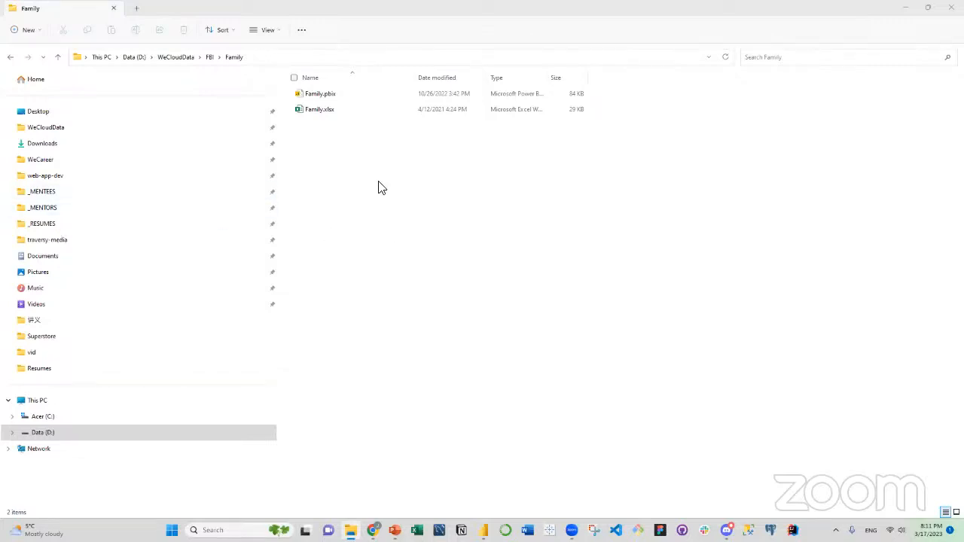
Open Family.pbix from the Family folder in Power BI Desktop and maximize its window.
click(363, 148)
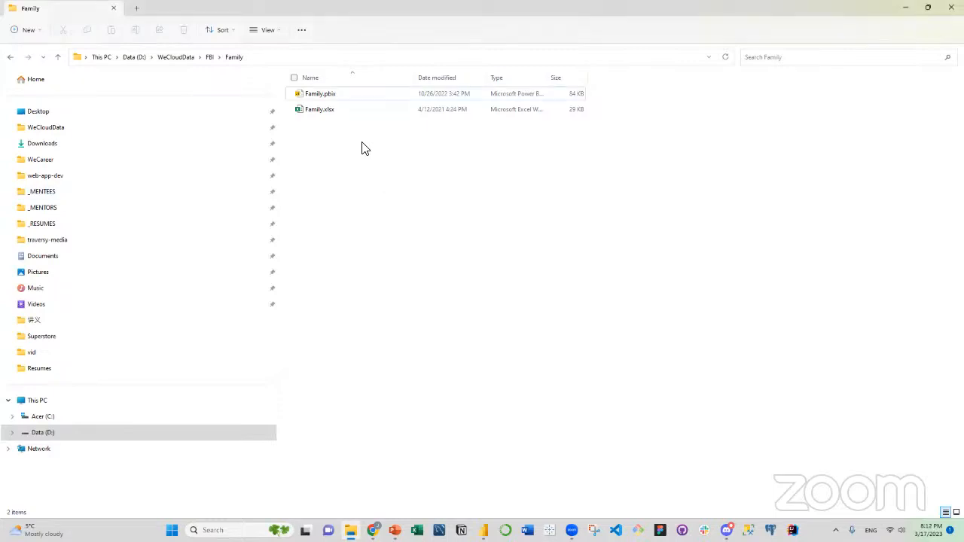
click(339, 100)
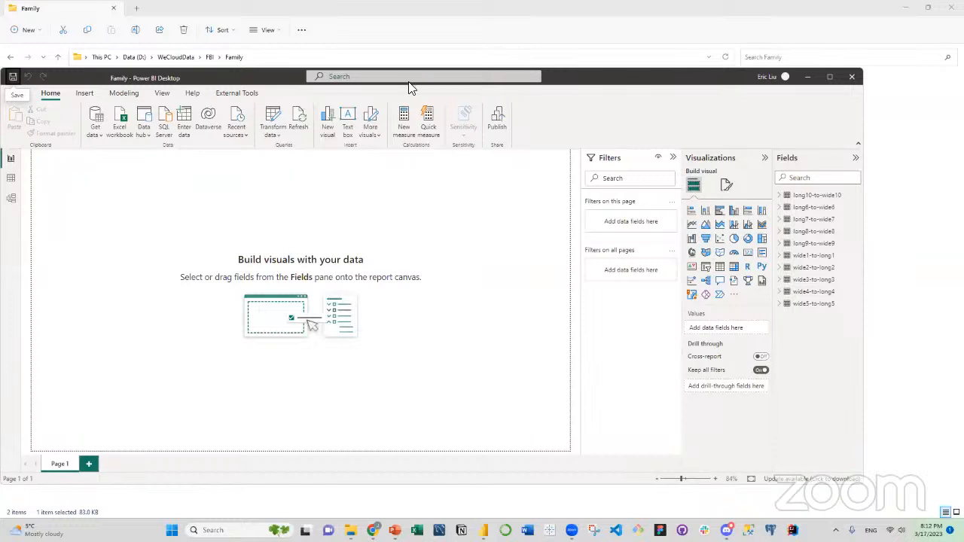
click(829, 78)
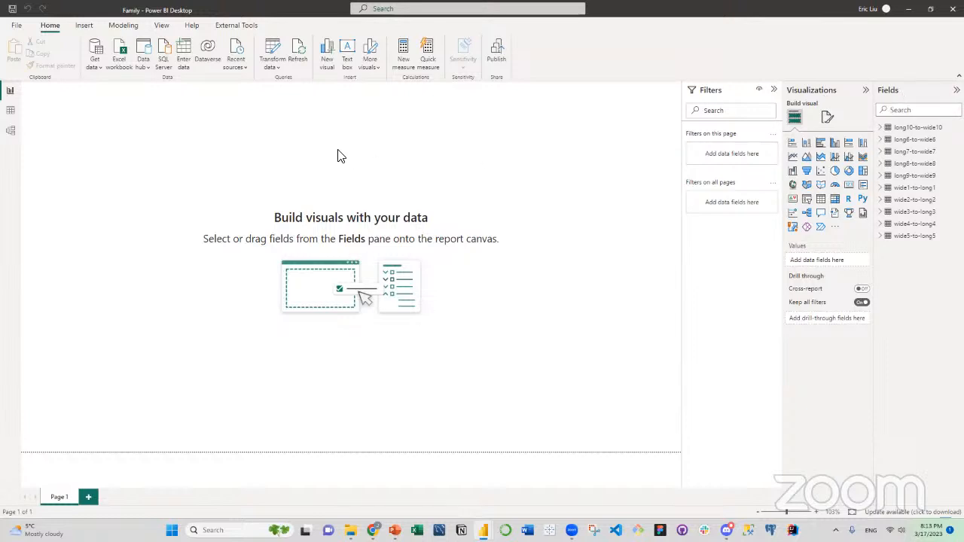
Open the Power Query Editor to work on the Family report's queries.
click(278, 69)
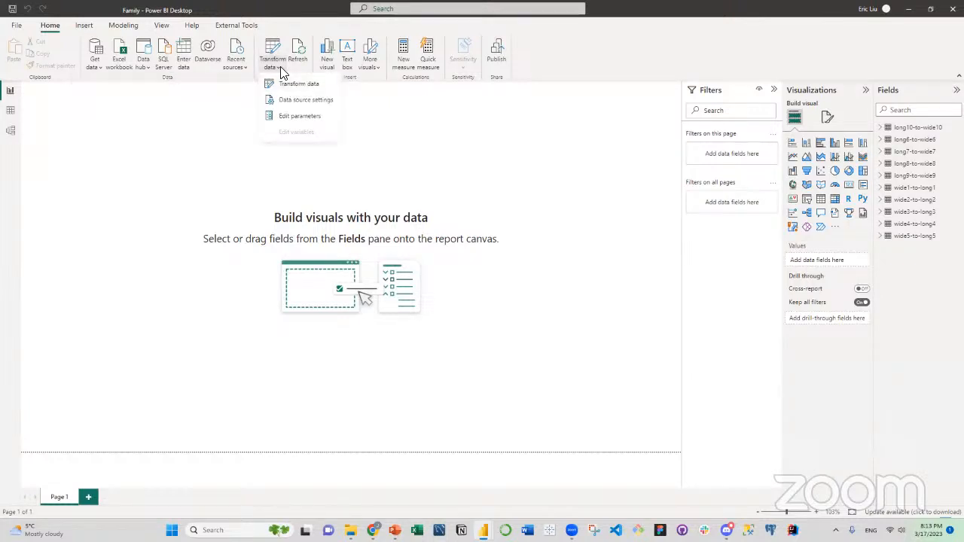
click(286, 85)
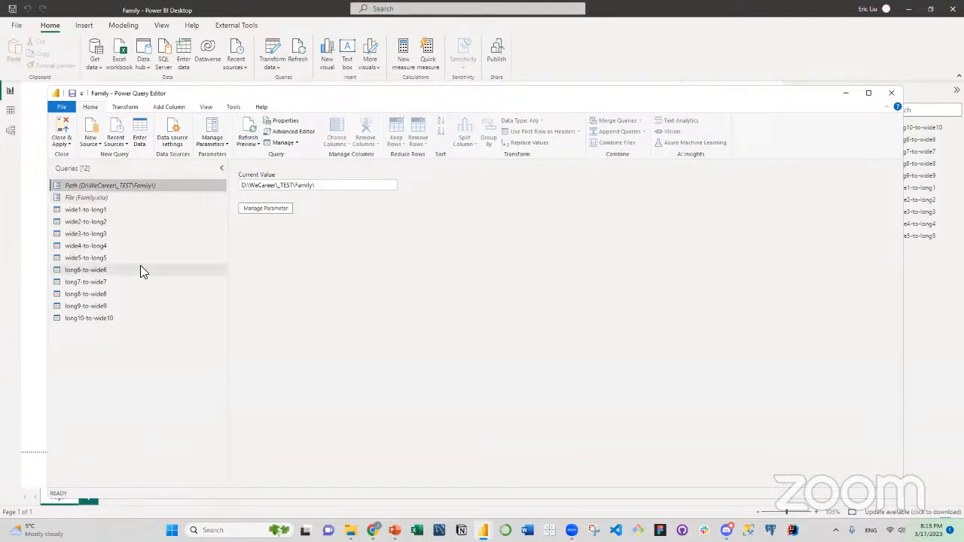
right_click(128, 364)
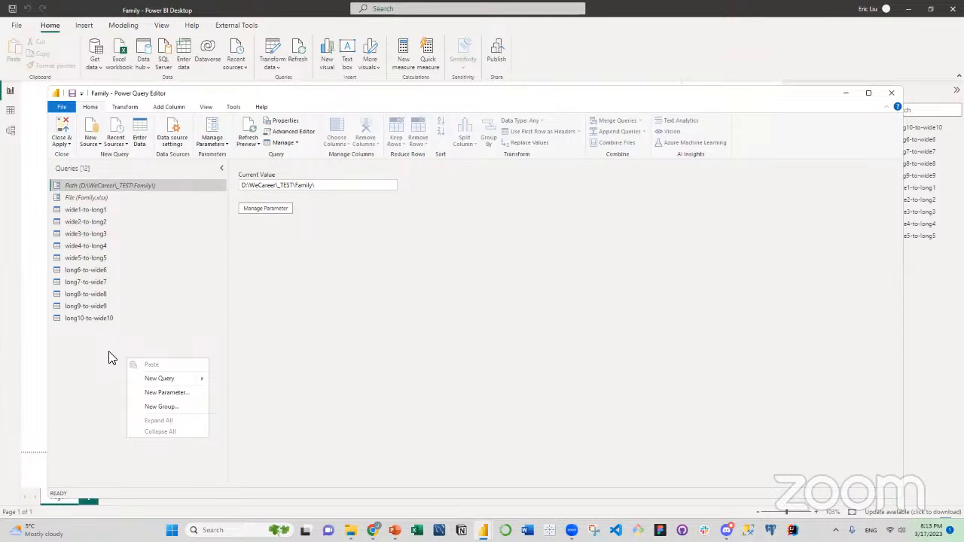
click(111, 357)
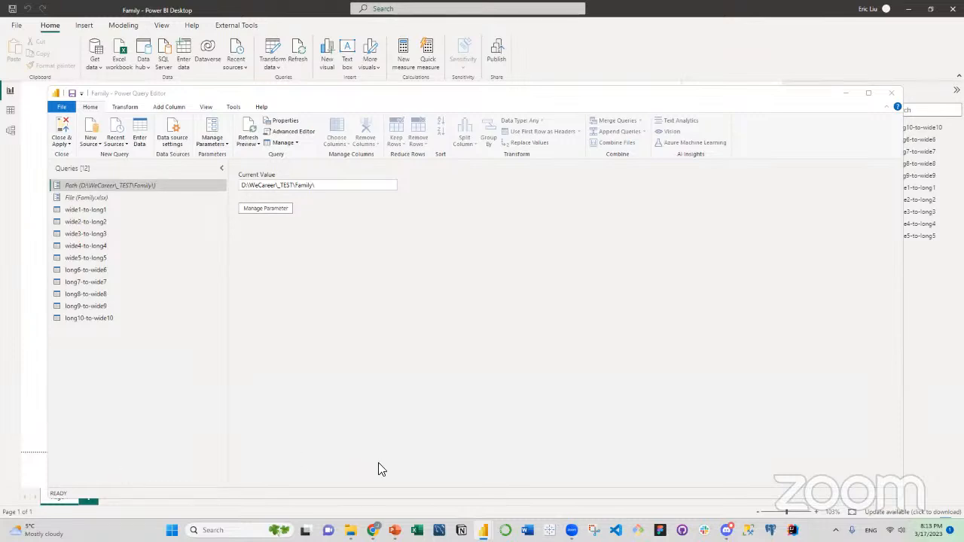
Switch to File Explorer and look at Family.pbix and Family.xlsx in the Family folder.
click(351, 530)
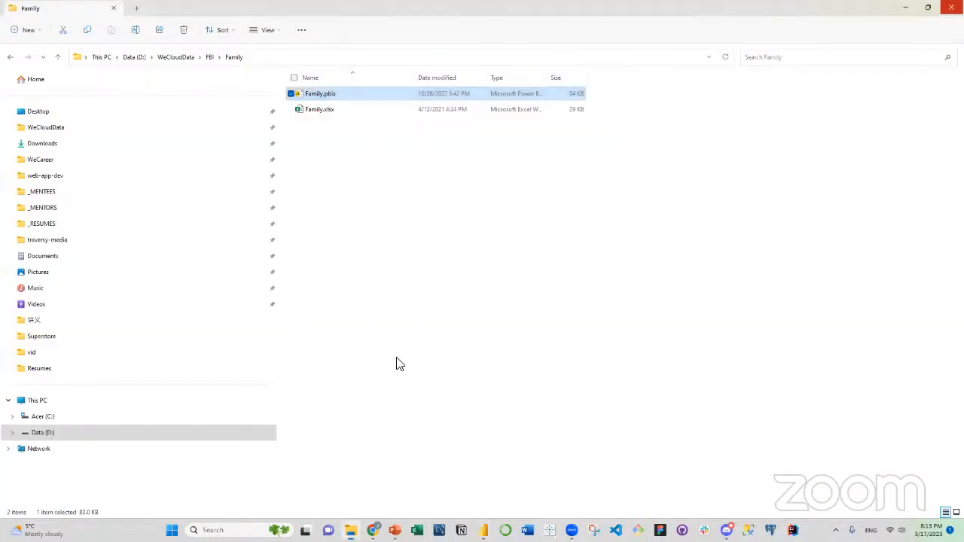
shift+click(334, 110)
drag(334, 109, 385, 215)
click(365, 173)
click(331, 97)
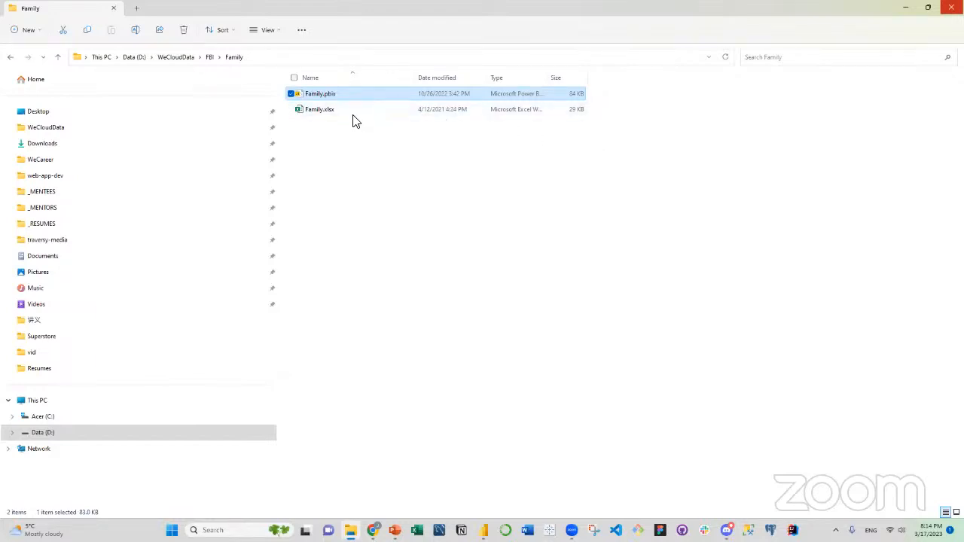
drag(338, 97, 0, 354)
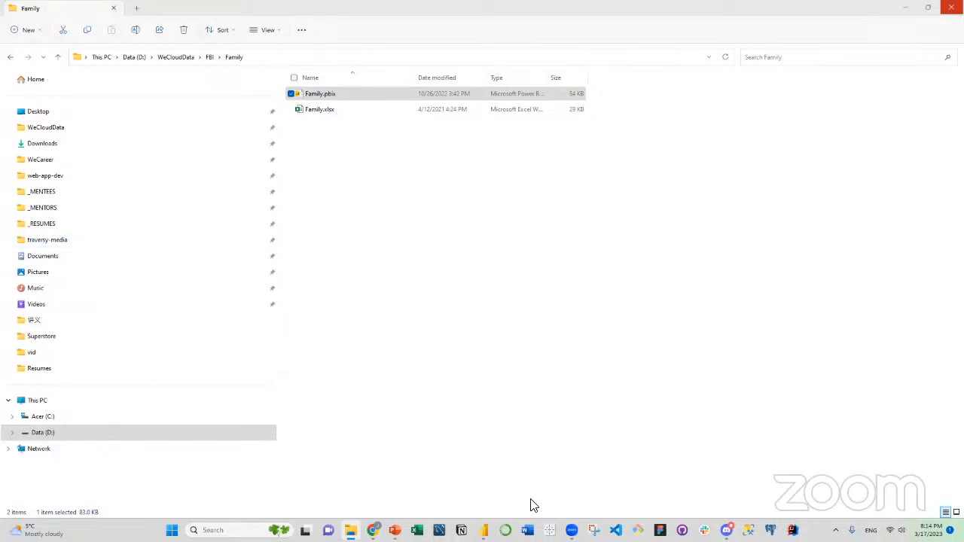
Return to the Power Query Editor, maximize its window and narrow the queries list.
mouse_move(483, 529)
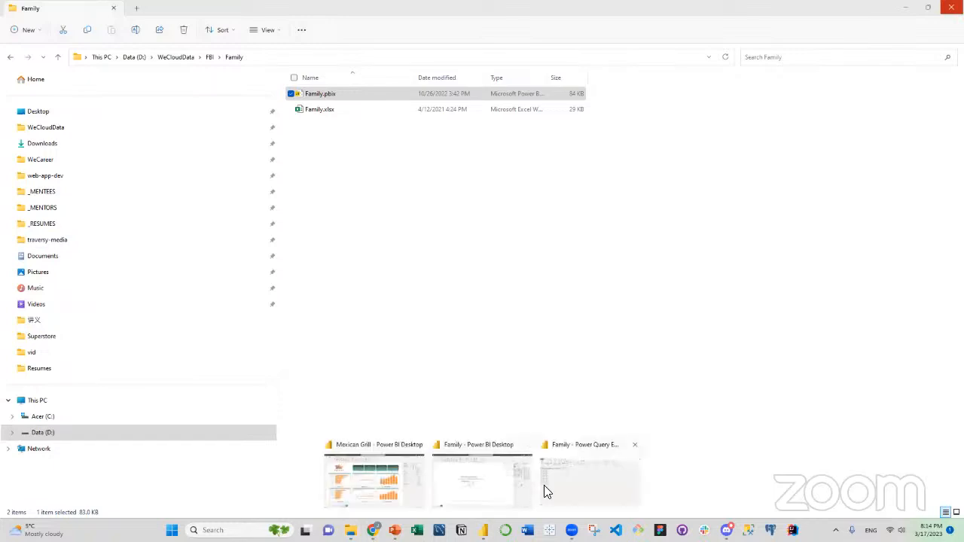
click(545, 492)
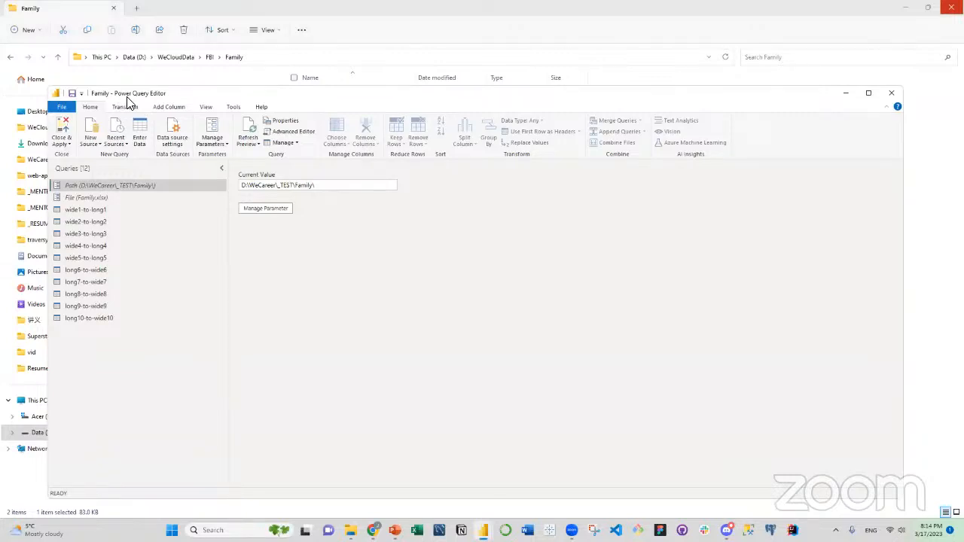
click(869, 95)
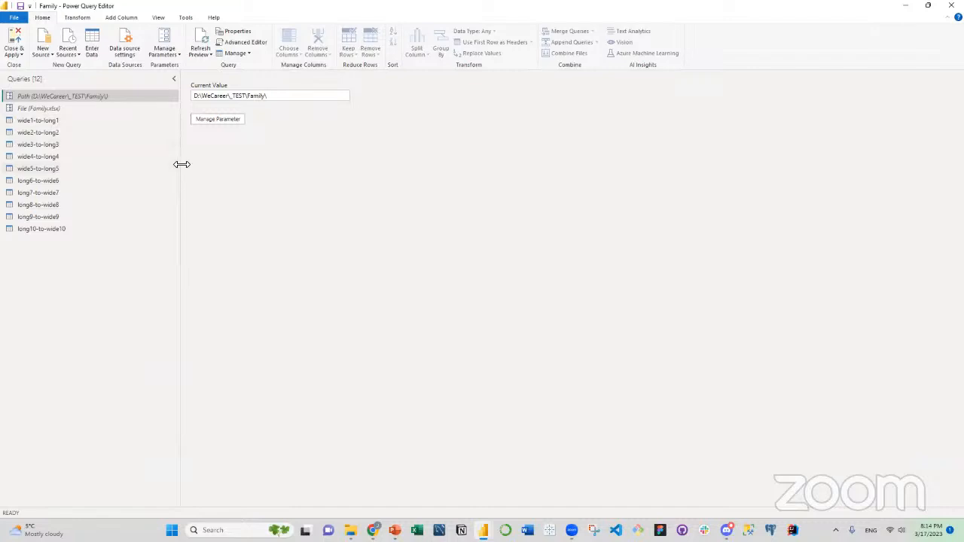
drag(181, 164, 143, 164)
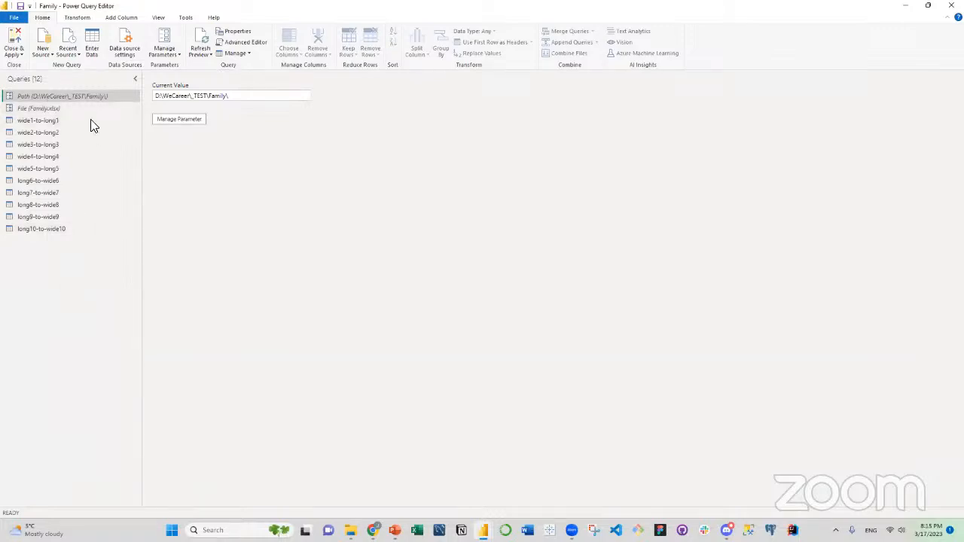
right_click(55, 270)
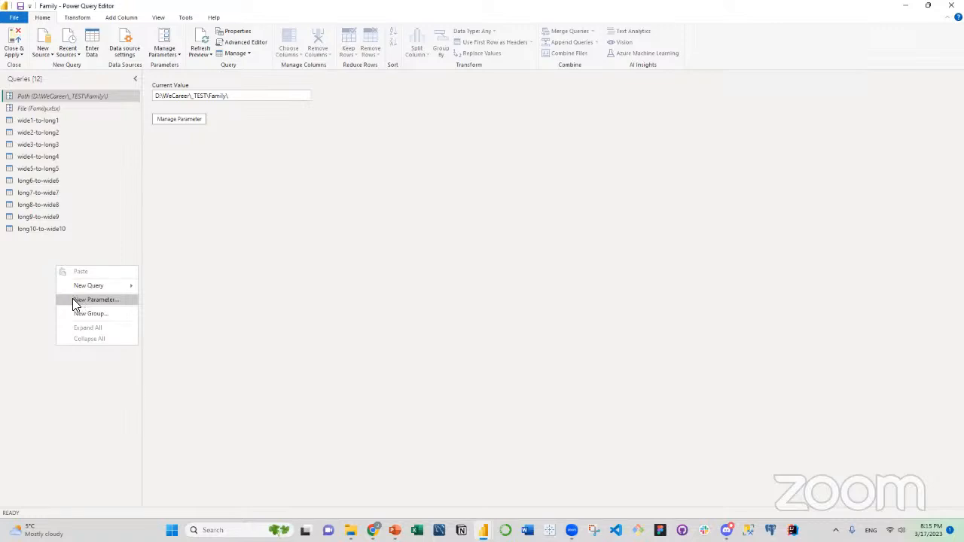
click(45, 290)
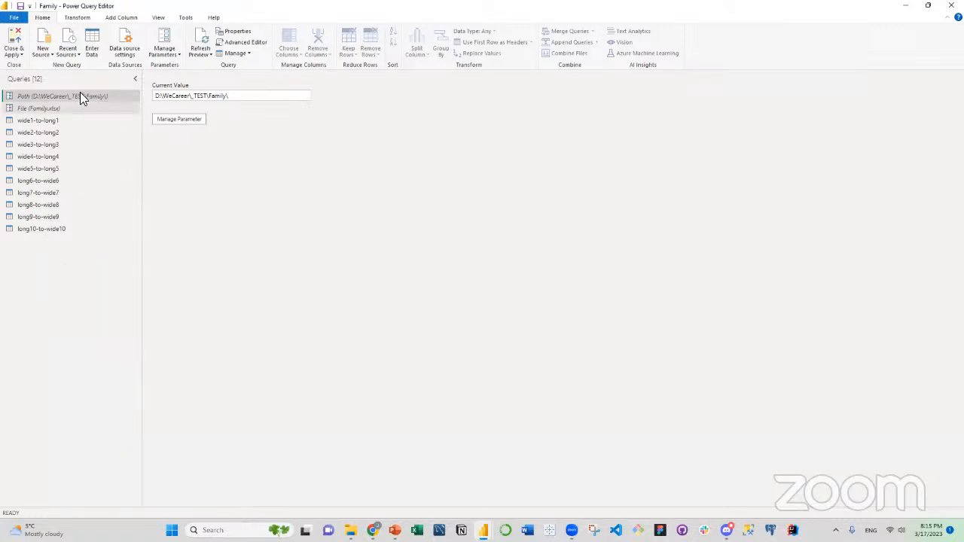
Review the settings of the Path and File parameters, highlighting the current value of Path.
click(179, 120)
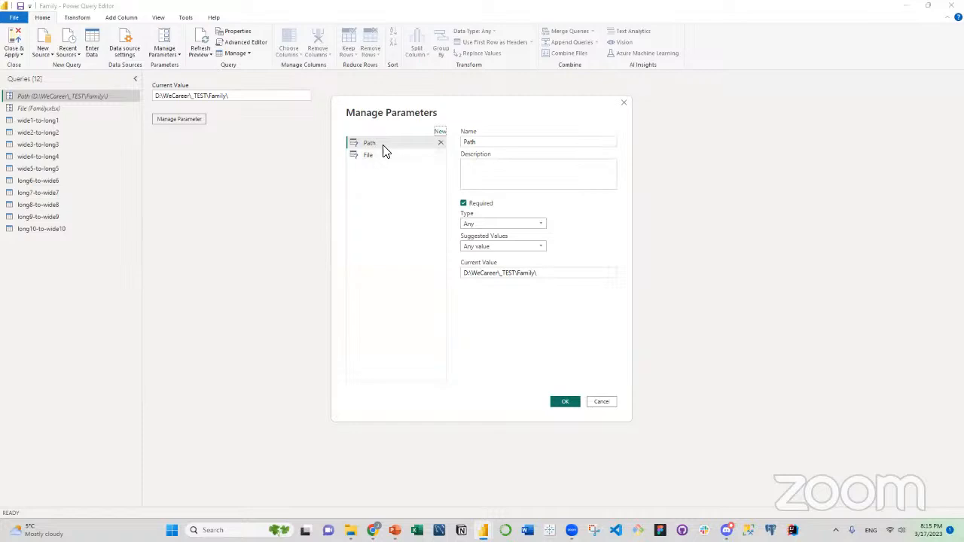
click(372, 158)
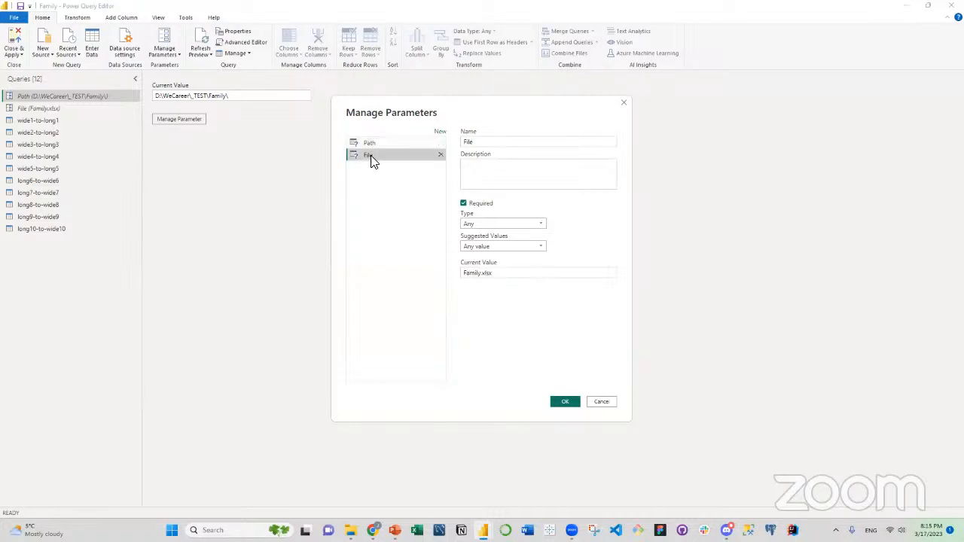
click(375, 143)
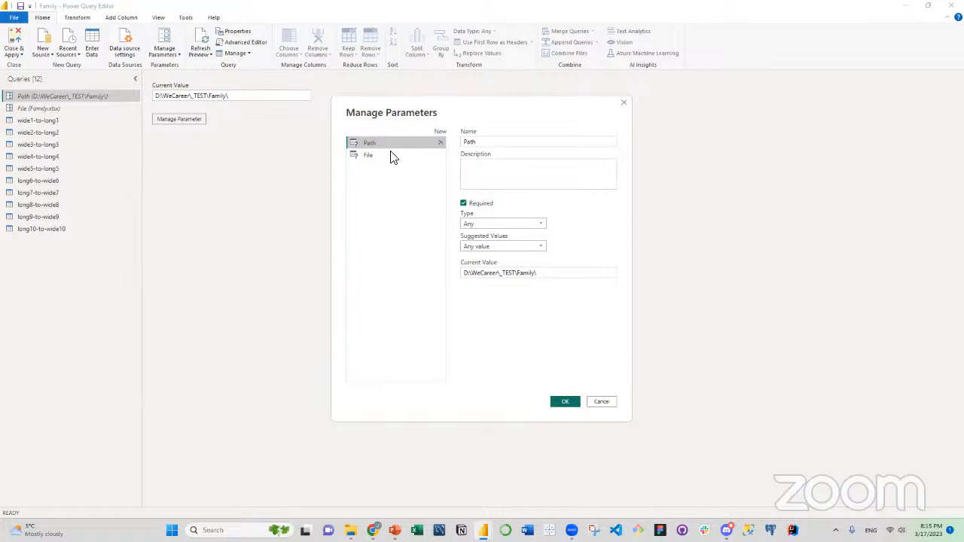
drag(547, 276, 444, 280)
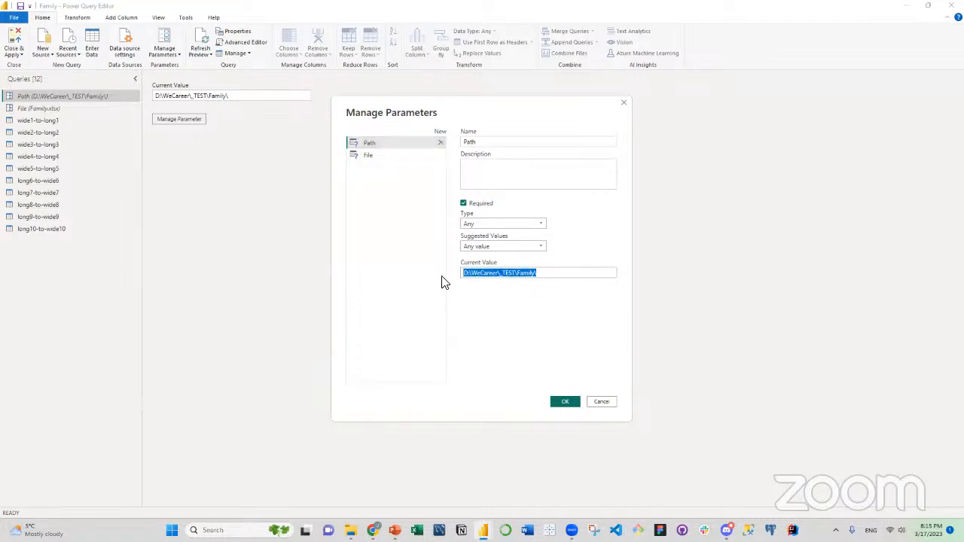
Switch to File Explorer and show the Family folder's full path as selectable text.
click(350, 531)
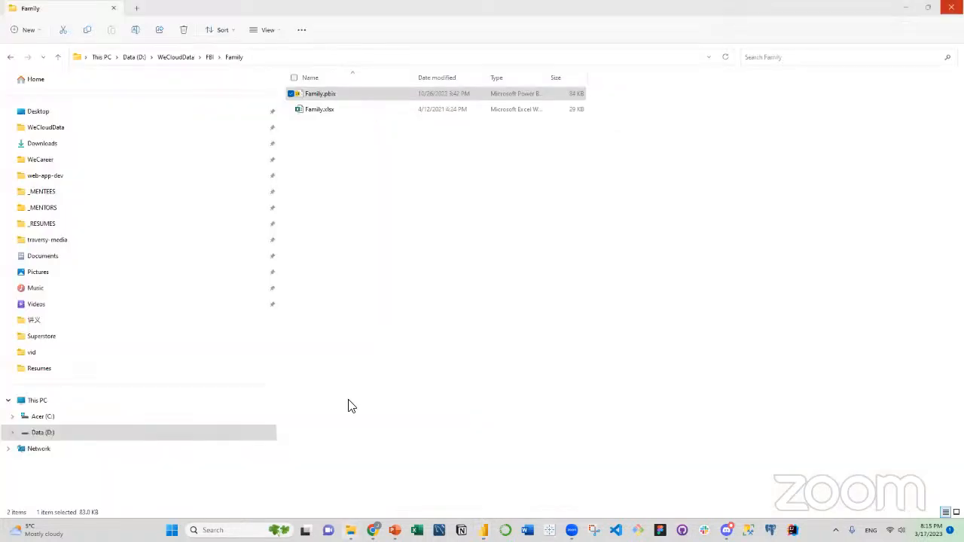
click(358, 146)
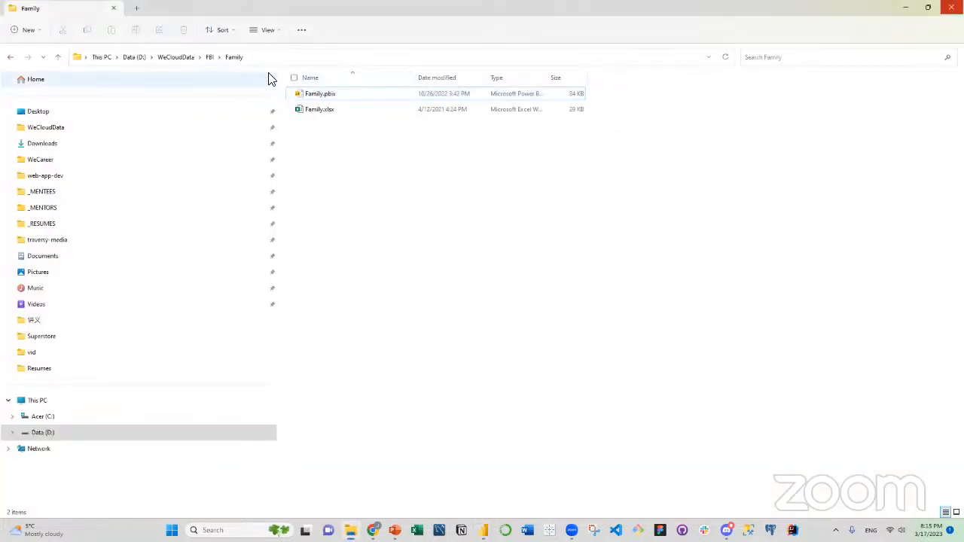
click(264, 59)
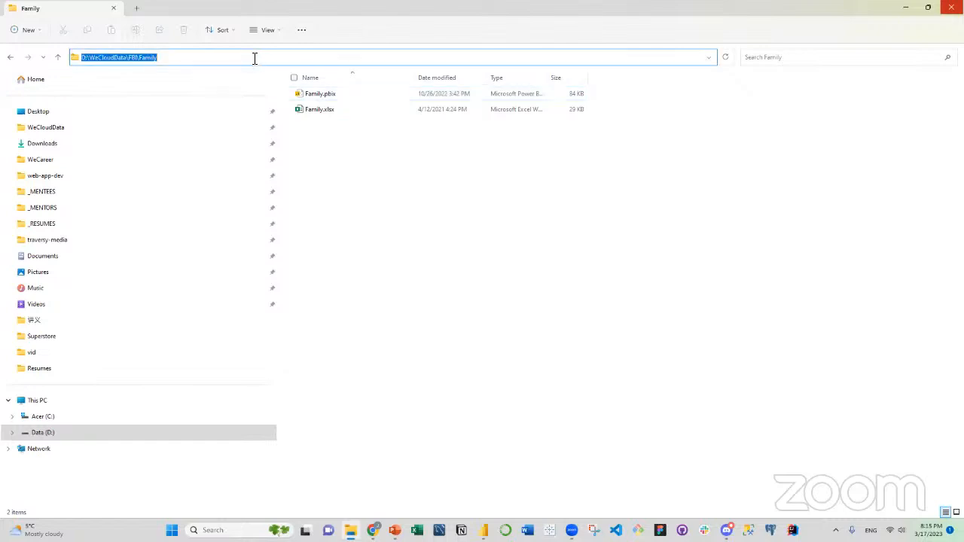
click(187, 59)
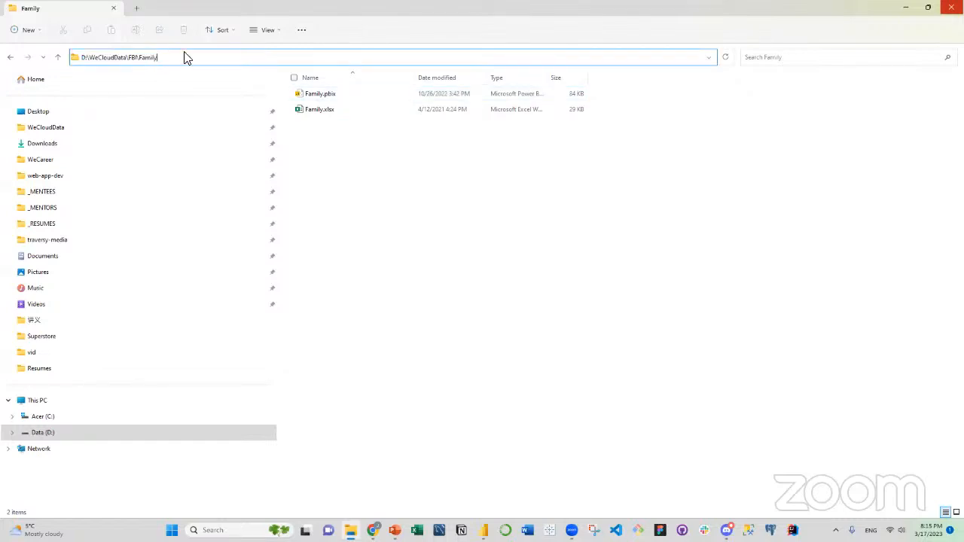
drag(76, 58, 184, 61)
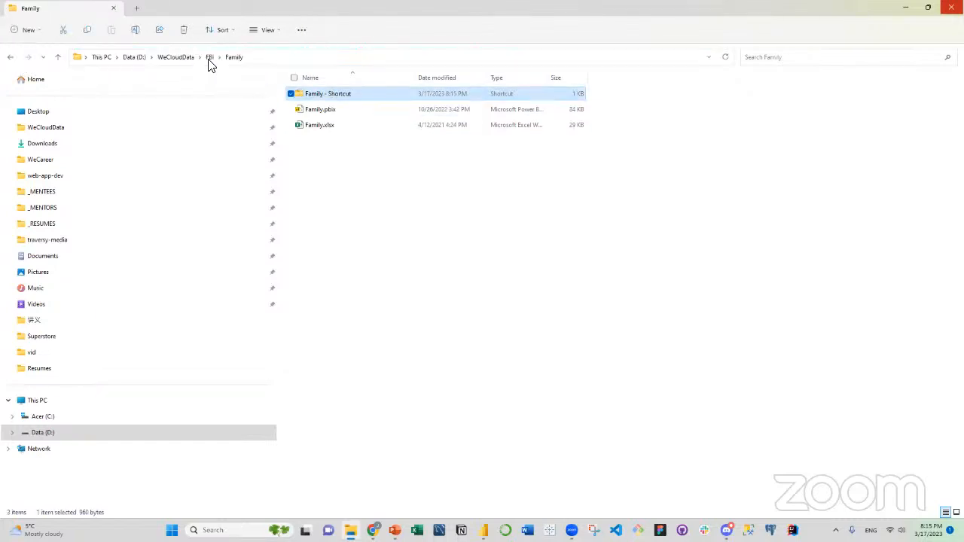
click(288, 59)
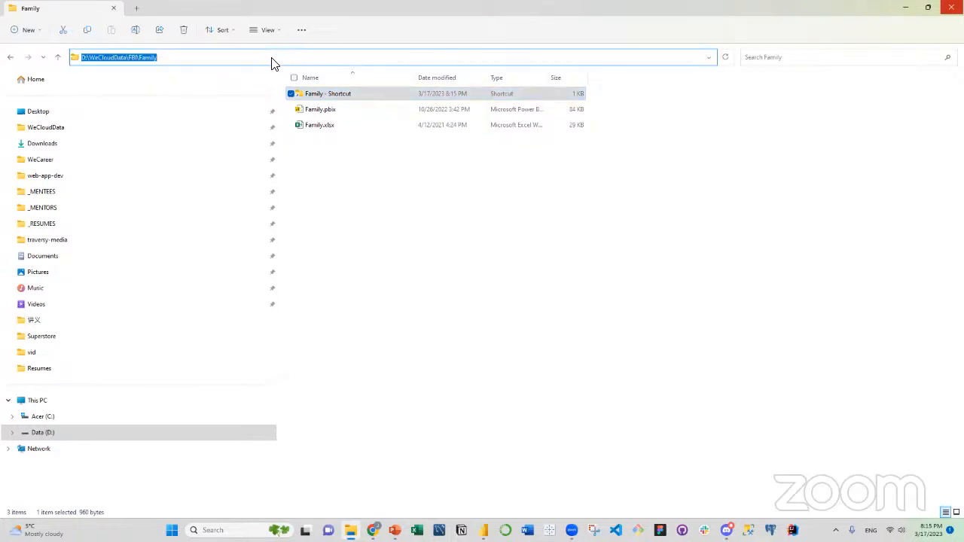
drag(175, 58, 66, 59)
Return to the Power Query Editor, view the File parameter and close the parameter settings without saving.
mouse_move(483, 530)
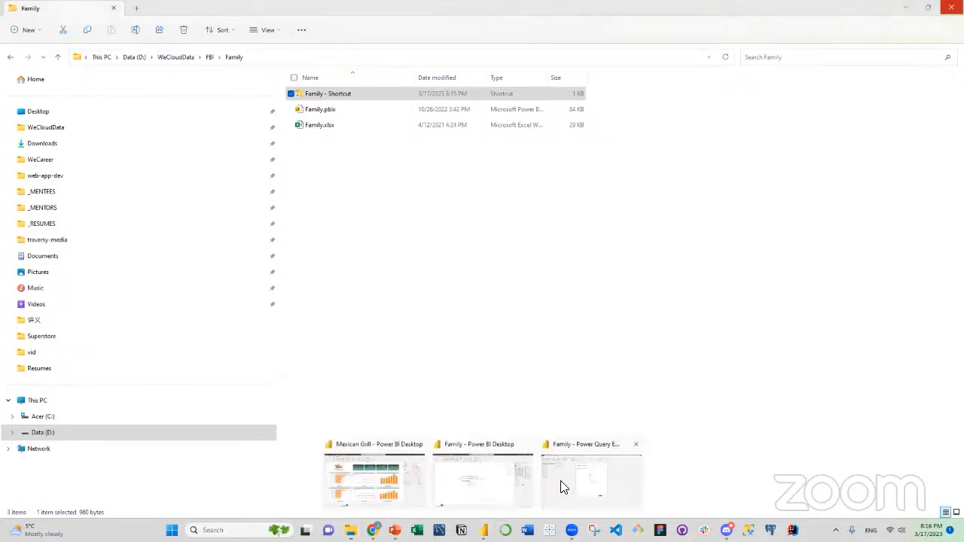
click(560, 484)
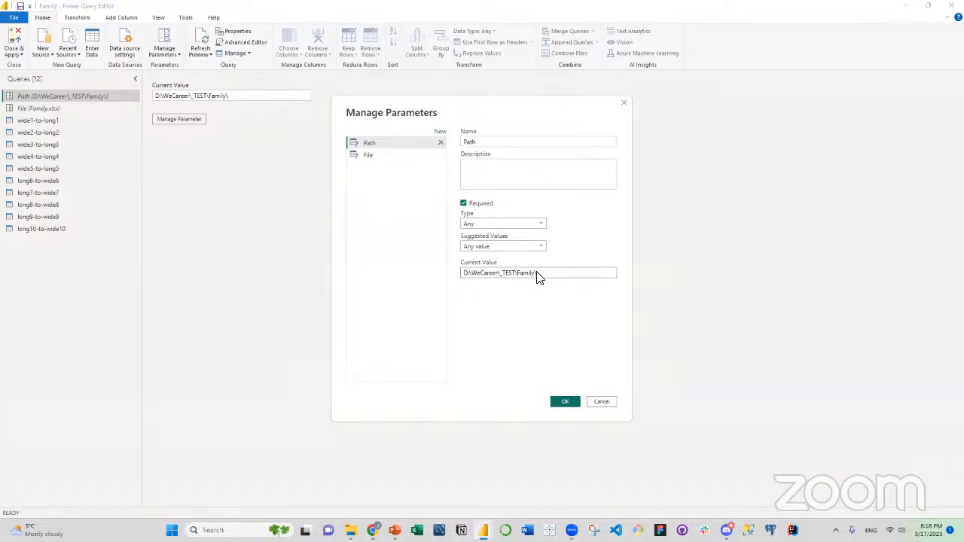
click(378, 155)
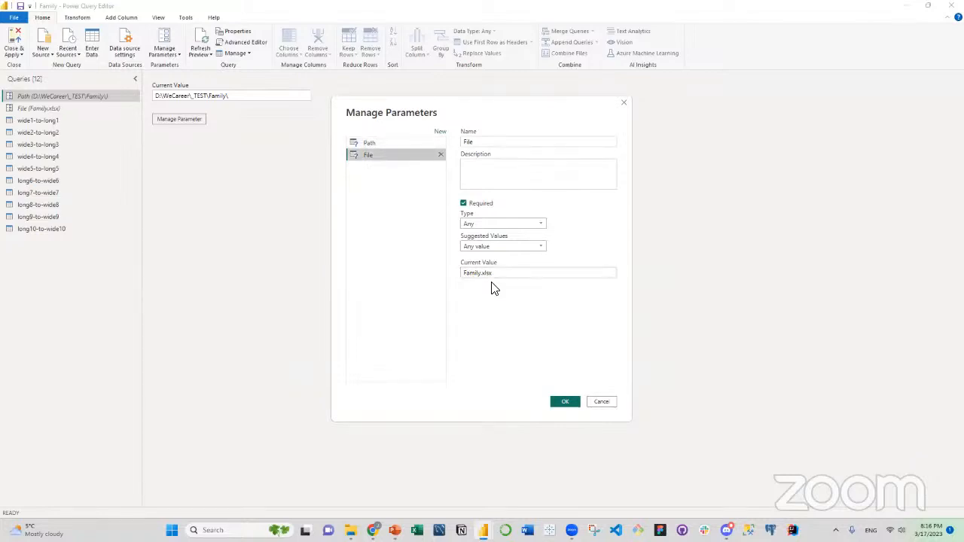
click(602, 401)
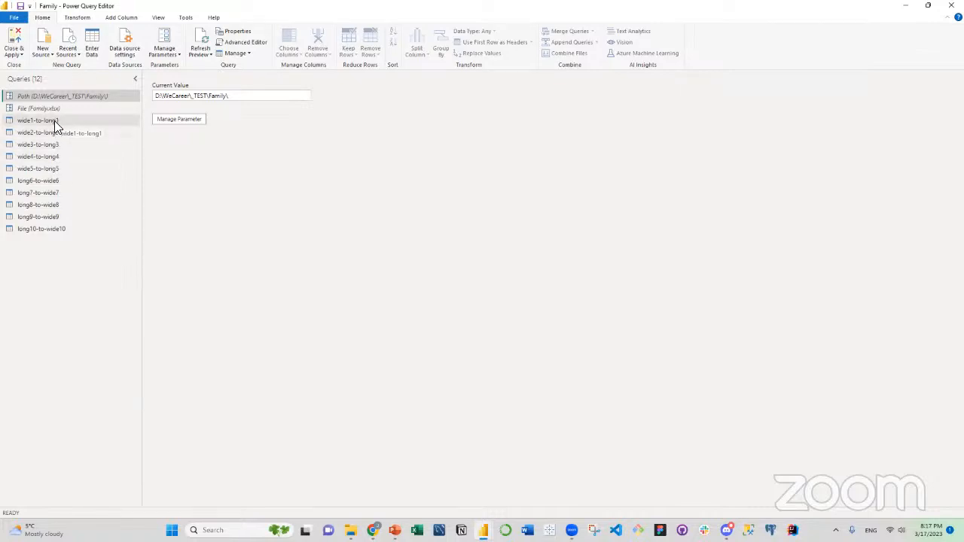
Duplicate the wide1-to-long1 query.
click(54, 120)
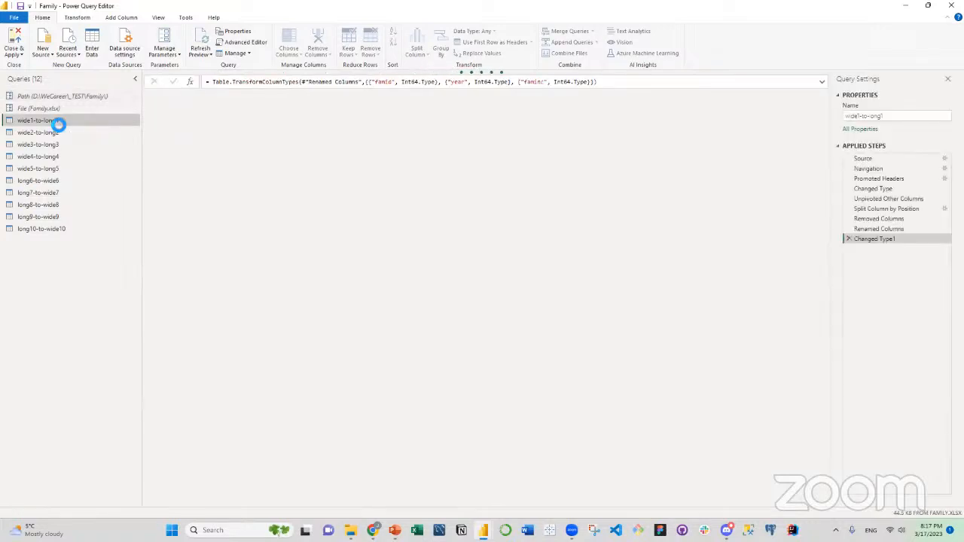
right_click(58, 123)
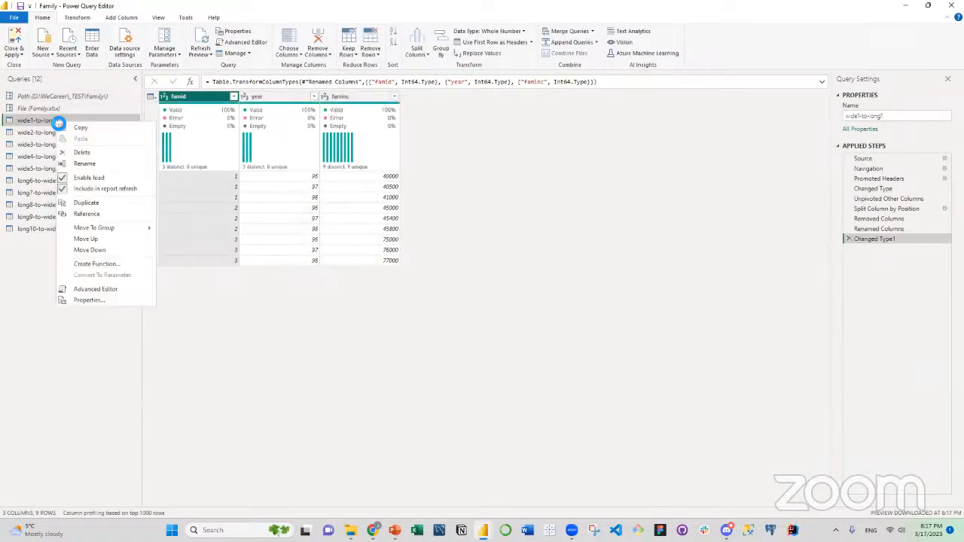
click(87, 204)
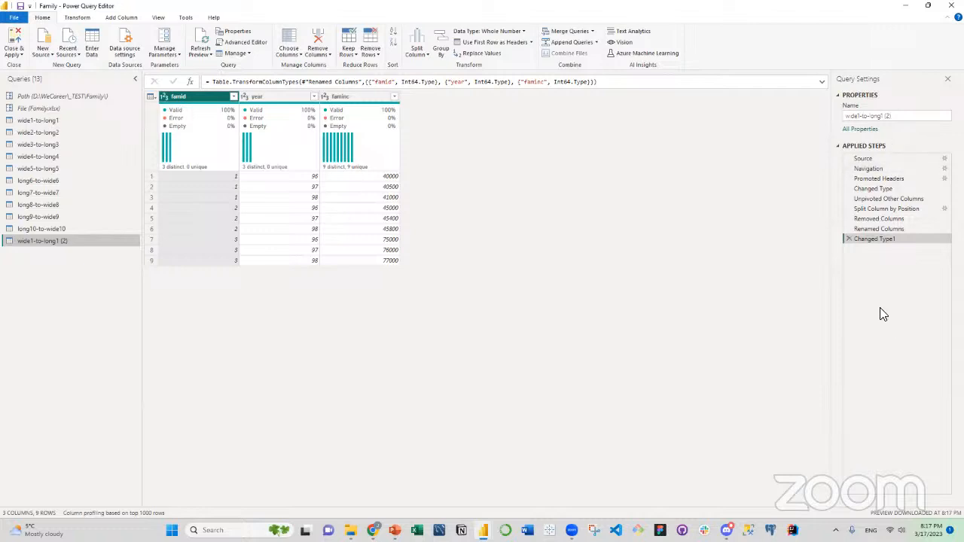
Delete all applied steps after the first Changed Type step from the duplicated wide1-to-long1 query.
click(847, 238)
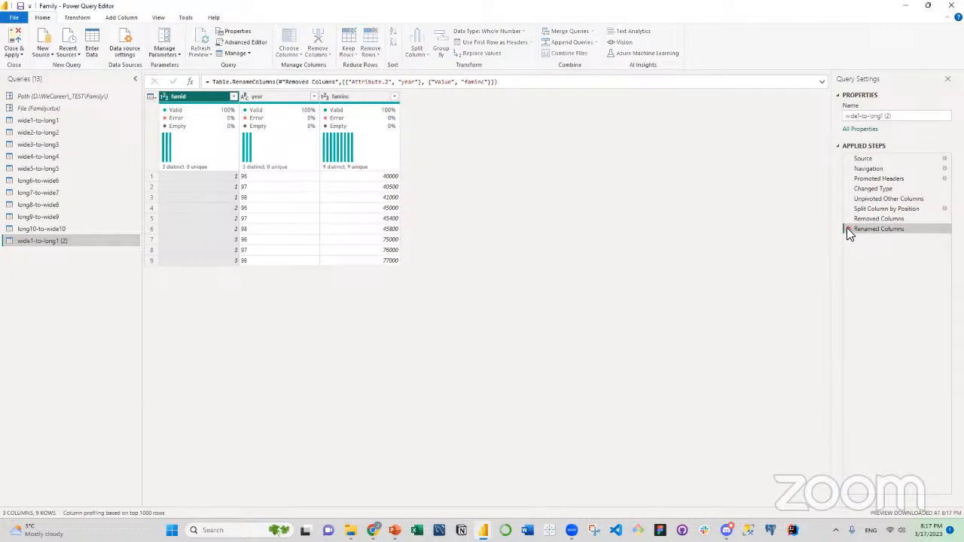
click(846, 229)
click(847, 218)
click(849, 211)
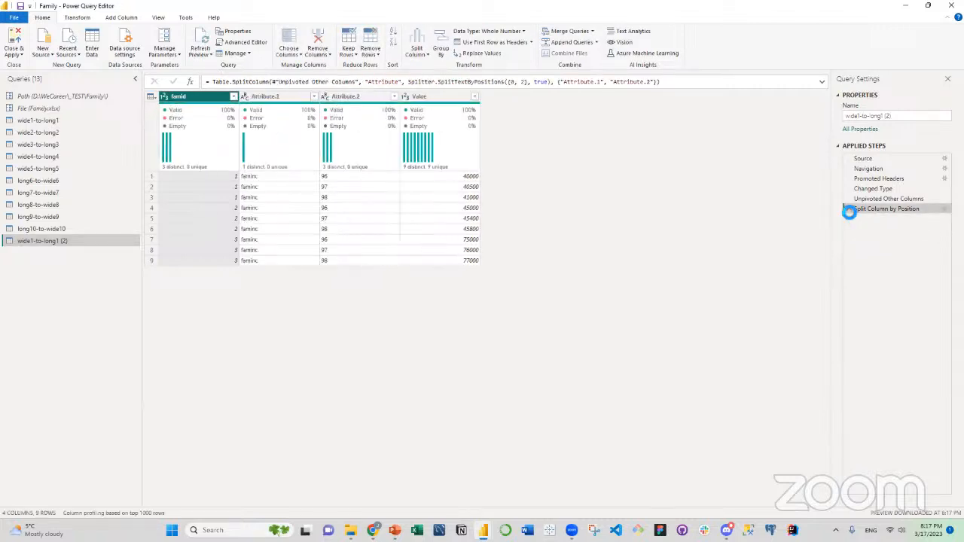
click(849, 210)
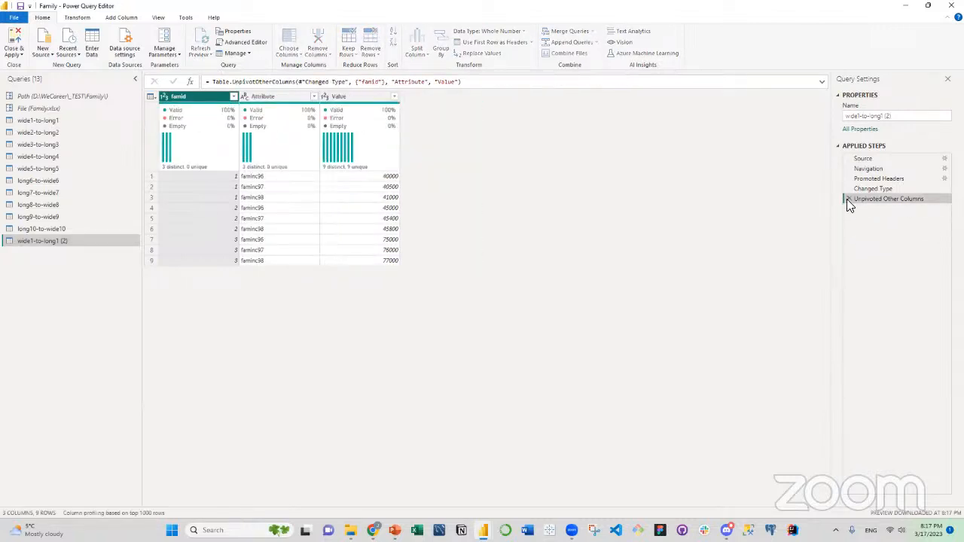
click(848, 198)
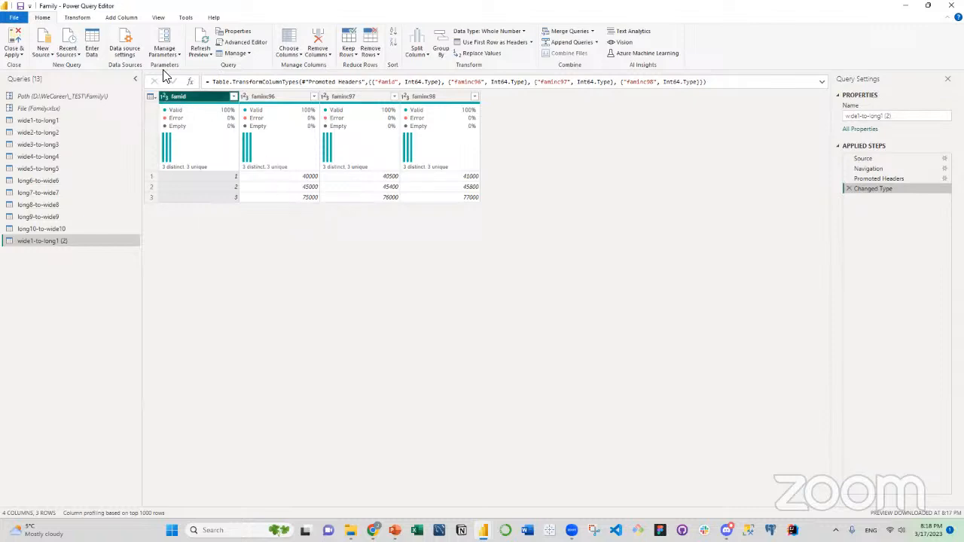
Hide the column quality, column distribution and column profile information in the data preview.
click(158, 17)
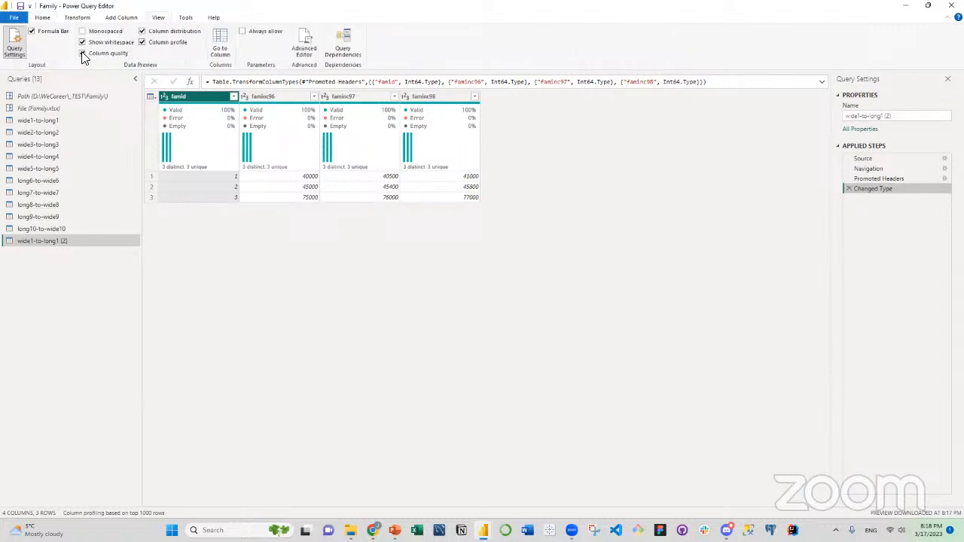
click(83, 55)
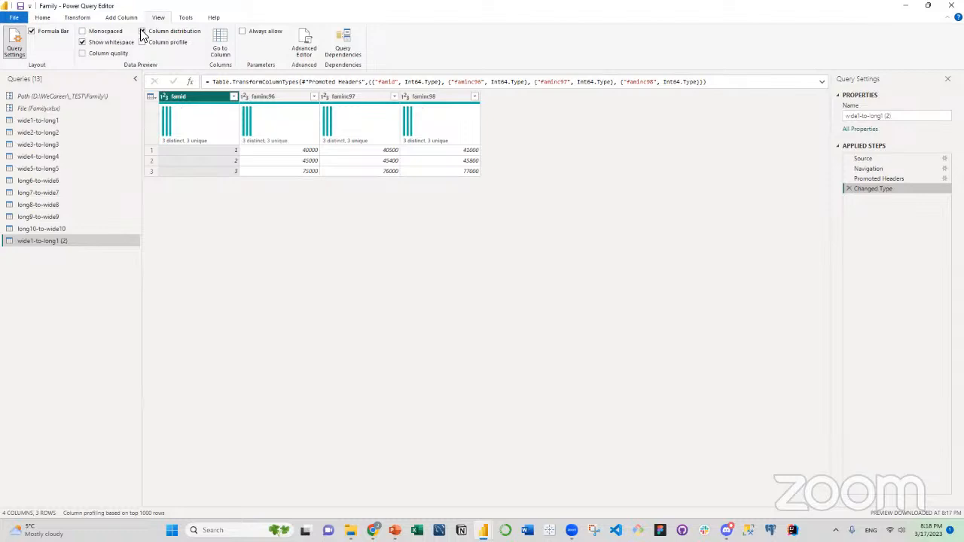
click(142, 32)
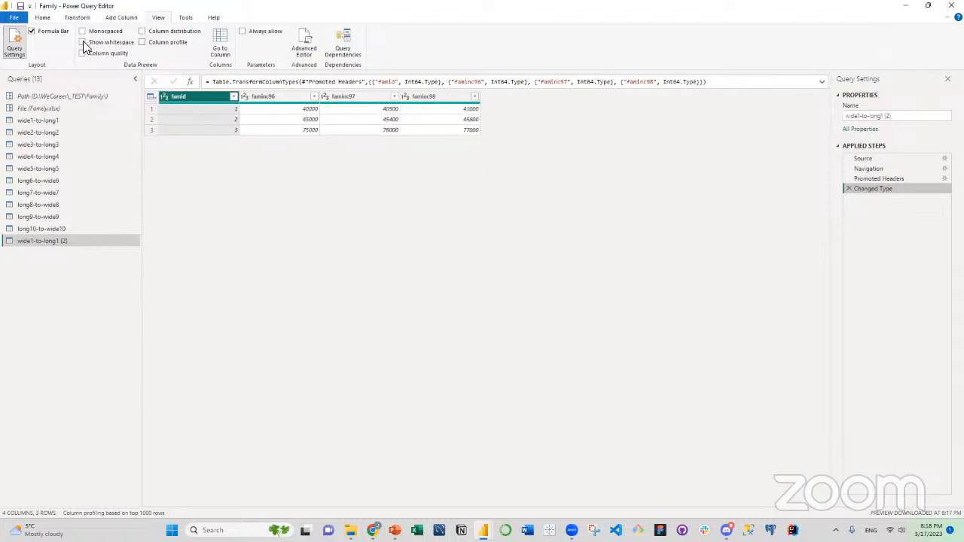
click(43, 20)
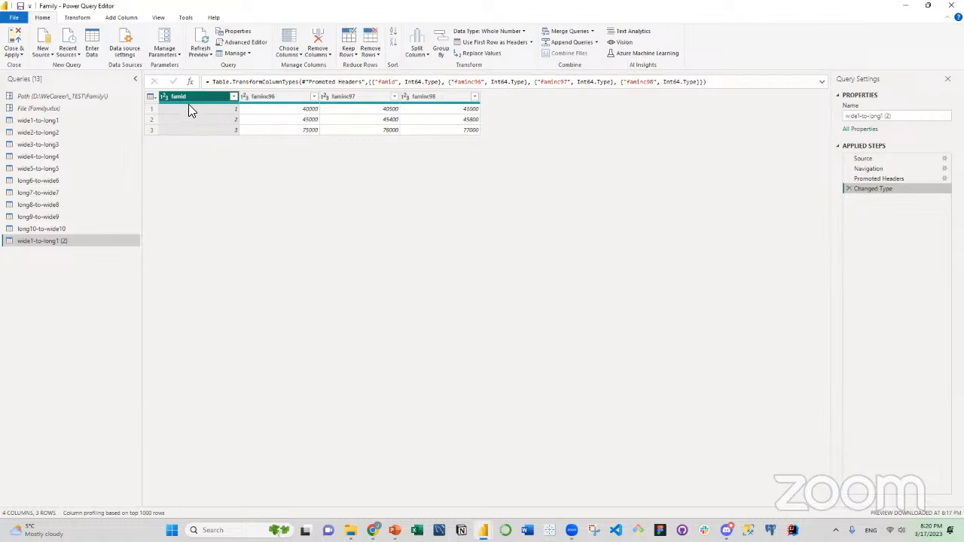
Examine the unpivot options for the famid column and for the faminc96 to faminc98 columns selected together.
mouse_move(275, 105)
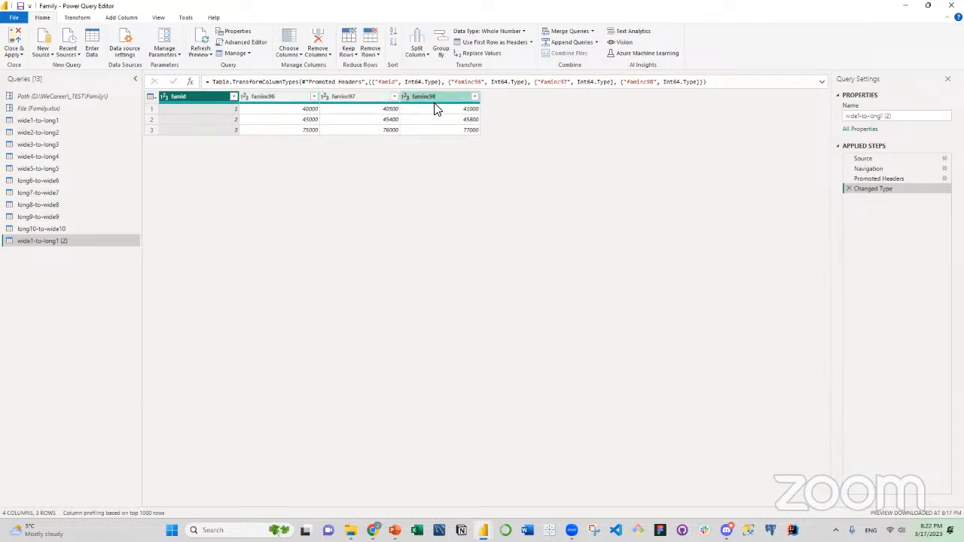
mouse_move(434, 104)
right_click(201, 102)
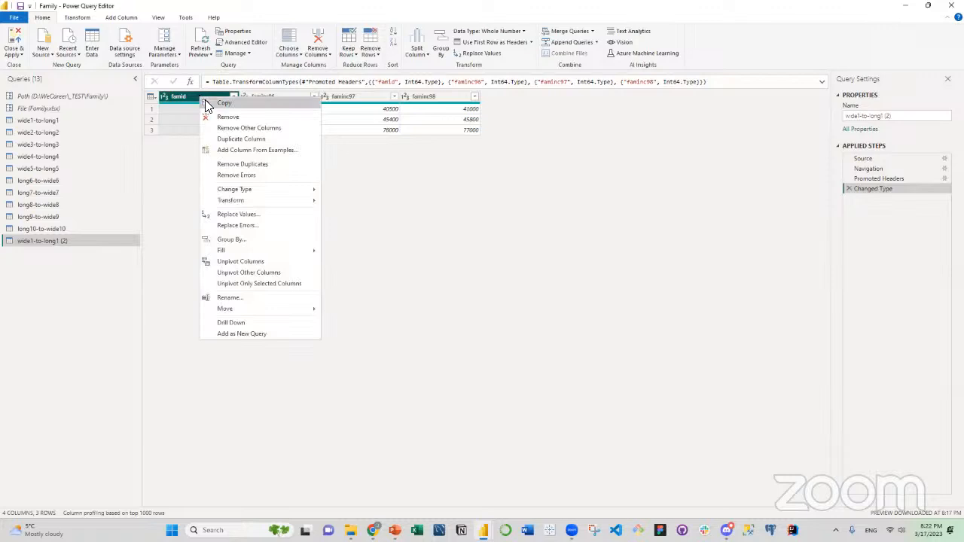
click(231, 274)
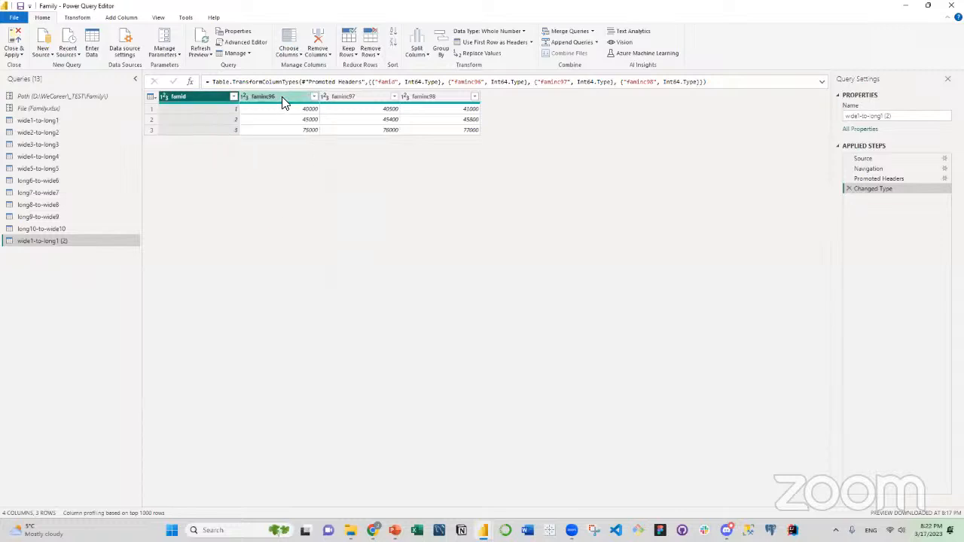
click(282, 99)
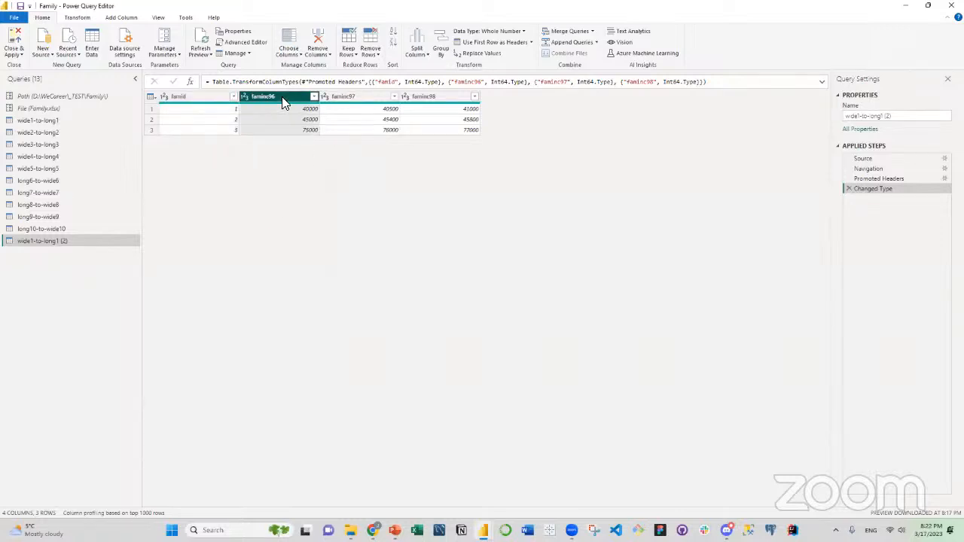
shift+click(428, 101)
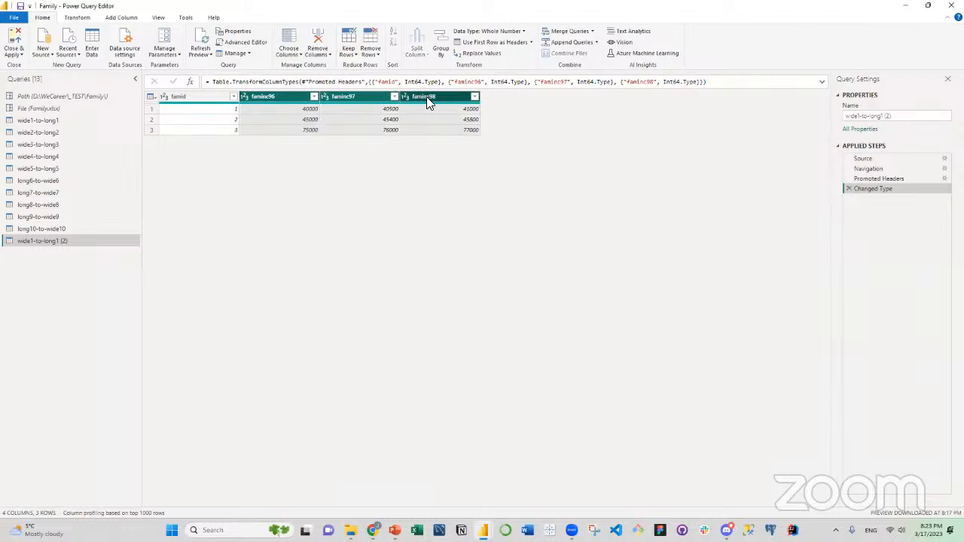
right_click(427, 98)
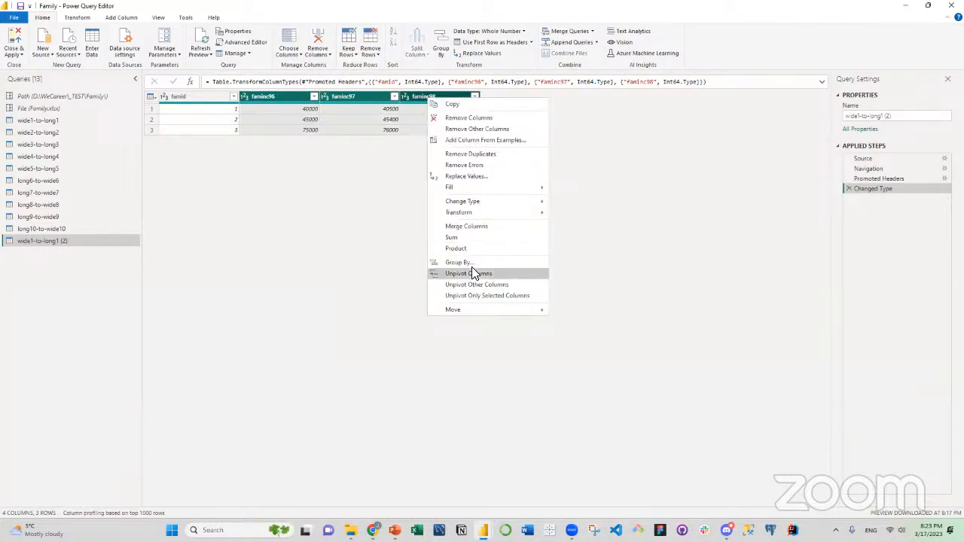
click(226, 146)
Unpivot all columns other than famid.
click(197, 100)
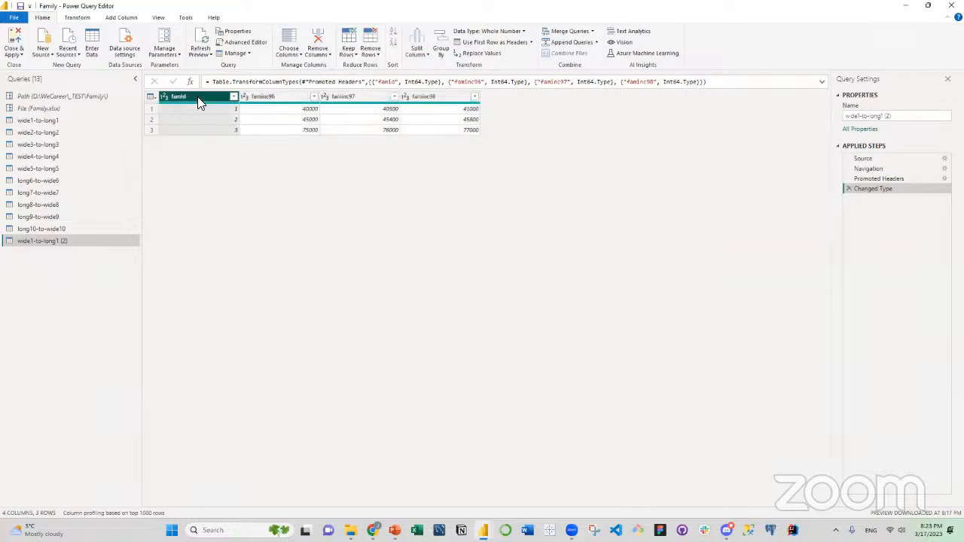
right_click(197, 99)
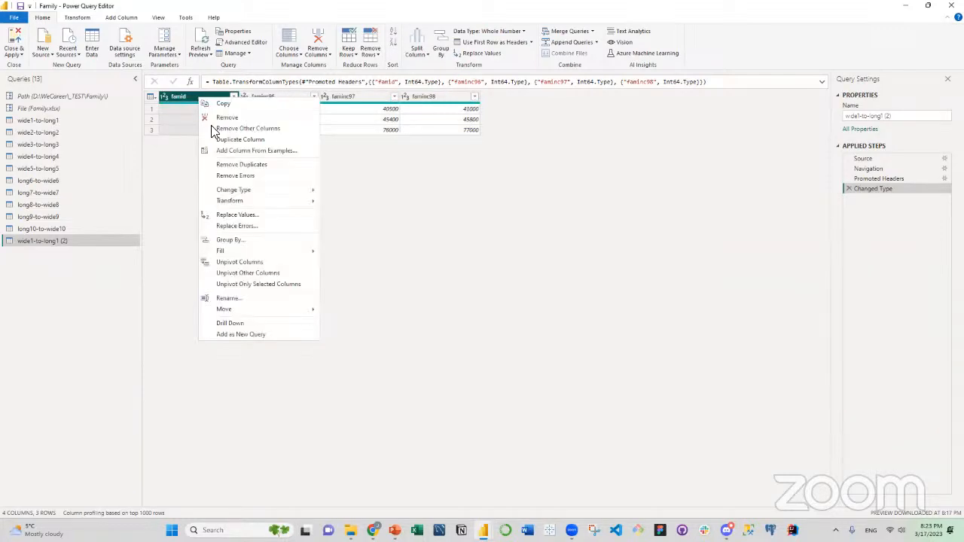
click(250, 273)
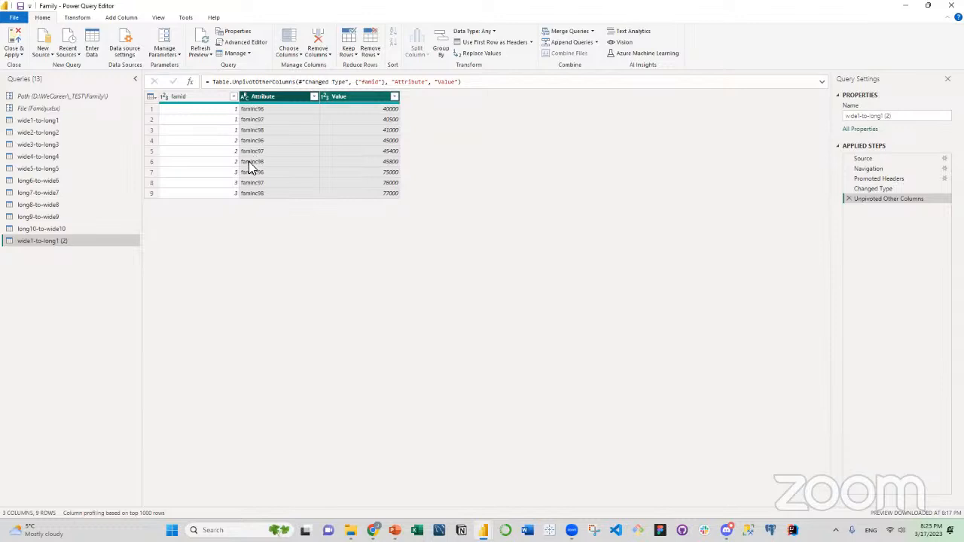
Split the Attribute column by number of characters, using 2 characters, once, as far right as possible.
click(266, 96)
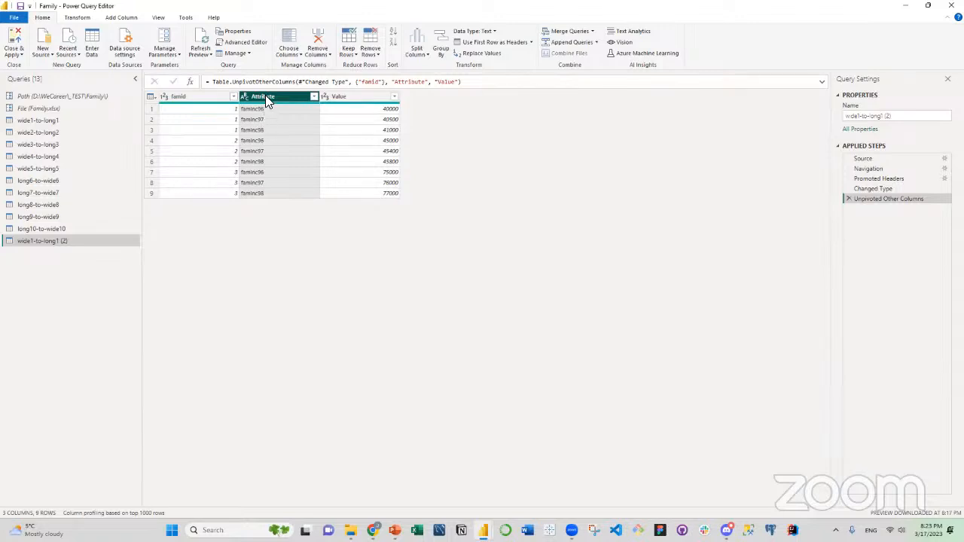
right_click(265, 99)
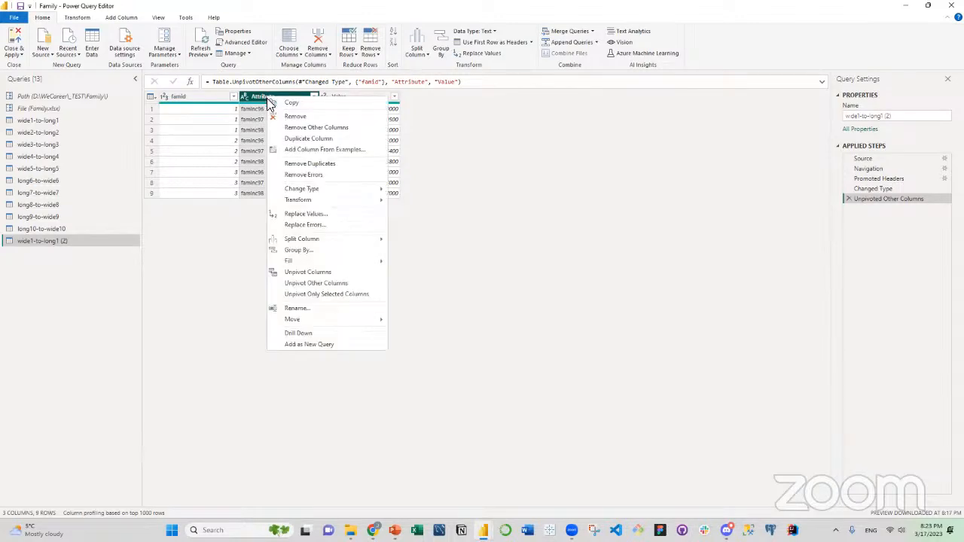
mouse_move(306, 239)
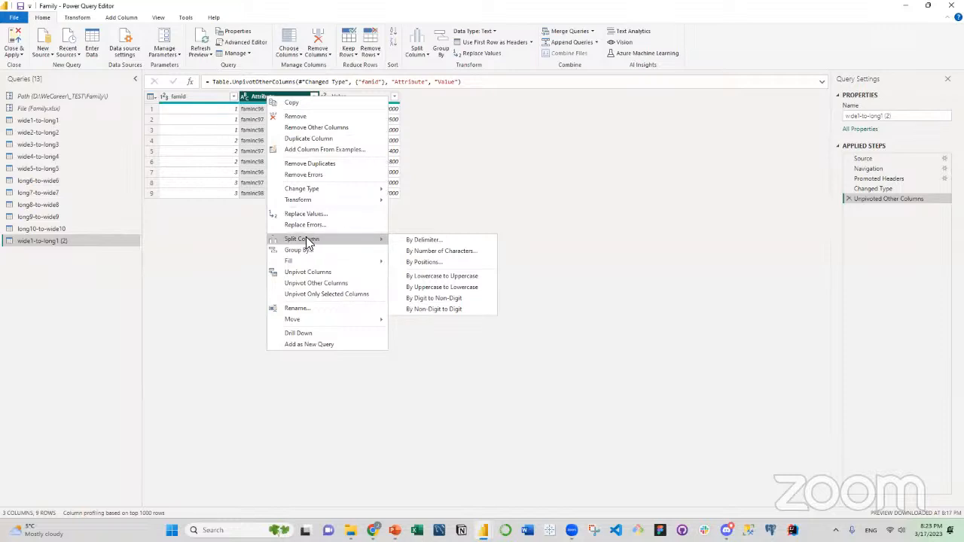
click(407, 254)
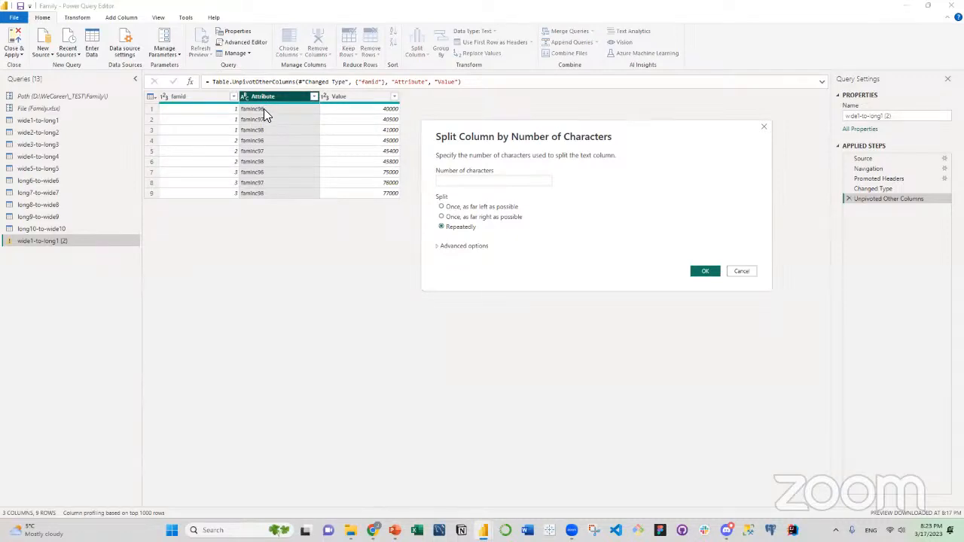
click(469, 184)
text(2)
click(441, 218)
click(704, 272)
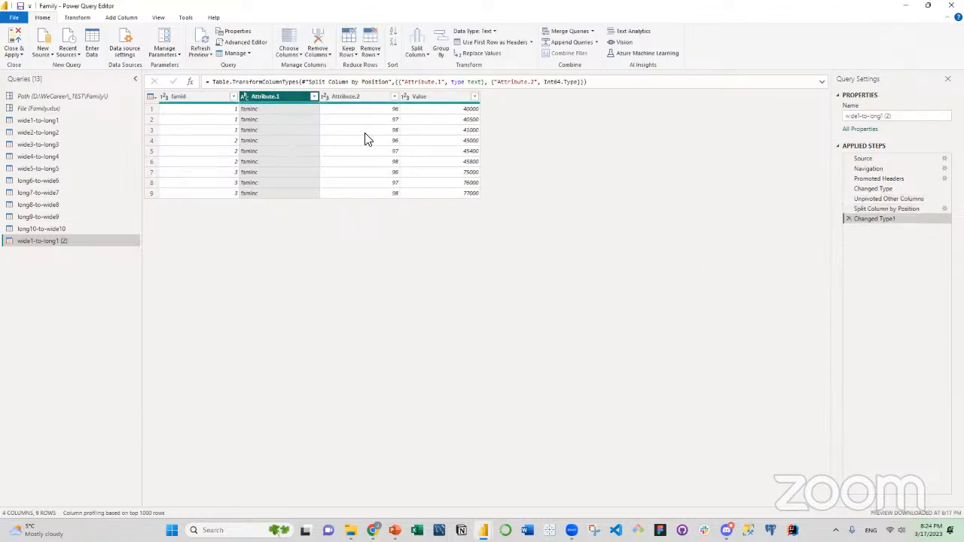
Rename the Attribute.2 column to year and the Value column to faminc.
double_click(352, 95)
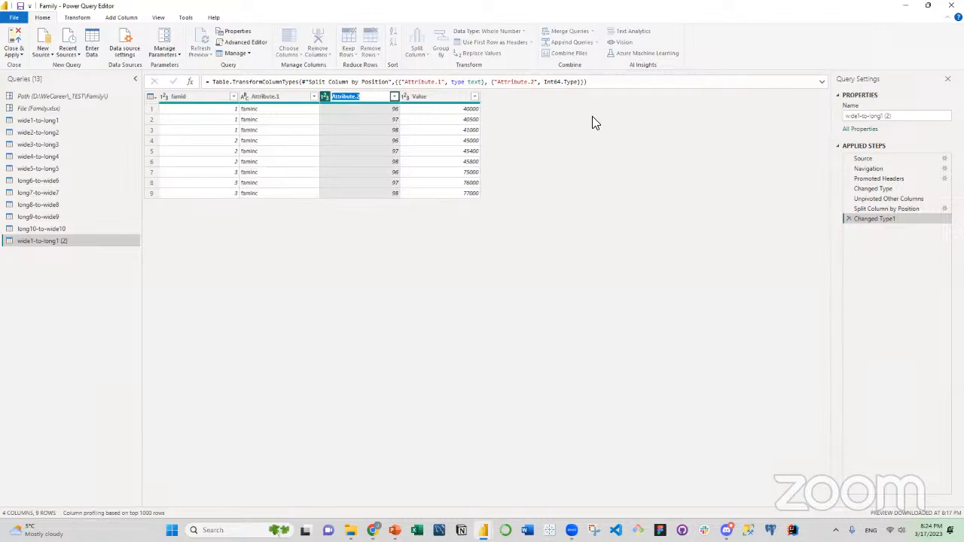
text(year)
key(Tab)
double_click(433, 96)
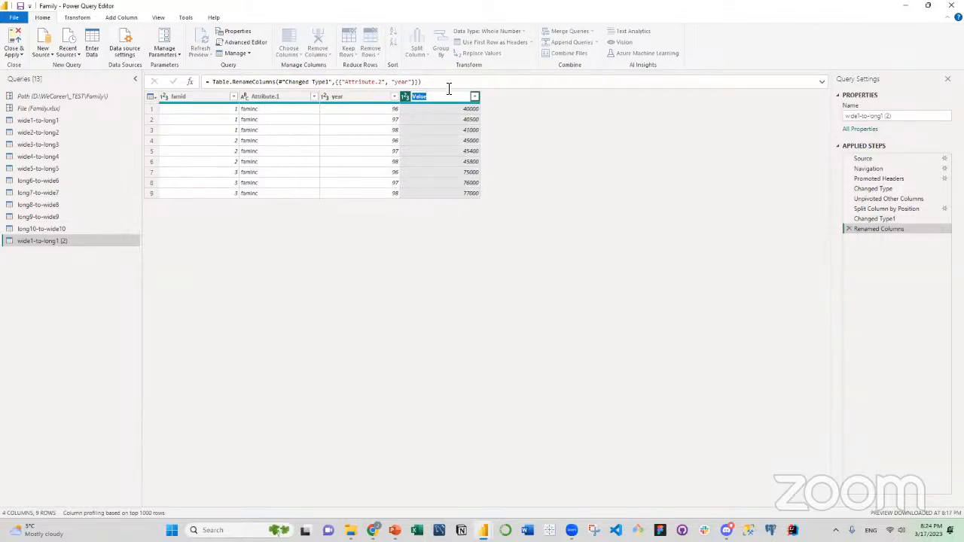
text(faminc)
click(451, 226)
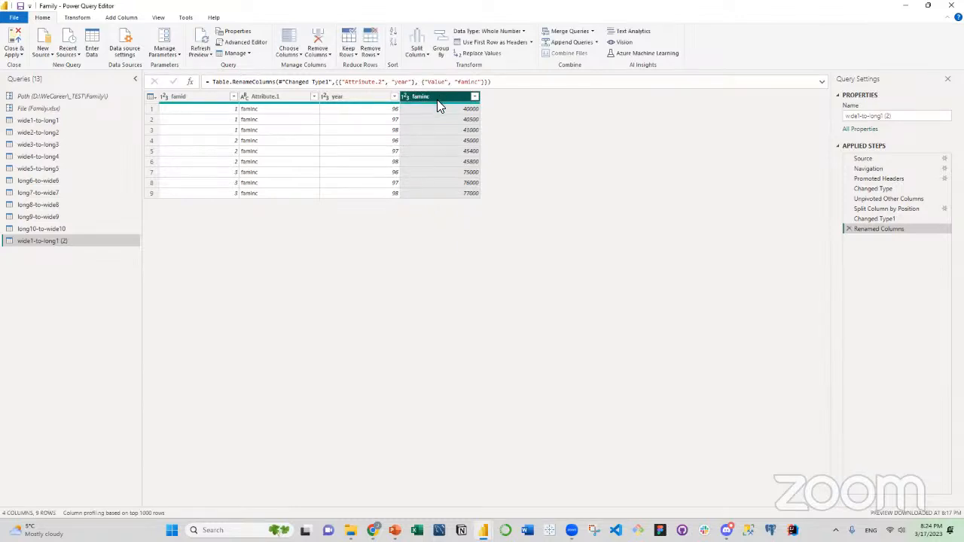
Remove the Attribute.1 column from the table.
click(263, 98)
right_click(263, 98)
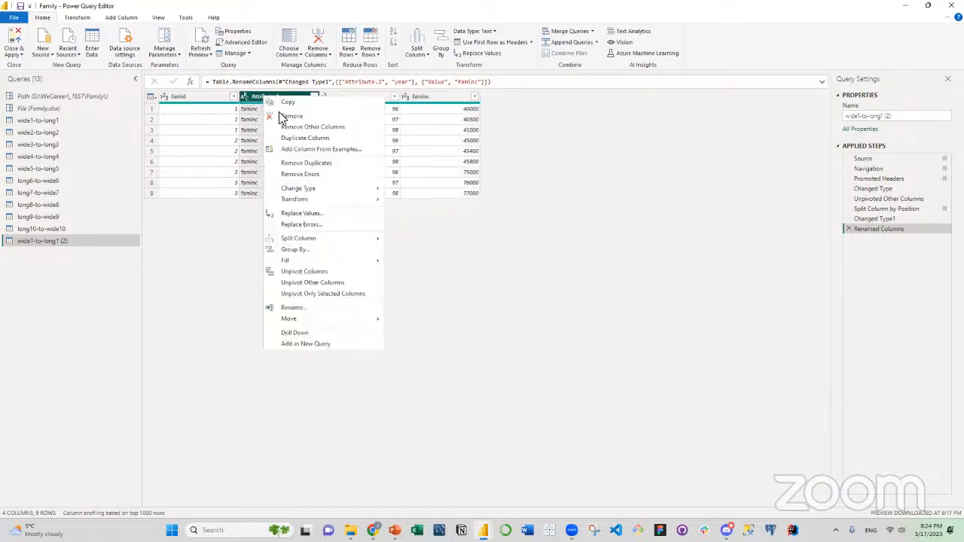
click(288, 117)
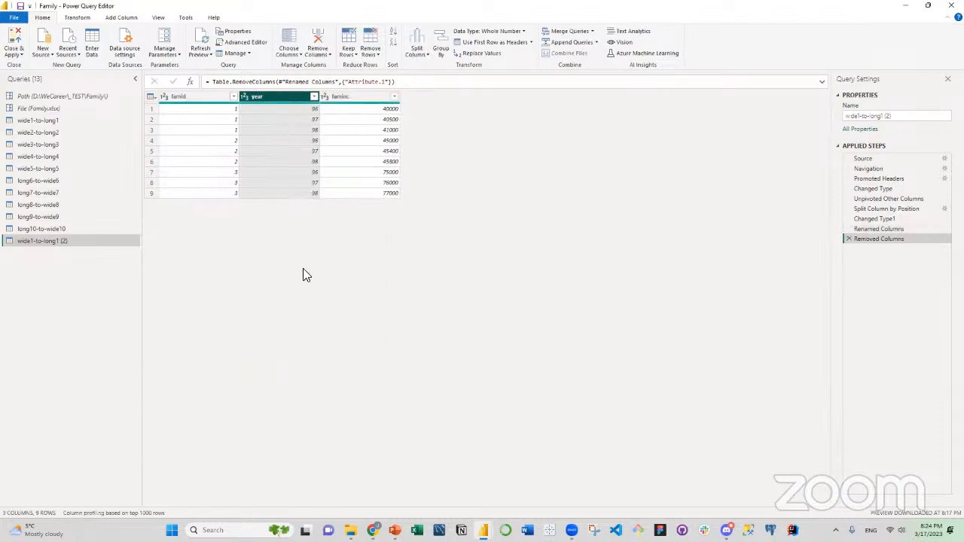
Compare the wide table at the Changed Type step with the final long table, examining its famid, year and faminc columns.
click(186, 100)
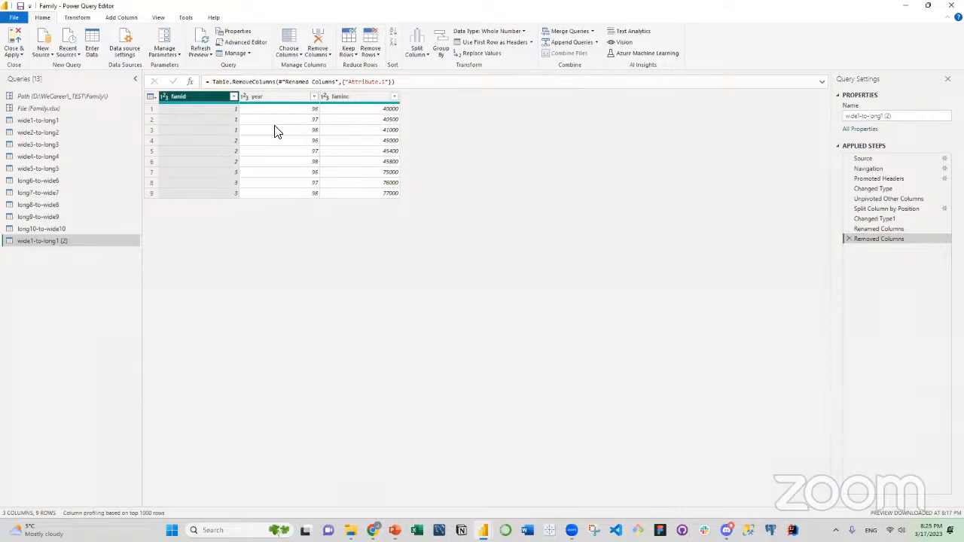
click(879, 188)
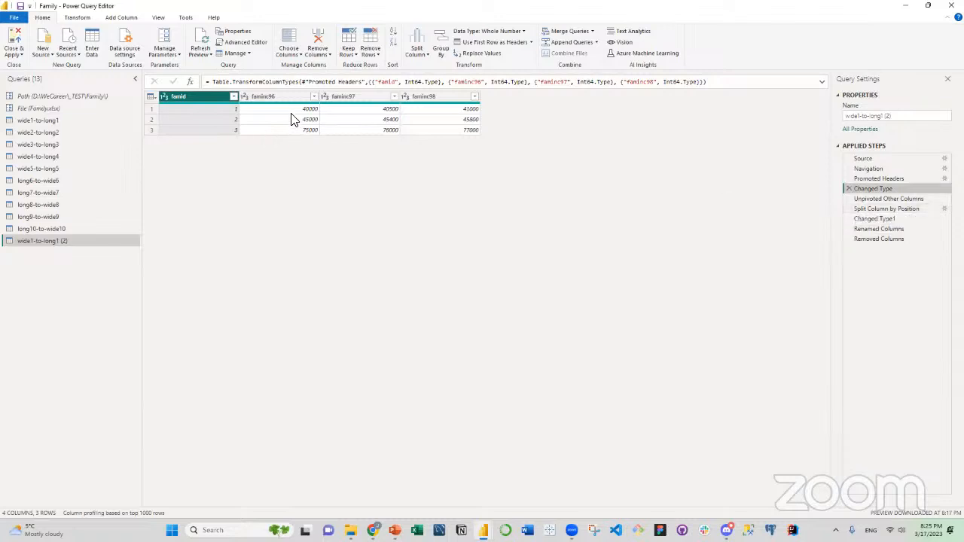
click(908, 240)
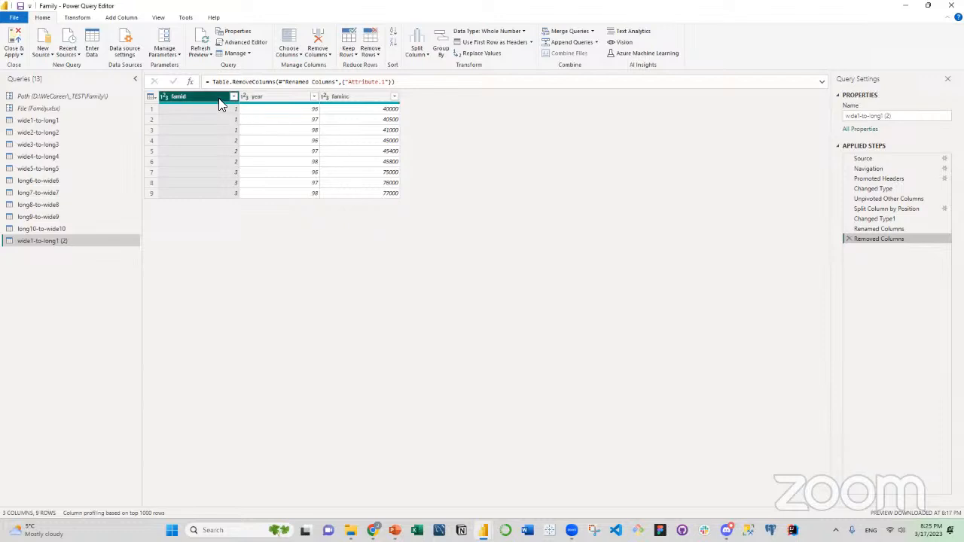
click(264, 98)
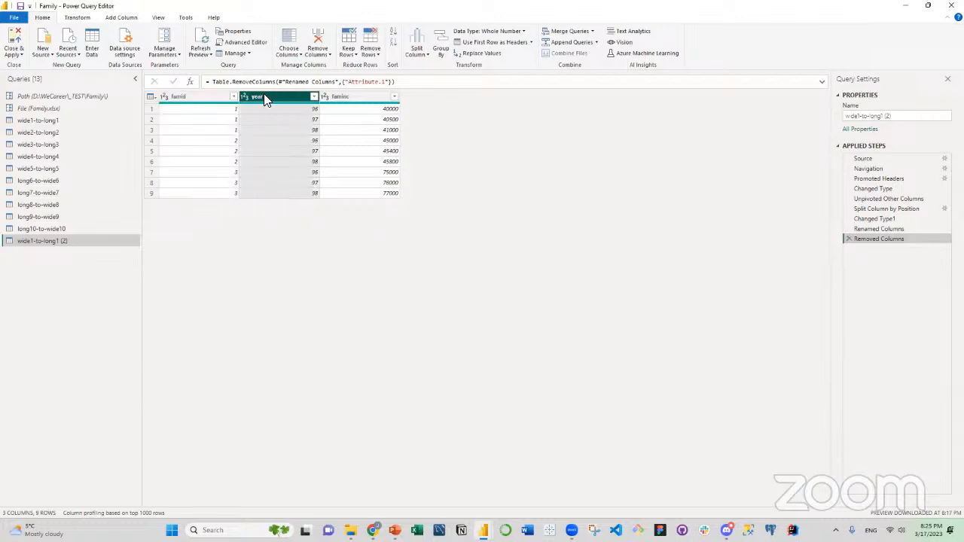
click(213, 99)
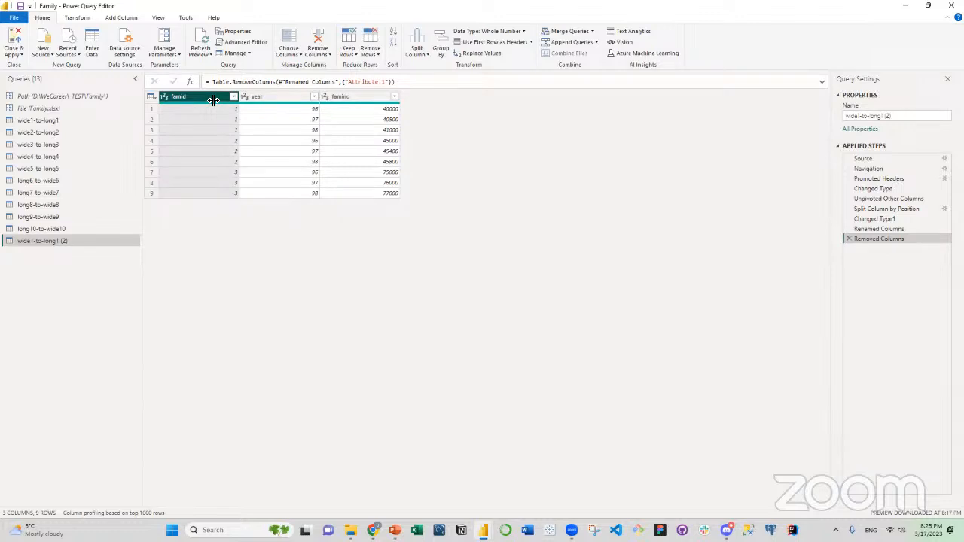
click(354, 99)
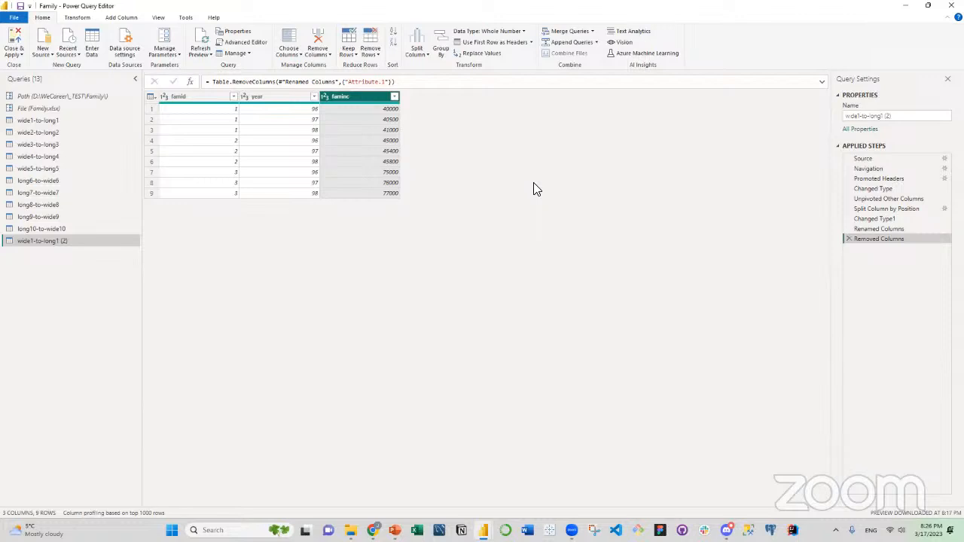
Duplicate the wide2-to-long2 query.
click(54, 132)
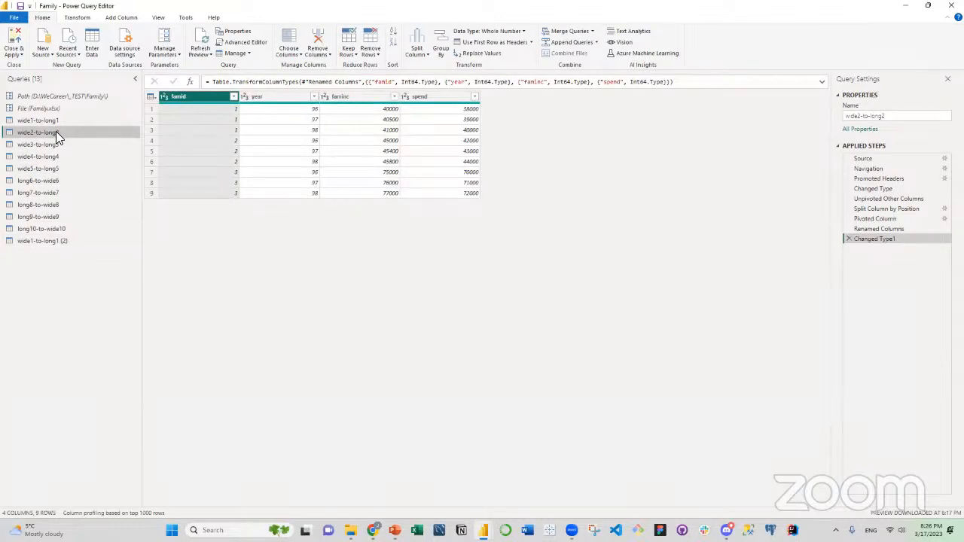
drag(33, 128, 36, 130)
drag(56, 133, 155, 139)
right_click(73, 132)
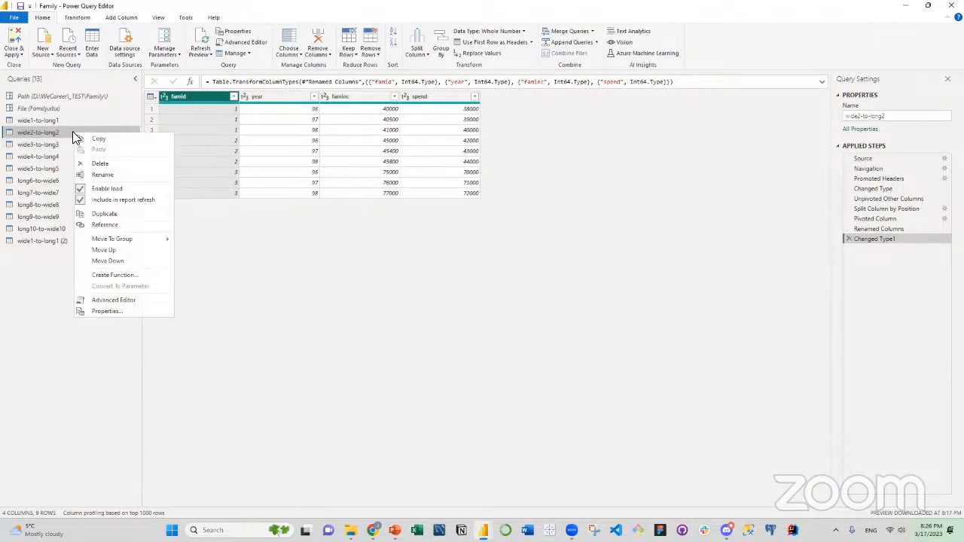
click(103, 214)
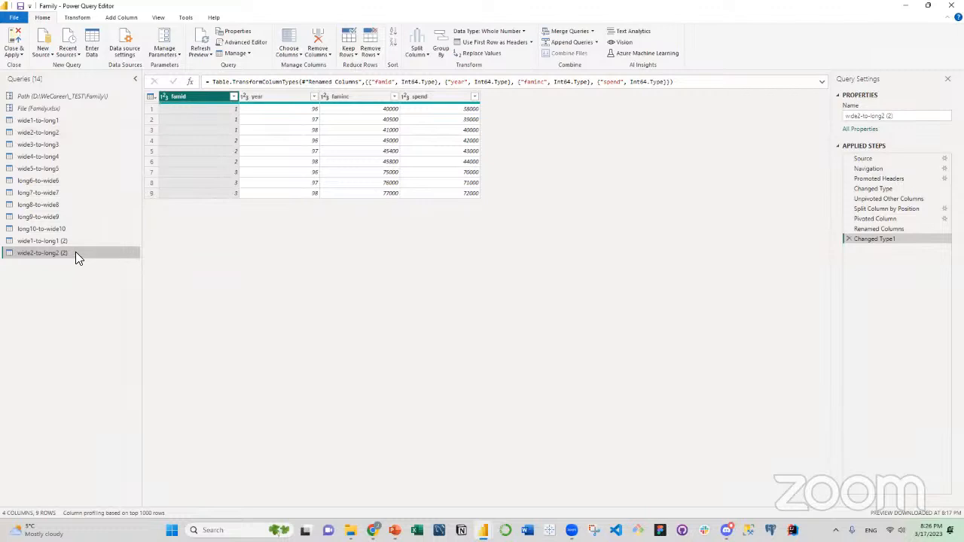
Delete every applied step after Changed Type from the duplicated wide2-to-long2 query, from Changed Type1 back to Unpivoted Other Columns.
click(847, 239)
click(846, 229)
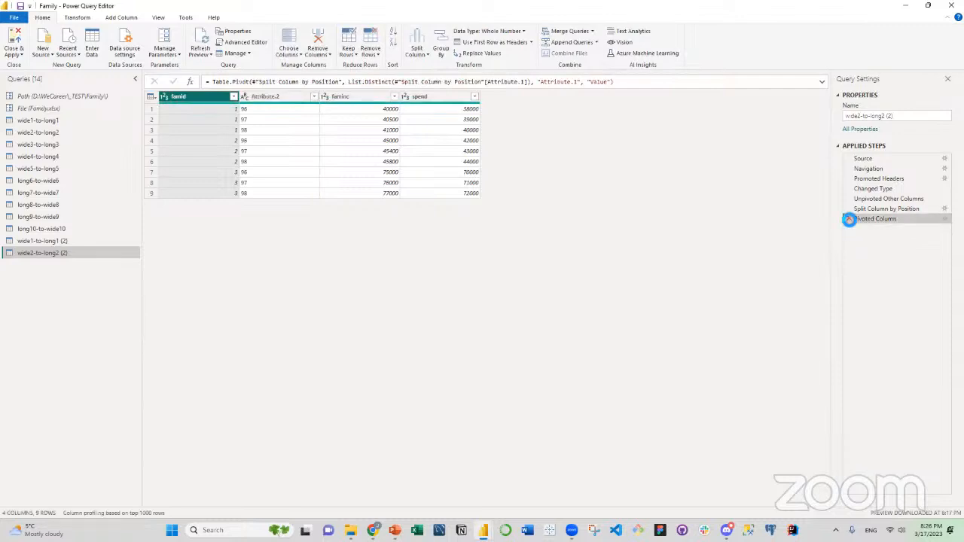
click(847, 218)
click(848, 209)
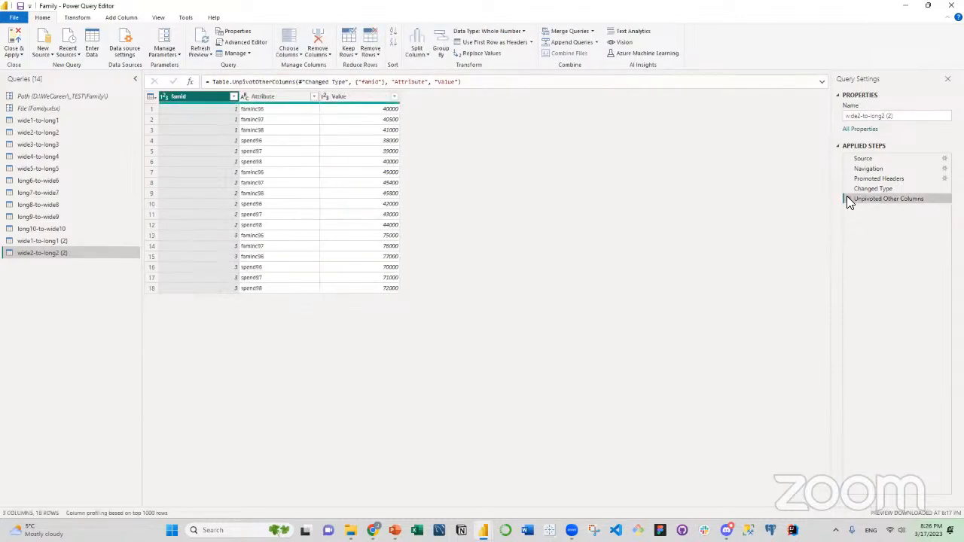
click(847, 199)
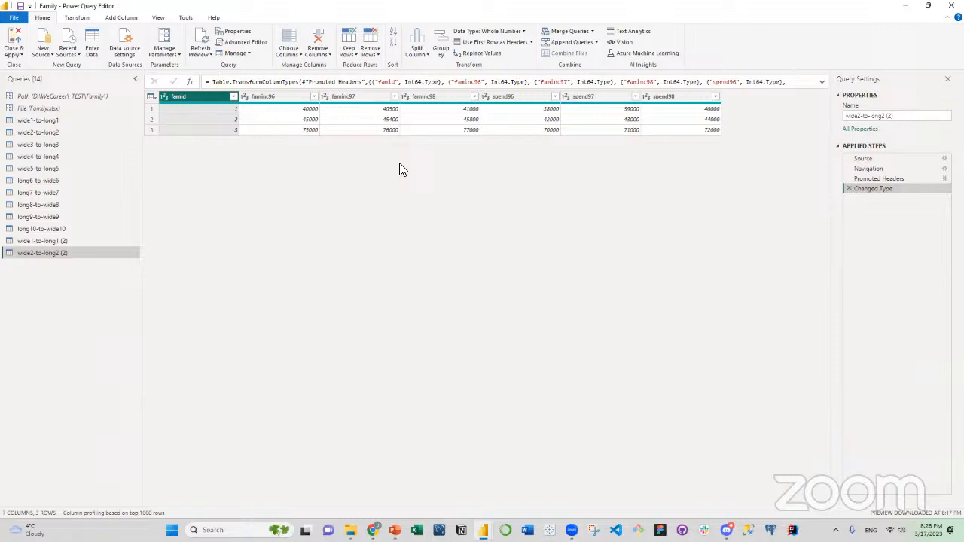
Unpivot all columns except famid and split the Attribute column by 2 characters, once, as far right as possible.
right_click(197, 103)
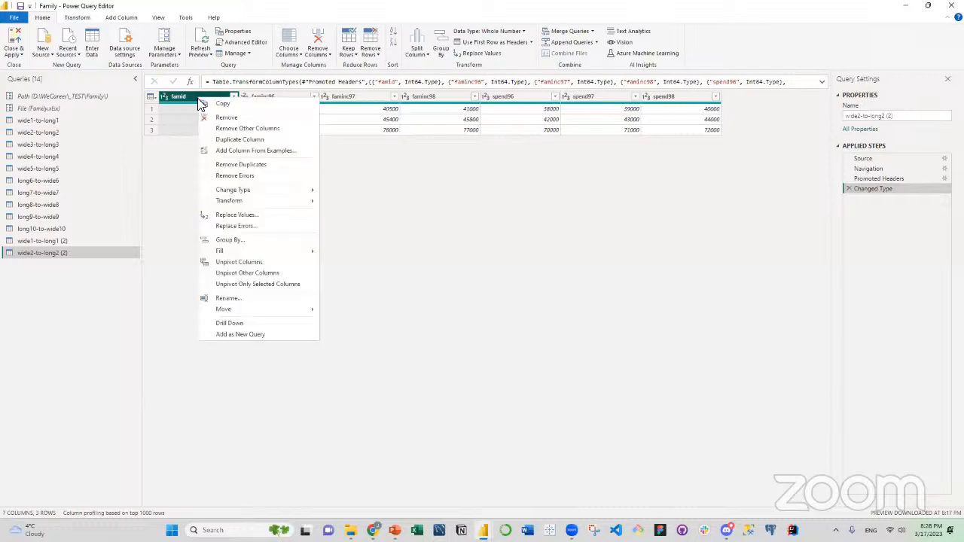
click(235, 273)
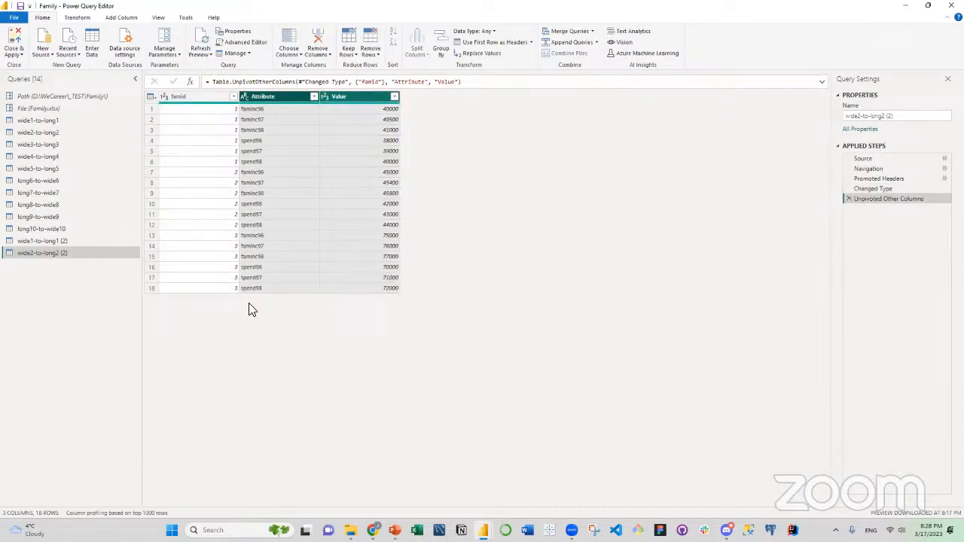
click(260, 96)
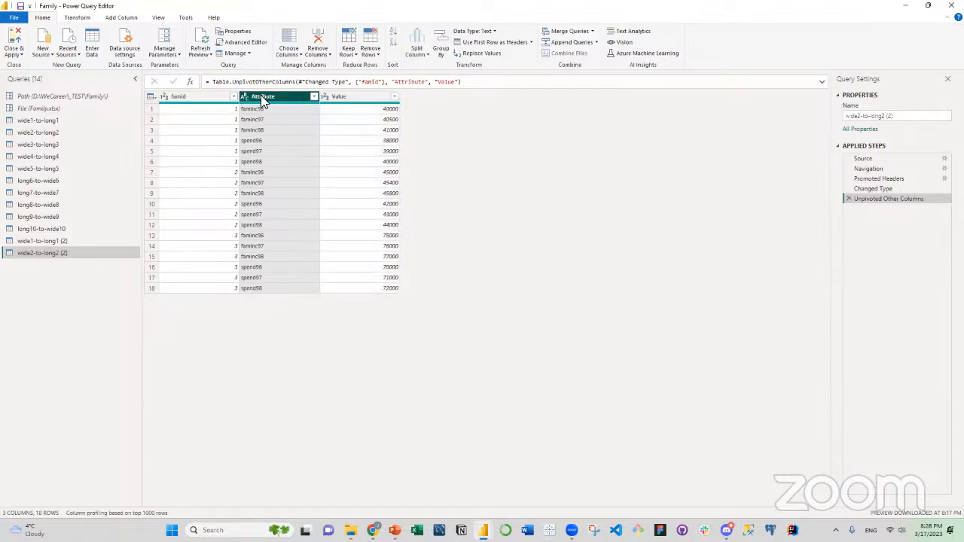
right_click(261, 97)
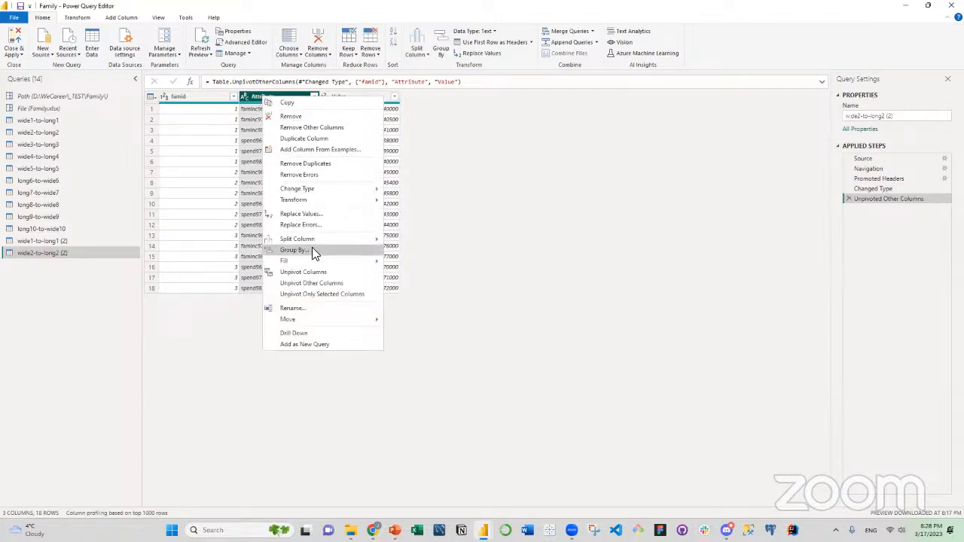
mouse_move(314, 238)
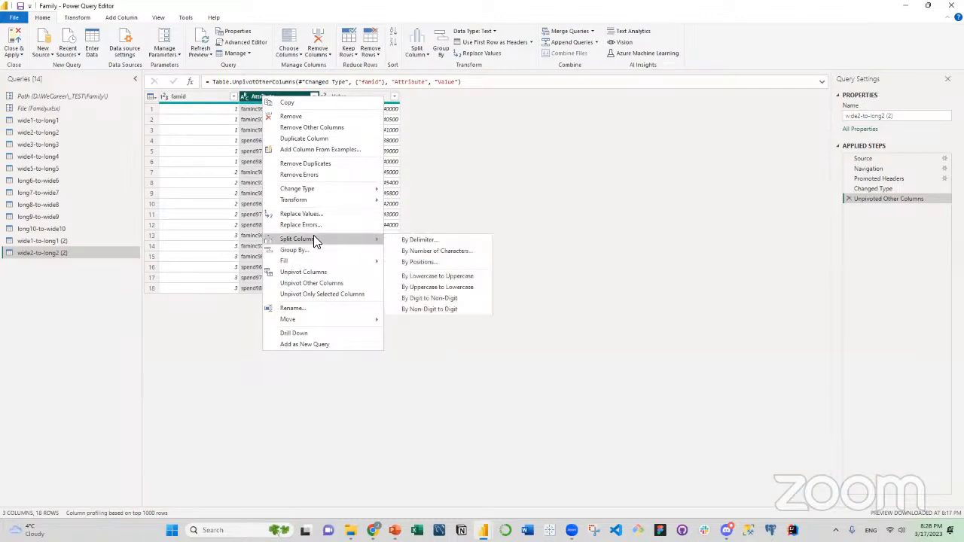
click(412, 252)
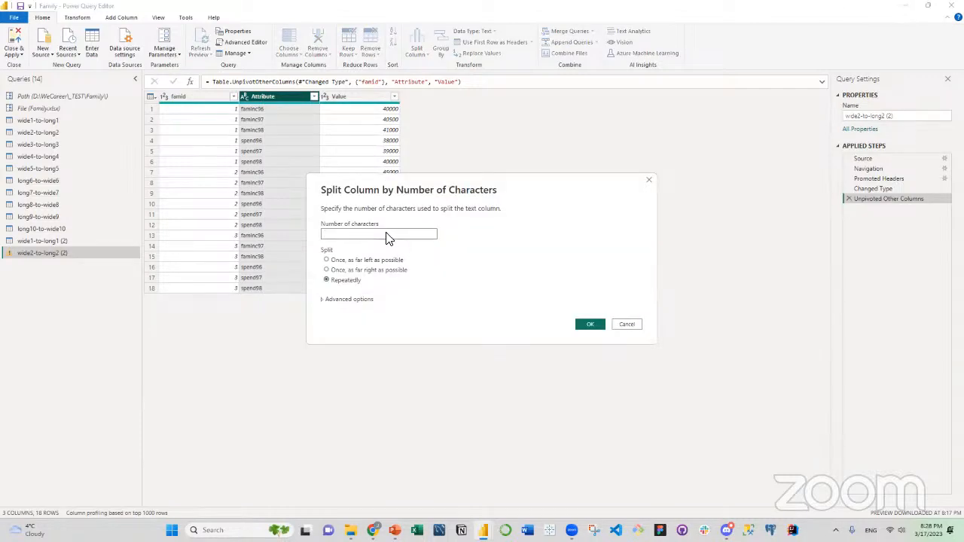
text(2)
click(327, 271)
click(589, 326)
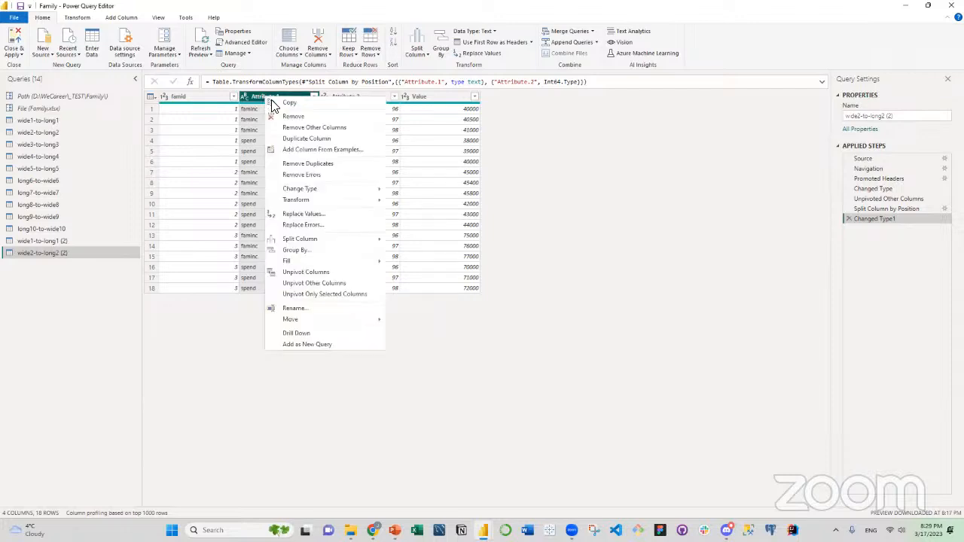
Pivot the Attribute.1 column into new columns, using Value as the values column.
click(249, 324)
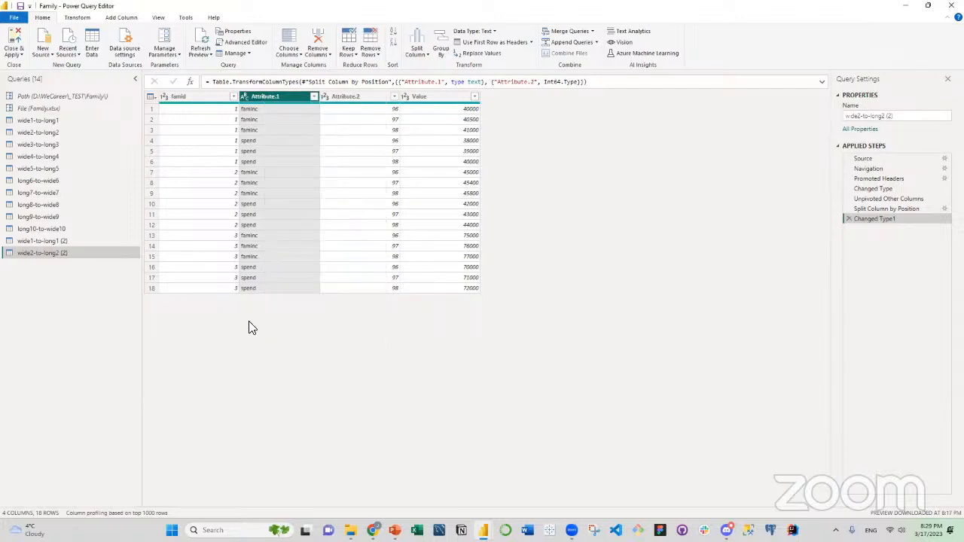
click(78, 18)
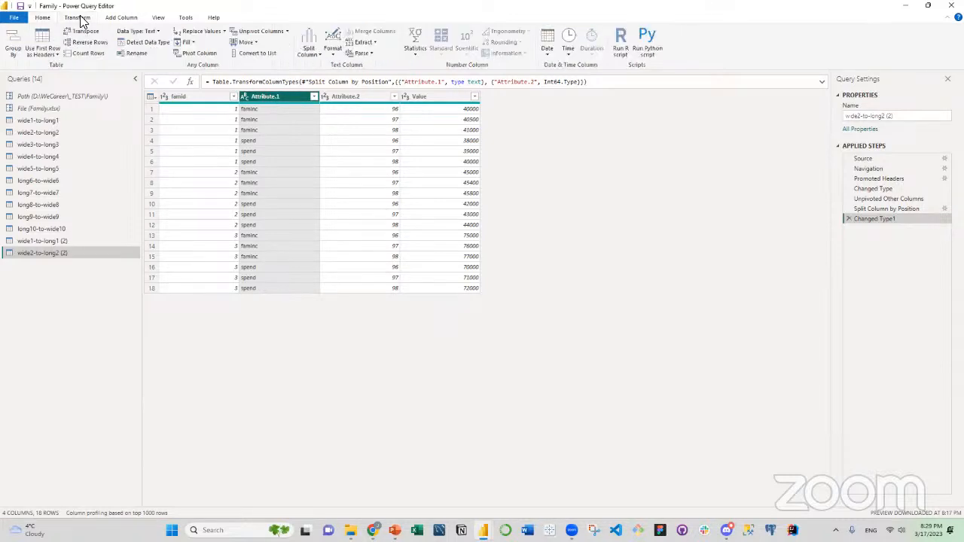
click(194, 54)
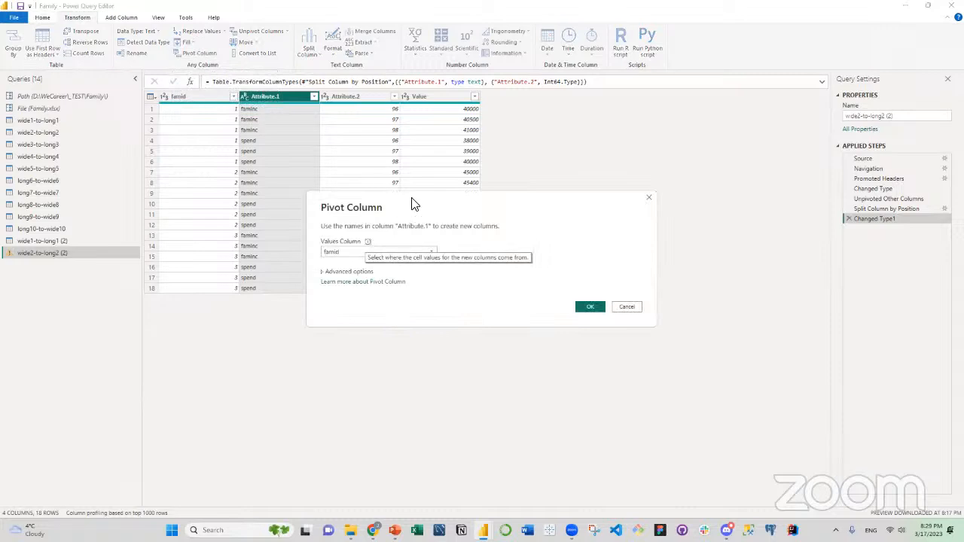
drag(413, 204, 587, 139)
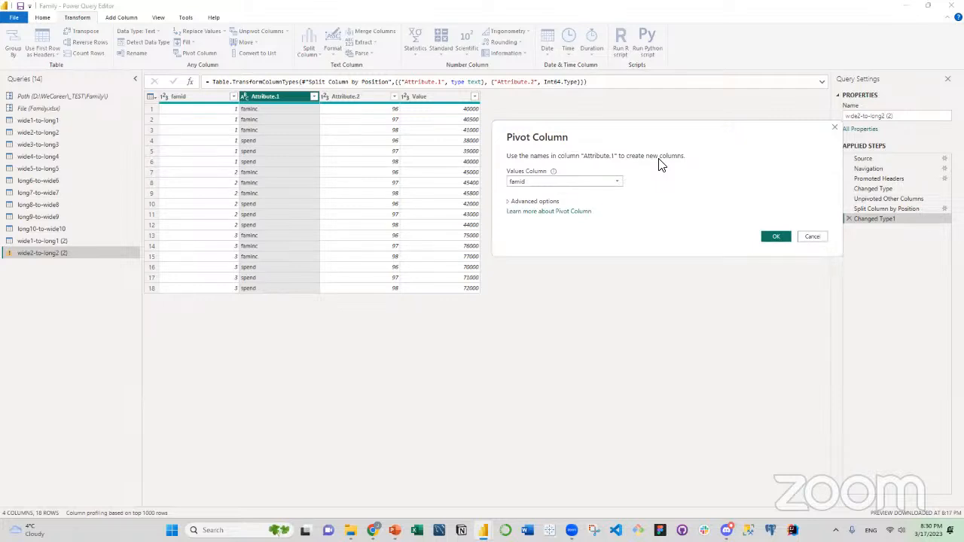
click(607, 185)
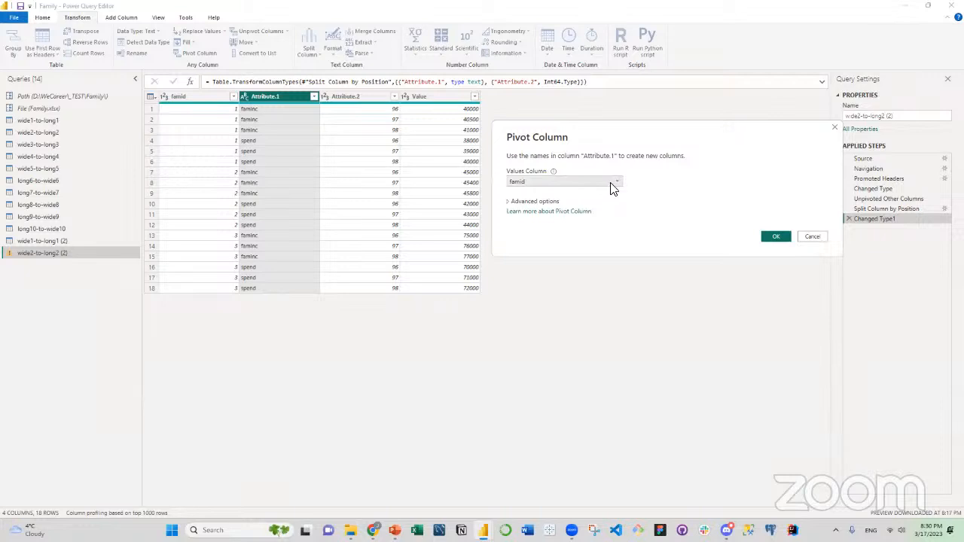
click(619, 184)
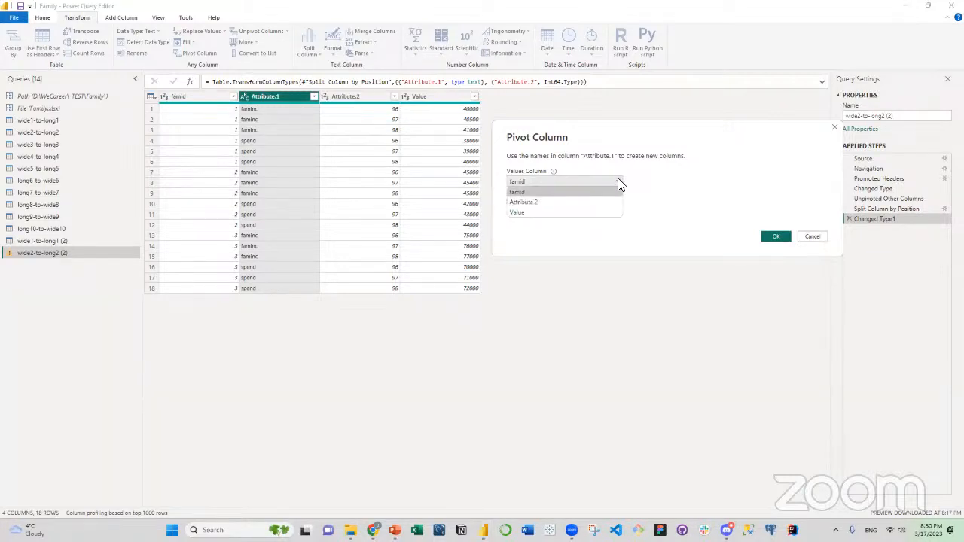
click(557, 212)
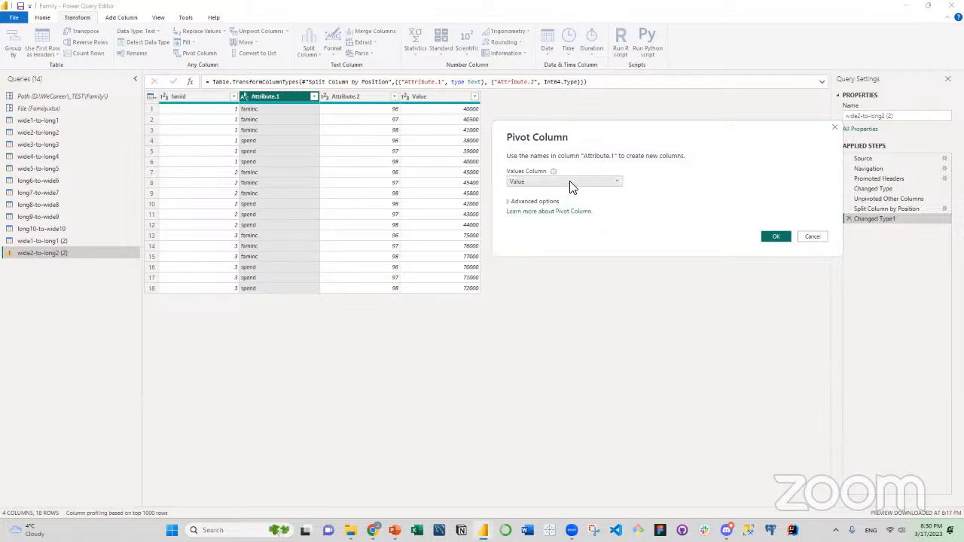
click(777, 238)
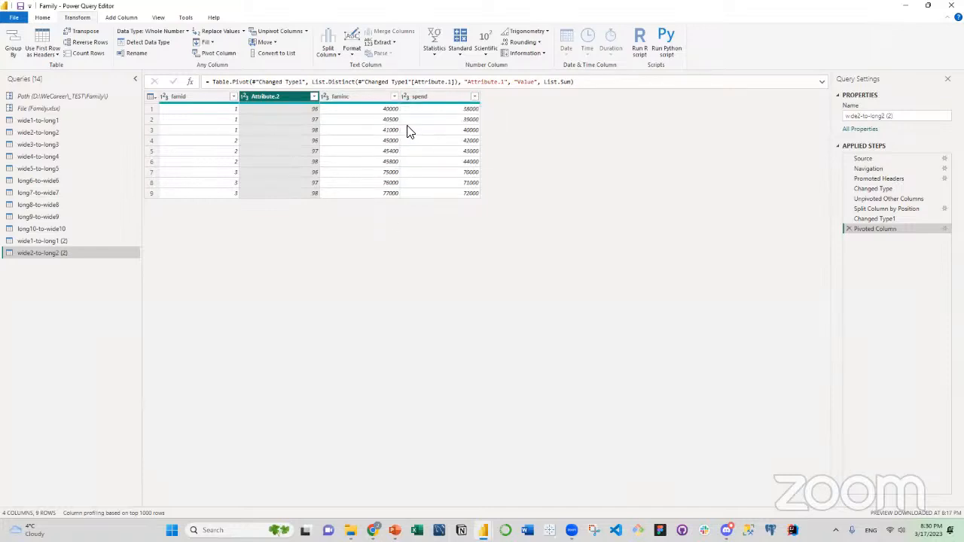
Rename the Attribute.2 column to year.
double_click(272, 96)
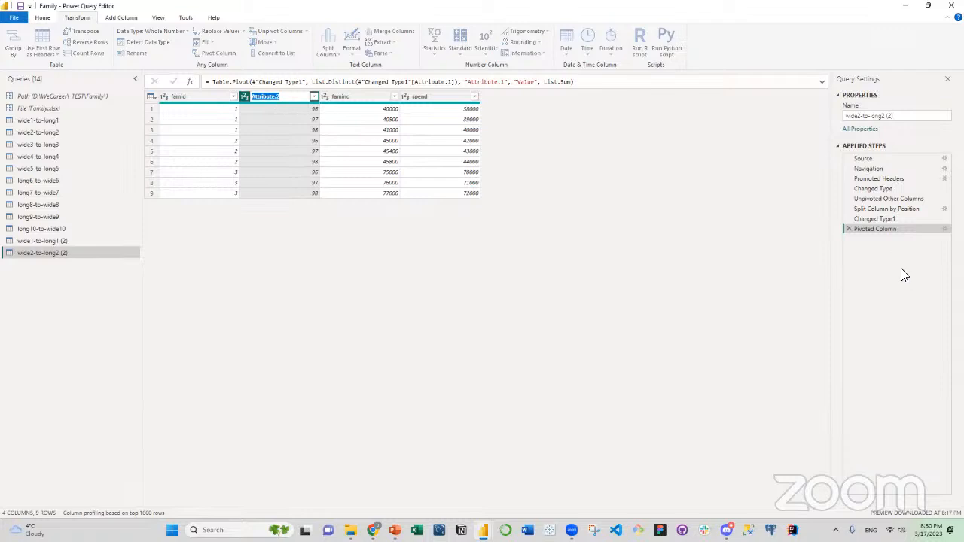
text(year)
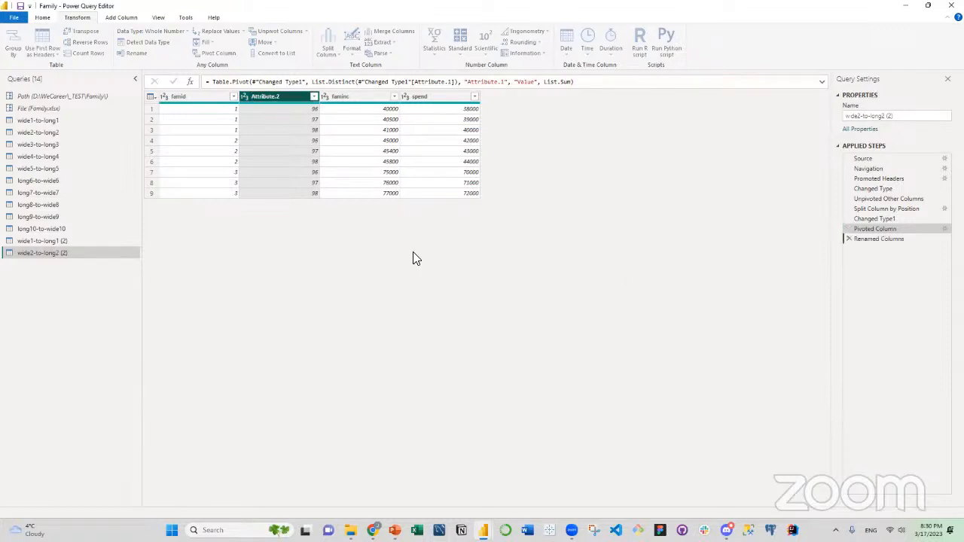
key(Return)
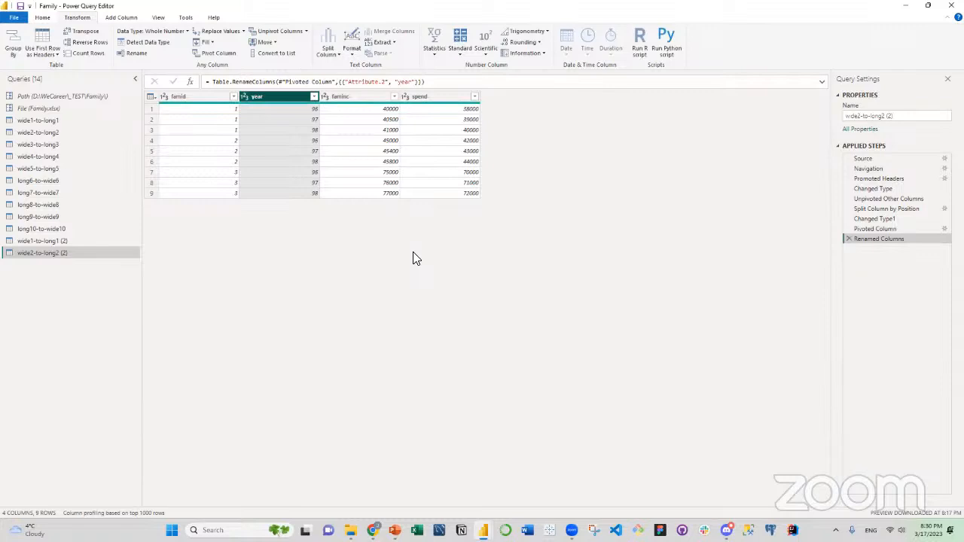
Examine the famid, year, faminc and spend columns of the reshaped long table one by one.
click(212, 101)
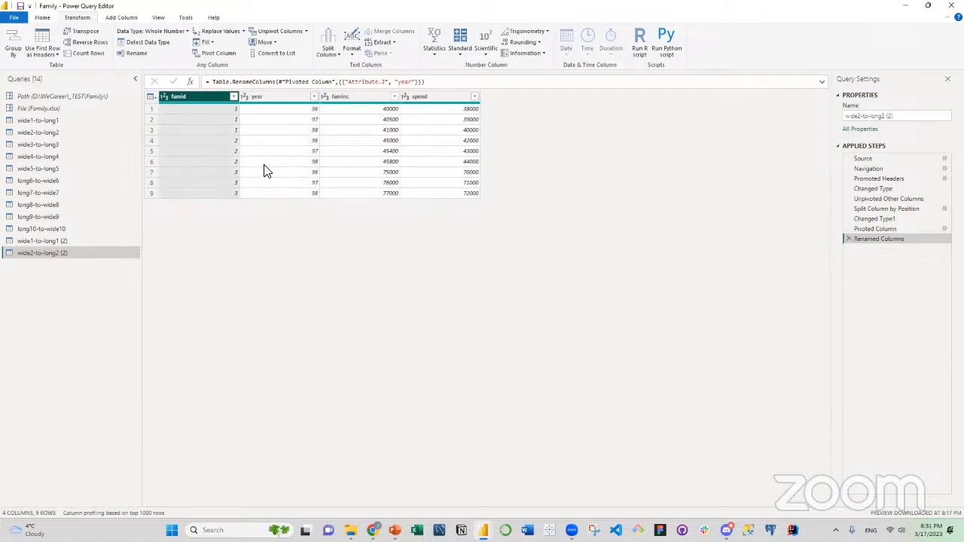
click(258, 93)
click(215, 92)
click(266, 99)
click(222, 97)
click(266, 95)
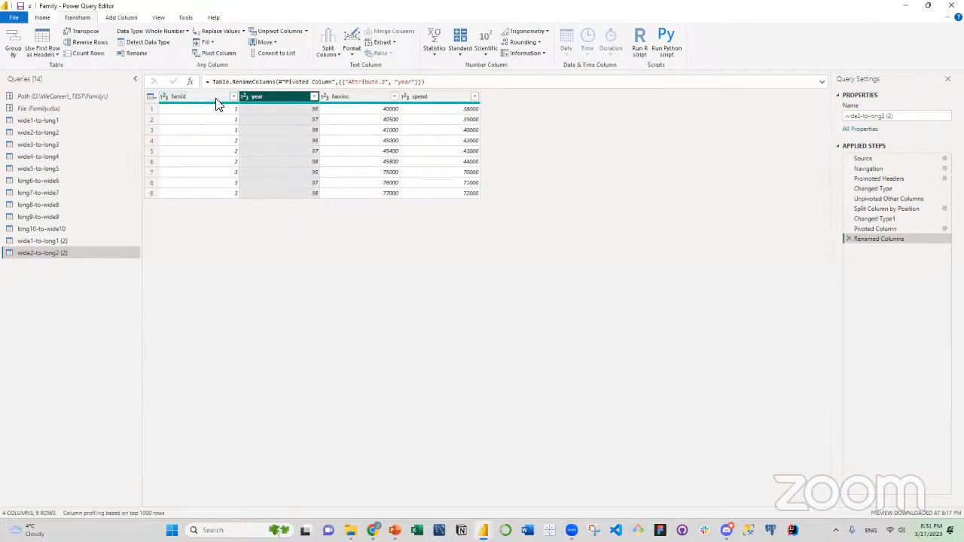
click(367, 107)
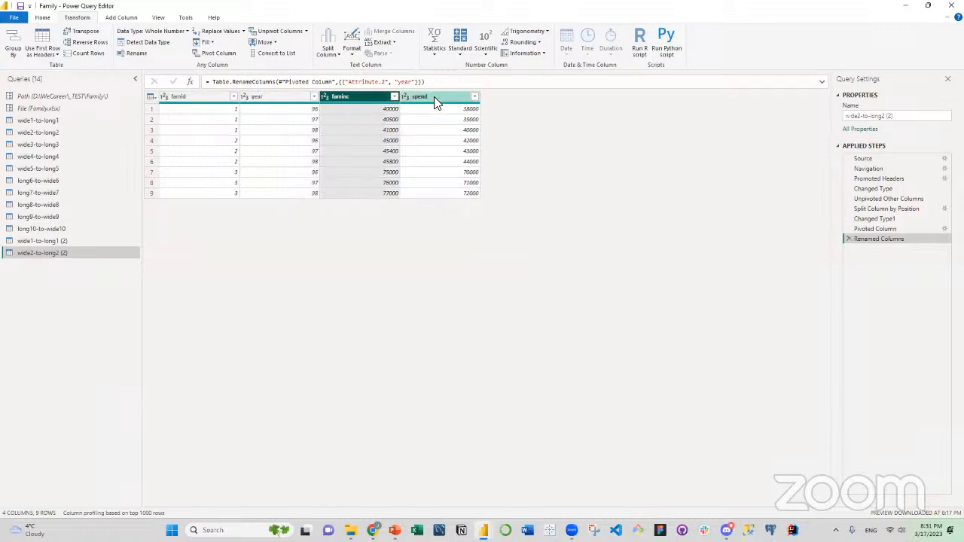
click(405, 100)
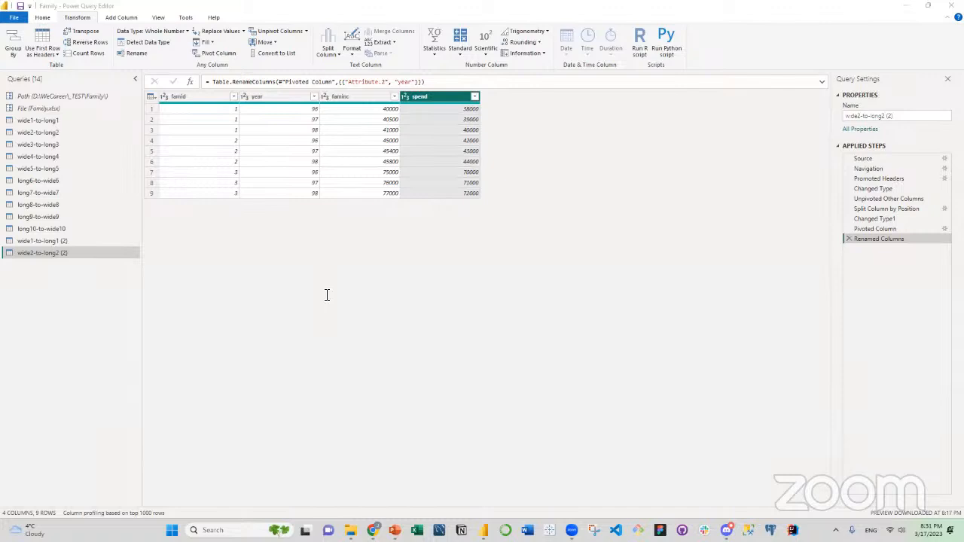
Duplicate the wide3-to-long3 query.
click(55, 147)
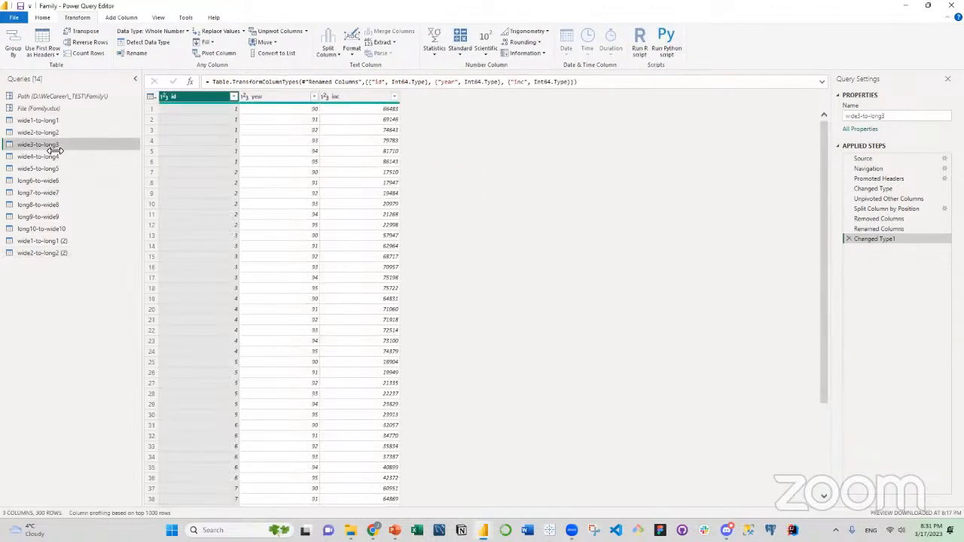
right_click(52, 146)
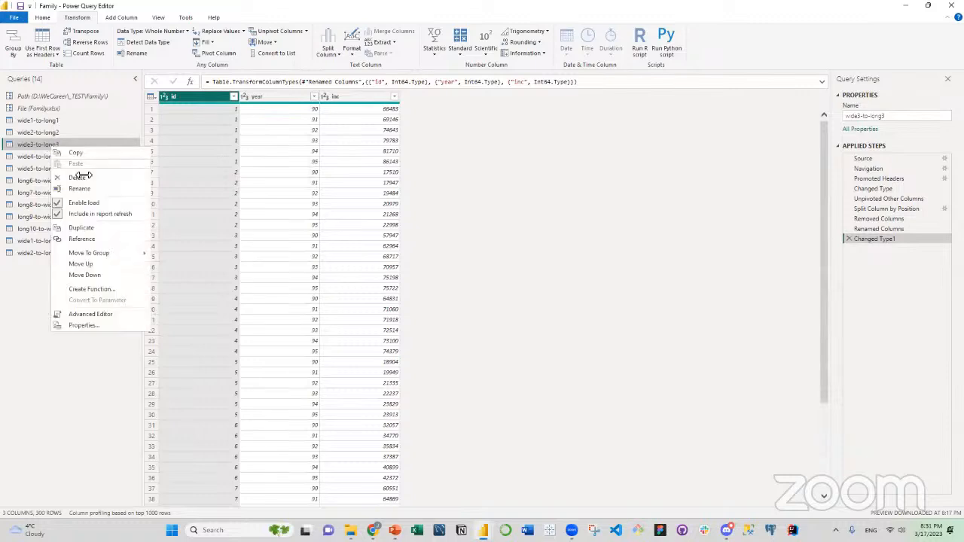
click(92, 227)
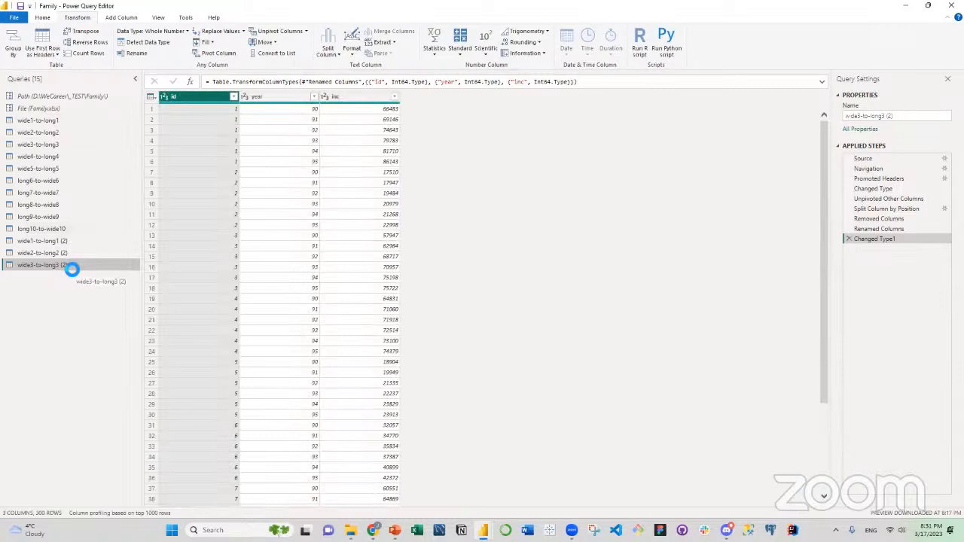
Delete every applied step after Changed Type from the duplicated wide3-to-long3 query and look through the wide table's rows.
click(850, 239)
click(846, 230)
click(850, 218)
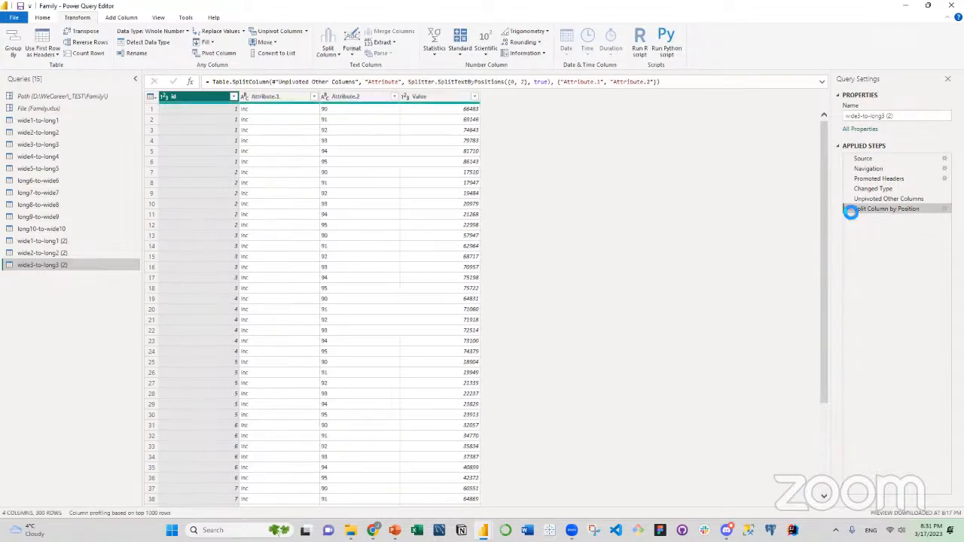
click(849, 210)
click(850, 198)
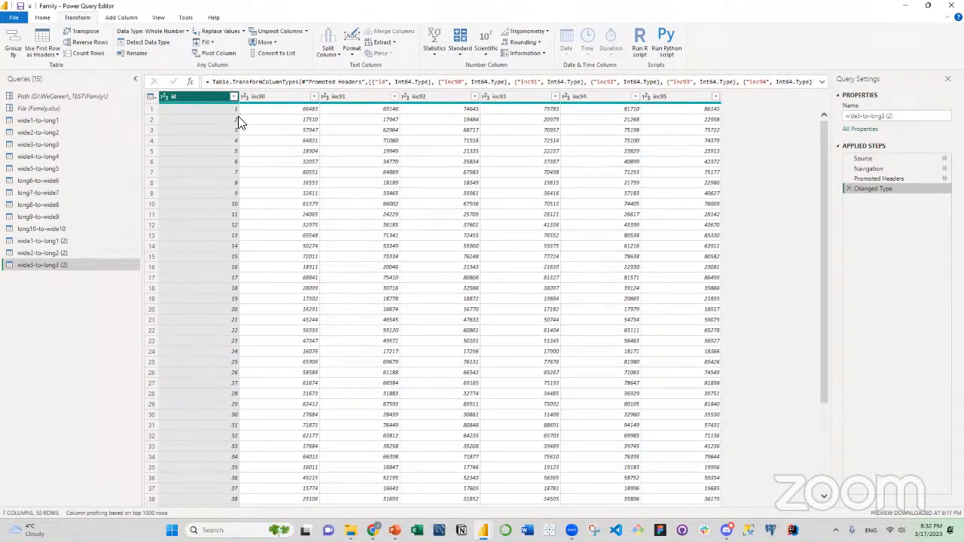
scroll(386, 185, down, 4)
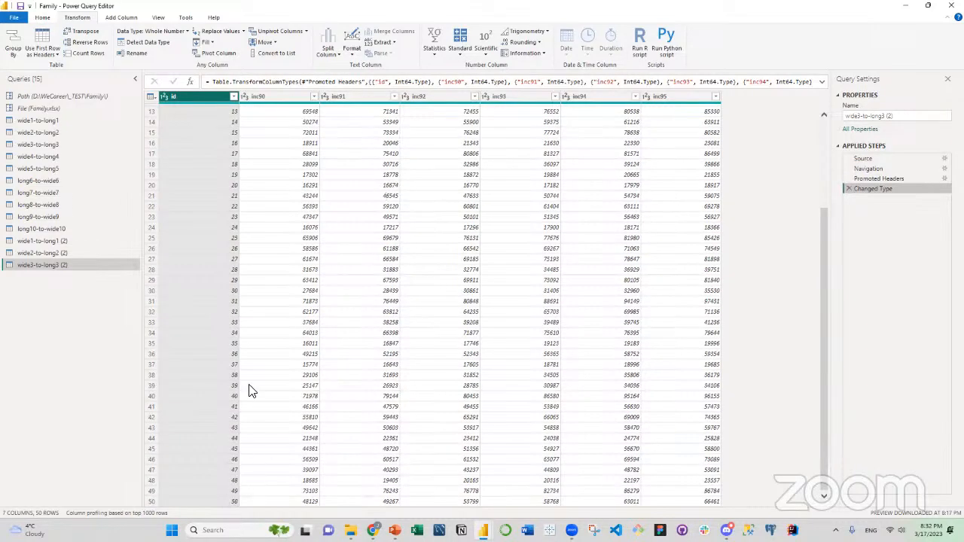
scroll(228, 135, up, 4)
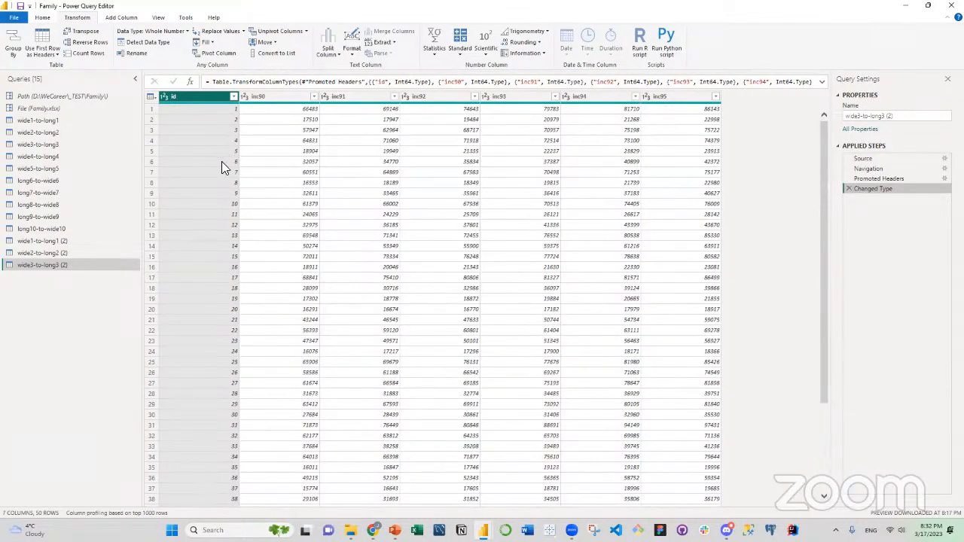
Unpivot every column except id in the duplicated wide3-to-long3 query.
scroll(222, 161, down, 4)
scroll(230, 164, up, 4)
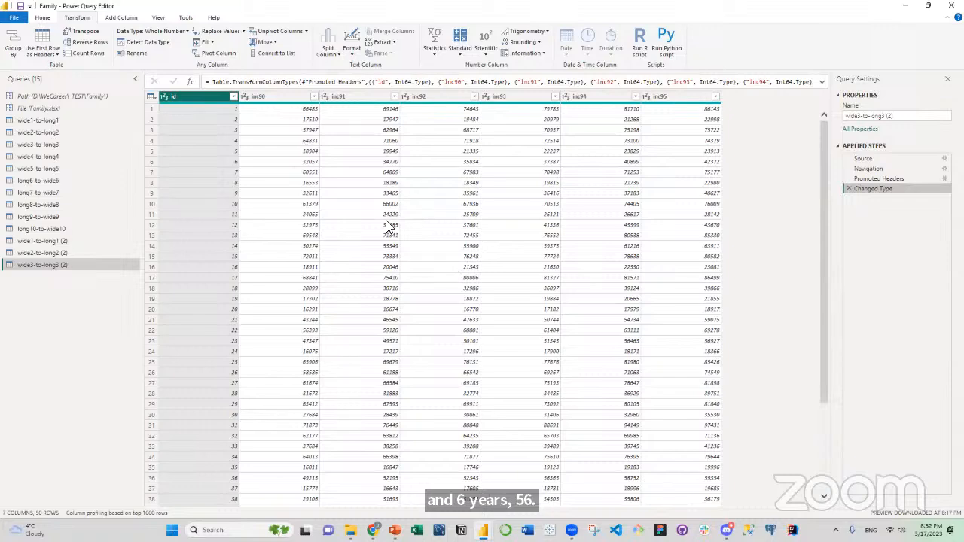
scroll(385, 224, down, 2)
scroll(385, 220, up, 2)
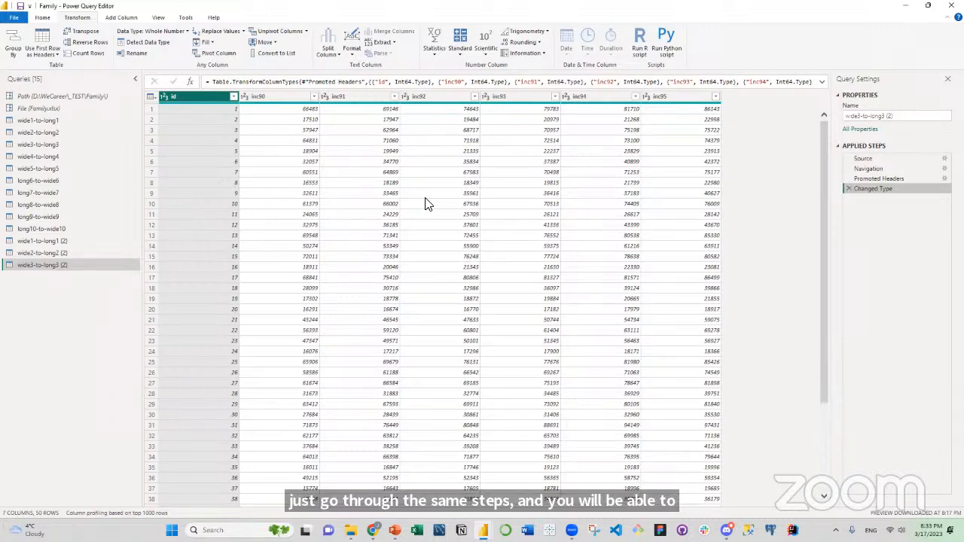
right_click(199, 101)
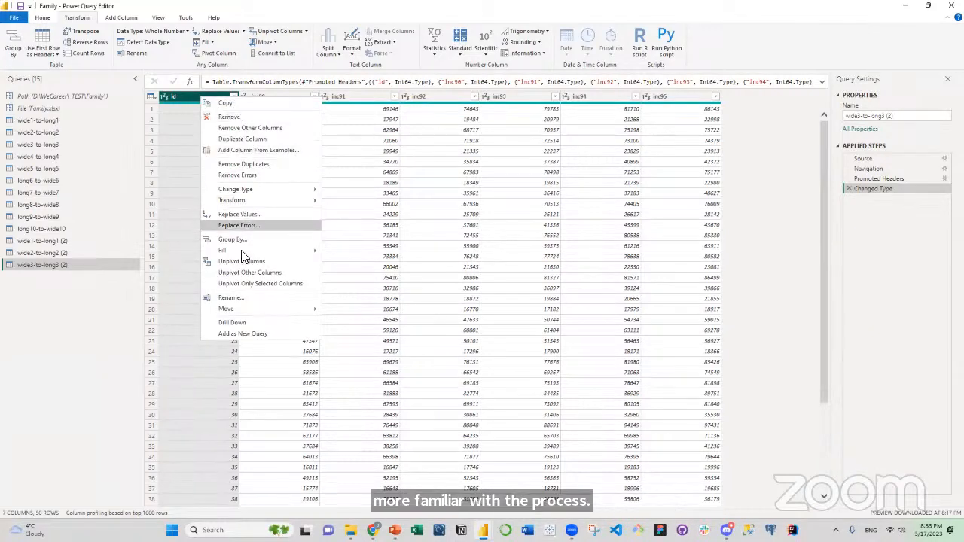
click(237, 271)
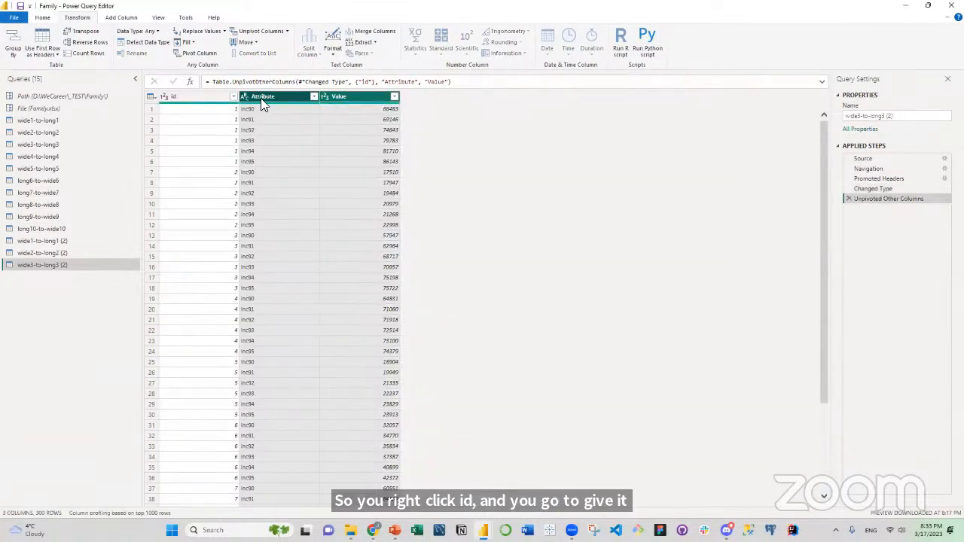
Split the Attribute column by number of characters, using 2 characters once, as far right as possible.
click(261, 98)
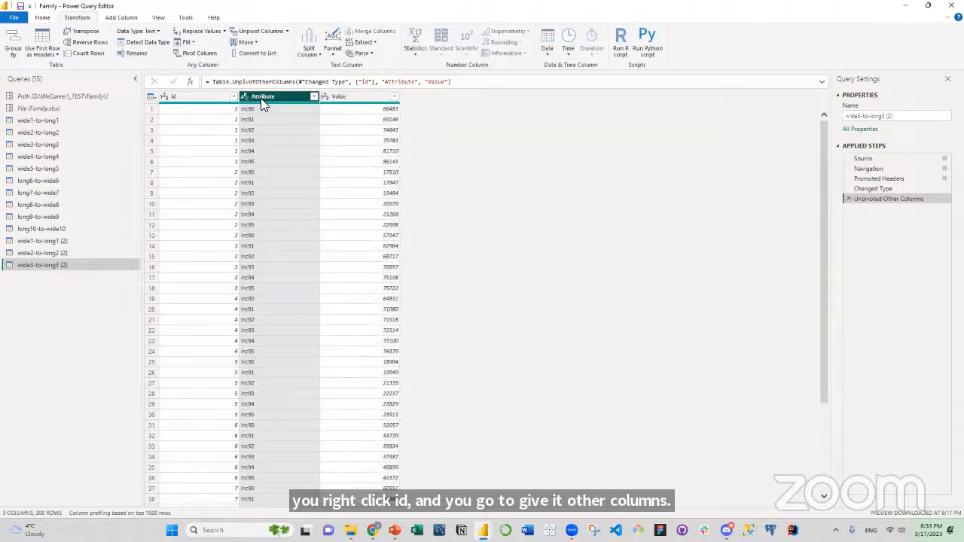
right_click(260, 98)
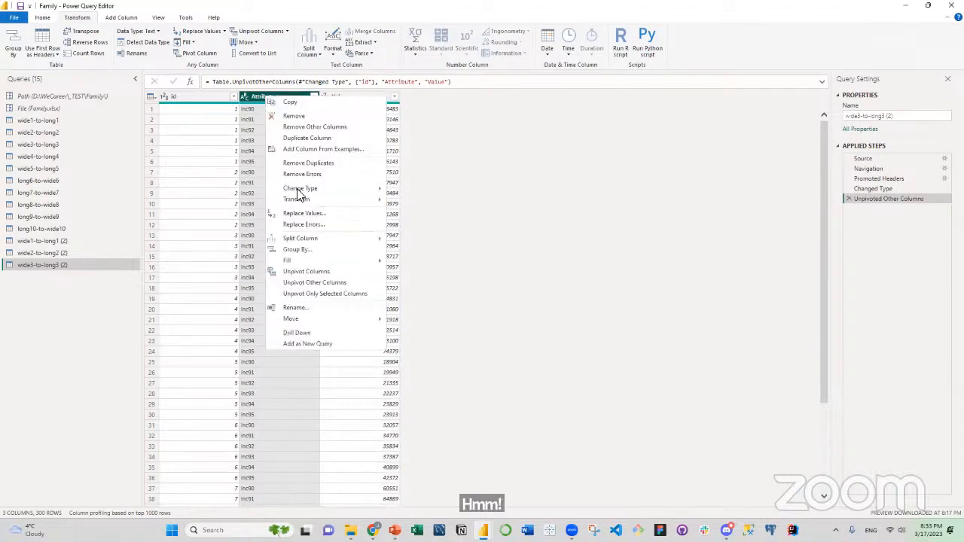
mouse_move(297, 227)
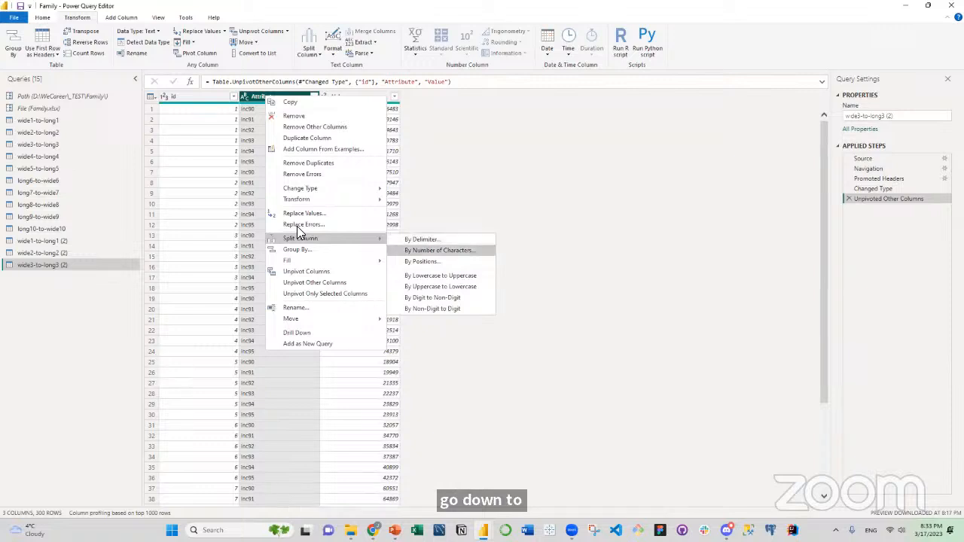
click(439, 250)
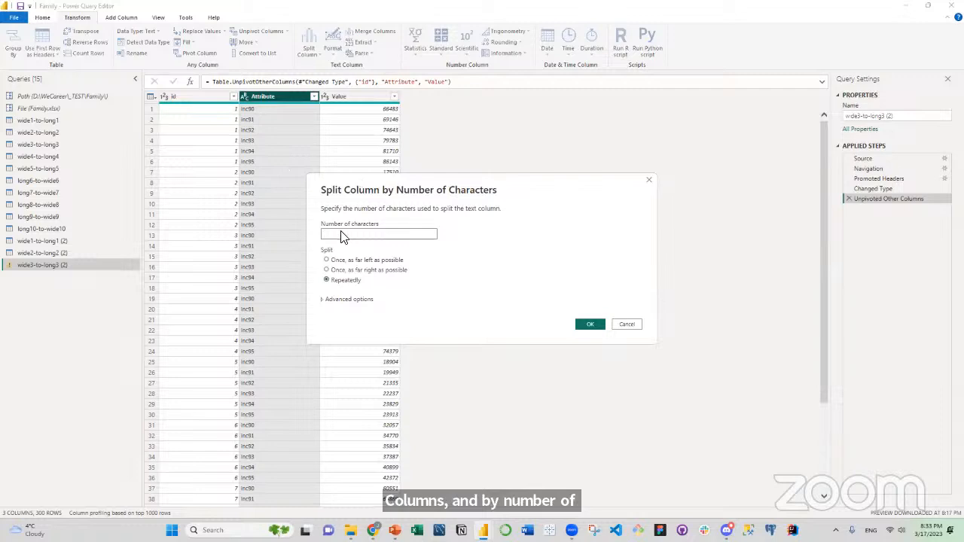
text(2)
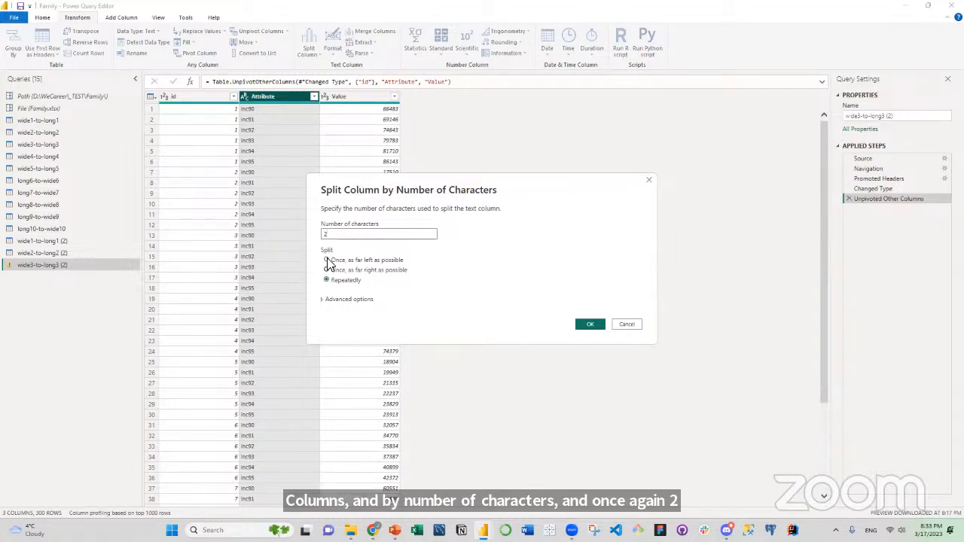
click(329, 270)
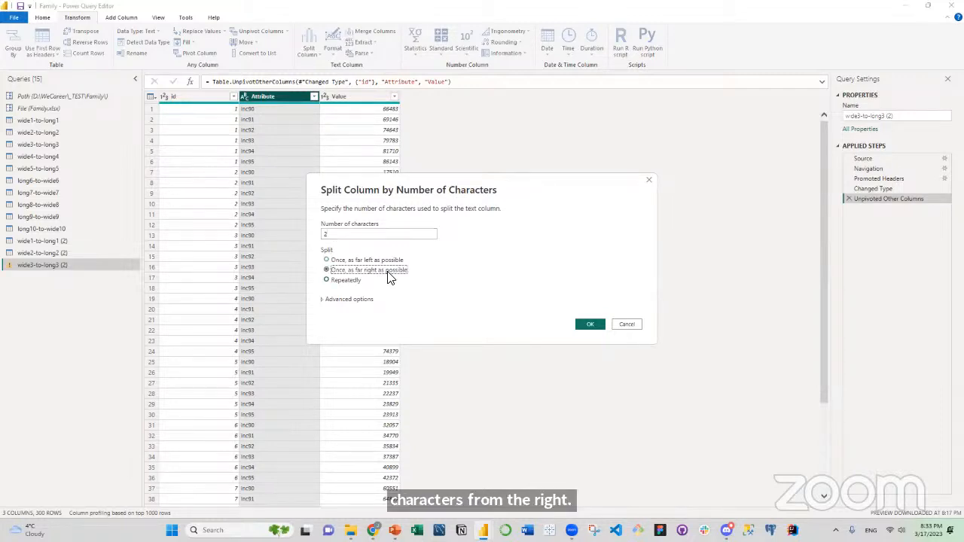
click(581, 325)
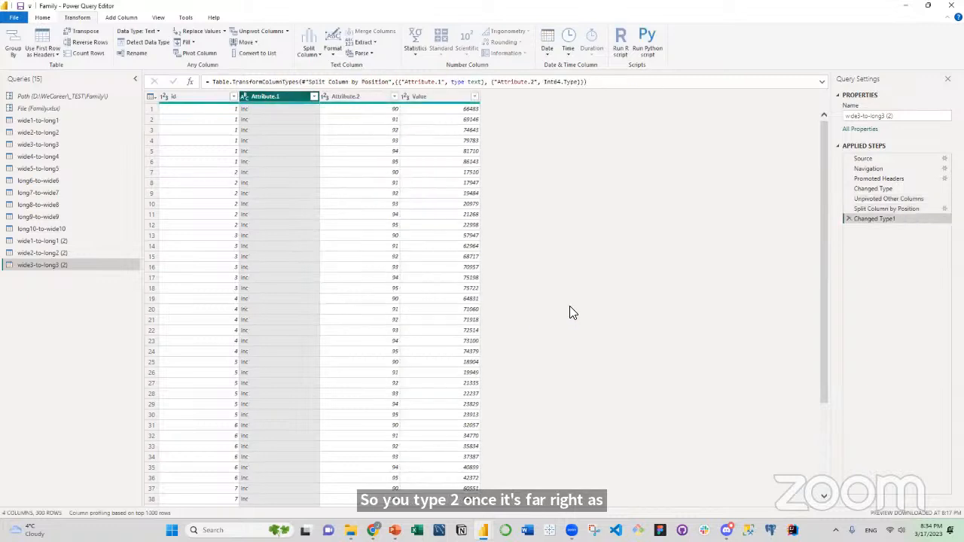
Rename the Attribute.2 column to year and the Value column to inc.
click(355, 98)
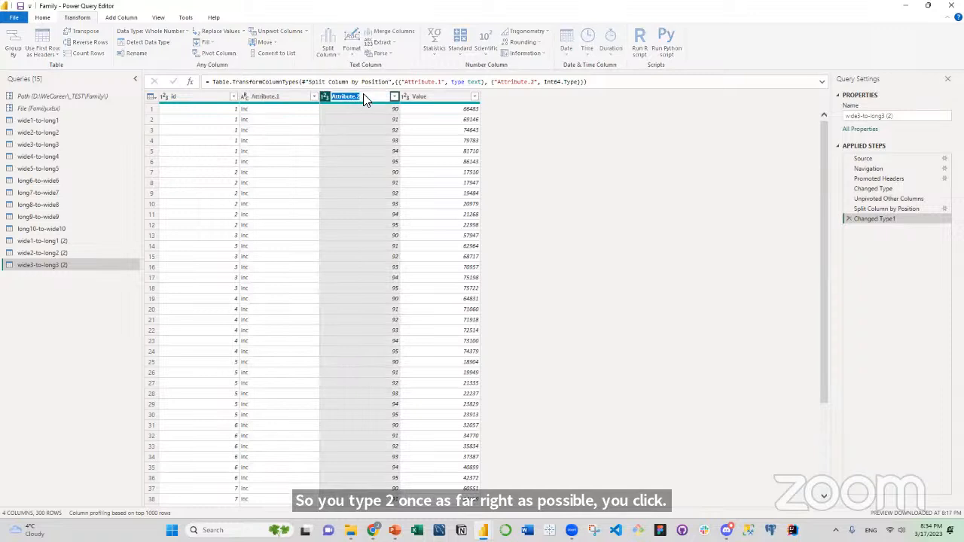
double_click(362, 98)
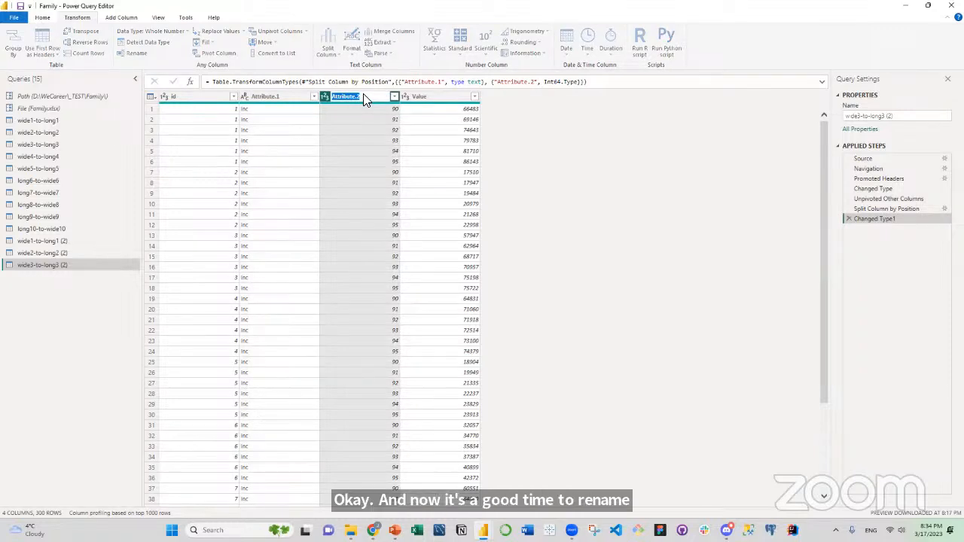
text(year)
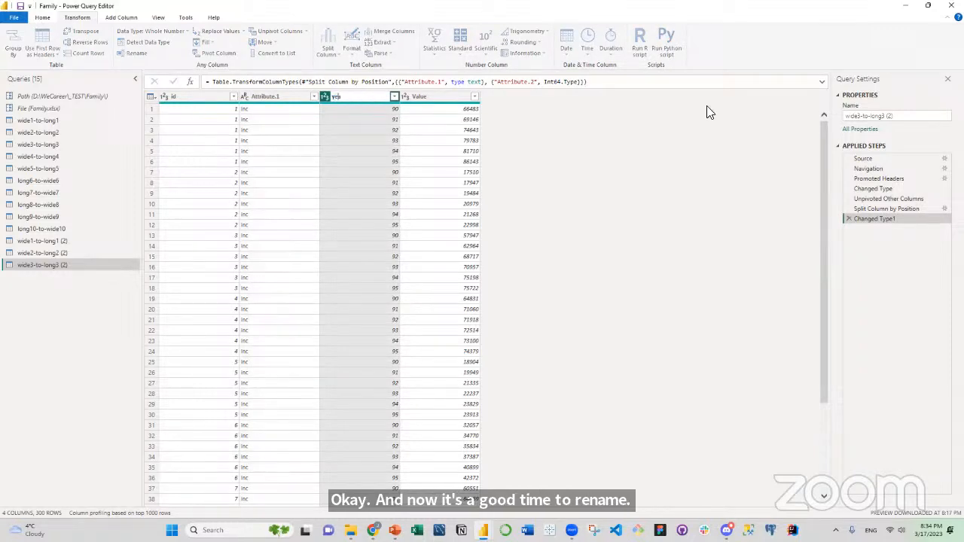
double_click(432, 97)
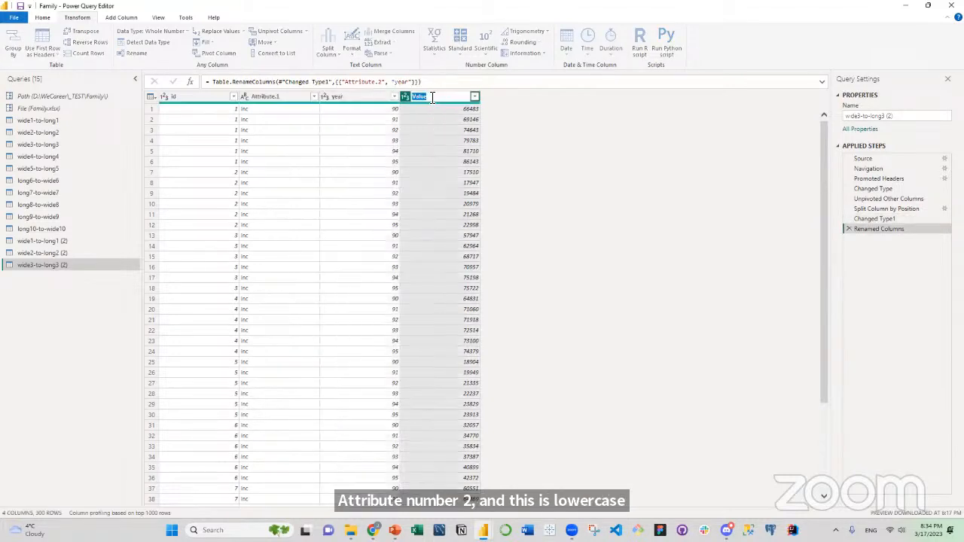
key(BackSpace)
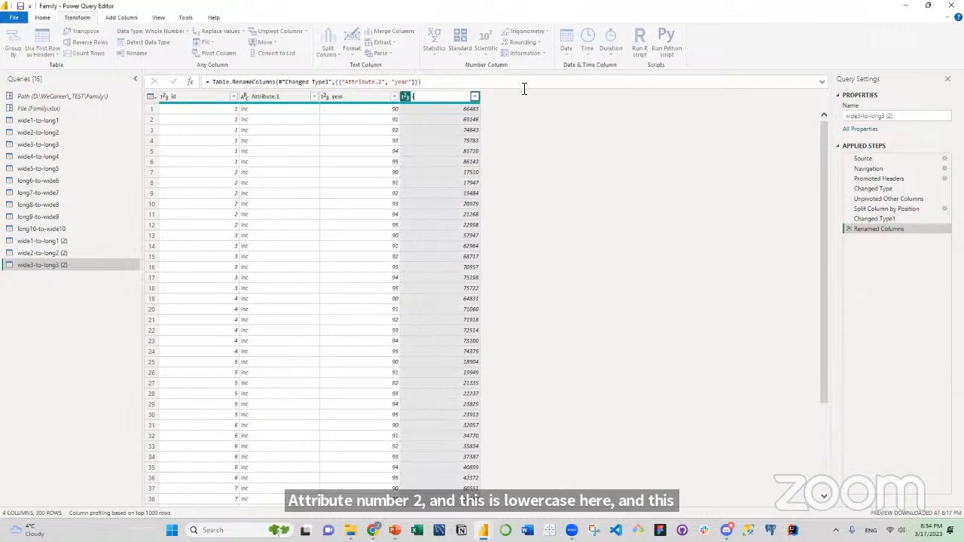
text(inc)
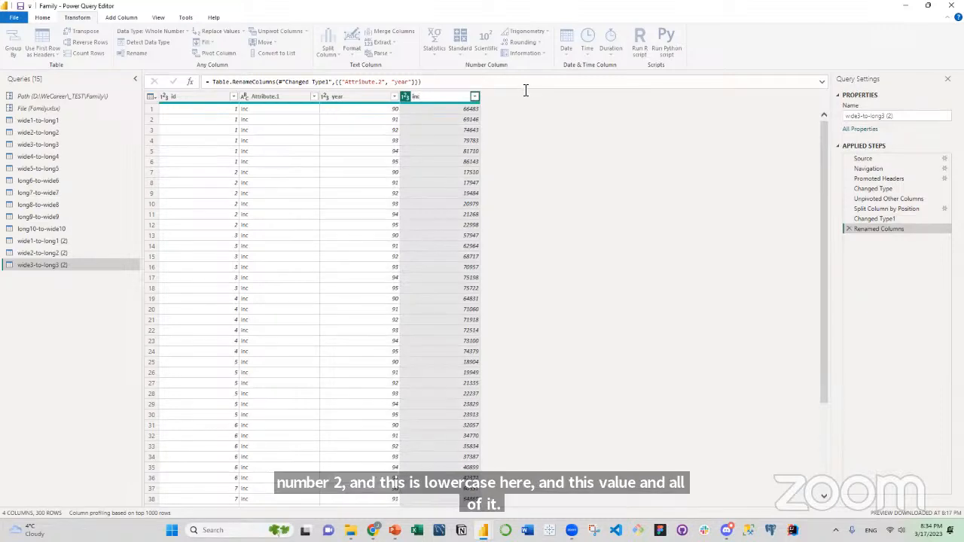
key(Return)
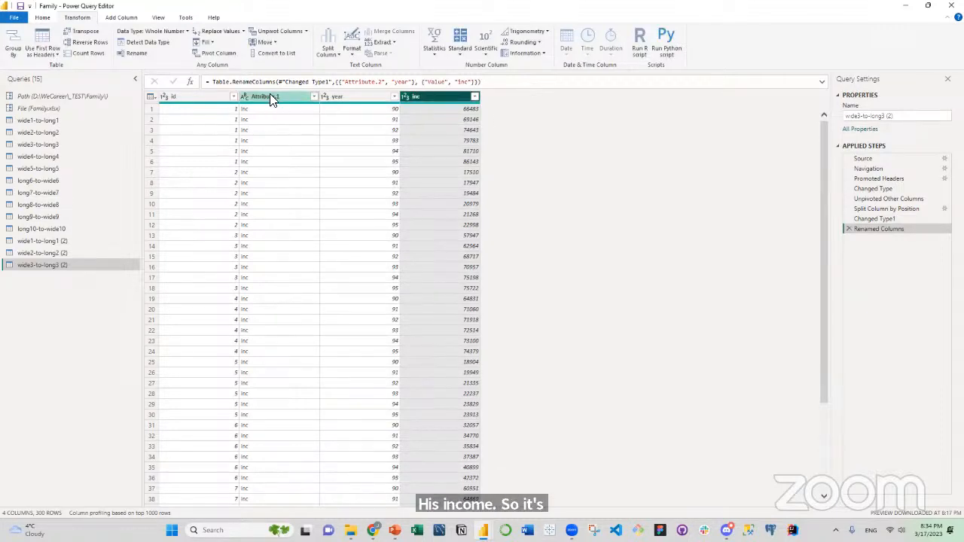
Remove the Attribute.1 column from the reshaped table.
click(267, 97)
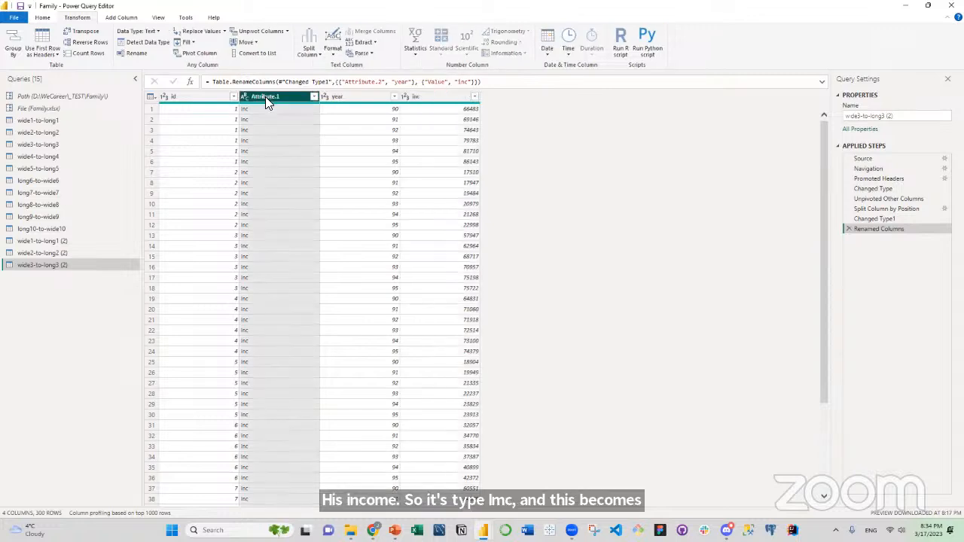
right_click(265, 97)
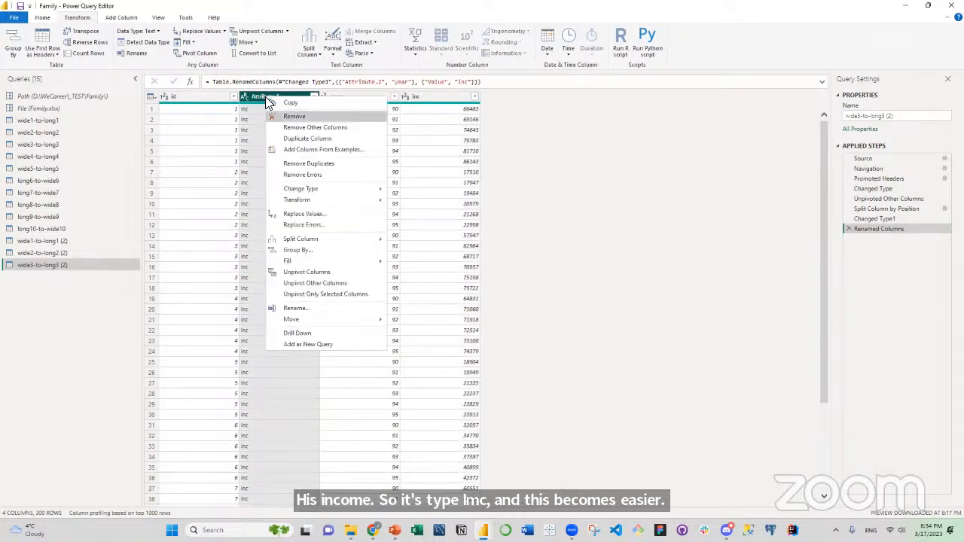
click(299, 118)
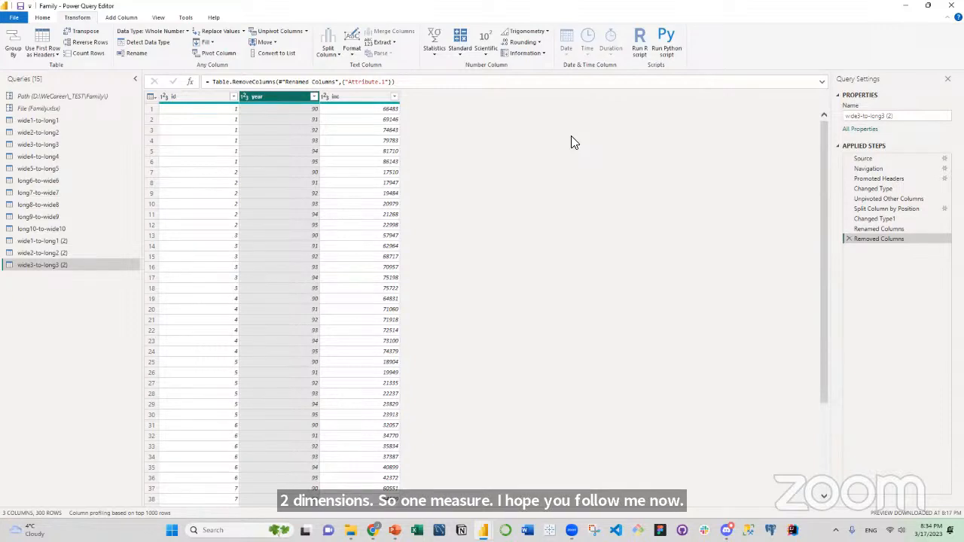
Duplicate the wide4-to-long4 query.
click(63, 157)
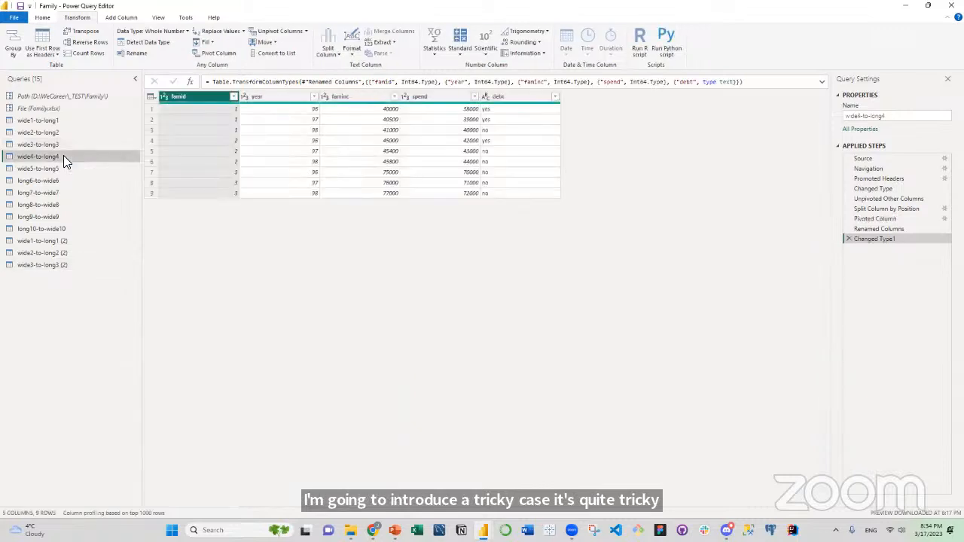
right_click(63, 160)
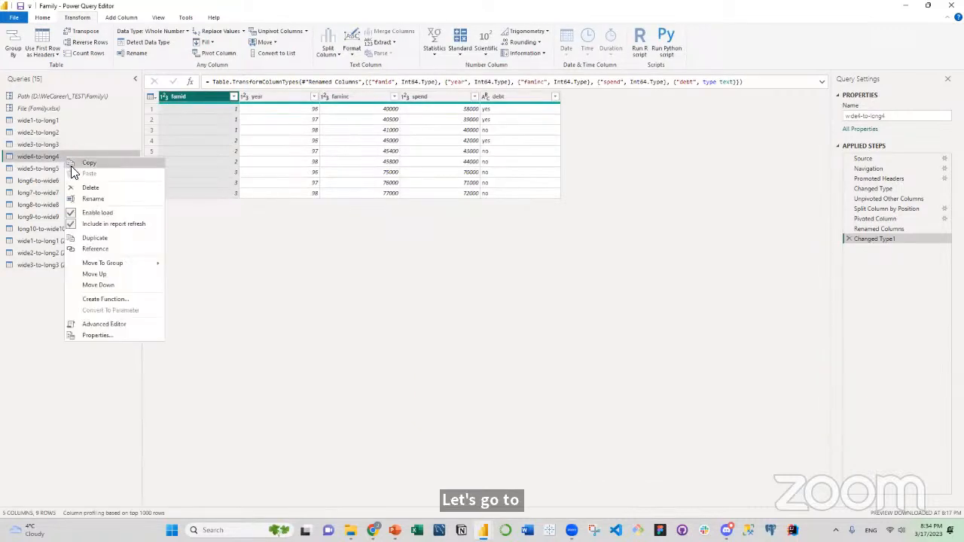
click(117, 237)
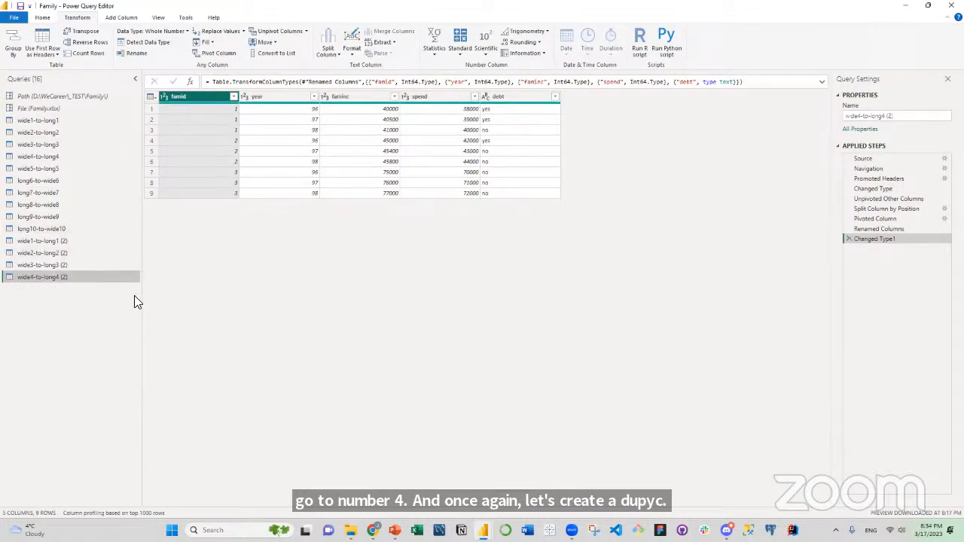
Delete every applied step after Changed Type from the duplicated wide4-to-long4 query.
click(848, 238)
click(847, 227)
click(849, 219)
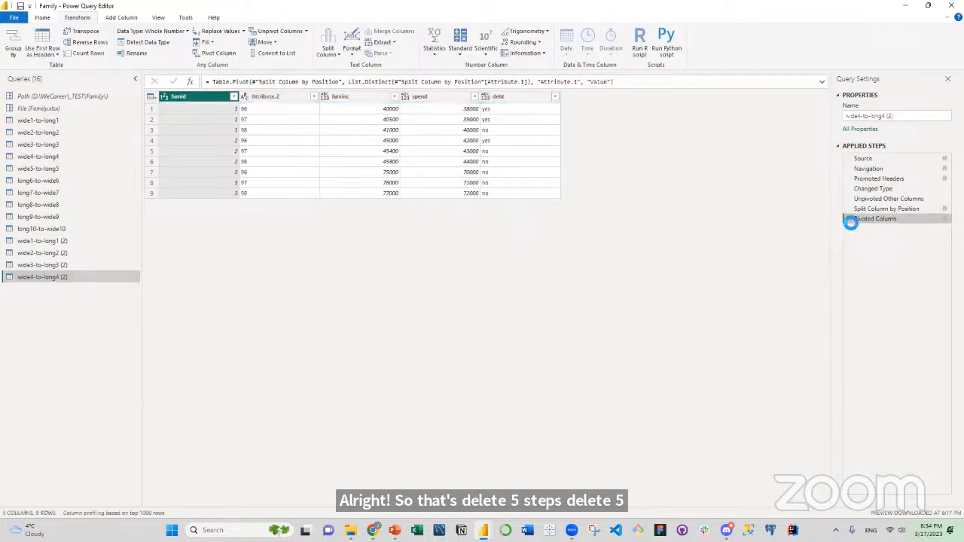
click(849, 209)
click(849, 198)
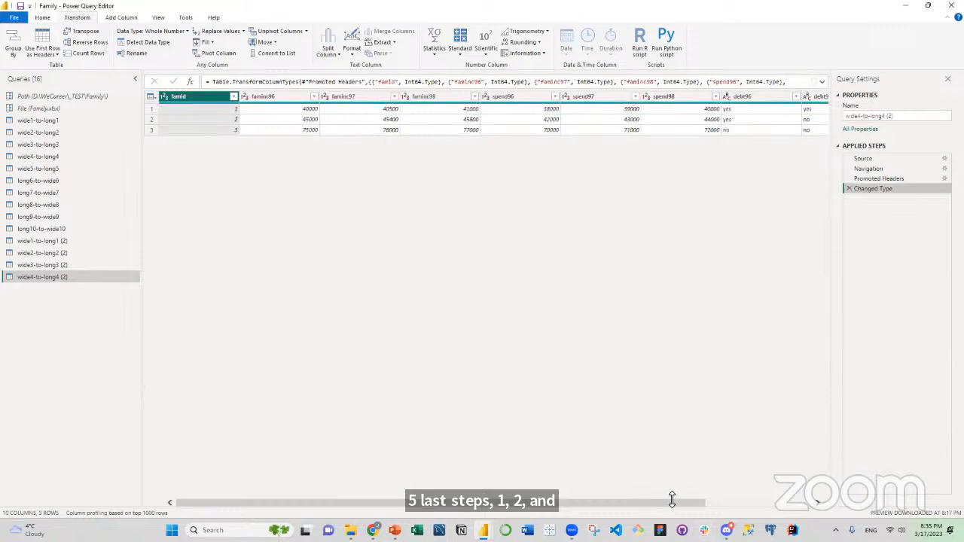
Unpivot all columns other than famid in the duplicated wide4-to-long4 query.
mouse_move(661, 502)
mouse_down()
mouse_move(826, 491)
mouse_move(538, 512)
mouse_move(804, 505)
mouse_move(752, 517)
mouse_move(647, 512)
mouse_up()
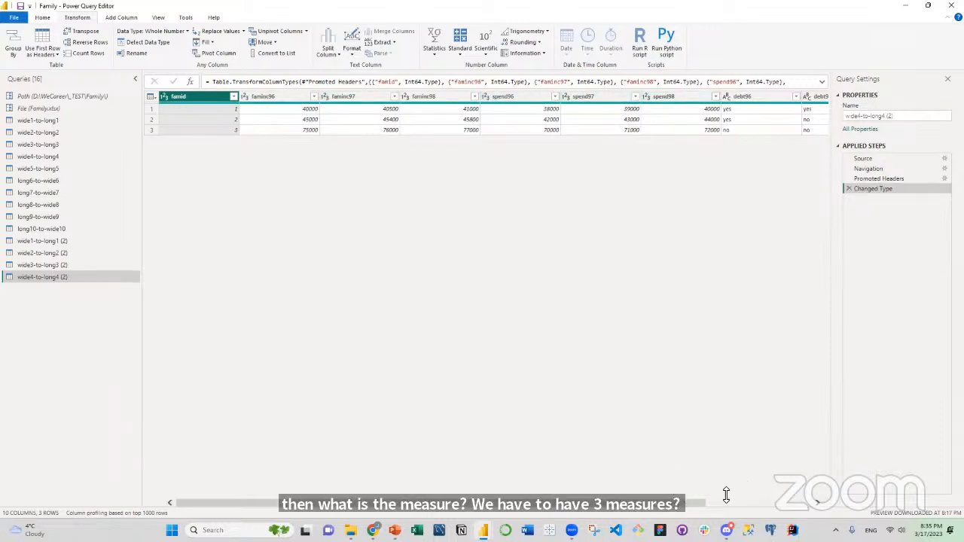
drag(699, 508, 804, 509)
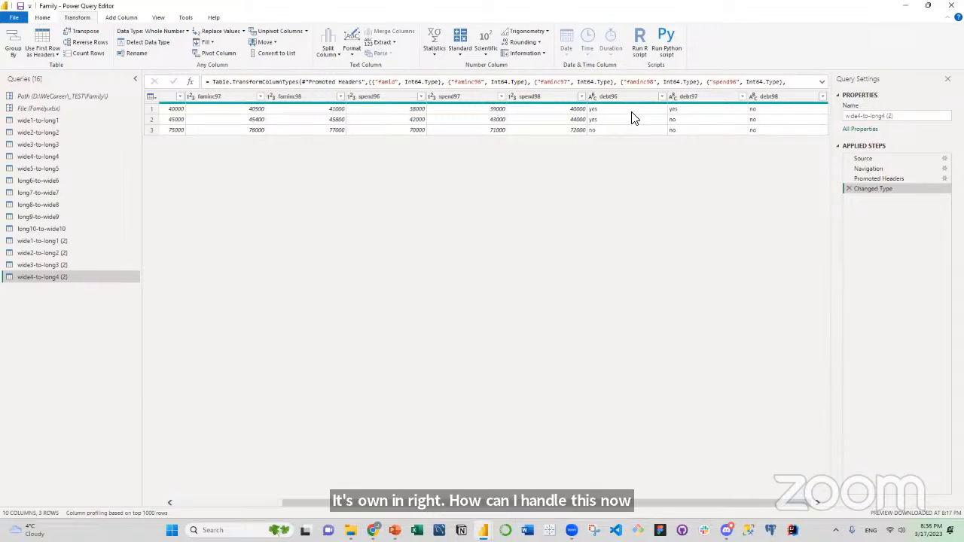
drag(580, 510, 473, 510)
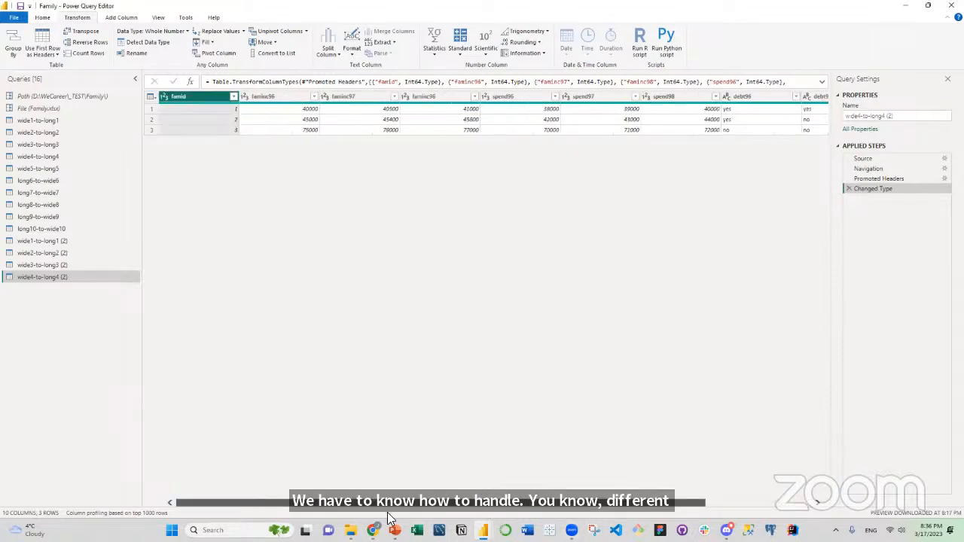
right_click(194, 100)
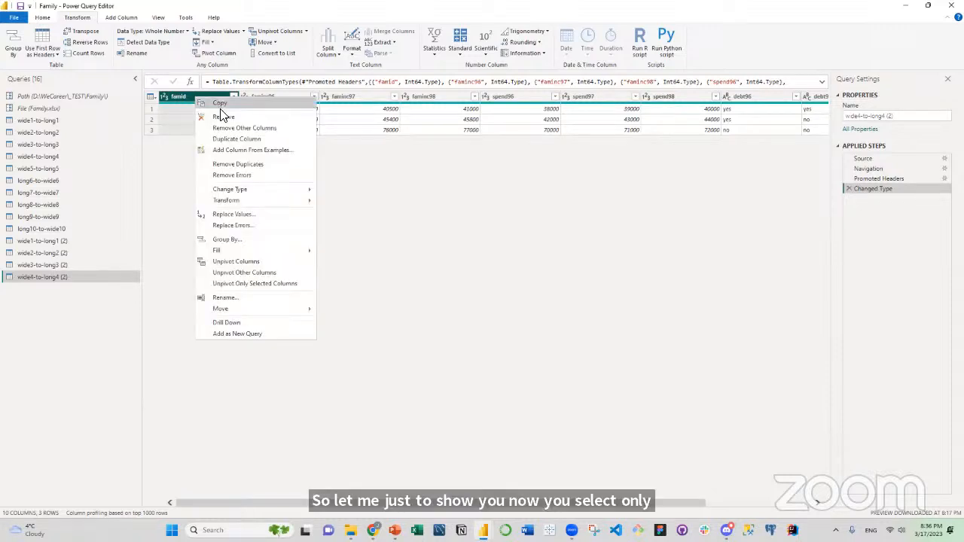
mouse_move(241, 253)
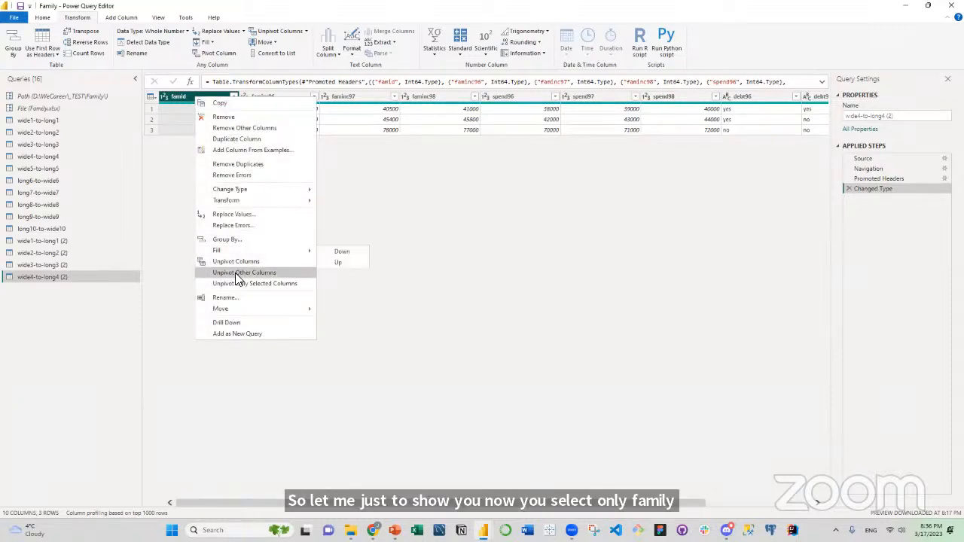
click(239, 273)
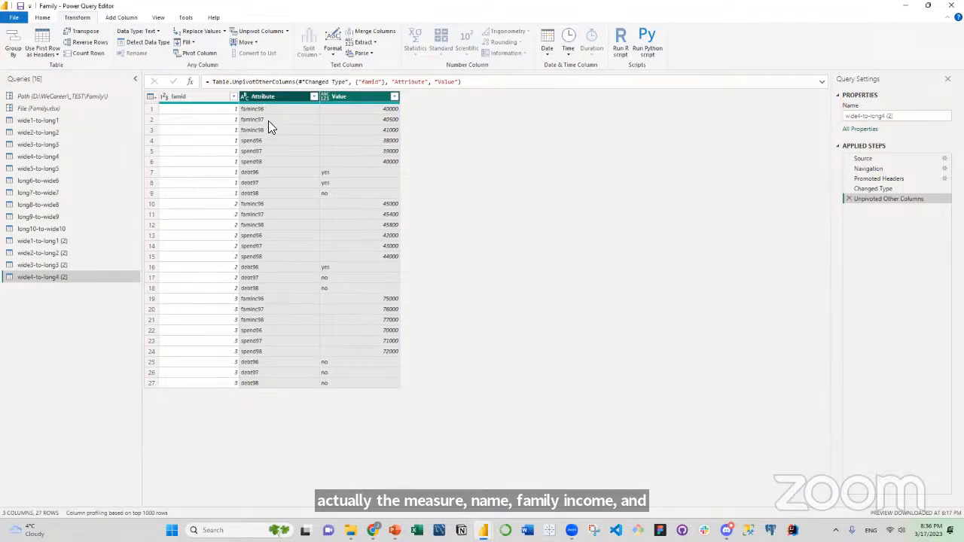
Split the Attribute column by number of characters, using 2 characters once, as far right as possible.
click(267, 96)
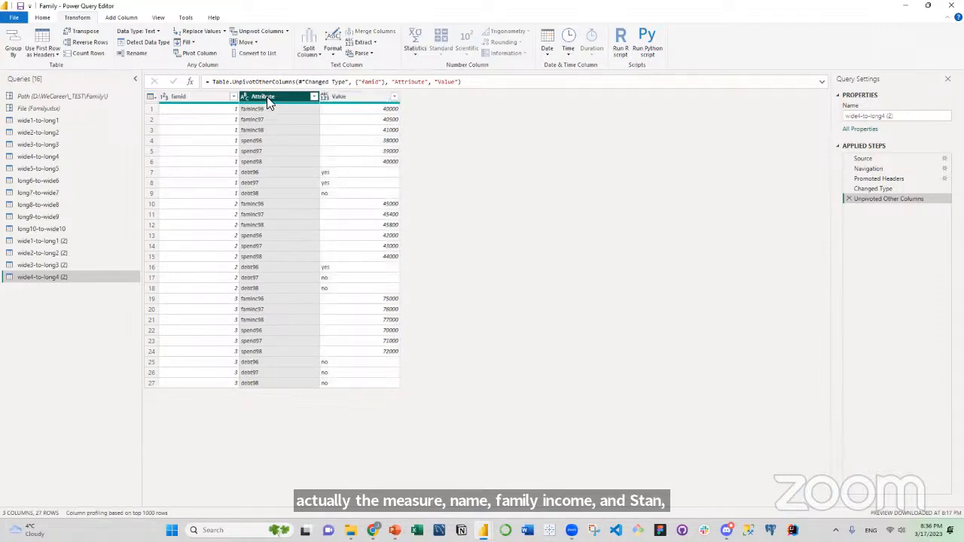
right_click(266, 97)
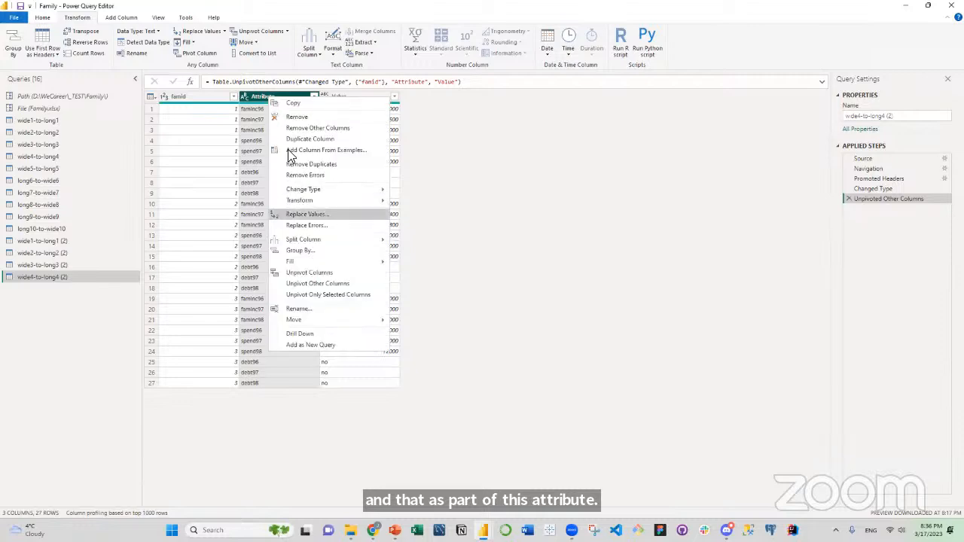
mouse_move(325, 243)
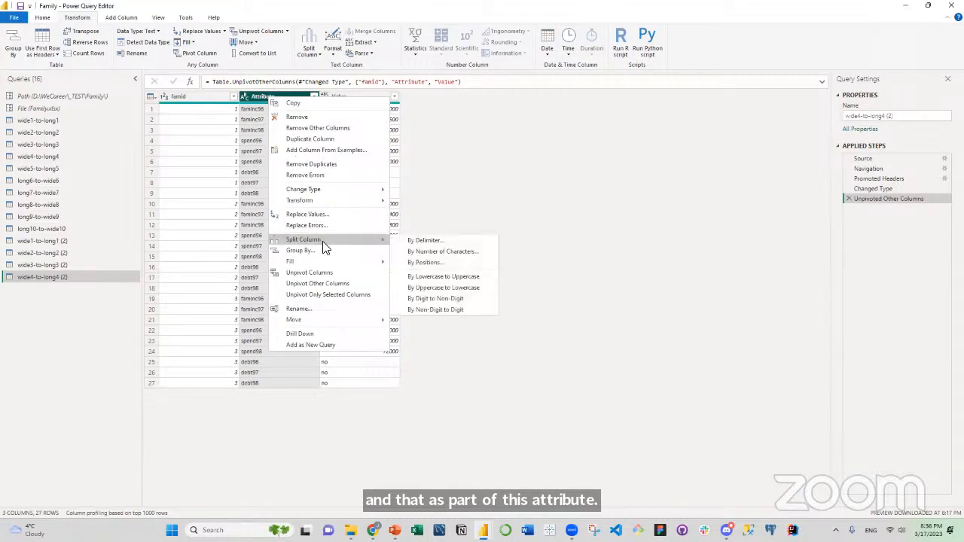
click(426, 251)
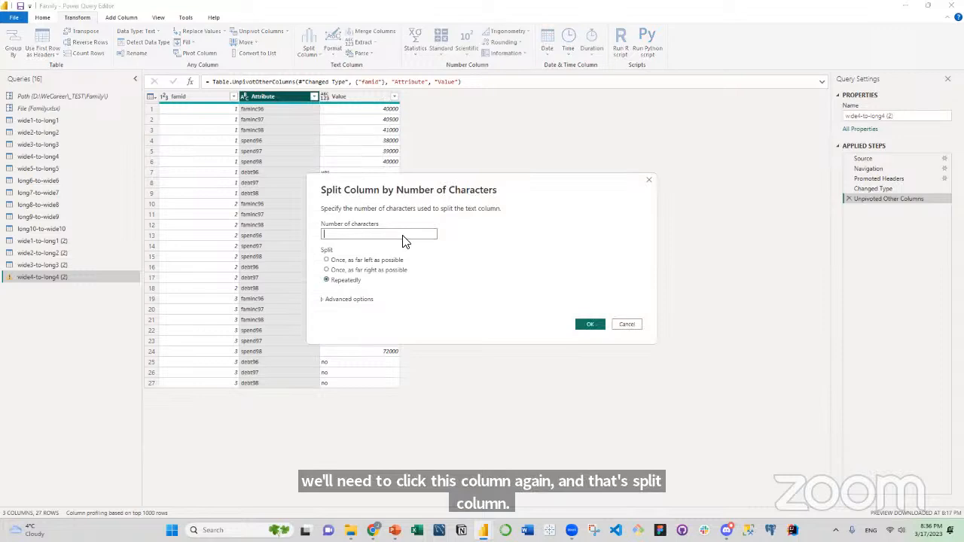
text(2)
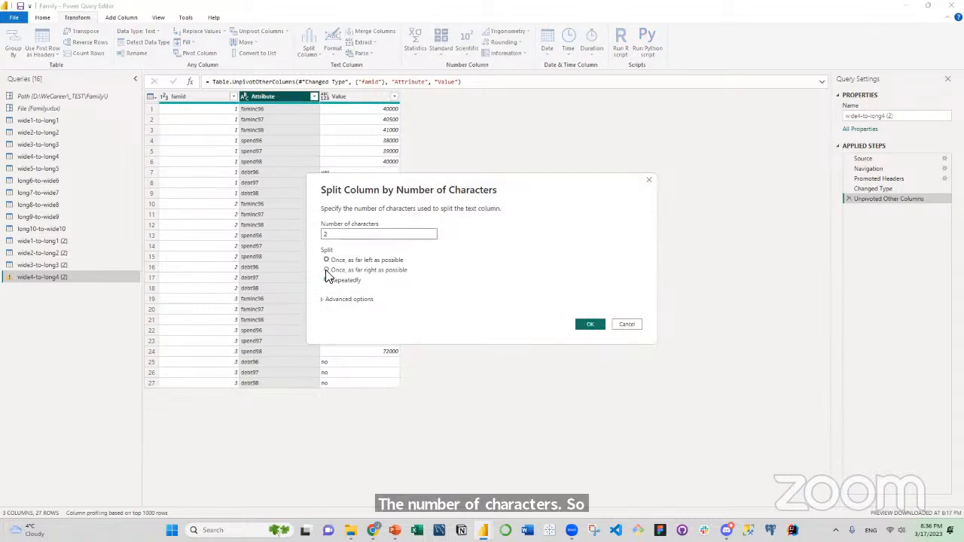
click(327, 270)
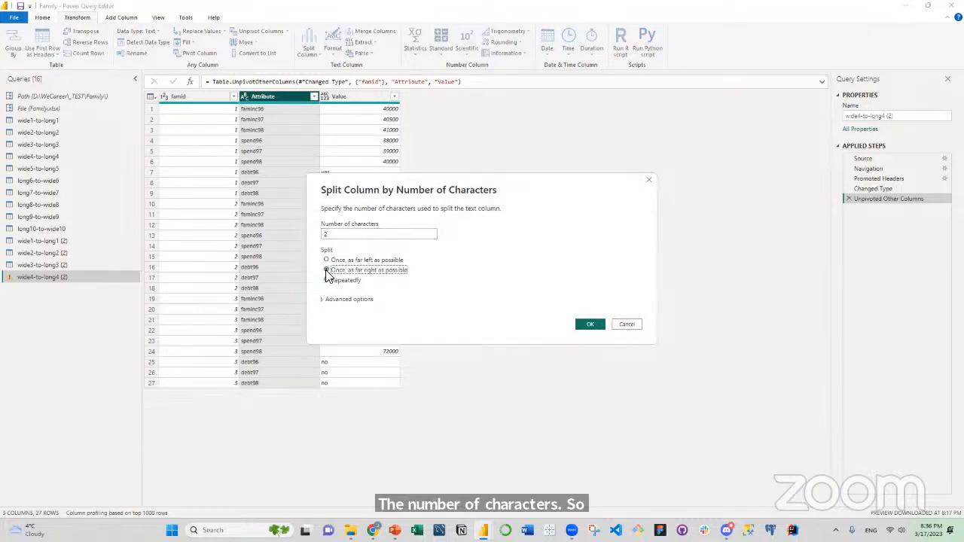
click(587, 324)
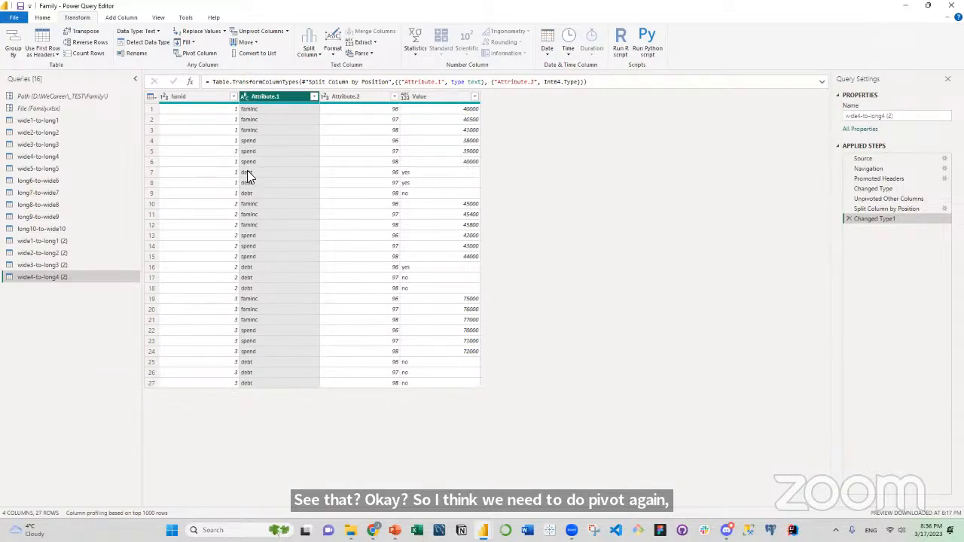
Pivot the Attribute.1 column, using Value as the values column.
click(195, 54)
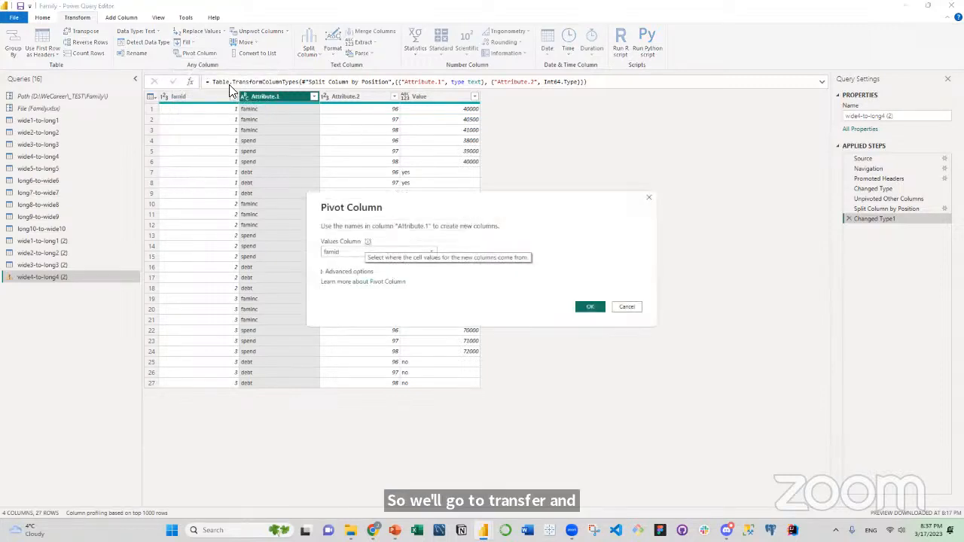
drag(489, 191, 492, 192)
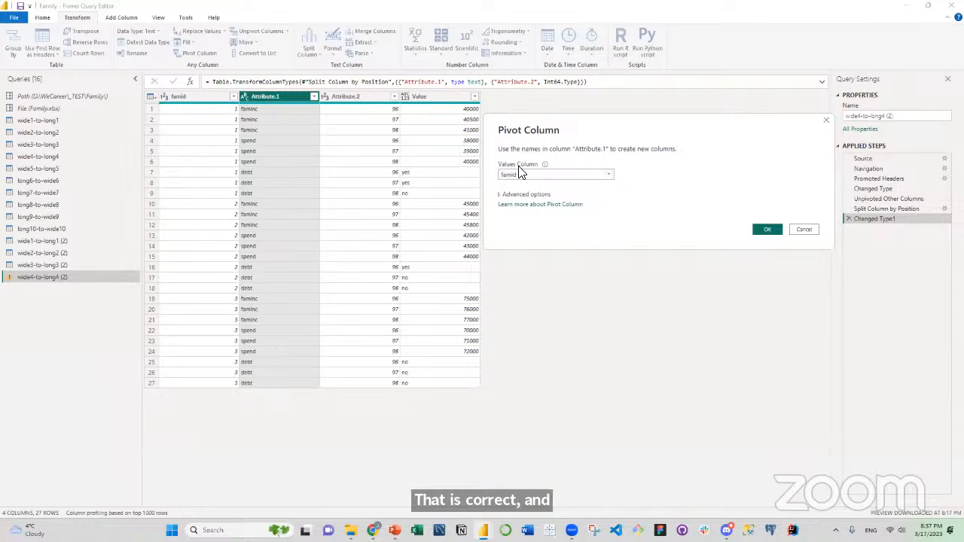
click(603, 176)
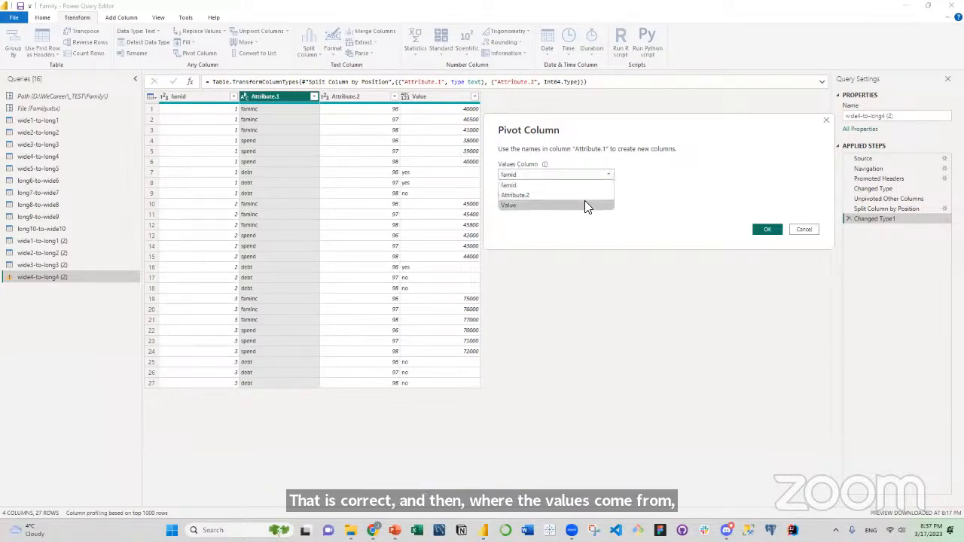
click(586, 205)
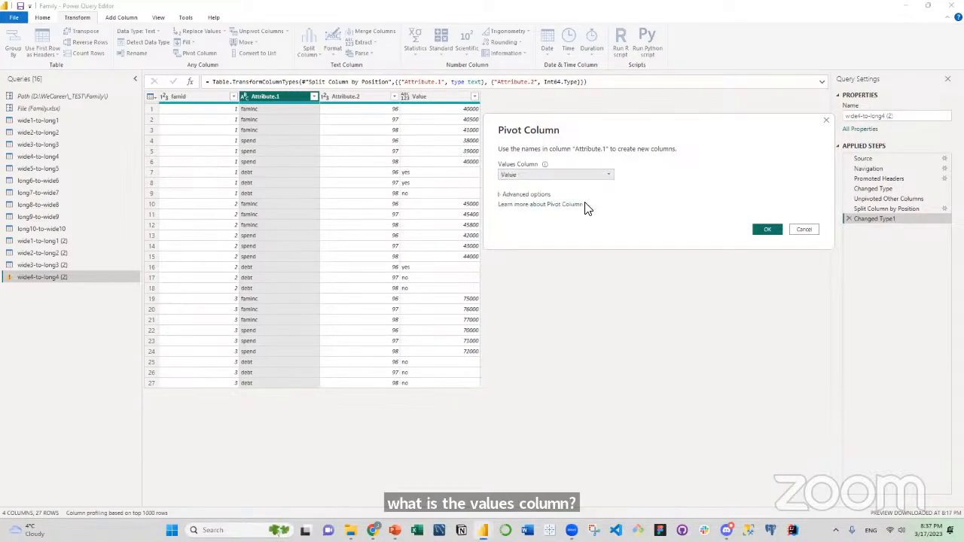
click(766, 230)
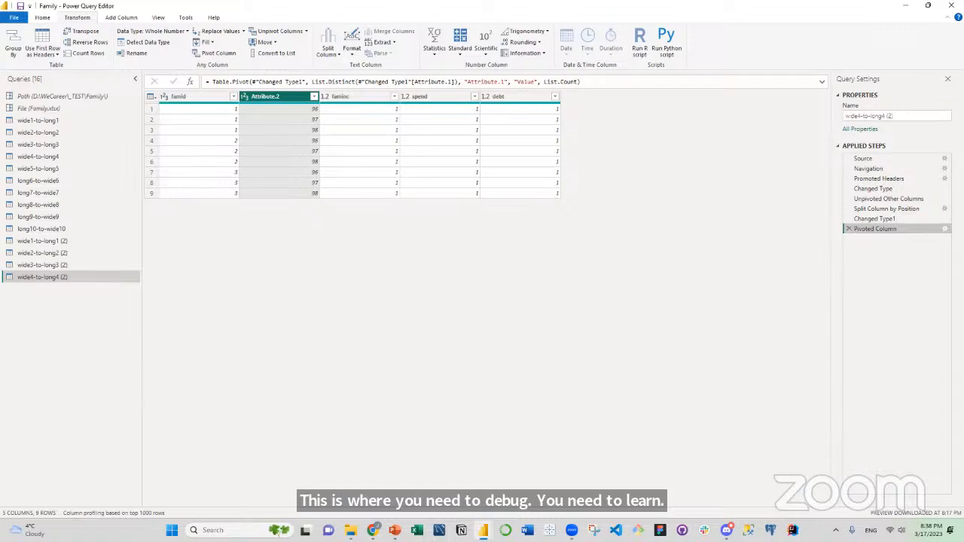
Edit the Pivoted Column step so its aggregate value function is Don't Aggregate.
double_click(880, 230)
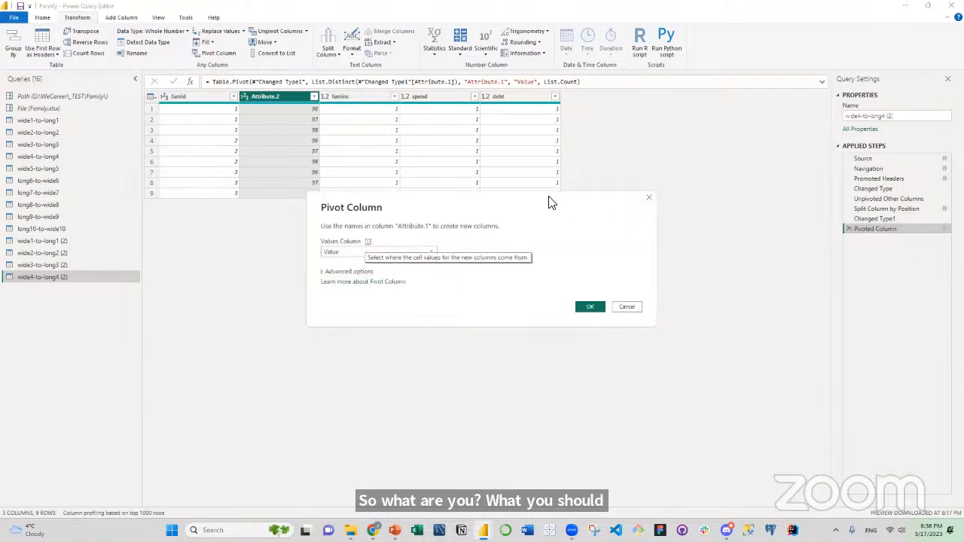
drag(550, 202, 563, 161)
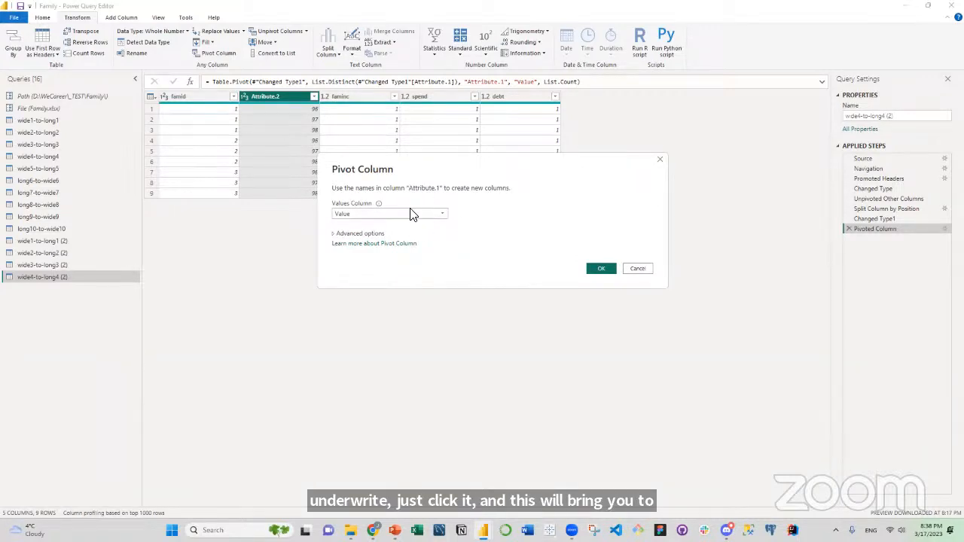
click(335, 235)
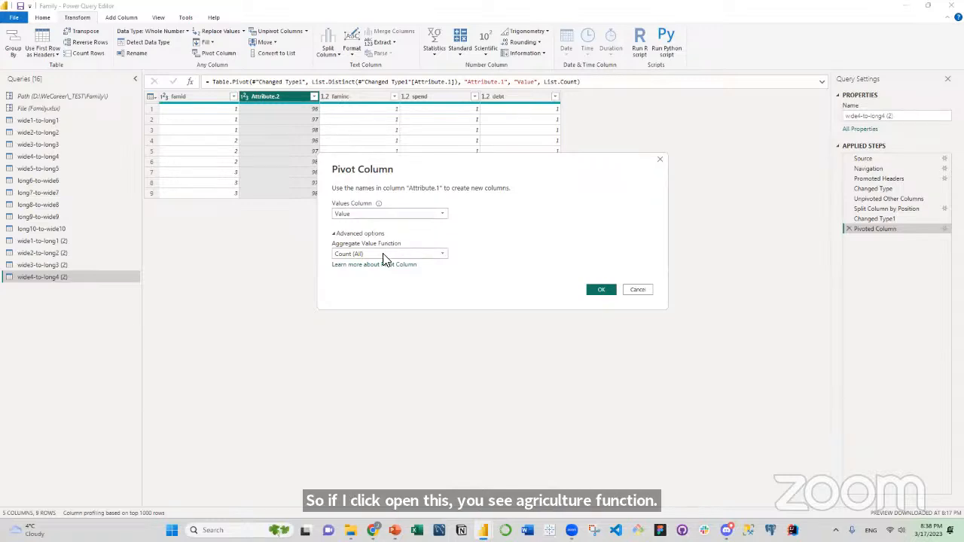
click(442, 255)
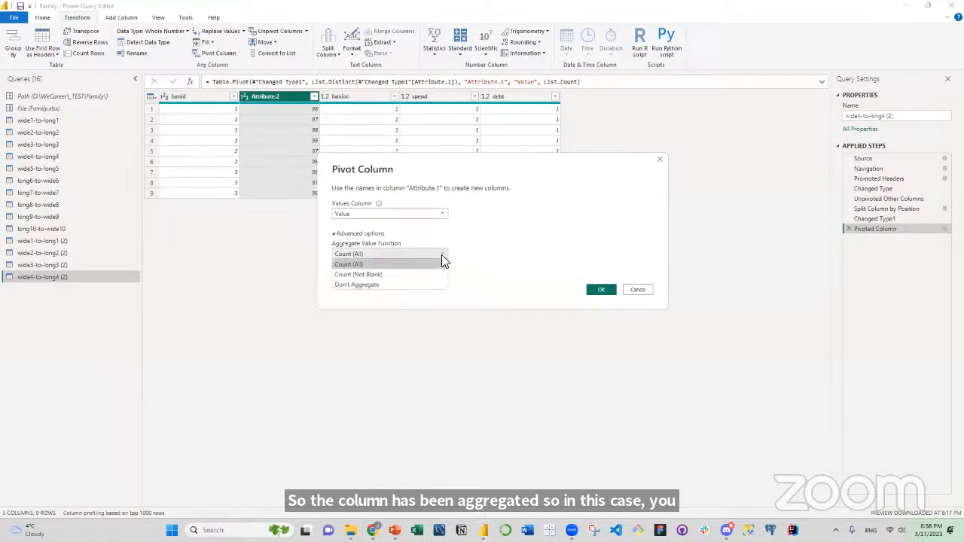
click(474, 246)
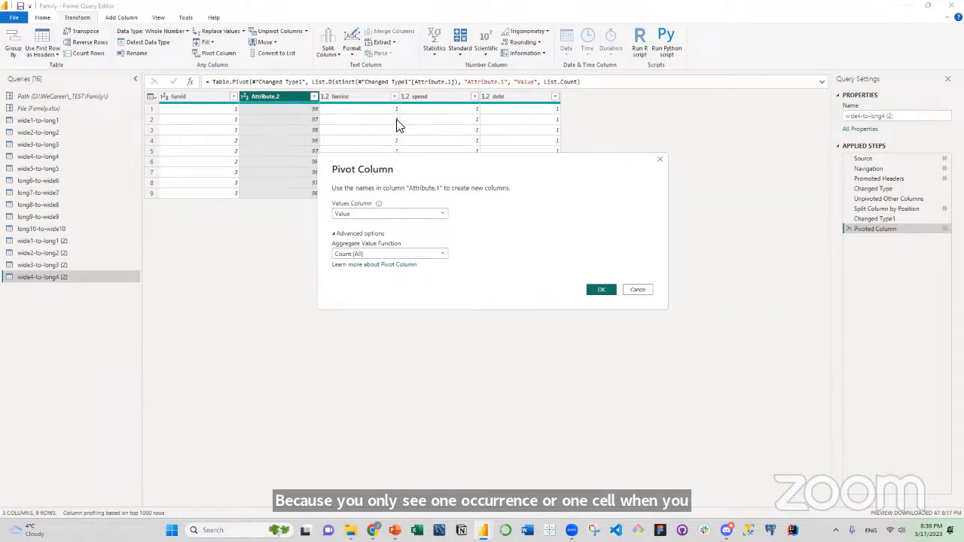
click(444, 254)
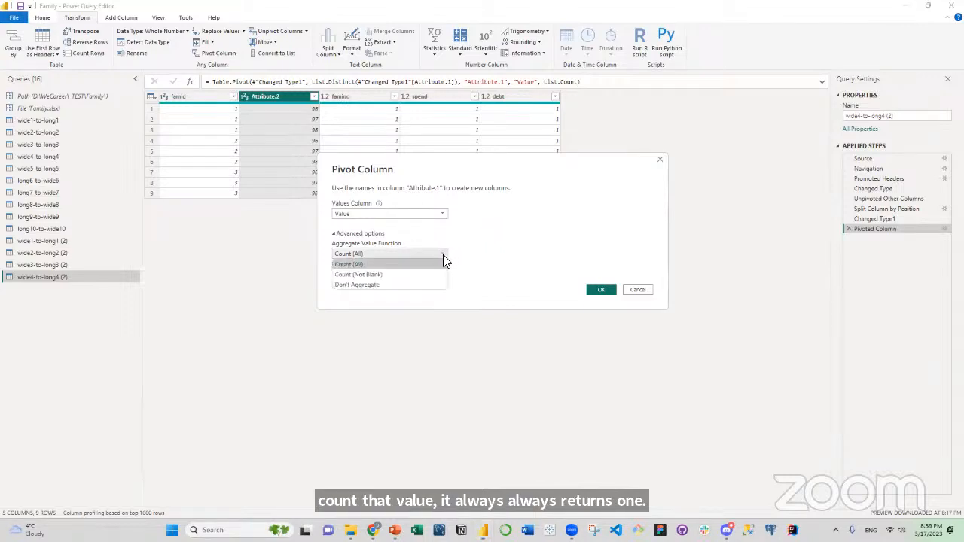
click(422, 285)
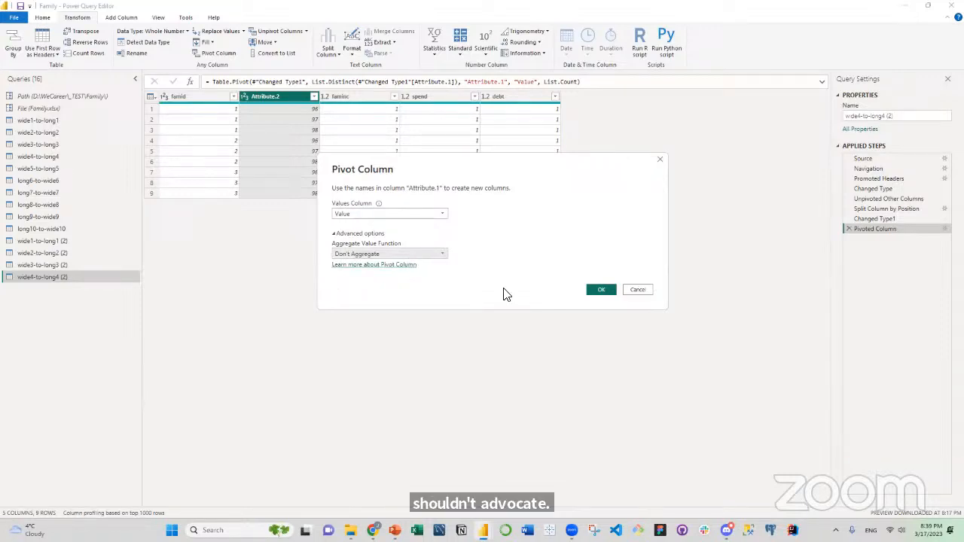
click(599, 292)
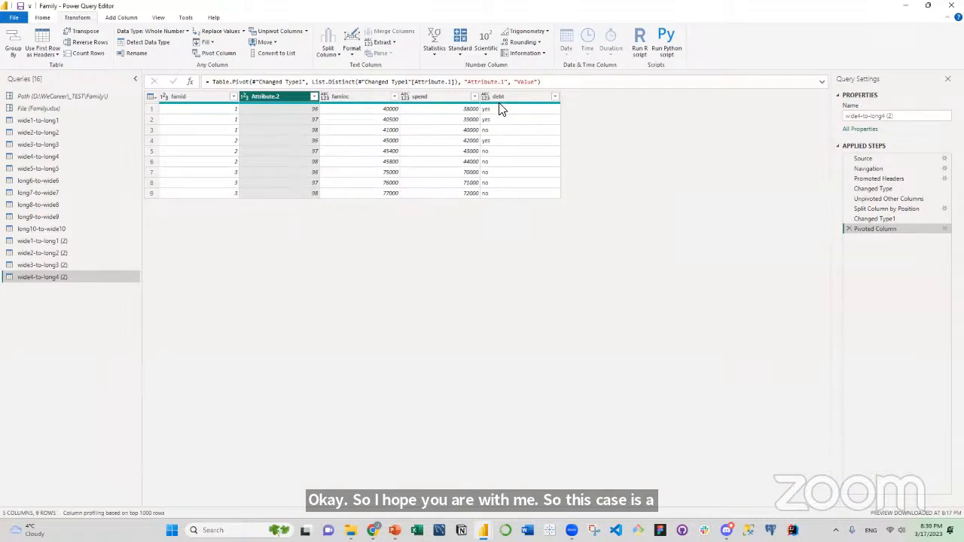
Rename the Attribute.2 column to year.
mouse_move(502, 110)
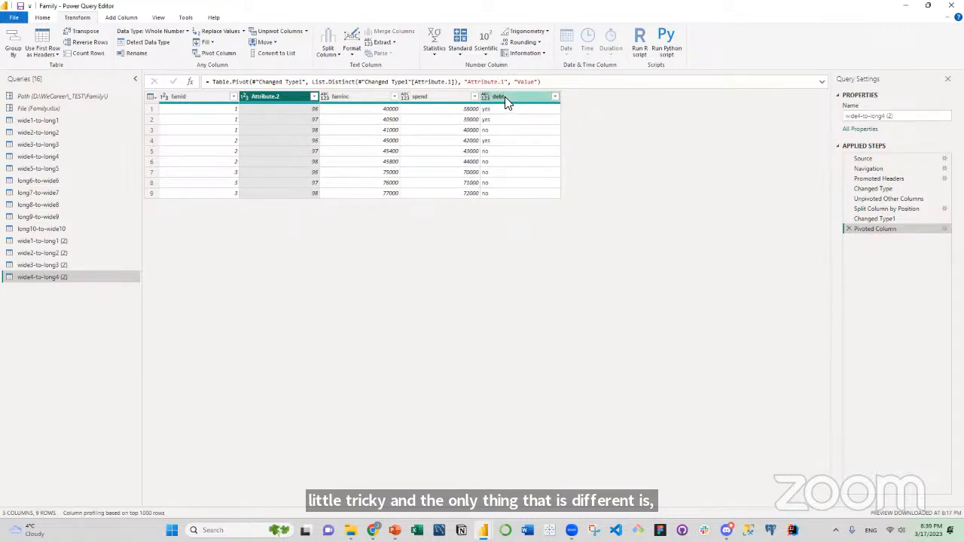
double_click(278, 96)
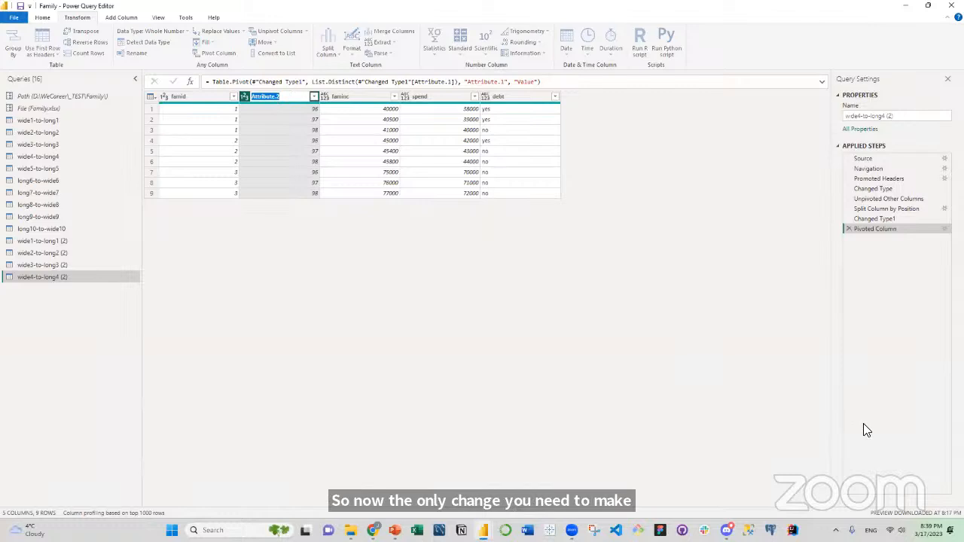
text(year)
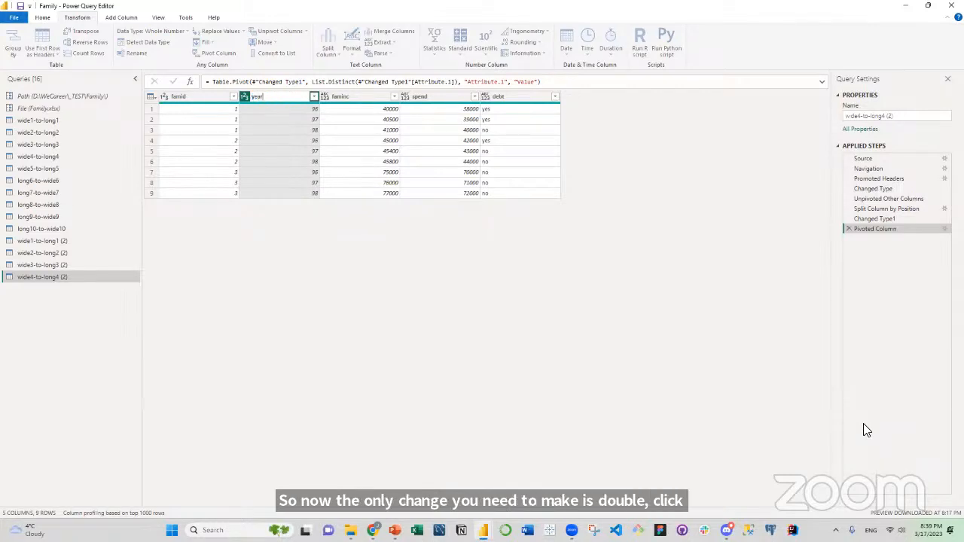
key(Return)
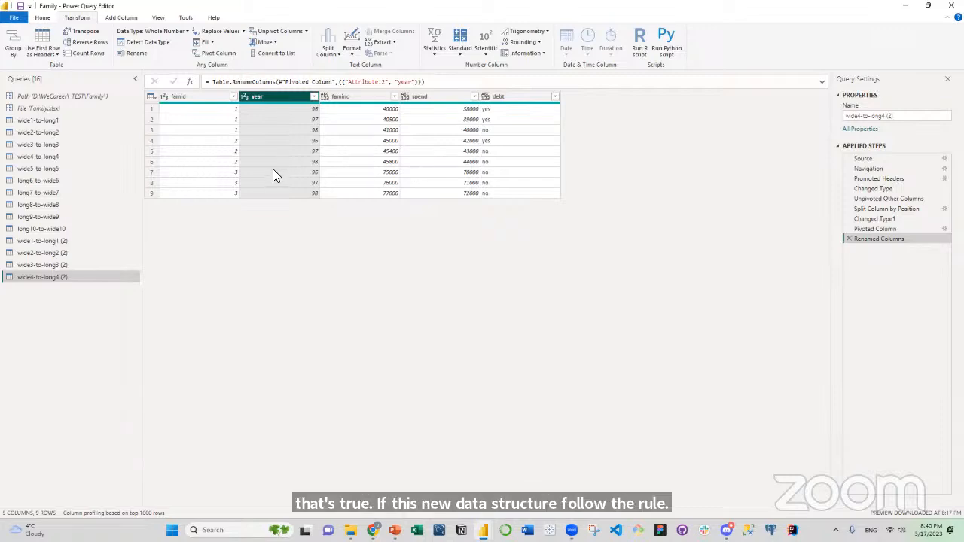
Examine the famid and year dimension columns and the faminc, spend and debt measure columns of the reshaped table.
click(210, 98)
click(278, 101)
click(208, 98)
click(283, 98)
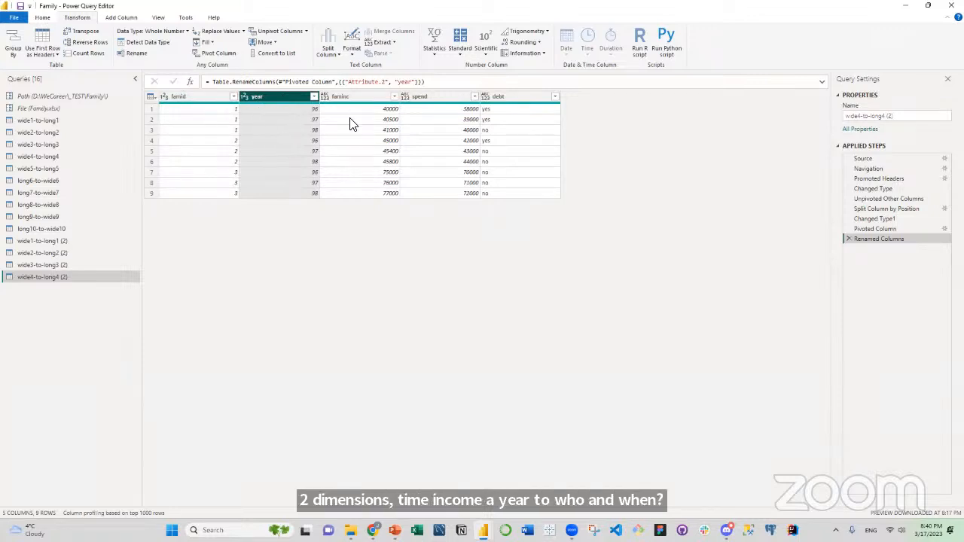
click(357, 96)
click(441, 97)
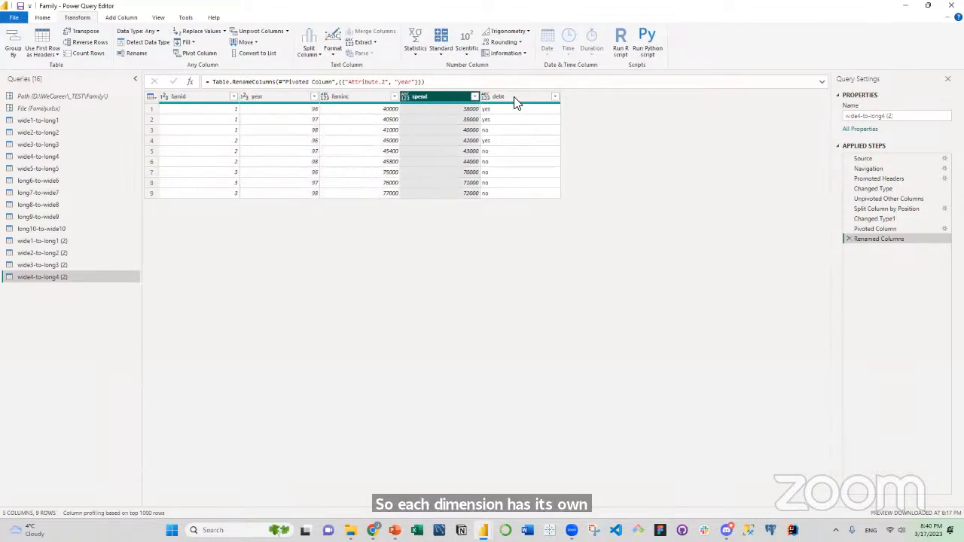
click(510, 98)
click(435, 98)
click(370, 96)
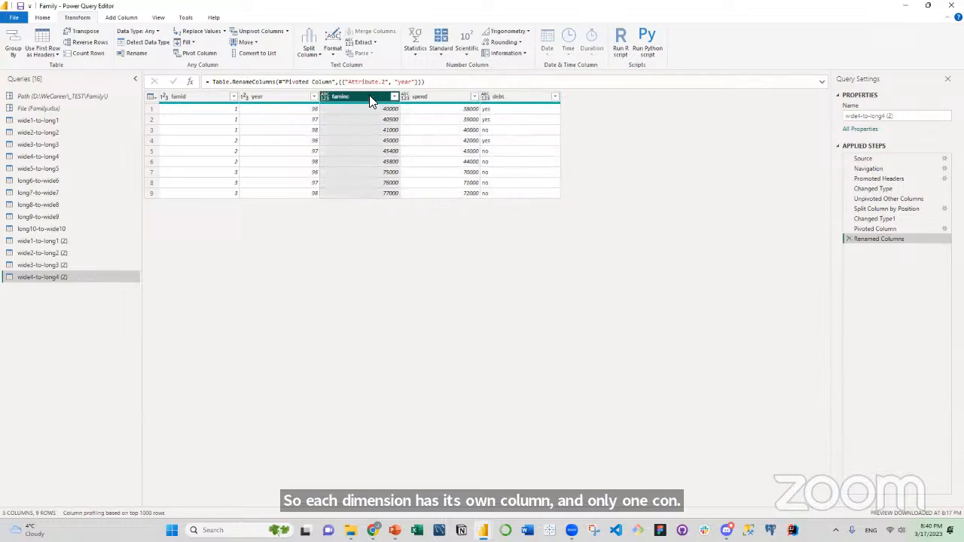
click(433, 96)
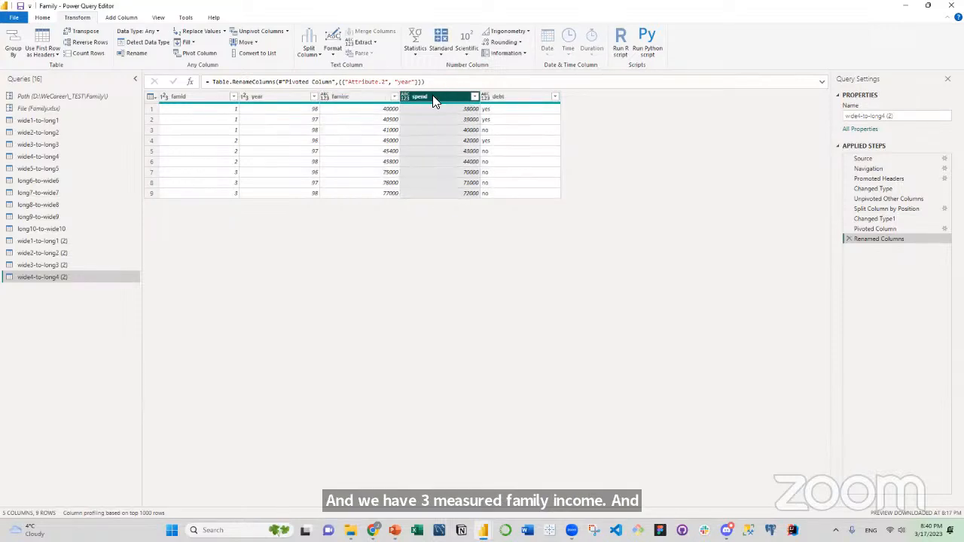
click(509, 94)
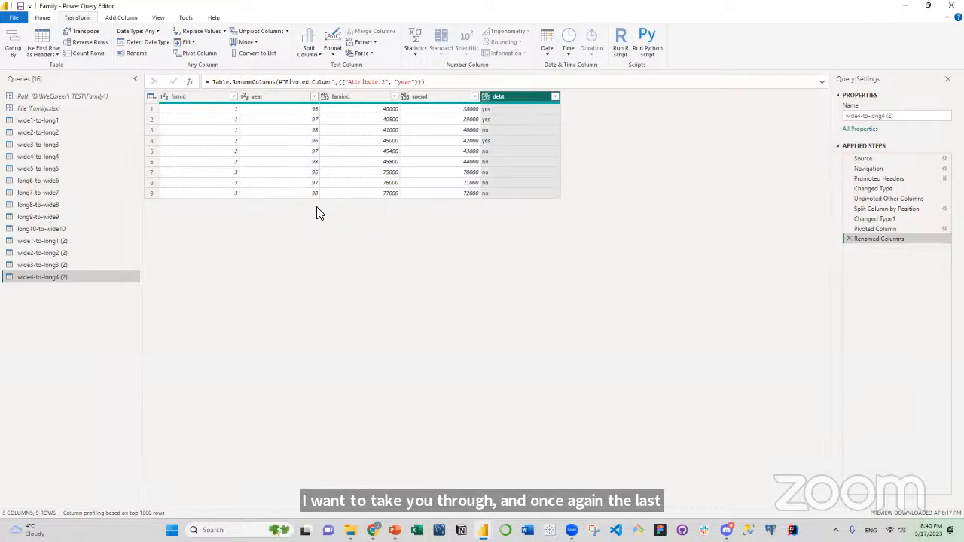
Duplicate the wide5-to-long5 query.
click(51, 167)
right_click(51, 166)
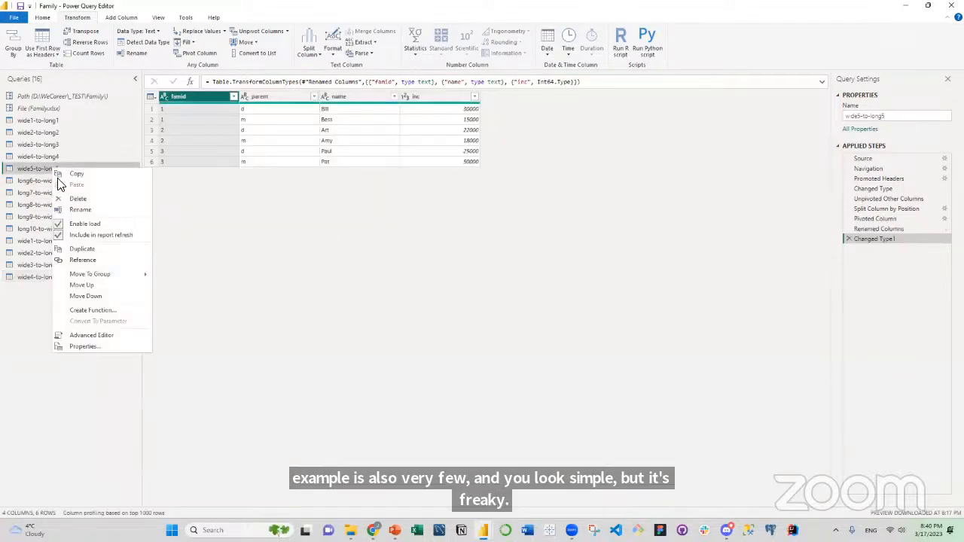
click(90, 249)
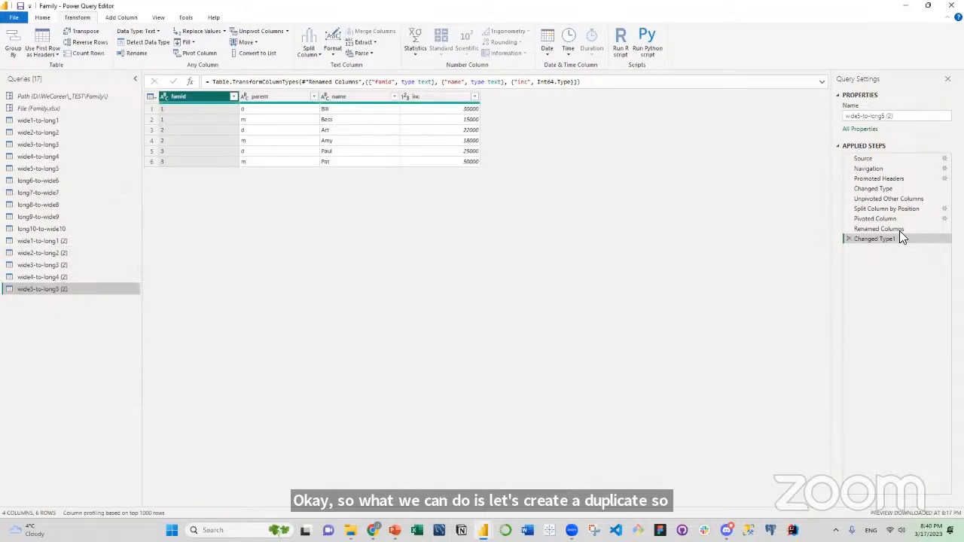
Delete every applied step after Changed Type from the duplicated wide5-to-long5 query.
click(847, 238)
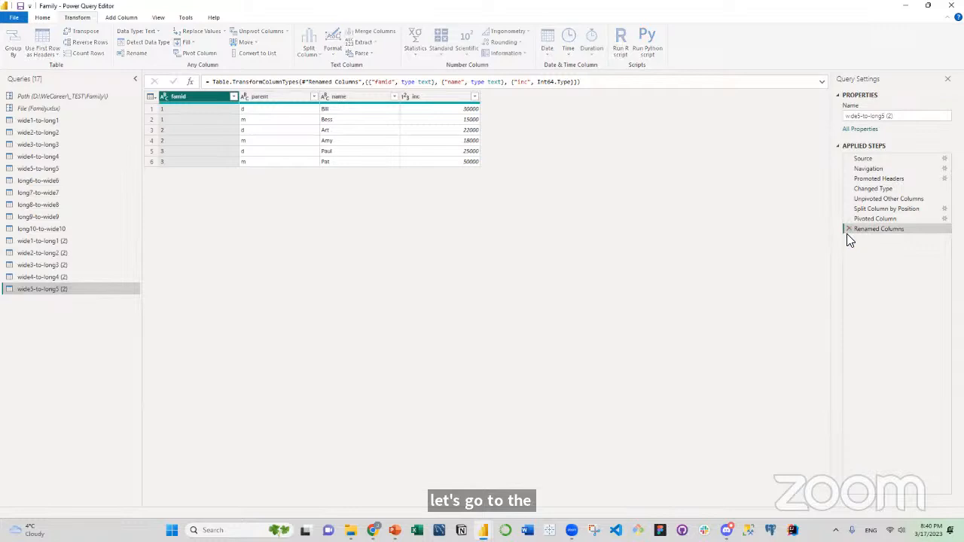
click(846, 229)
click(845, 217)
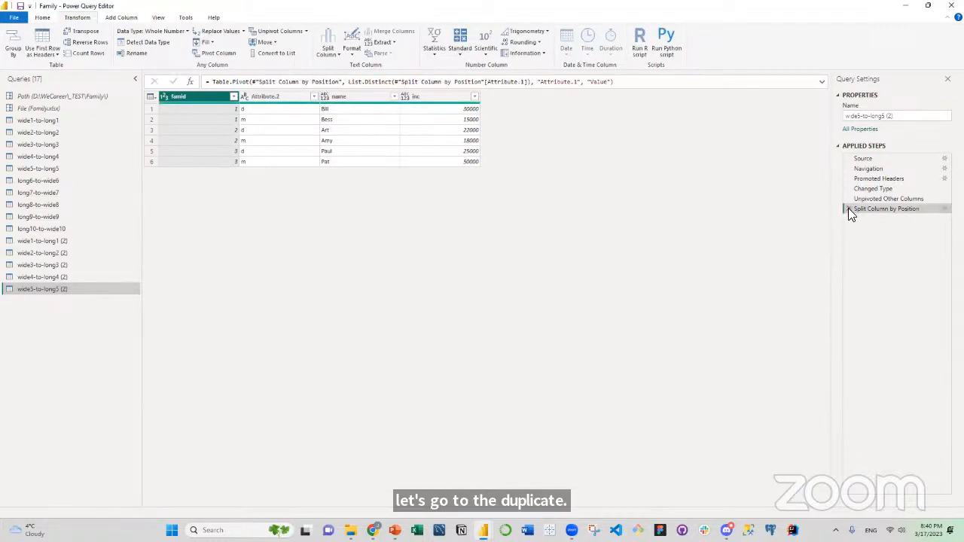
click(847, 208)
click(847, 199)
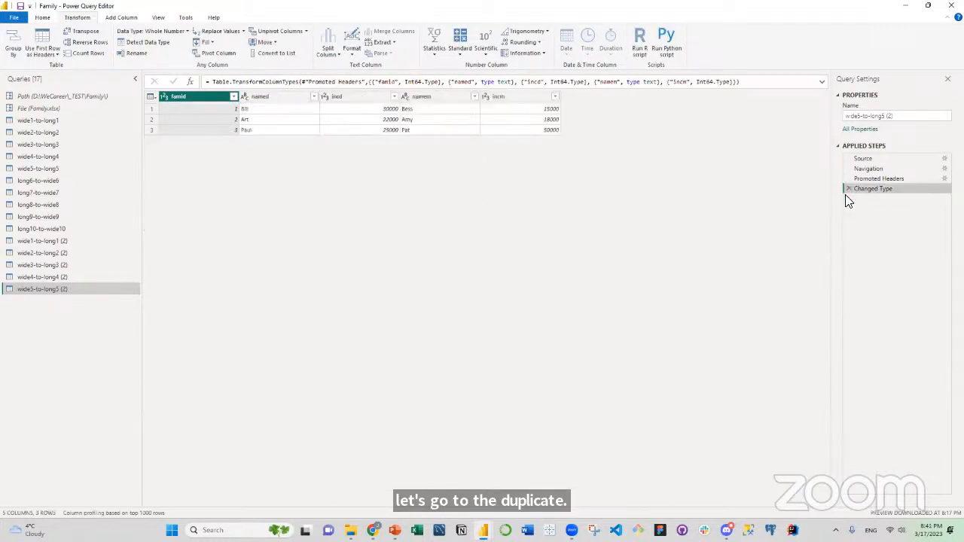
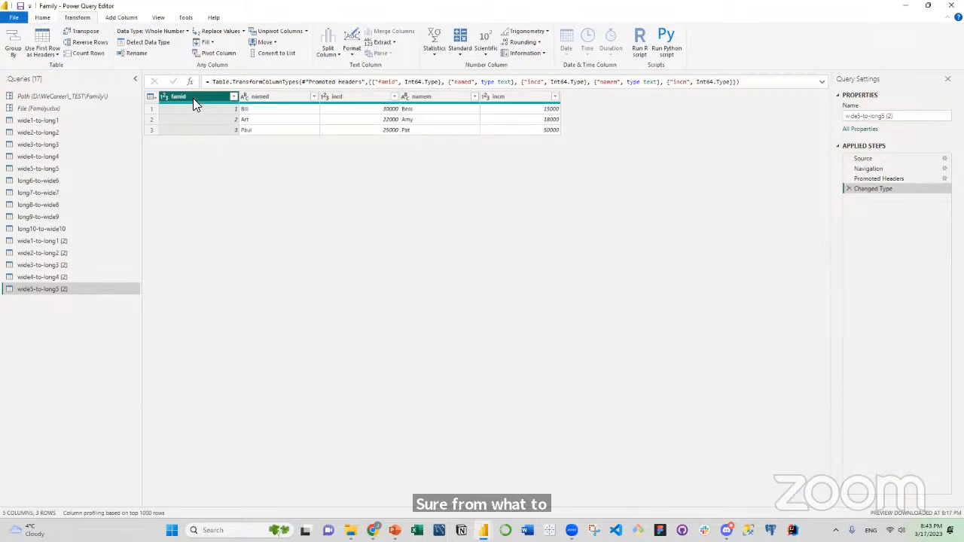
Unpivot all columns other than famid in the duplicated wide5-to-long5 query.
mouse_move(193, 100)
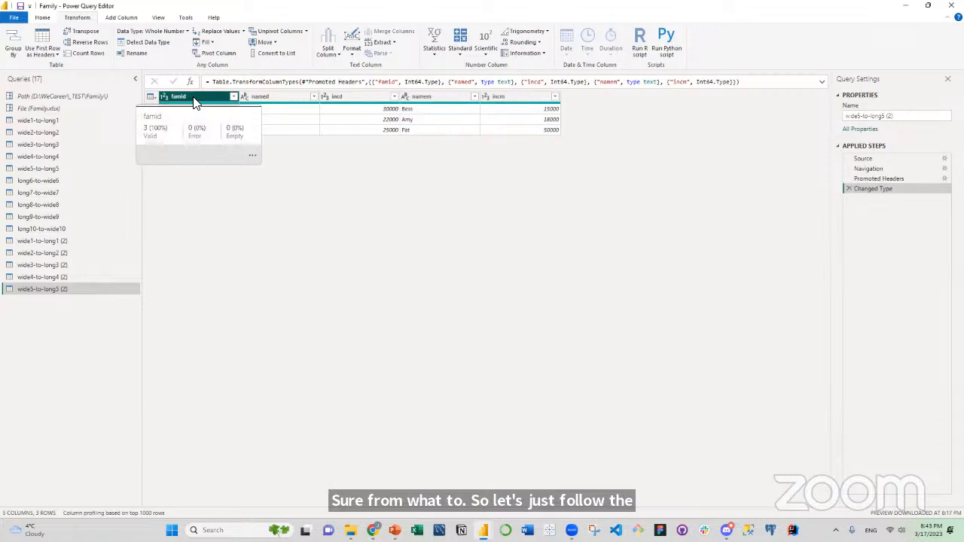
right_click(194, 104)
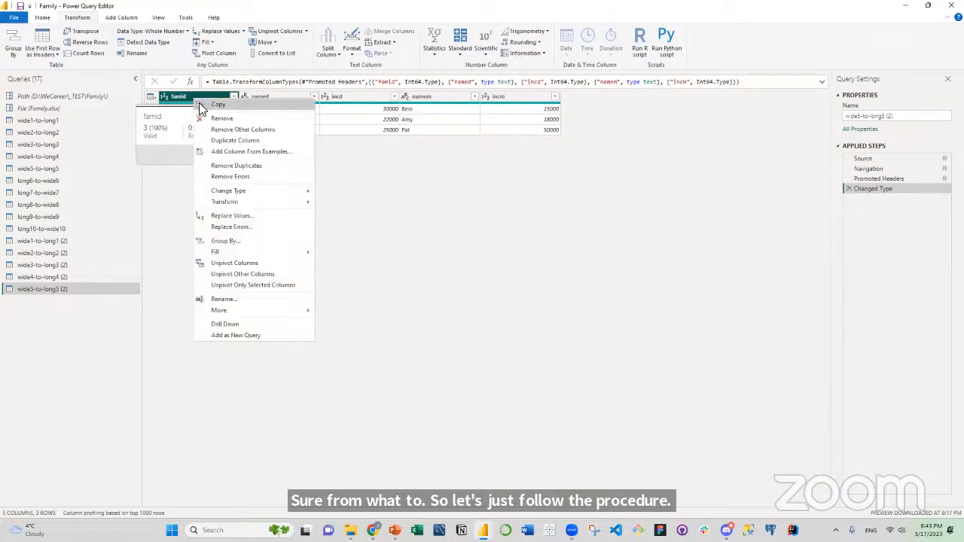
click(233, 275)
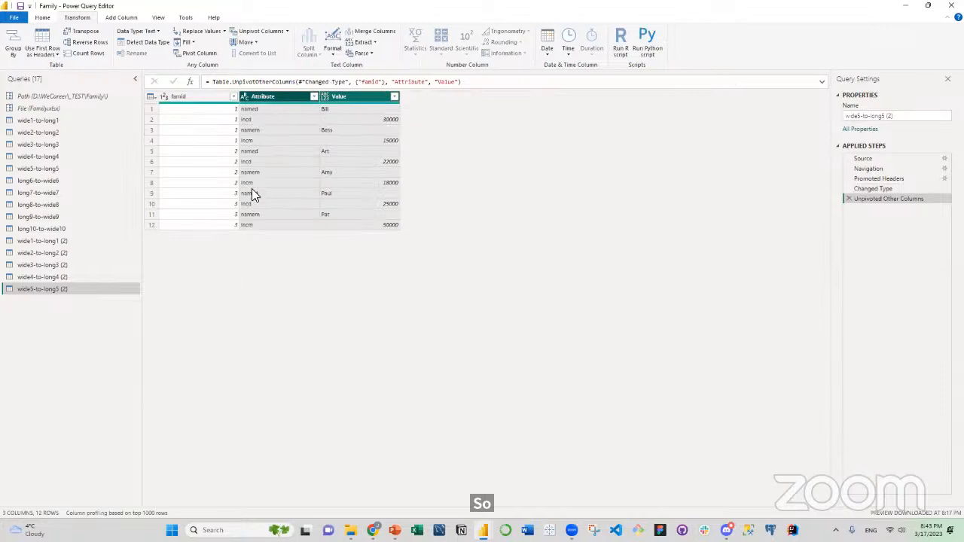
Split the Attribute column by number of characters, using 1 character once, as far right as possible.
click(266, 95)
right_click(267, 95)
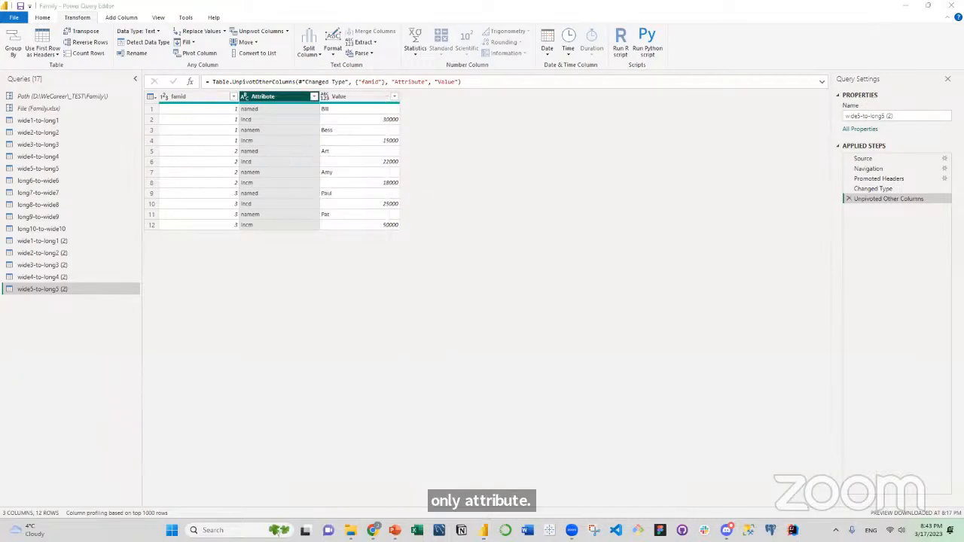
right_click(278, 100)
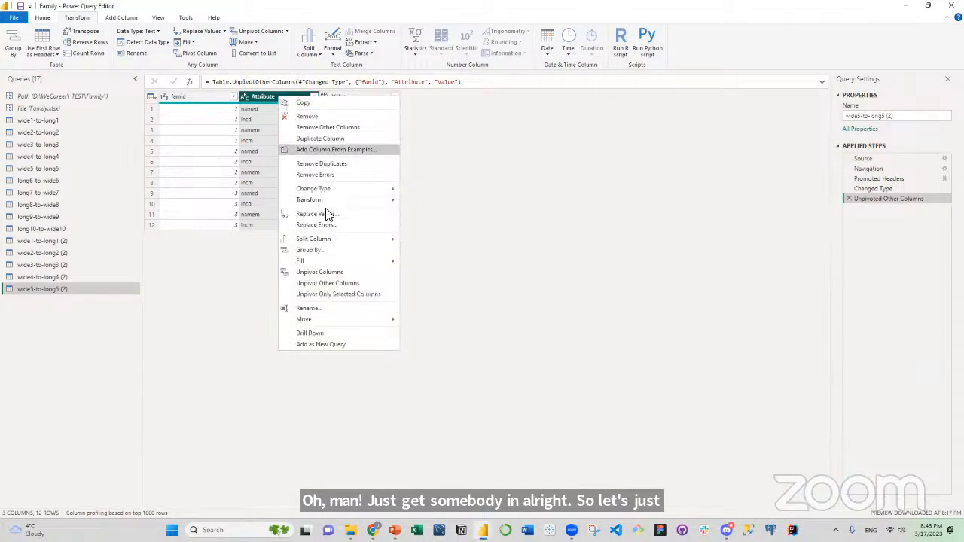
mouse_move(328, 249)
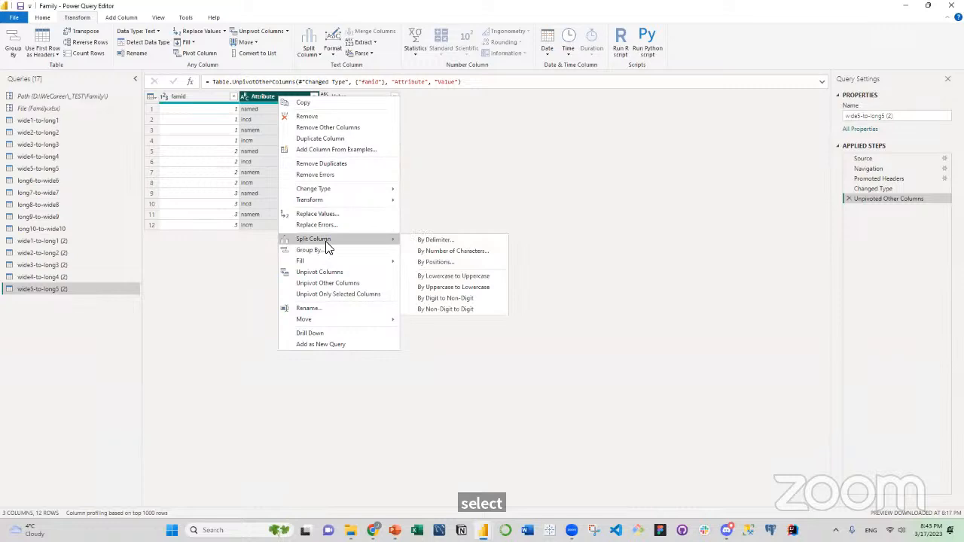
click(428, 251)
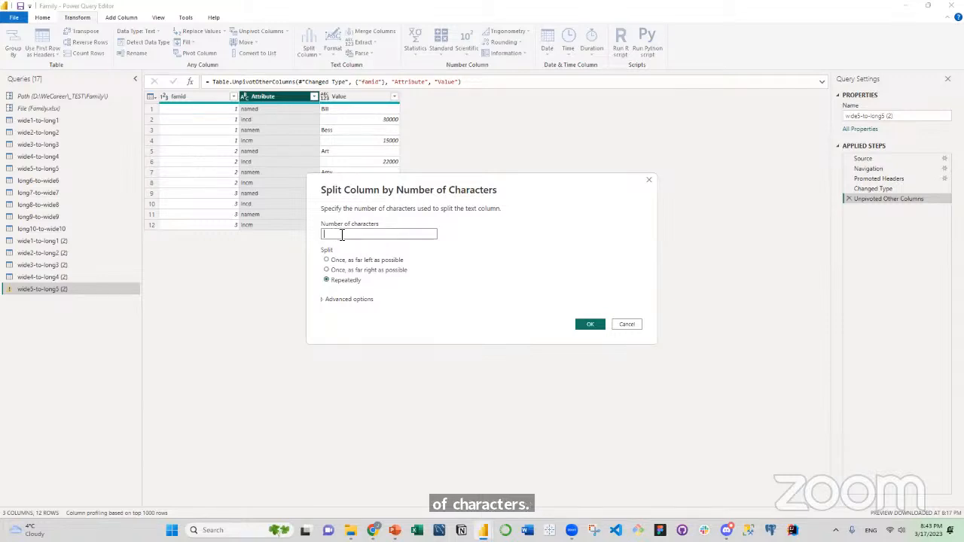
text(1)
click(328, 271)
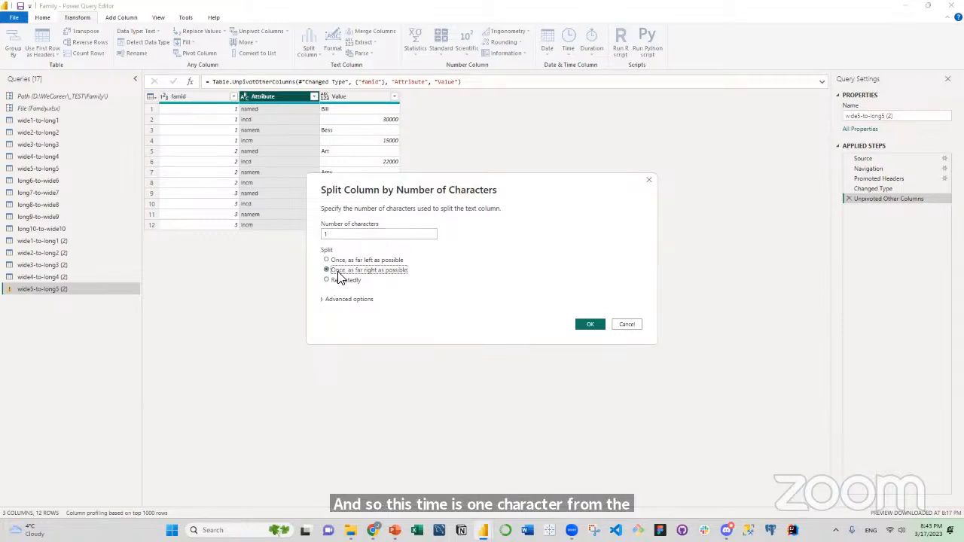
click(592, 328)
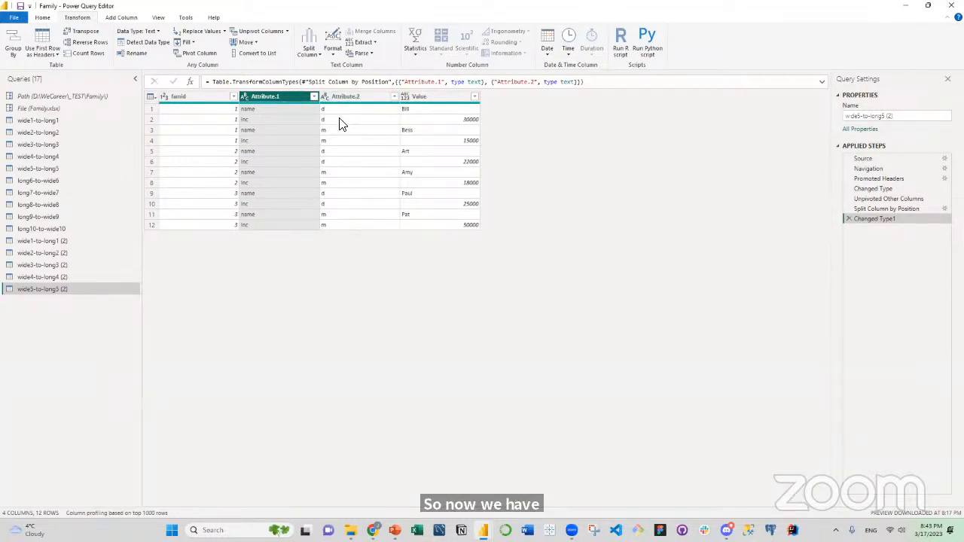
Pivot the Attribute.1 column using Value as the values column and Don't Aggregate as the aggregate function.
mouse_move(265, 105)
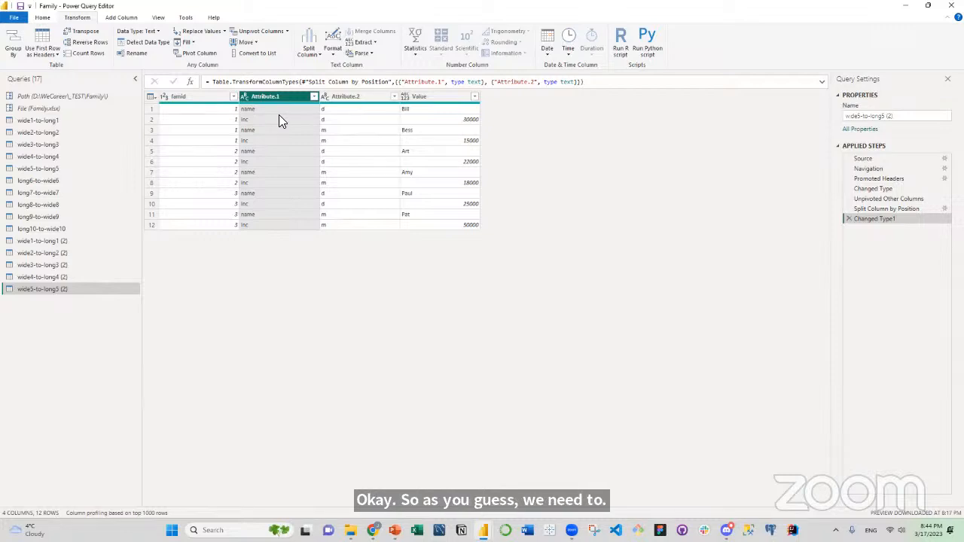
click(195, 53)
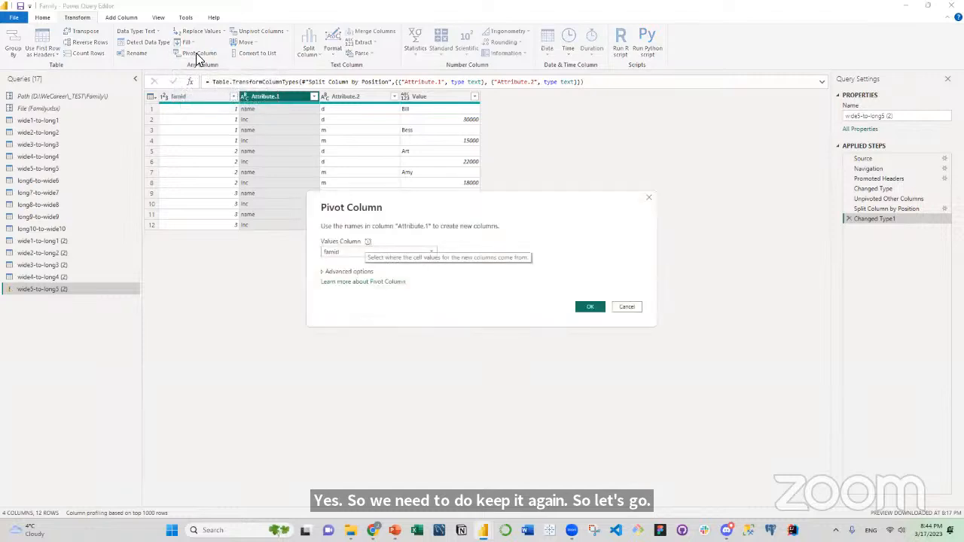
click(324, 274)
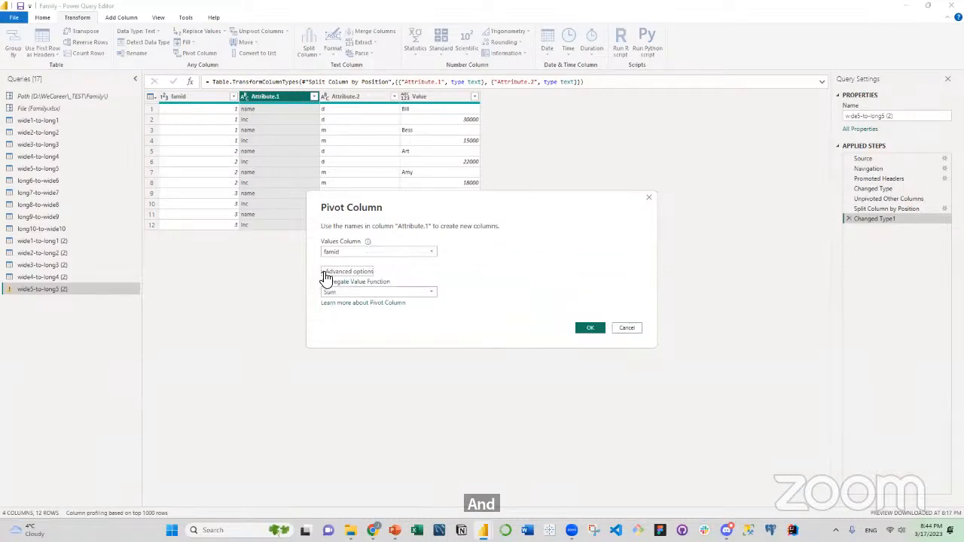
click(339, 292)
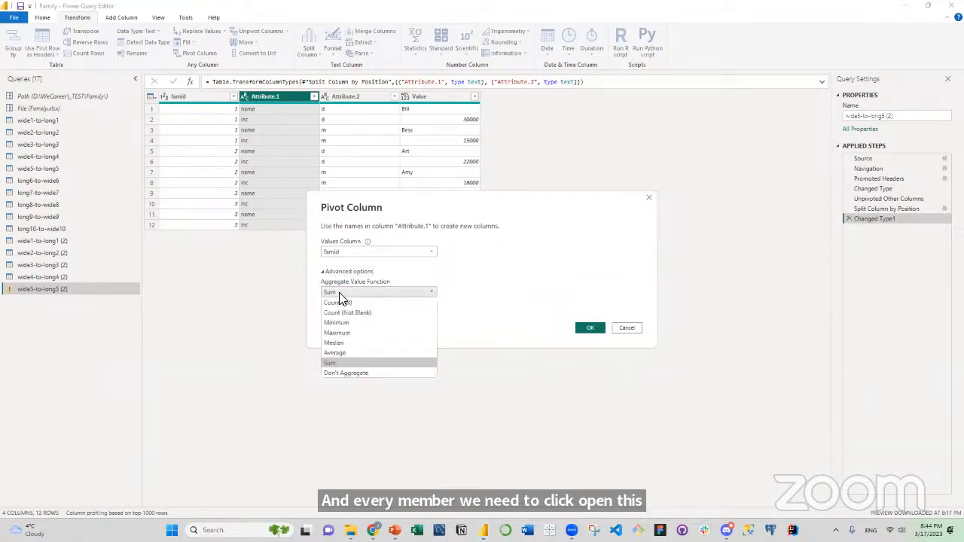
click(351, 373)
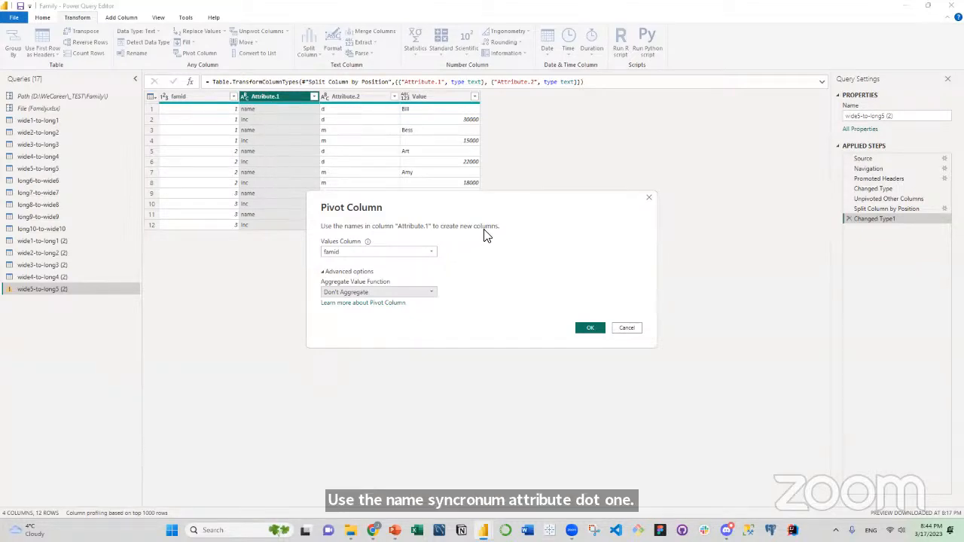
click(350, 254)
click(347, 283)
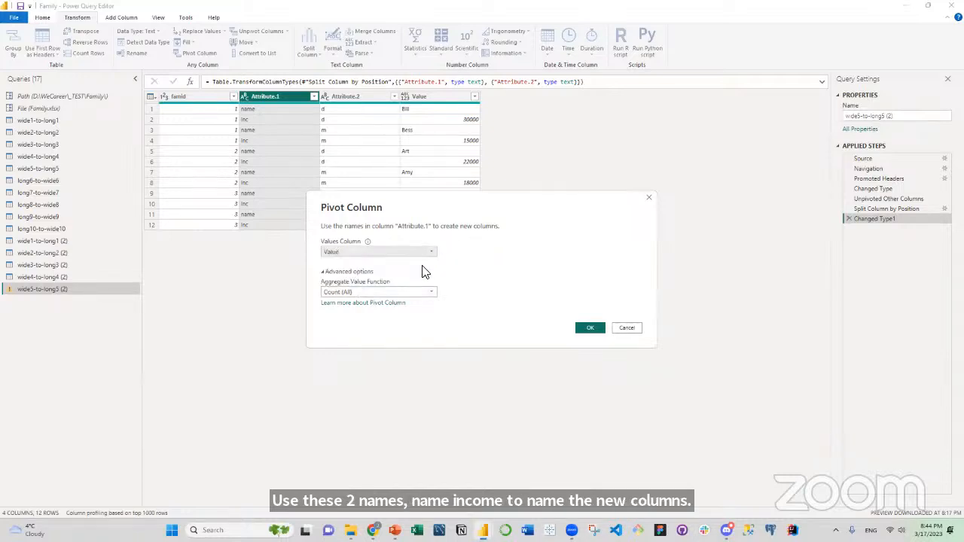
click(424, 293)
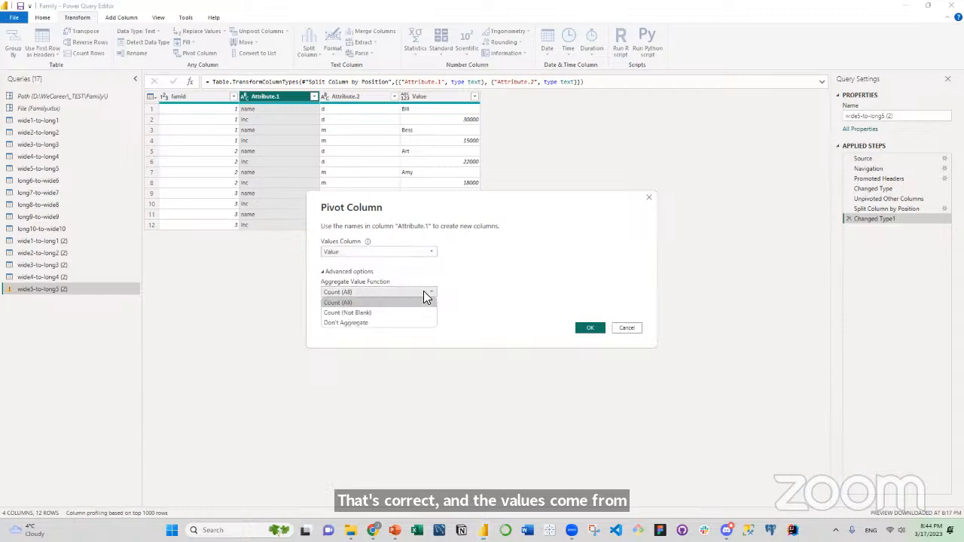
click(397, 323)
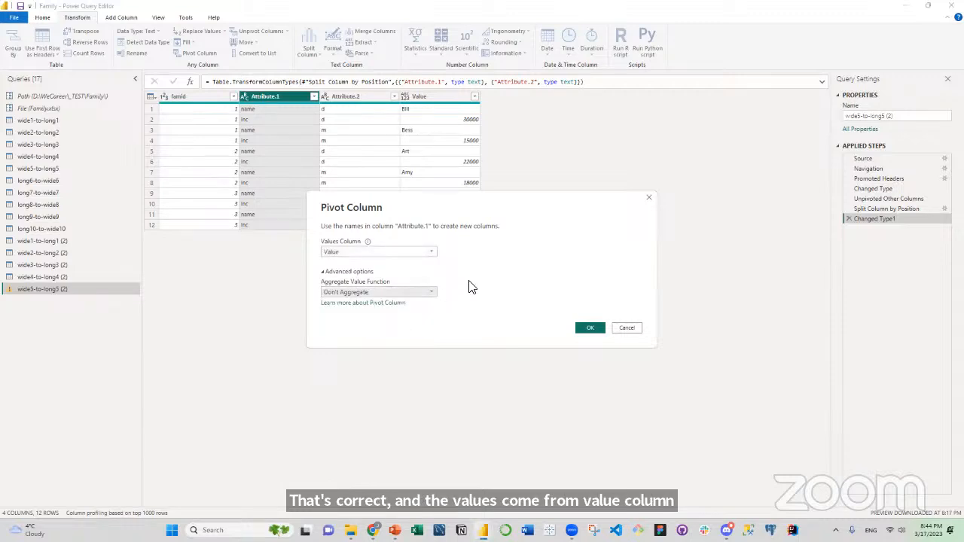
click(589, 330)
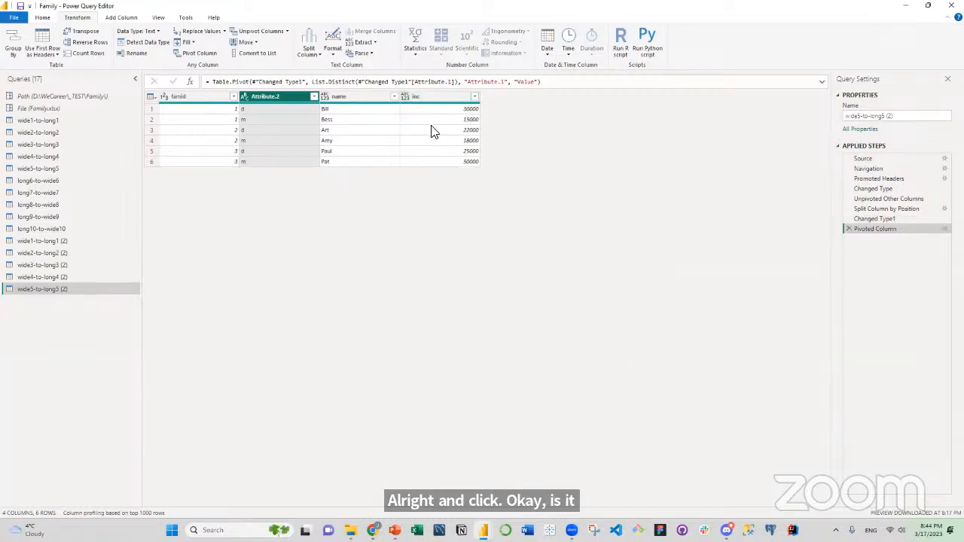
Rename the Attribute.2 column to role.
double_click(280, 97)
text(role)
key(Return)
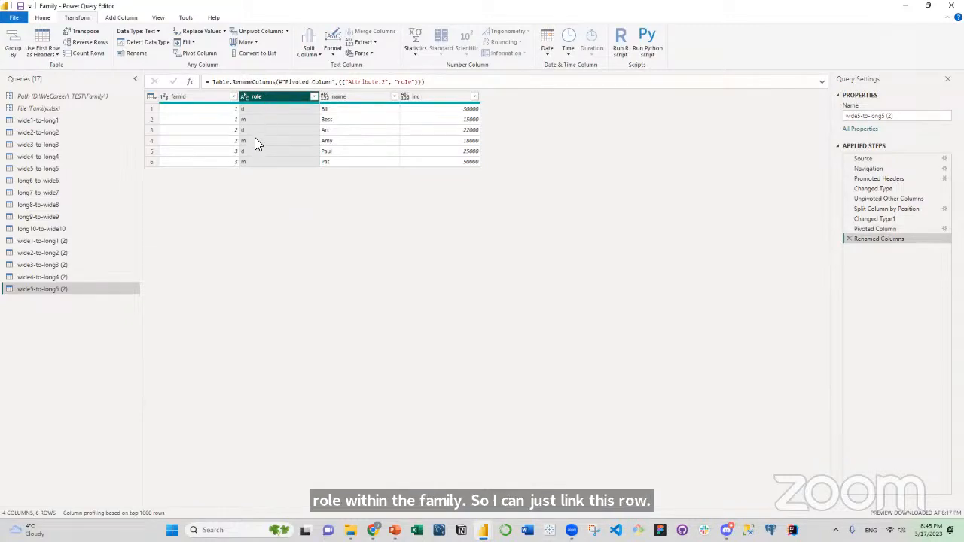
Examine the famid, role and name dimension columns and the inc measure column of the reshaped table.
click(205, 96)
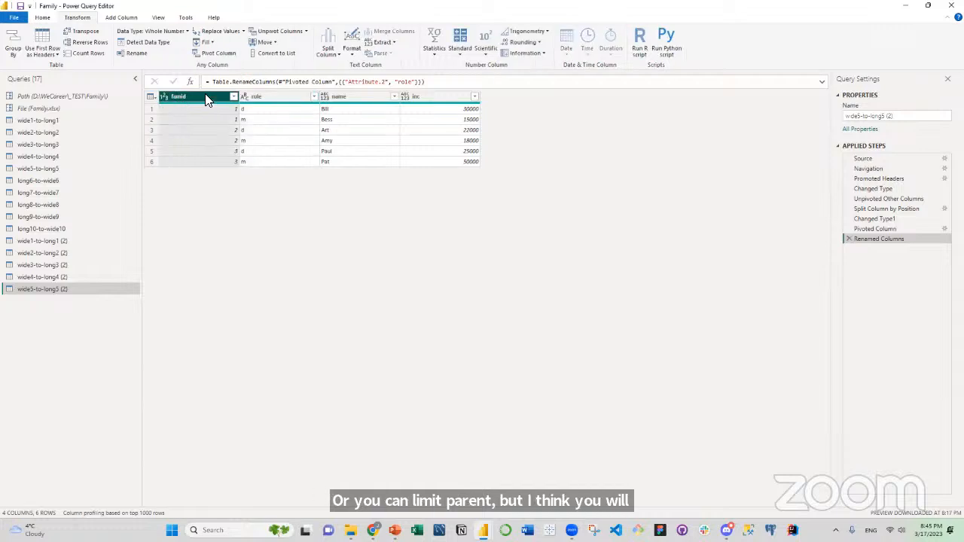
click(276, 98)
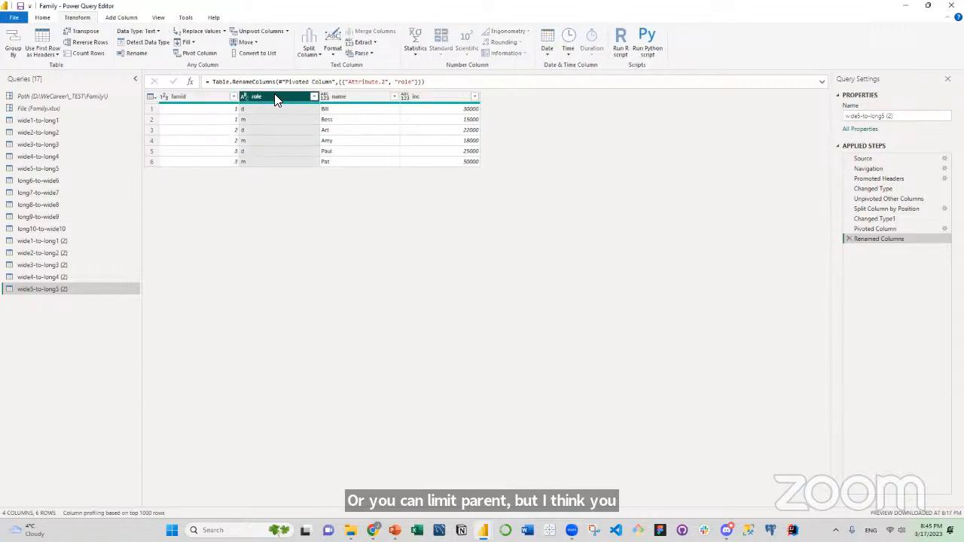
click(340, 98)
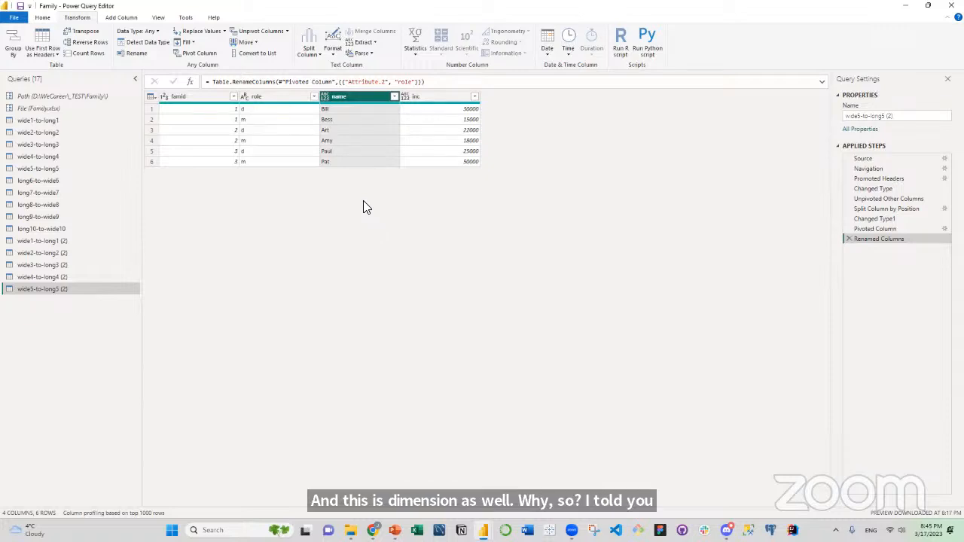
click(199, 98)
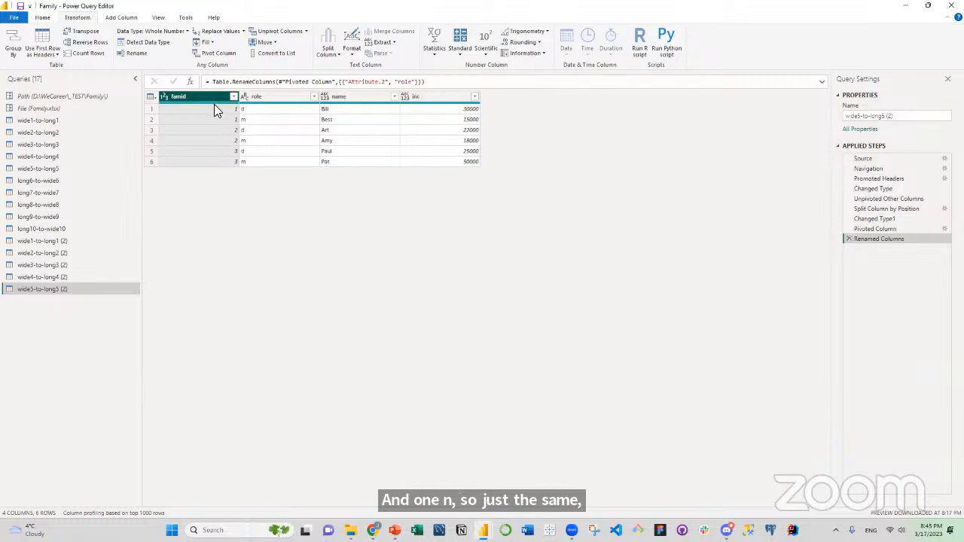
click(279, 100)
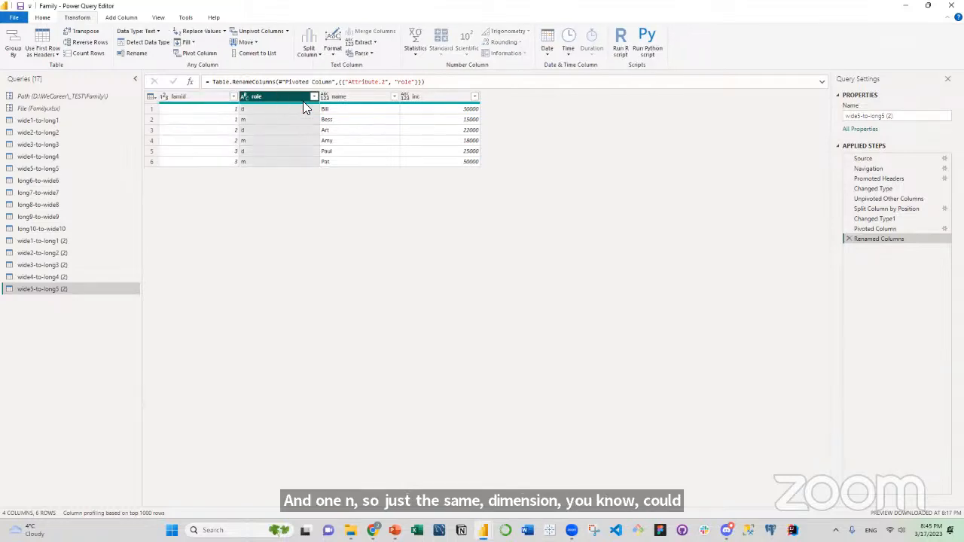
click(348, 95)
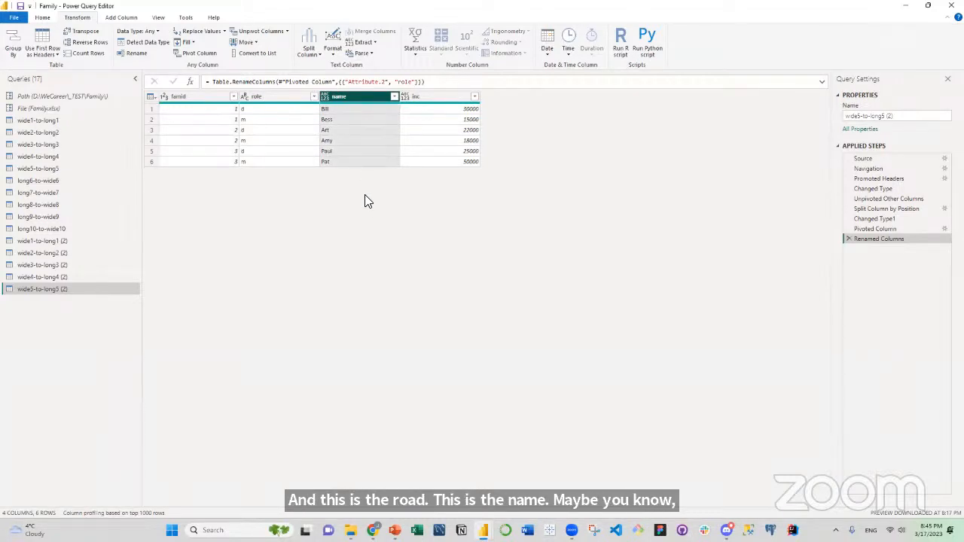
click(424, 97)
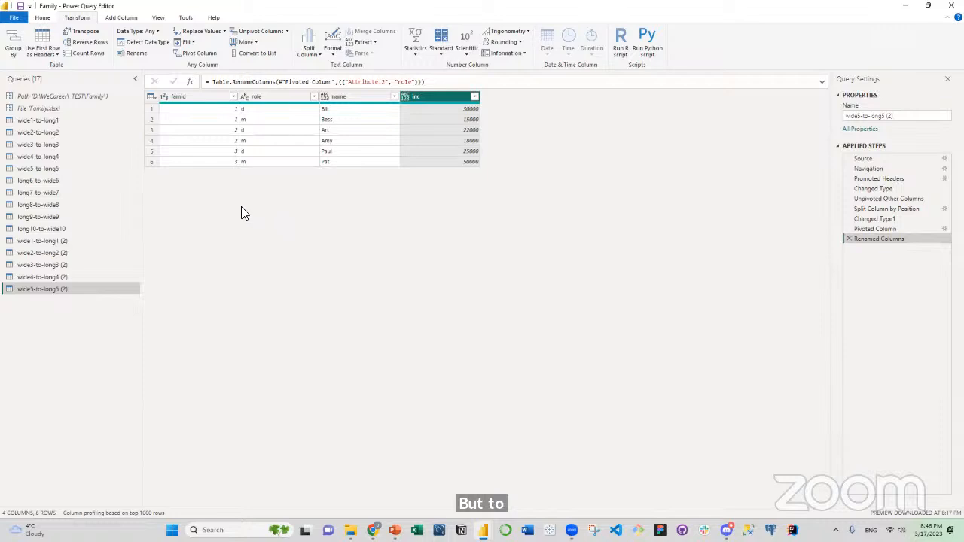
Delete the five duplicated queries, from wide1-to-long1 (2) through wide5-to-long5 (2).
click(68, 239)
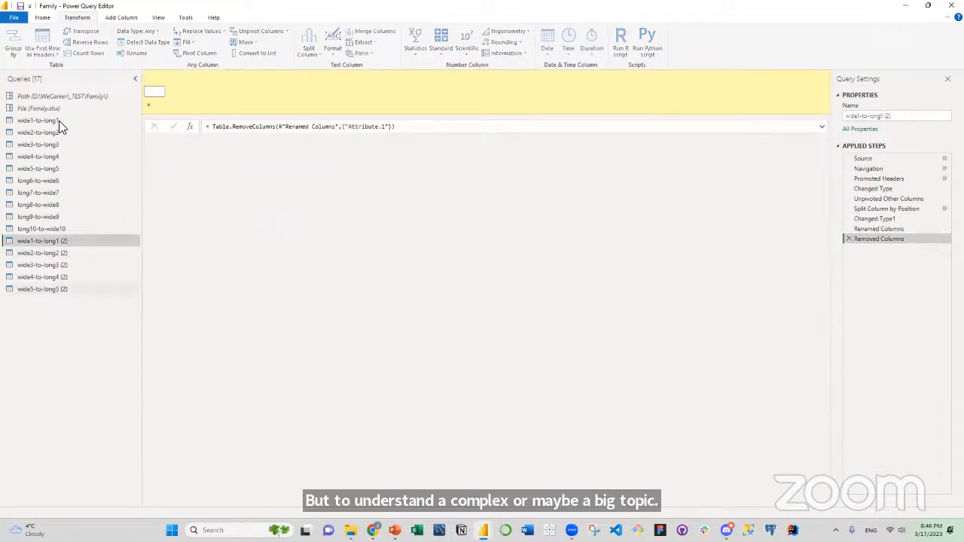
click(68, 250)
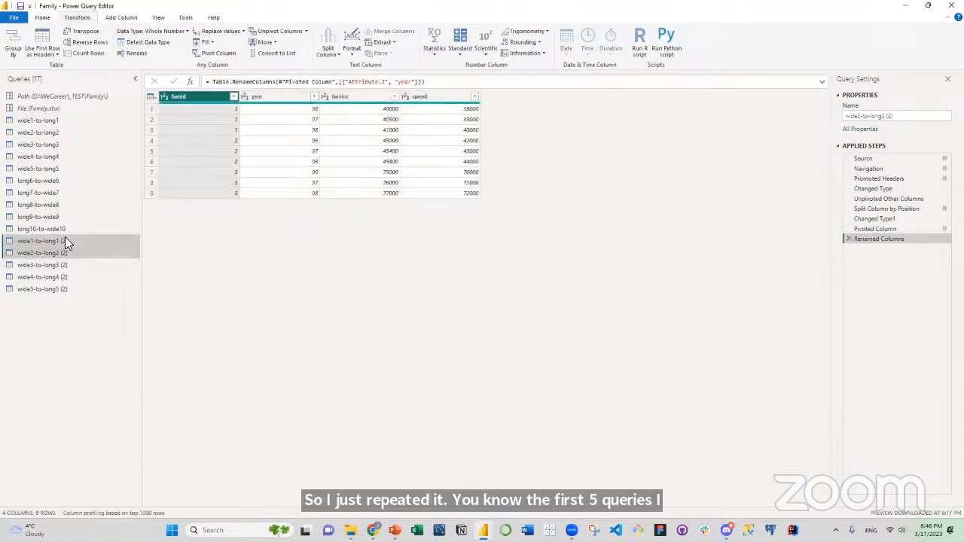
click(66, 240)
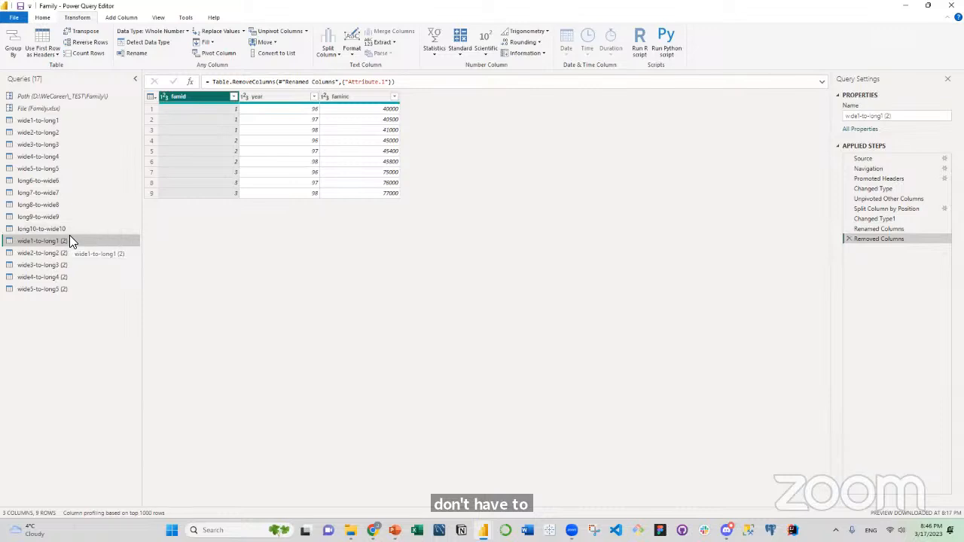
shift+click(61, 290)
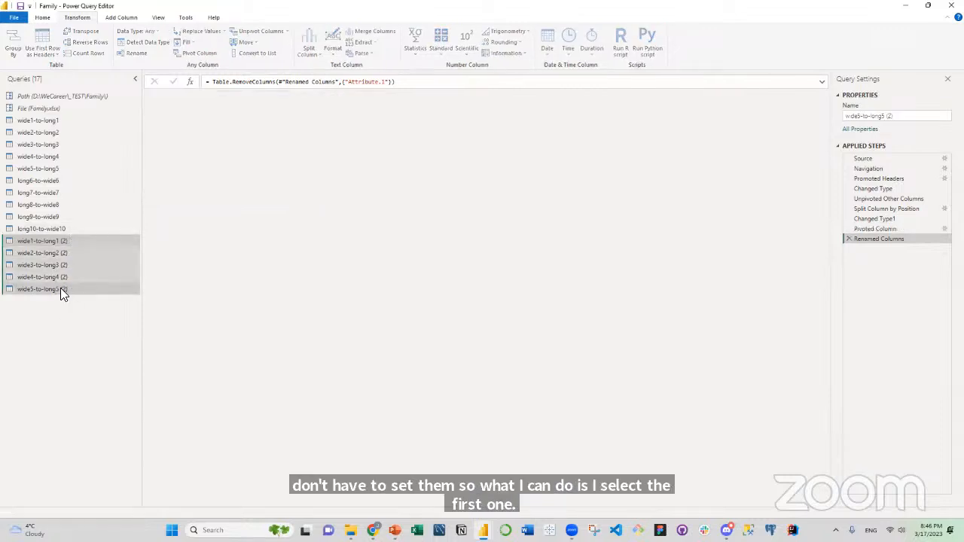
right_click(70, 268)
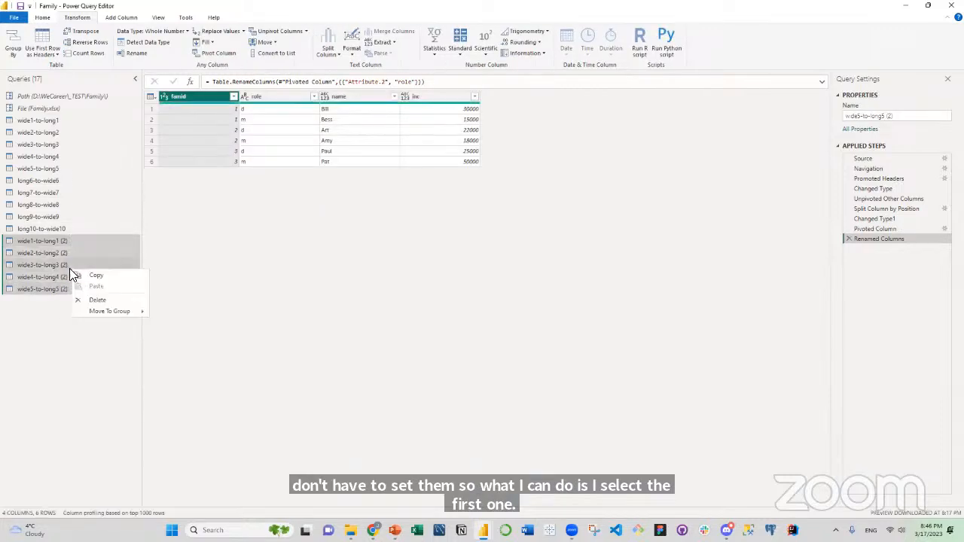
click(90, 299)
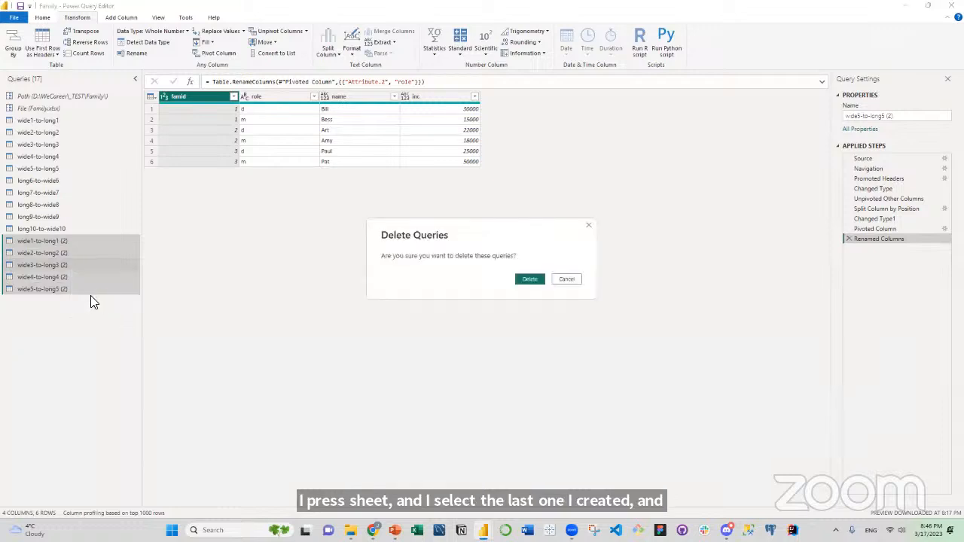
click(526, 278)
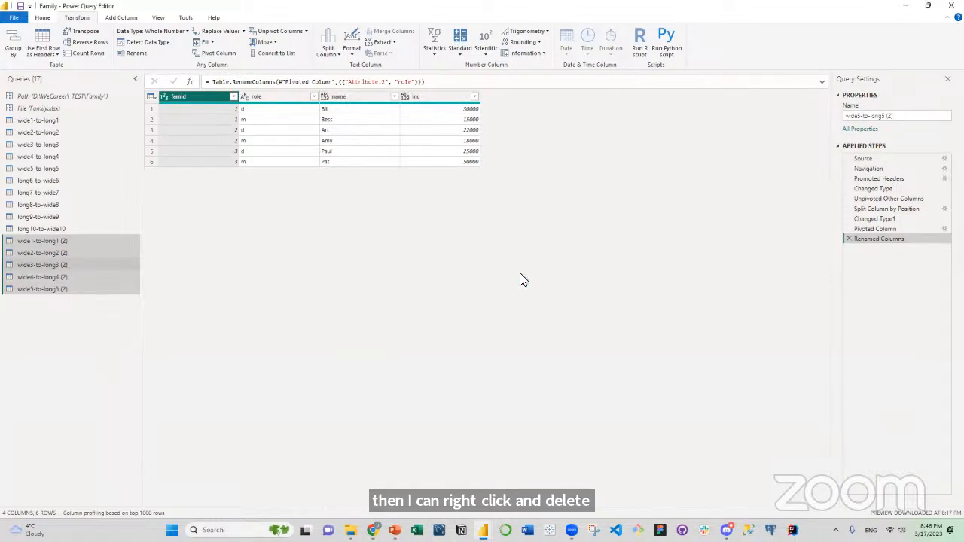
click(50, 96)
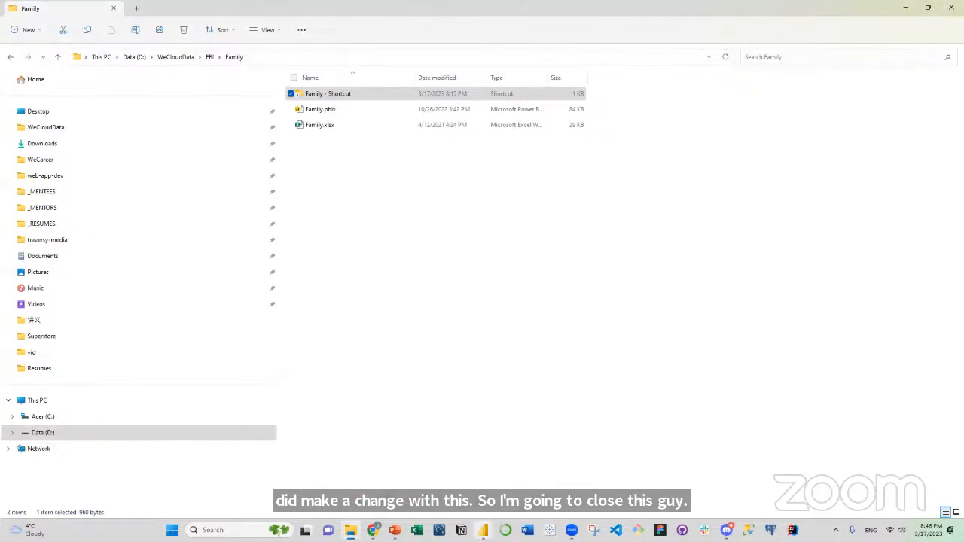
Switch to the Family report's main window in Power BI Desktop.
click(511, 500)
mouse_move(484, 531)
click(519, 491)
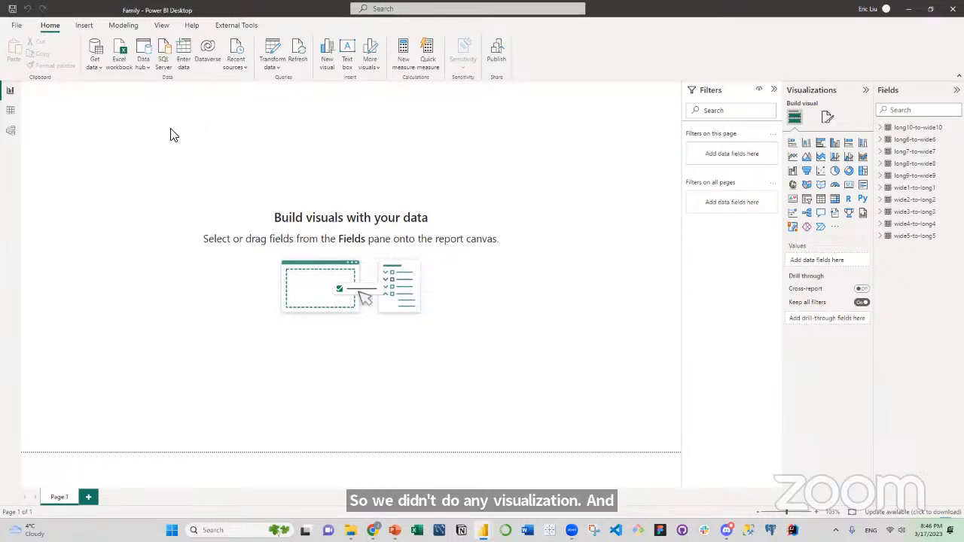
Save the Family report and close it.
click(12, 9)
click(952, 9)
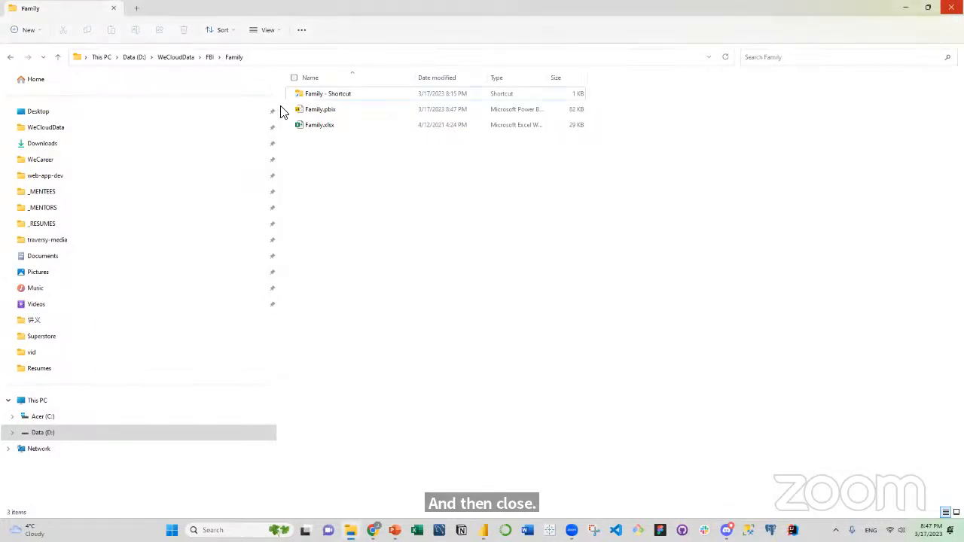
Go up to the FBI folder in File Explorer and open the Mexican Grill folder.
click(211, 60)
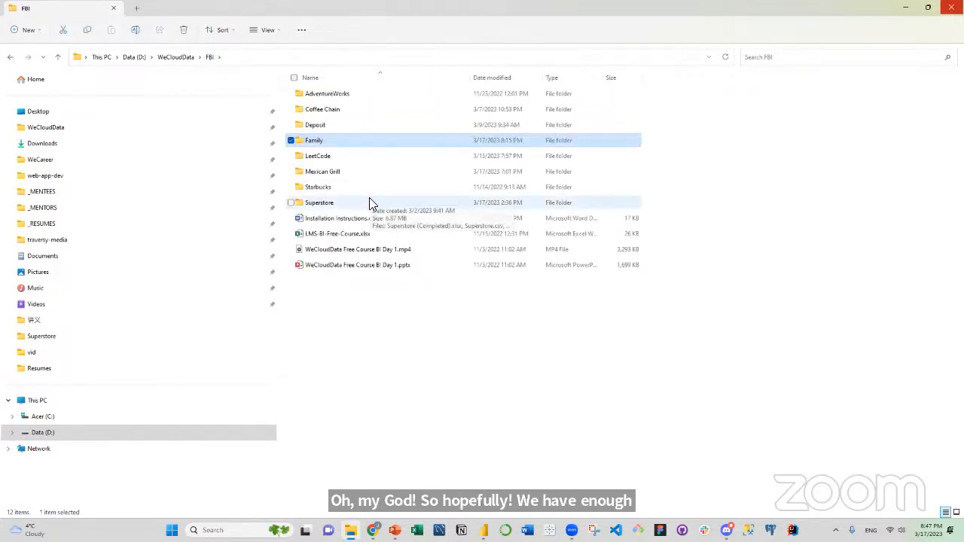
click(336, 177)
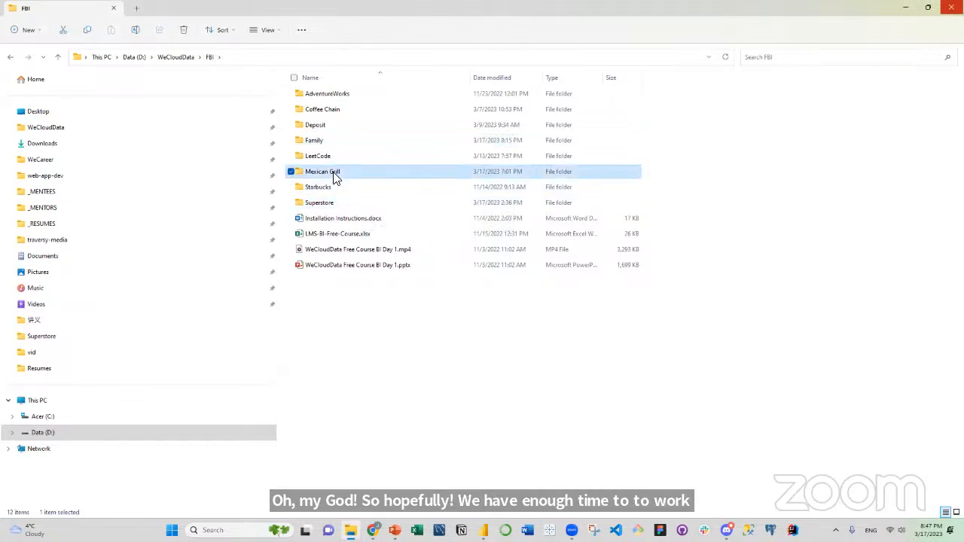
double_click(336, 177)
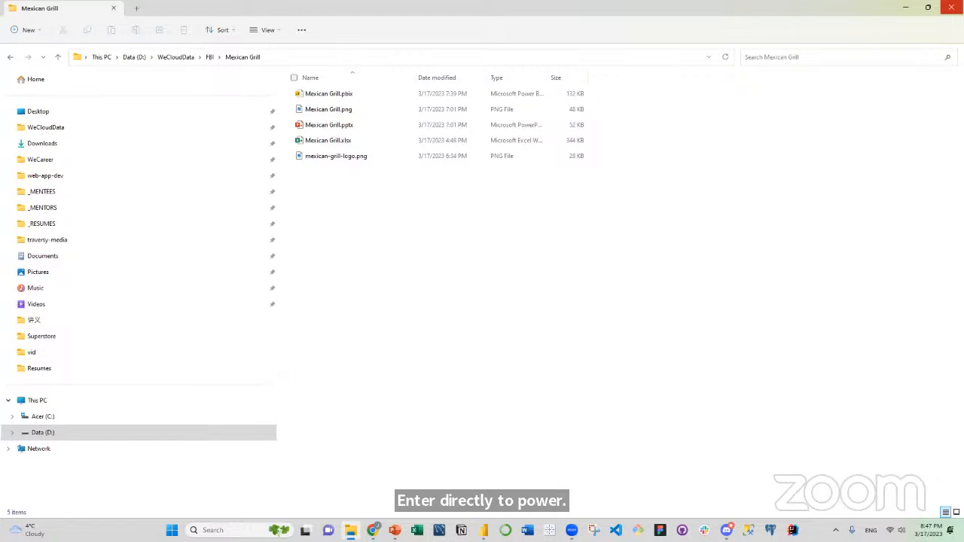
Switch to a blank Power BI Desktop report and examine its Transform data options and common data sources as routes into Power Query.
mouse_move(483, 528)
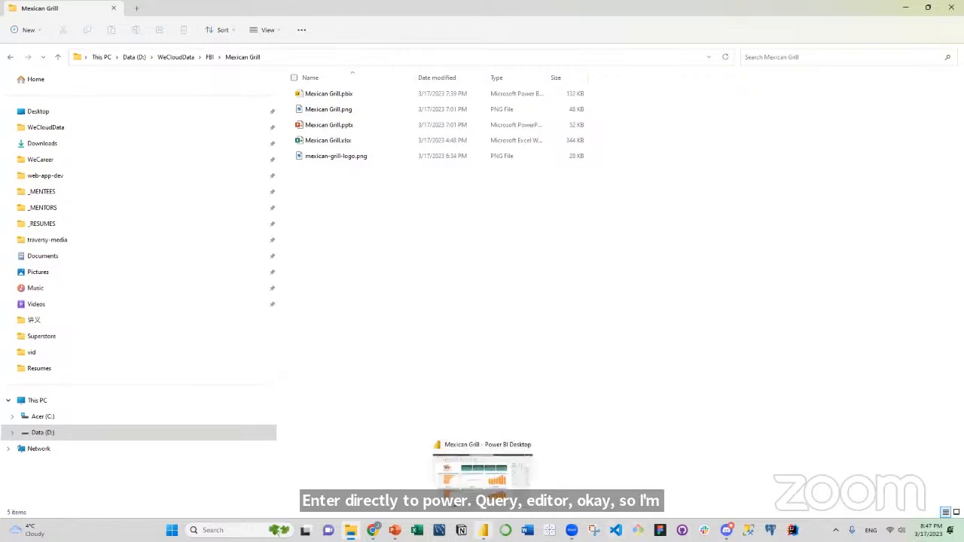
click(507, 525)
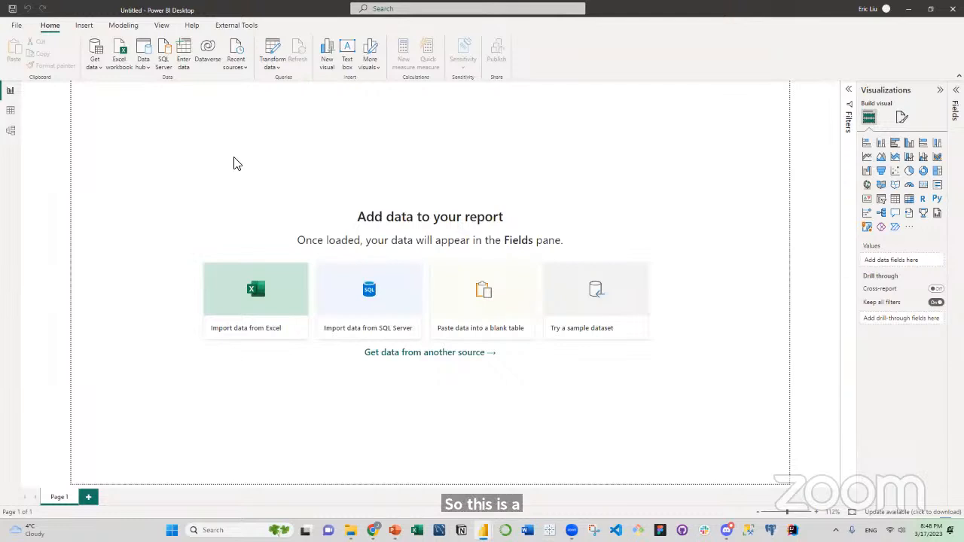
click(275, 70)
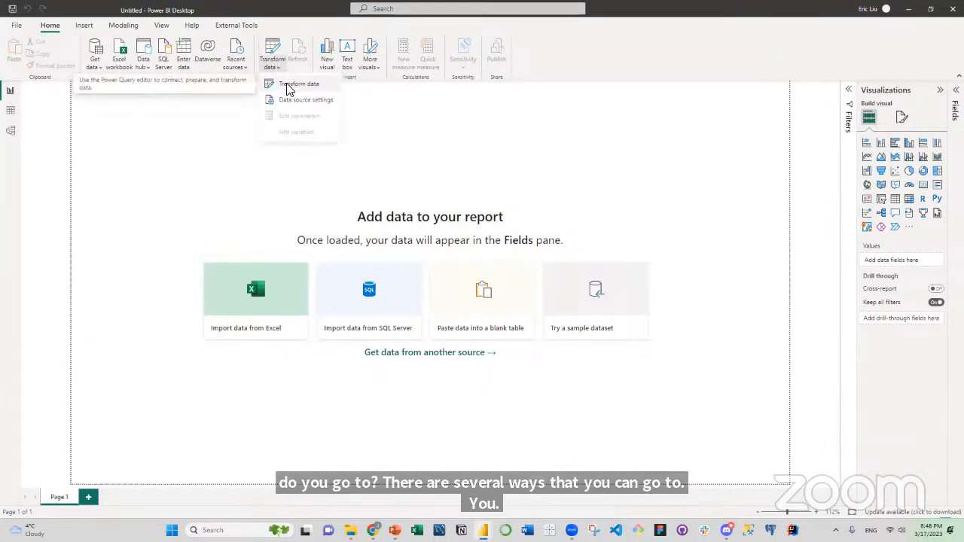
click(229, 132)
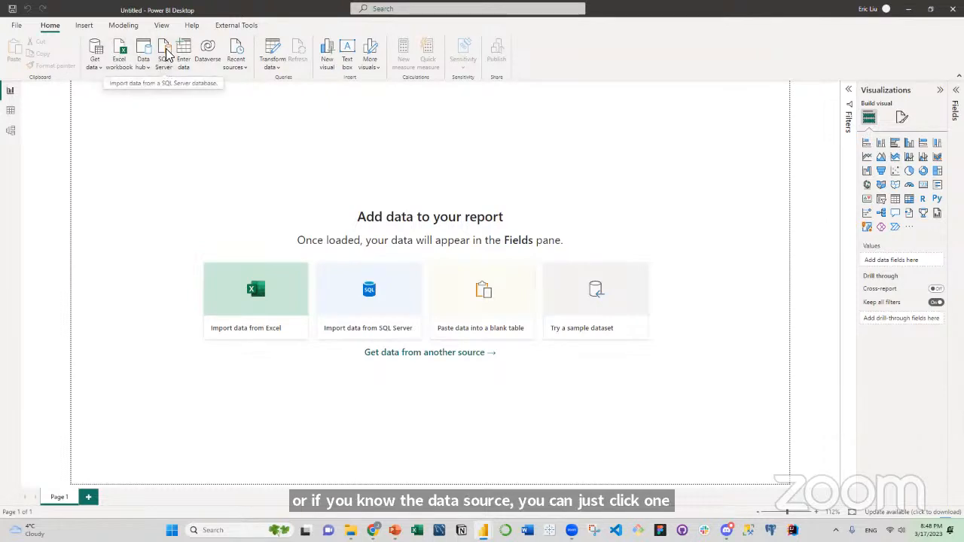
click(101, 71)
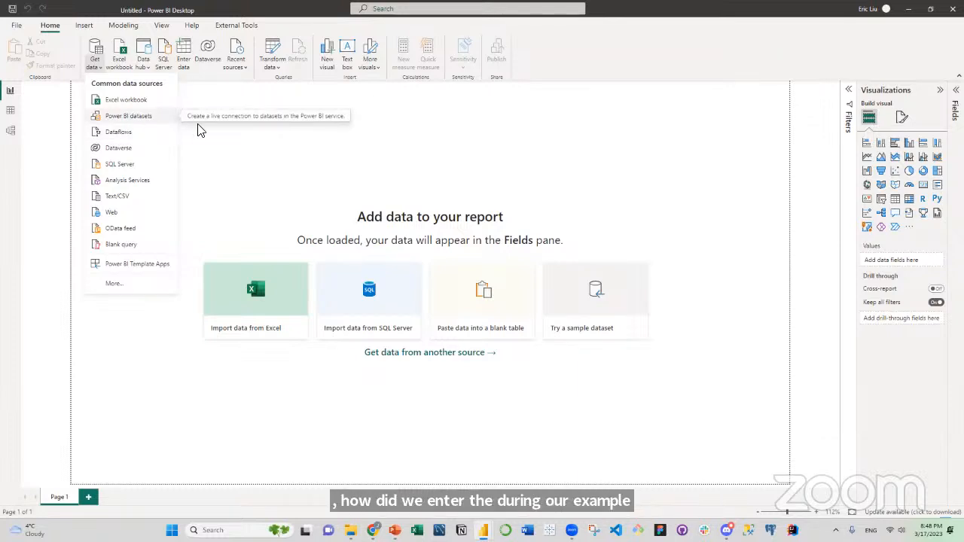
click(351, 140)
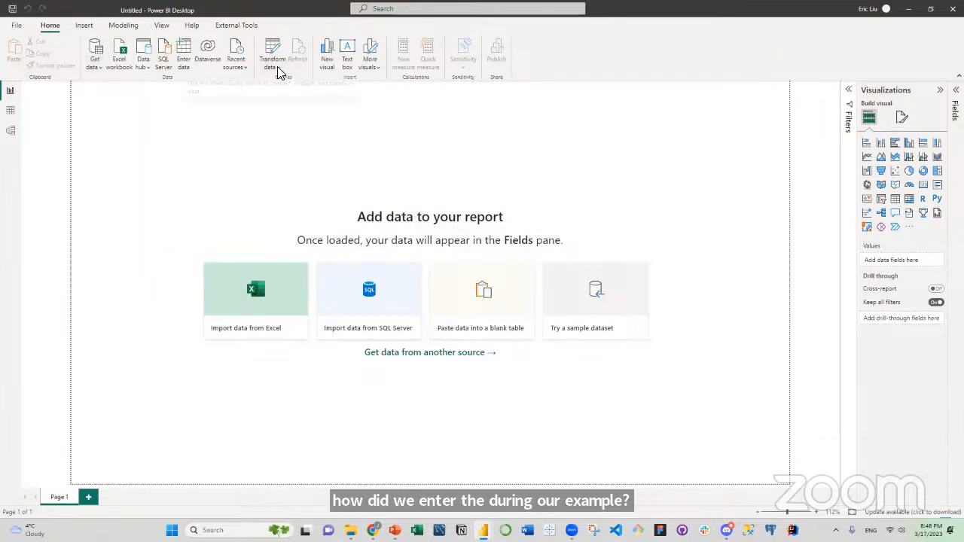
click(277, 72)
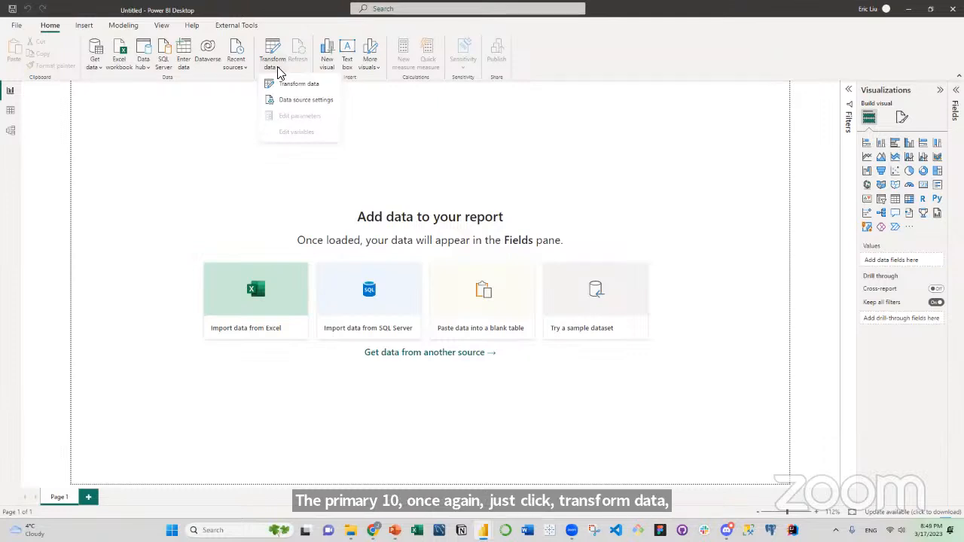
click(289, 82)
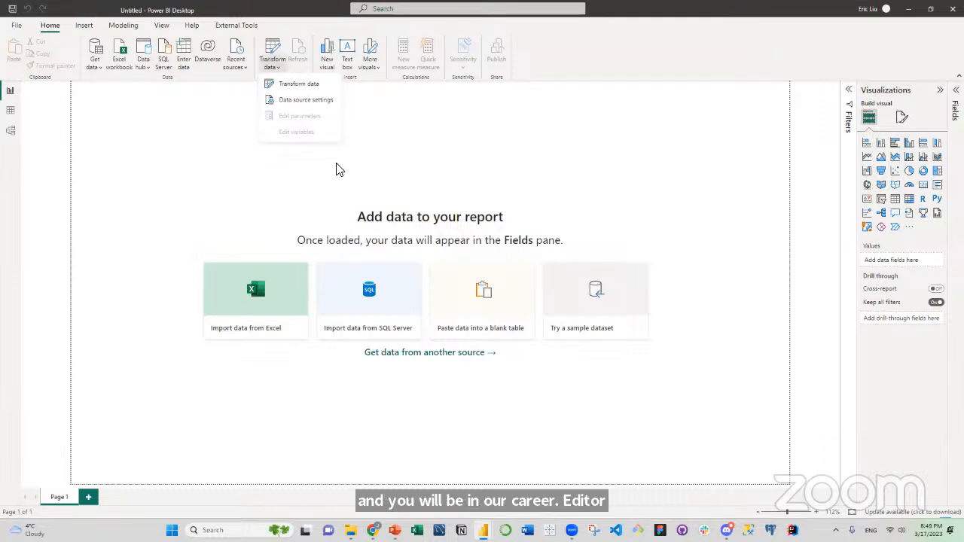
Open the Mexican Grill.xlsx workbook from the Mexican Grill folder and shrink Excel's formula bar to a single line.
click(350, 531)
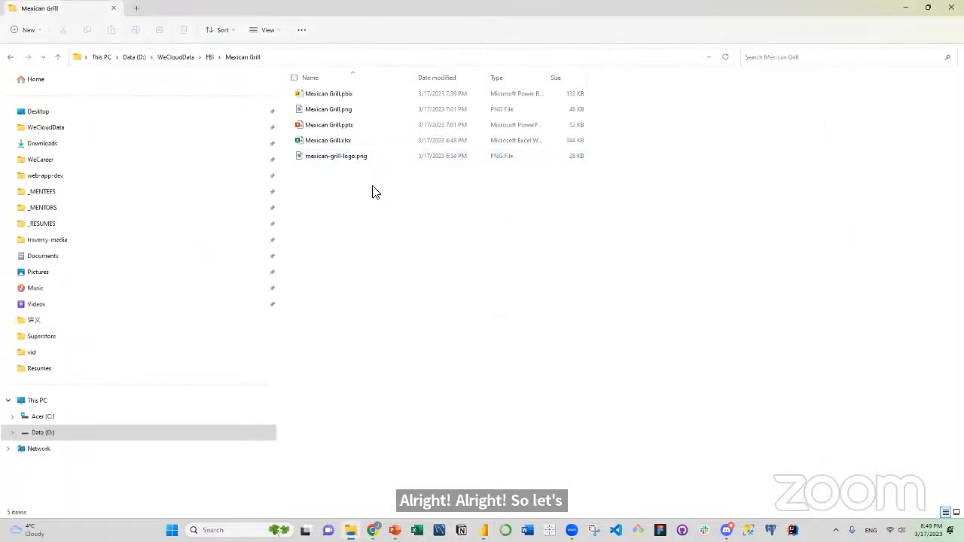
double_click(335, 142)
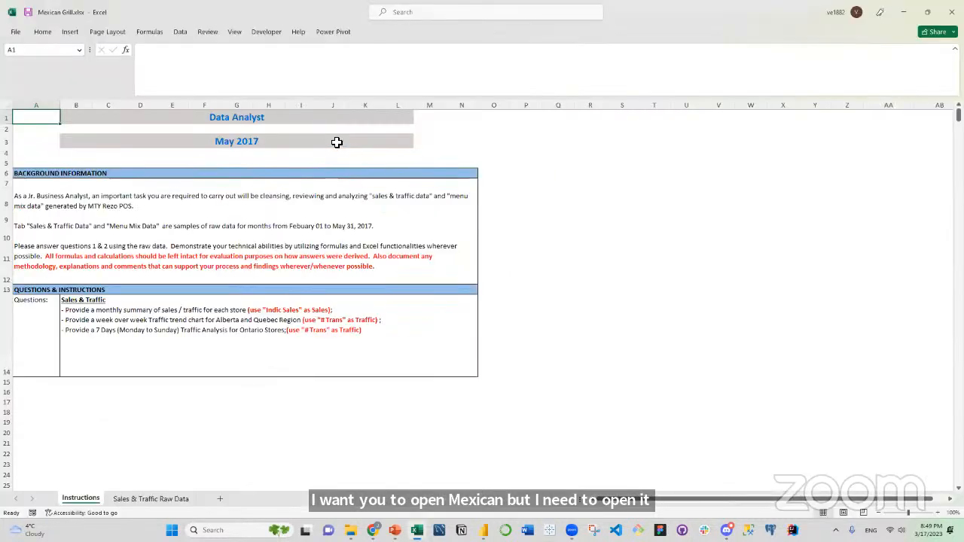
click(536, 148)
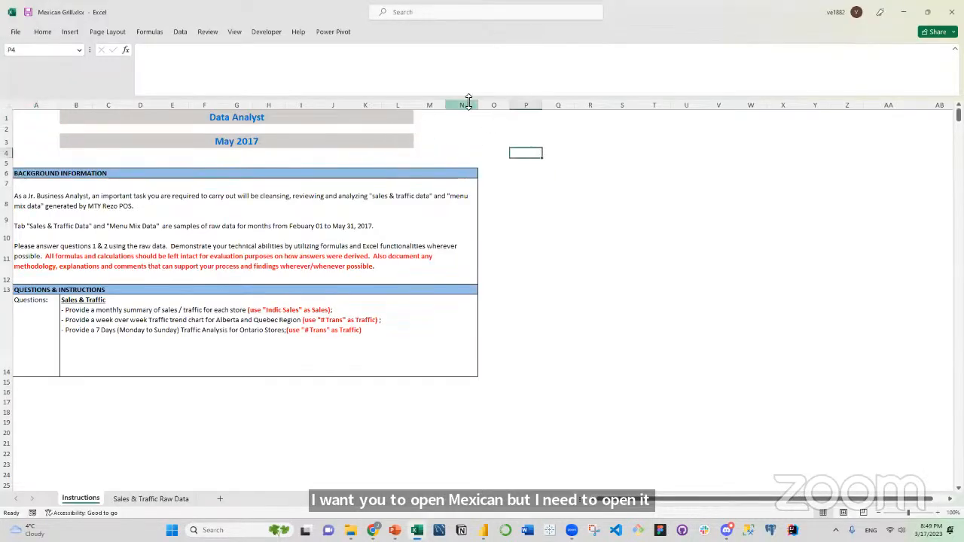
drag(469, 98, 463, 22)
click(538, 150)
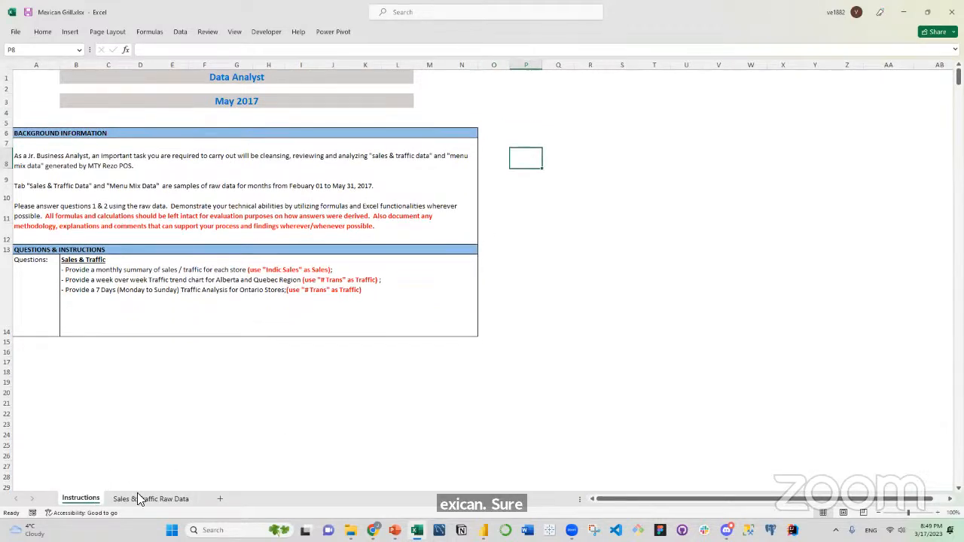
click(110, 422)
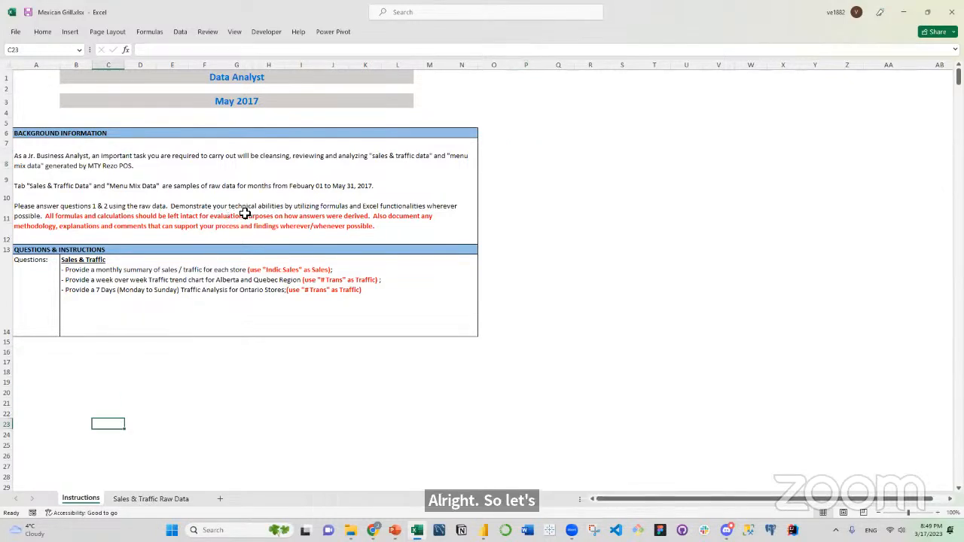
Replace "Jr. Business" with "Data" in the background information text so the role reads "Data Analyst".
click(236, 99)
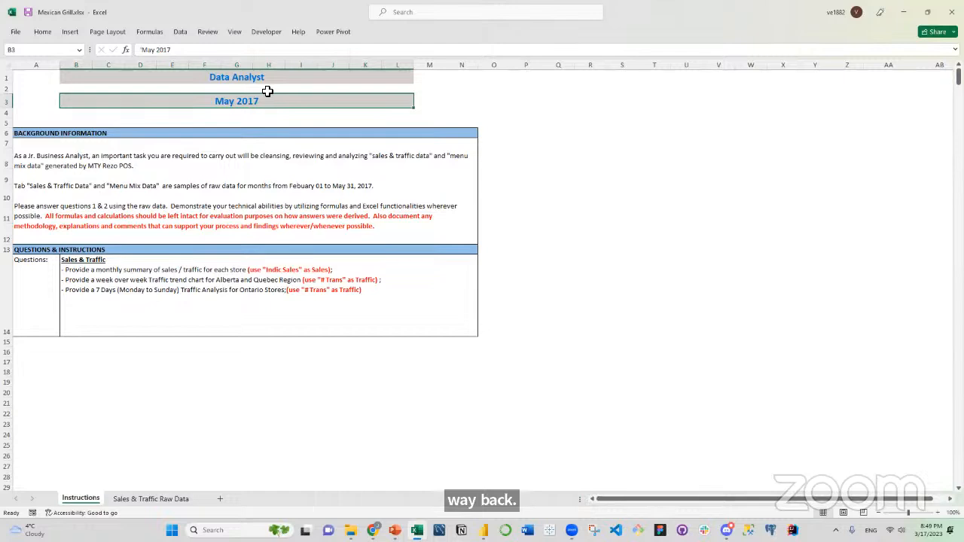
click(244, 80)
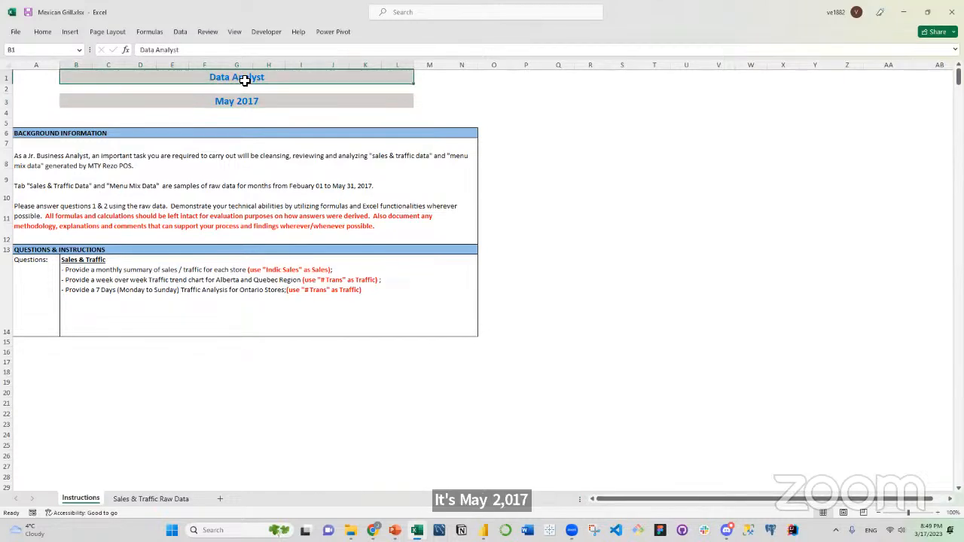
click(45, 156)
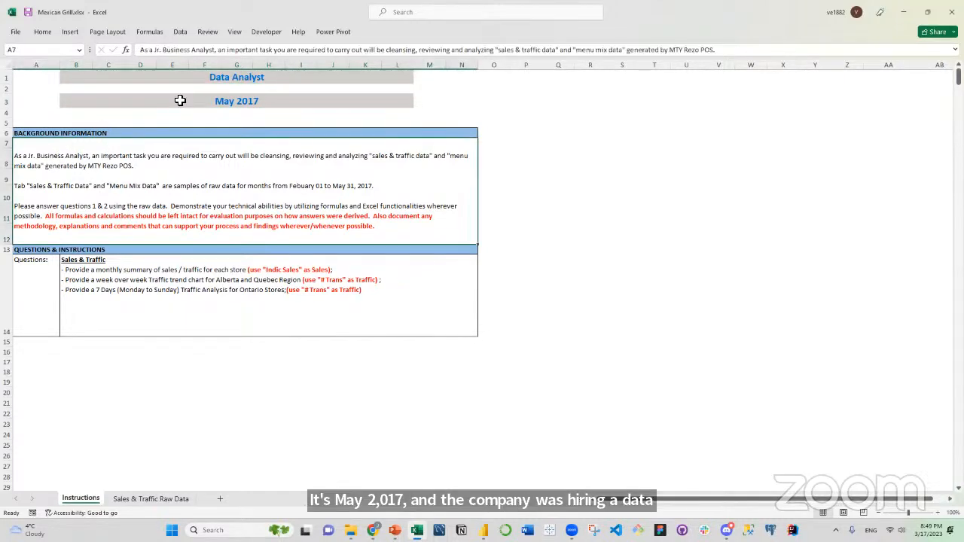
drag(155, 50, 190, 50)
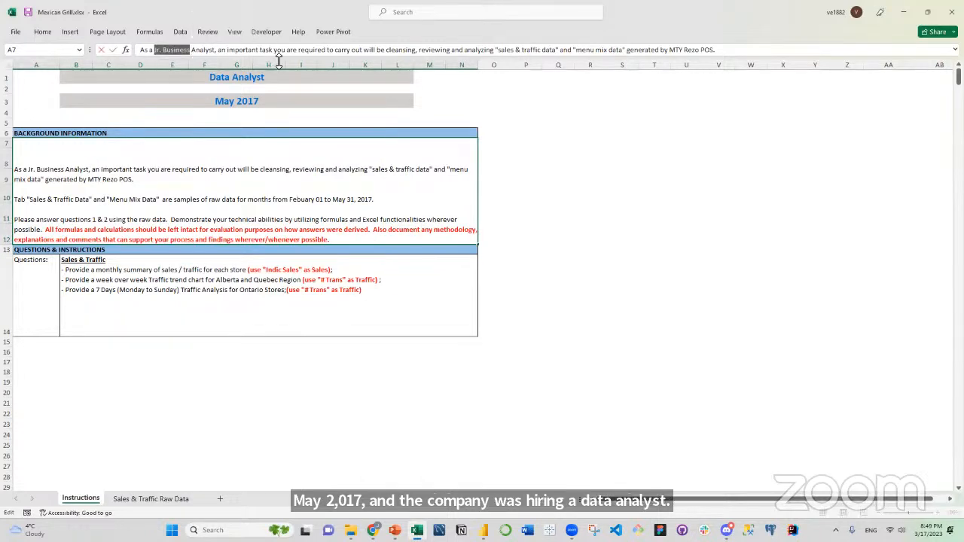
text(Data)
click(235, 362)
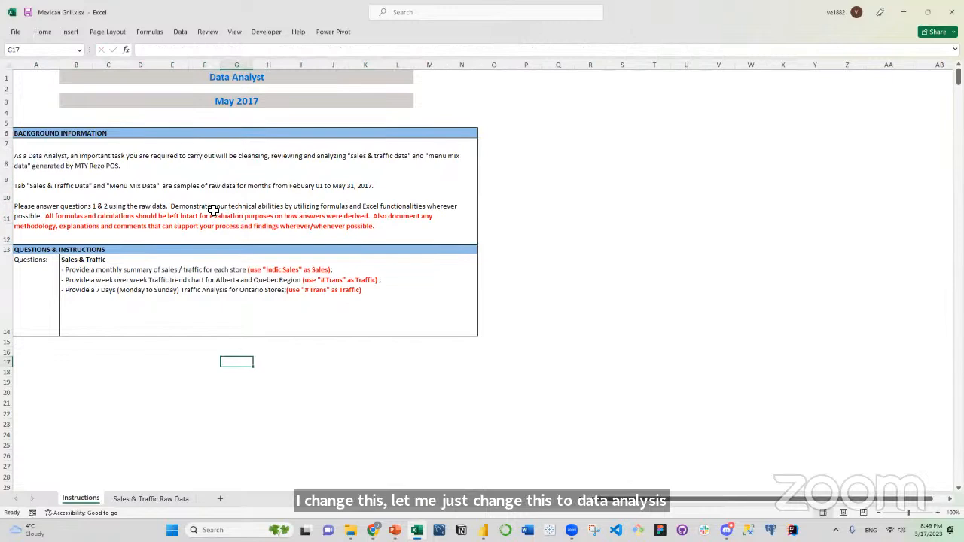
Enlarge the formula bar and remove the words 'and "Menu Mix Data"' from the background information's sentence about the raw data tabs.
click(168, 186)
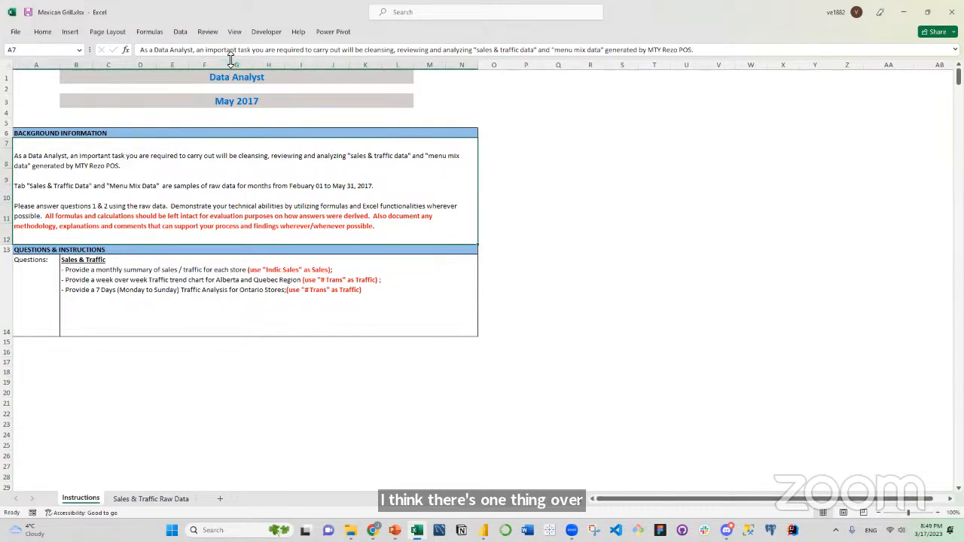
drag(232, 59, 218, 121)
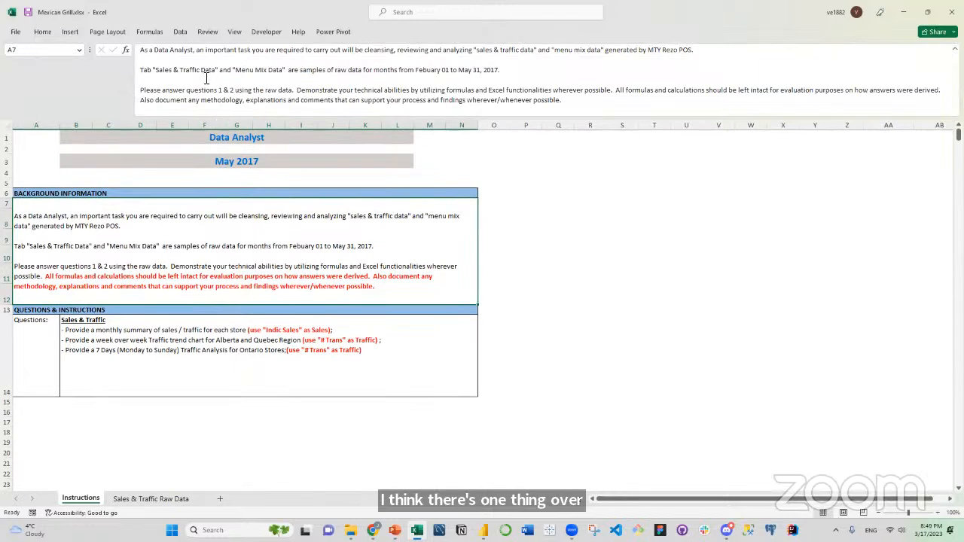
click(223, 71)
drag(263, 71, 286, 72)
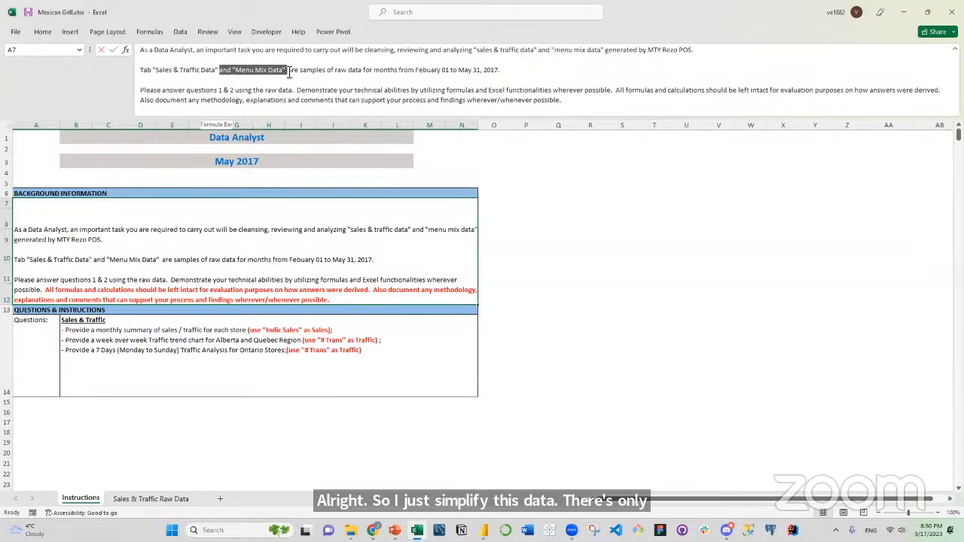
key(BackSpace)
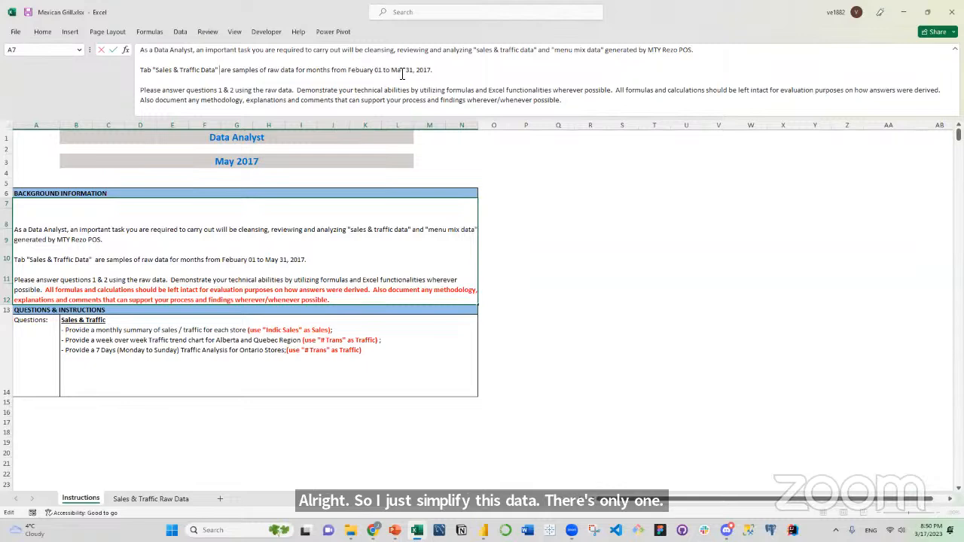
Change the end date of the raw data period in the background information to Apr 30, 2017.
drag(391, 70, 416, 70)
text(Apr 30)
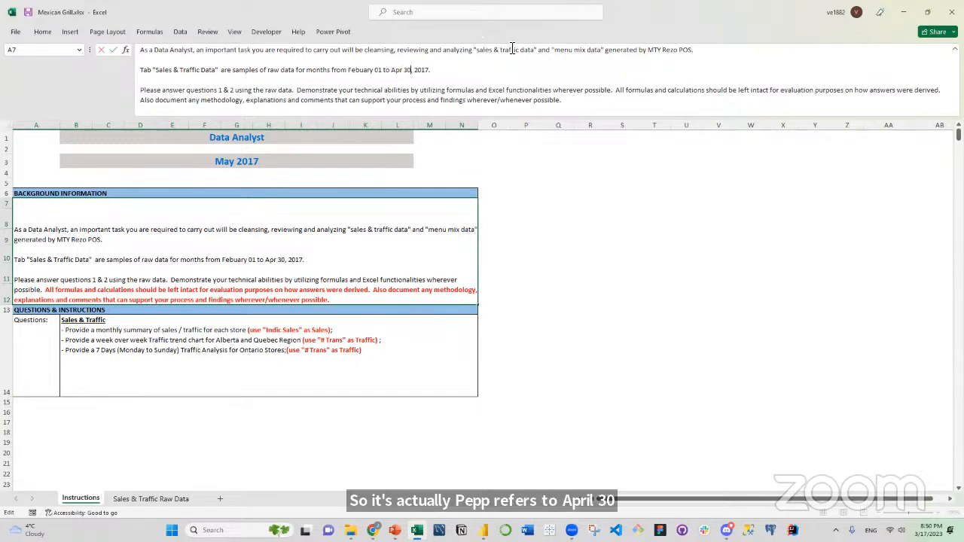
key(Return)
click(661, 235)
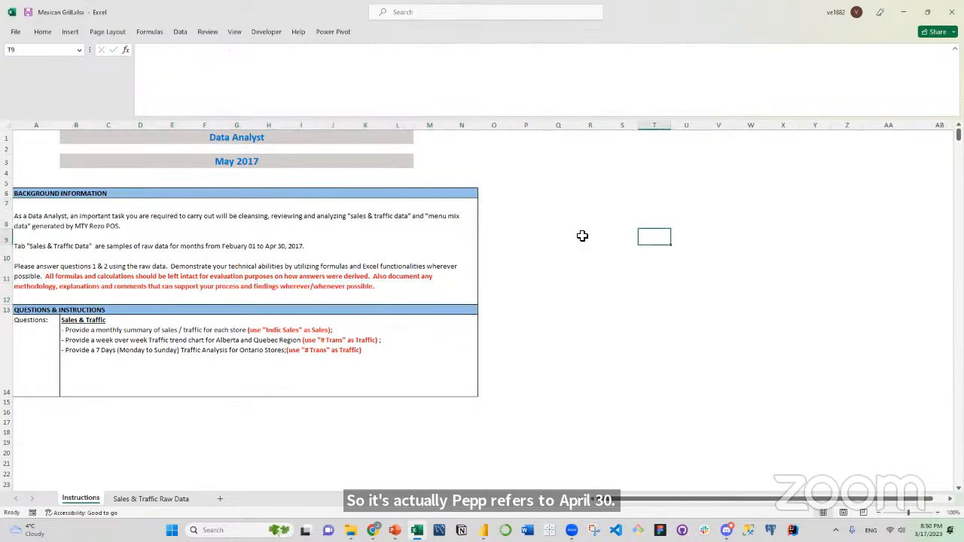
Examine the background information and the first Sales & Traffic question, checking its wording for the dimensions and measures it asks for.
click(268, 290)
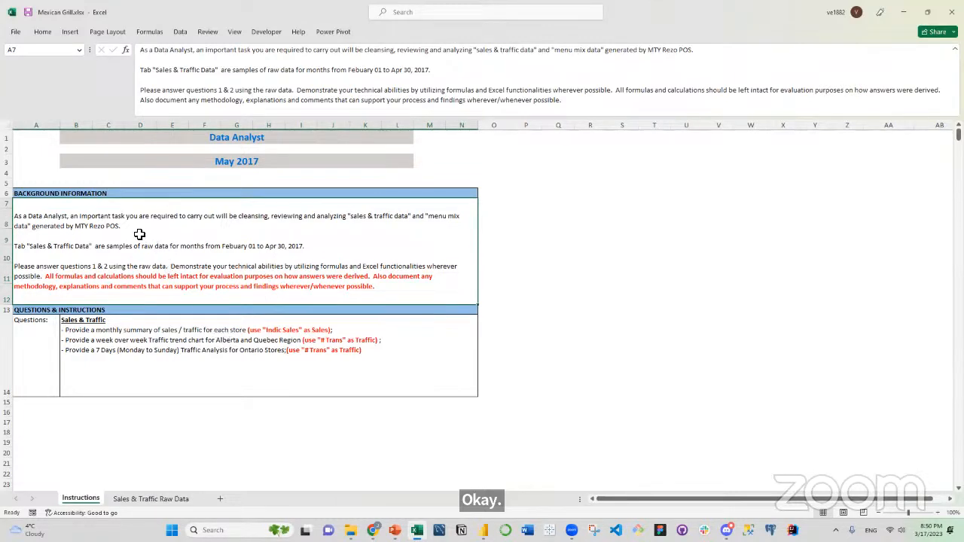
click(143, 336)
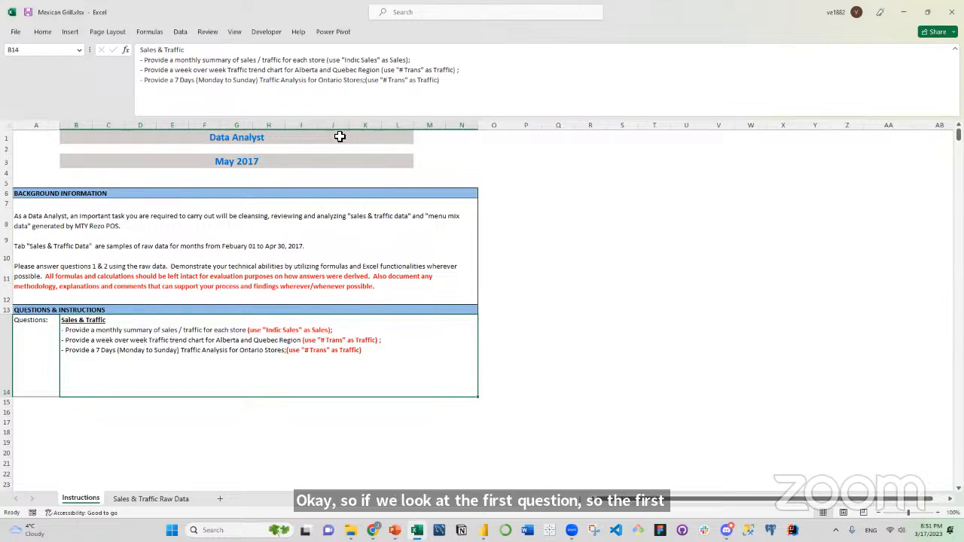
drag(144, 60, 443, 62)
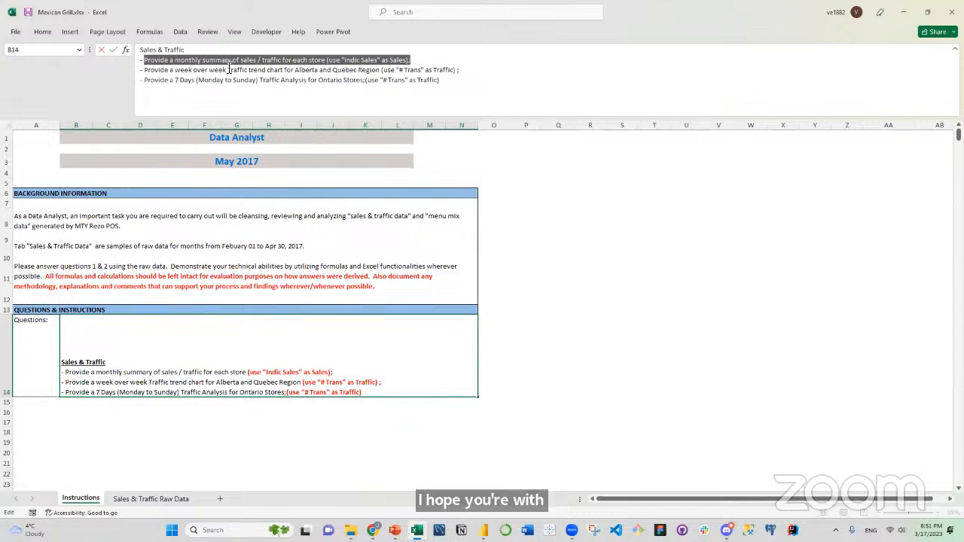
click(181, 60)
drag(175, 60, 196, 61)
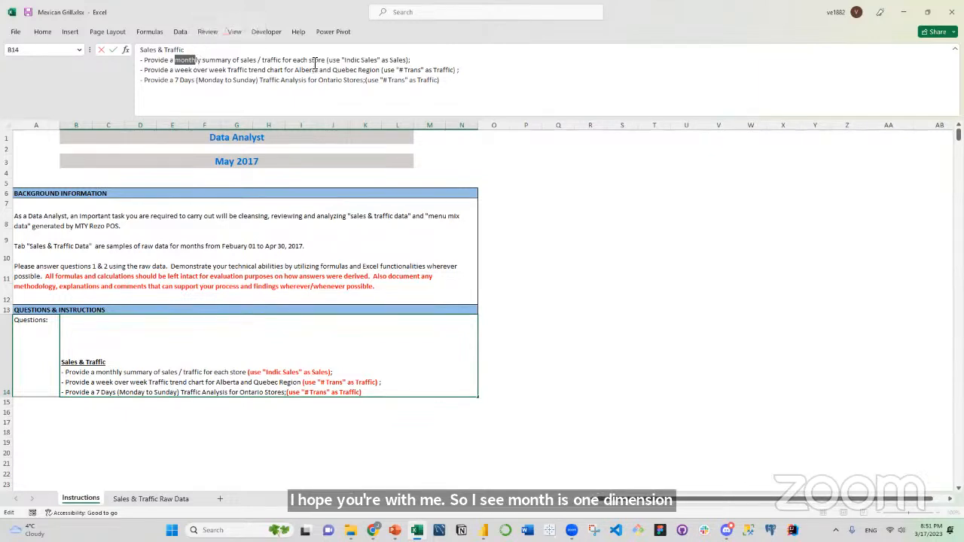
drag(308, 61, 327, 60)
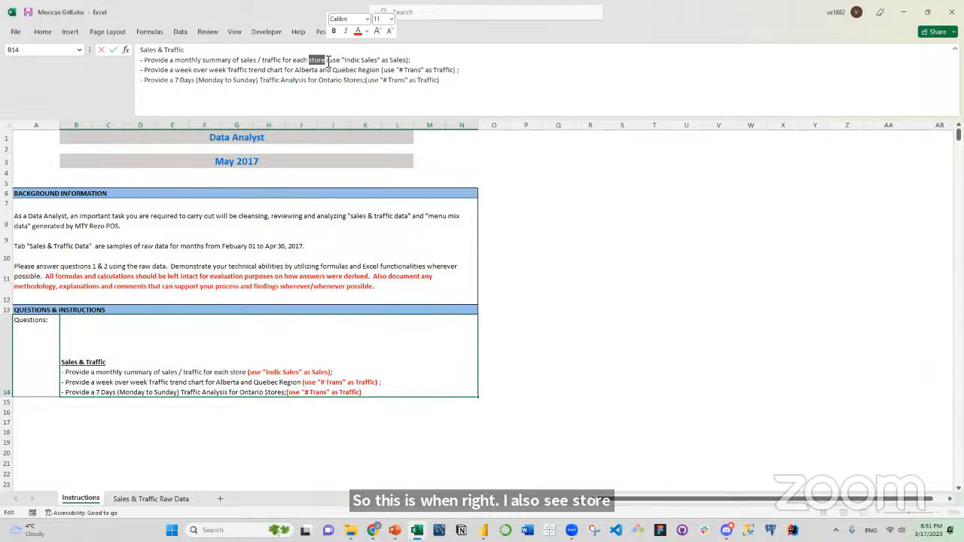
click(263, 61)
drag(241, 61, 282, 61)
click(264, 60)
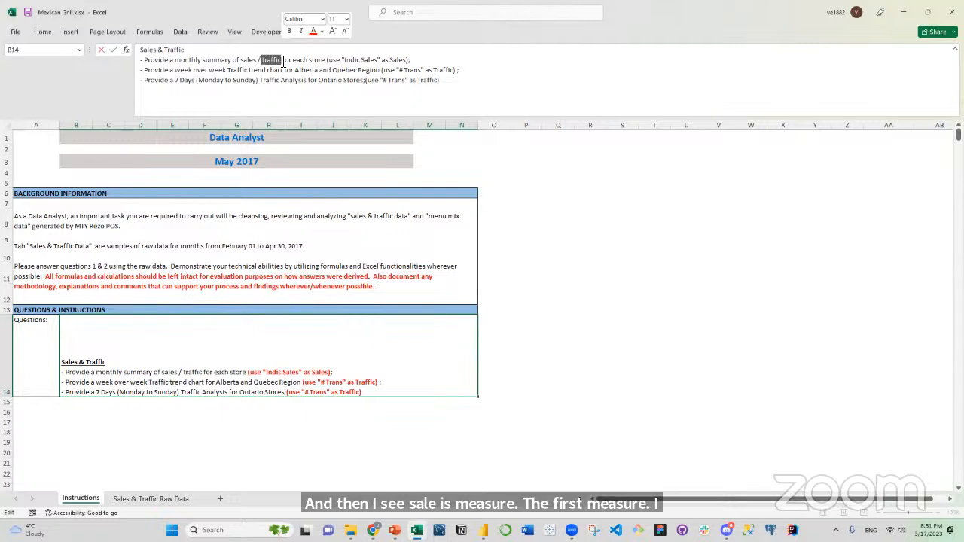
click(307, 59)
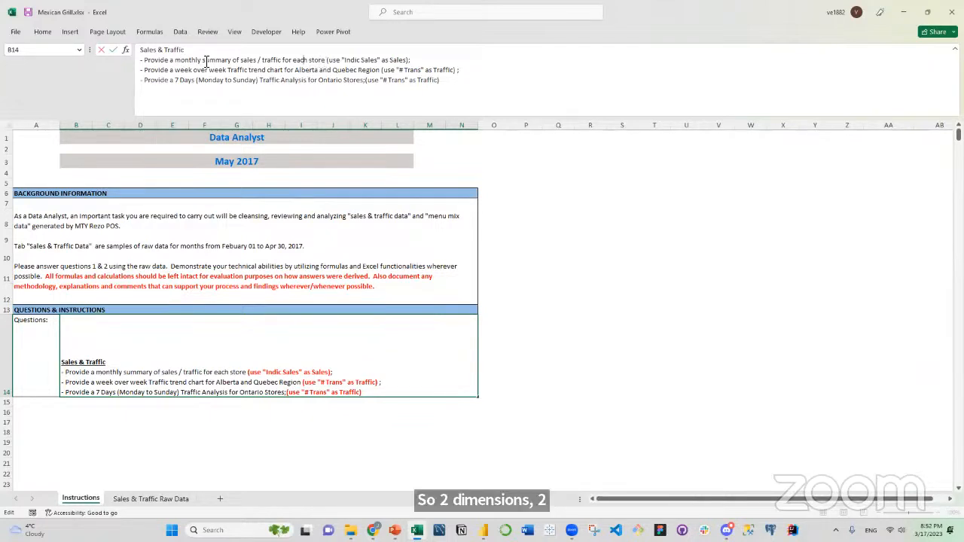
Examine the first Sales & Traffic question for its dimensions, month and store, and its measures, sales and traffic.
double_click(199, 60)
double_click(315, 60)
click(284, 62)
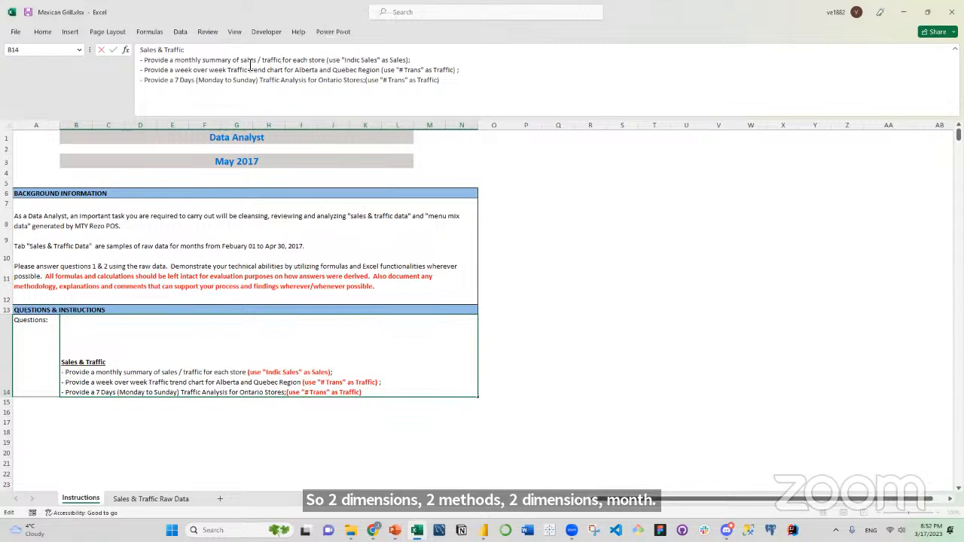
double_click(248, 60)
click(277, 63)
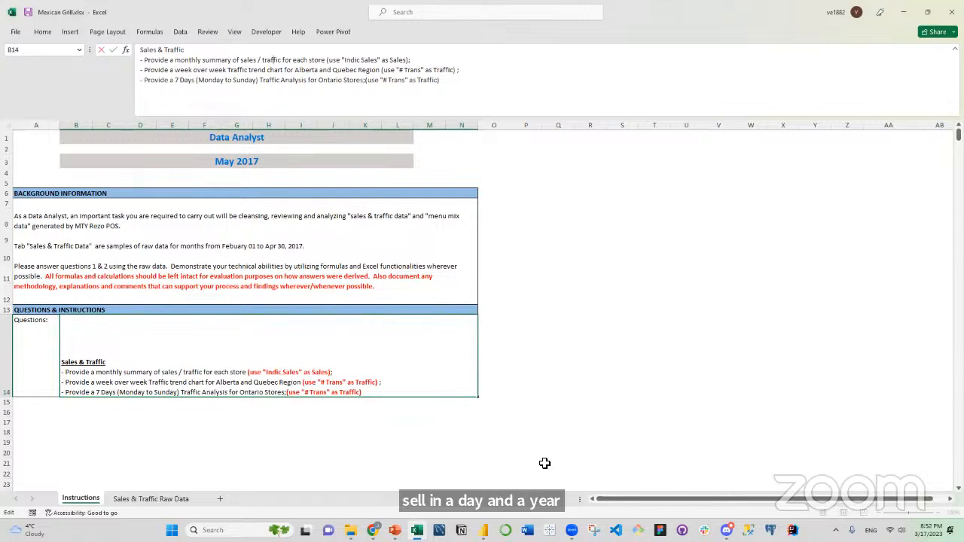
click(527, 394)
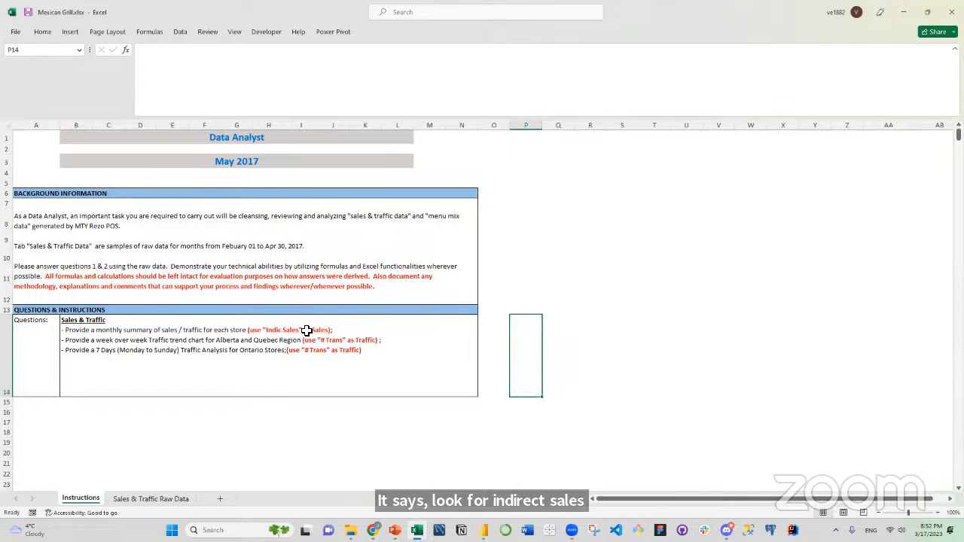
Examine the second question on the week over week traffic trend for the Alberta and Quebec Region and its "# Trans" measure.
double_click(93, 339)
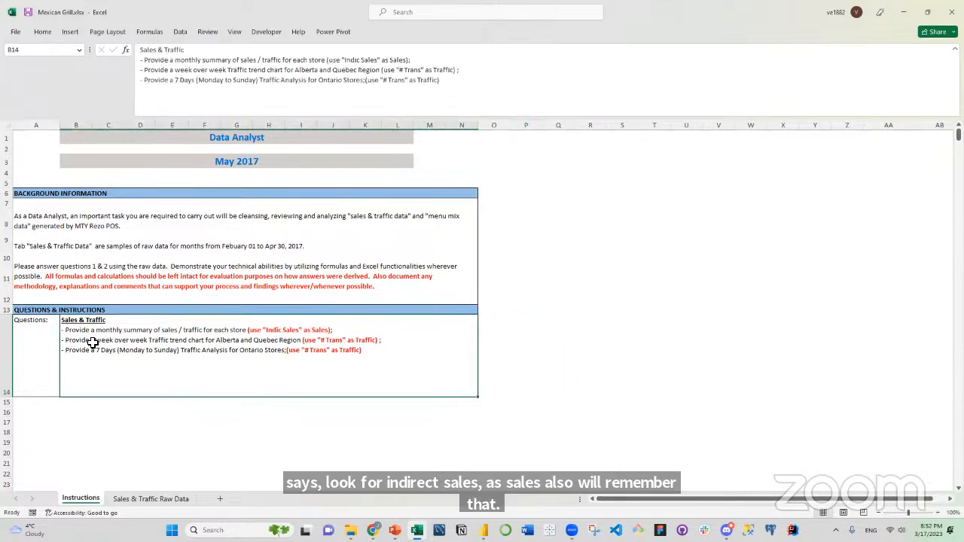
drag(65, 340, 392, 343)
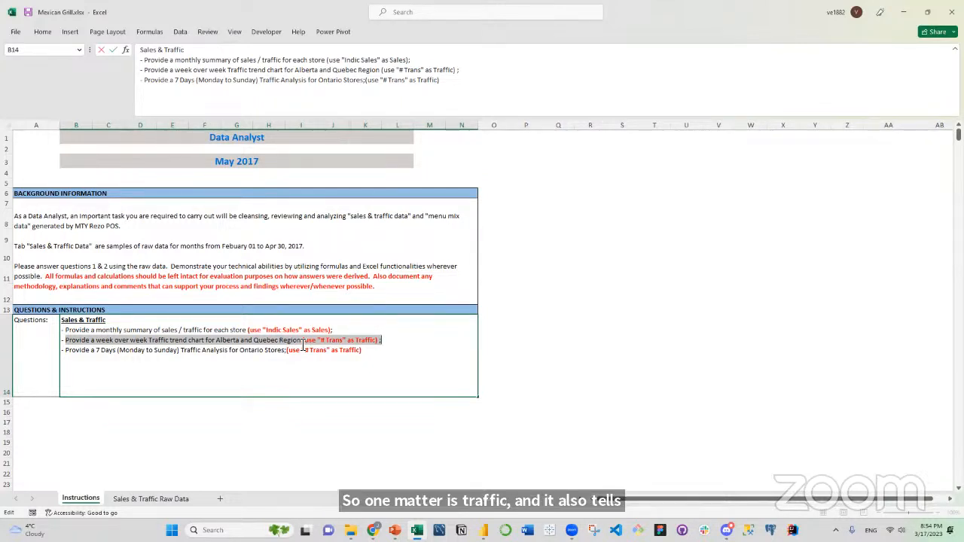
click(329, 340)
drag(330, 341, 327, 340)
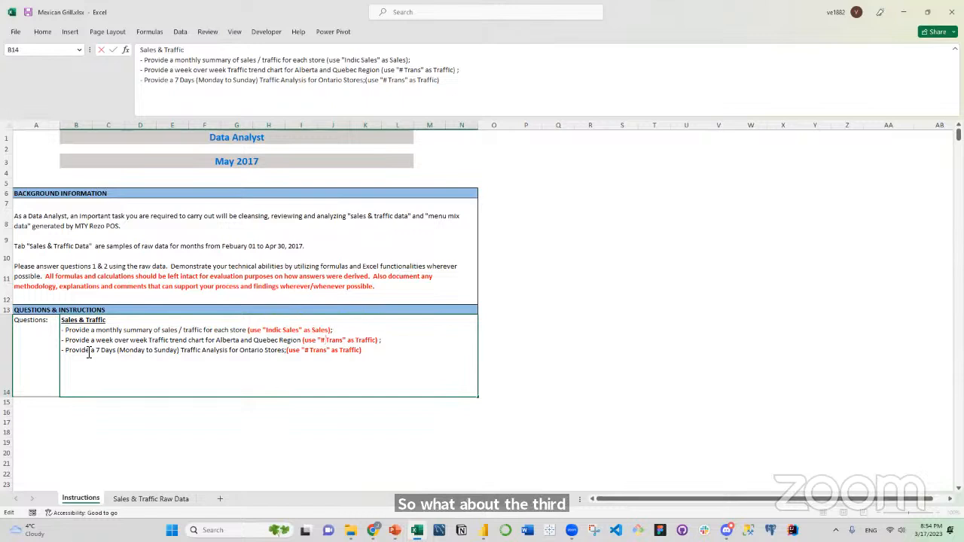
Examine the third question's 7 Days traffic analysis for Ontario stores, comparing its time dimension with the second question's week over week wording.
drag(65, 353, 370, 358)
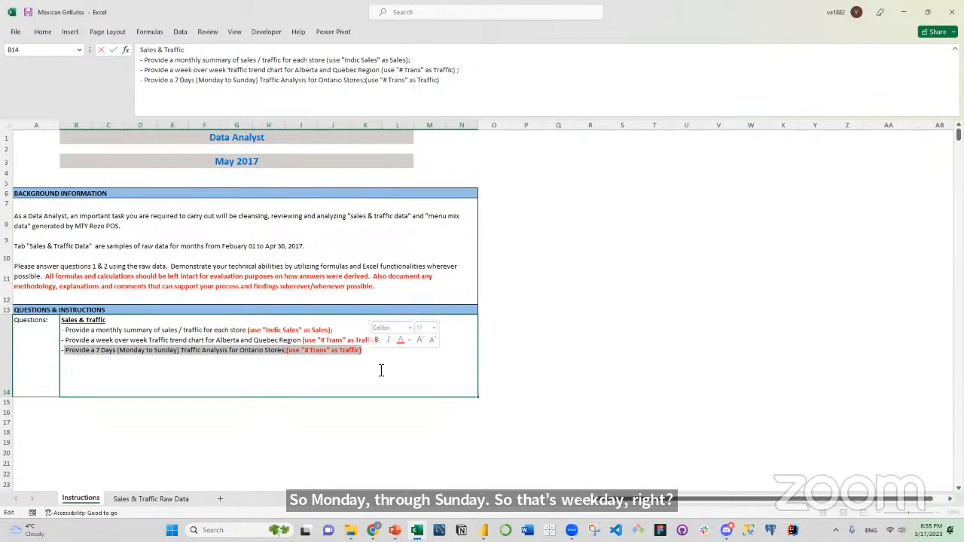
click(117, 340)
drag(97, 340, 148, 339)
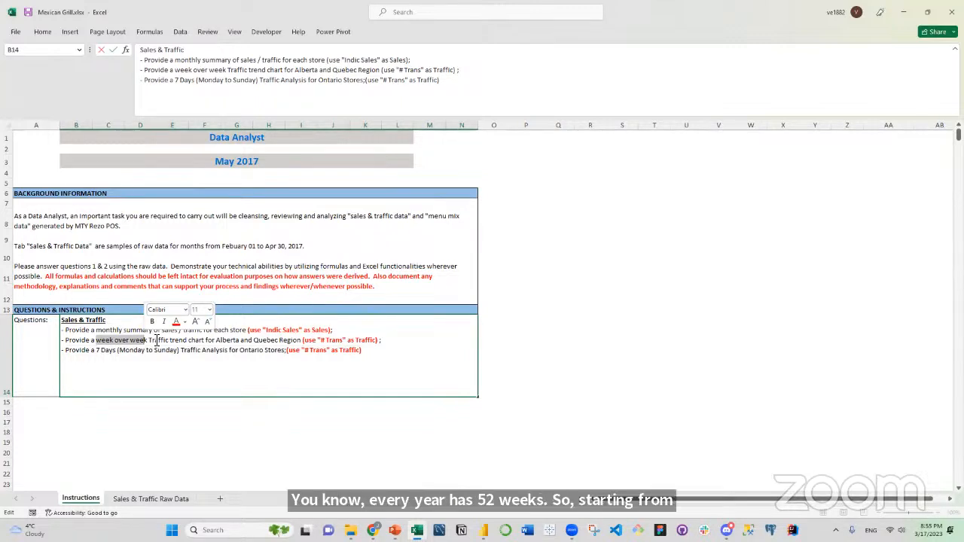
click(144, 351)
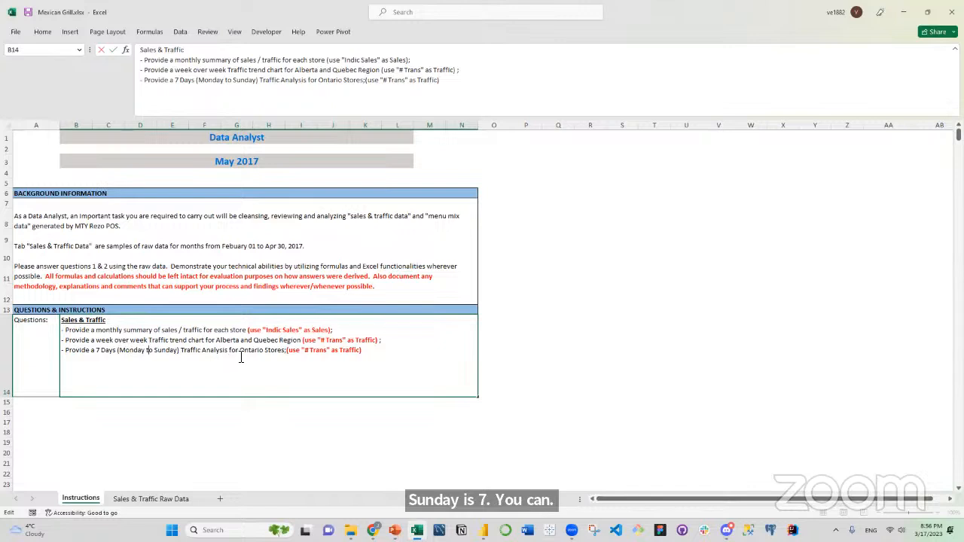
drag(240, 351, 264, 351)
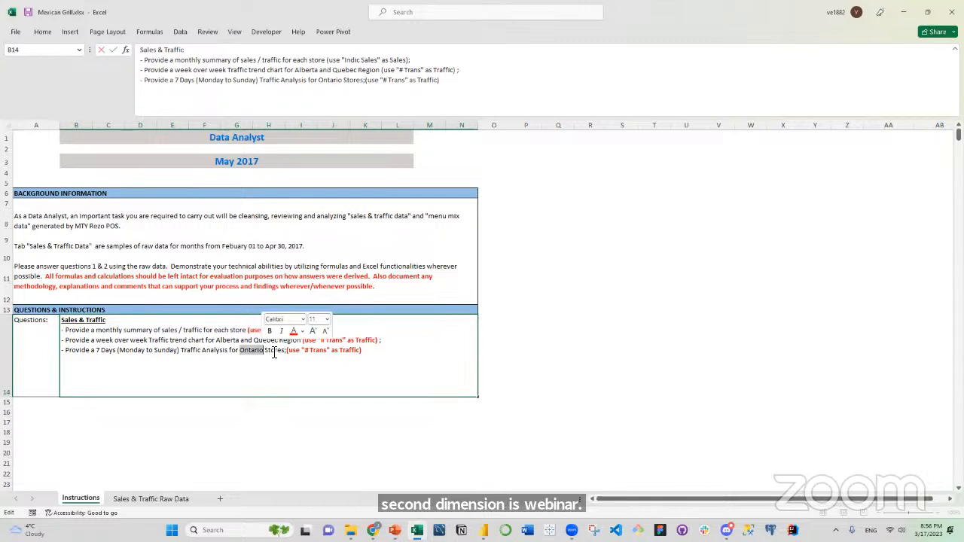
click(275, 354)
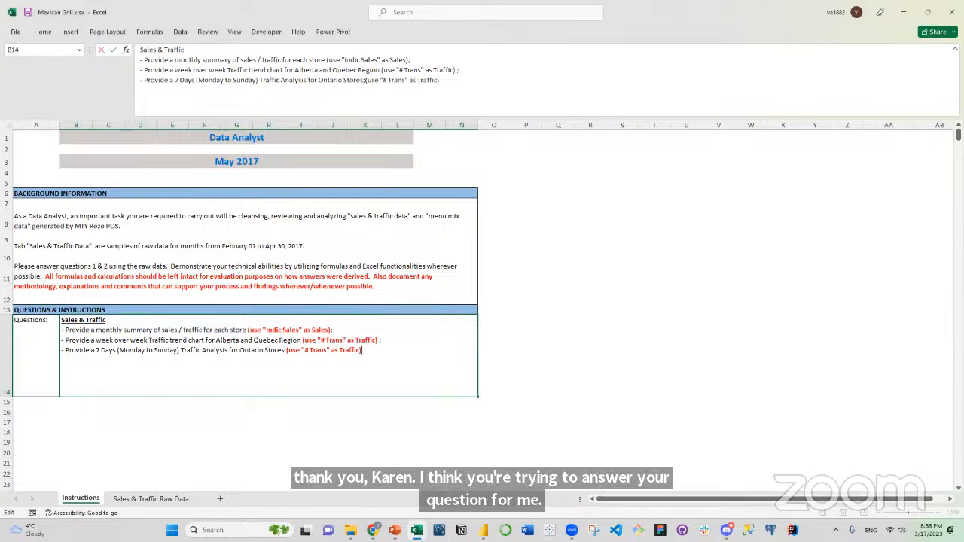
click(565, 298)
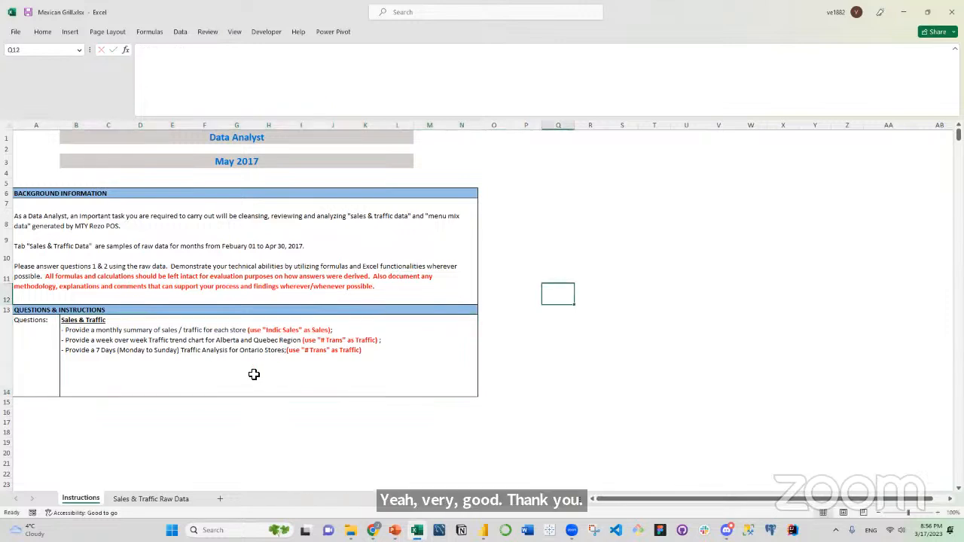
Show the Sales & Traffic Raw Data sheet at 100% zoom and shrink the formula bar to a single line.
click(143, 498)
click(256, 299)
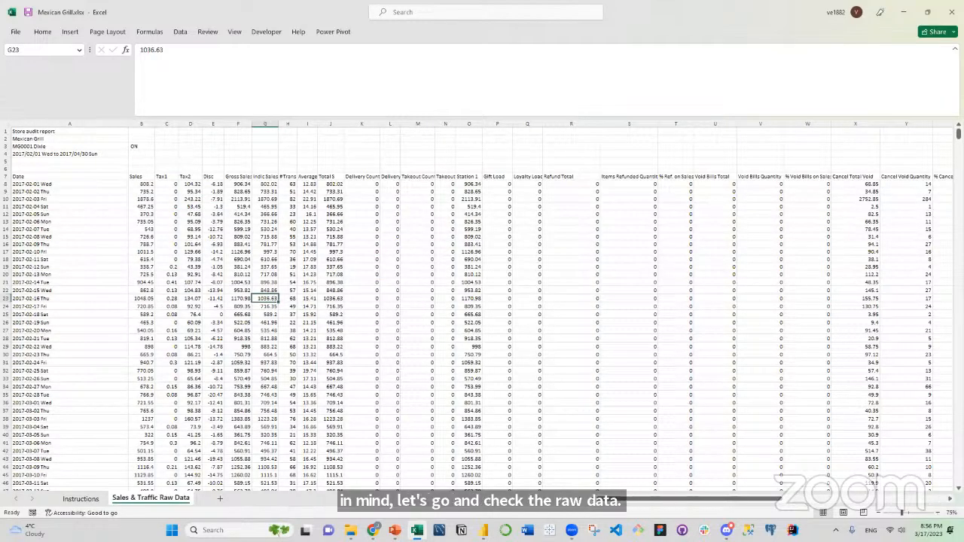
click(951, 513)
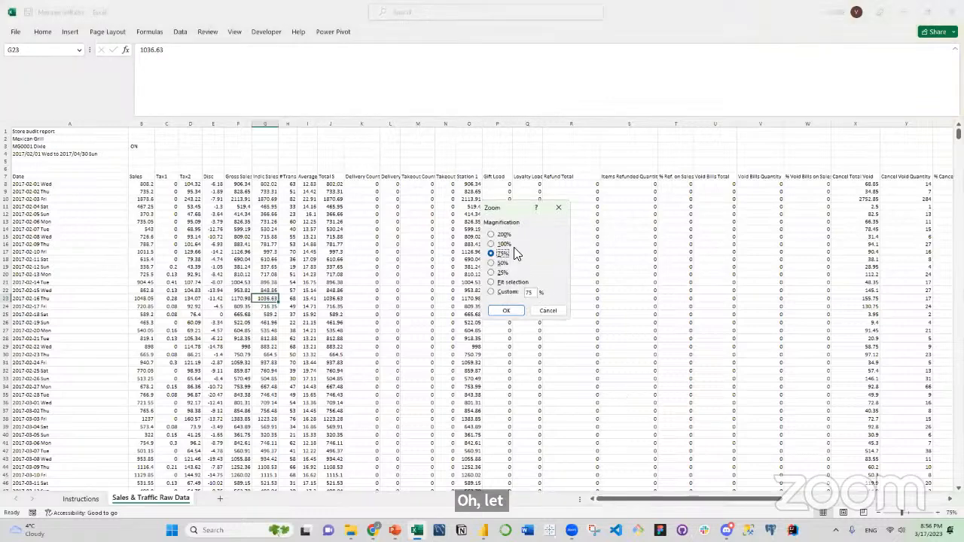
click(503, 245)
click(507, 310)
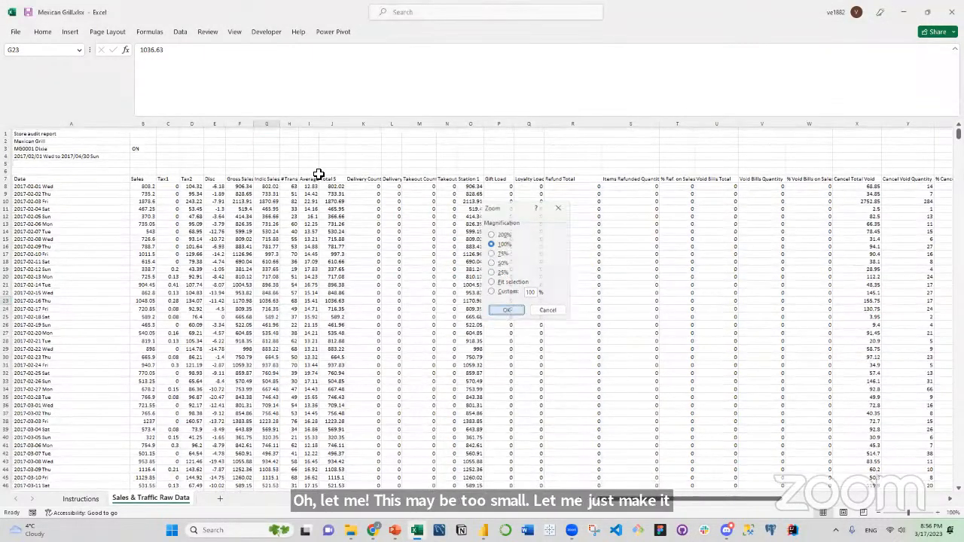
drag(303, 119, 275, 28)
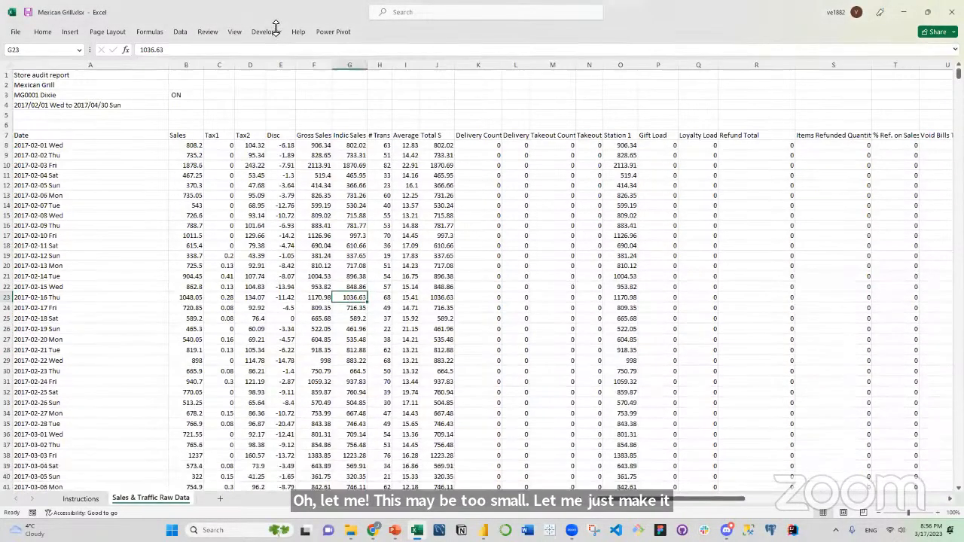
Examine the report title and company name in the first two rows of the raw data.
click(91, 104)
click(73, 75)
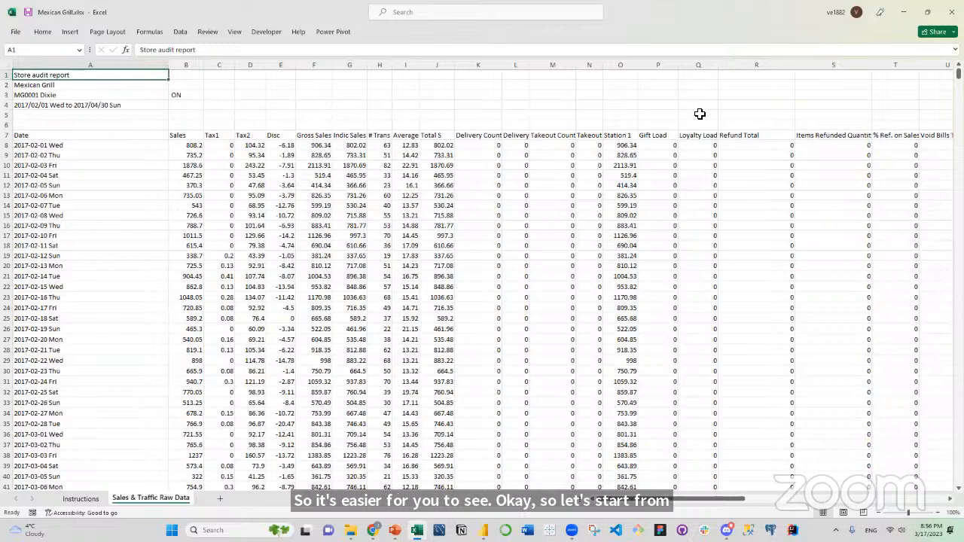
drag(161, 202, 154, 196)
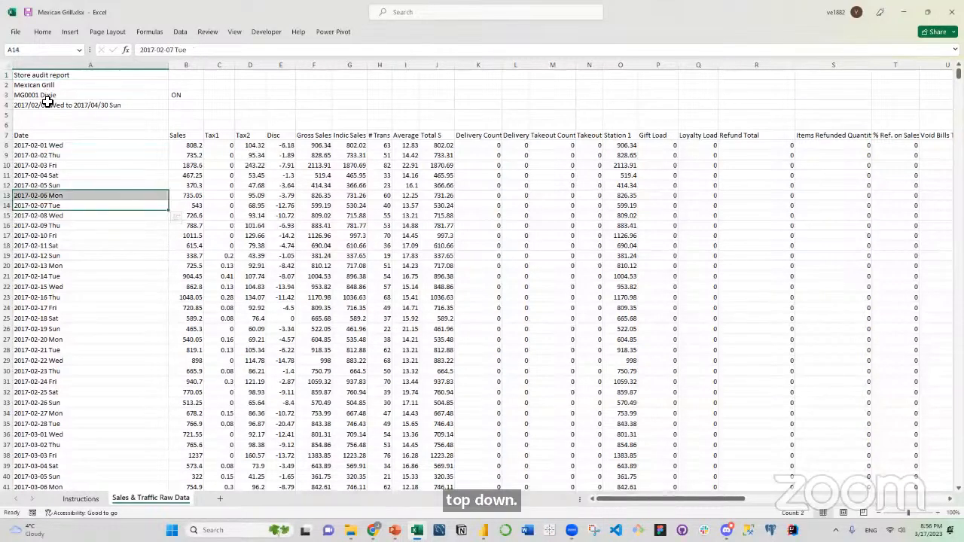
click(53, 75)
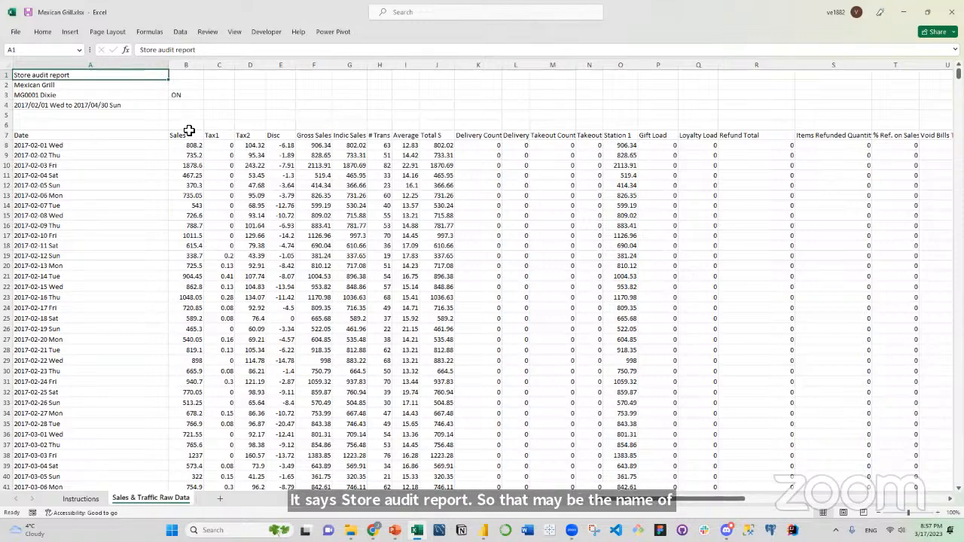
click(87, 85)
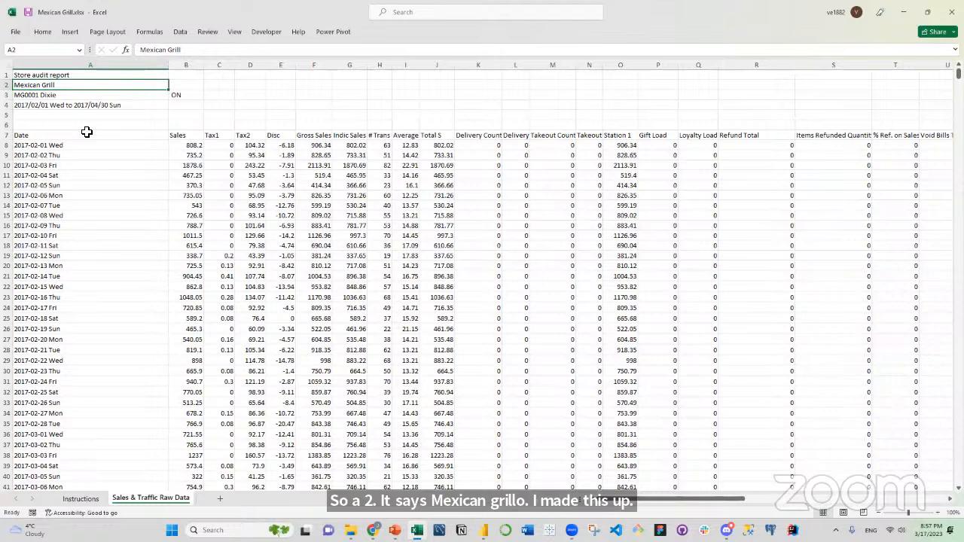
Examine row 3 of the raw data for the store code and location in A3 and the province in B3.
click(48, 95)
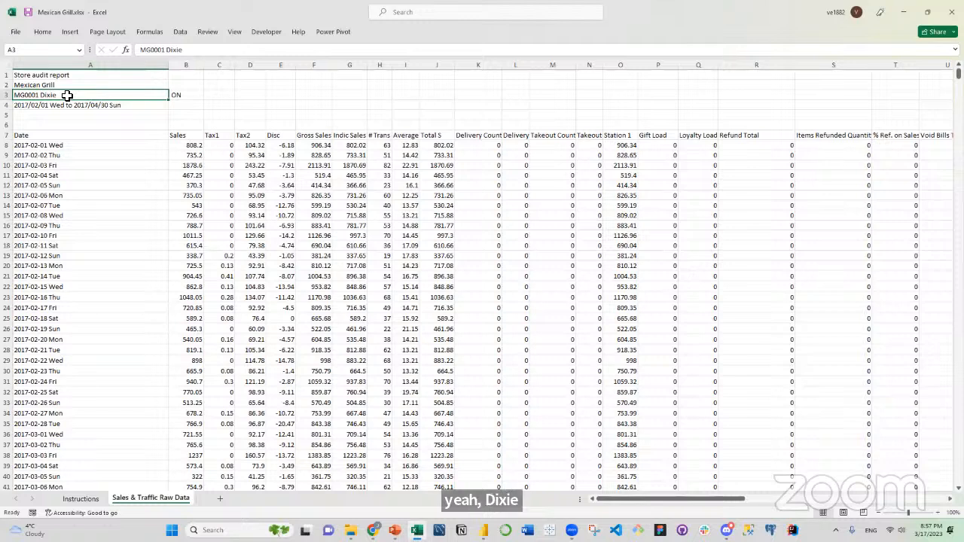
click(45, 102)
click(43, 95)
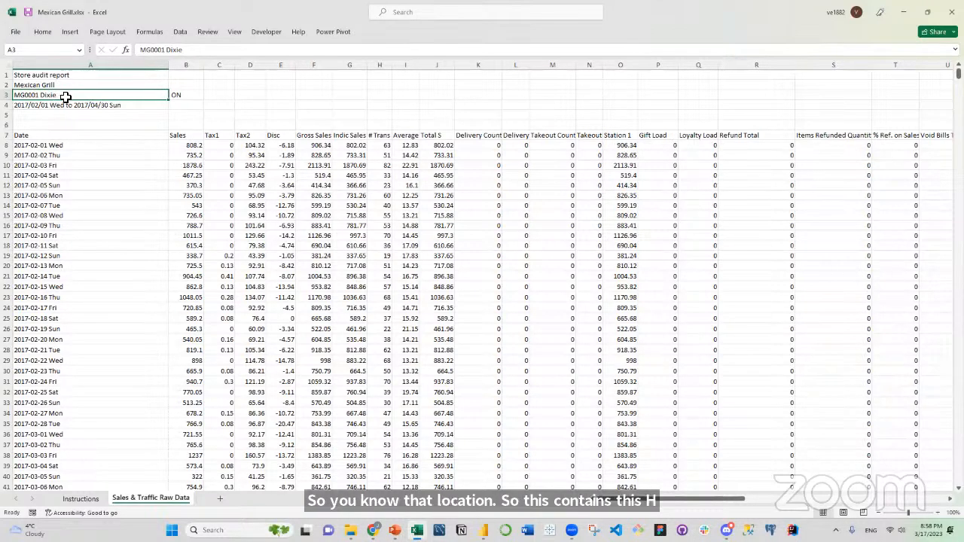
click(185, 96)
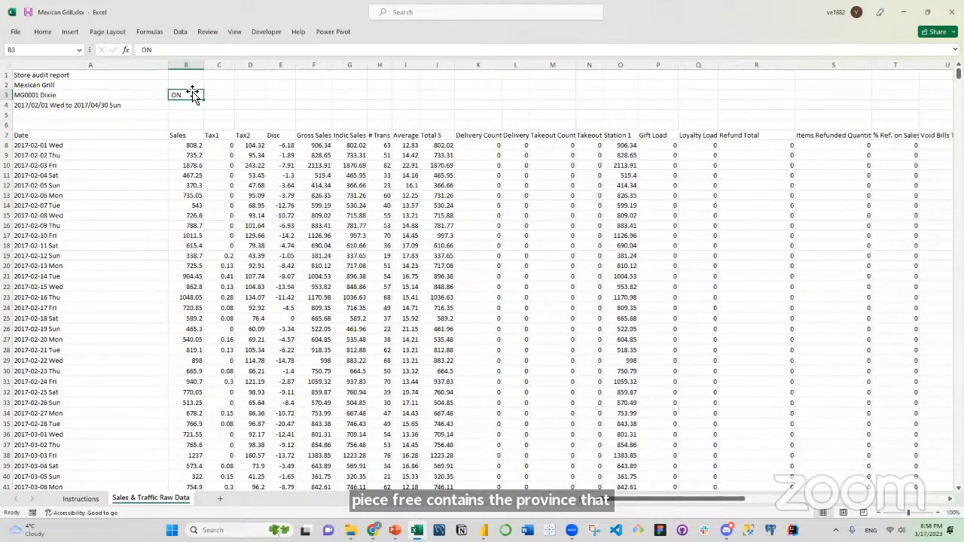
click(135, 110)
drag(111, 95, 192, 93)
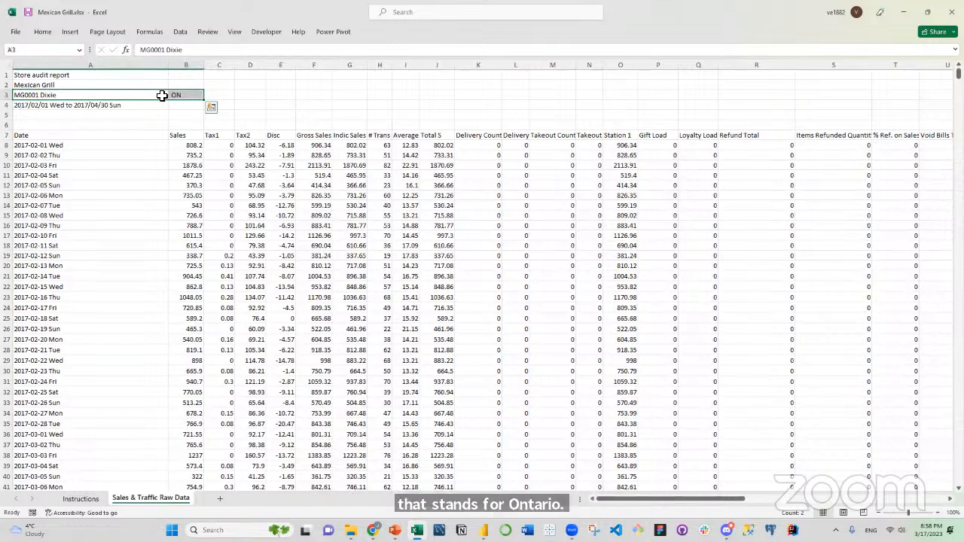
click(184, 95)
click(151, 95)
click(187, 95)
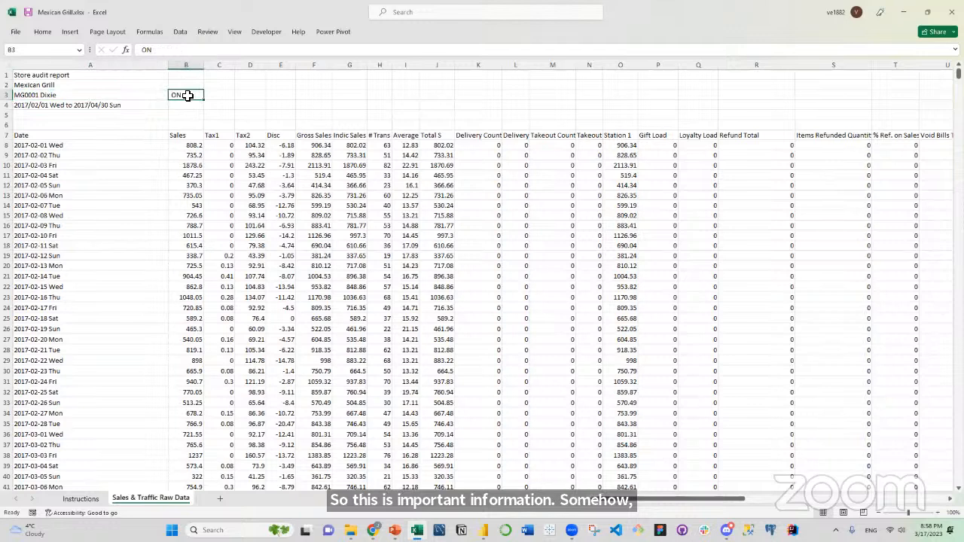
Examine the report's date range in row 4 and the column header row in row 7 of the raw data.
click(111, 104)
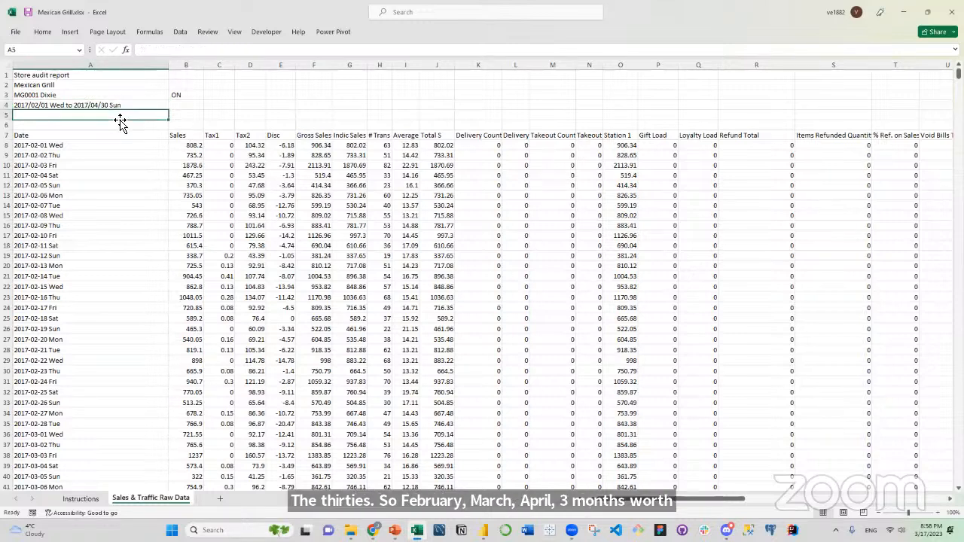
click(159, 145)
click(113, 133)
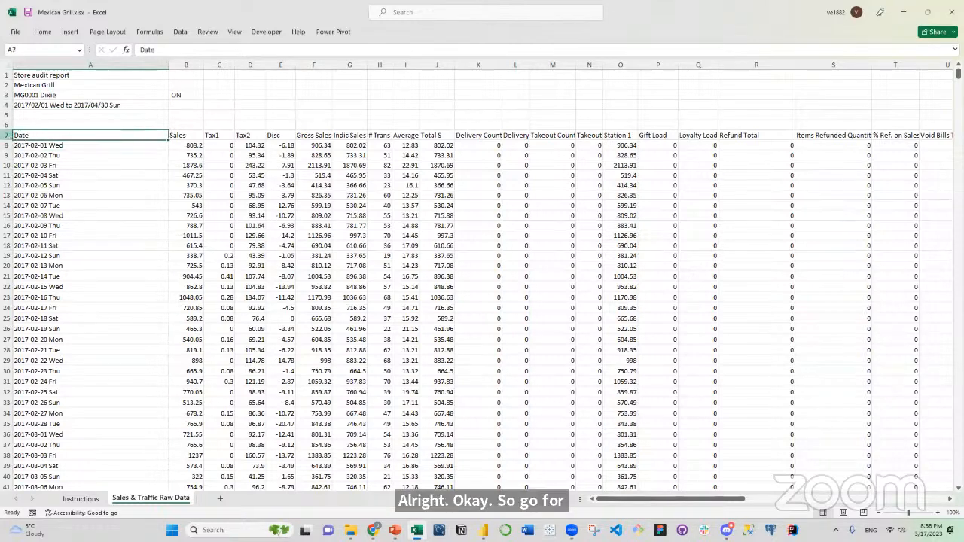
click(9, 136)
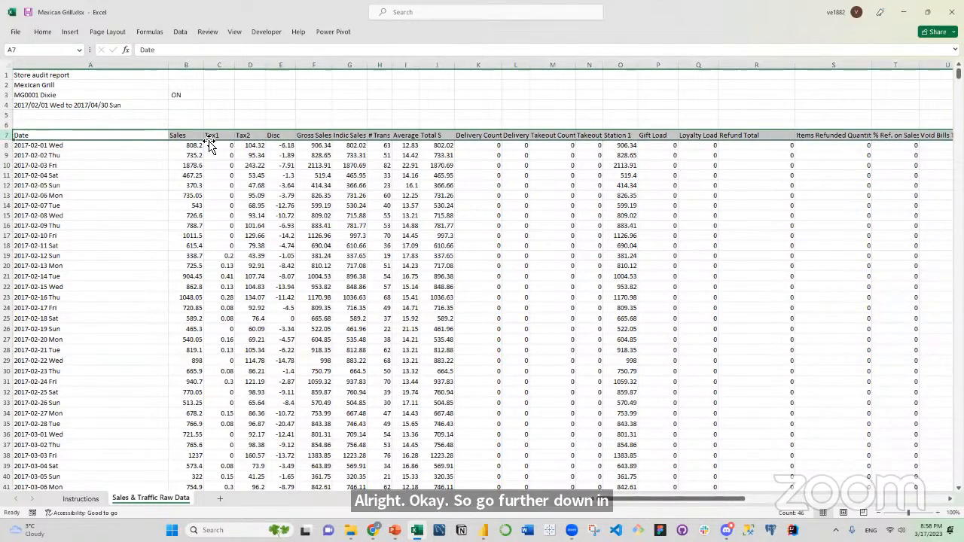
click(125, 143)
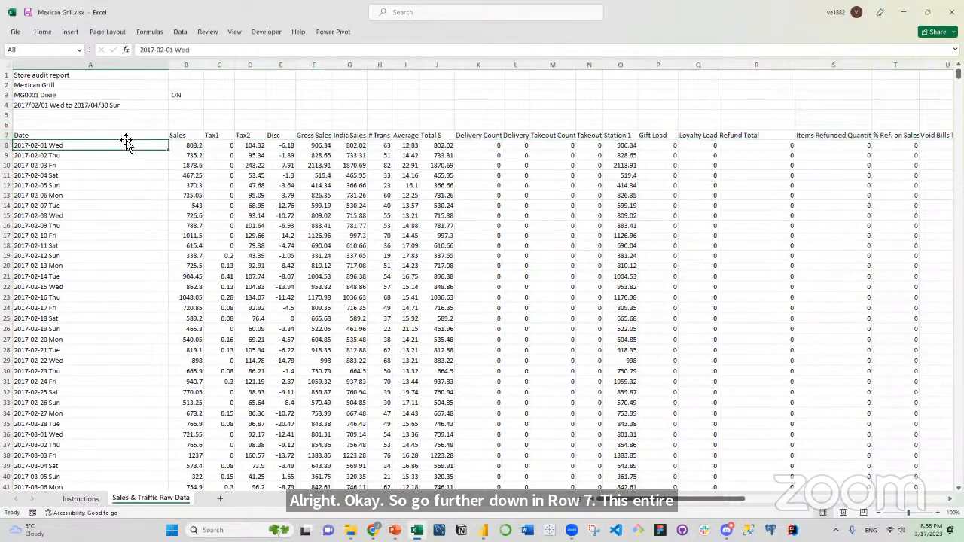
click(132, 134)
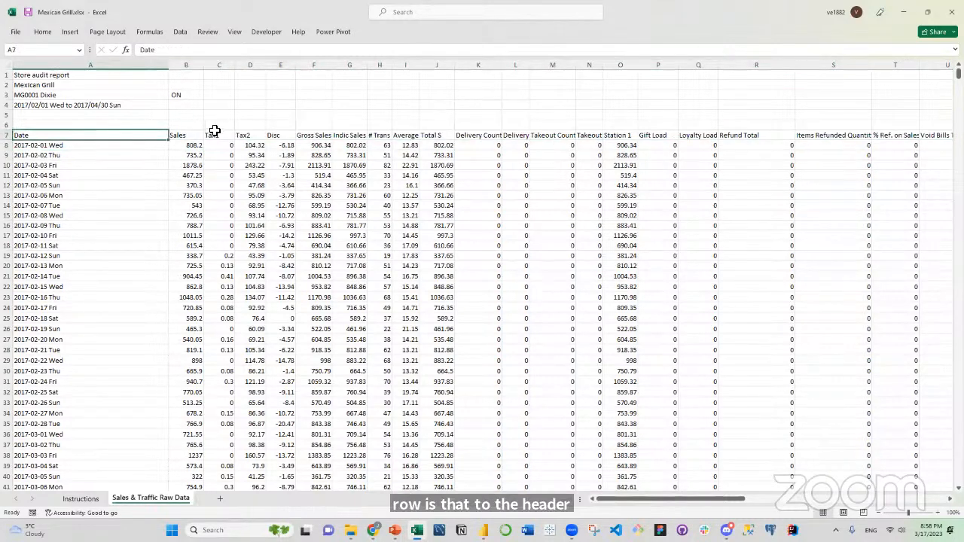
Locate the Indic Sales and # Trans column headers in row 7 as the measures the questions need.
click(361, 135)
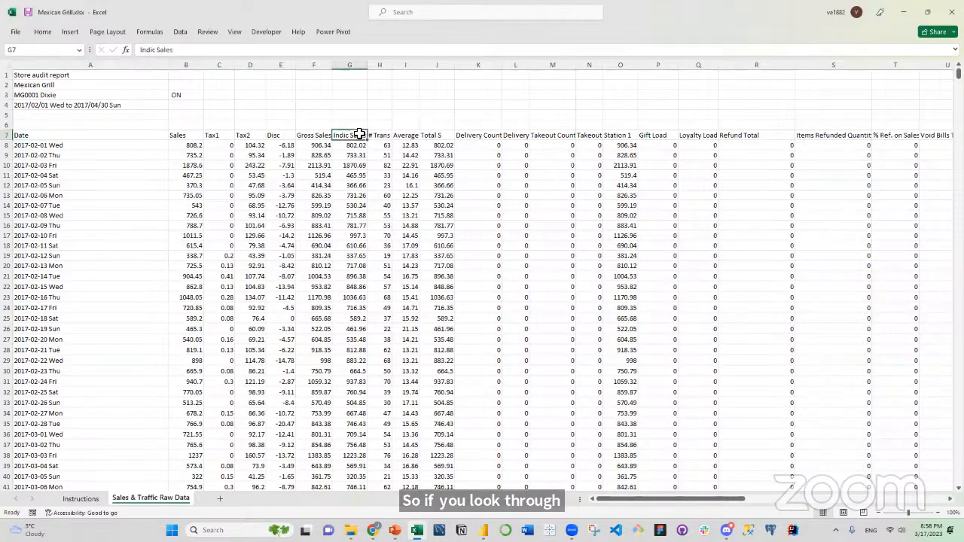
click(388, 135)
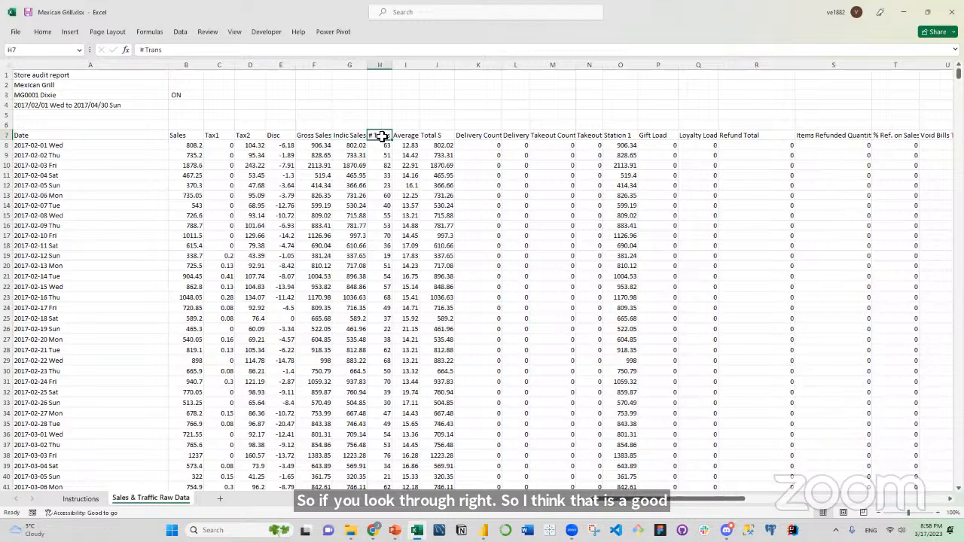
click(356, 135)
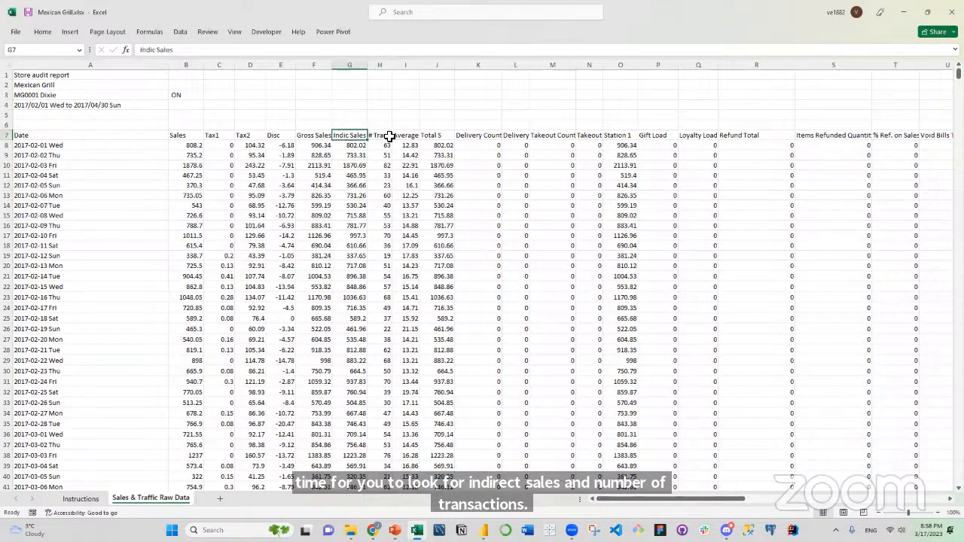
click(388, 137)
click(362, 136)
click(381, 136)
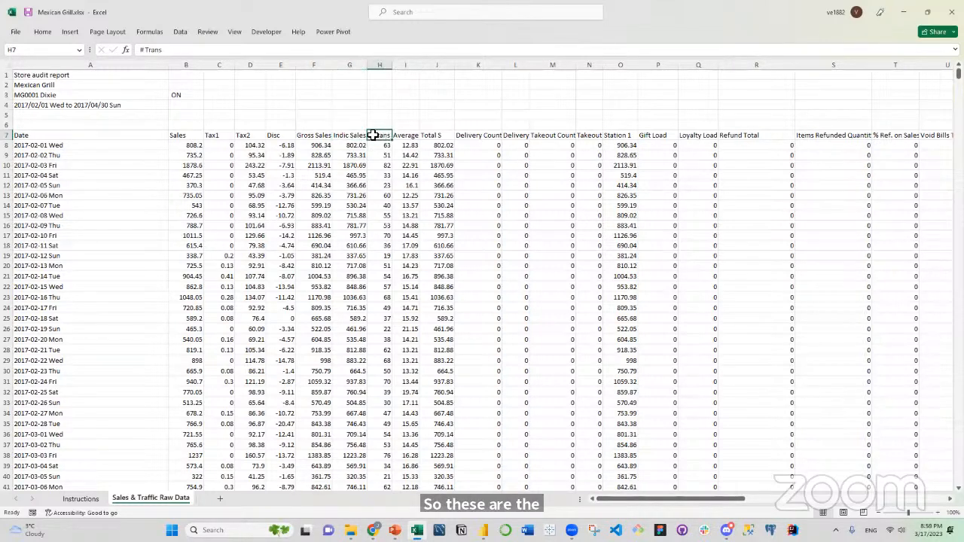
click(354, 136)
click(382, 136)
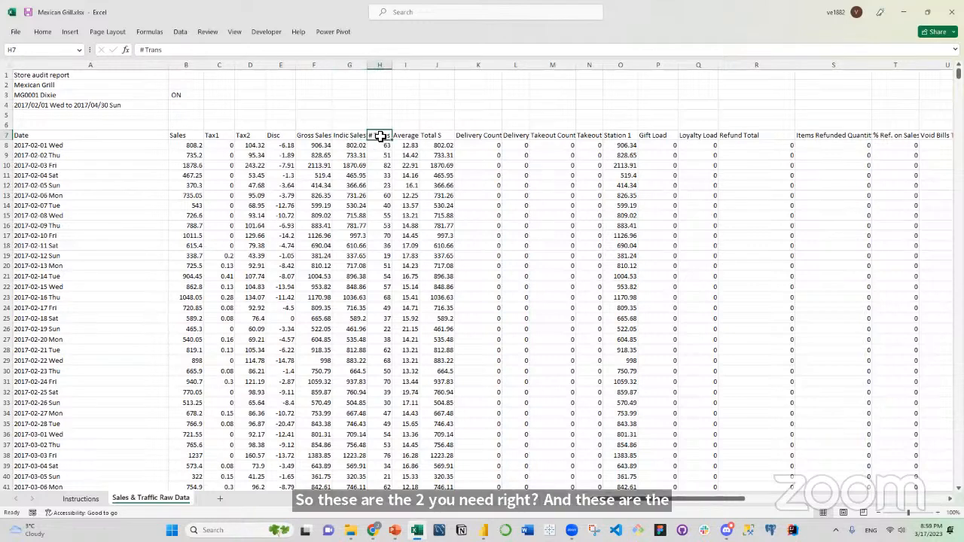
Examine the first day's record in row 8: the date, Indic Sales, # Trans and Average per transaction.
click(66, 145)
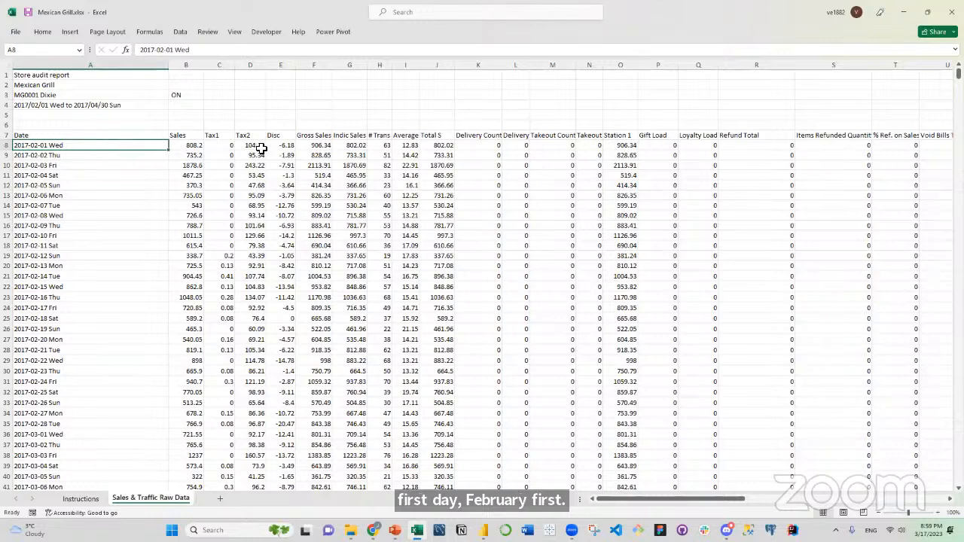
drag(353, 146, 383, 146)
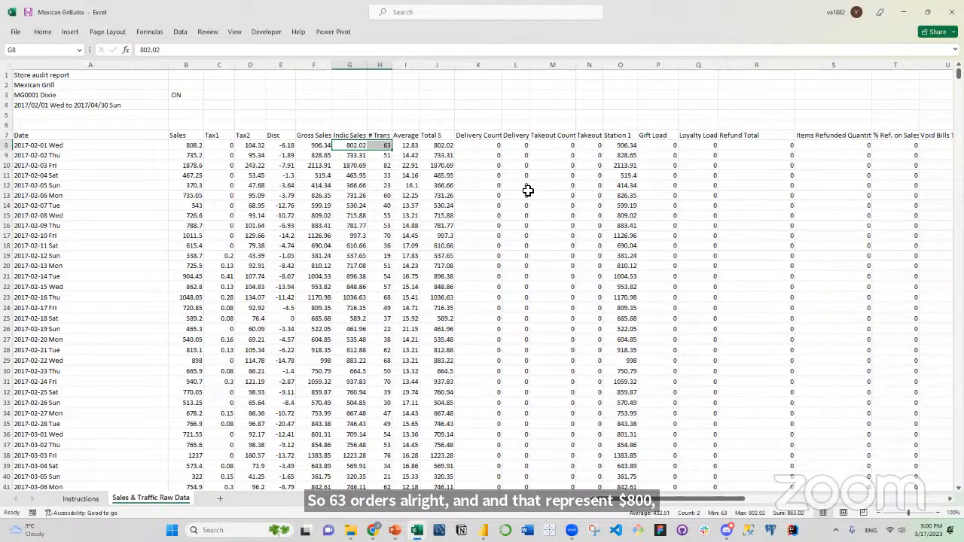
click(405, 145)
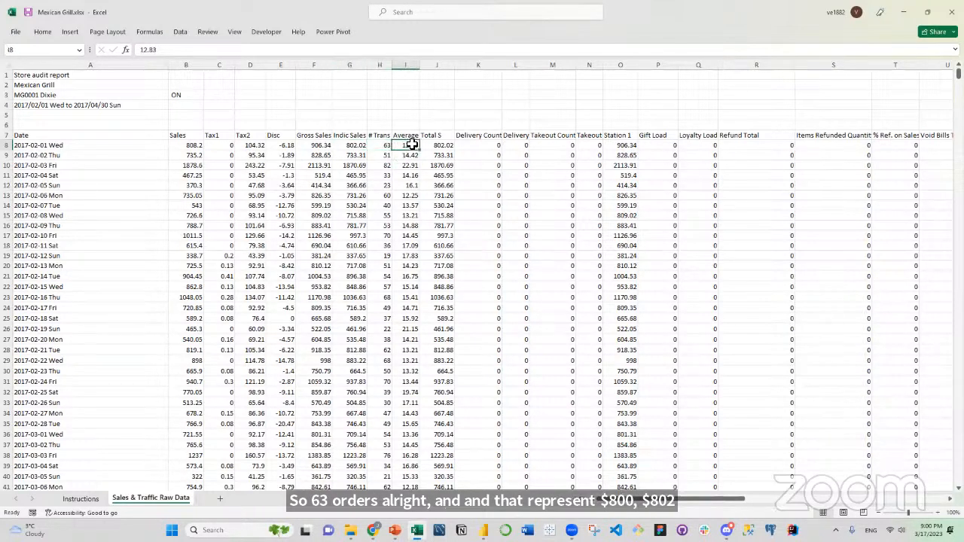
click(363, 144)
click(379, 144)
click(410, 145)
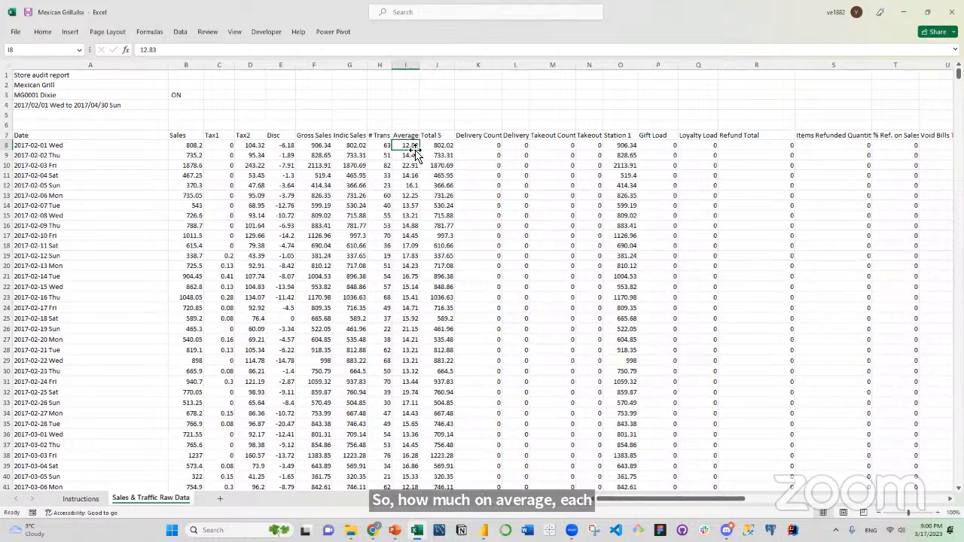
Compare the Average values down column I across the first store's days and relate them to the dates.
click(416, 166)
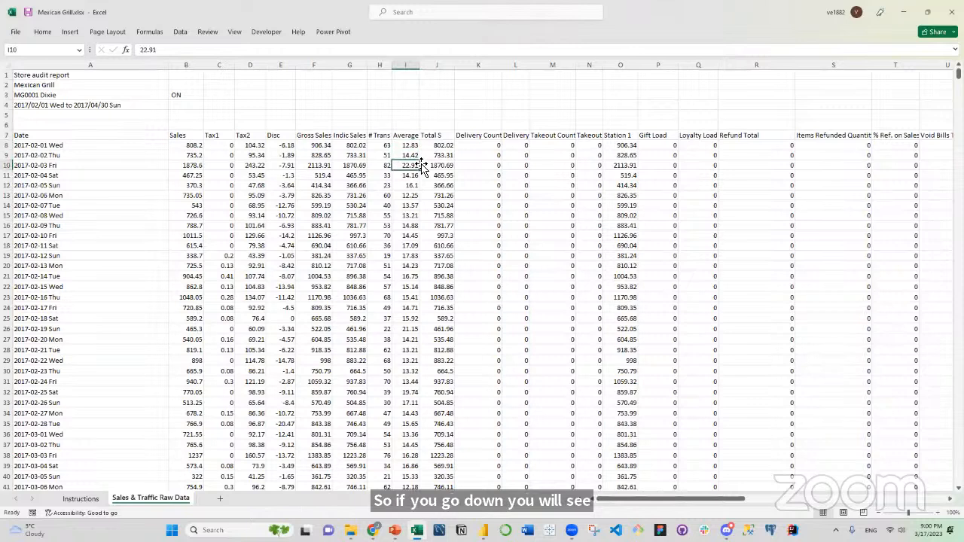
click(411, 394)
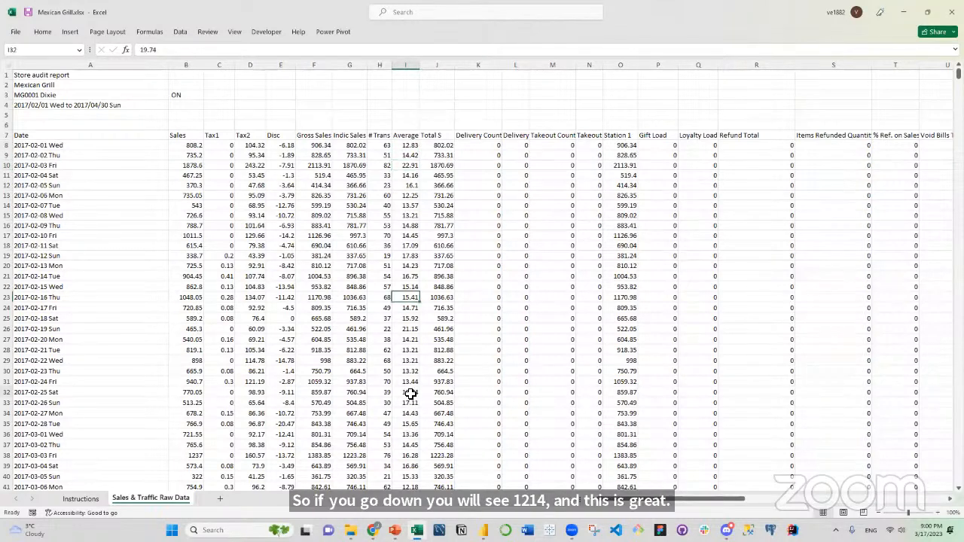
click(411, 163)
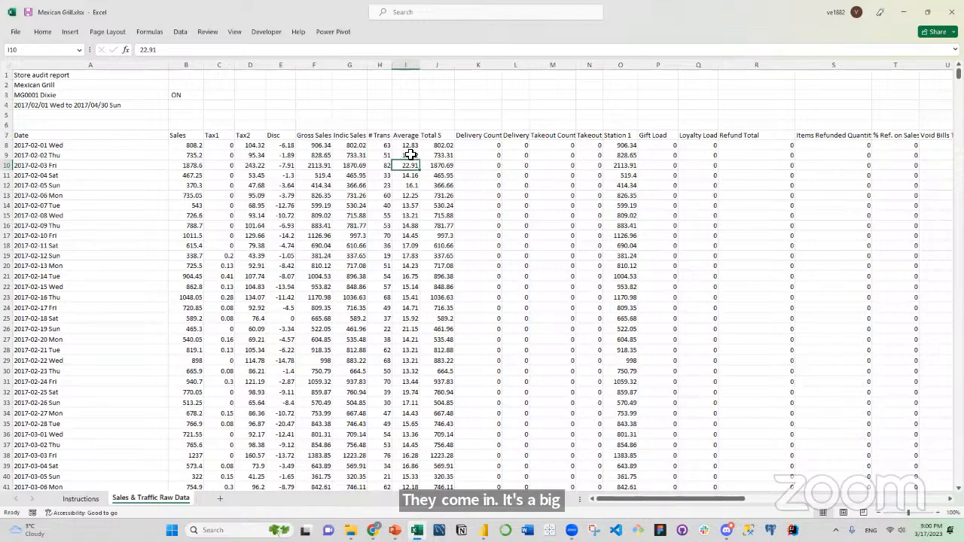
click(118, 174)
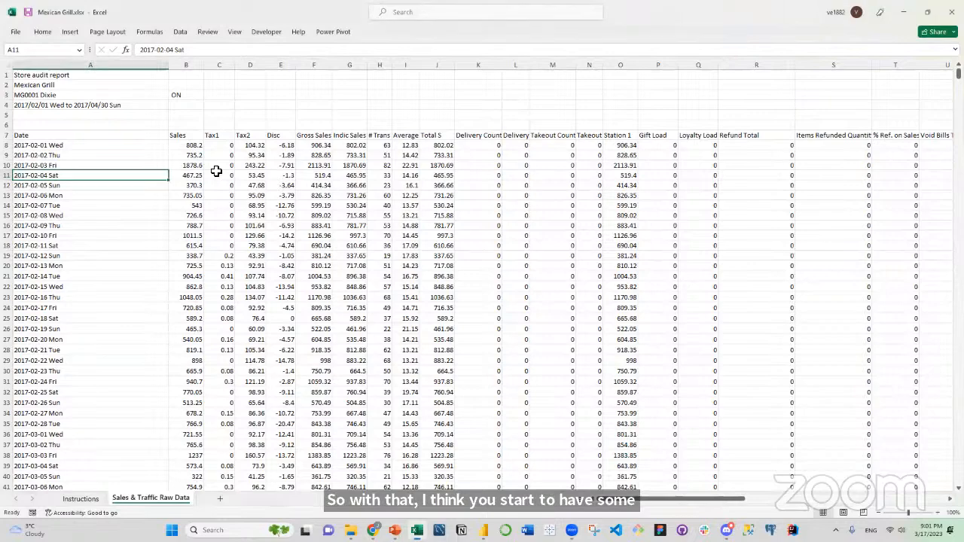
click(103, 147)
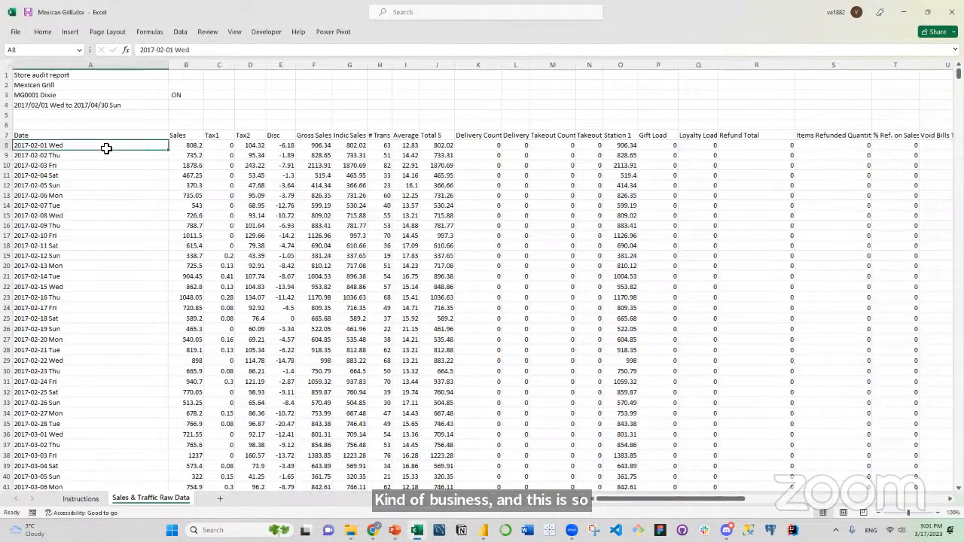
Examine the end of the first store's table, from the last date in row 96 to the total in row 97.
scroll(130, 165, down, 13)
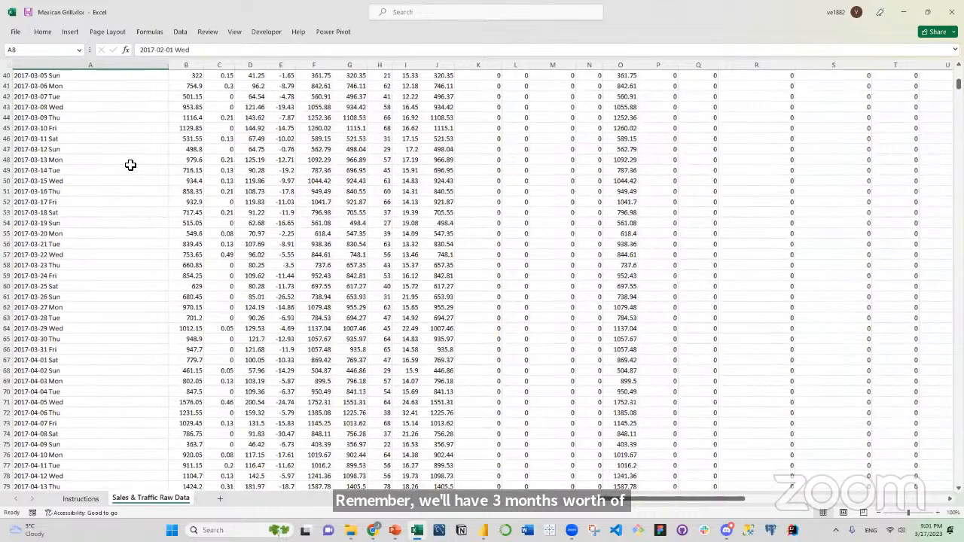
scroll(130, 165, down, 10)
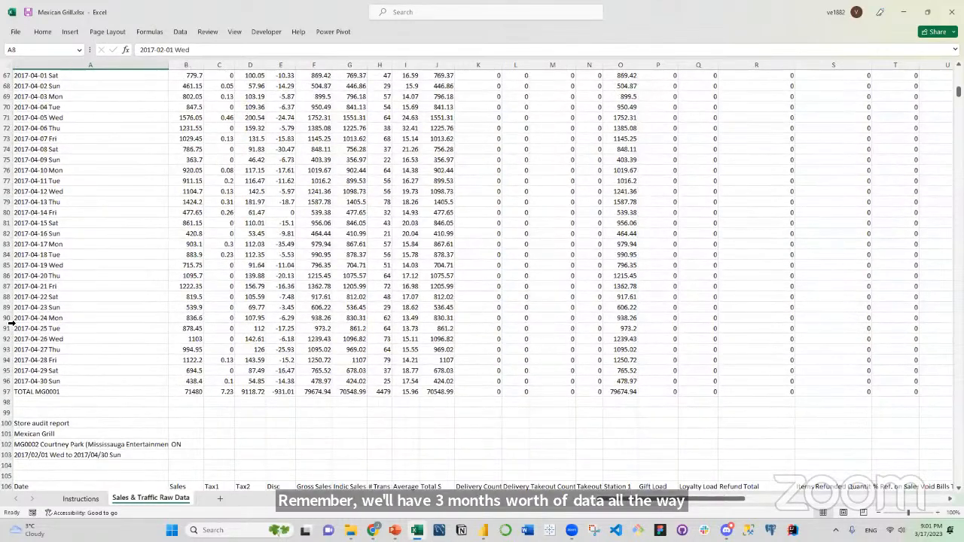
scroll(11, 321, down, 1)
click(11, 320)
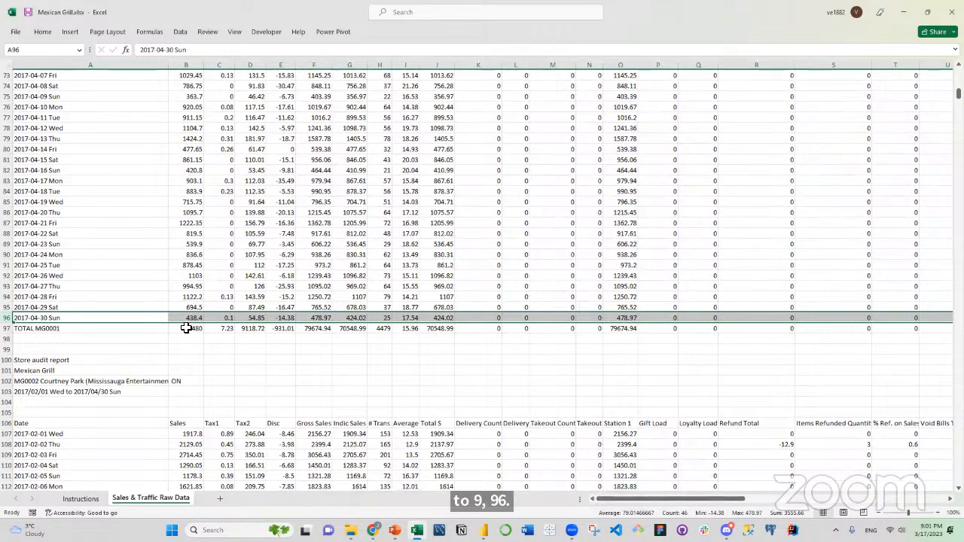
click(186, 332)
click(108, 331)
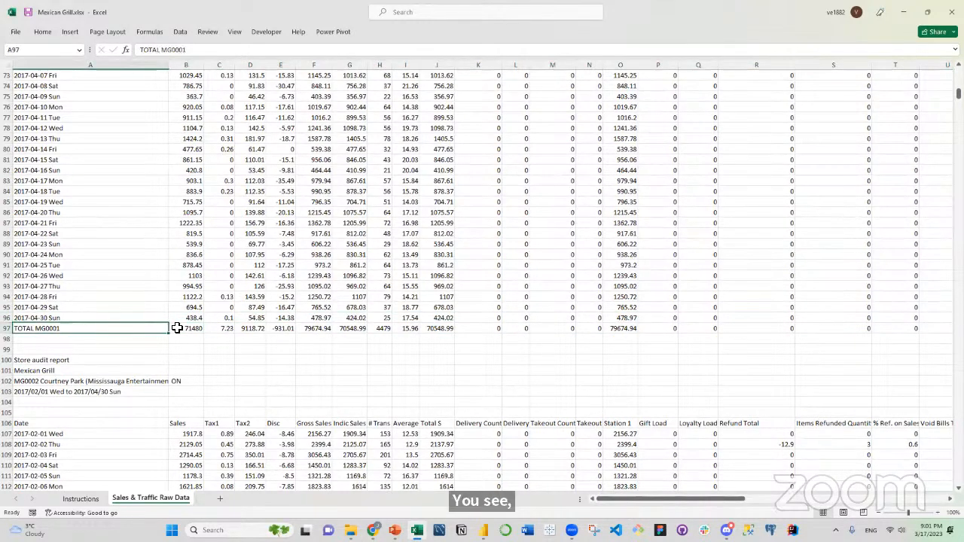
click(194, 329)
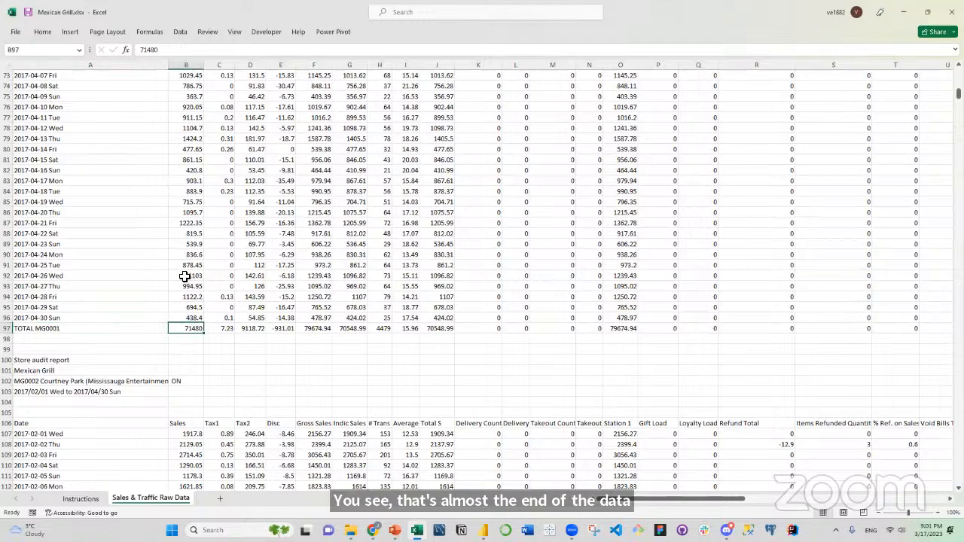
Examine the second store's header block in rows 100 to 103: report title, store, province and date range.
scroll(93, 279, down, 4)
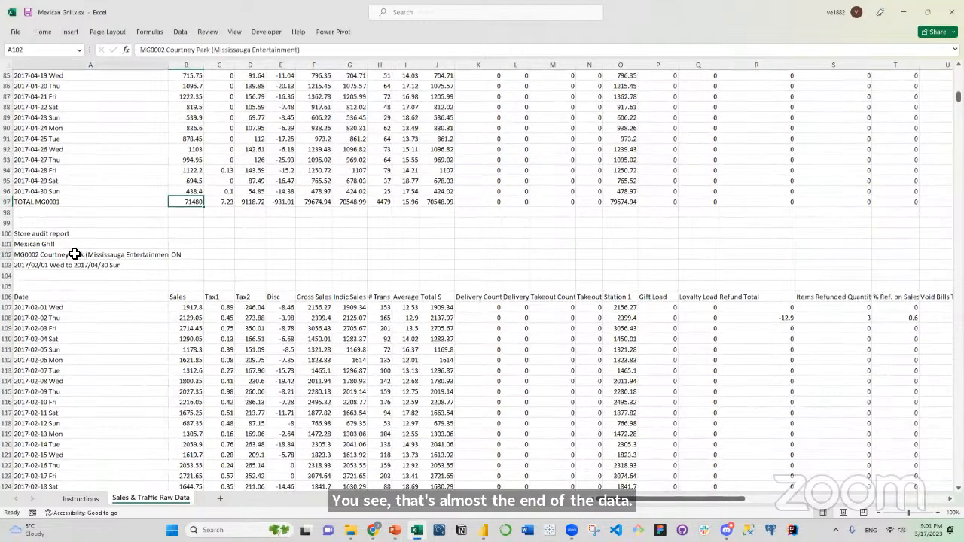
click(71, 254)
click(68, 235)
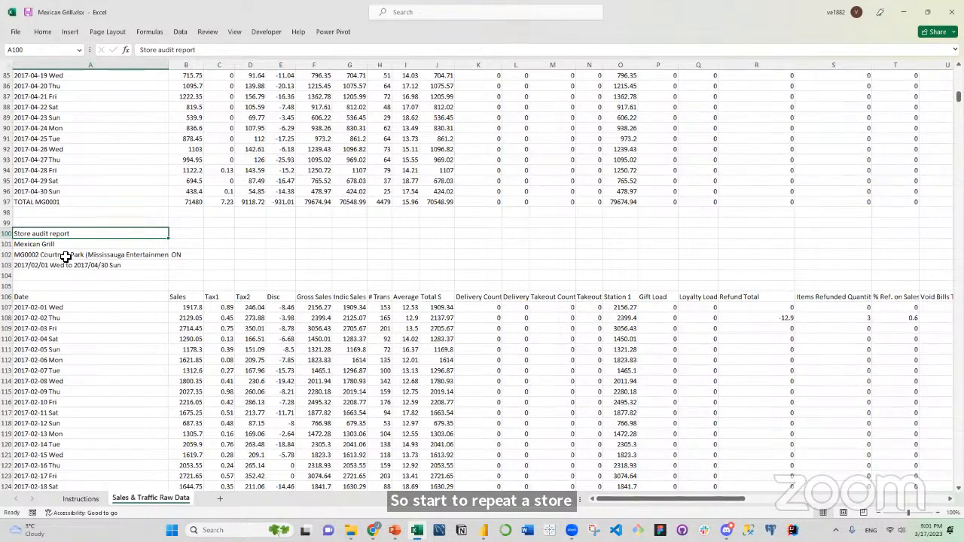
click(66, 256)
click(188, 254)
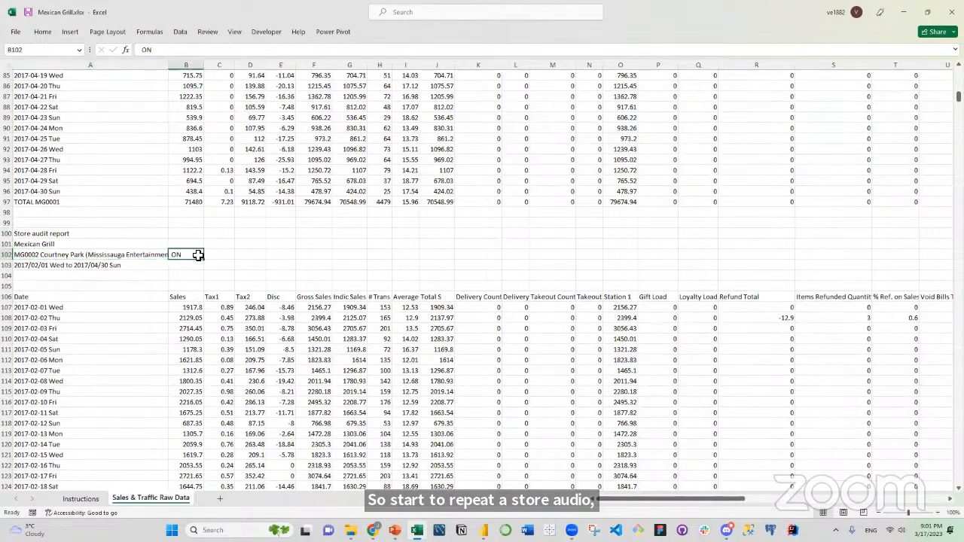
click(159, 262)
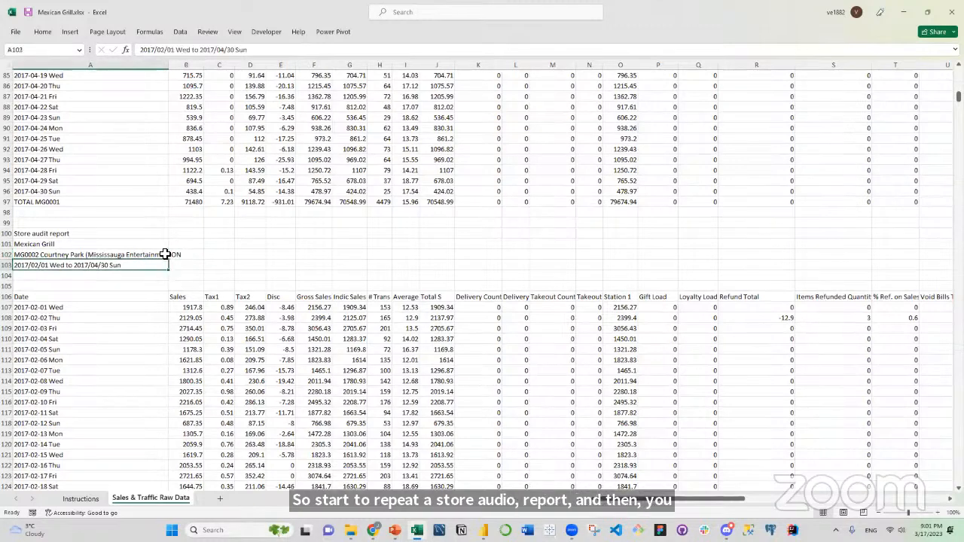
Examine the second store's daily rows and the repeated column header row 106.
scroll(177, 249, down, 3)
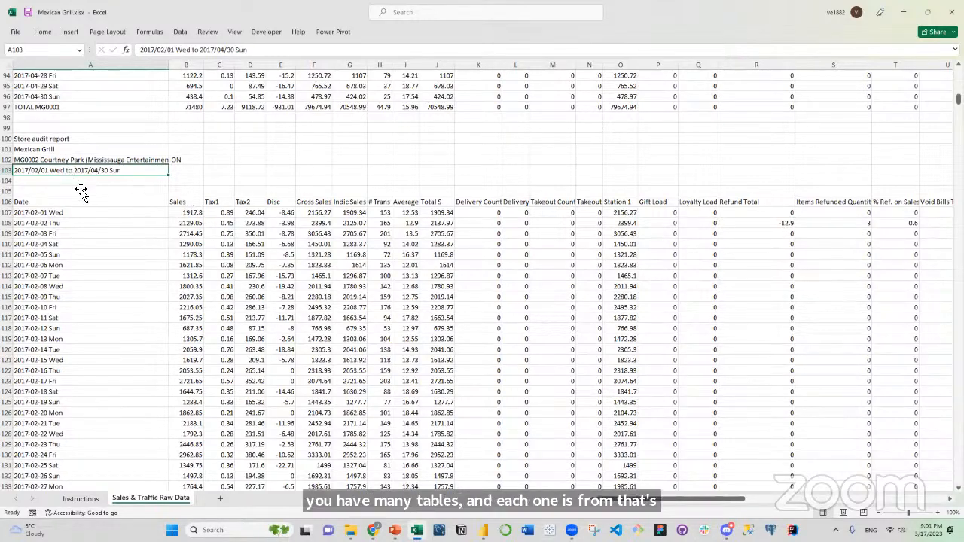
scroll(81, 192, down, 5)
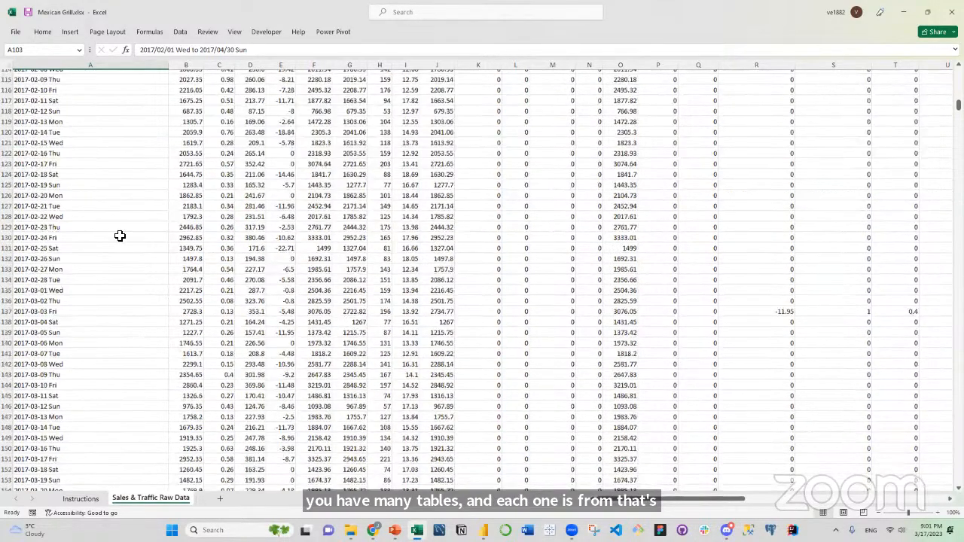
scroll(95, 209, up, 7)
click(130, 260)
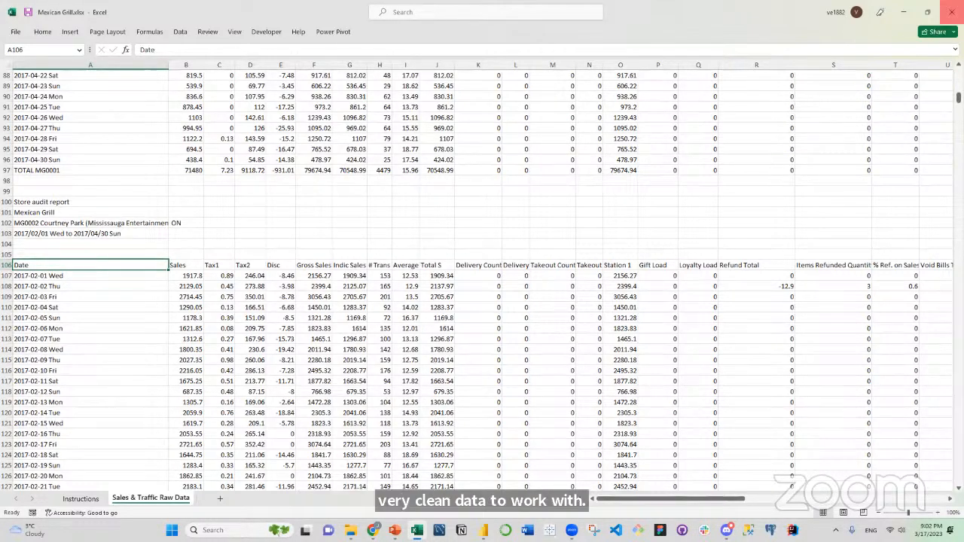
Close the Mexican Grill workbook without saving changes and switch to the blank Power BI Desktop report.
click(953, 13)
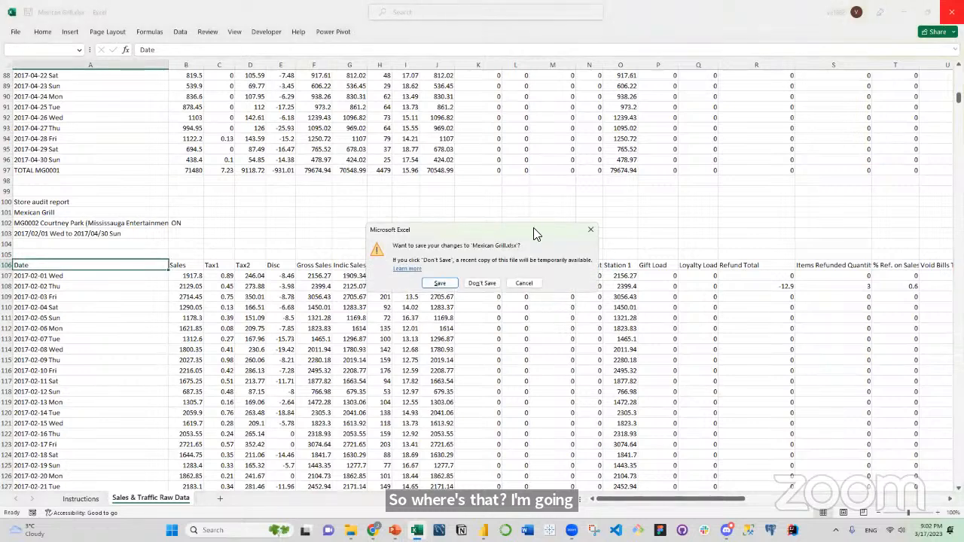
click(489, 285)
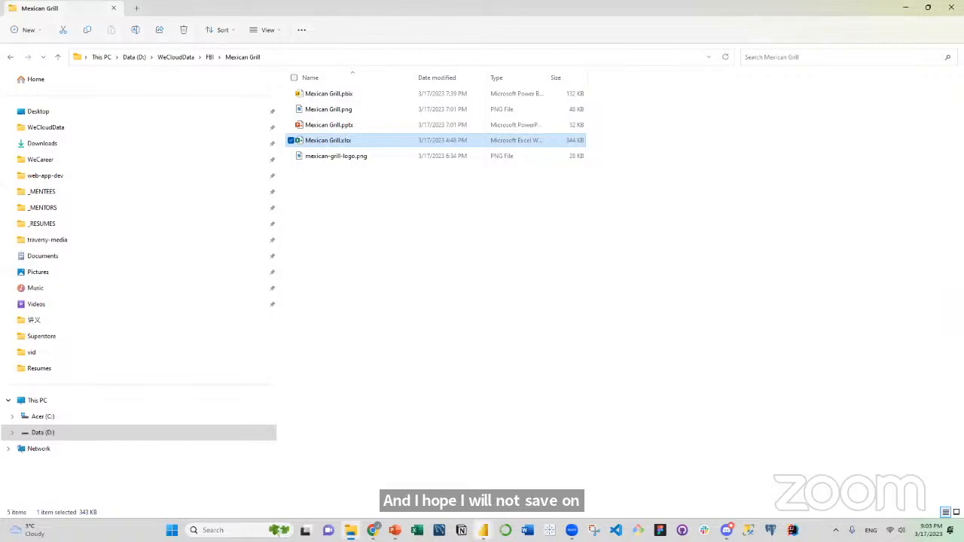
mouse_move(485, 529)
click(507, 493)
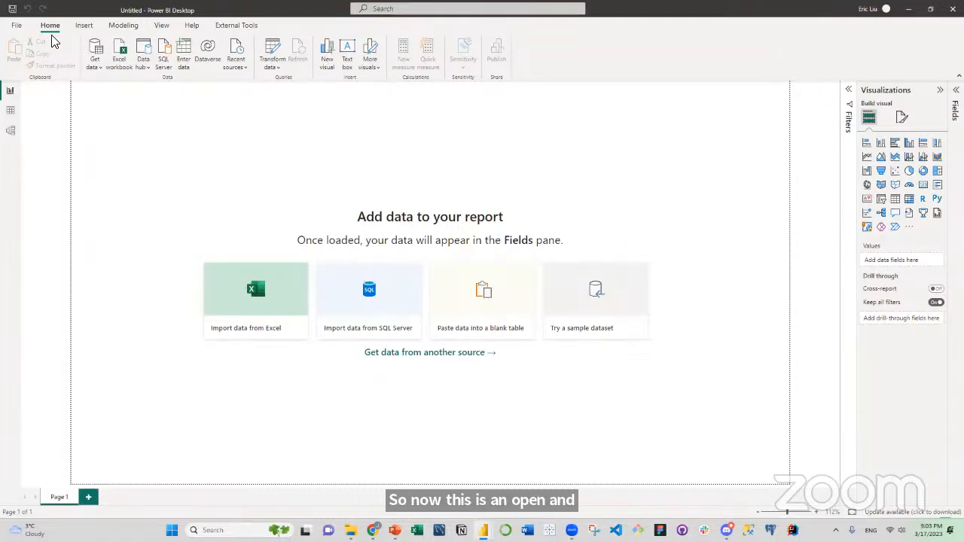
Save the blank report as "Mexican Grill - Practice.pbix" in the Mexican Grill folder.
click(16, 25)
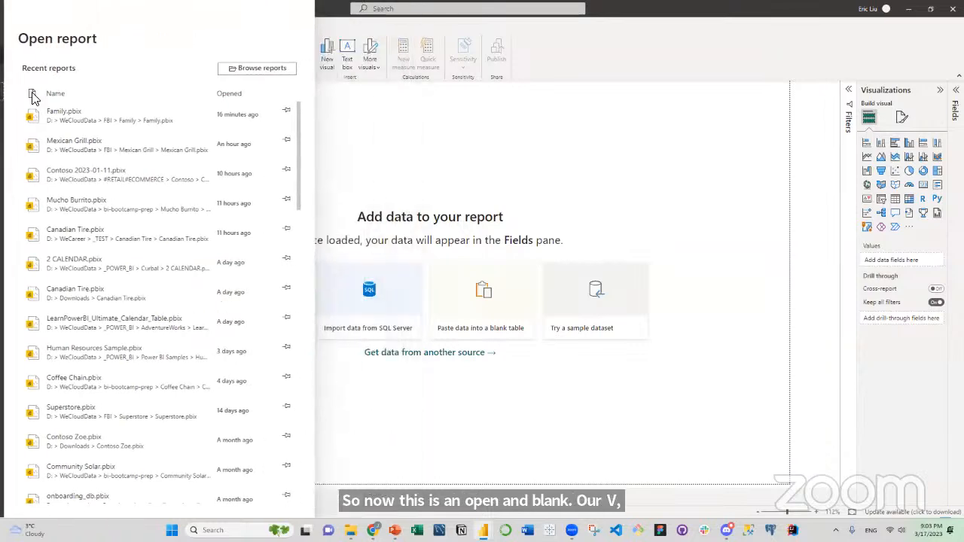
click(34, 96)
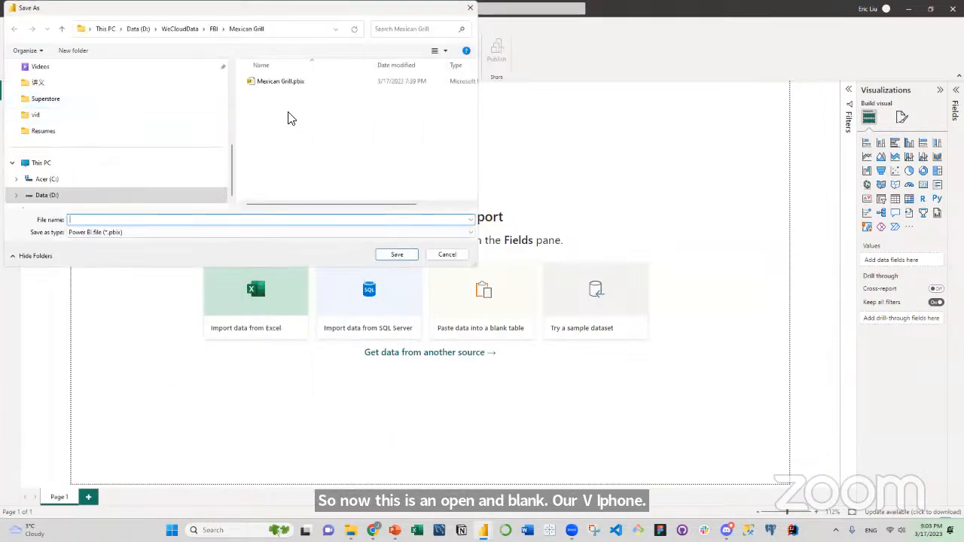
click(285, 83)
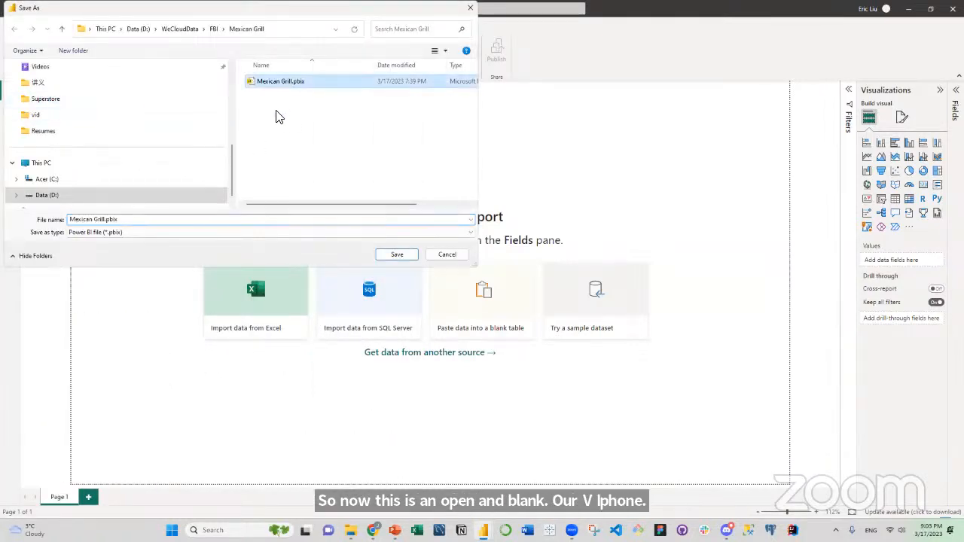
click(103, 220)
click(103, 220)
click(851, 7)
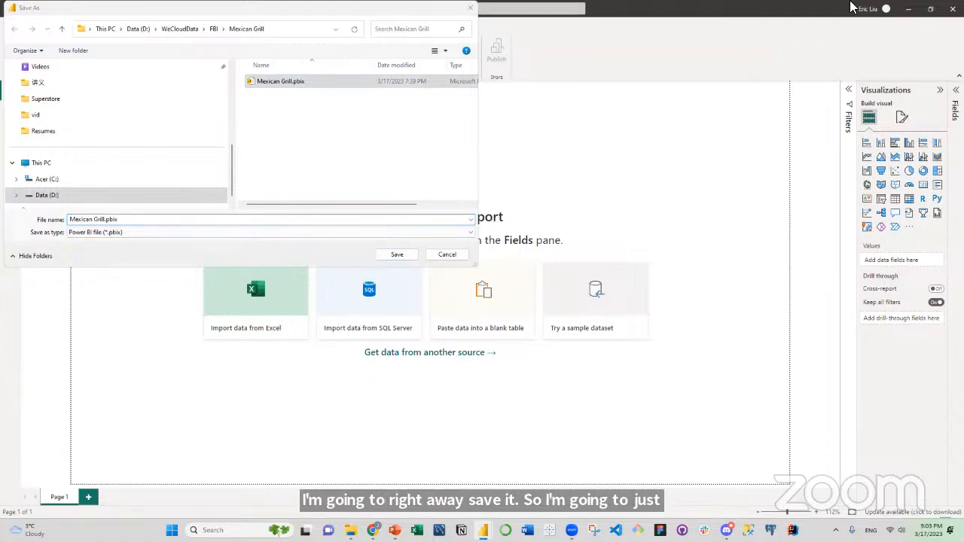
click(535, 54)
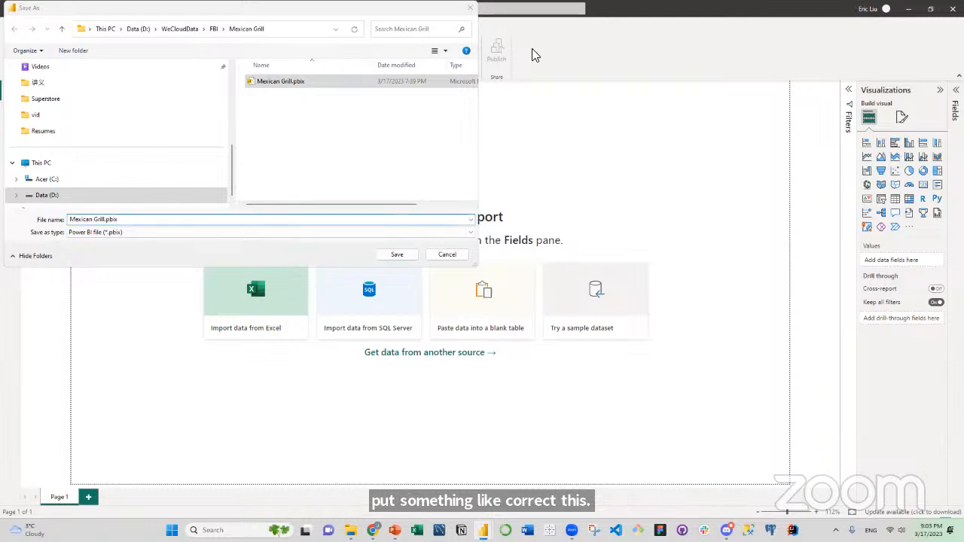
click(107, 220)
click(106, 220)
text(- Pract)
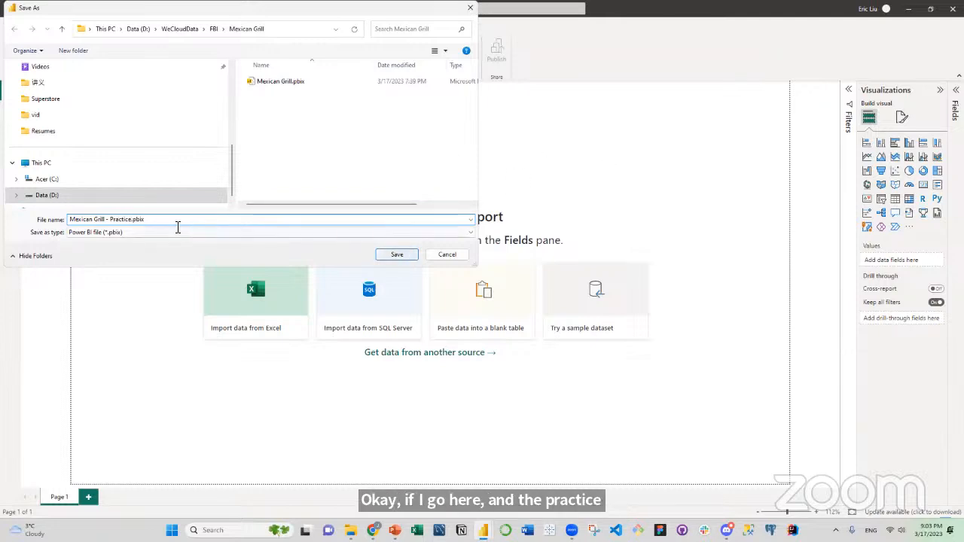
text(ice)
click(397, 255)
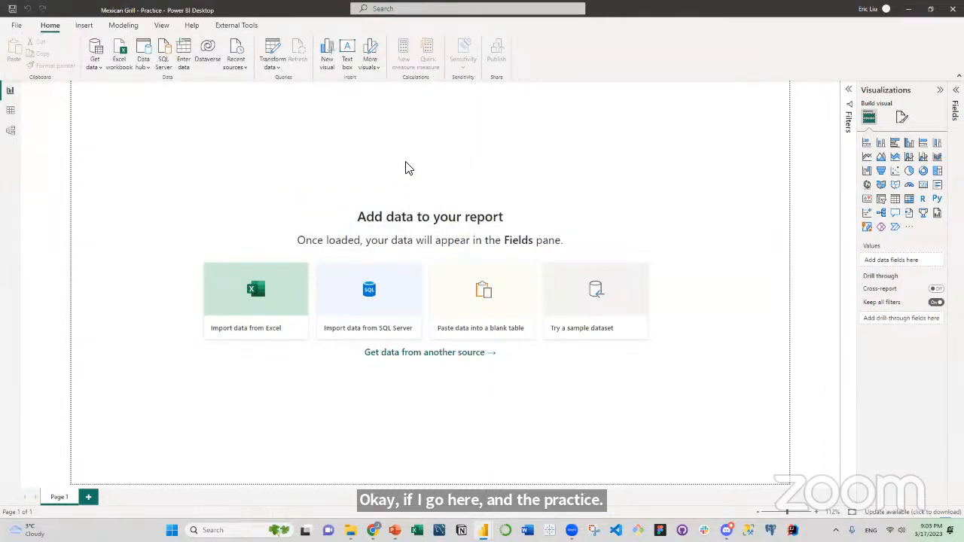
Open the Power Query Editor and start a new parameter named Path.
click(277, 70)
click(279, 81)
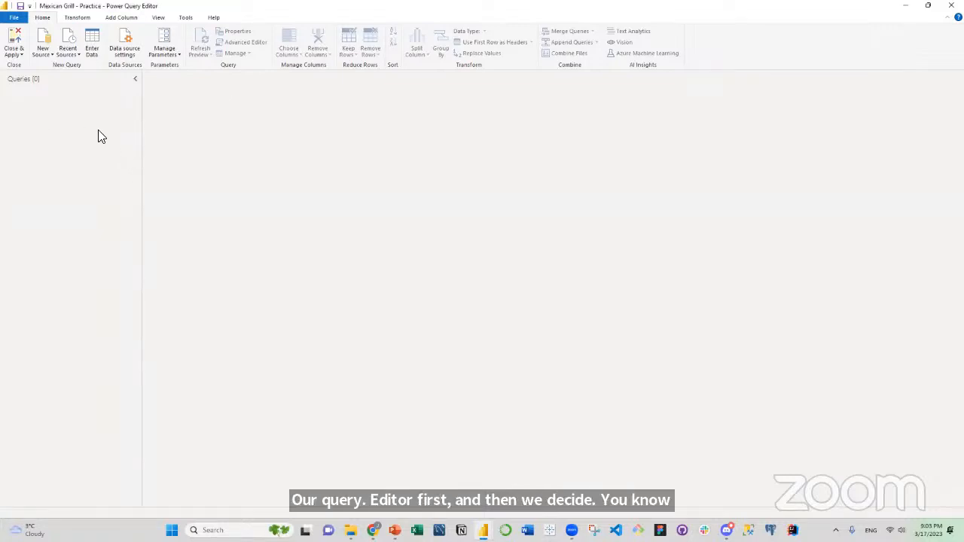
right_click(60, 128)
click(92, 162)
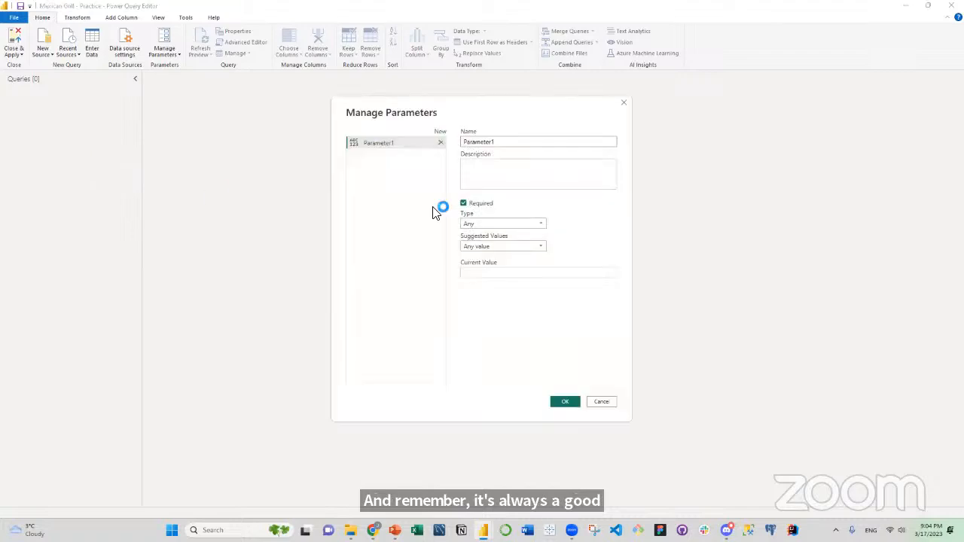
drag(499, 142, 443, 138)
text(Path)
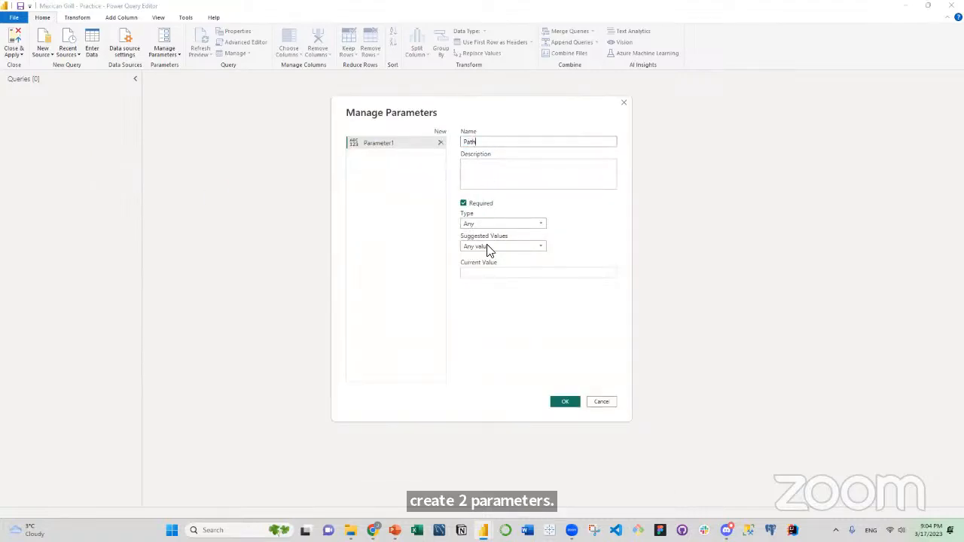
Copy the full folder address of the Mexican Grill folder from File Explorer.
click(484, 273)
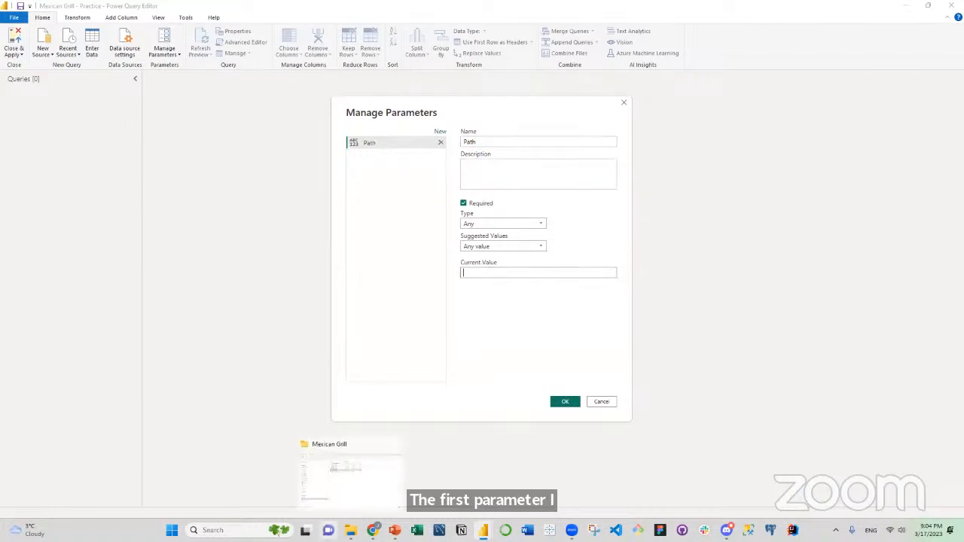
click(350, 530)
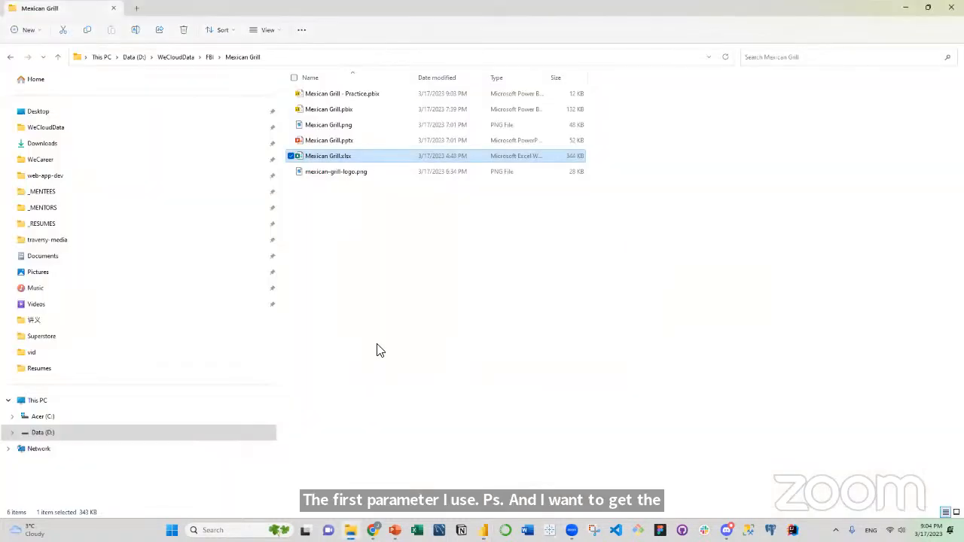
click(378, 56)
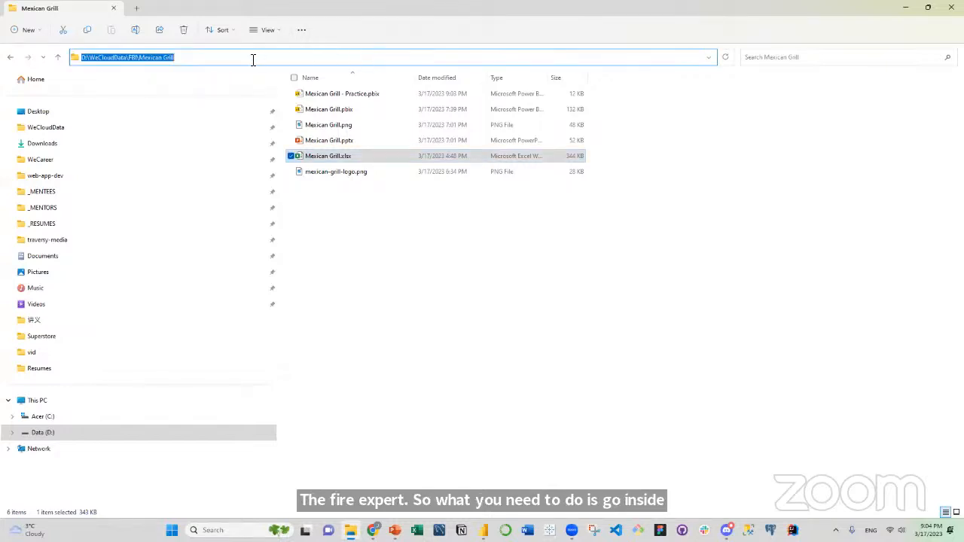
click(193, 62)
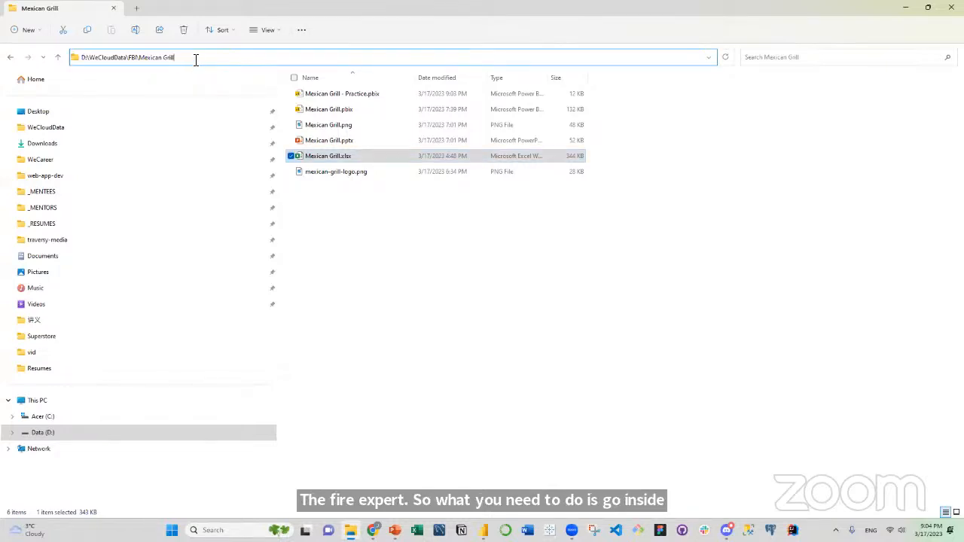
key(ctrl+a)
key(ctrl+c)
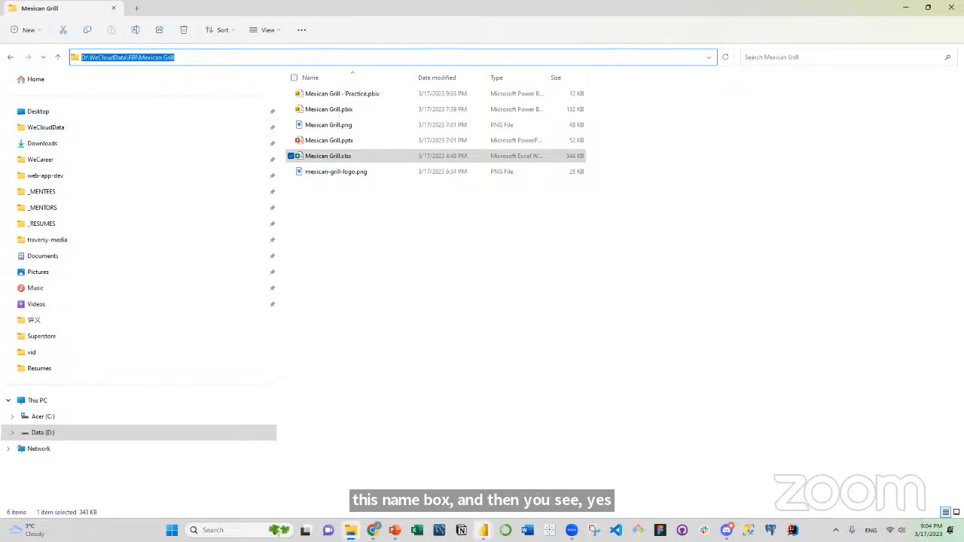
Set the Path parameter's current value to the copied address plus a trailing backslash, D:\WeCloudData\FBI\Mexican Grill\, and create it.
mouse_move(483, 530)
click(596, 467)
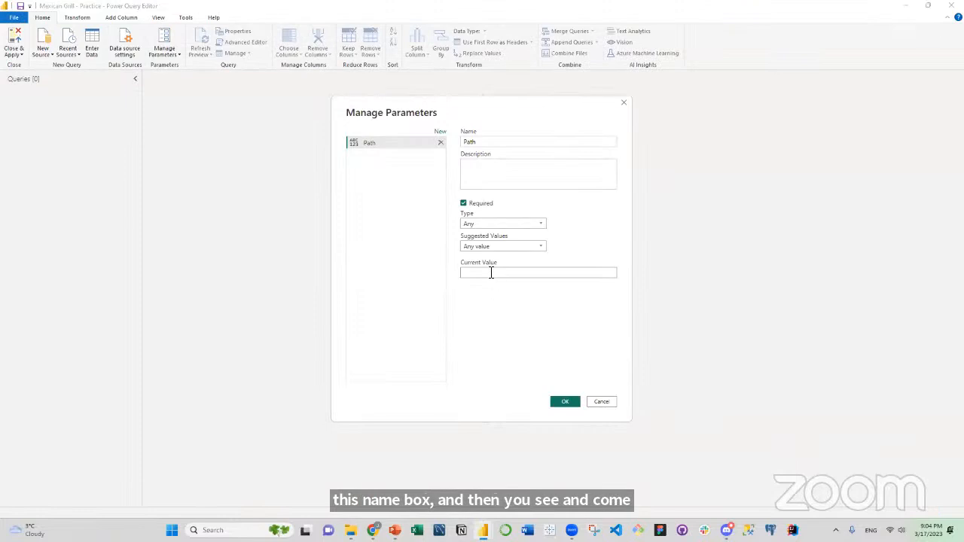
key(ctrl+v)
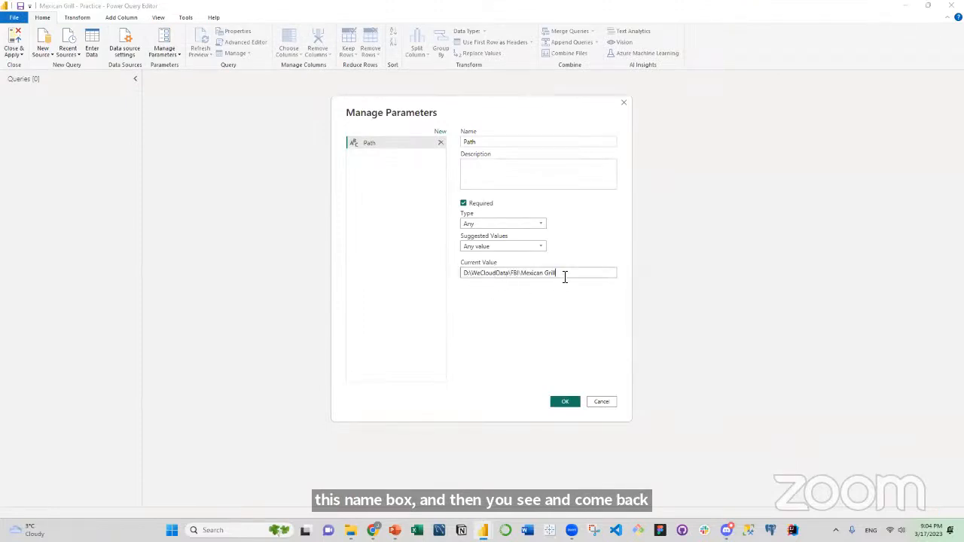
text(\)
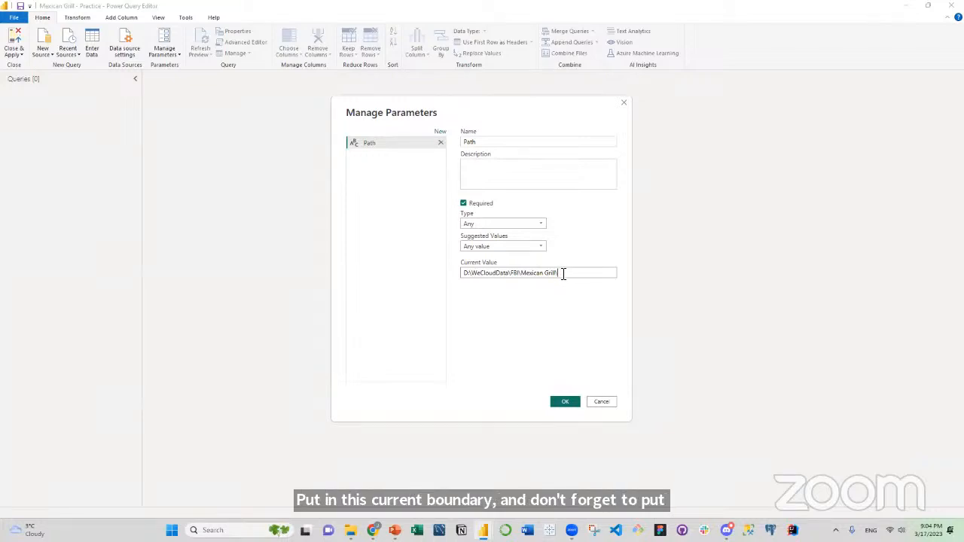
click(566, 403)
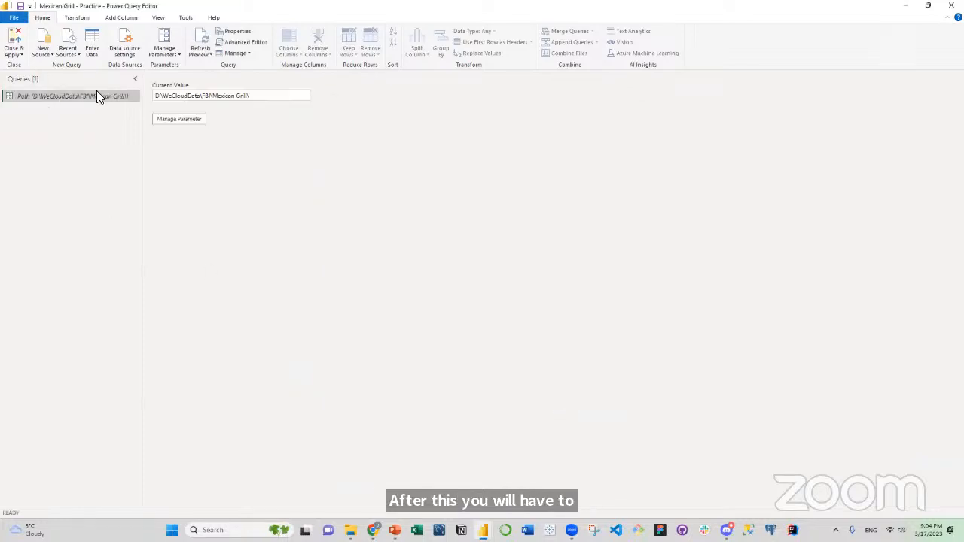
Start a second new parameter in the queries list and name it File.
right_click(62, 140)
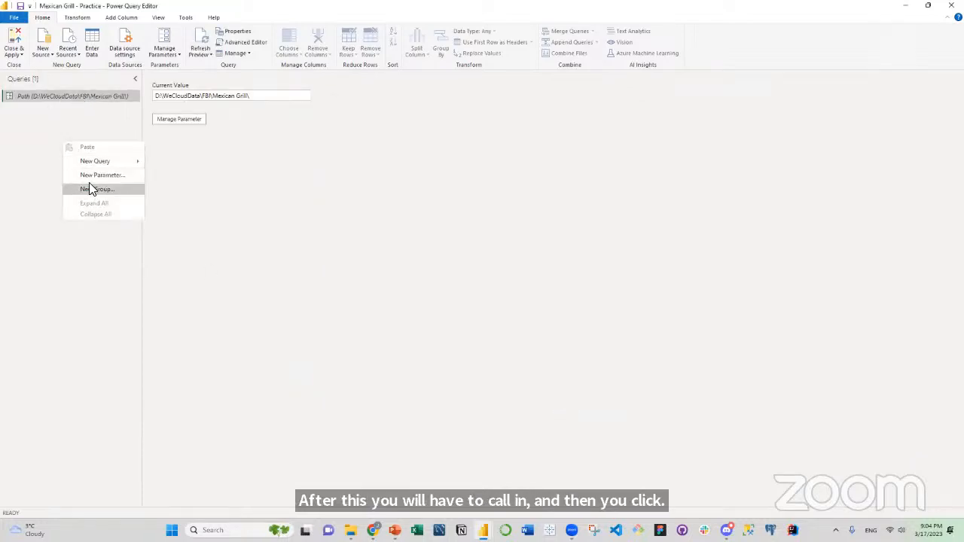
click(90, 176)
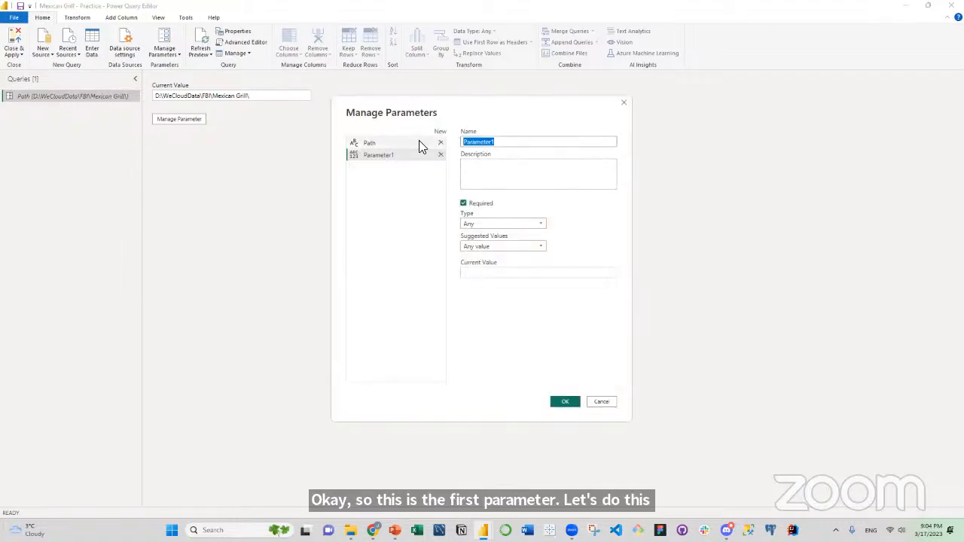
text(File)
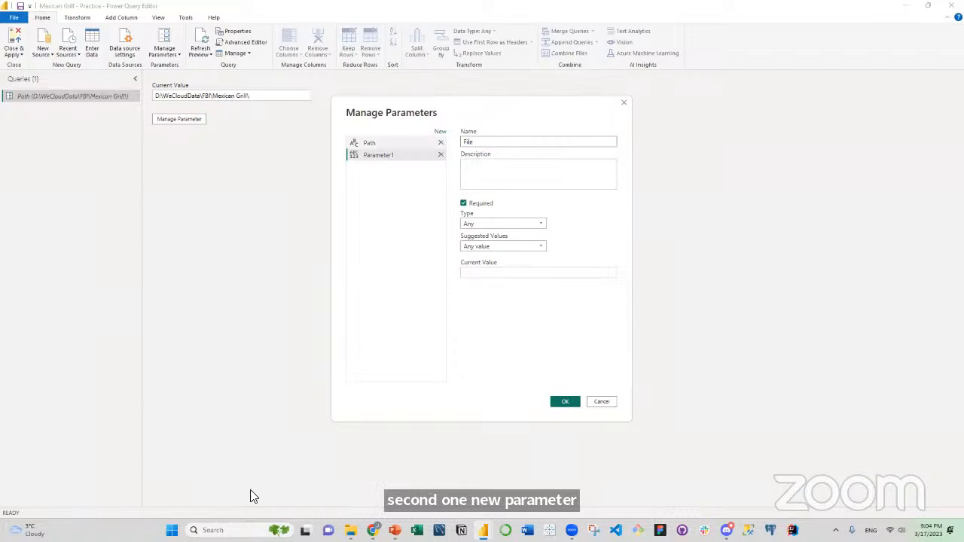
Copy the workbook's full file name from File Explorer and create the File parameter with current value Mexican Grill.xlsx.
click(351, 530)
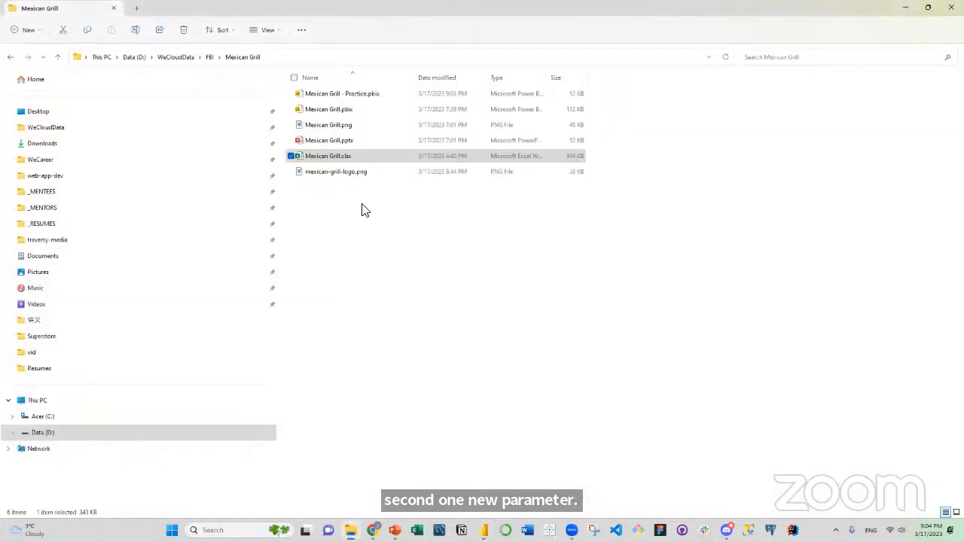
click(343, 158)
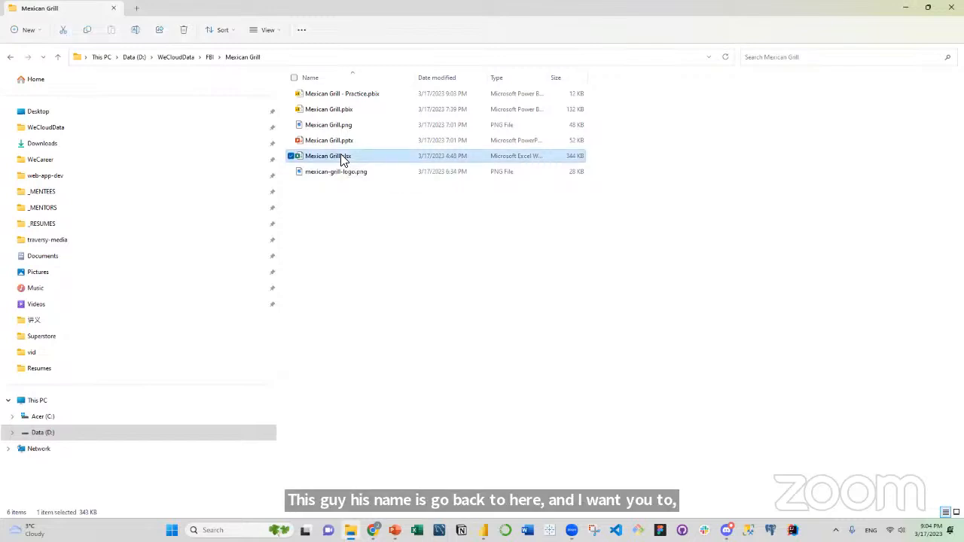
click(345, 156)
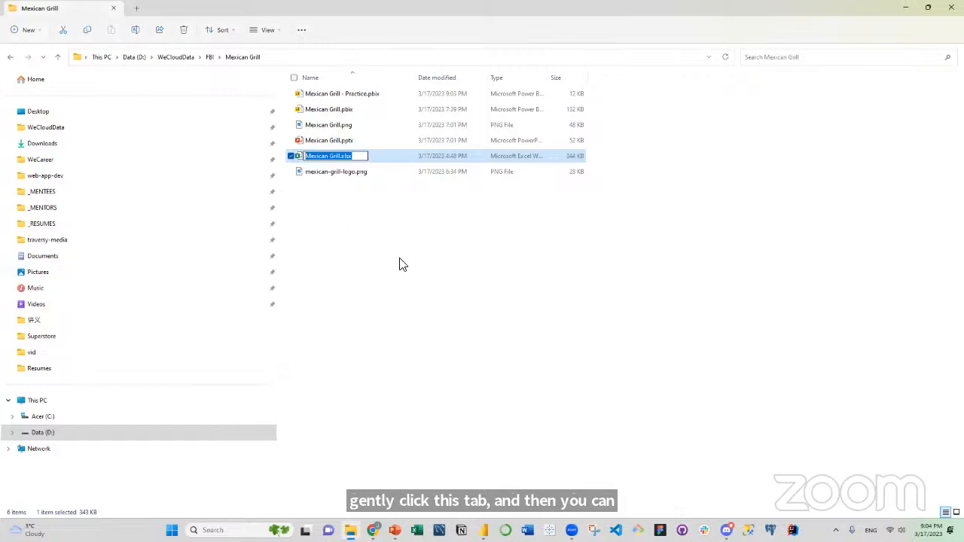
click(483, 530)
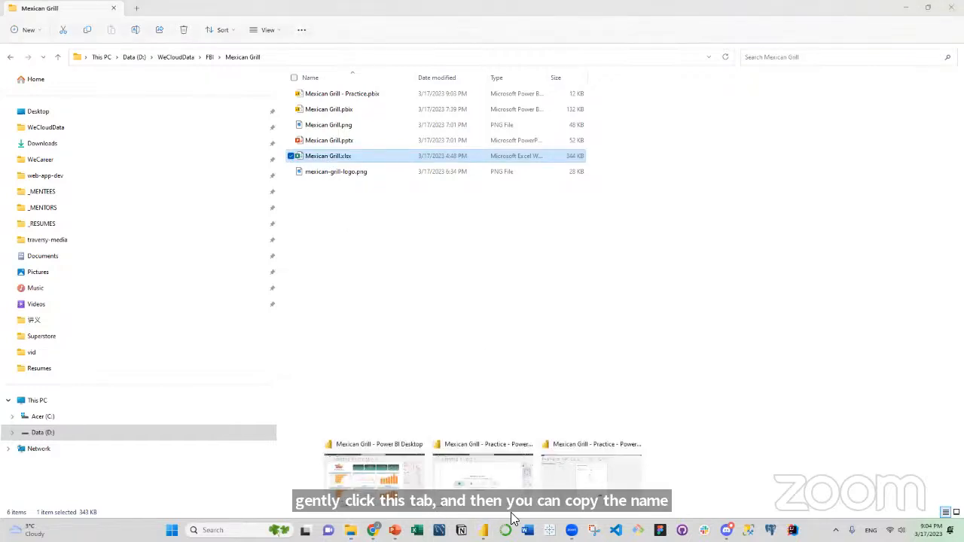
click(570, 479)
click(489, 273)
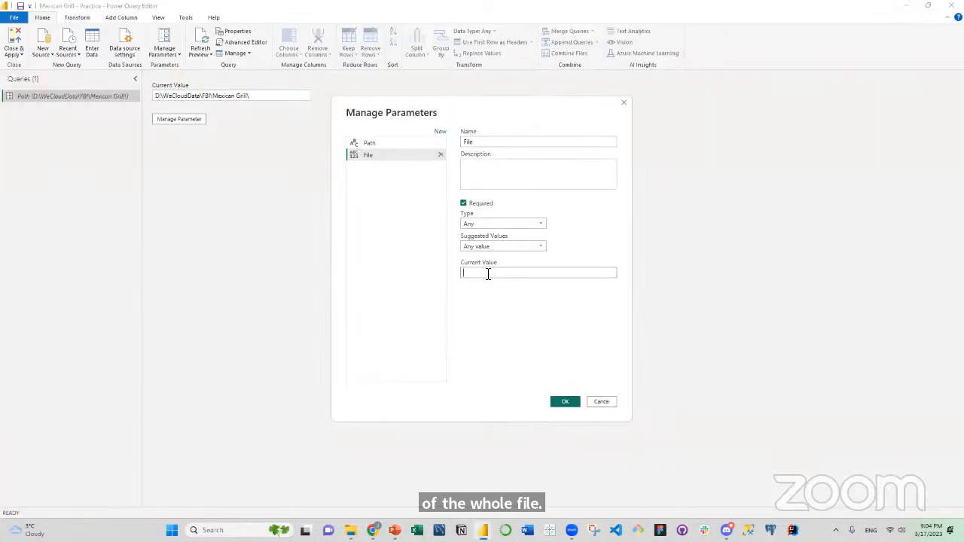
text(Mexican Grill.xlsx)
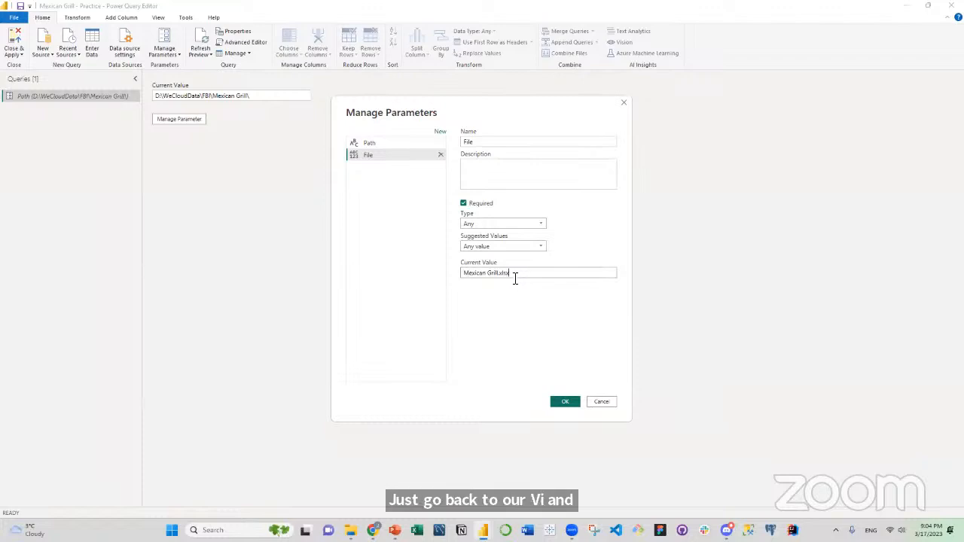
click(562, 402)
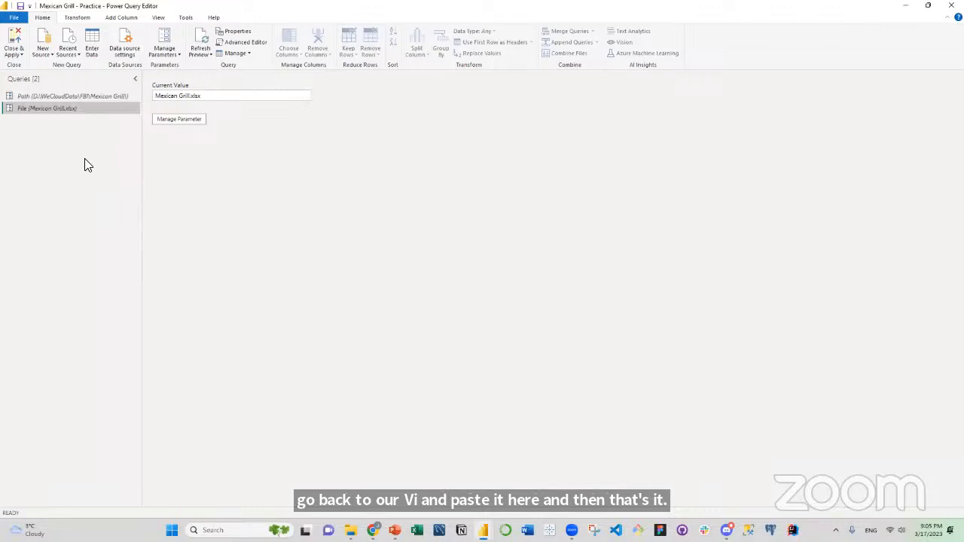
Import the Sales & Traffic Raw Data sheet from Mexican Grill.xlsx as a new Excel workbook query.
right_click(68, 186)
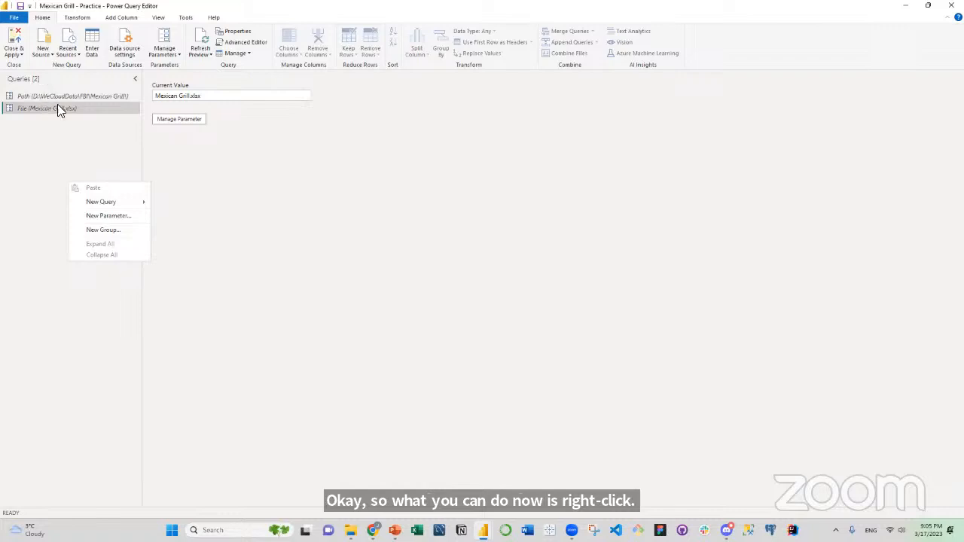
mouse_move(110, 202)
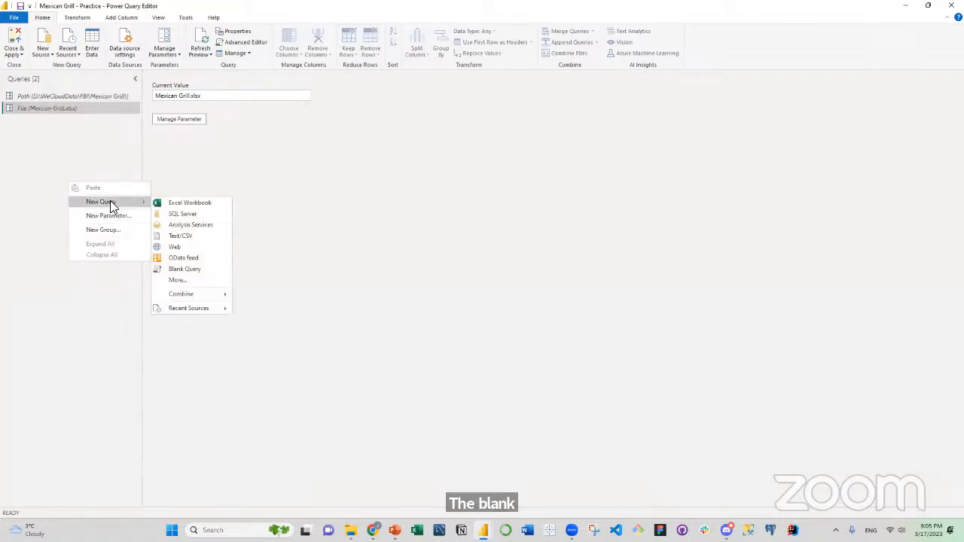
click(187, 203)
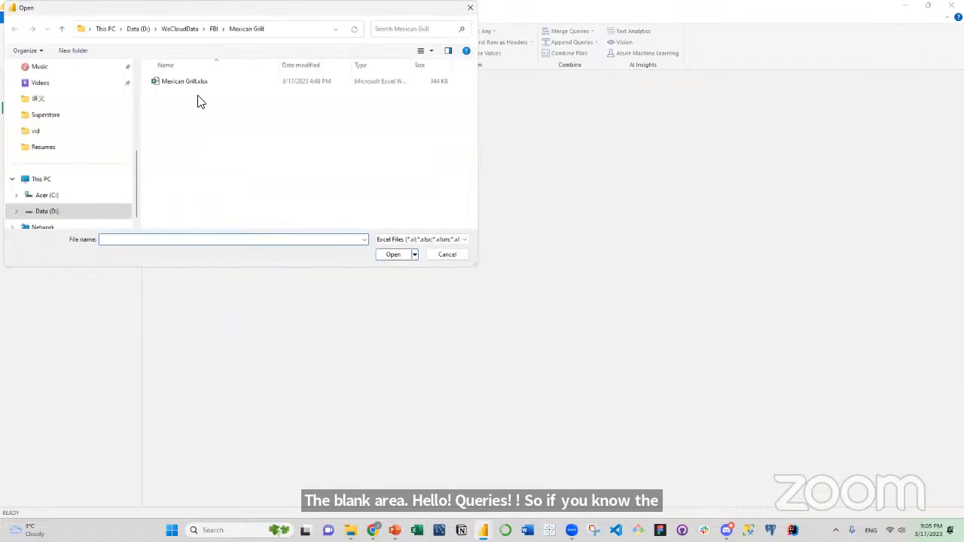
click(197, 83)
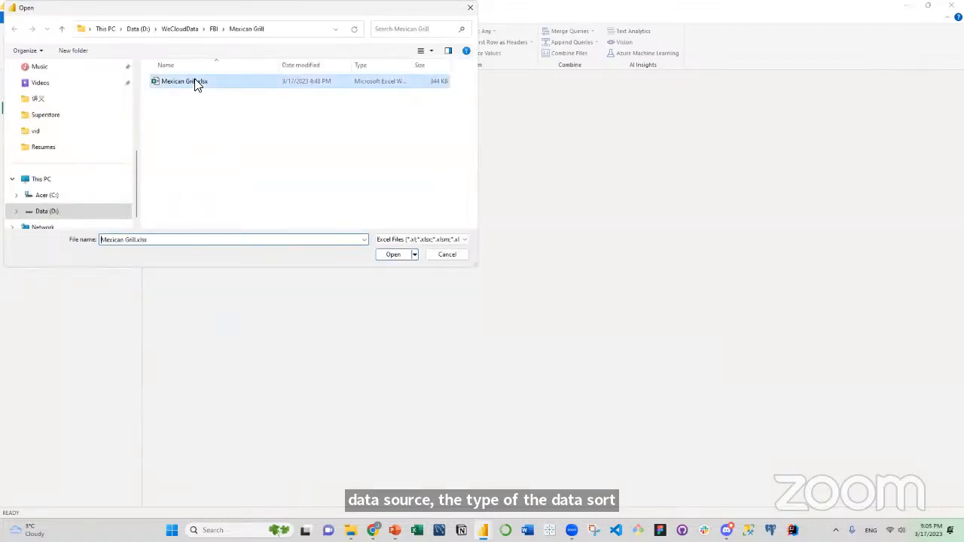
click(399, 254)
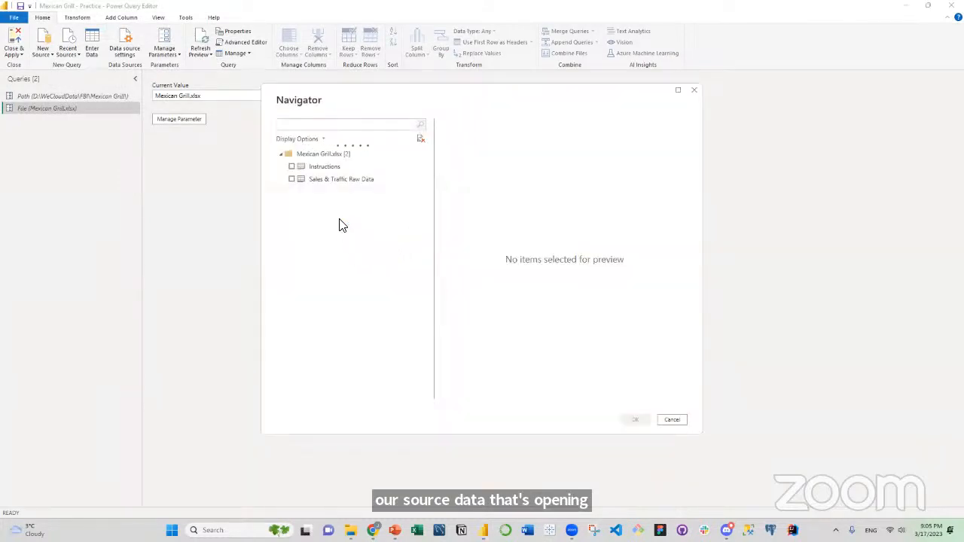
click(291, 180)
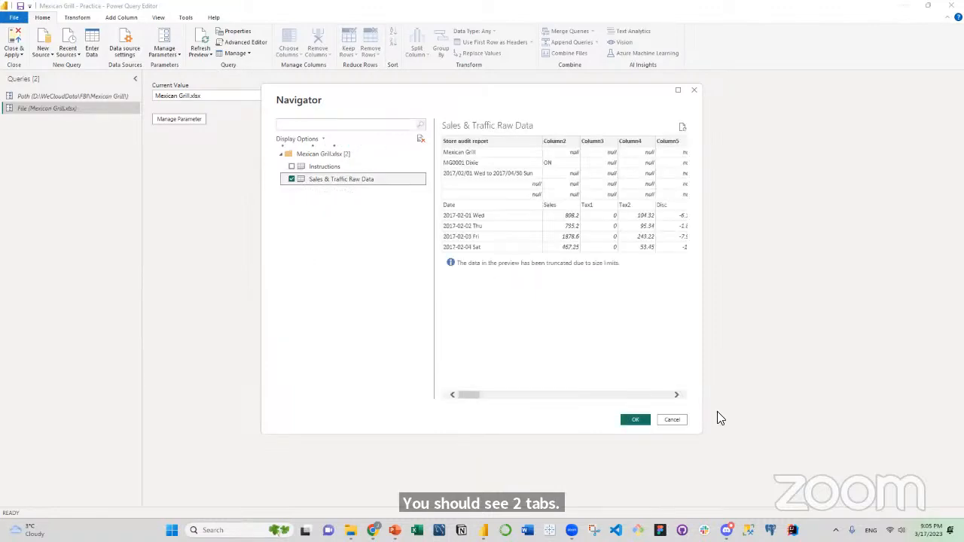
click(633, 420)
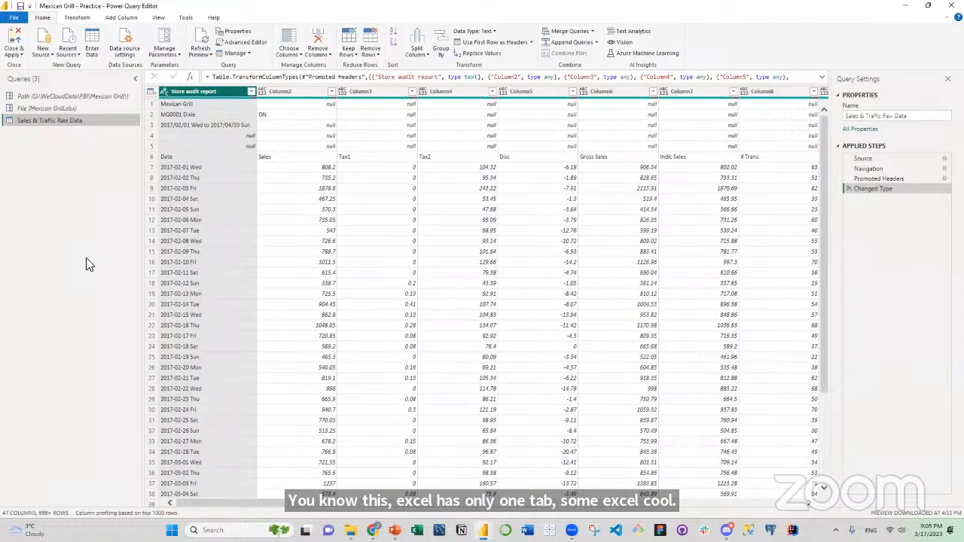
Open the M code of the Sales & Traffic Raw Data query in the Advanced Editor.
right_click(52, 120)
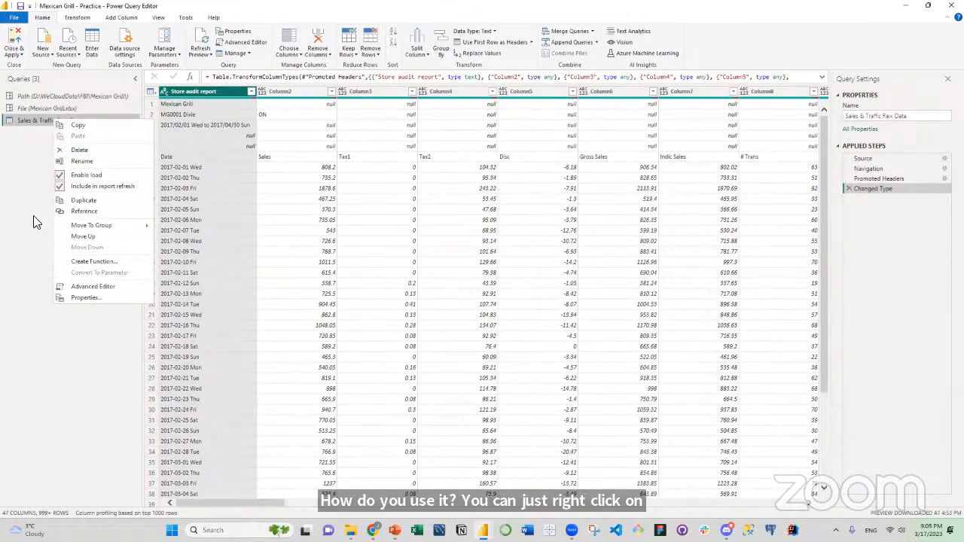
click(50, 122)
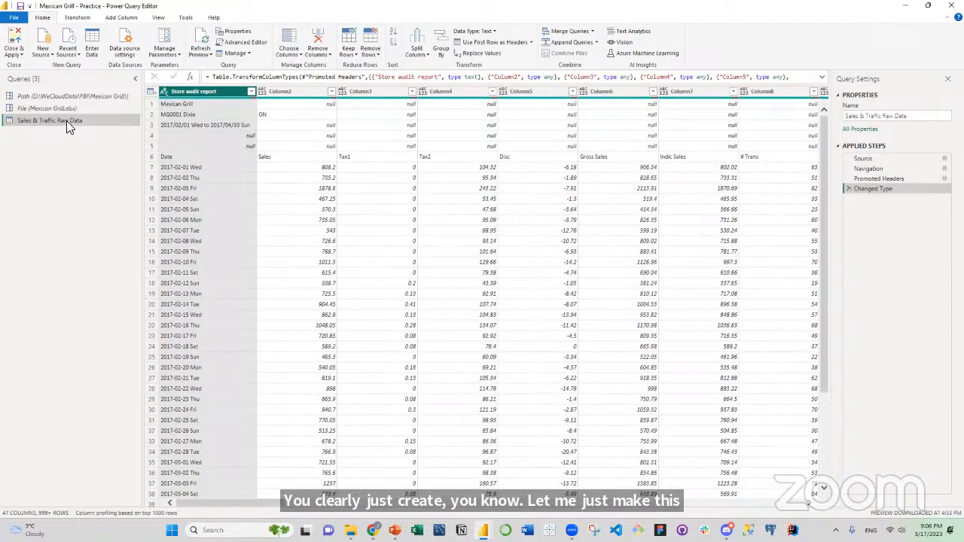
right_click(66, 120)
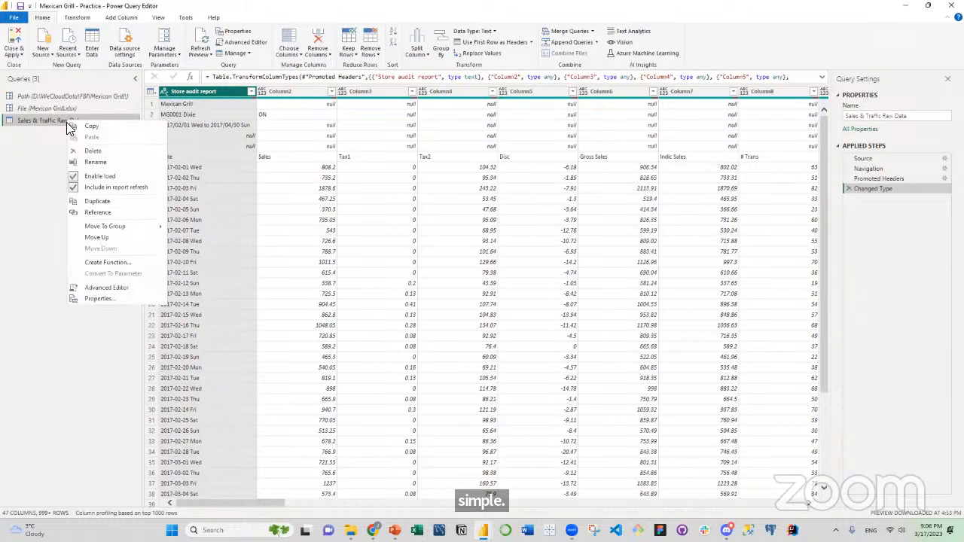
click(130, 287)
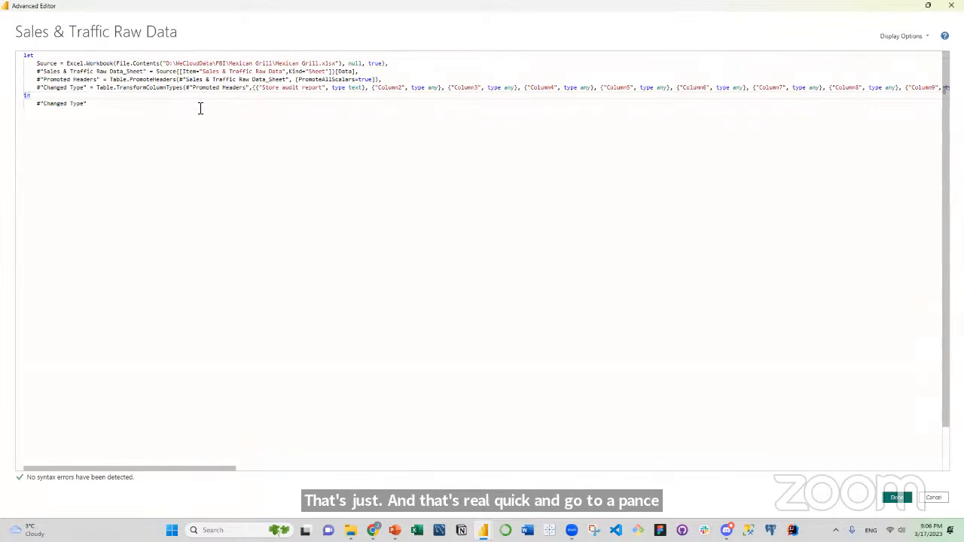
Replace the hard-coded file path in the Source line's File.Contents call with Path & File and apply the edited code.
click(61, 63)
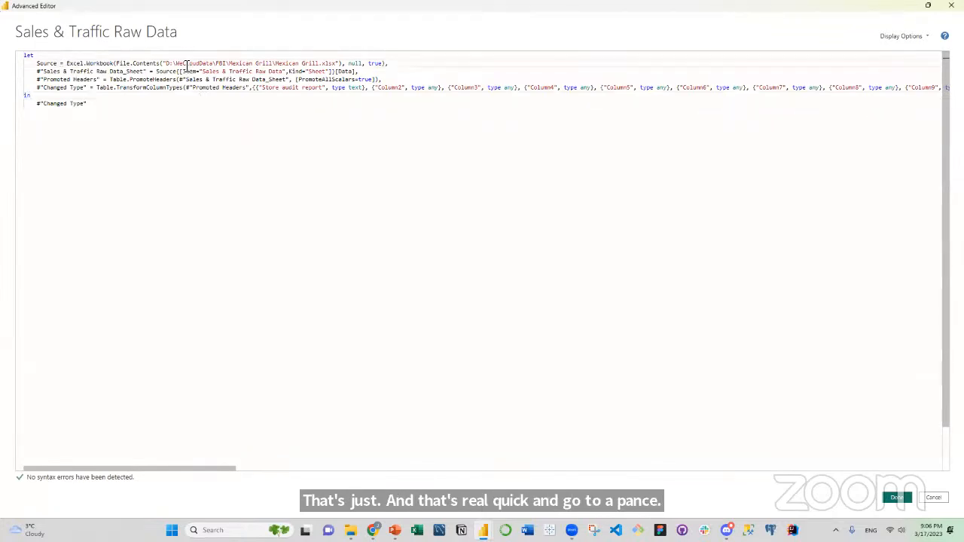
drag(166, 63, 341, 63)
click(529, 38)
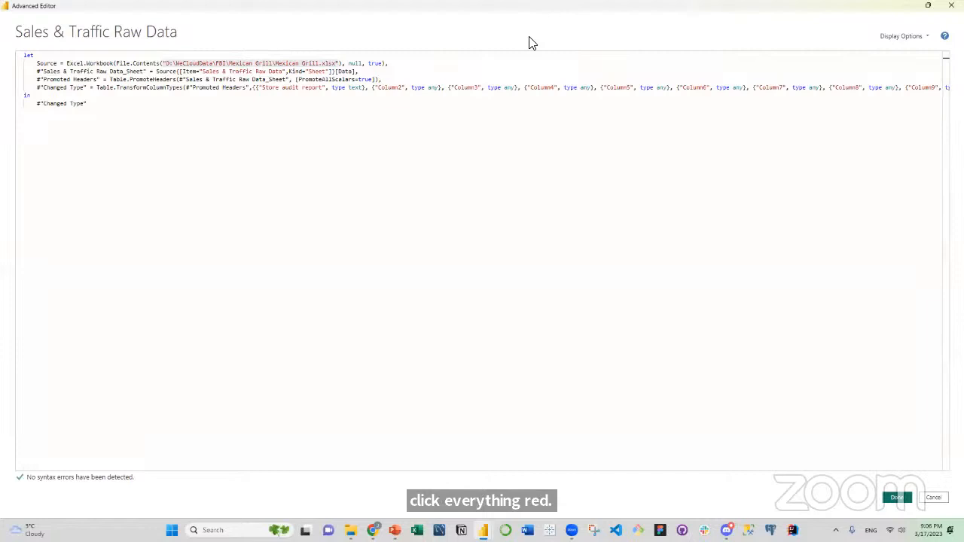
drag(163, 64, 337, 66)
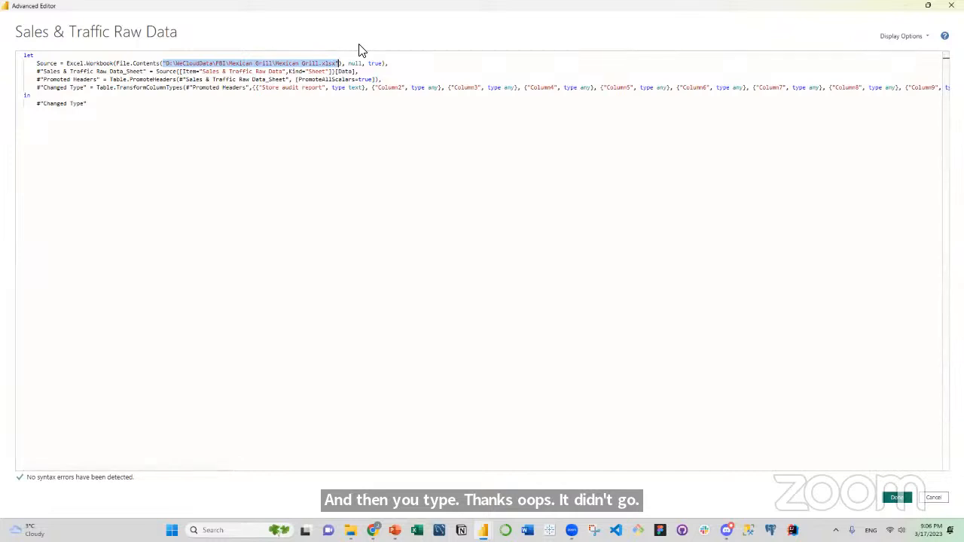
text(Path )
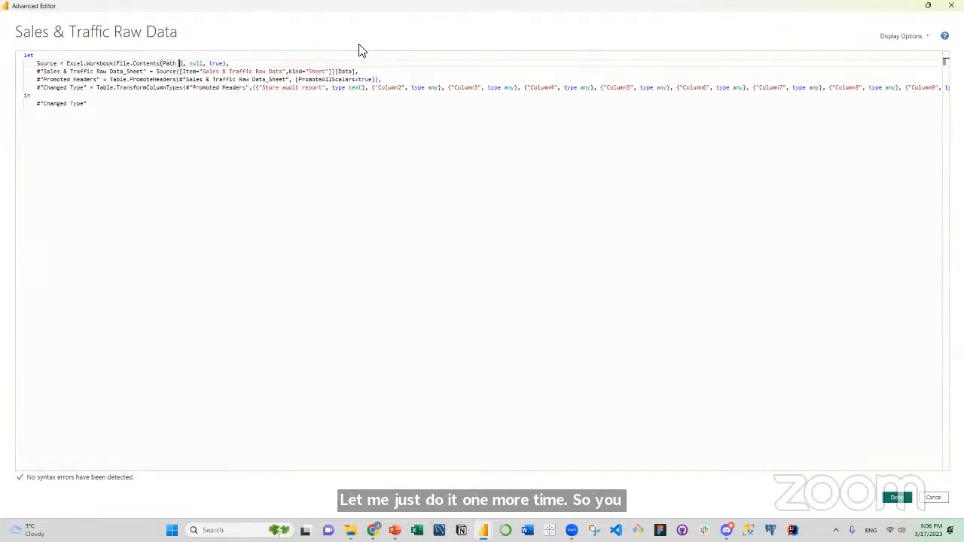
text(& )
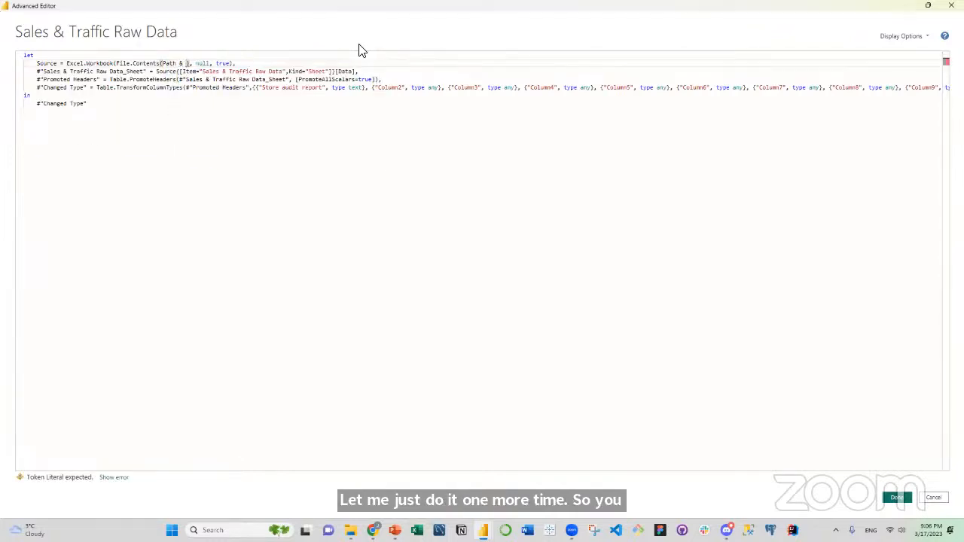
text(File)
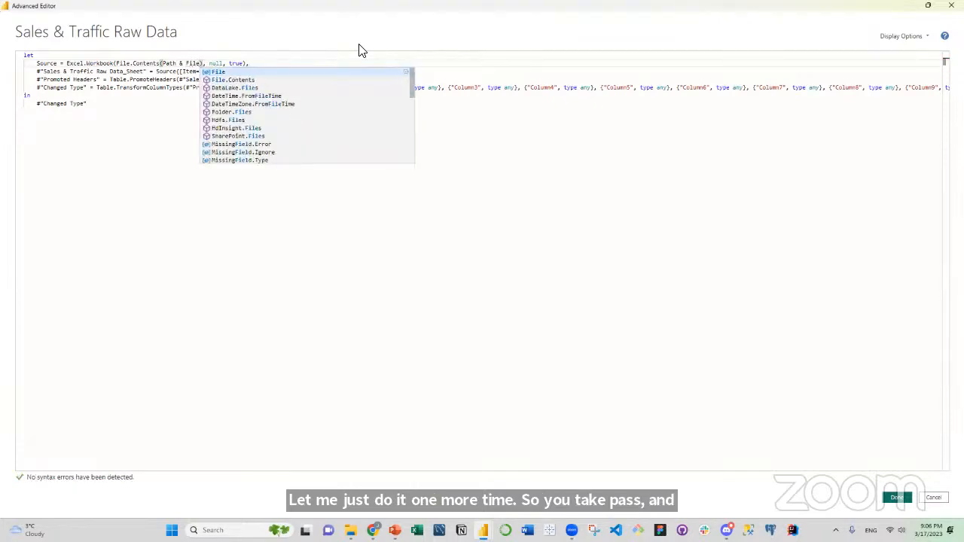
click(646, 263)
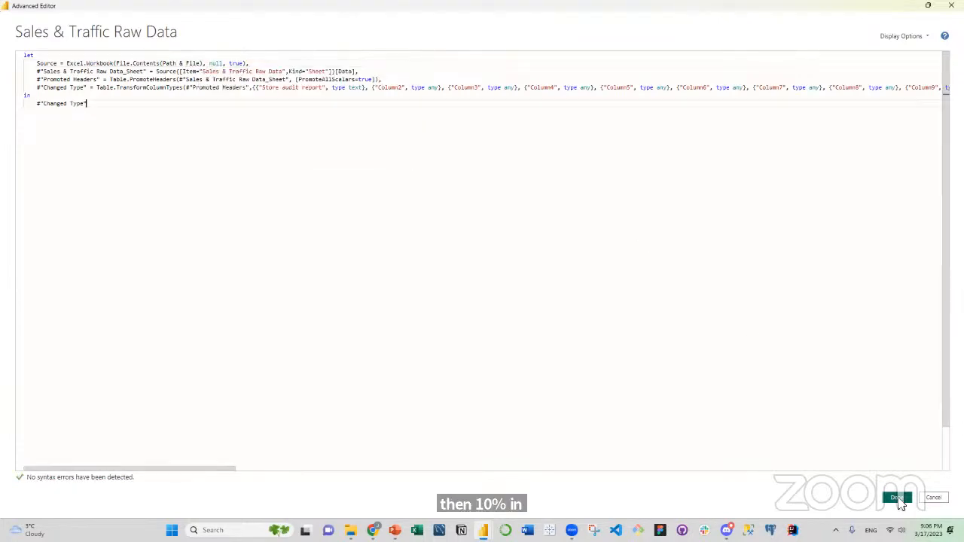
click(897, 498)
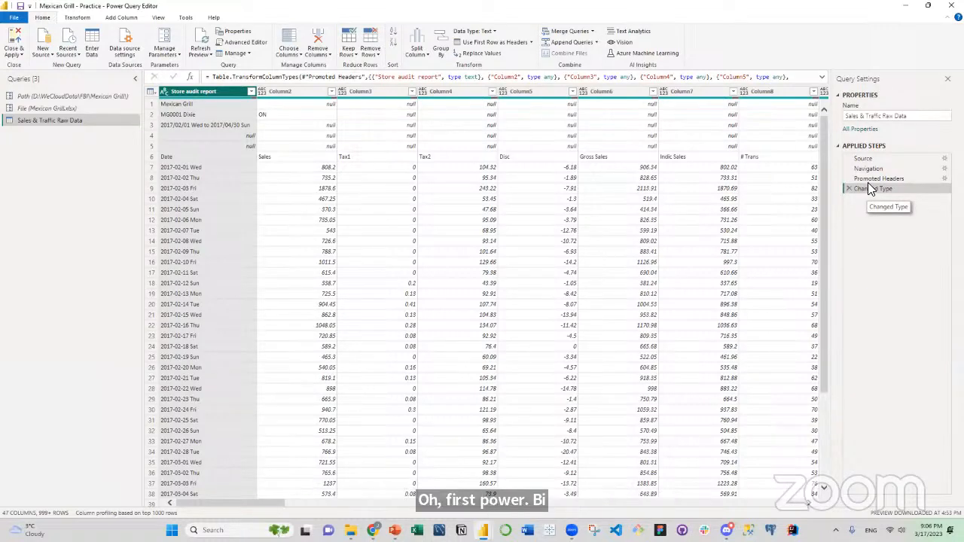
Delete the Changed Type and Promoted Headers applied steps from the Sales & Traffic Raw Data query.
click(849, 188)
click(848, 178)
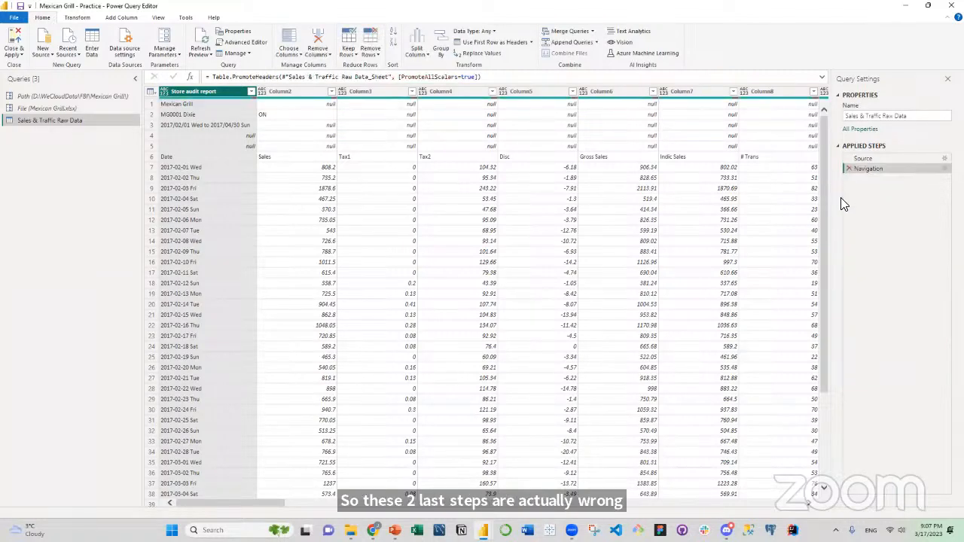
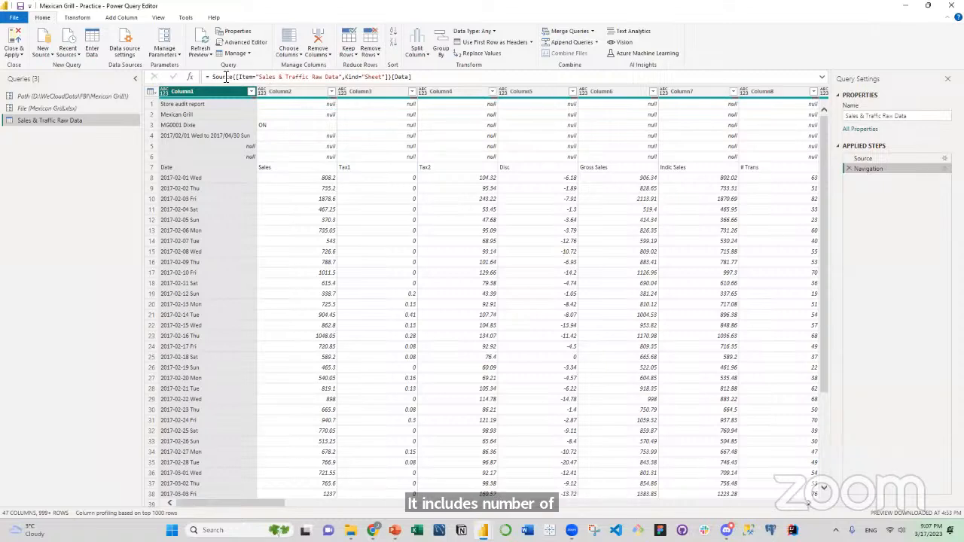
Keep only Column1, Column2, Column7 and Column8 in the Sales & Traffic Raw Data query.
click(292, 56)
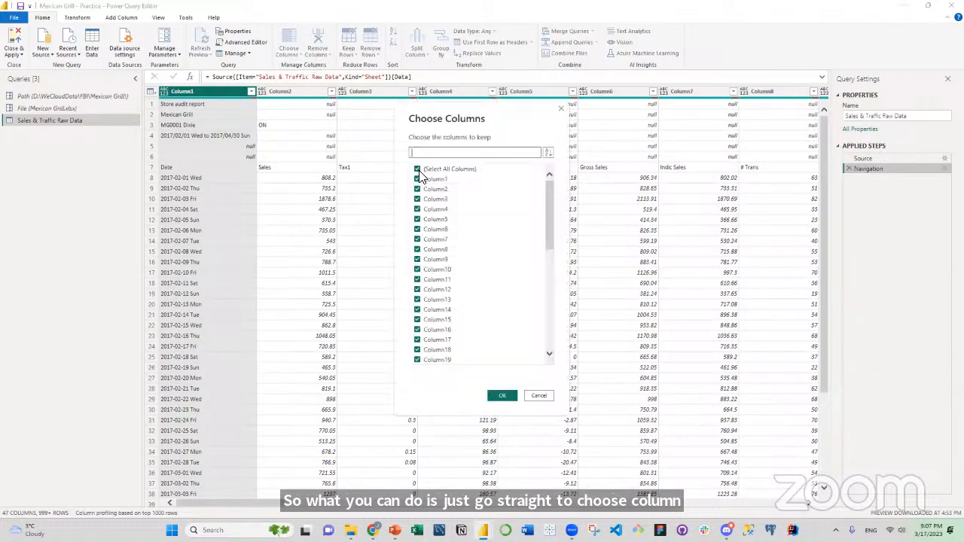
click(418, 171)
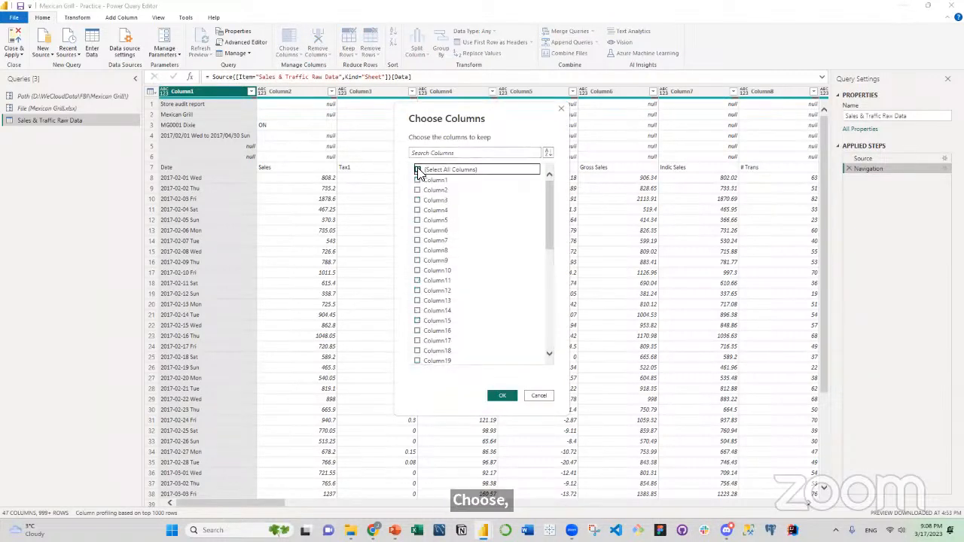
click(418, 180)
click(419, 190)
click(418, 240)
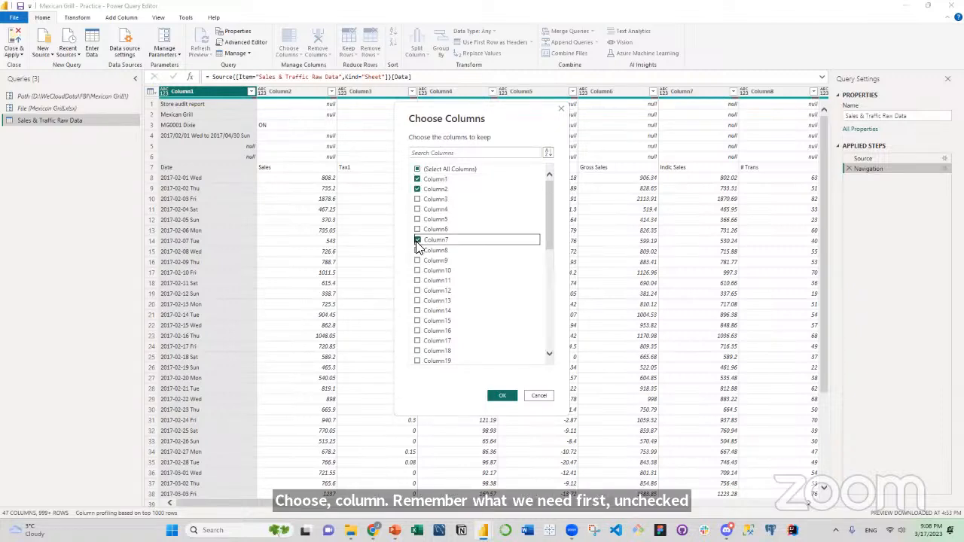
click(418, 250)
click(499, 395)
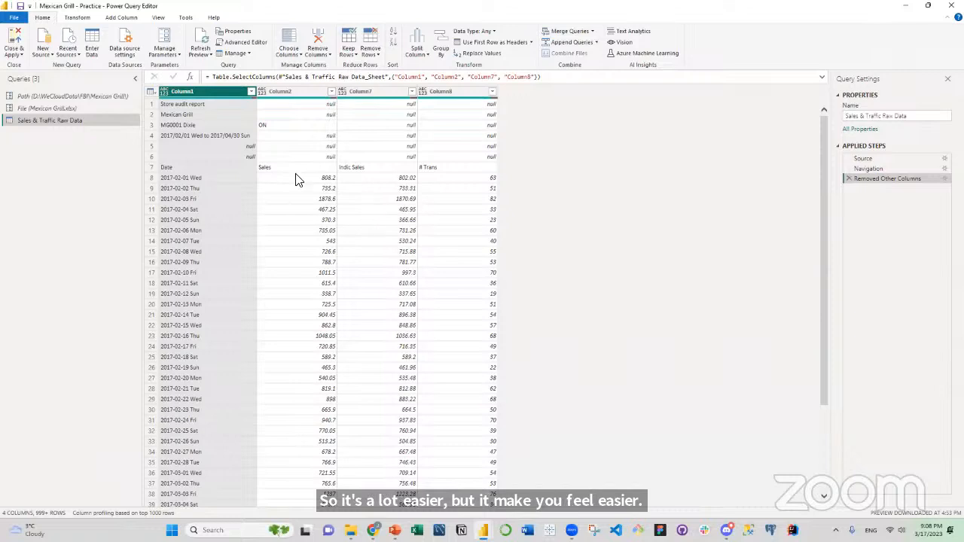
click(240, 126)
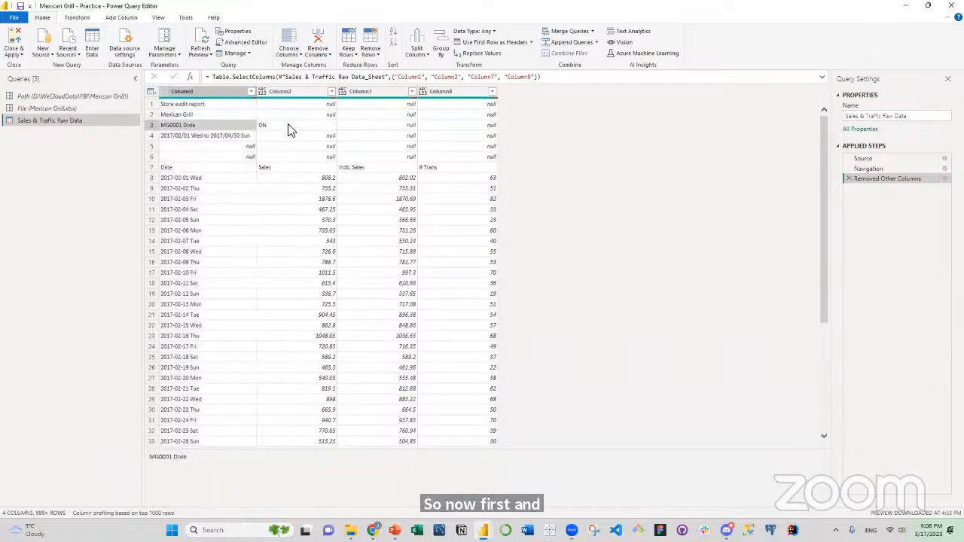
click(275, 125)
click(238, 125)
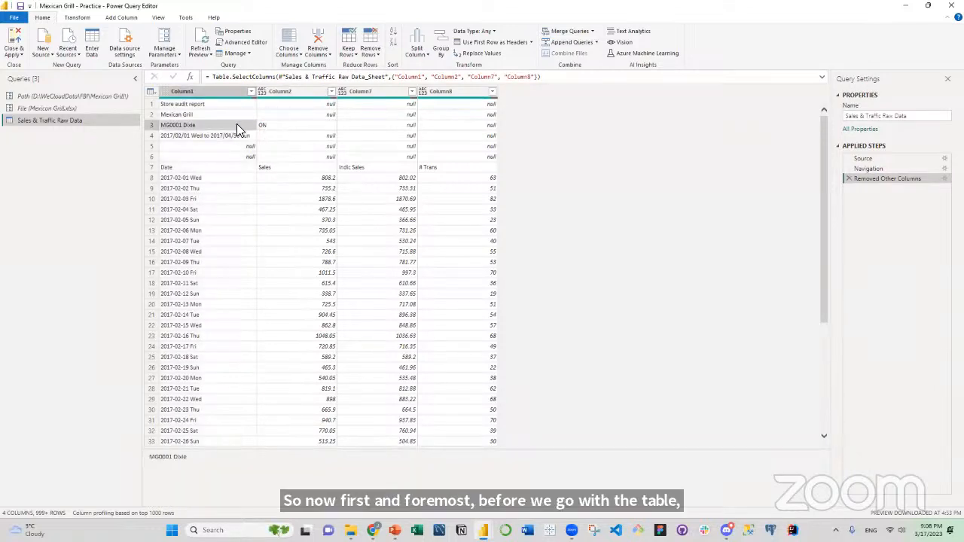
click(279, 125)
click(236, 125)
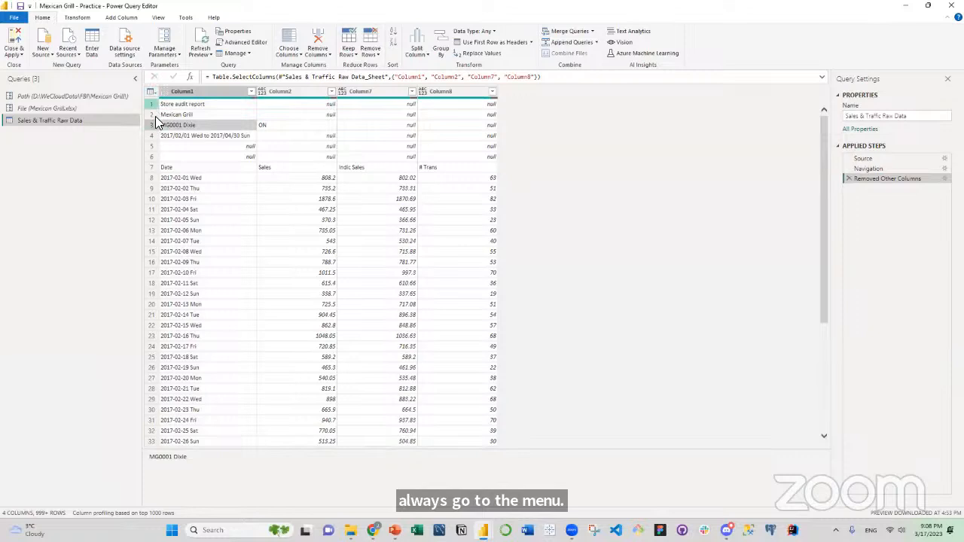
Start a conditional column whose first clause outputs null if Column1 equals null.
click(154, 93)
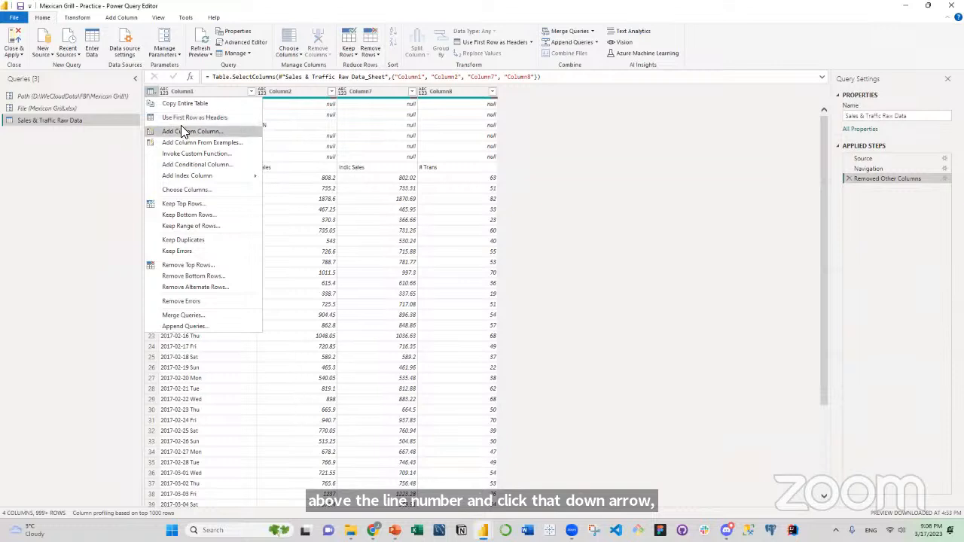
click(188, 164)
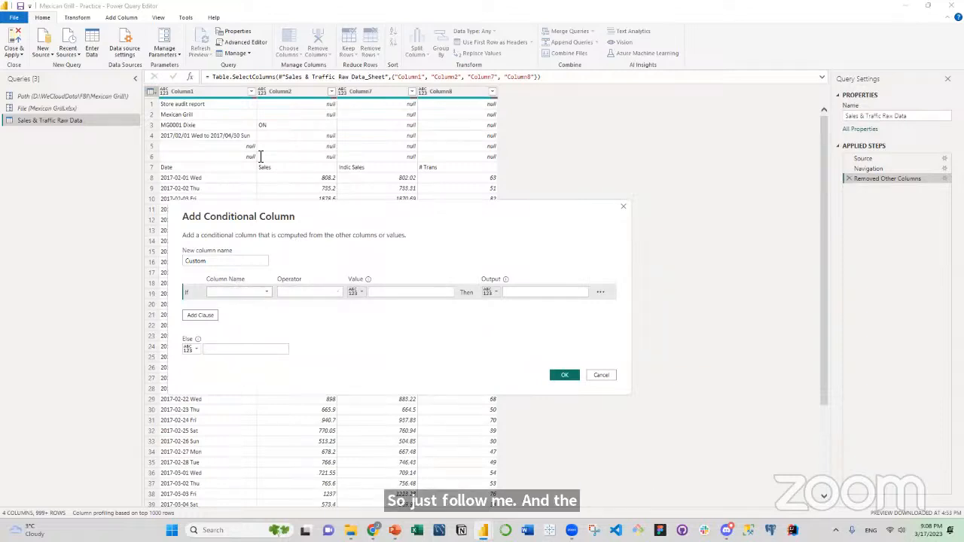
click(265, 291)
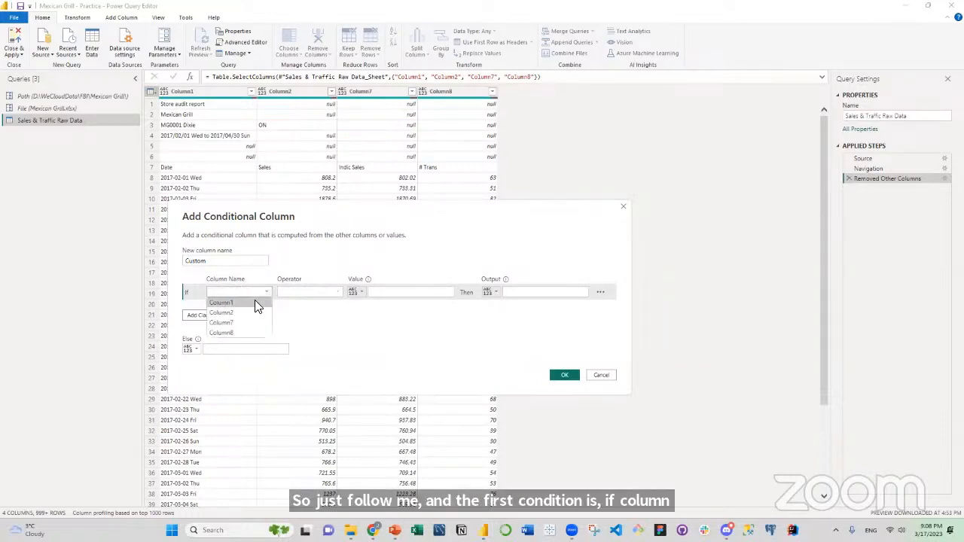
click(255, 303)
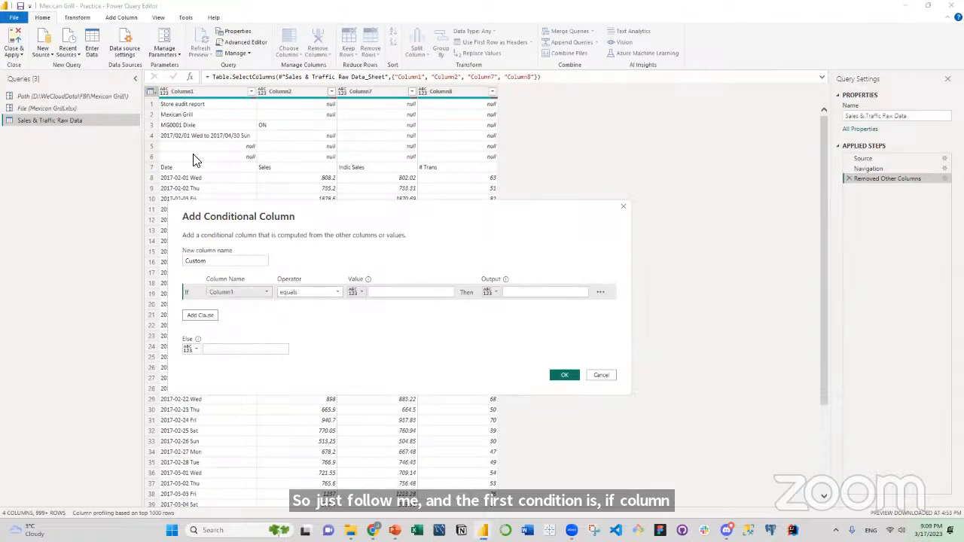
click(384, 292)
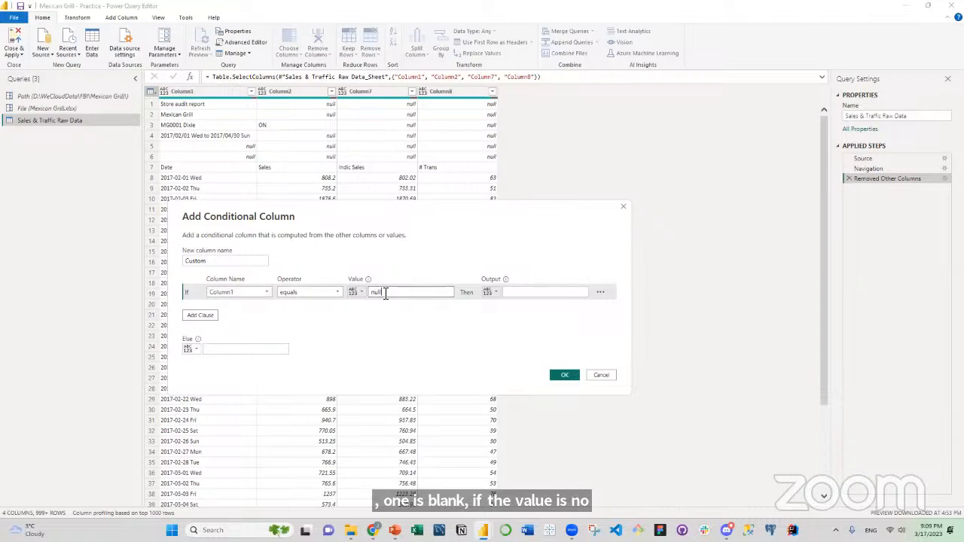
click(520, 295)
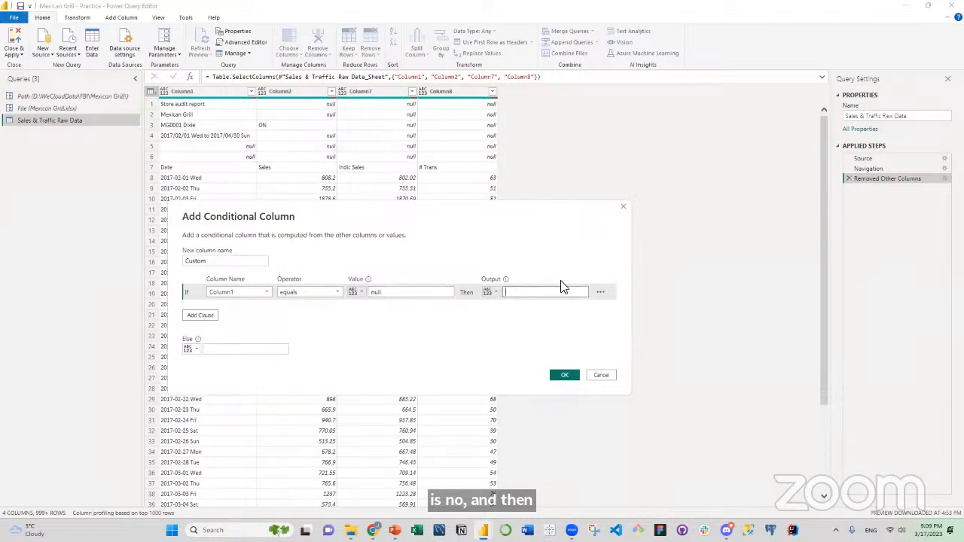
text(null)
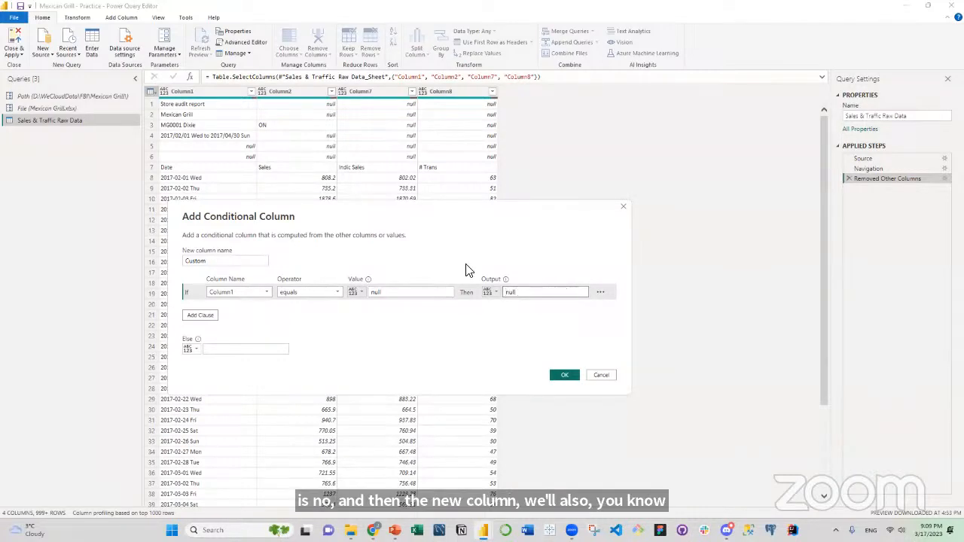
Add an else-if clause to the conditional column testing whether Column1 begins with MG.
click(207, 317)
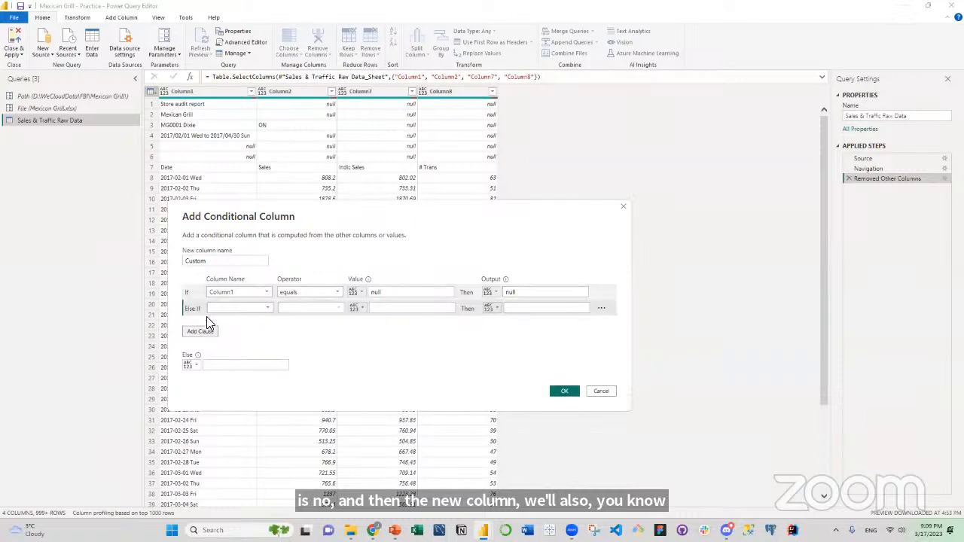
click(263, 308)
click(250, 318)
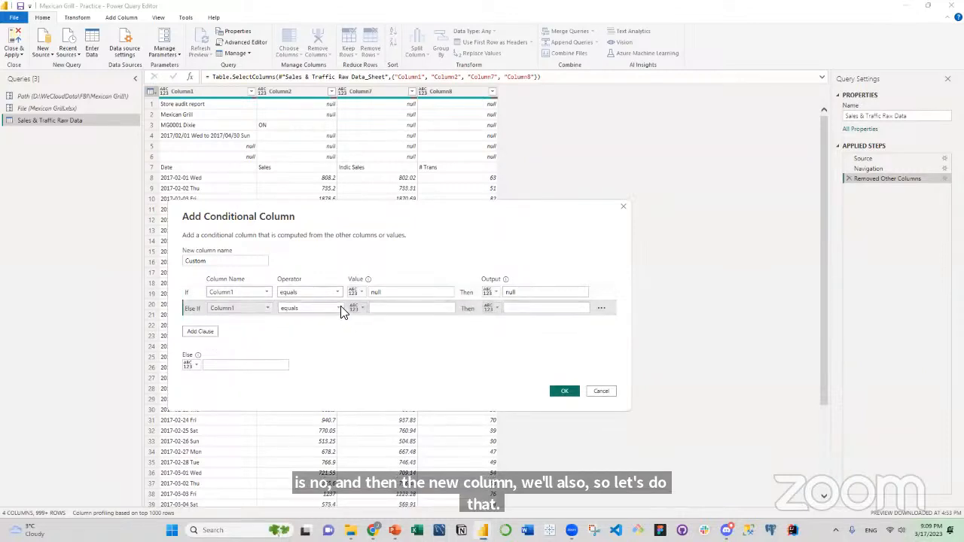
click(338, 308)
click(321, 339)
click(382, 309)
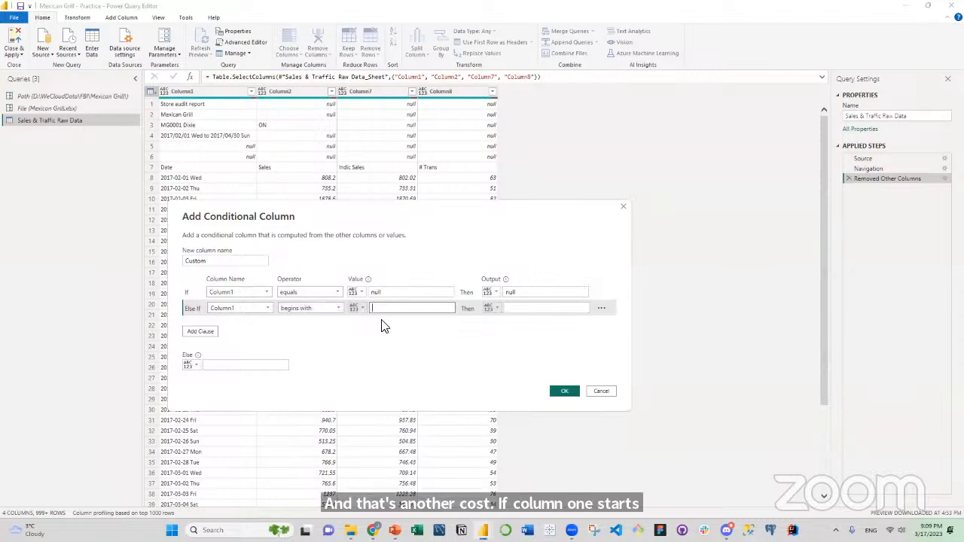
text(MG)
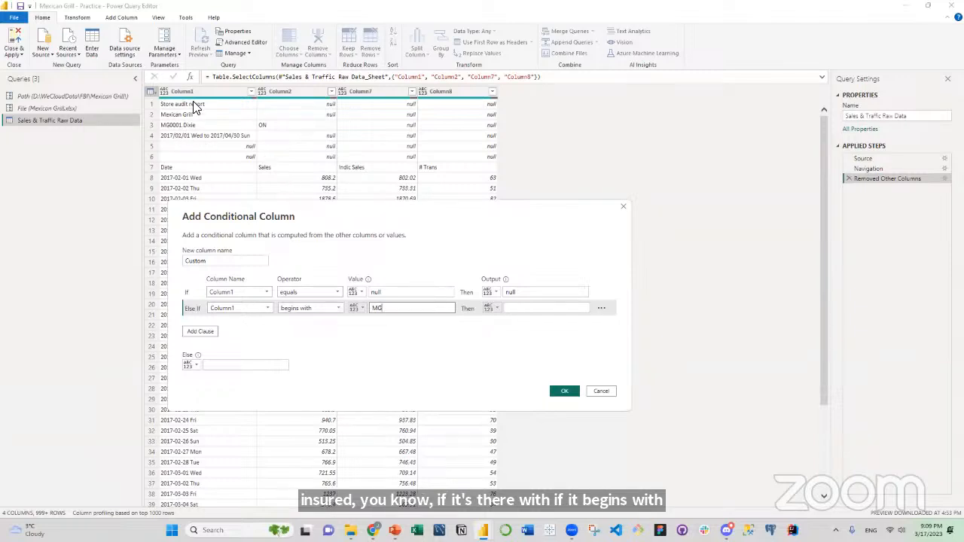
Output the Column1 value for the MG clause, set the else result to null and create the conditional column.
click(500, 310)
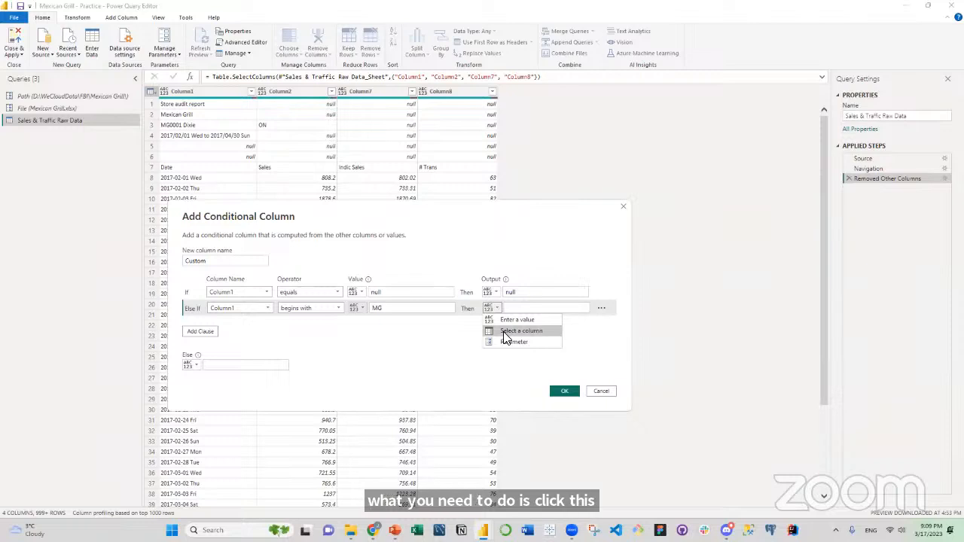
click(505, 333)
click(520, 308)
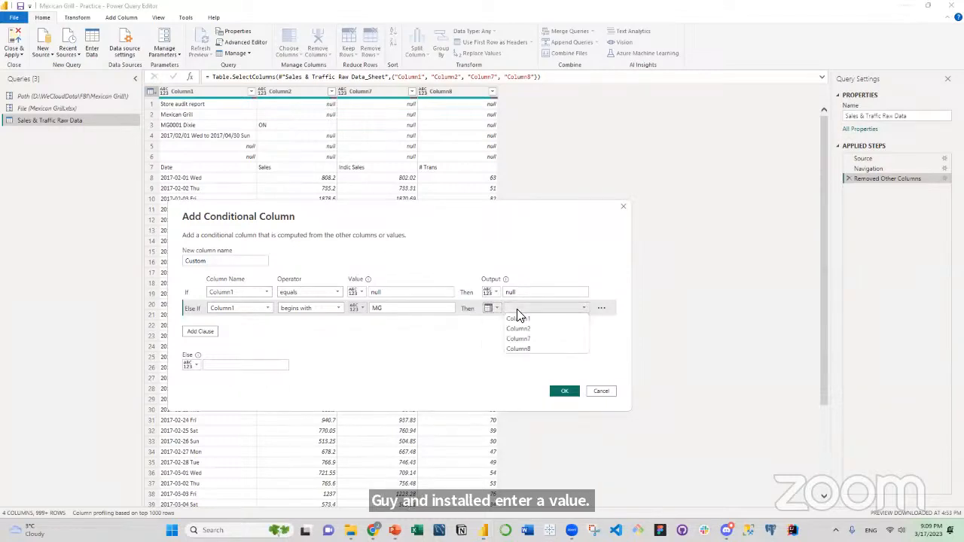
click(518, 320)
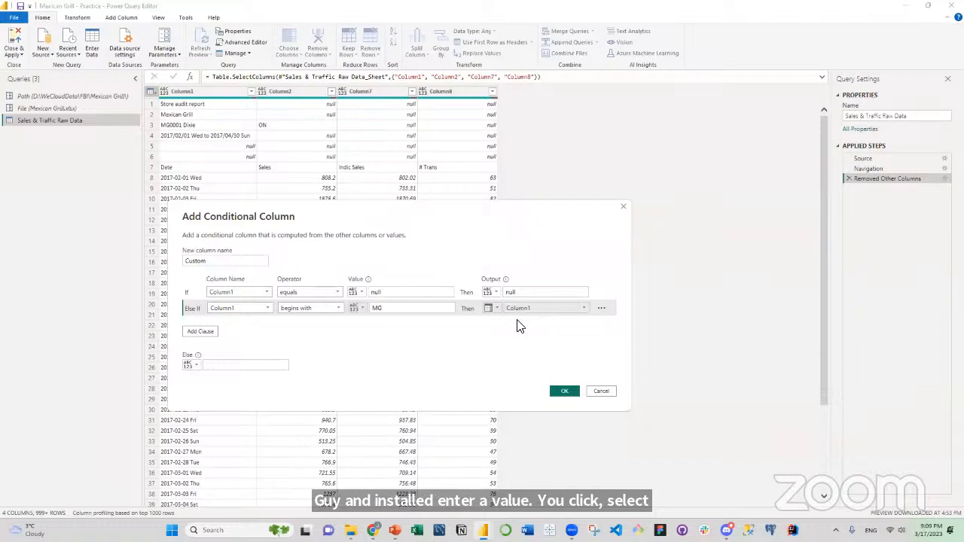
click(260, 366)
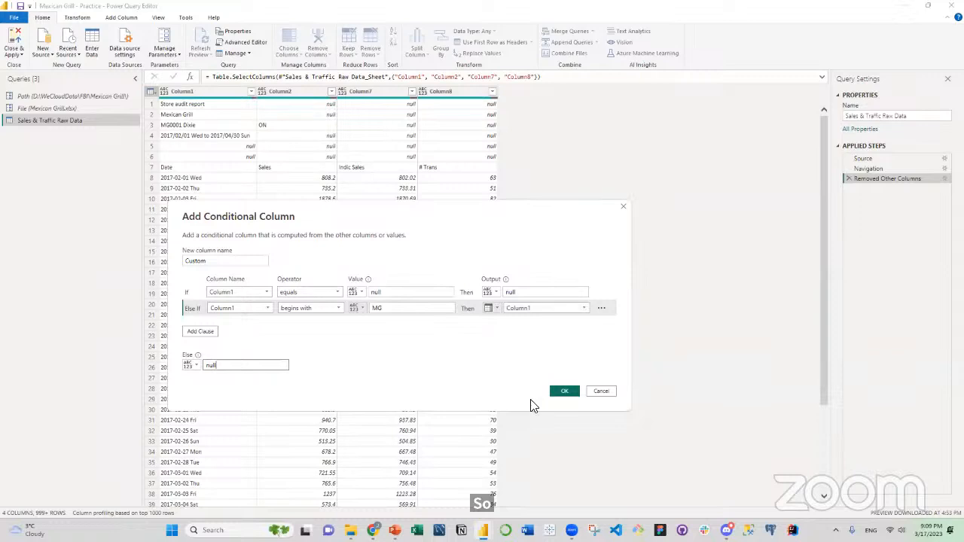
click(561, 393)
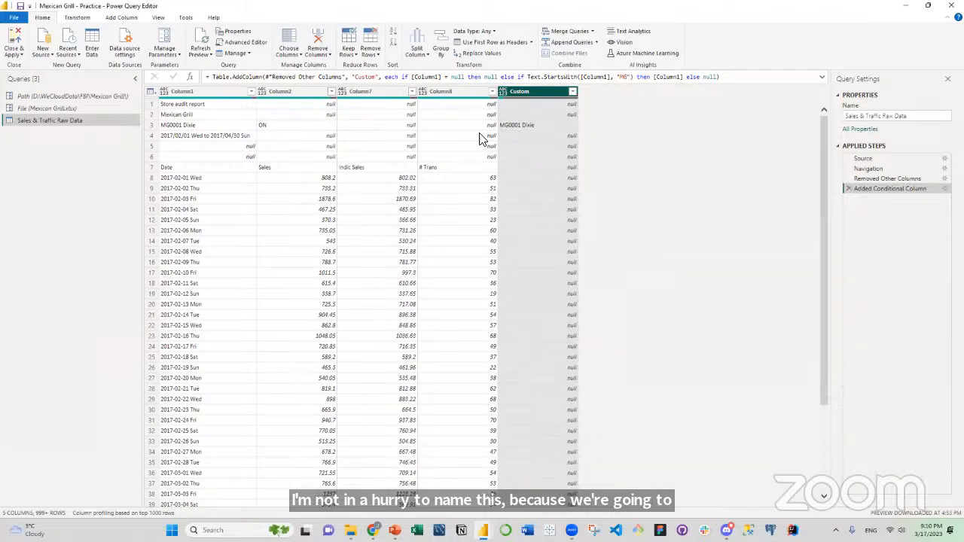
Examine the Custom column through the next store blocks and return to the first rows.
scroll(506, 193, down, 4)
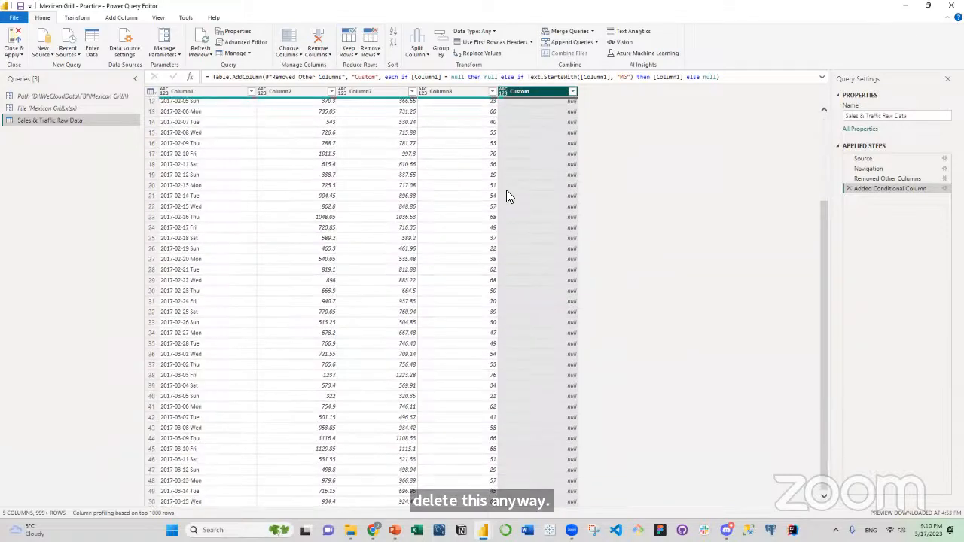
scroll(506, 194, down, 20)
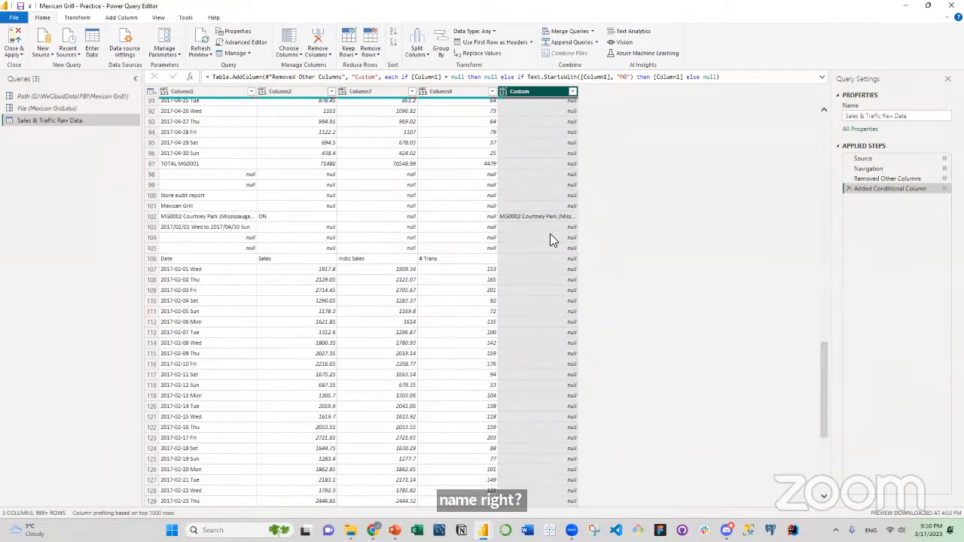
scroll(551, 239, down, 19)
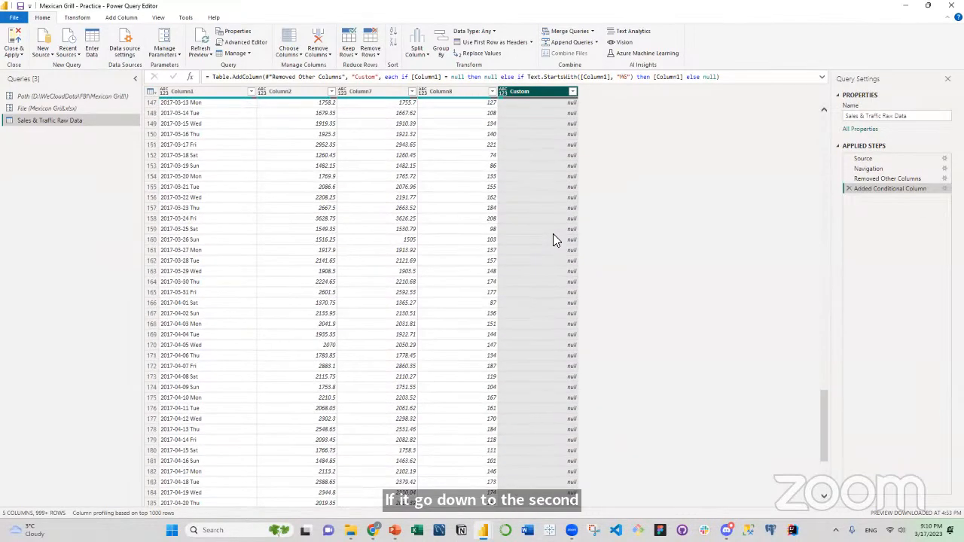
scroll(557, 226, down, 15)
drag(824, 424, 822, 97)
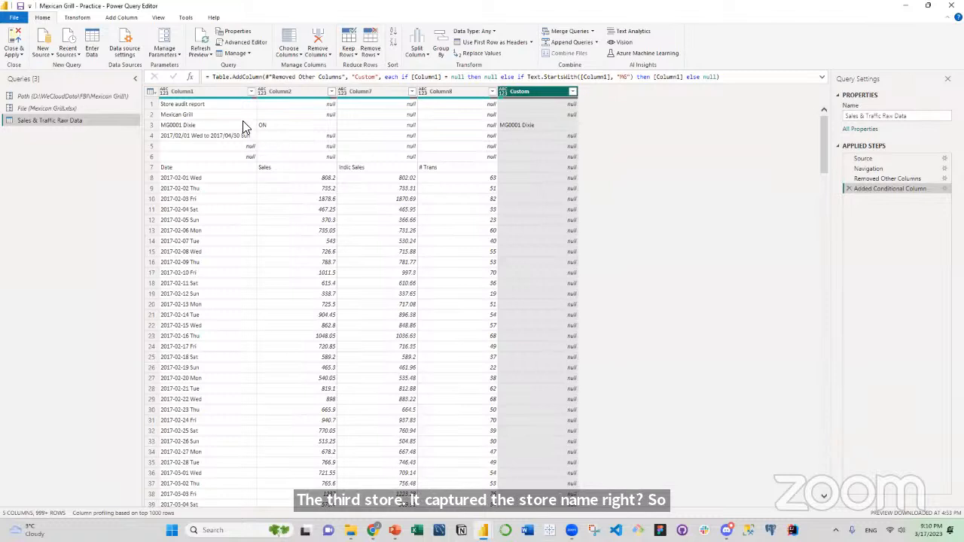
Start a second conditional column whose first clause outputs null if Column1 equals null.
click(152, 92)
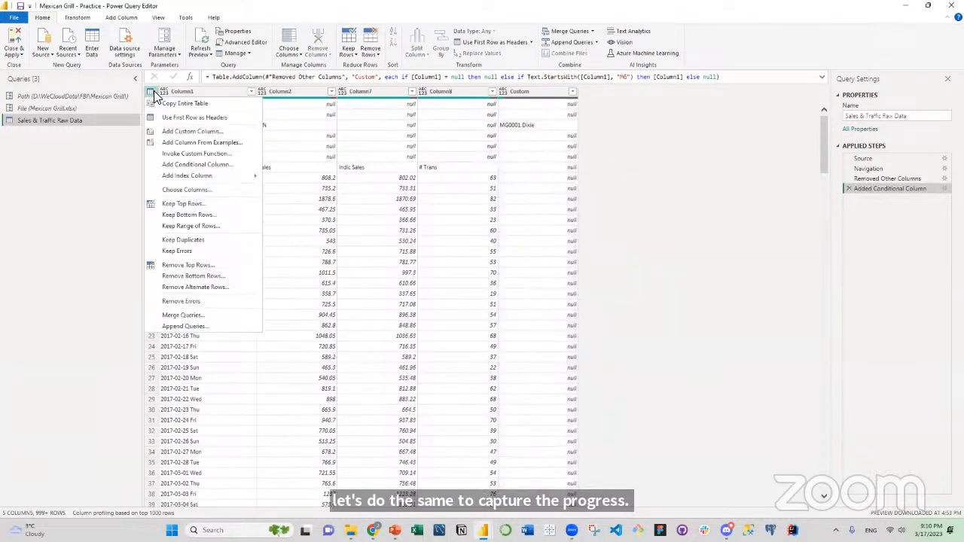
click(181, 165)
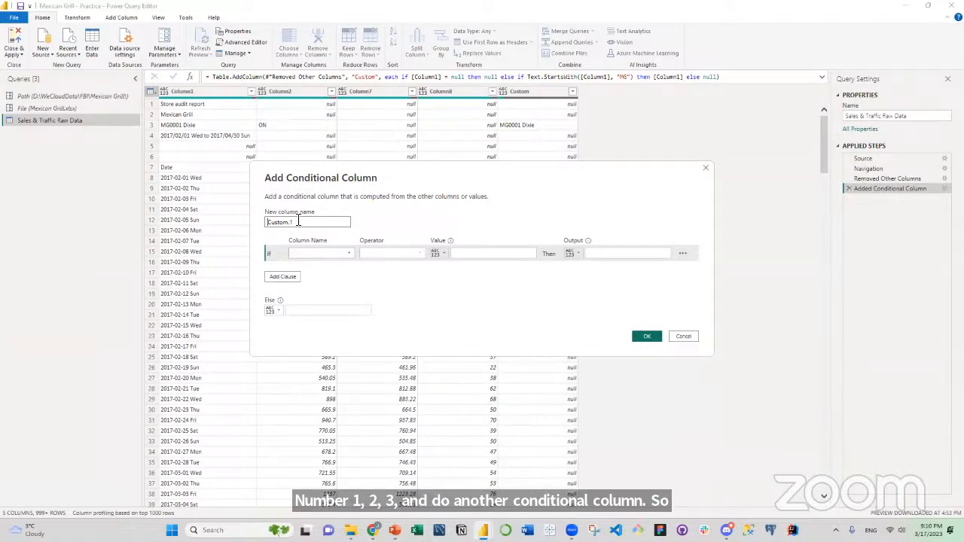
click(340, 255)
click(335, 263)
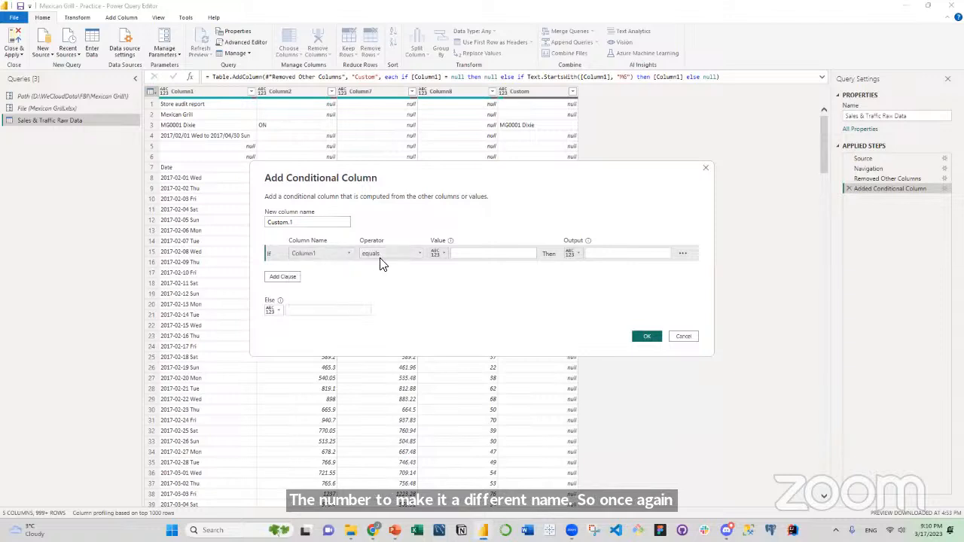
click(476, 254)
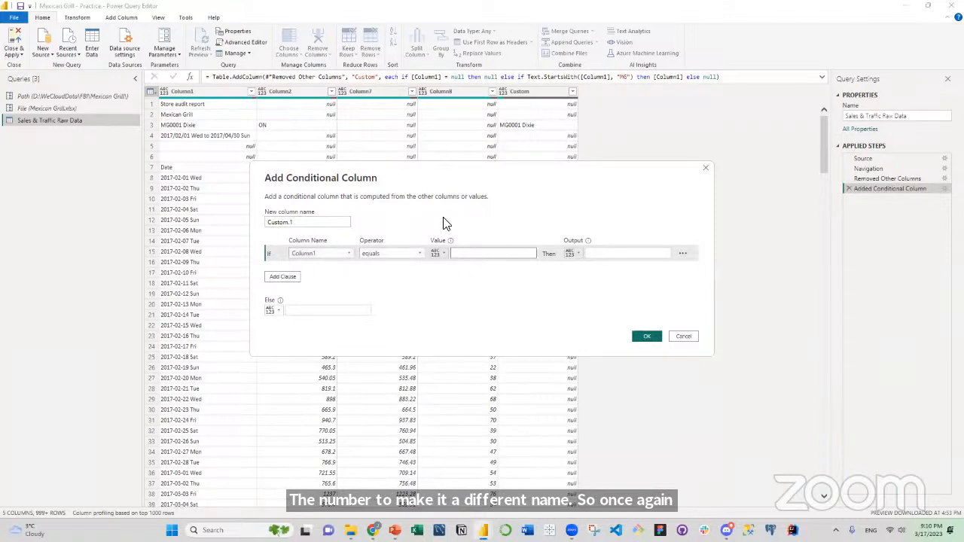
click(599, 253)
text(null)
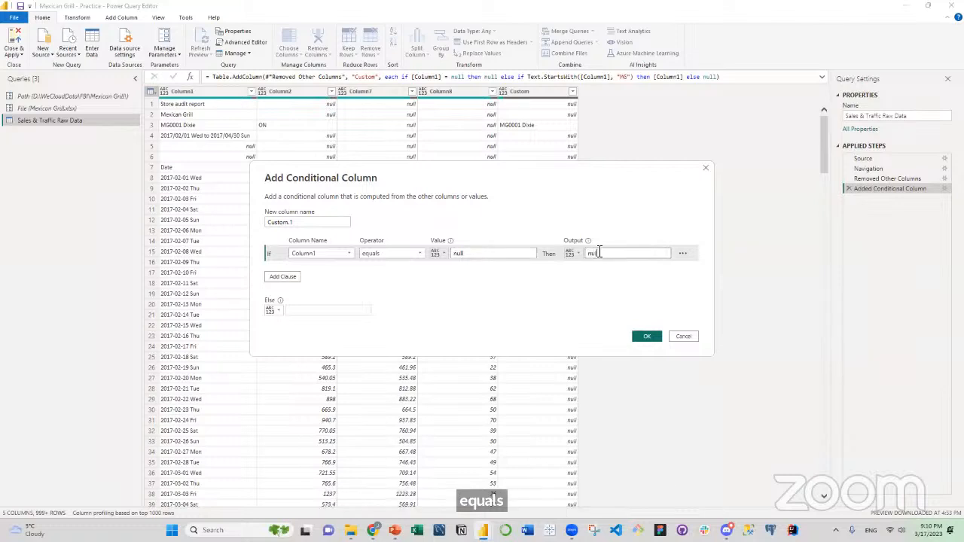
Add an else-if clause to the second conditional column testing whether Column1 begins with MG.
click(283, 276)
click(351, 276)
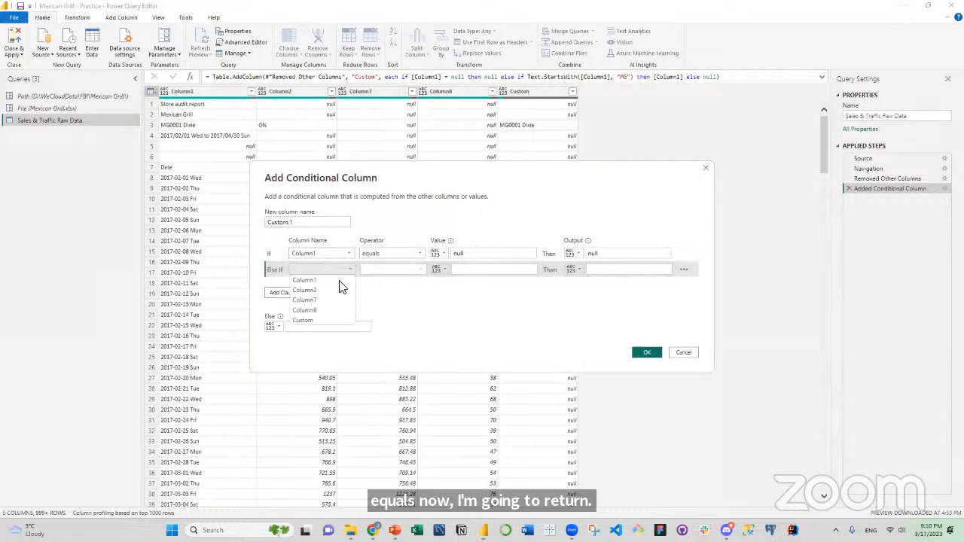
click(338, 282)
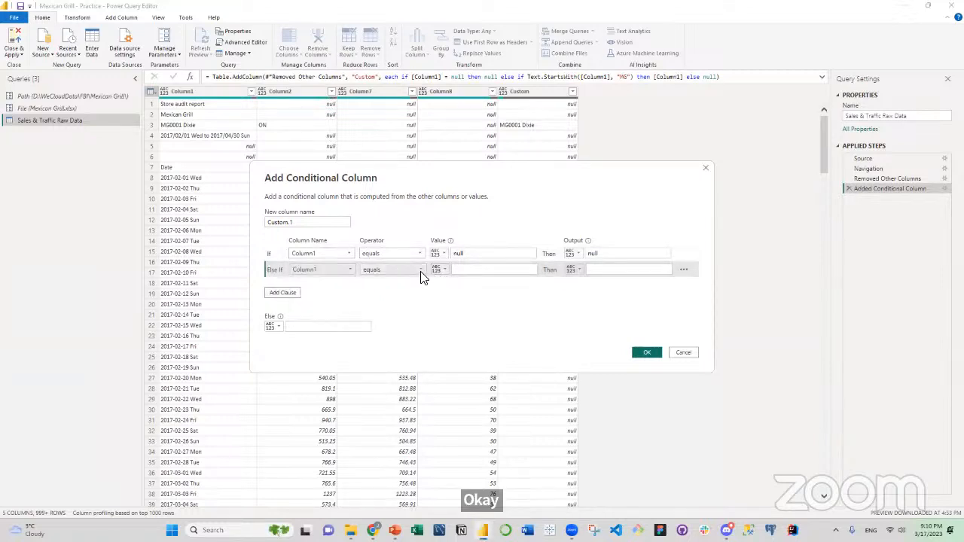
click(420, 271)
click(390, 300)
click(474, 269)
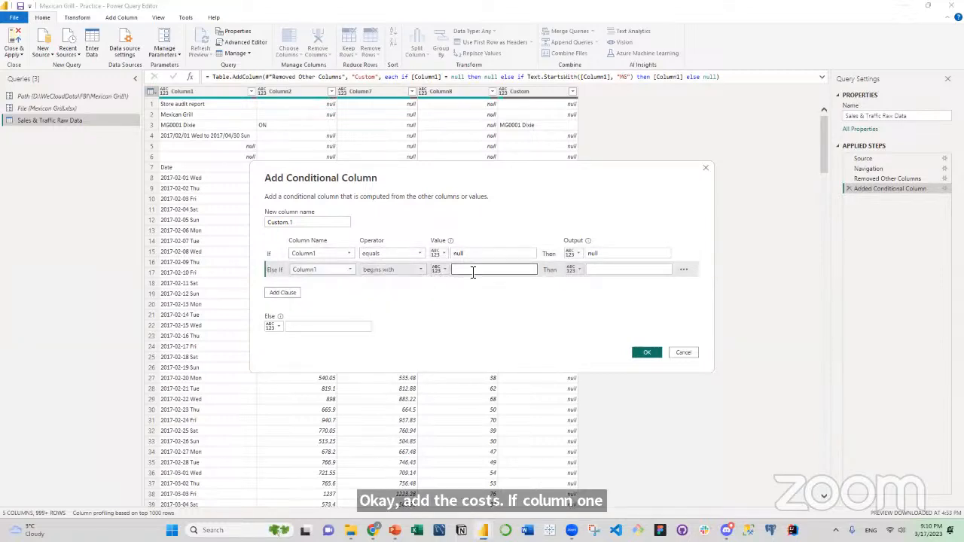
text(MG)
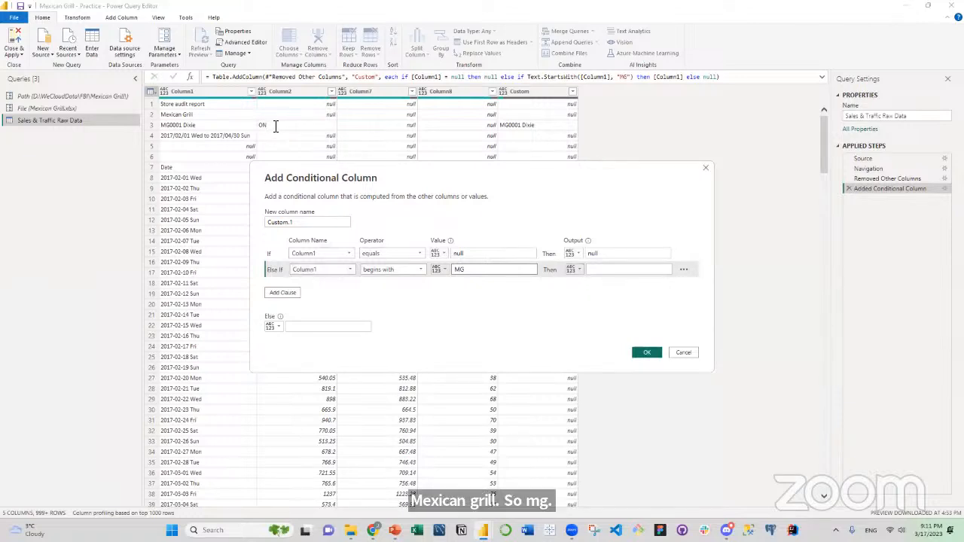
Output the Column2 value for the MG clause, set the else result to null and create the column.
click(572, 269)
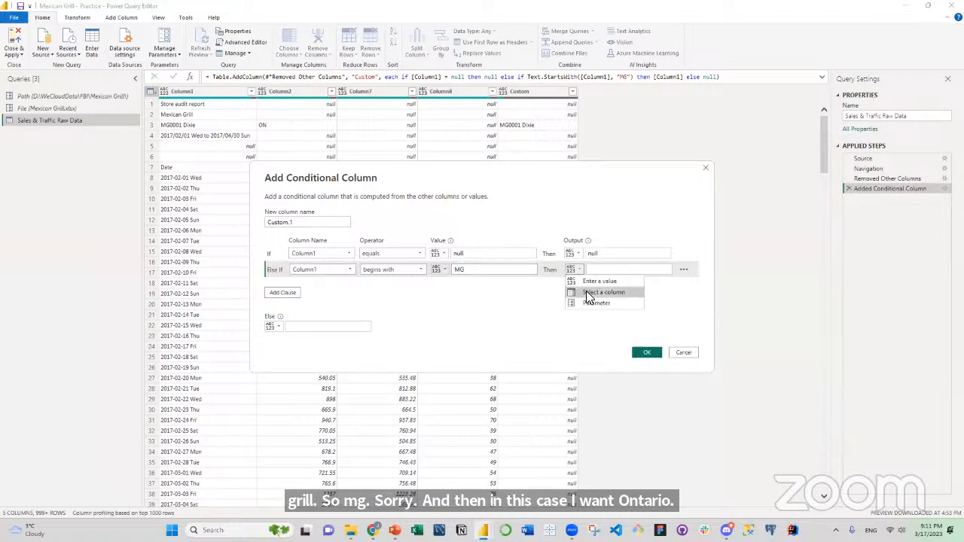
click(589, 296)
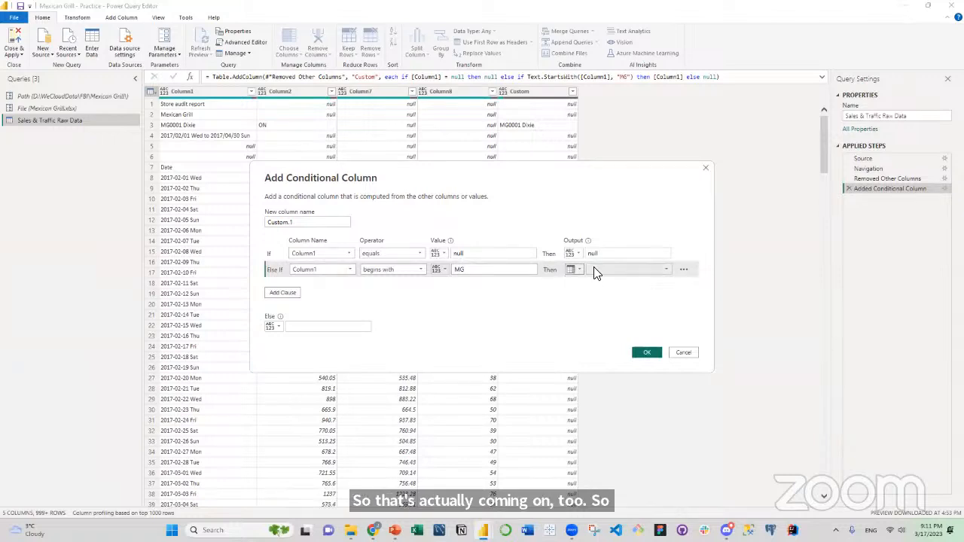
click(627, 270)
click(610, 290)
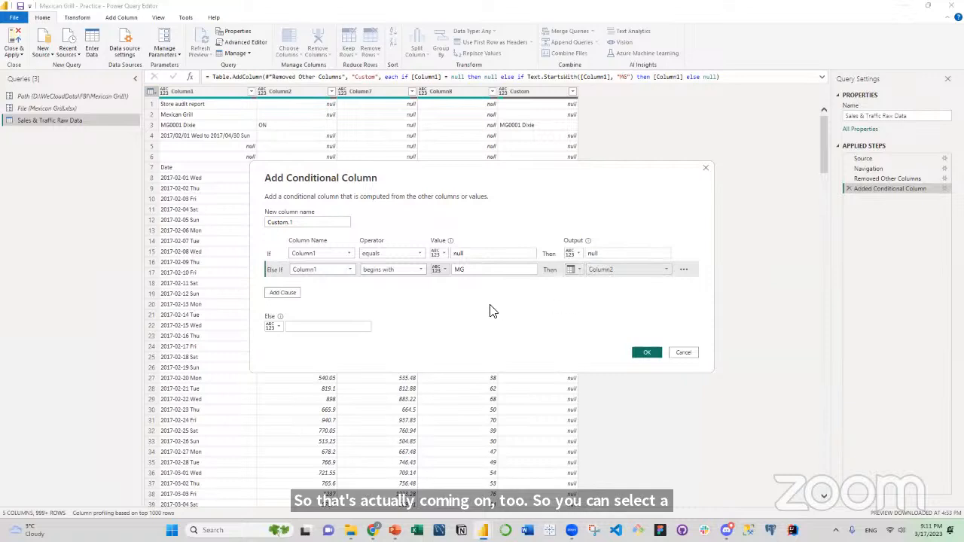
click(325, 327)
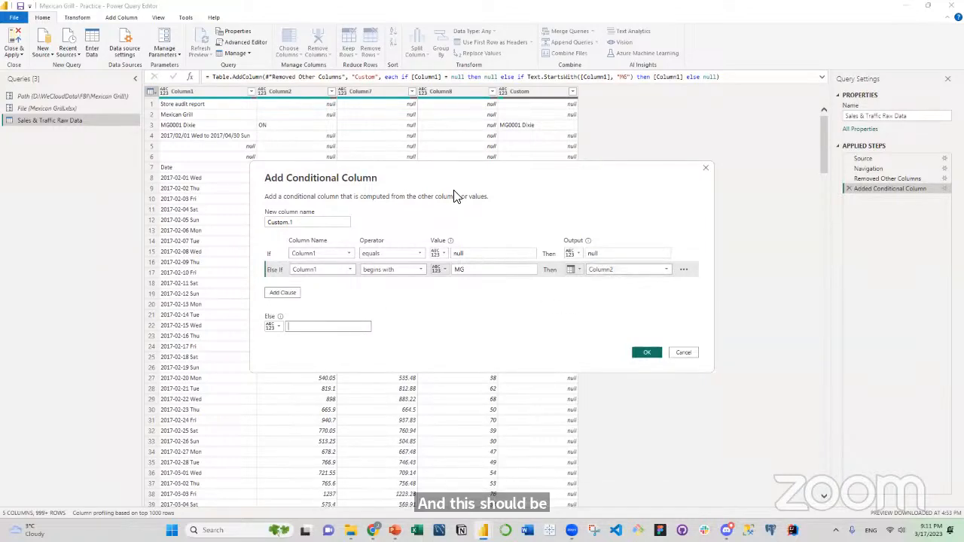
click(647, 353)
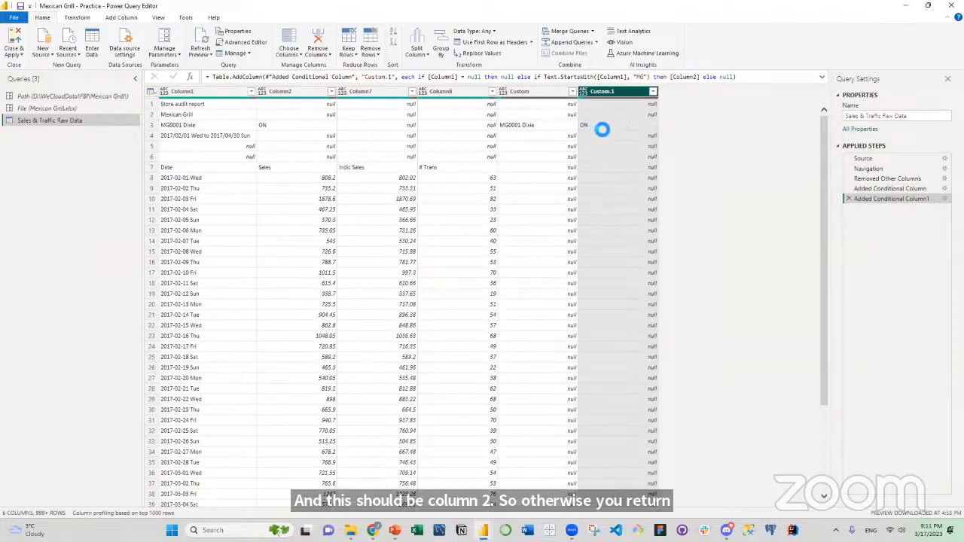
Examine the Custom.1 column through the next store blocks and review its full list of distinct values.
scroll(591, 151, down, 20)
scroll(565, 196, down, 15)
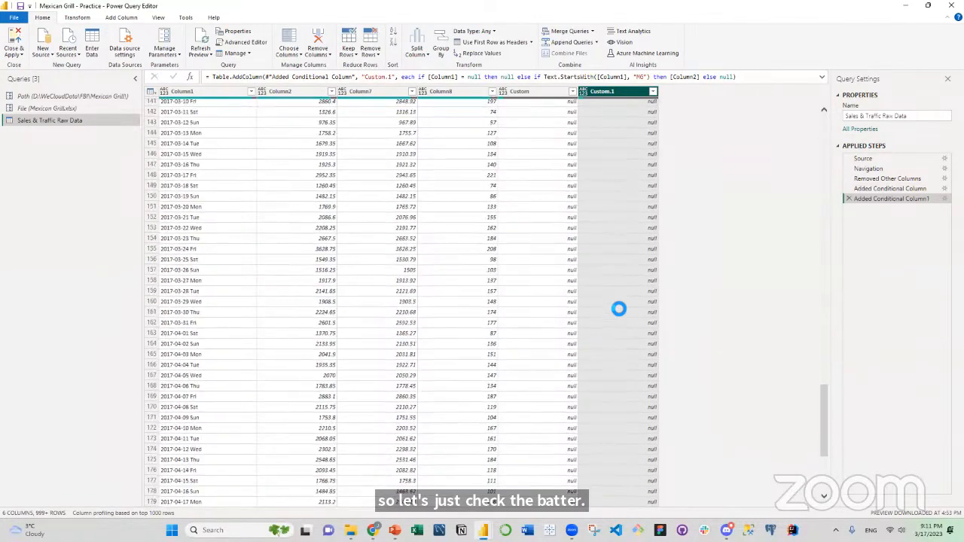
scroll(618, 309, down, 20)
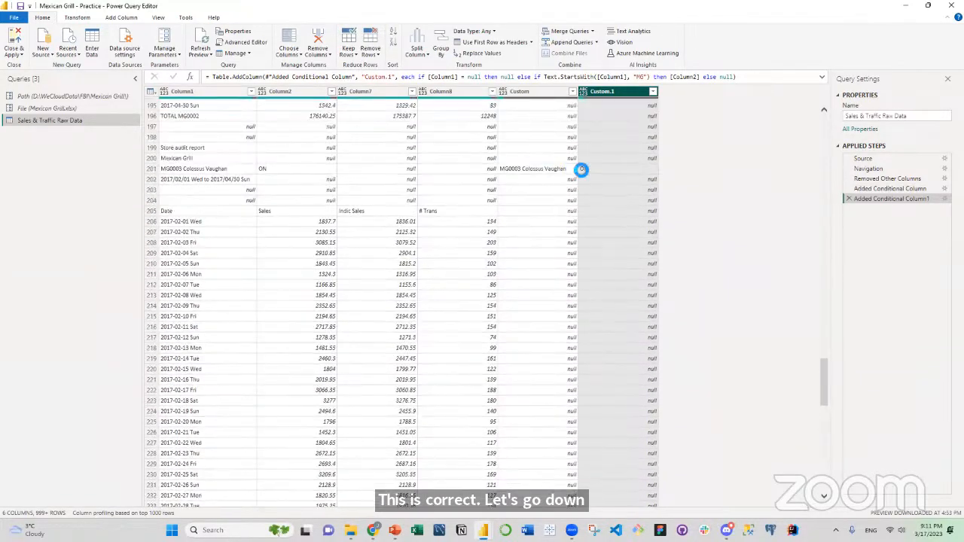
drag(827, 395, 820, 83)
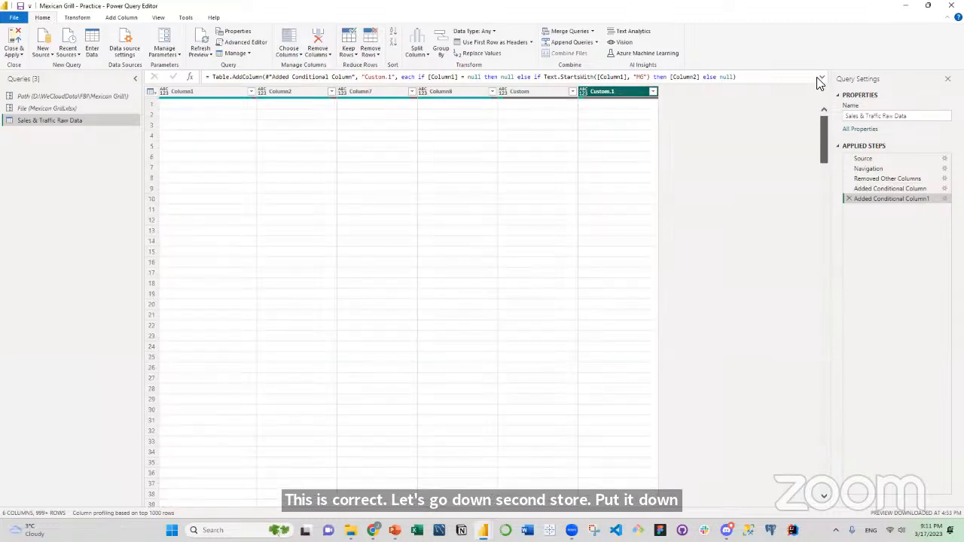
click(653, 92)
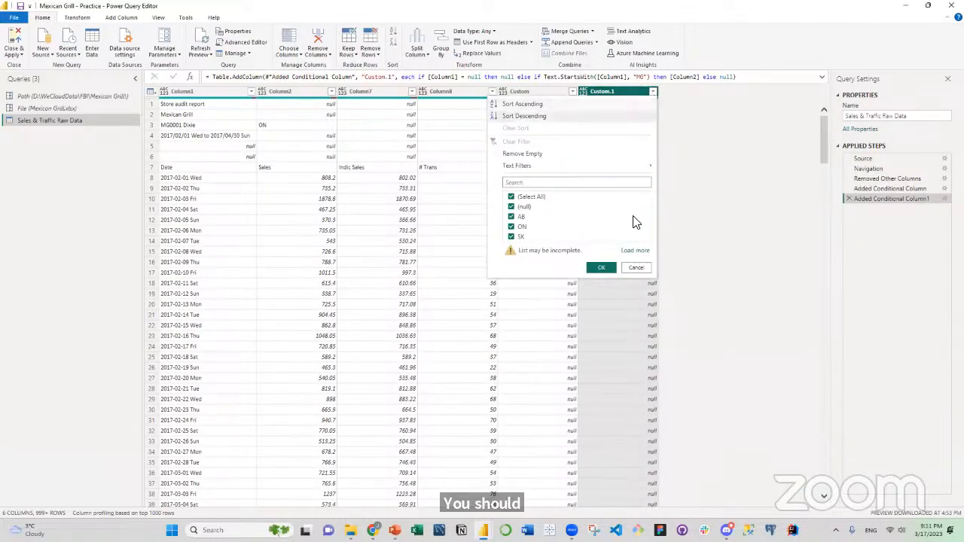
click(635, 250)
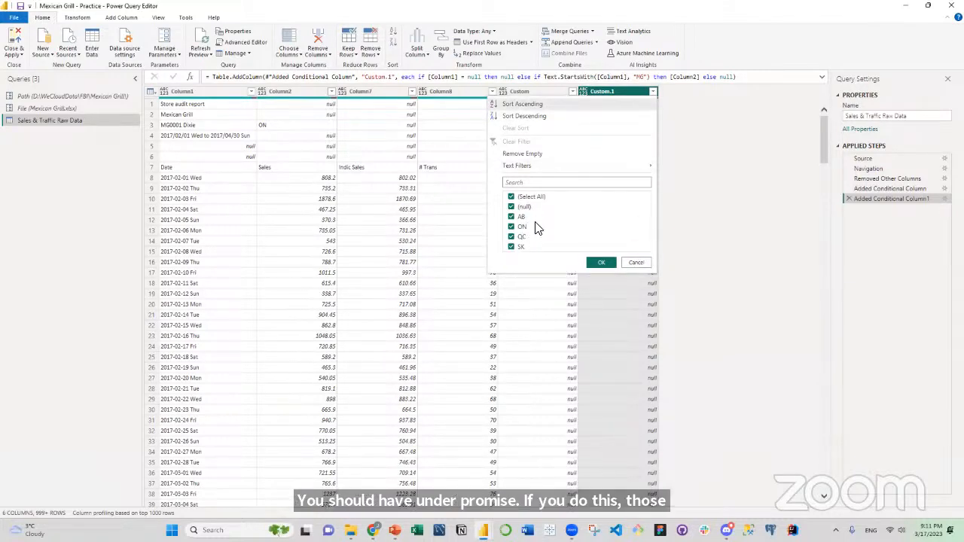
click(639, 262)
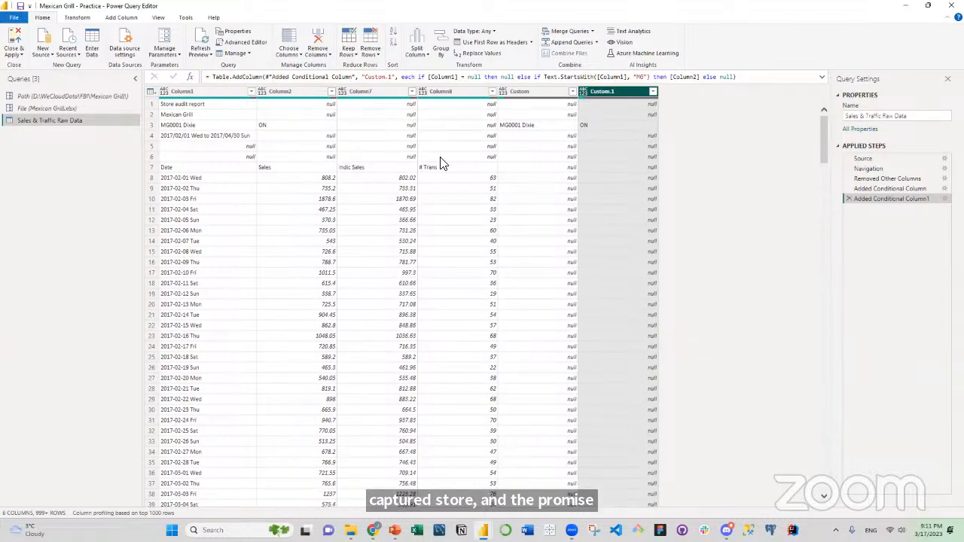
Fill the values of the Custom and Custom.1 columns down over the null rows.
ctrl+click(518, 88)
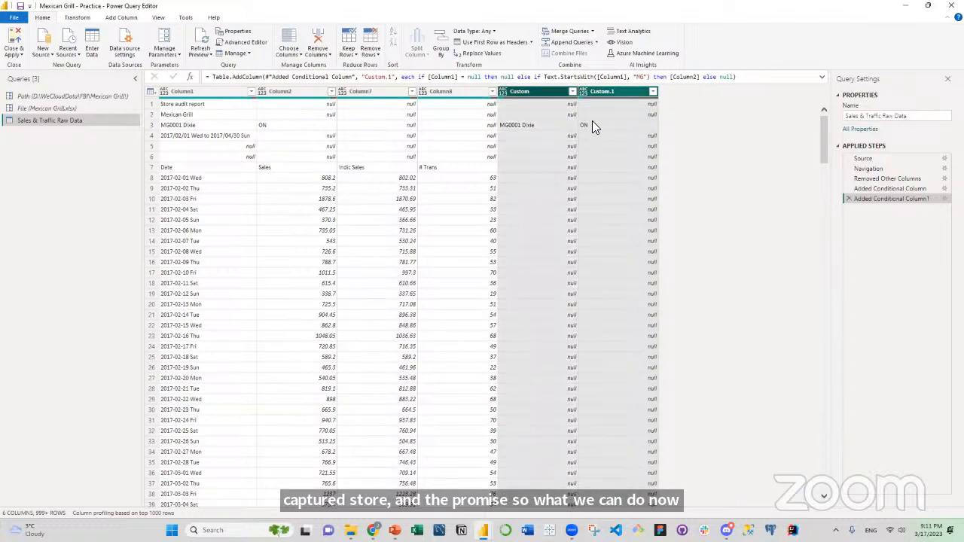
right_click(529, 94)
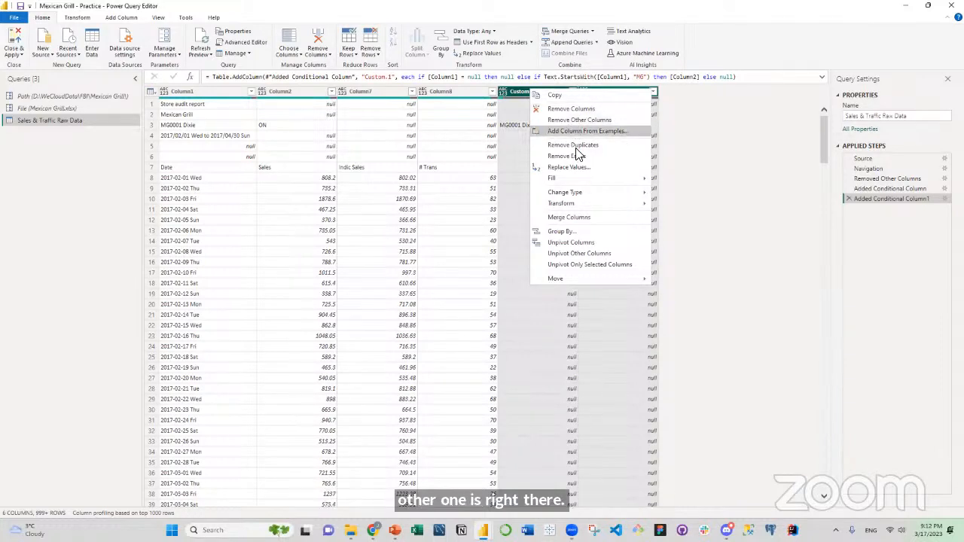
mouse_move(568, 180)
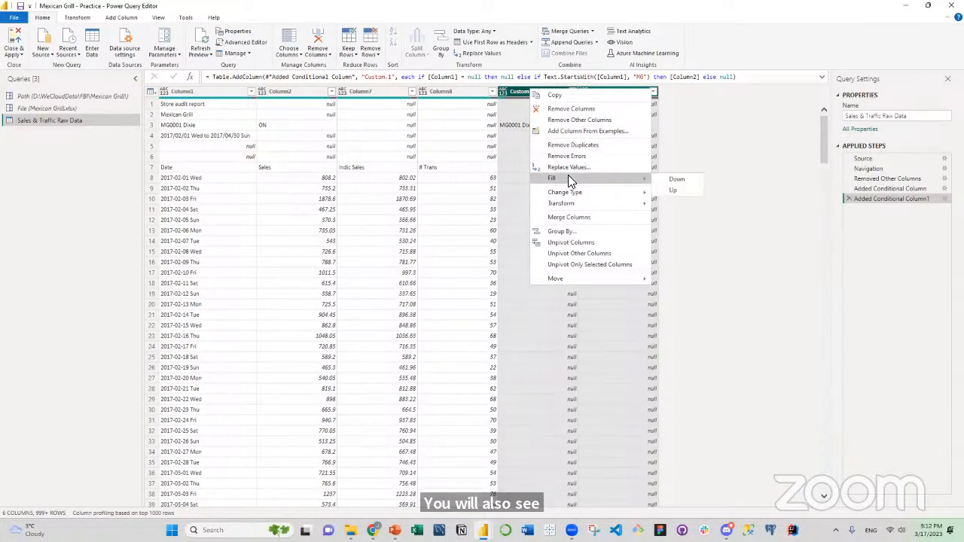
click(675, 182)
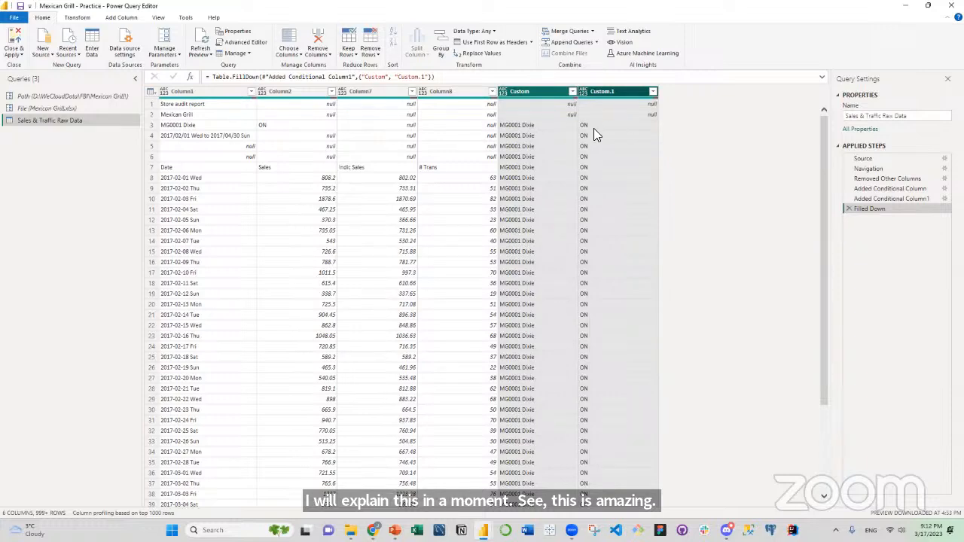
Check the filled-down store values across the blocks and remove the top 6 rows of the table.
scroll(594, 128, down, 15)
scroll(593, 128, down, 11)
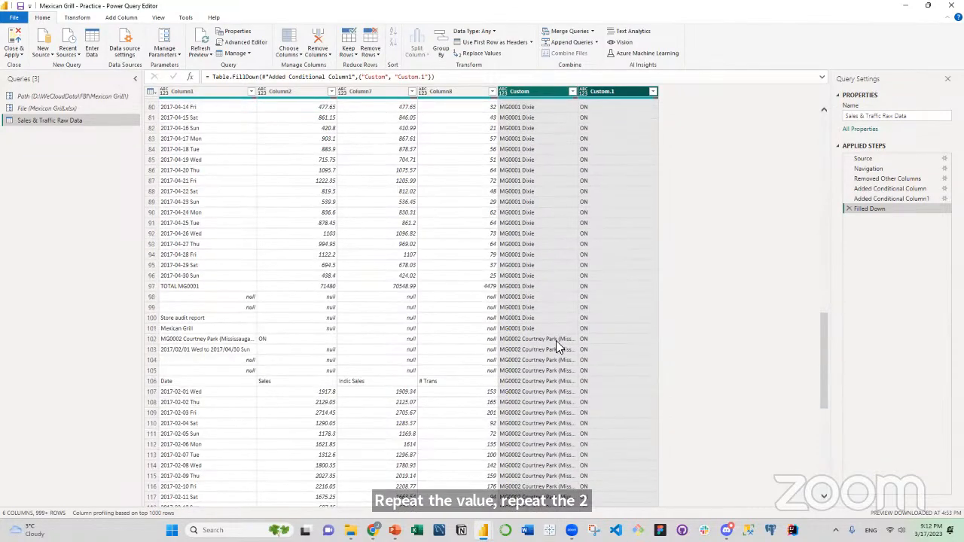
scroll(557, 339, down, 20)
scroll(560, 339, down, 12)
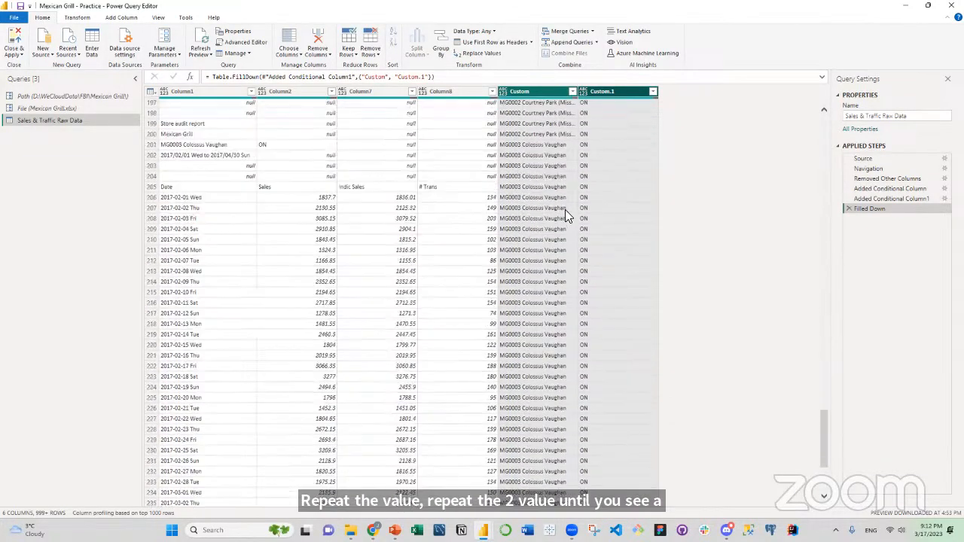
drag(824, 444, 825, 140)
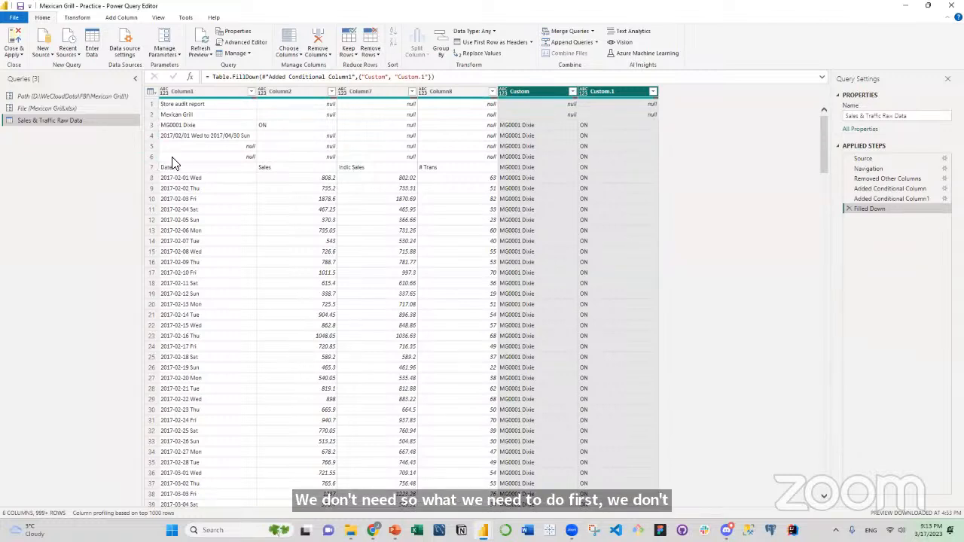
click(153, 92)
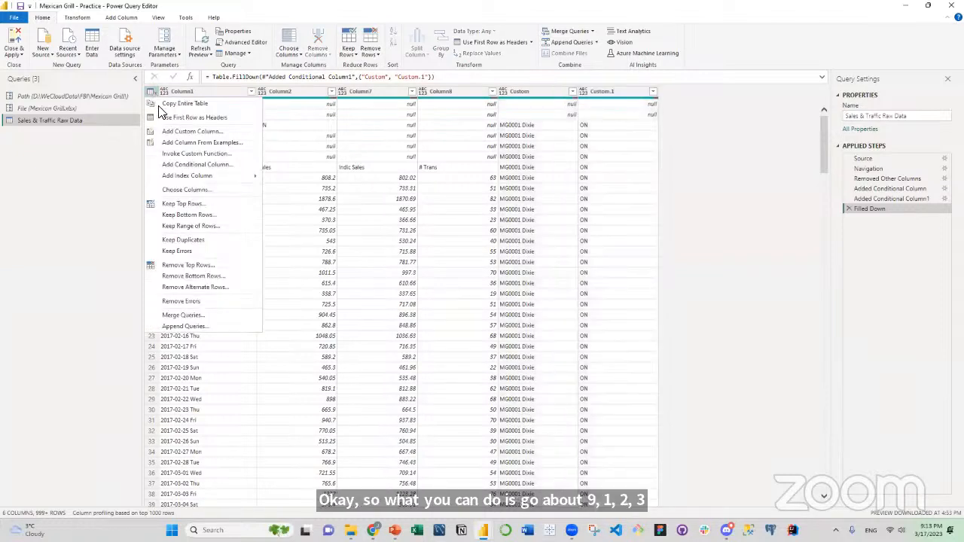
click(201, 265)
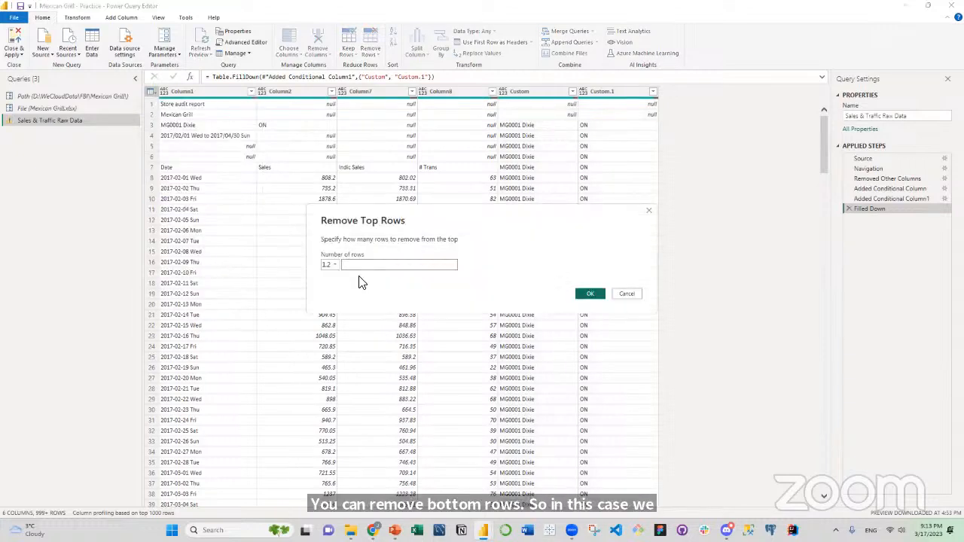
text(6)
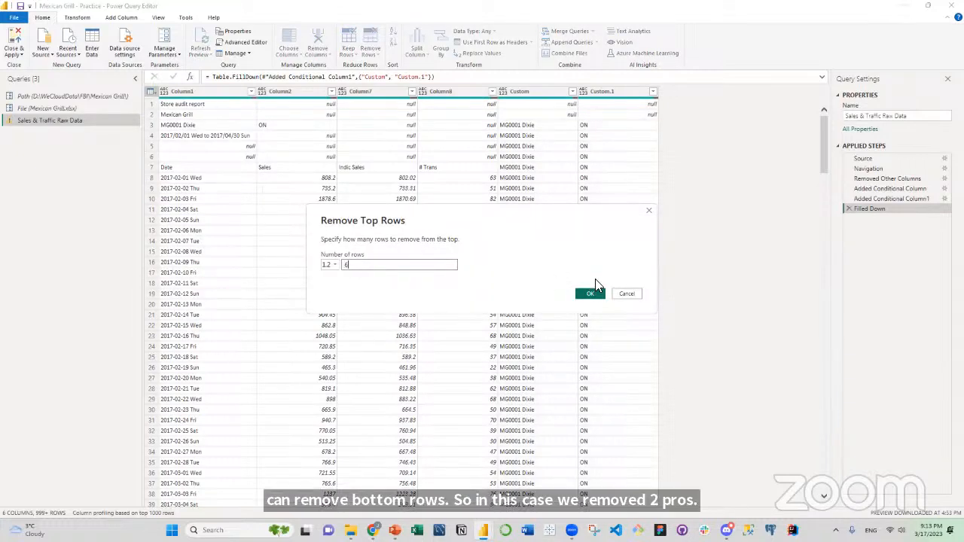
click(591, 295)
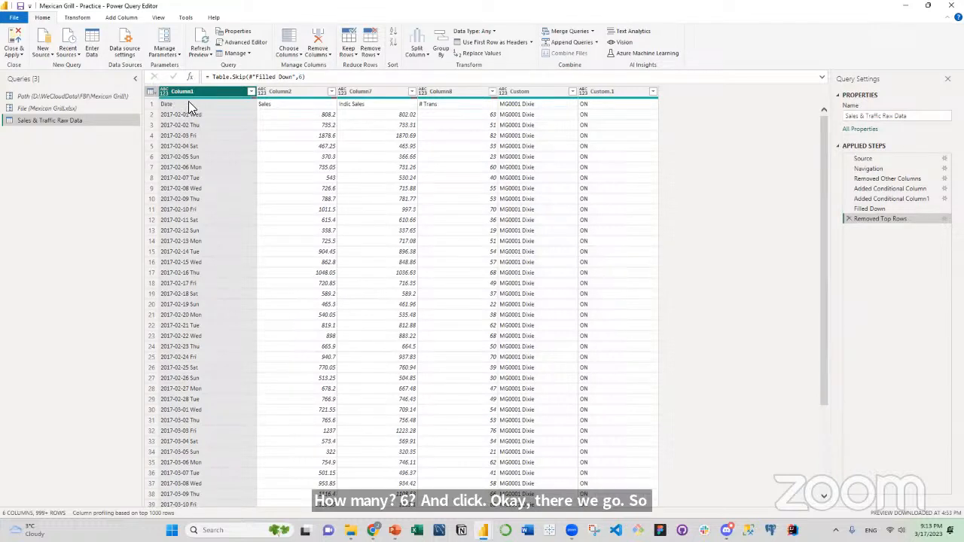
Promote the first row to column headers and remove the Sales column.
click(151, 92)
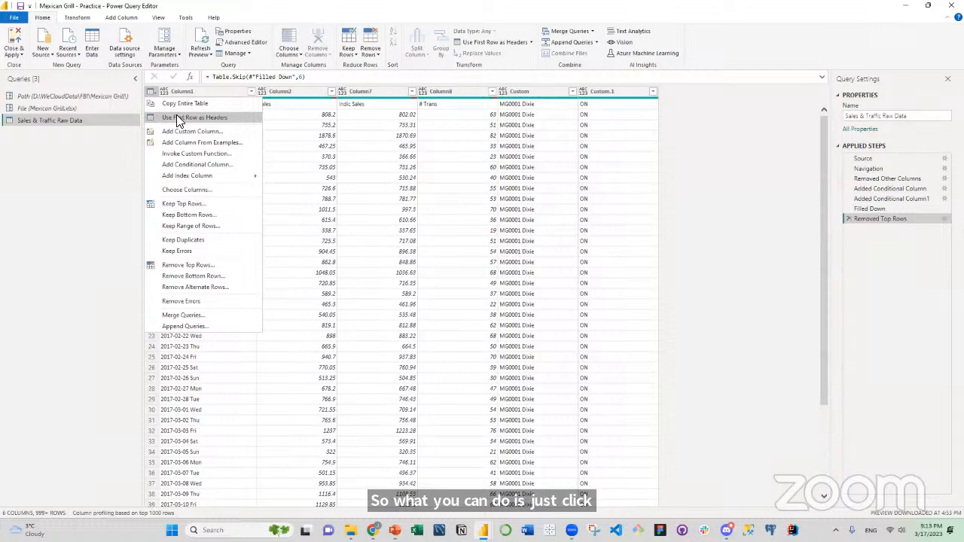
click(176, 118)
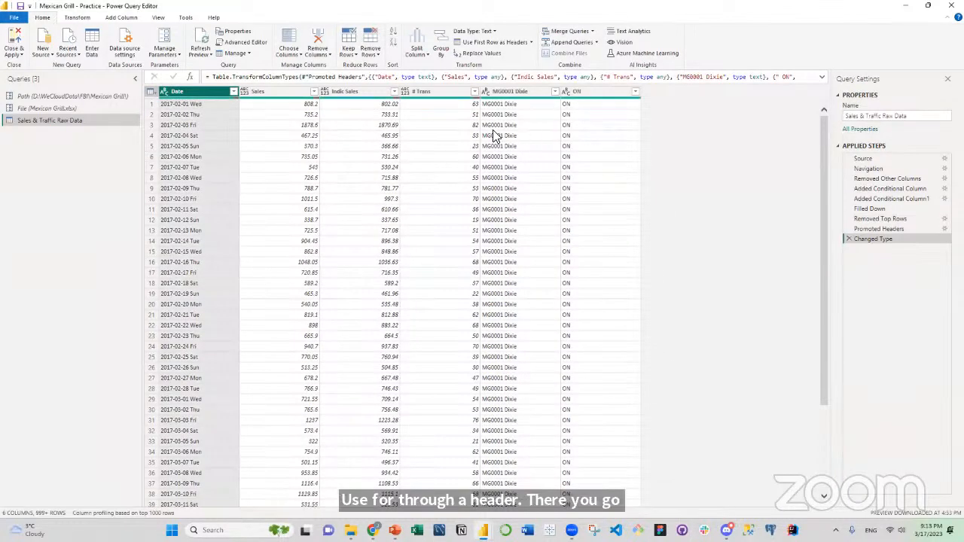
click(273, 90)
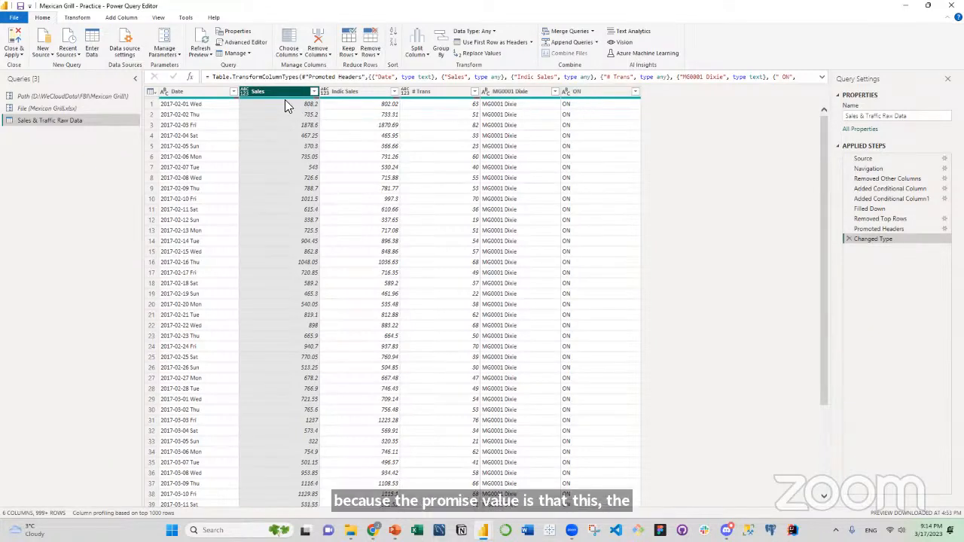
mouse_move(282, 100)
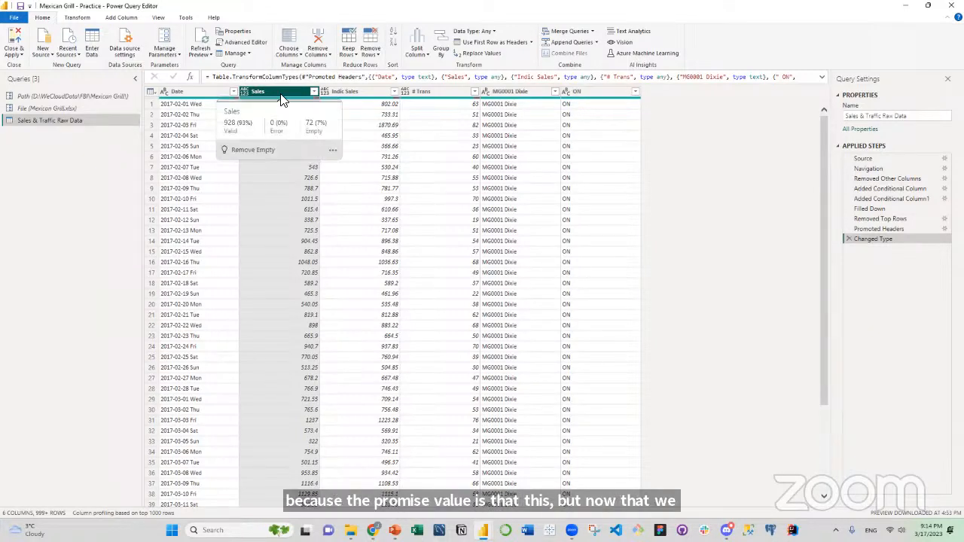
right_click(282, 99)
click(315, 110)
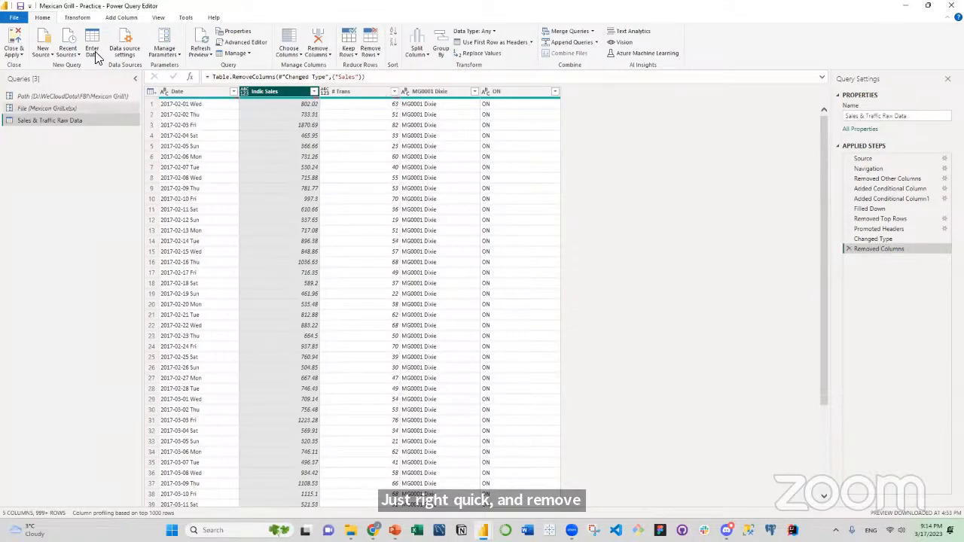
Turn on column quality, column distribution and column profile for the data preview.
click(159, 17)
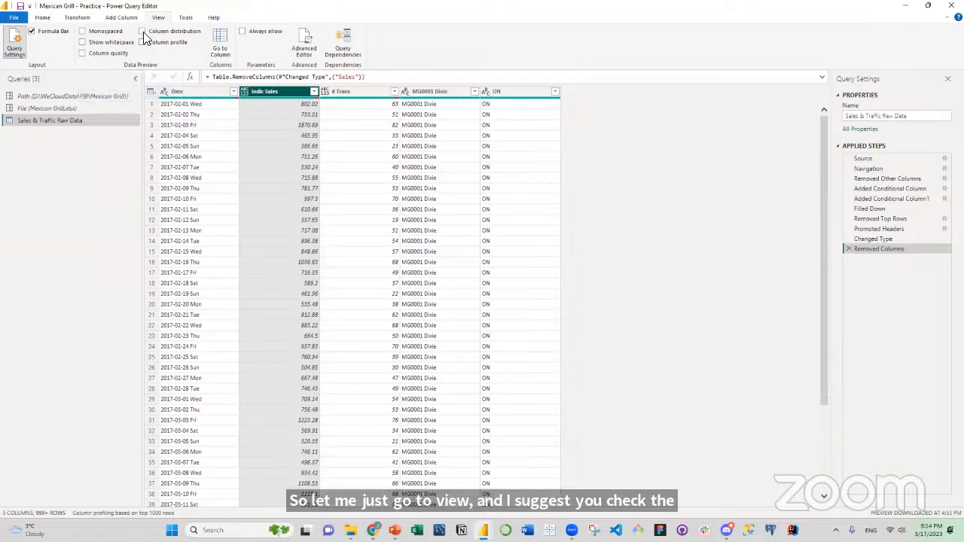
click(83, 54)
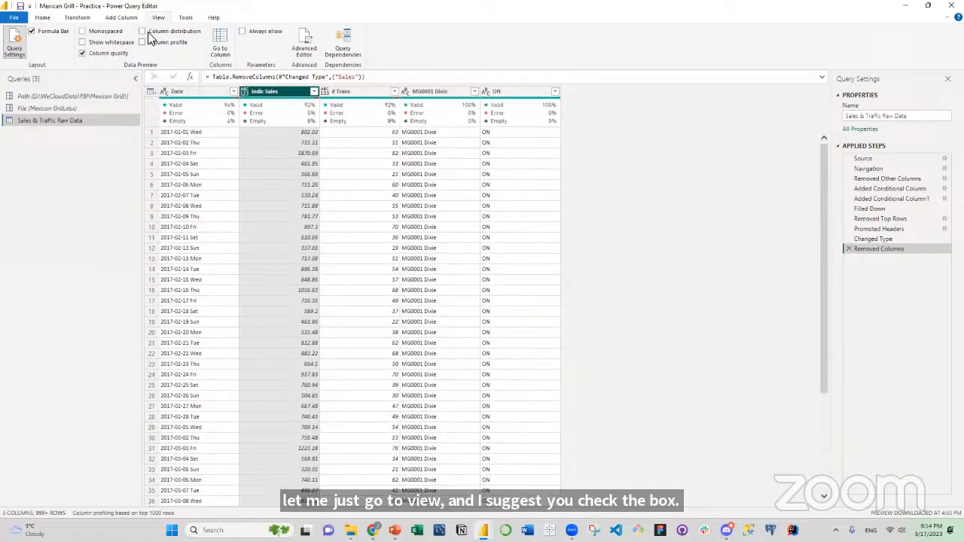
click(141, 31)
click(142, 42)
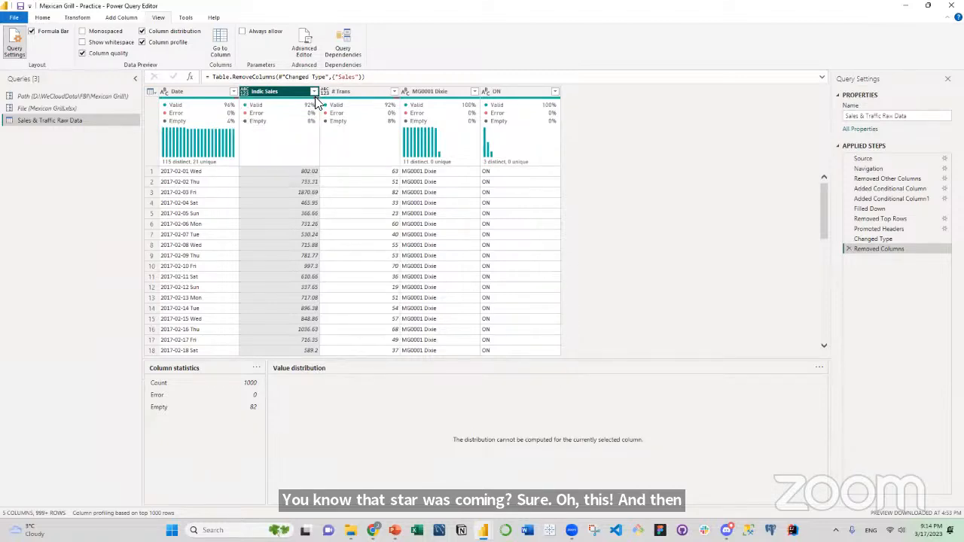
mouse_move(316, 101)
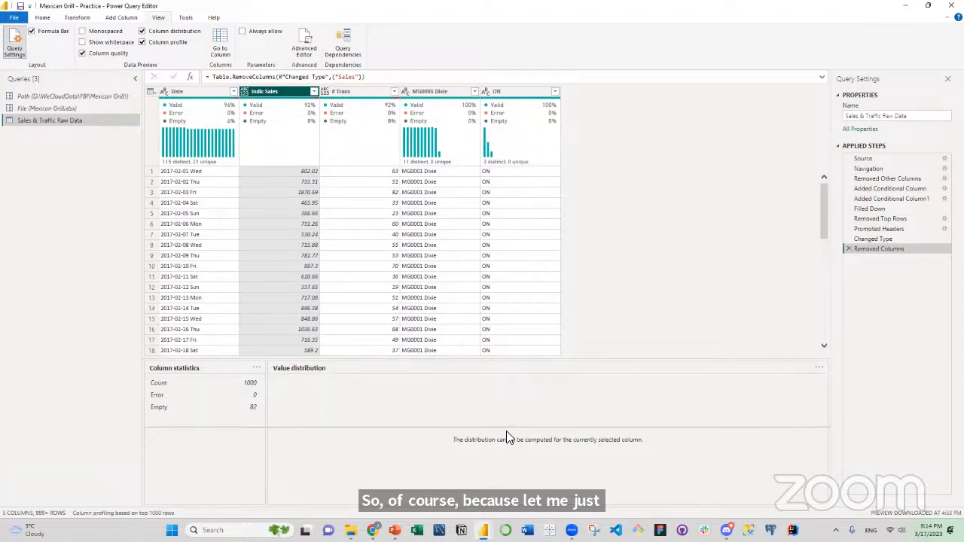
Enlarge the data preview and base the column profiling on the entire data set.
drag(506, 437, 508, 439)
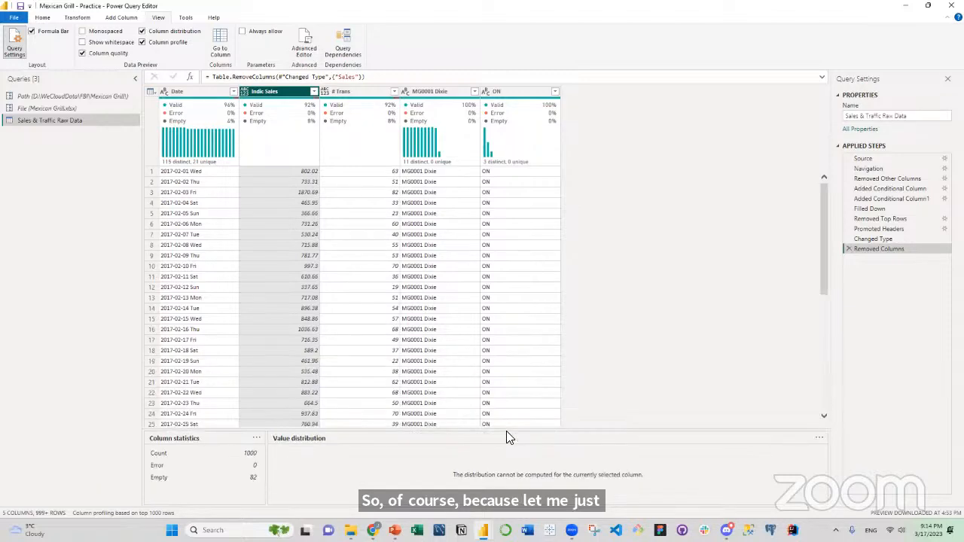
click(167, 515)
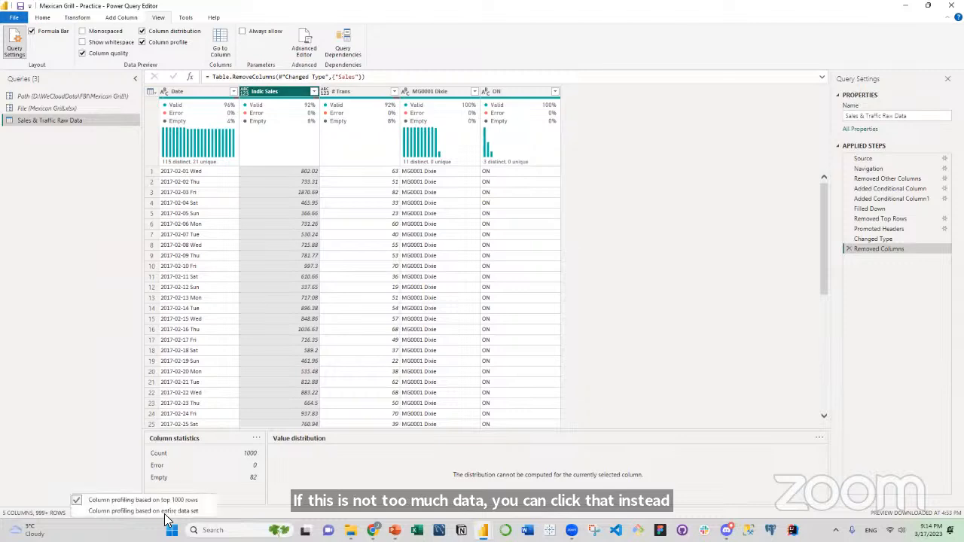
click(163, 512)
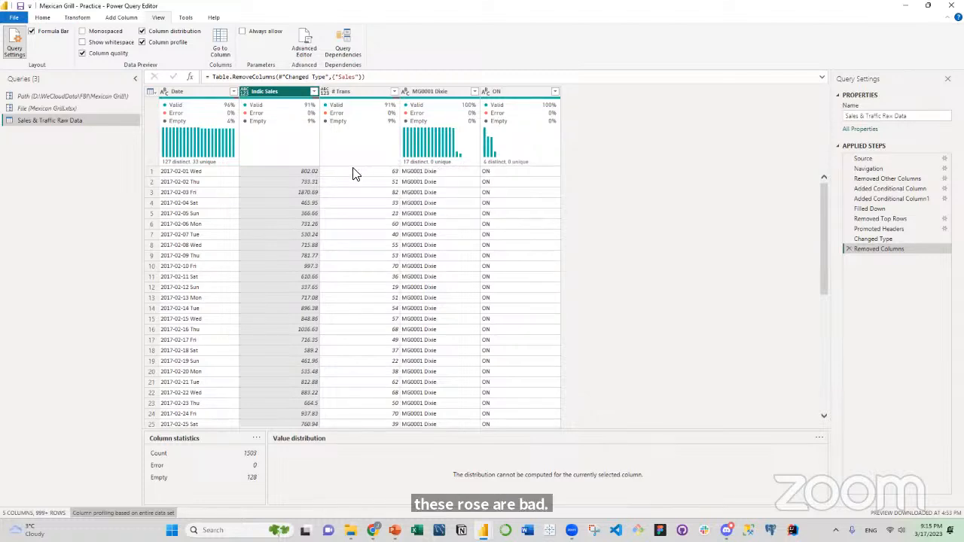
Inspect the junk rows between the store blocks and filter the Date column to keep only rows beginning with "2017-".
scroll(355, 174, down, 7)
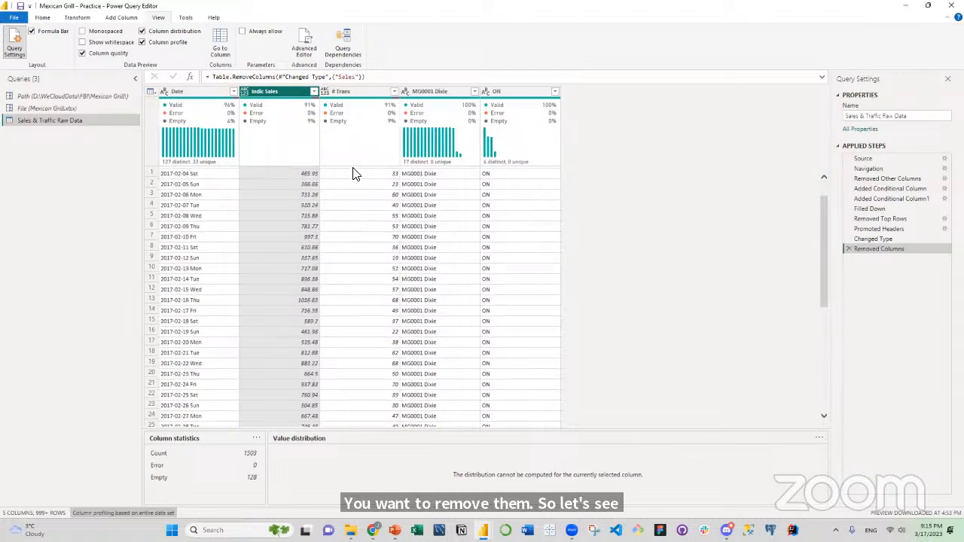
scroll(356, 174, down, 4)
scroll(356, 174, down, 14)
scroll(356, 174, down, 4)
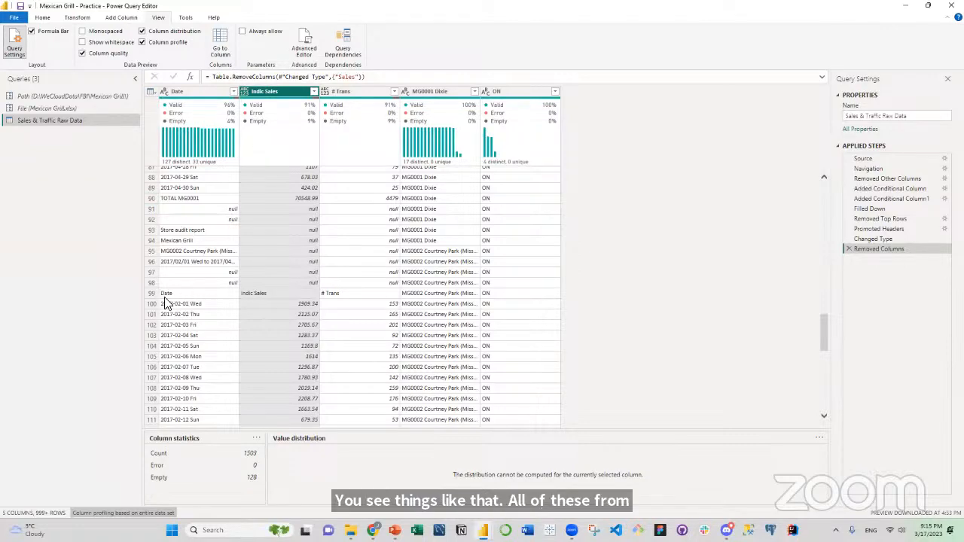
scroll(188, 291, up, 4)
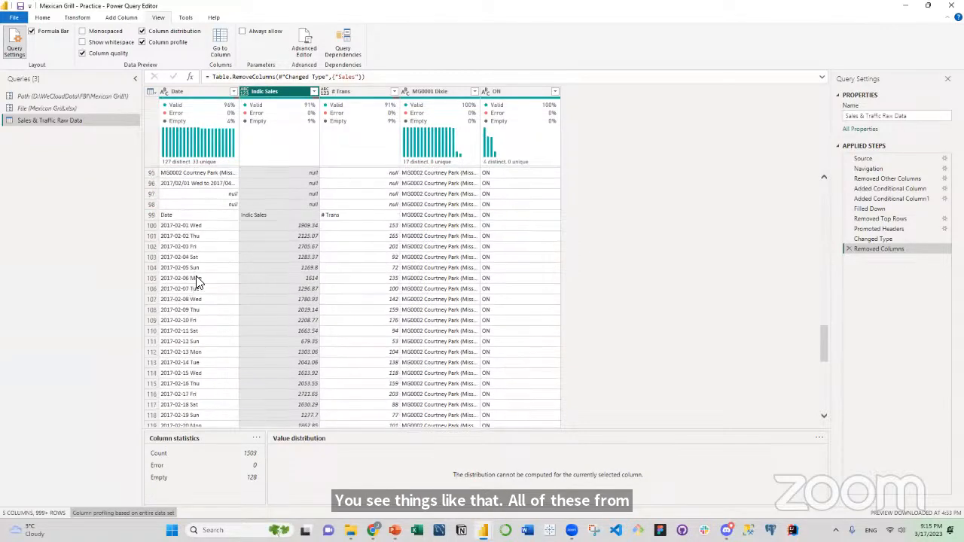
scroll(196, 283, down, 3)
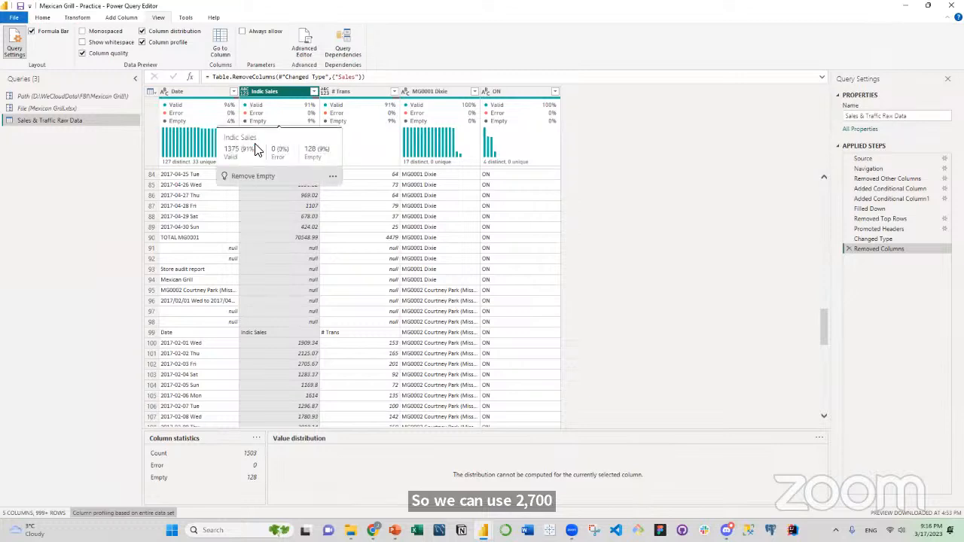
click(233, 92)
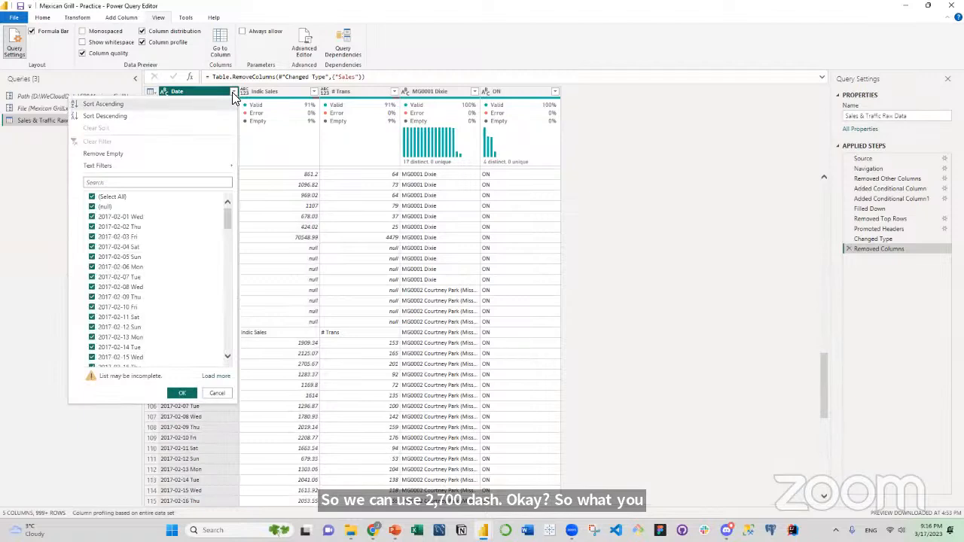
mouse_move(193, 167)
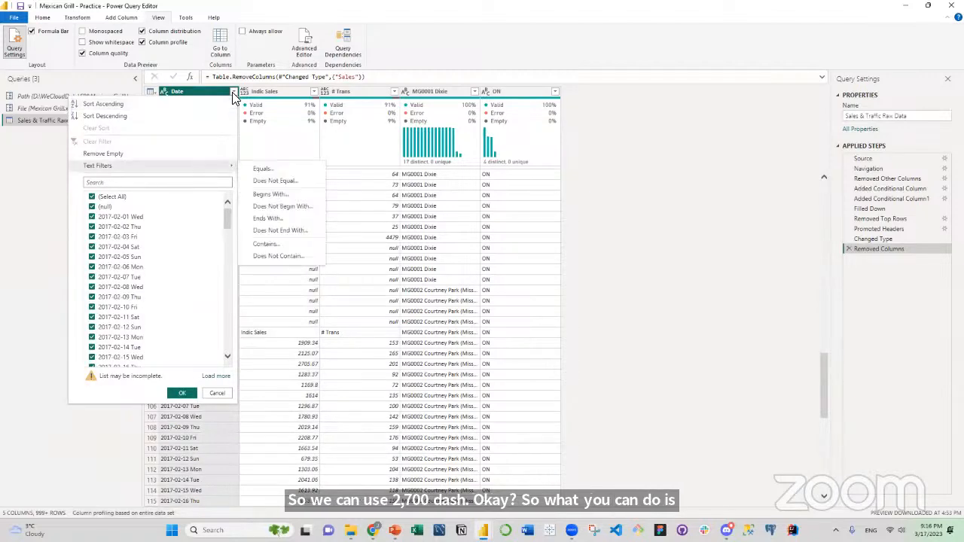
click(273, 194)
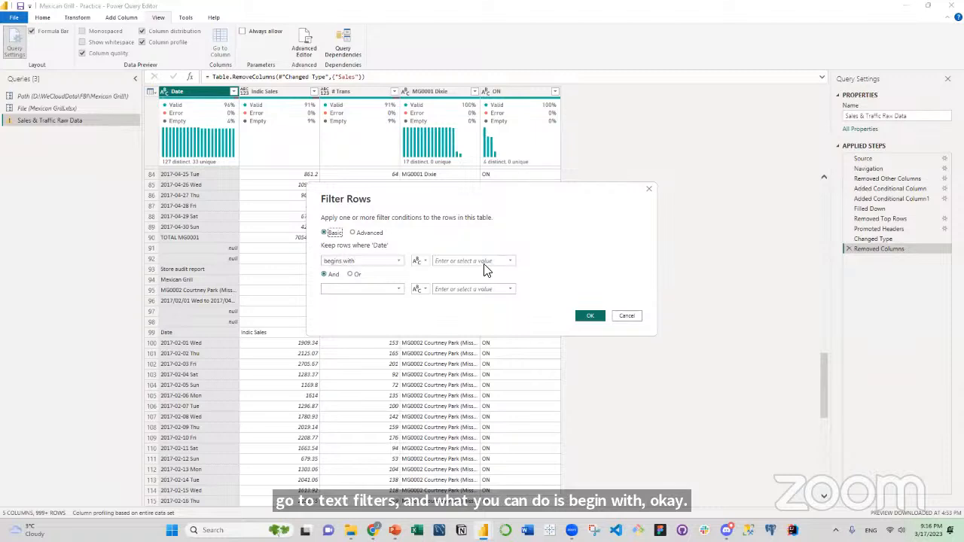
click(465, 262)
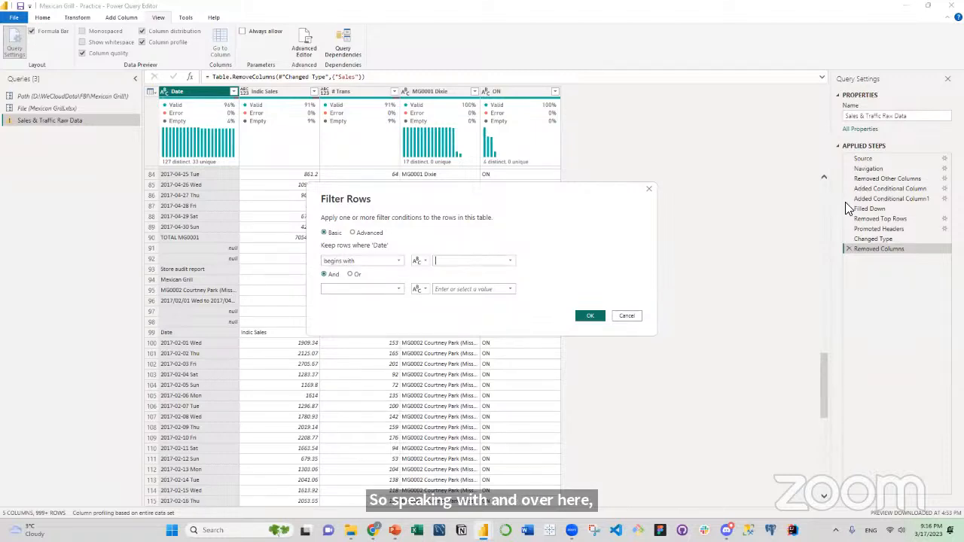
text(2017-)
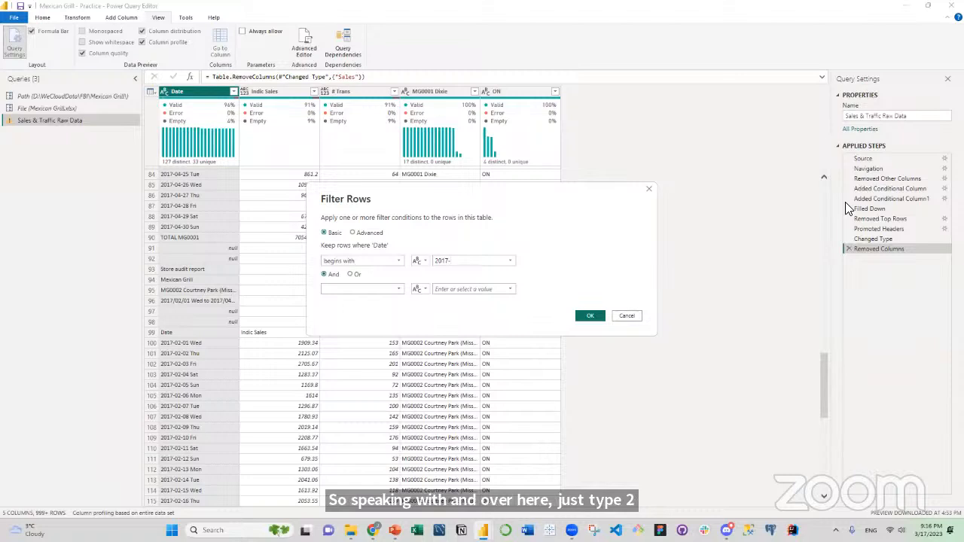
click(591, 316)
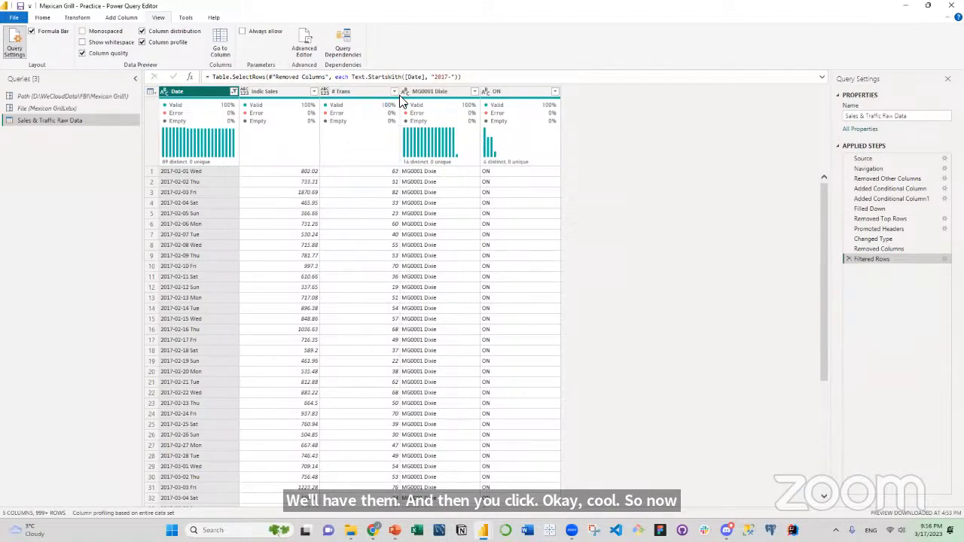
Check the filtered rows and the Date column's statistics, and split the Date column by space at each occurrence of the delimiter.
scroll(455, 206, down, 20)
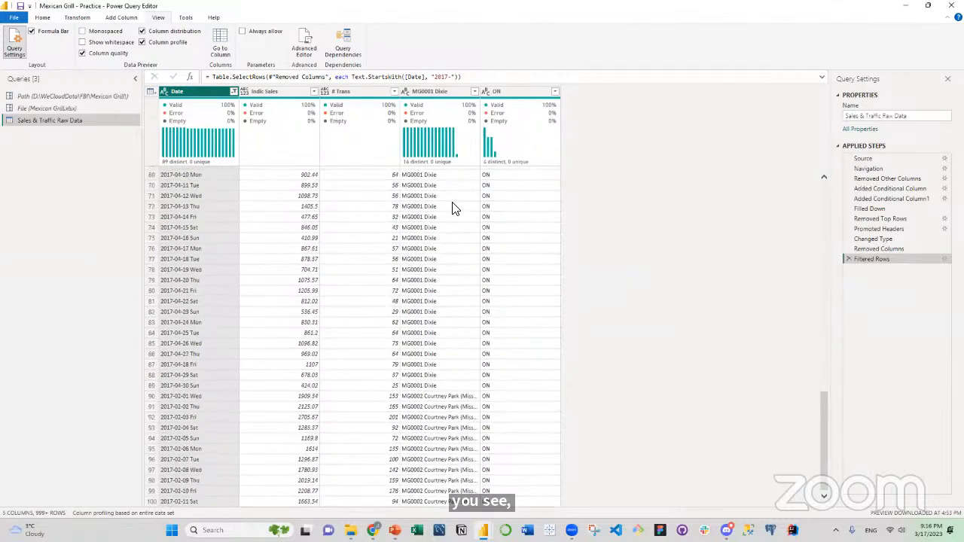
scroll(452, 203, down, 20)
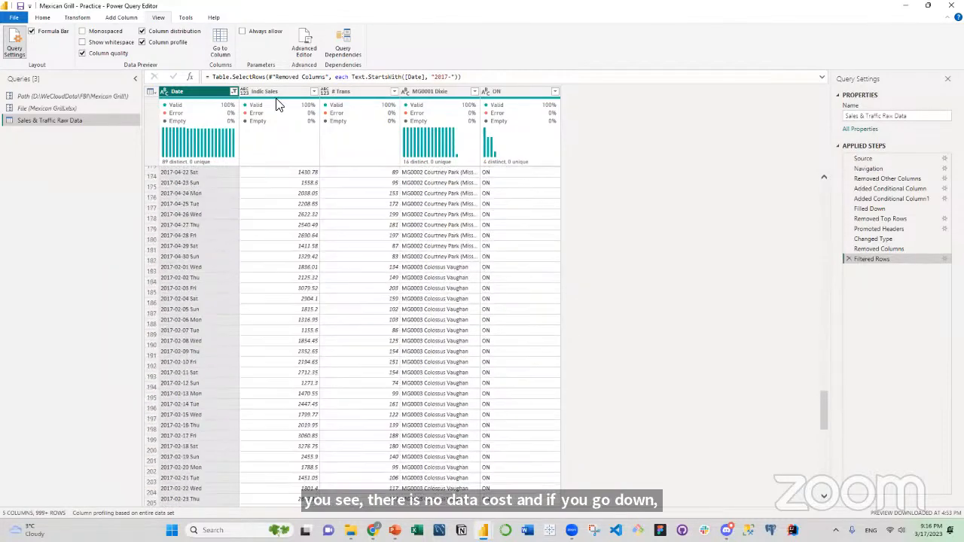
click(209, 98)
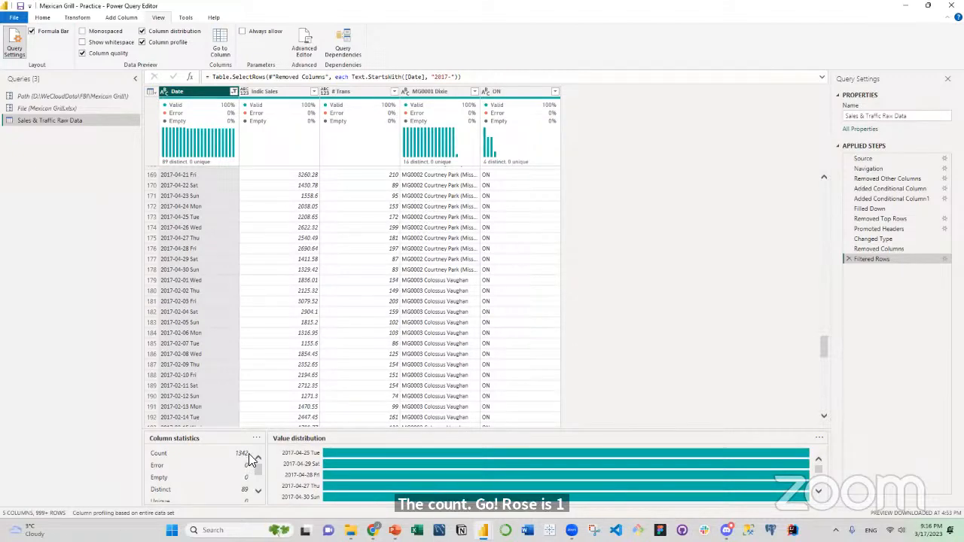
scroll(431, 237, up, 10)
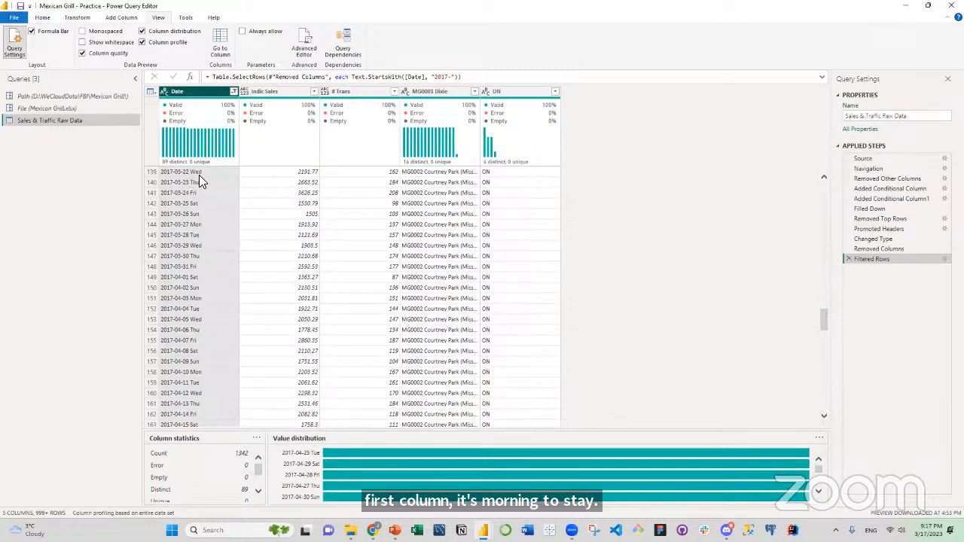
right_click(200, 94)
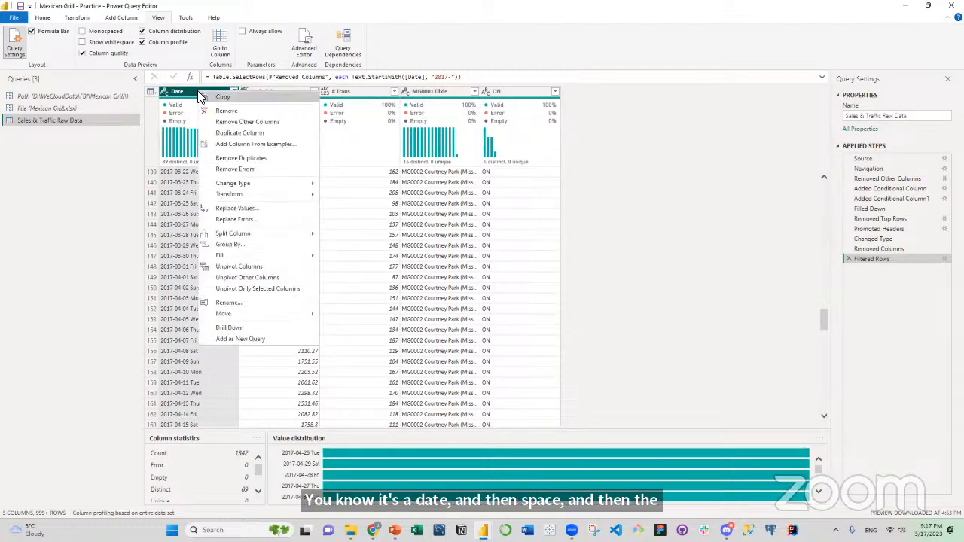
mouse_move(244, 235)
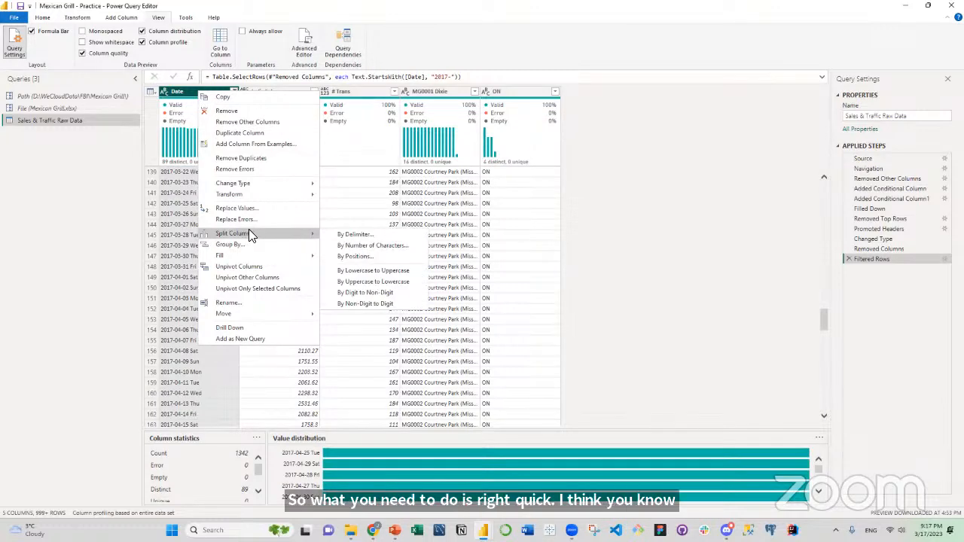
click(350, 236)
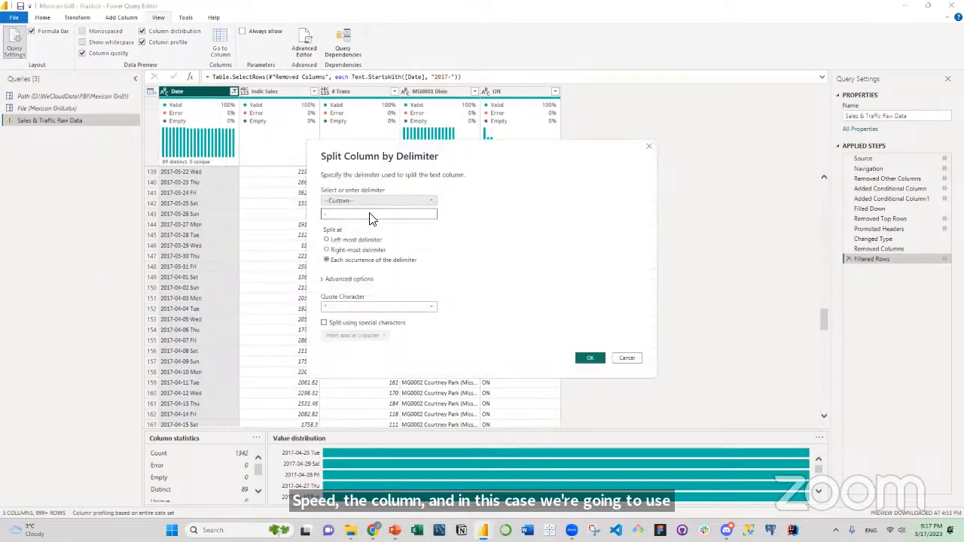
click(378, 202)
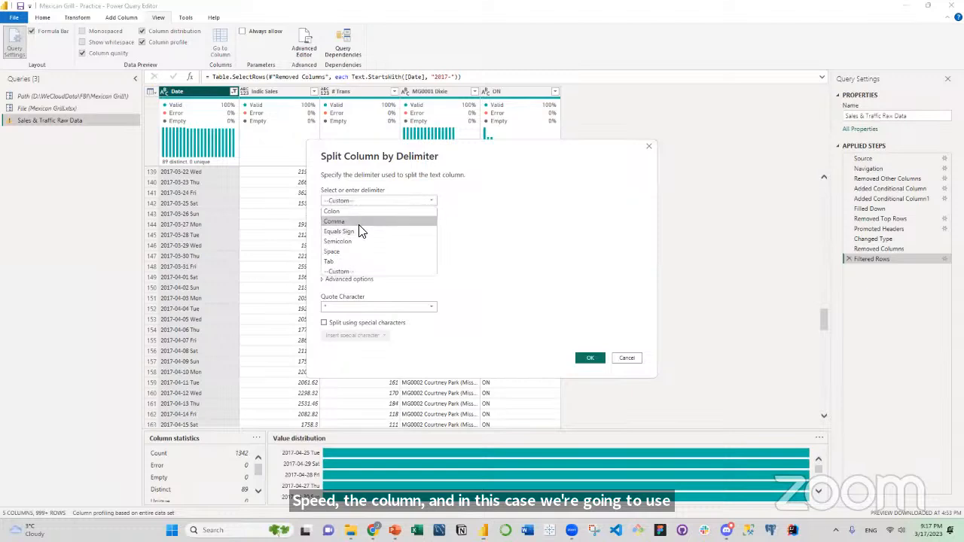
click(353, 251)
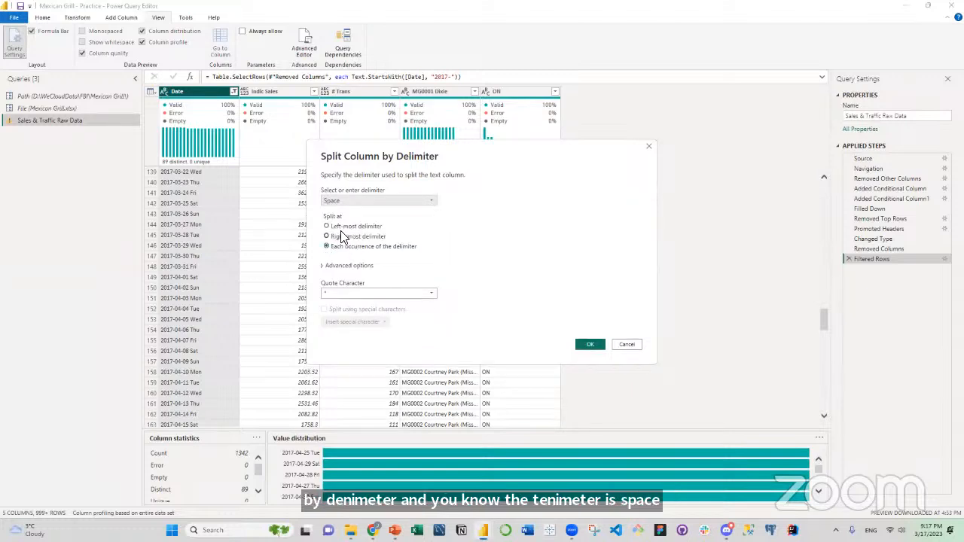
click(341, 237)
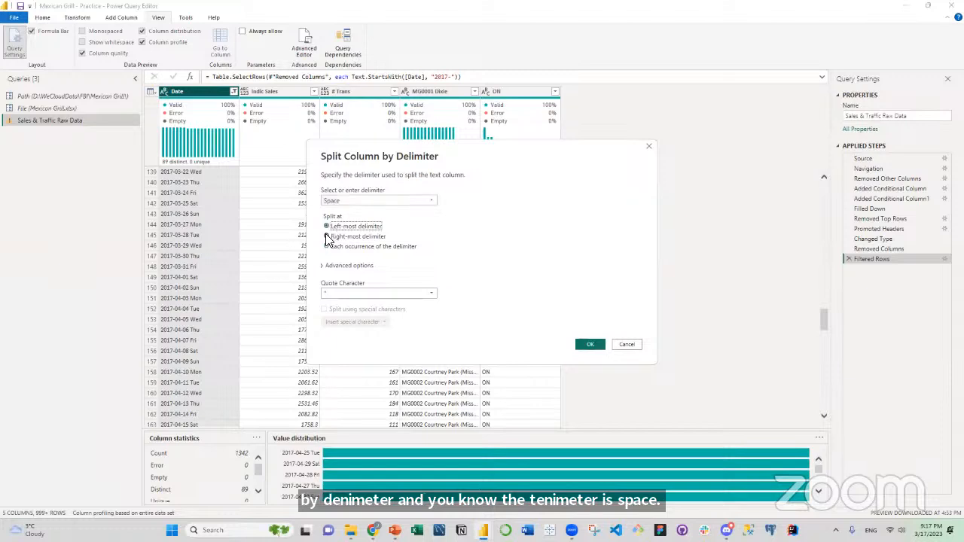
click(328, 247)
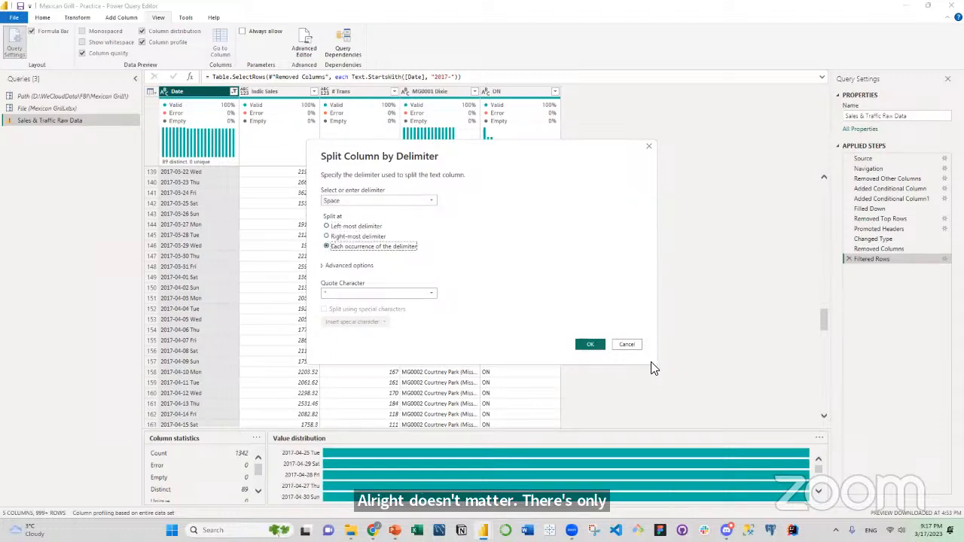
click(591, 345)
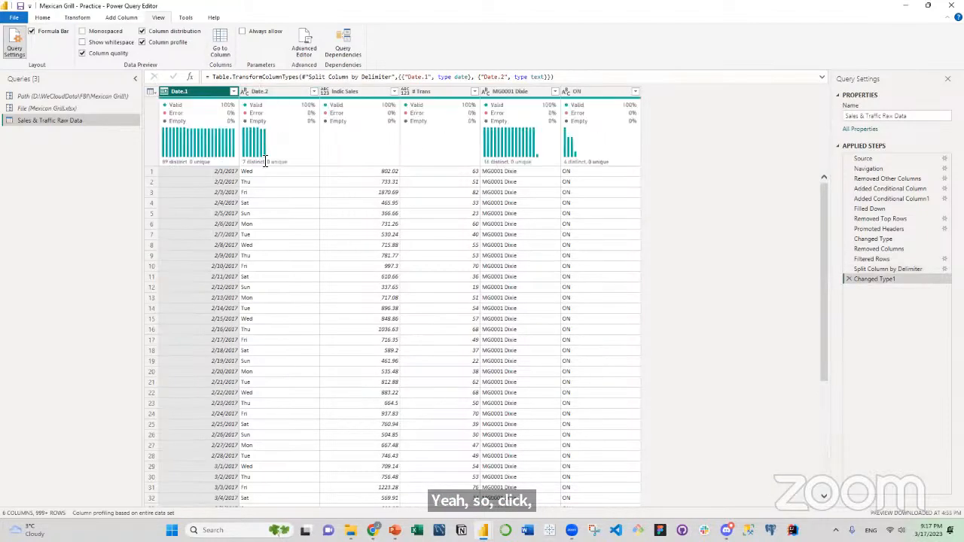
Rename the Date.1 column as Date and the Date.2 column as Weekday.
mouse_move(287, 123)
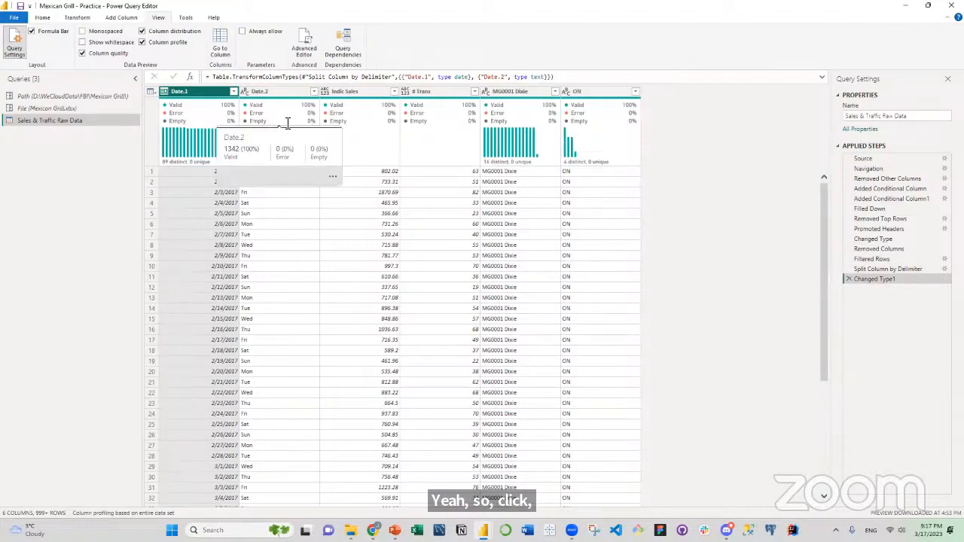
double_click(193, 92)
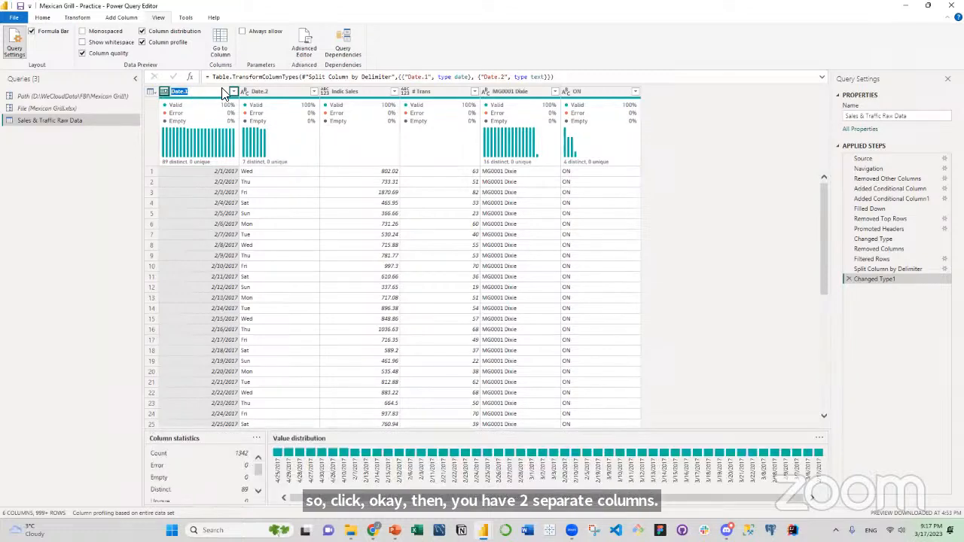
click(209, 91)
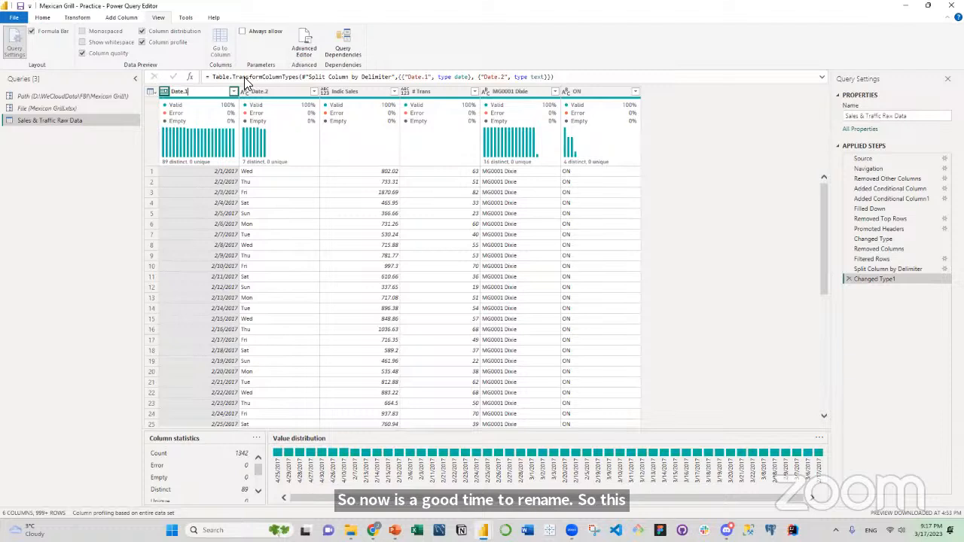
key(BackSpace)
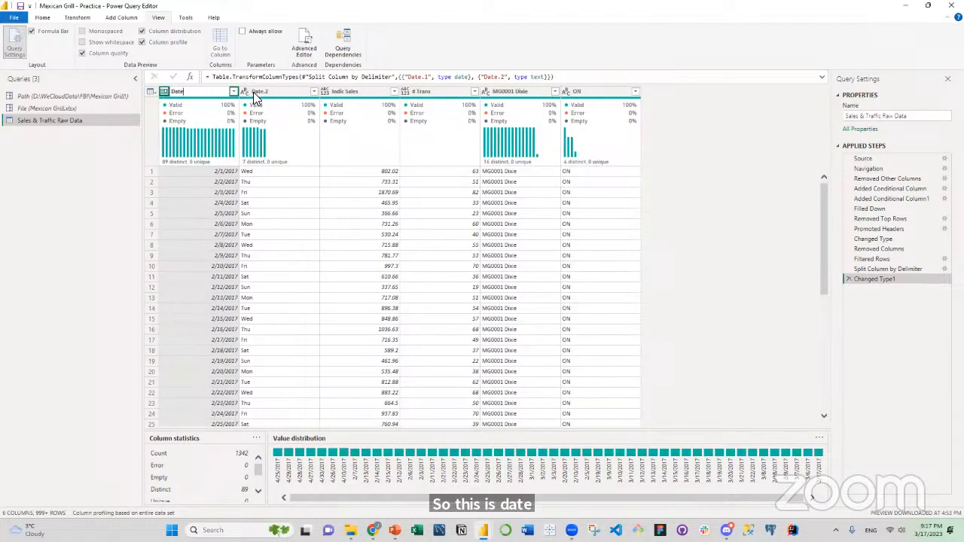
click(256, 94)
double_click(253, 94)
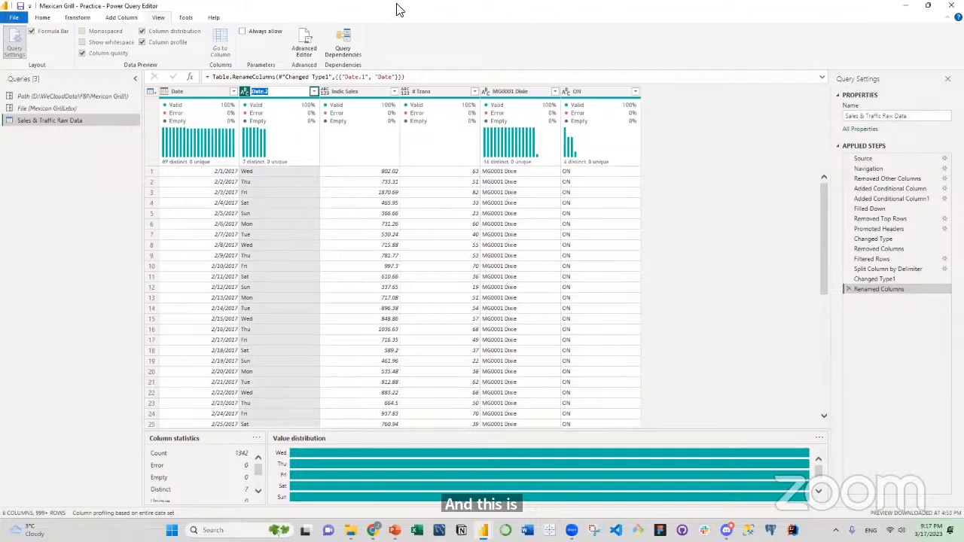
text(Weekday)
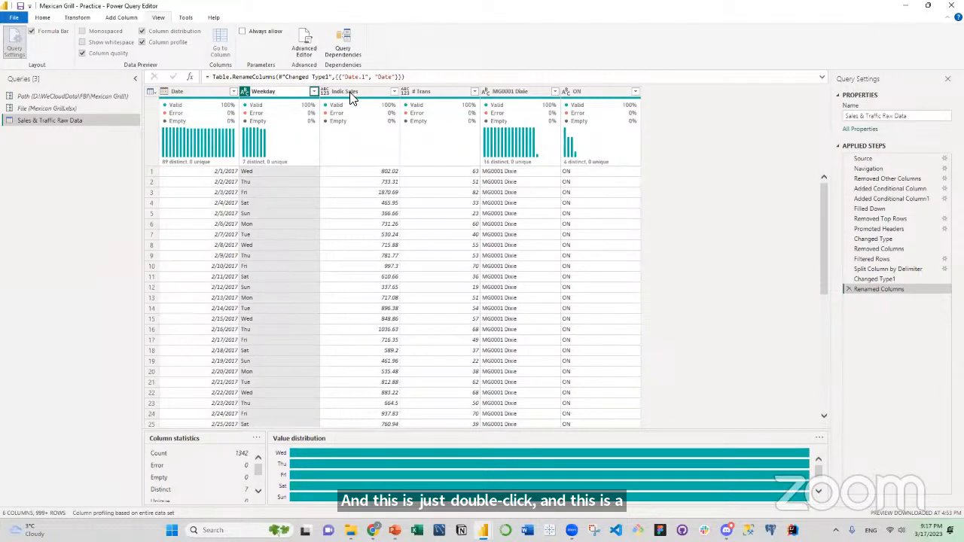
key(Return)
Rename the Indic Sales column as Sales and the # Trans column as Traffic.
double_click(353, 89)
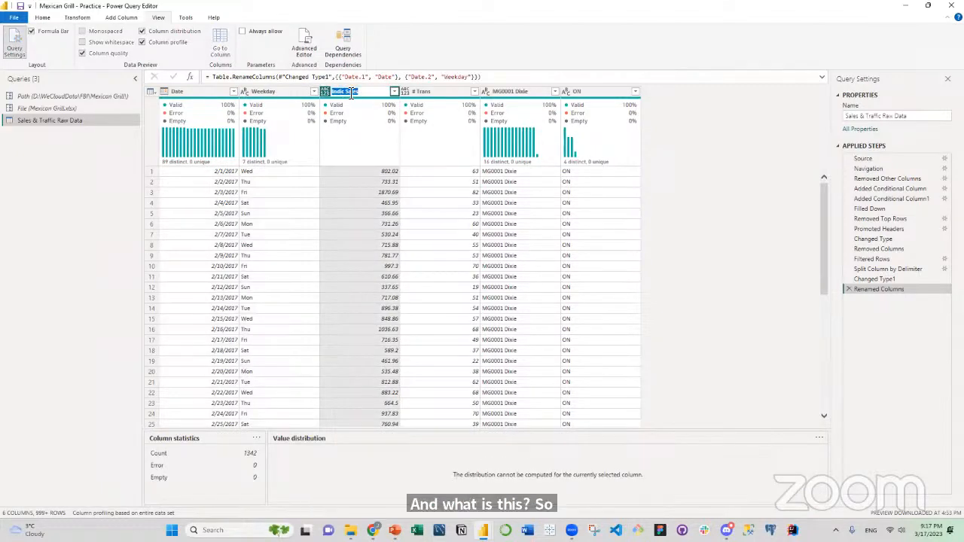
click(351, 91)
key(BackSpace)
key(BackSpace)
key(BackSpace)
key(BackSpace)
key(BackSpace)
key(BackSpace)
key(Return)
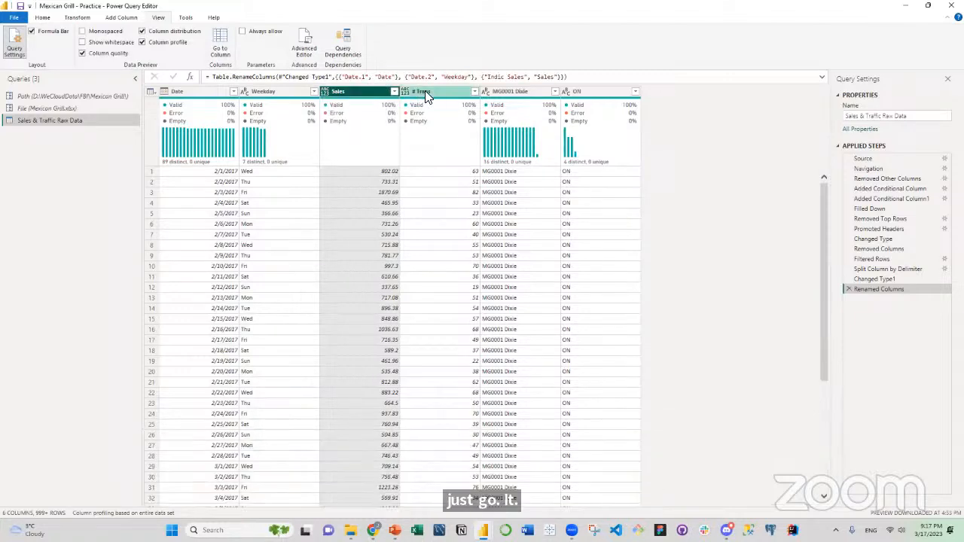
click(425, 91)
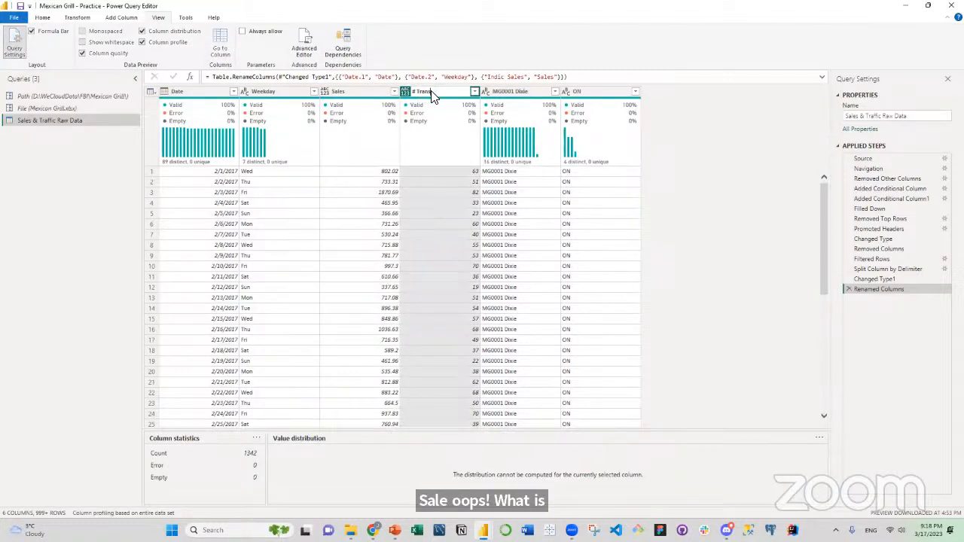
double_click(434, 94)
text(Traffic)
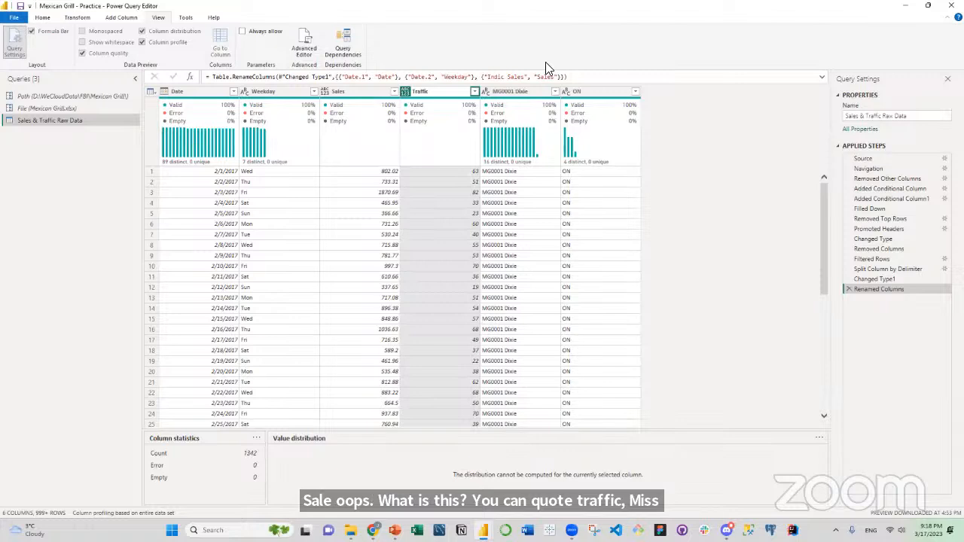
Rename the MG0001 Dixie column as Store and the ON column as Province.
double_click(528, 91)
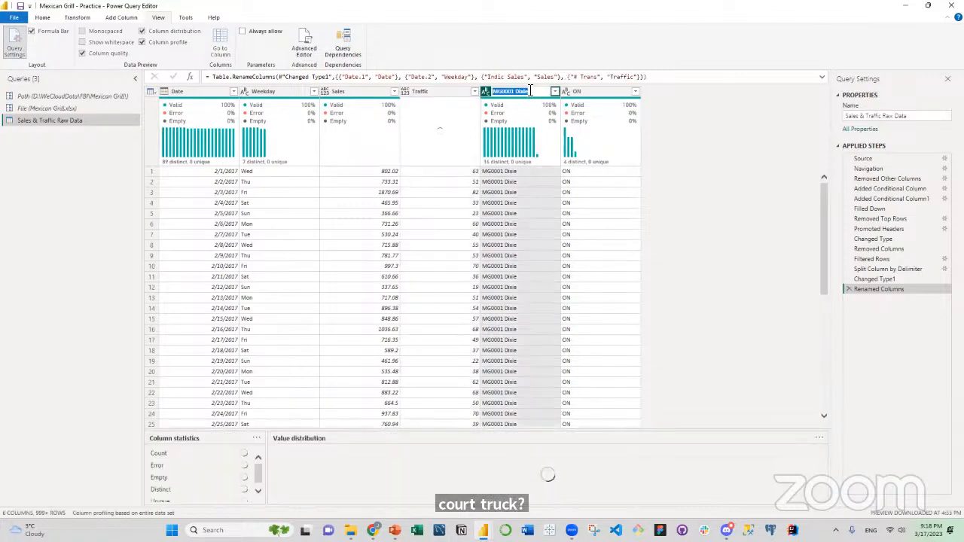
text(S)
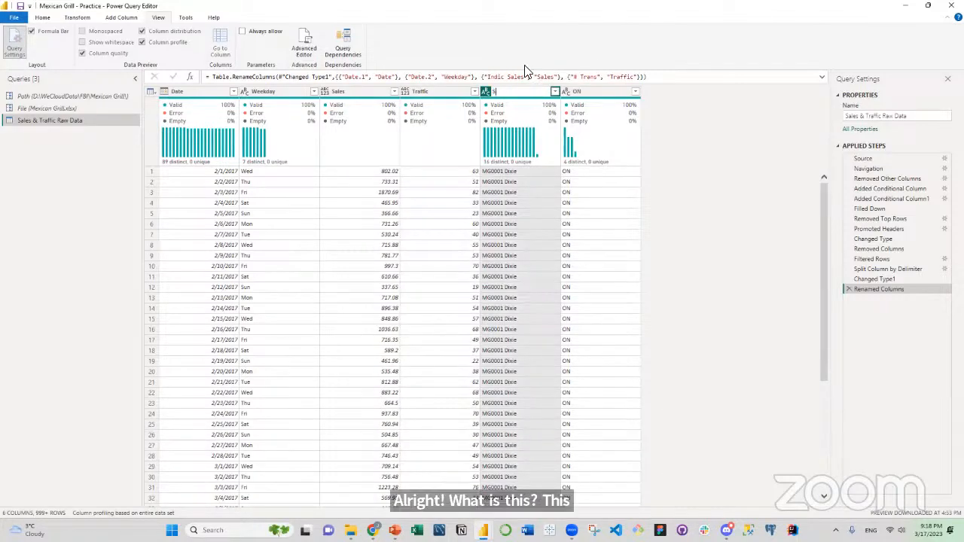
text(tore)
key(Return)
double_click(580, 92)
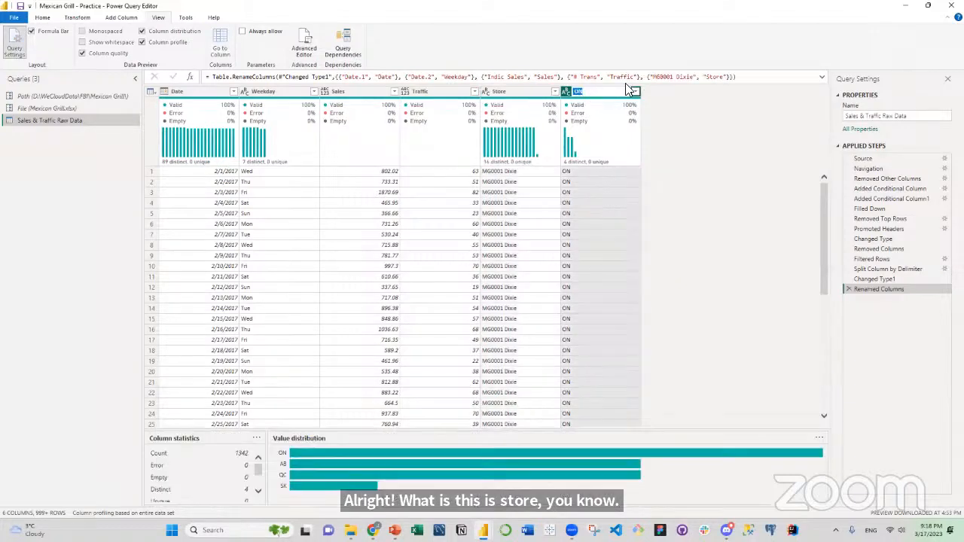
text(Province)
key(Return)
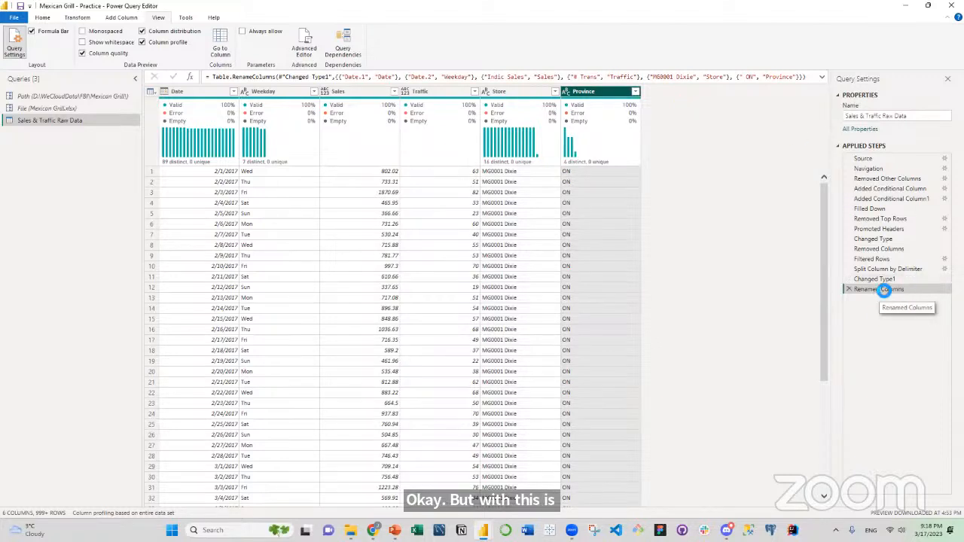
Delete the automatic Changed Type and Changed Type1 steps from the Sales & Traffic Raw Data query.
click(884, 229)
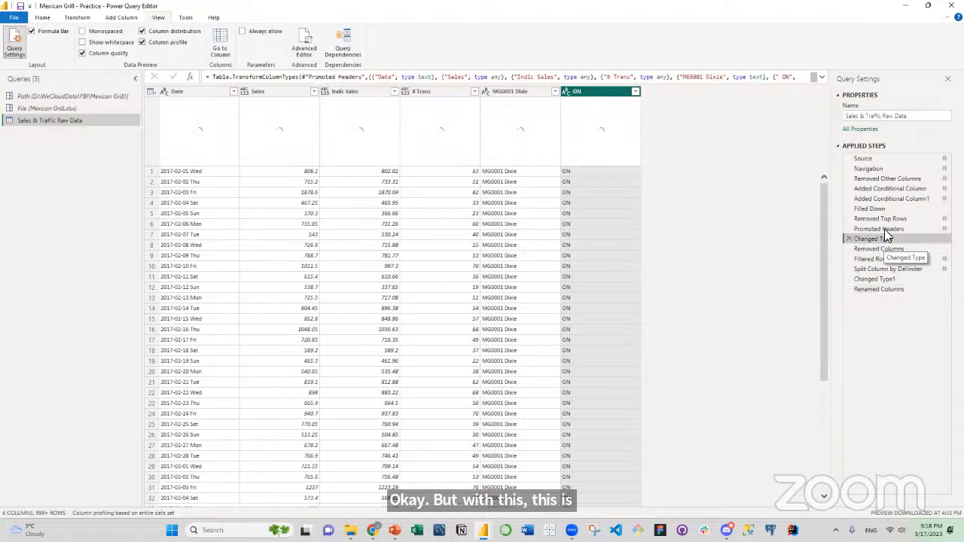
click(886, 239)
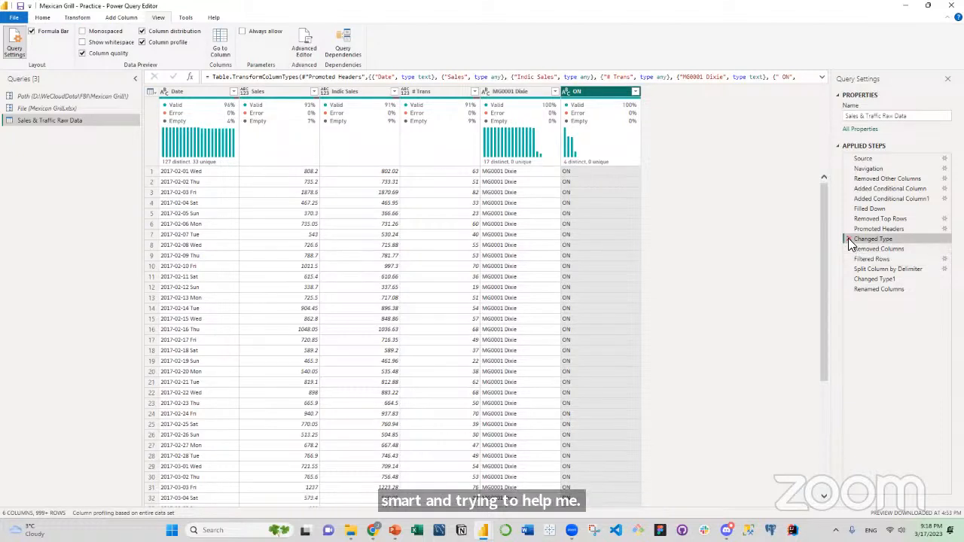
click(848, 239)
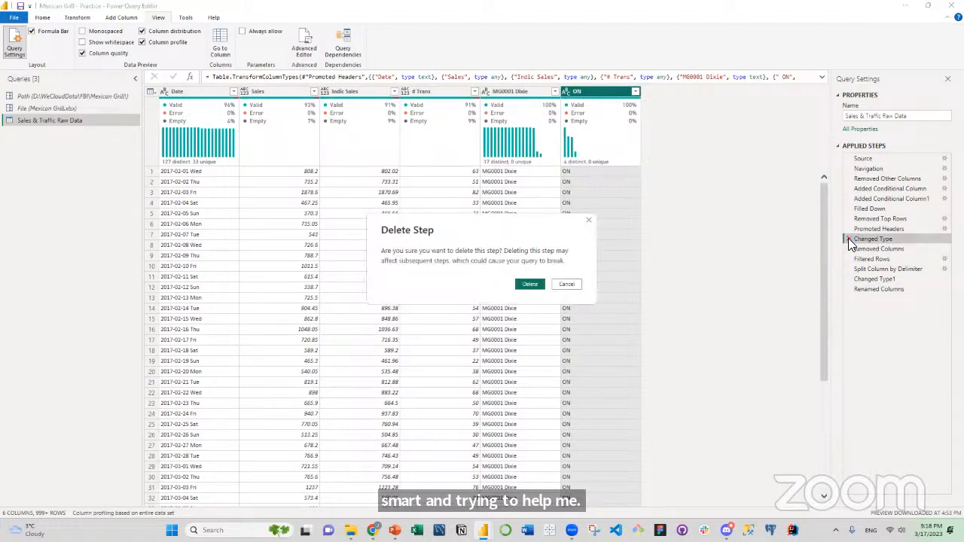
click(527, 289)
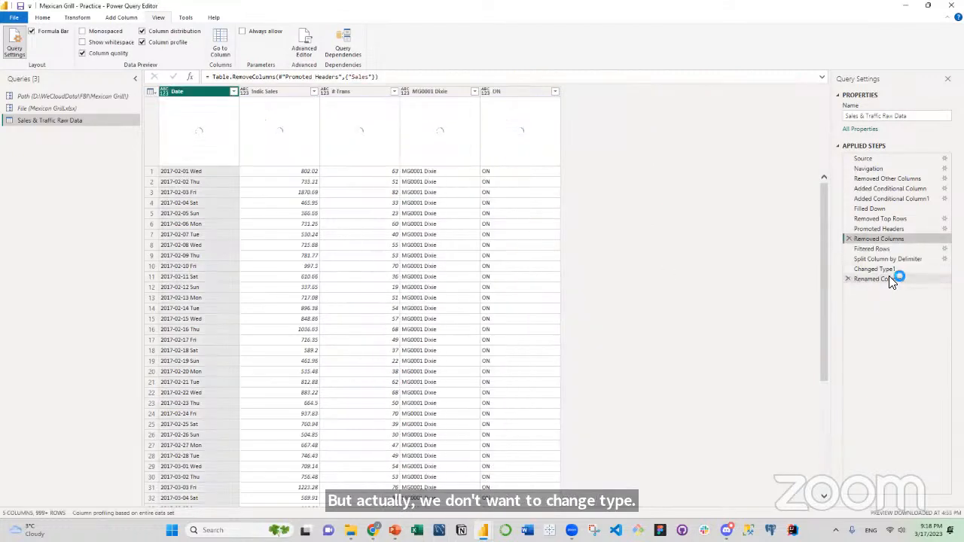
click(868, 250)
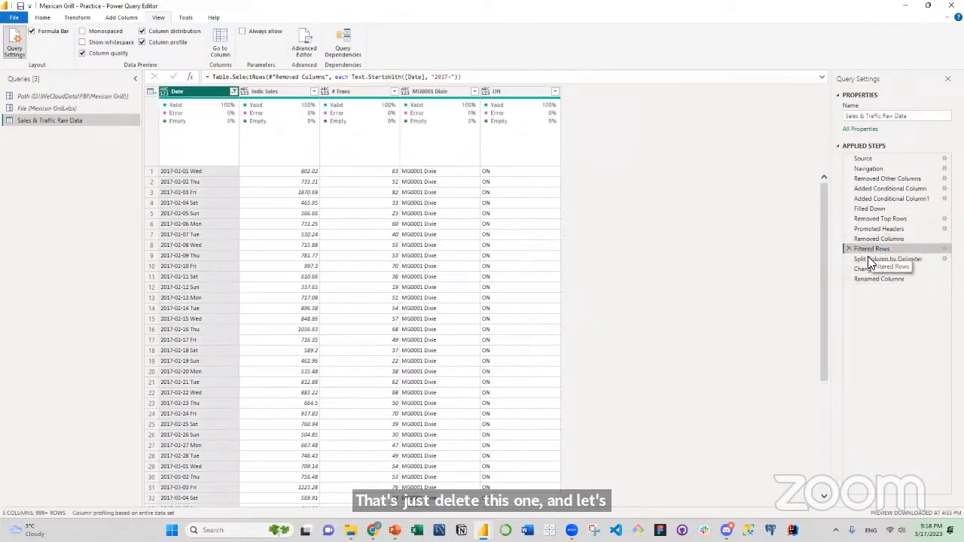
click(865, 268)
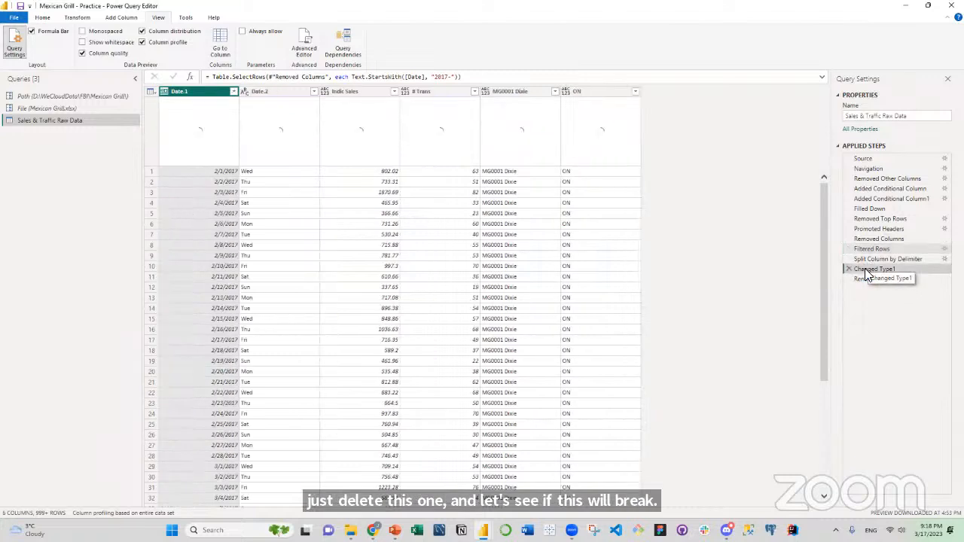
click(849, 270)
click(532, 289)
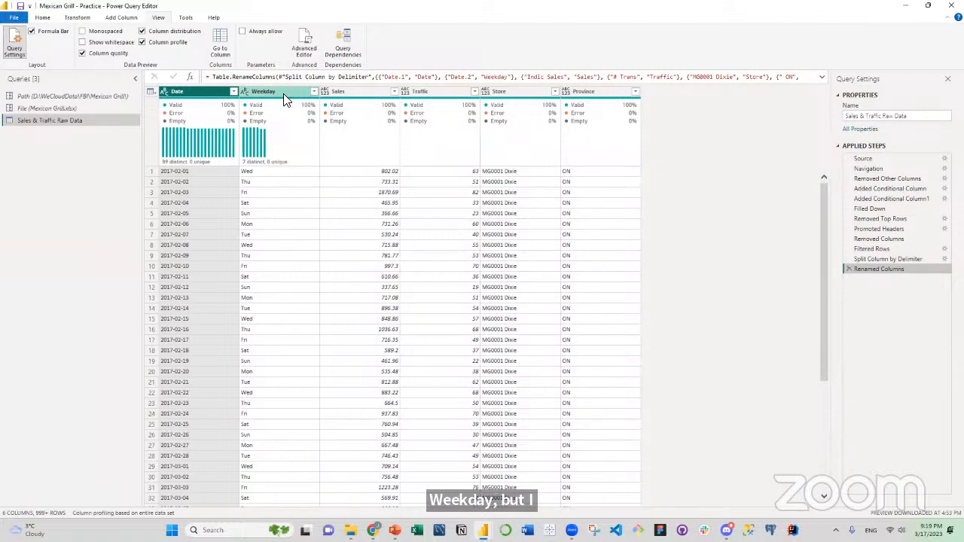
Start a new custom column on the table and name it Week.
mouse_move(287, 109)
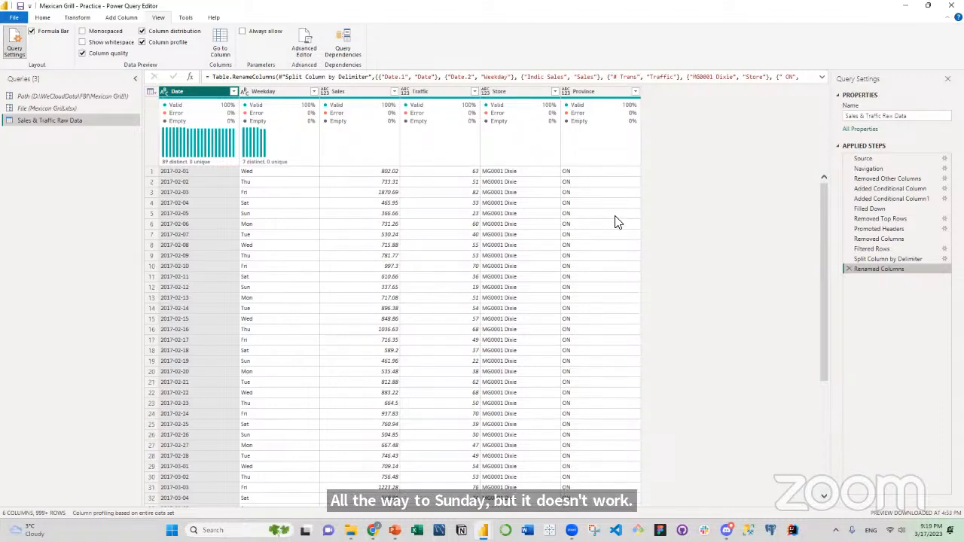
click(155, 92)
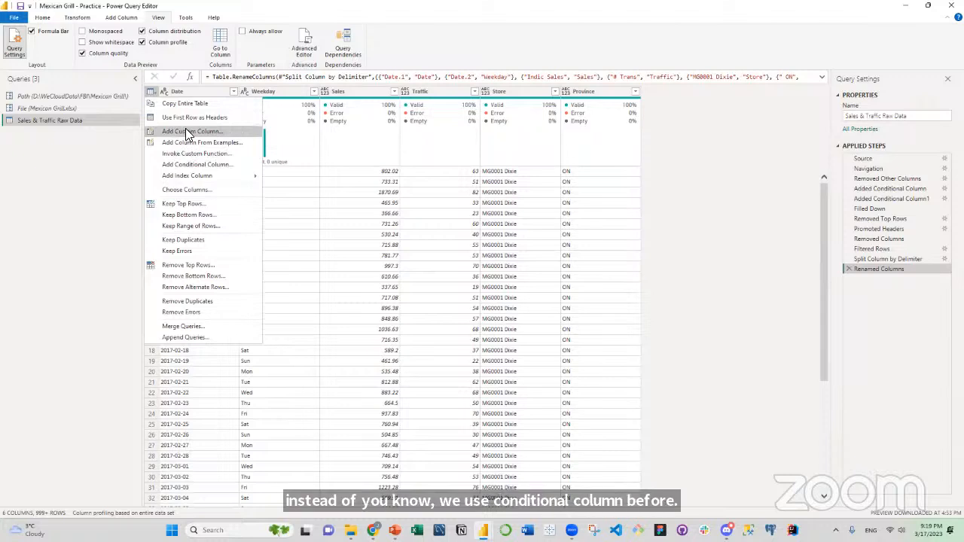
drag(354, 210, 313, 210)
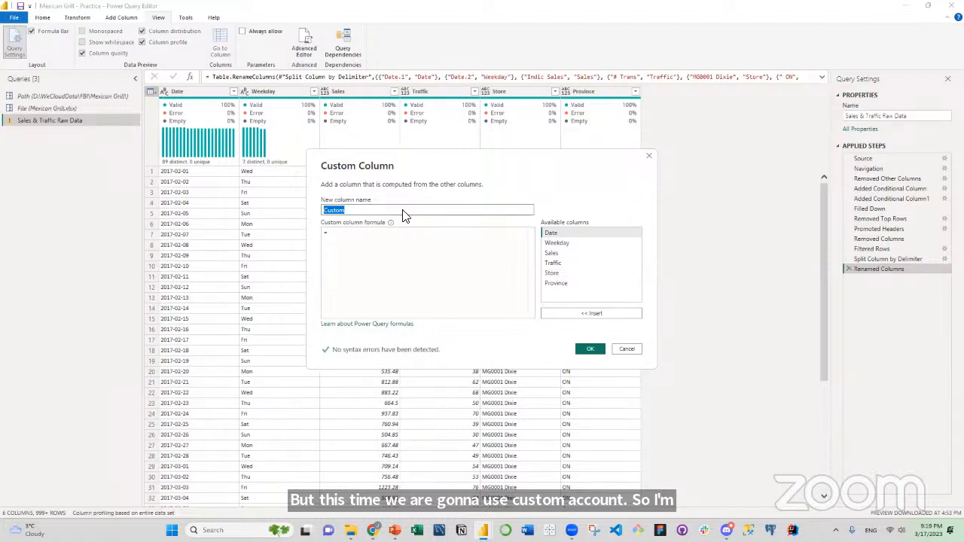
text(Week)
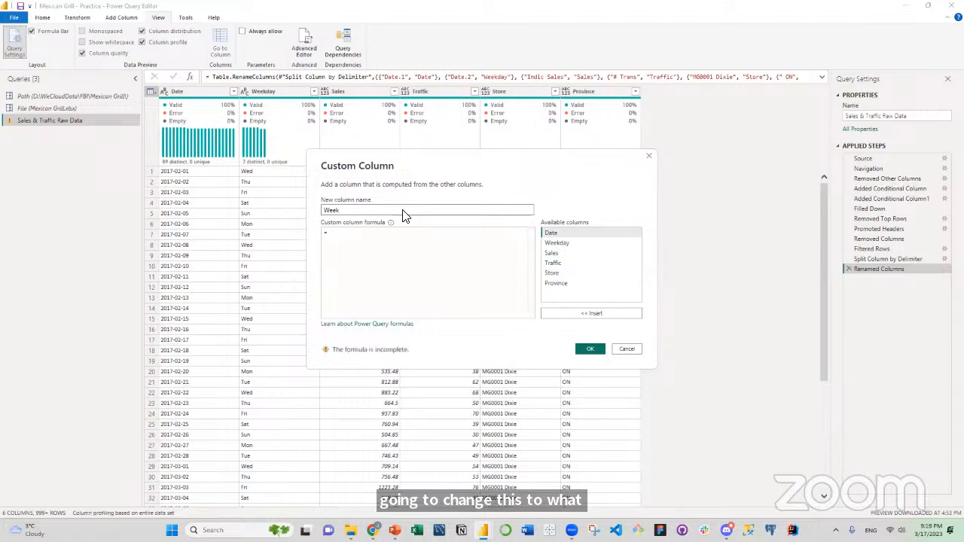
click(355, 237)
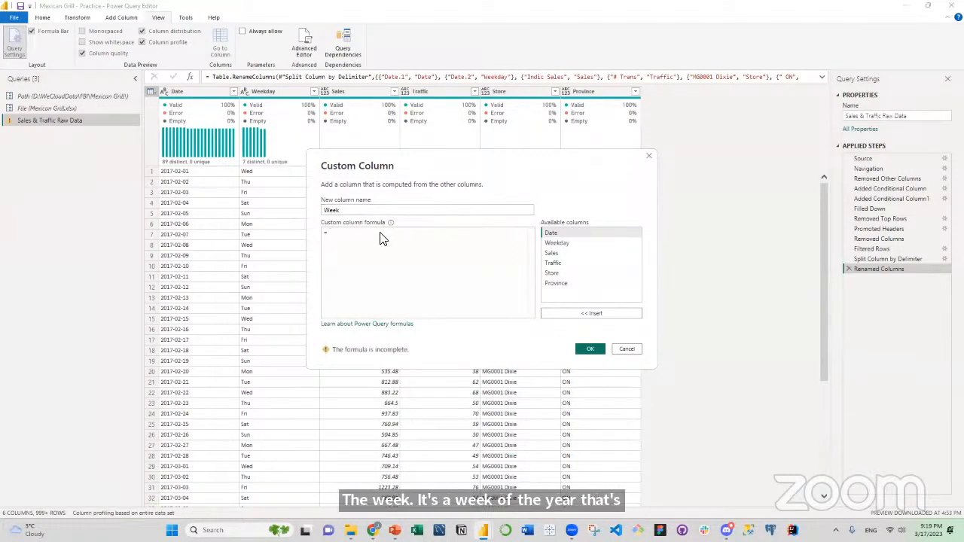
Enter the formula Date.WeekOfYear([Date]) for the Week custom column and add it to the table.
text(Date)
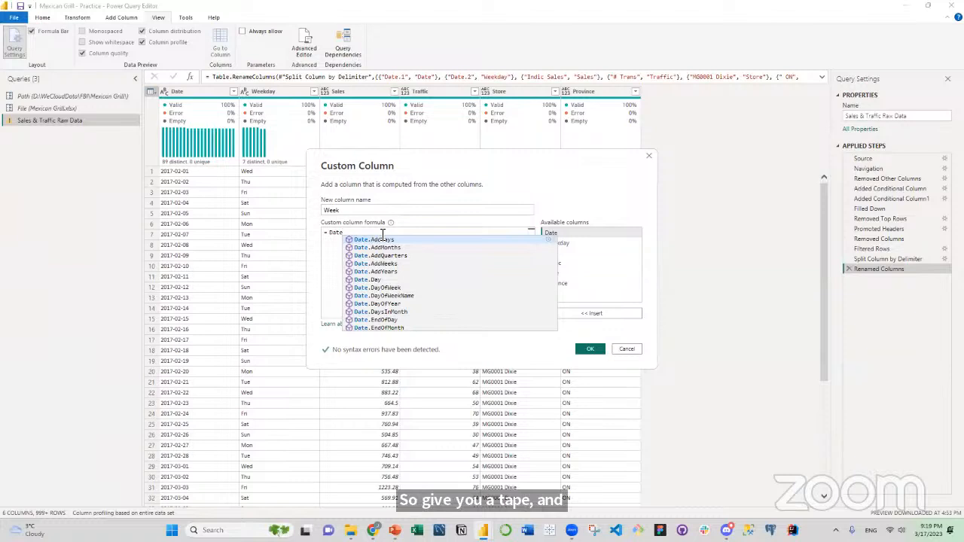
text(.)
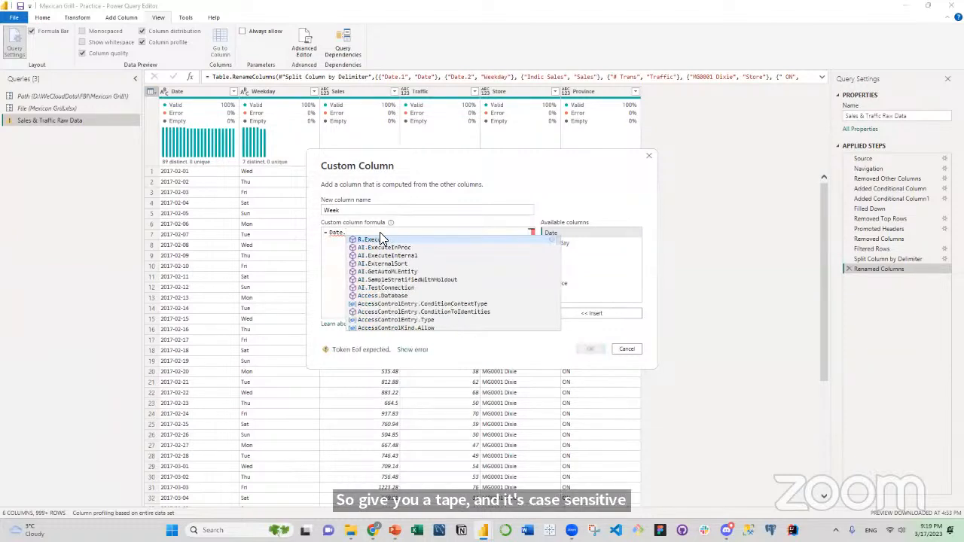
text(Week)
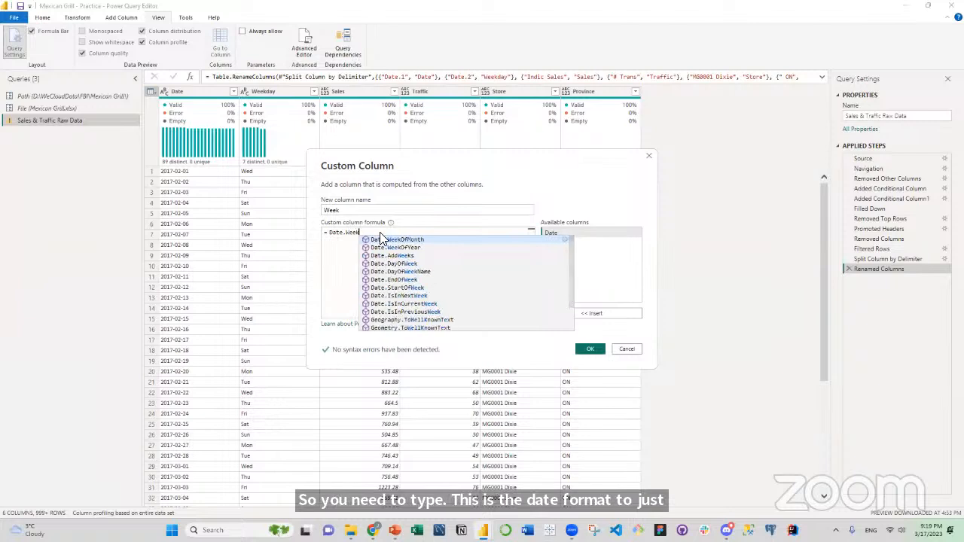
text(Of)
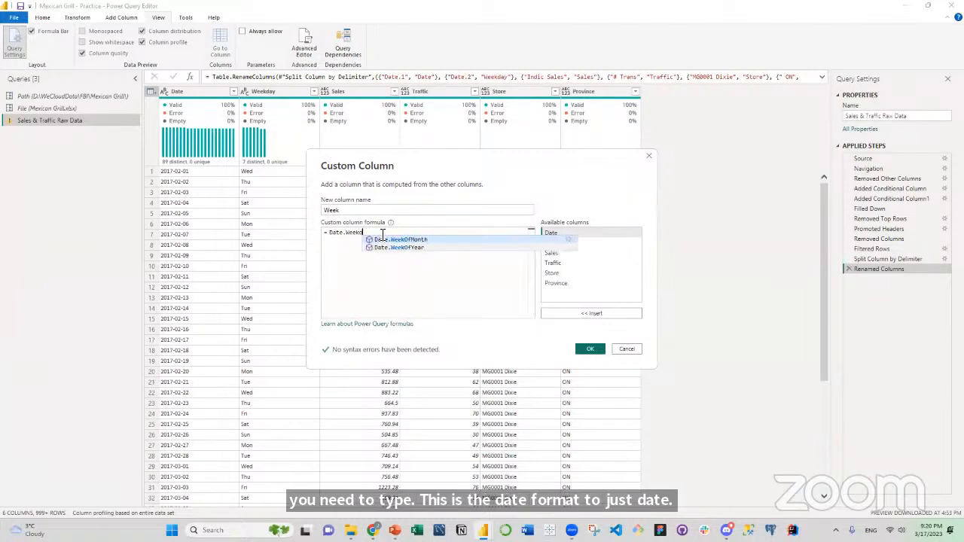
key(BackSpace)
key(BackSpace)
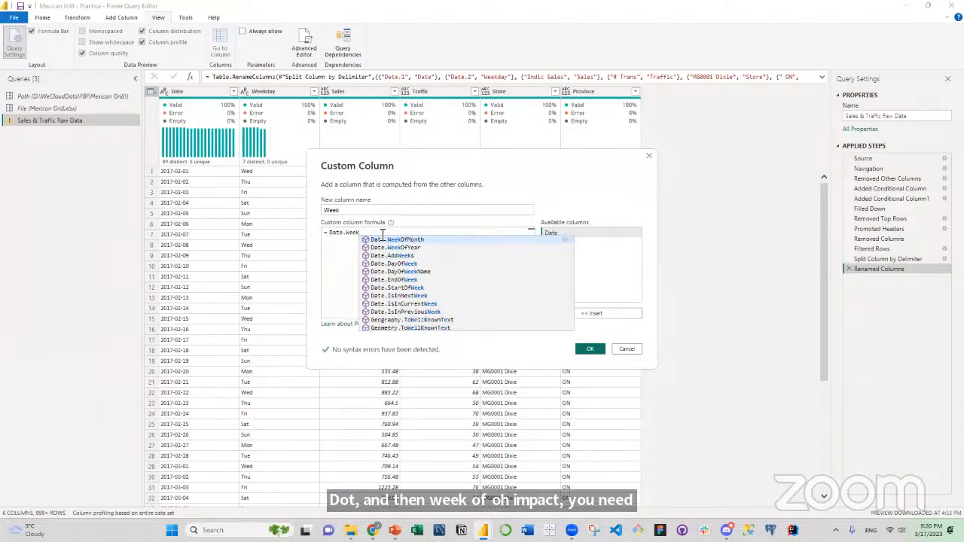
text(Of)
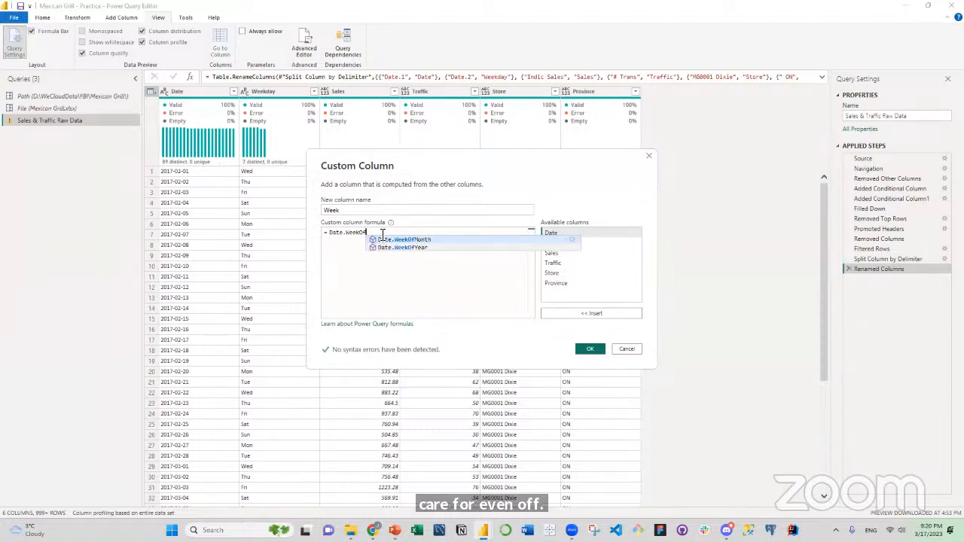
text(Year)
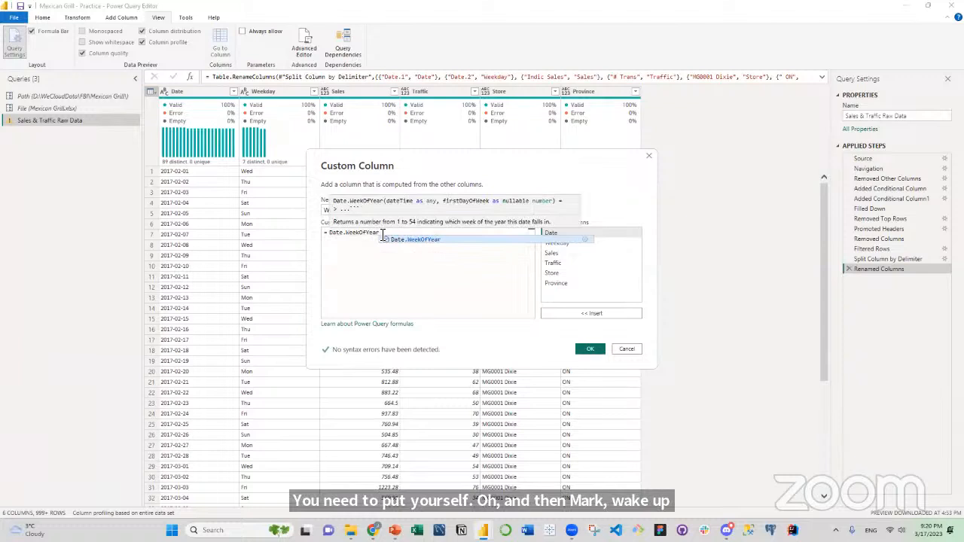
text(()
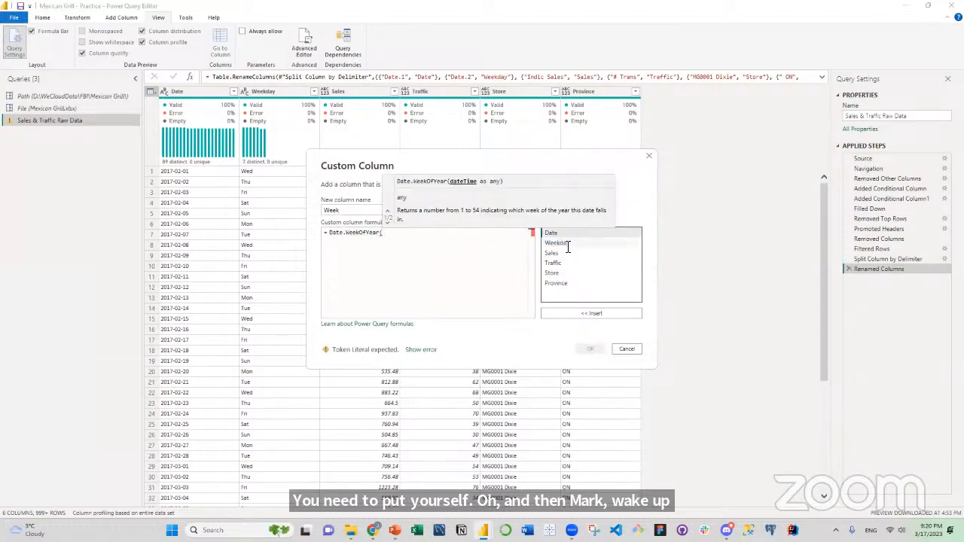
double_click(555, 233)
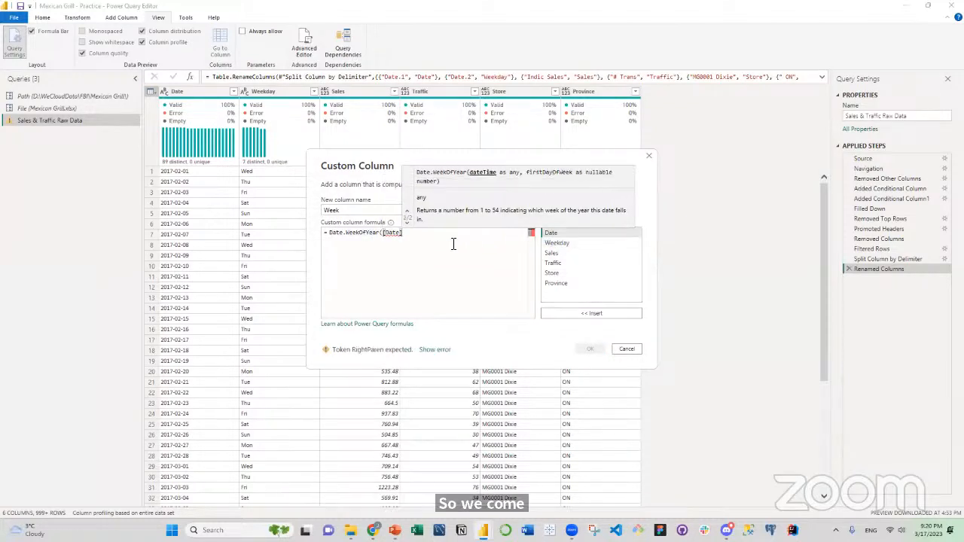
text())
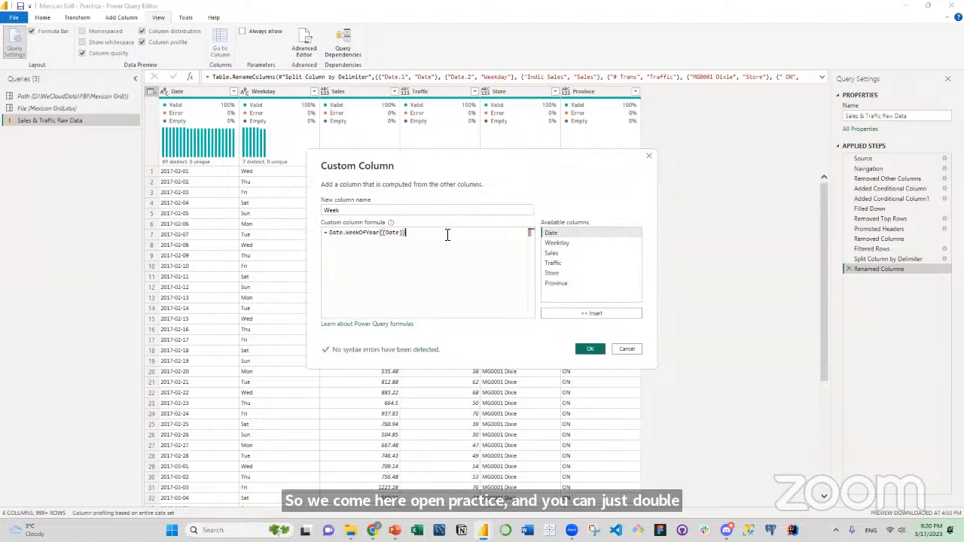
click(589, 349)
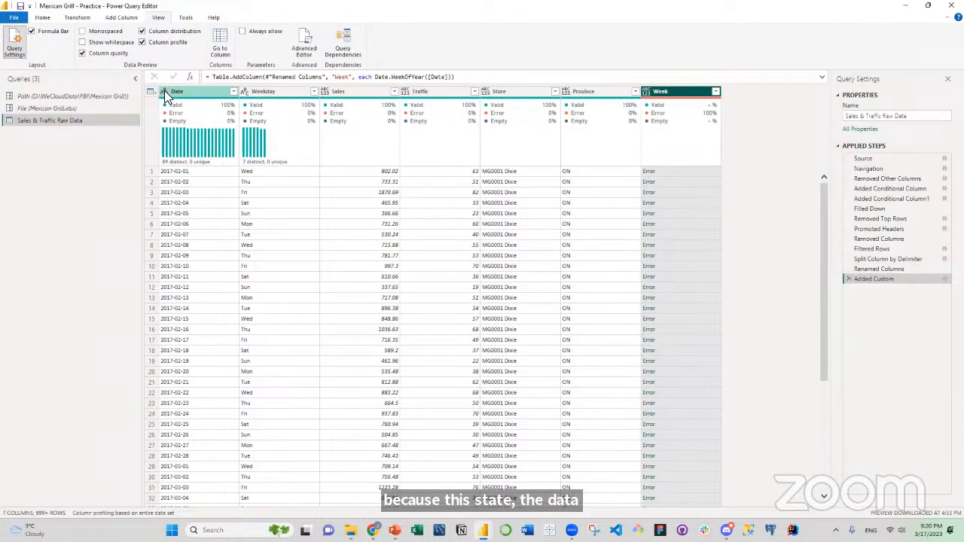
Insert a step right after Renamed Columns that changes the Date column's data type to Date.
click(867, 269)
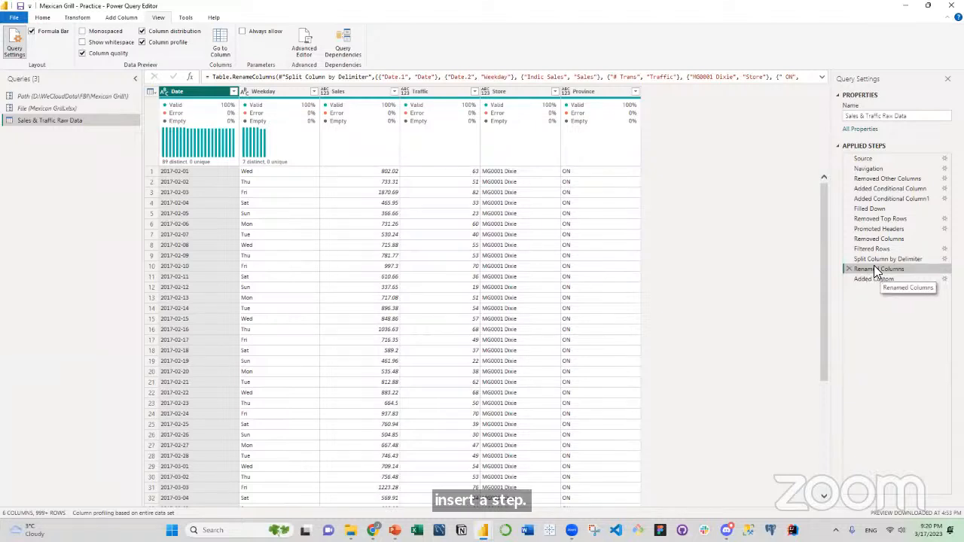
click(163, 91)
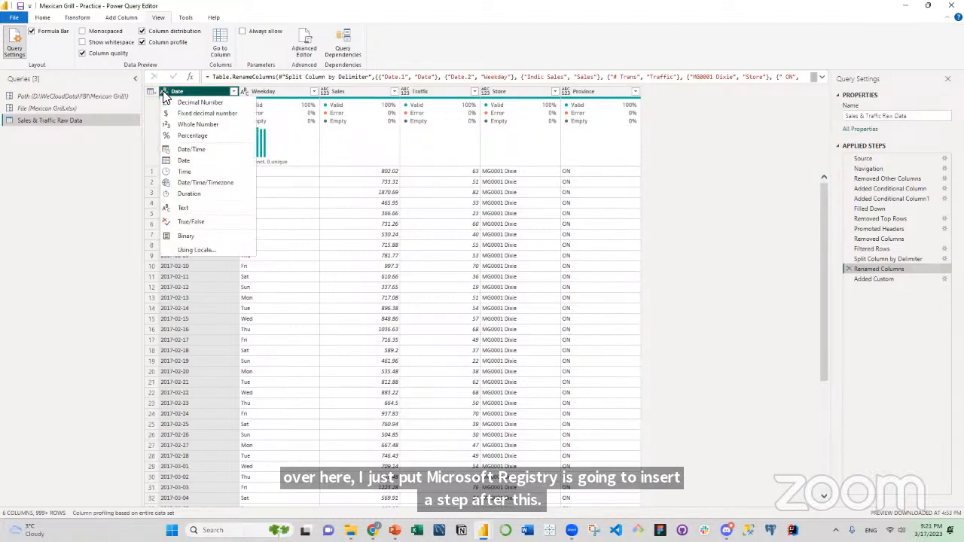
click(183, 160)
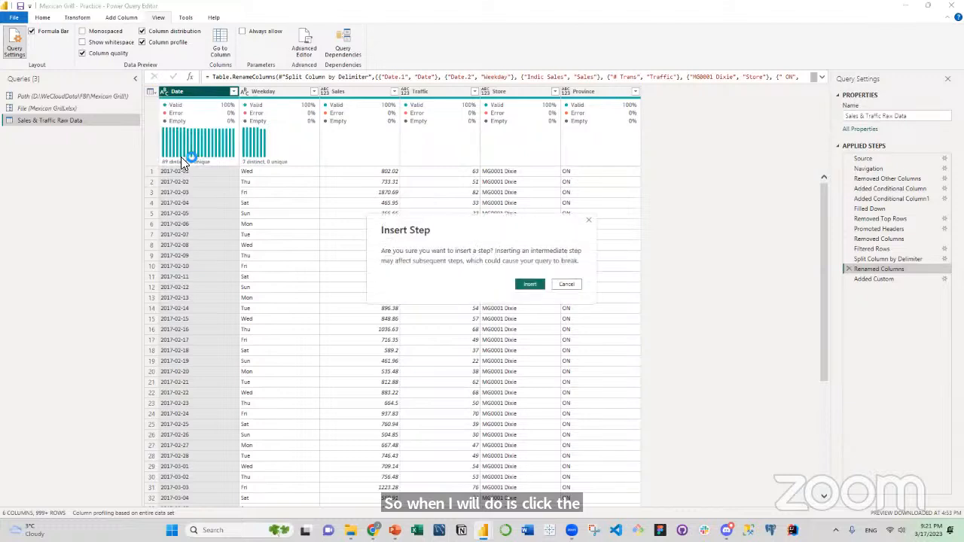
click(530, 284)
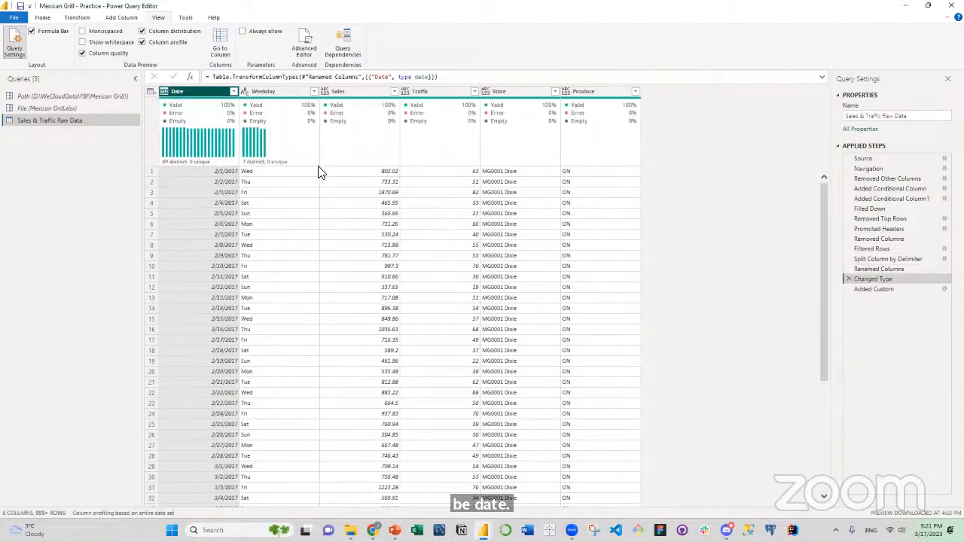
Within the selected Changed Type step, set the Sales column's data type to Decimal Number and the Traffic column's to Whole Number.
click(244, 92)
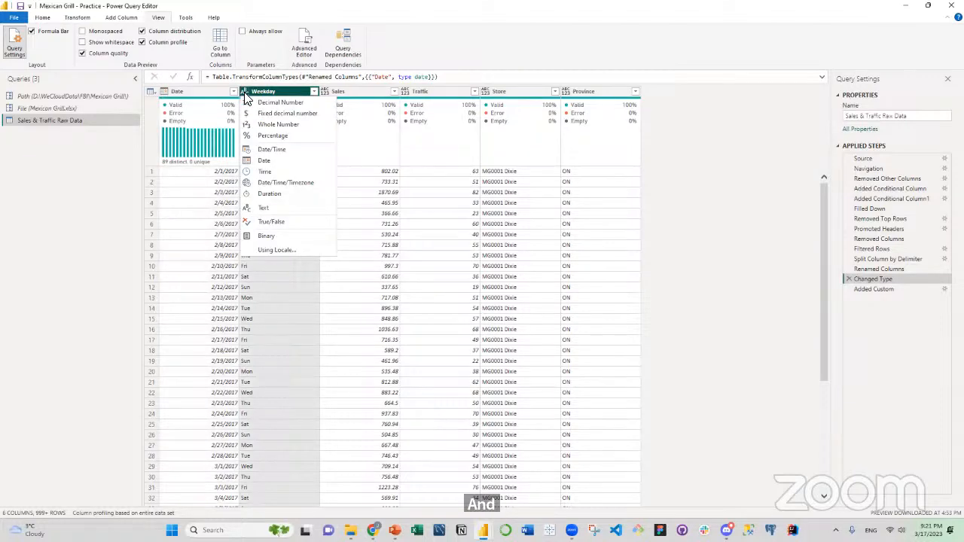
click(324, 89)
click(325, 90)
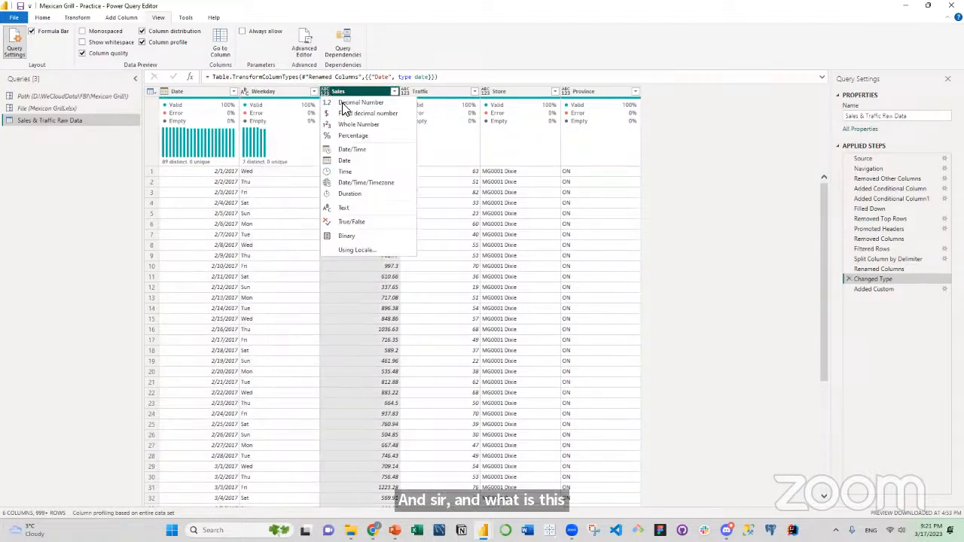
click(342, 104)
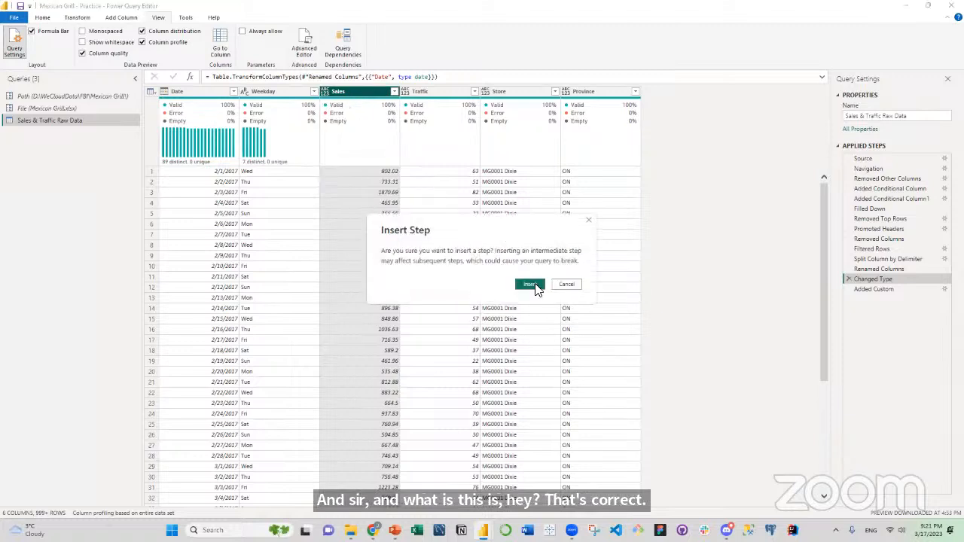
click(532, 343)
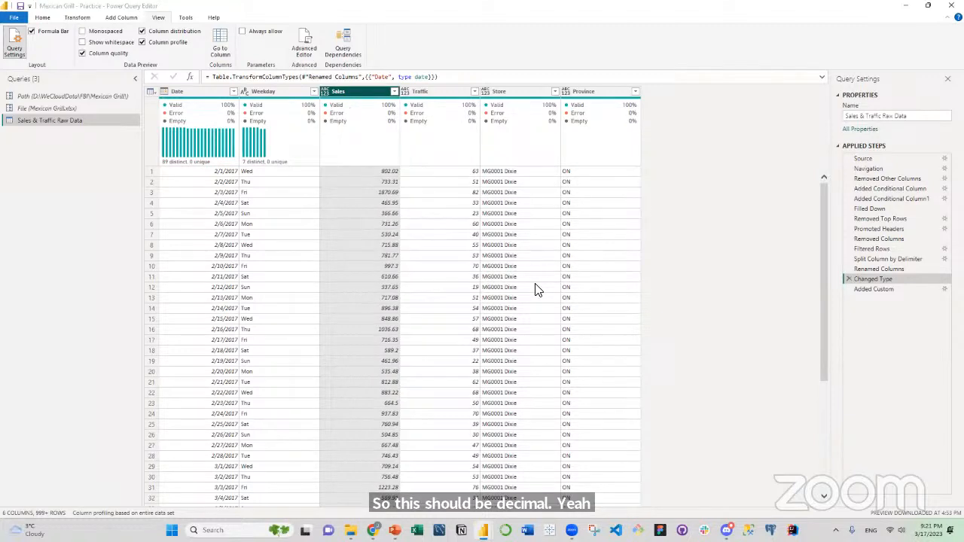
click(405, 92)
click(433, 125)
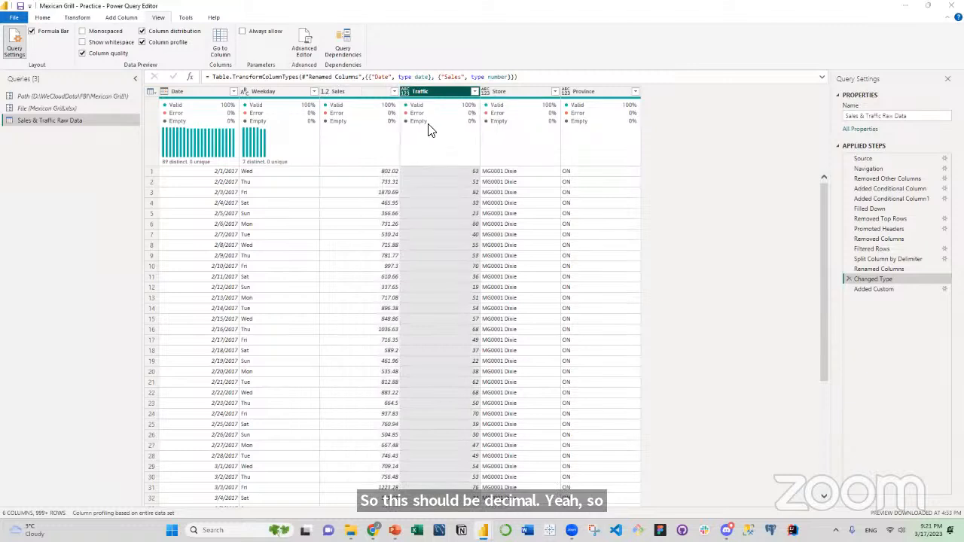
click(529, 284)
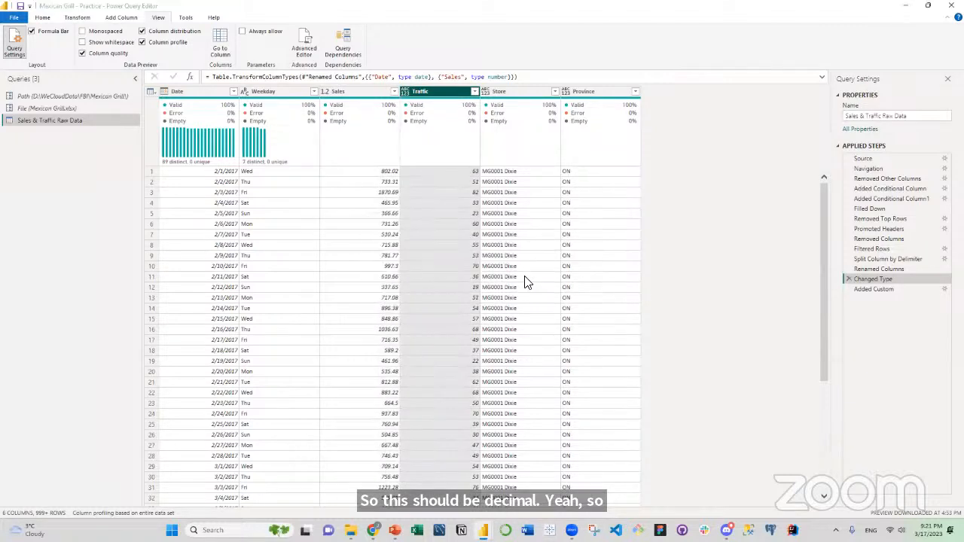
Set the data type of the Store and Province columns to Text within the same Changed Type step.
click(485, 91)
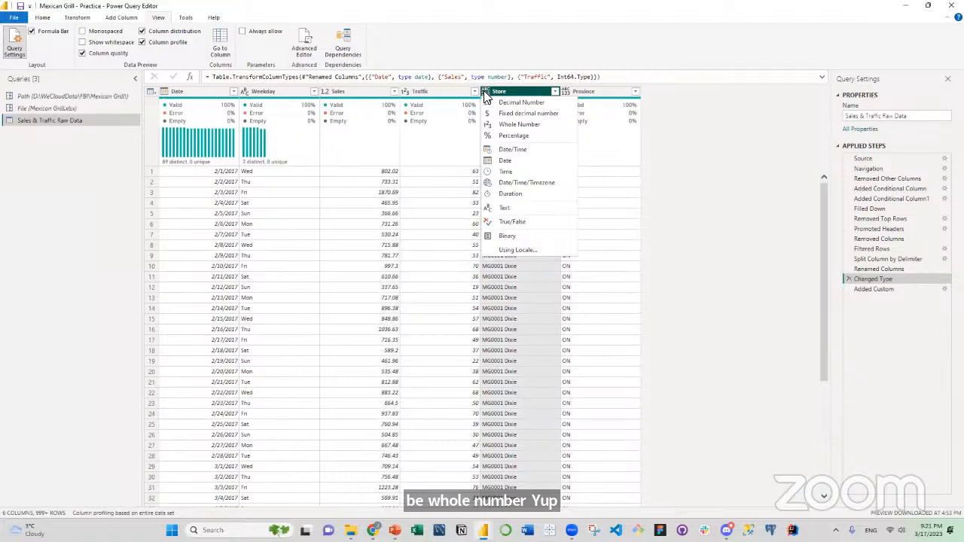
click(514, 206)
click(530, 285)
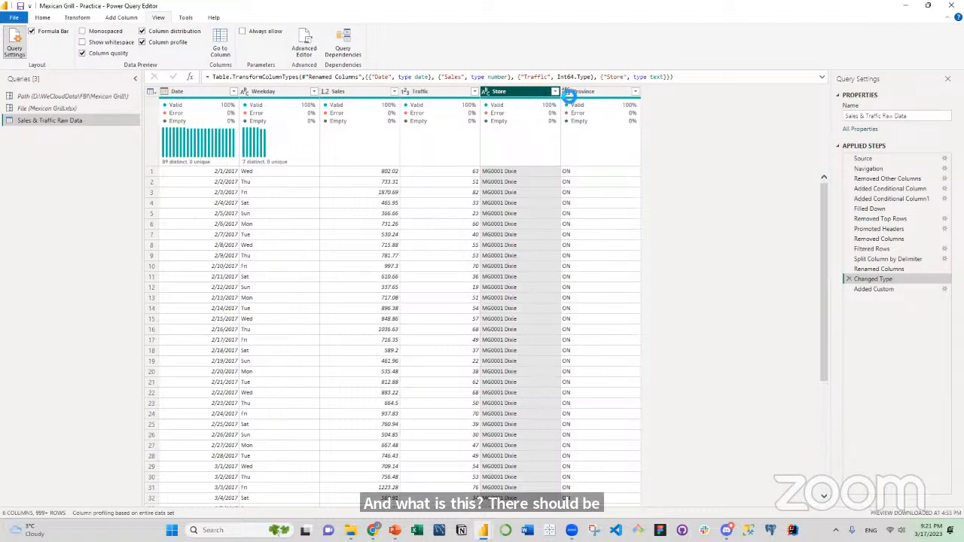
click(566, 91)
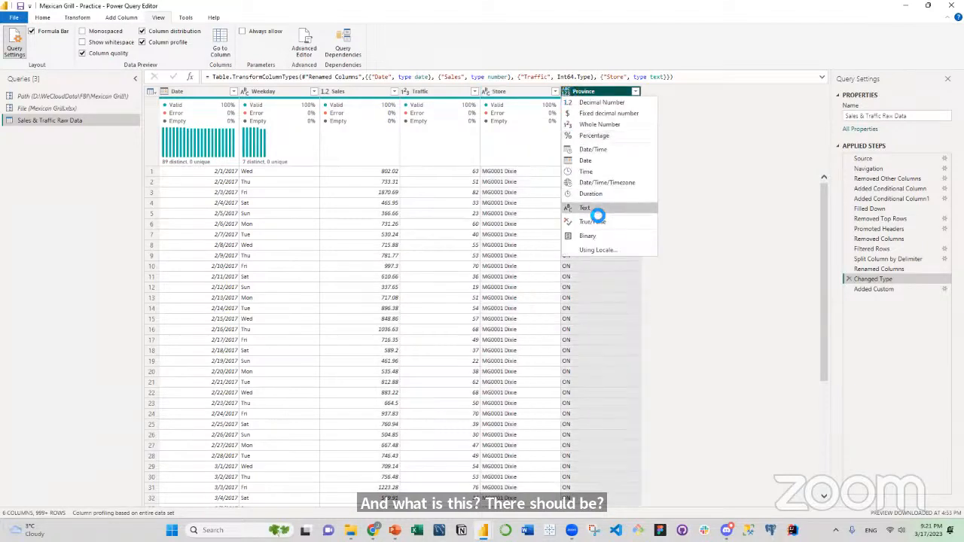
click(593, 208)
click(530, 285)
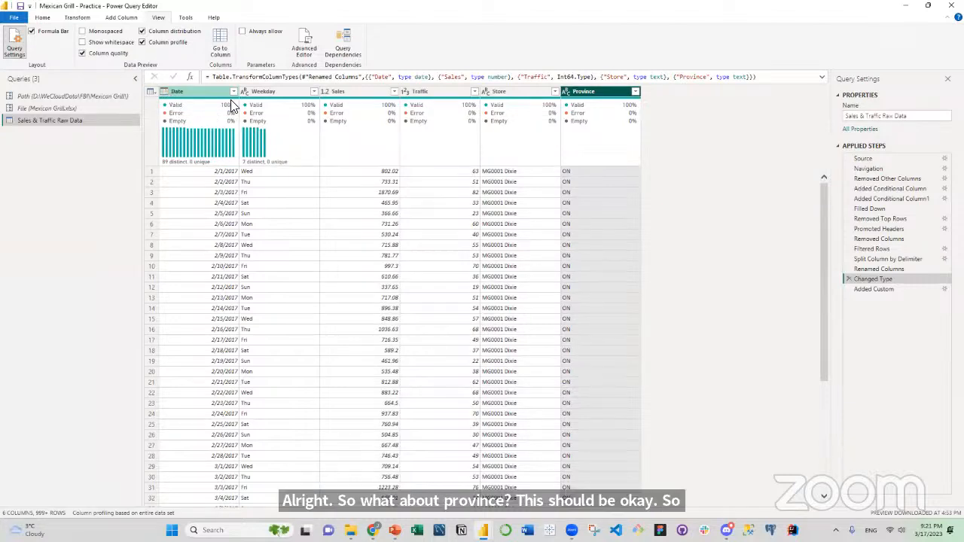
Start another custom column after the Added Custom step and name it Weekday Number.
click(880, 291)
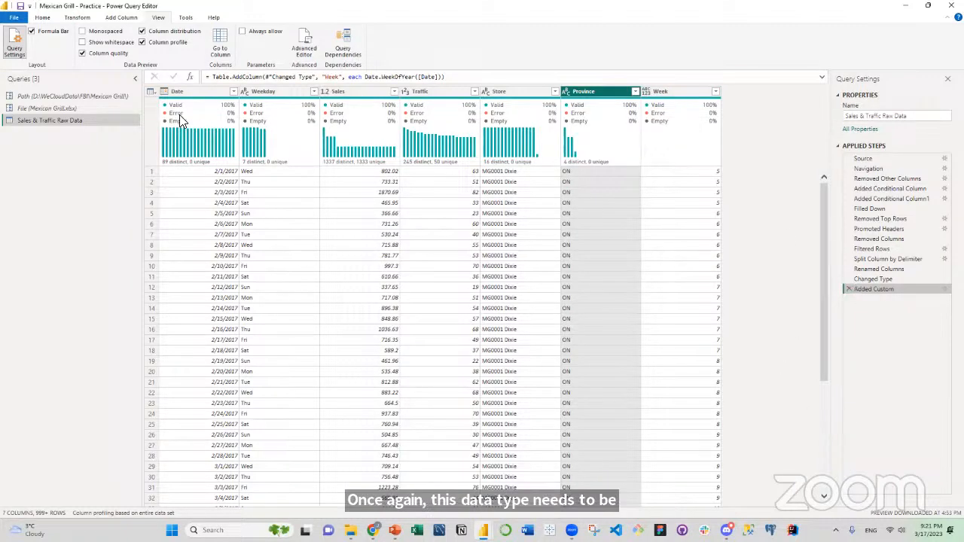
click(151, 91)
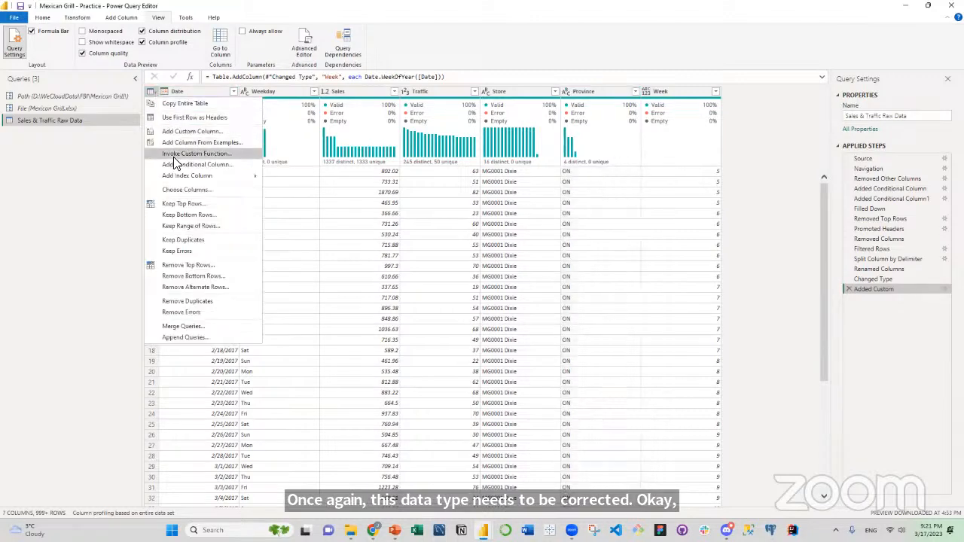
click(175, 131)
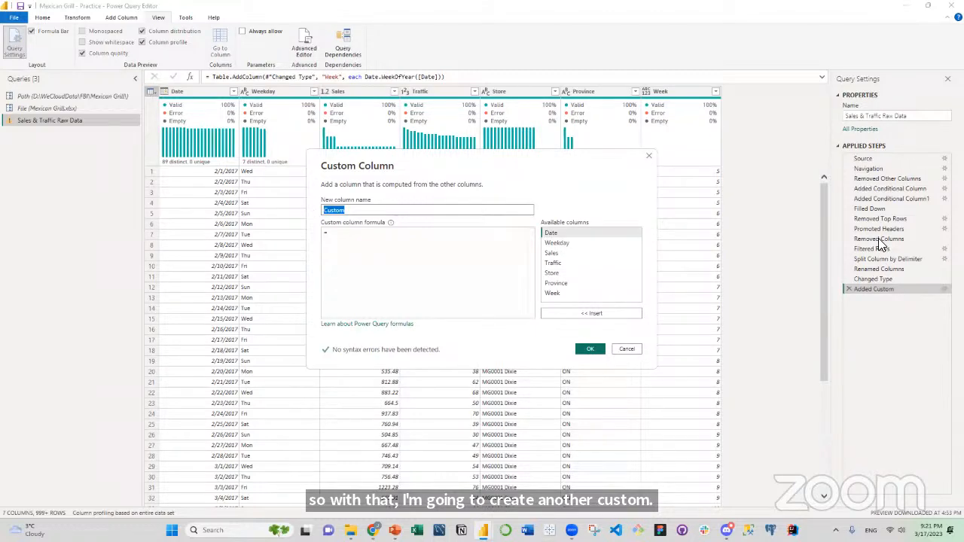
text(Wee)
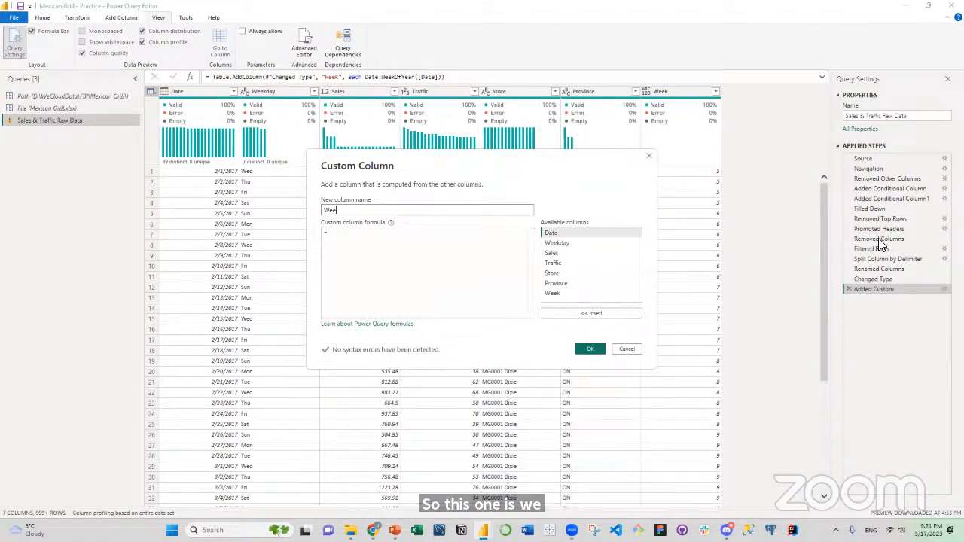
text(kday Number)
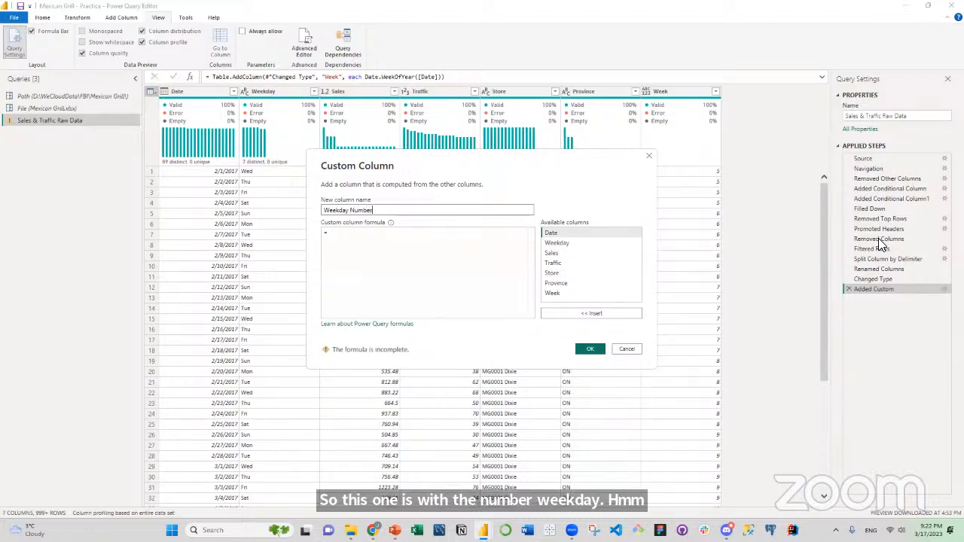
Enter the formula Date.DayOfWeek([Date]) for the Weekday Number custom column and add it to the table.
click(339, 235)
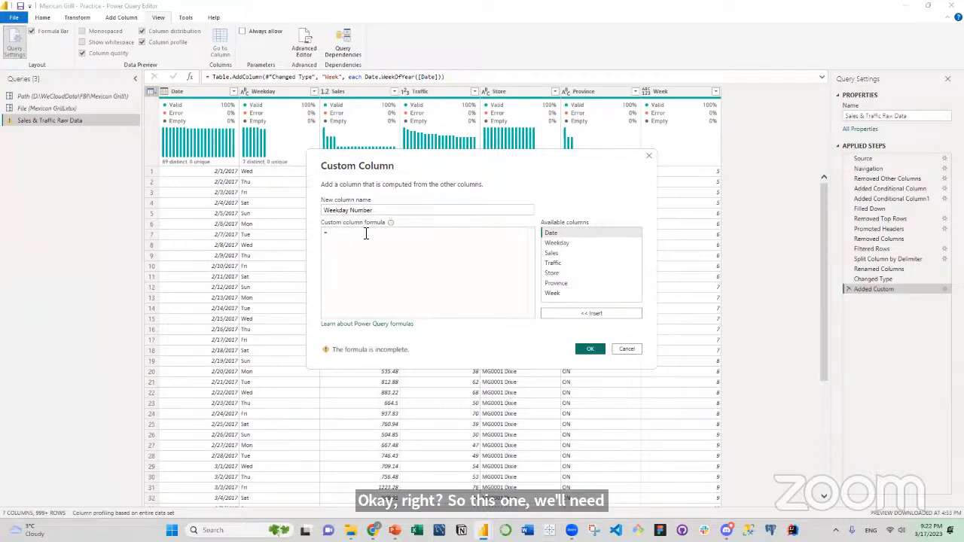
text(Date)
text(.)
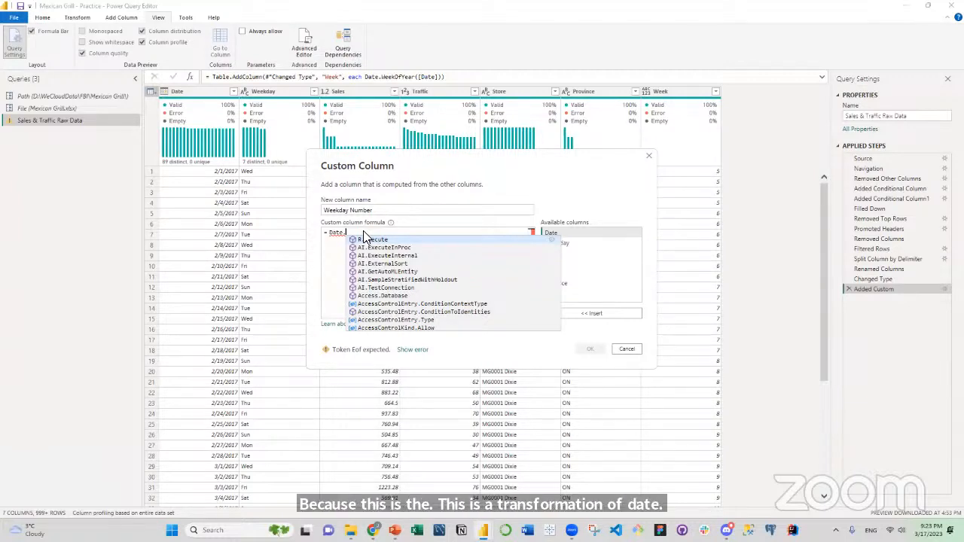
text(Da)
text(y)
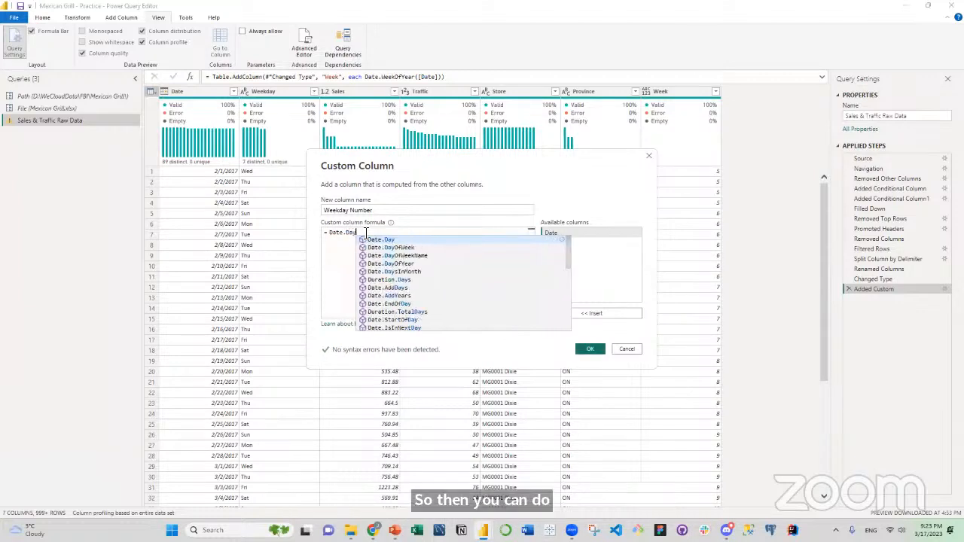
text(OfW)
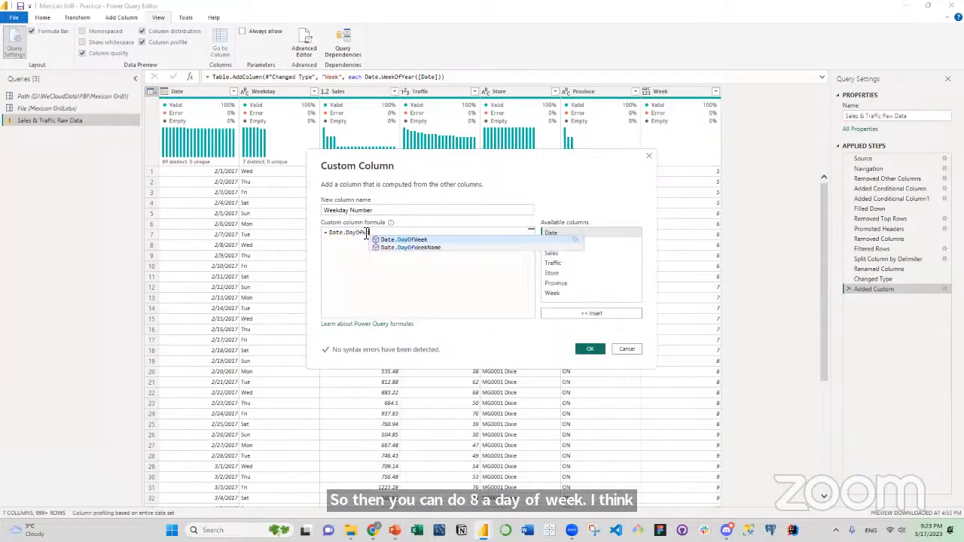
text(ee)
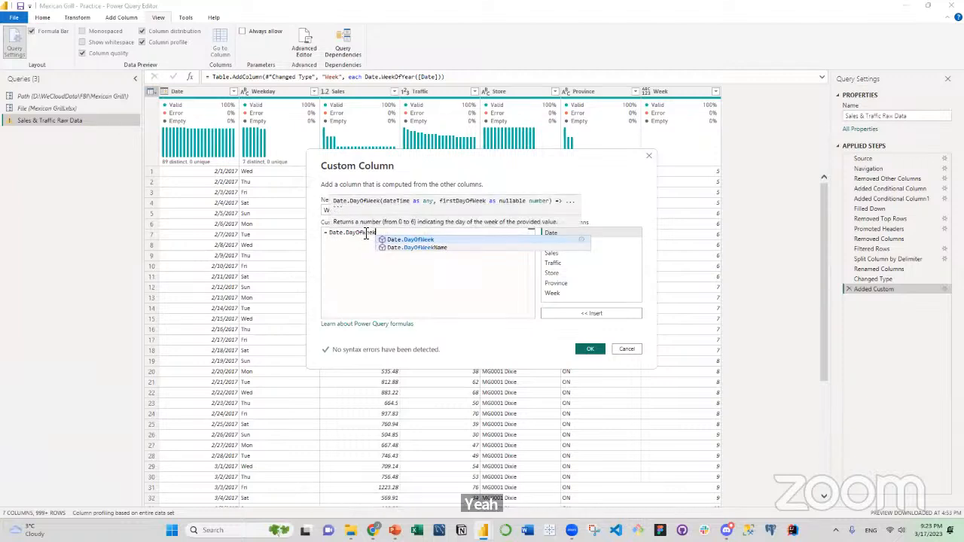
key(Tab)
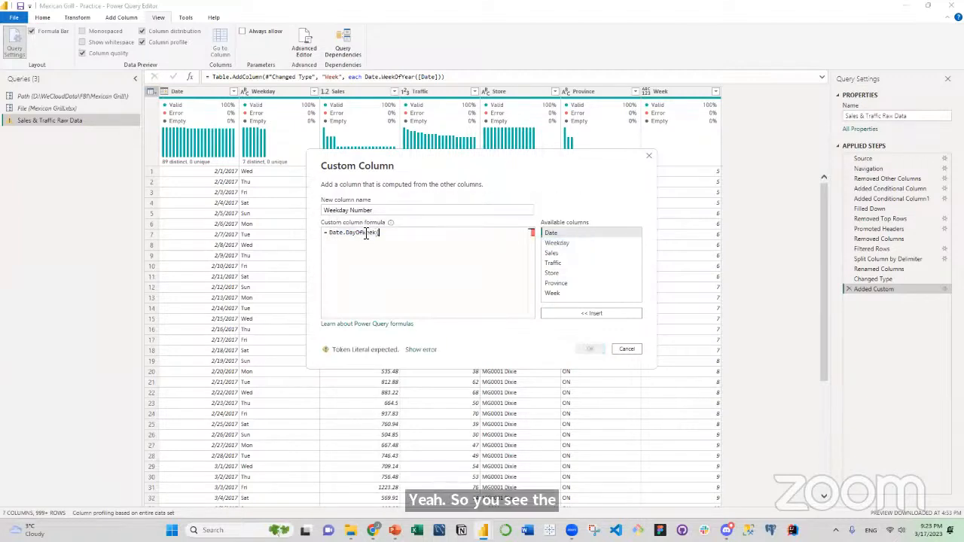
text(()
double_click(561, 234)
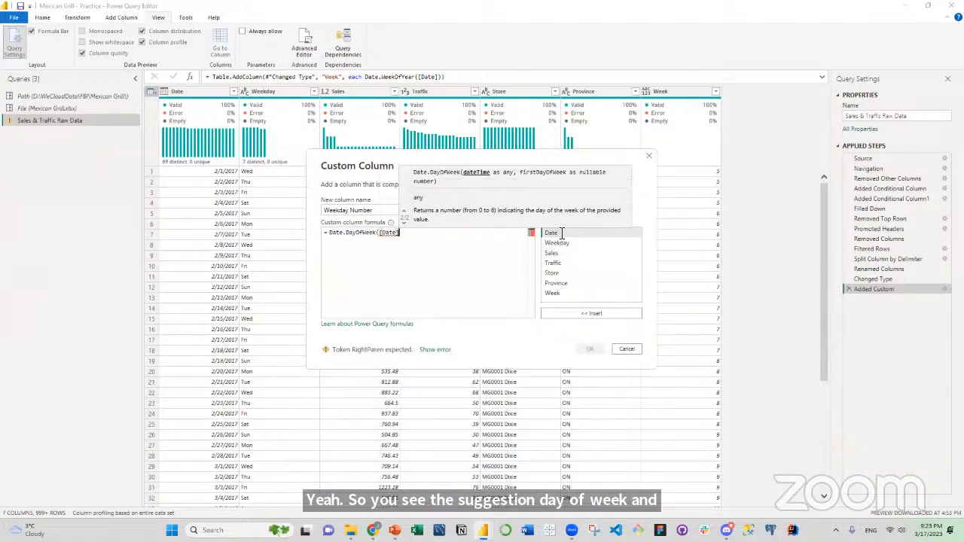
text())
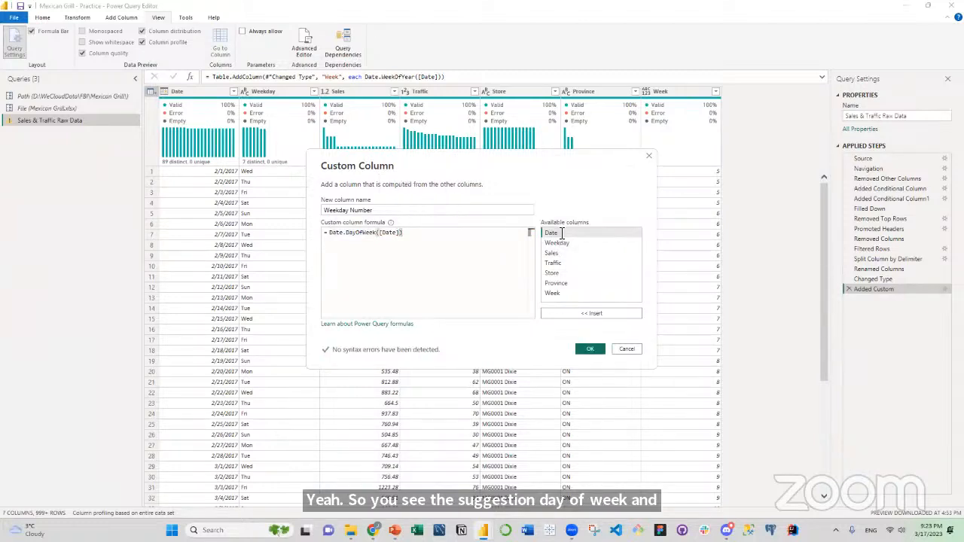
click(592, 350)
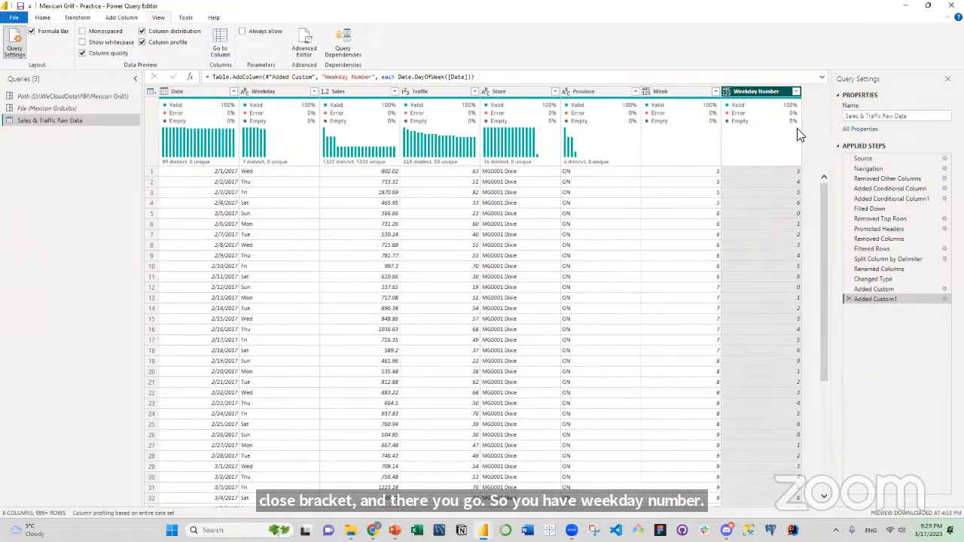
Change the data type of the new Week and Weekday Number columns to Whole Number.
click(645, 91)
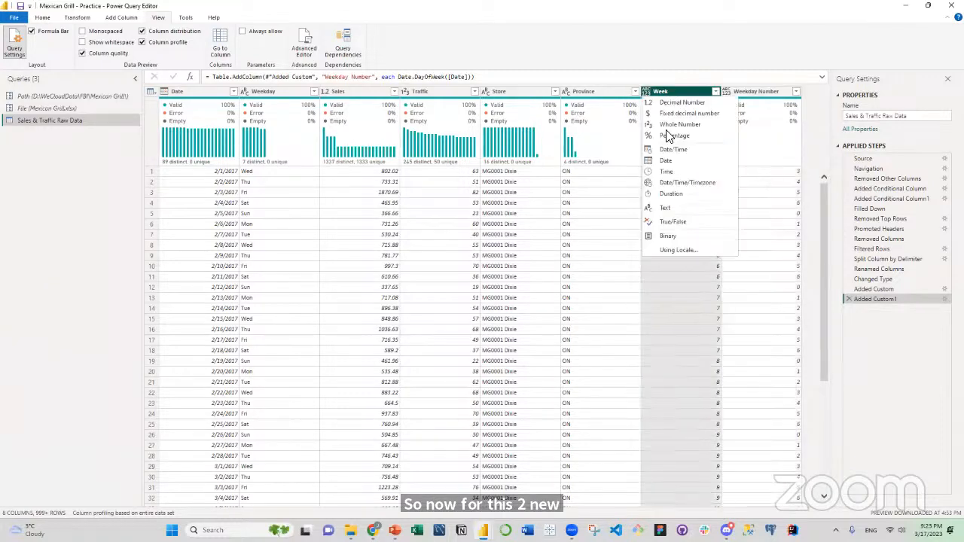
click(701, 125)
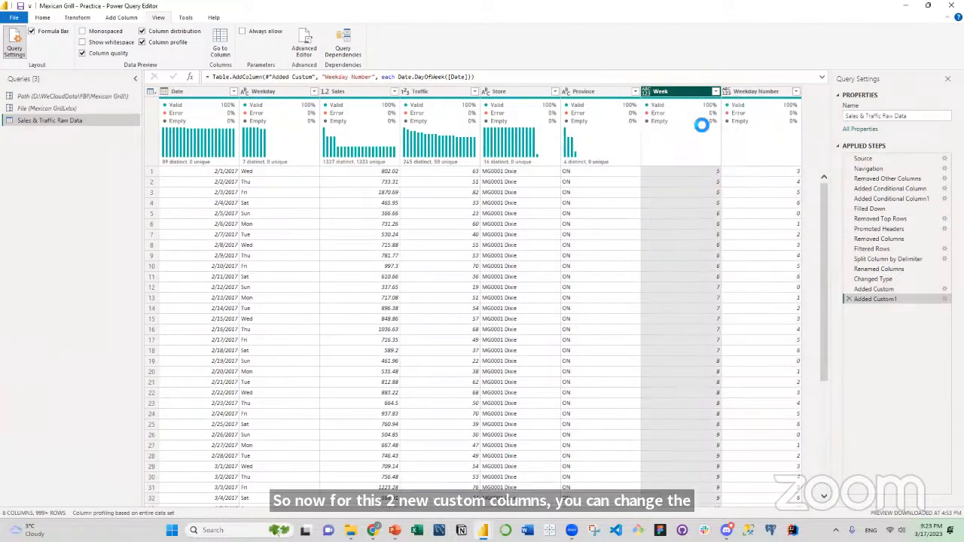
click(725, 90)
click(725, 90)
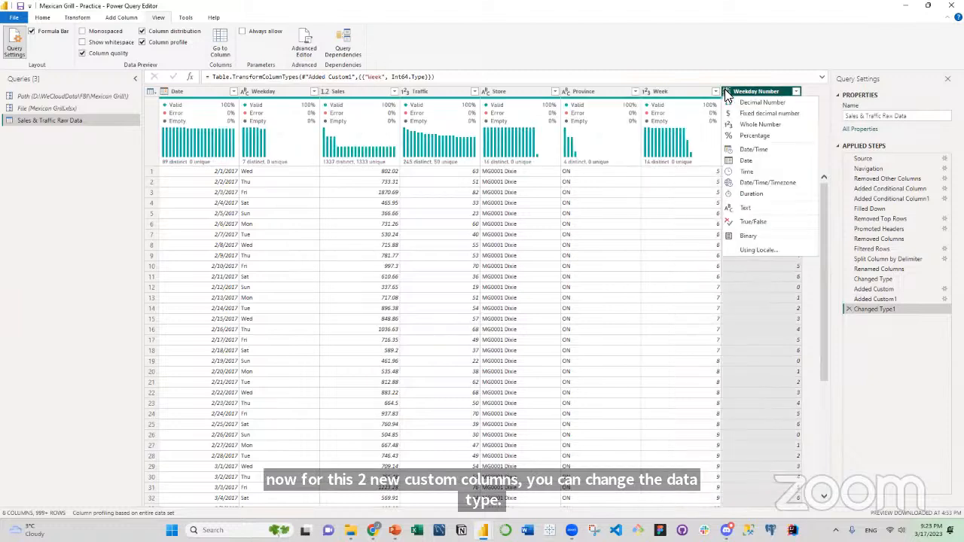
click(746, 126)
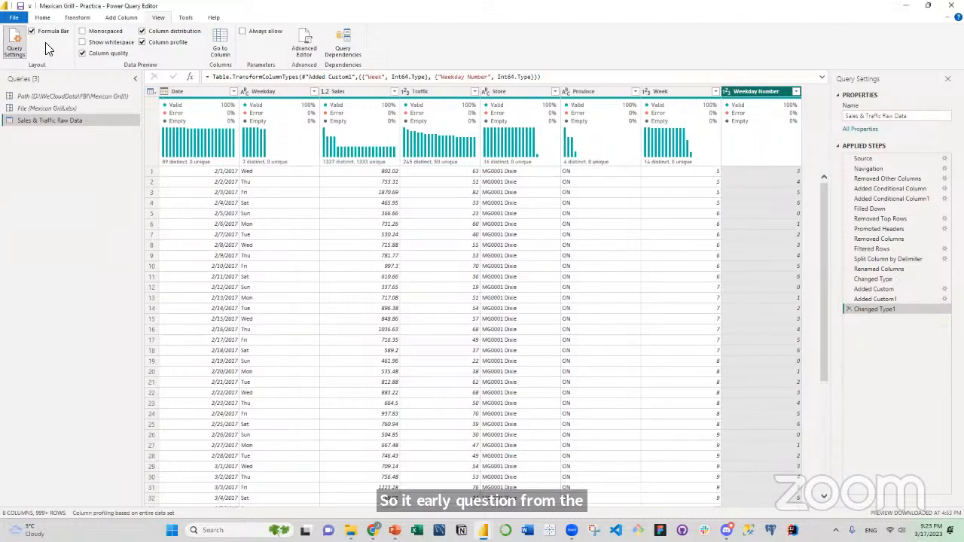
Close Power Query Editor and apply the query changes to load the table into Power BI Desktop.
click(42, 18)
click(21, 58)
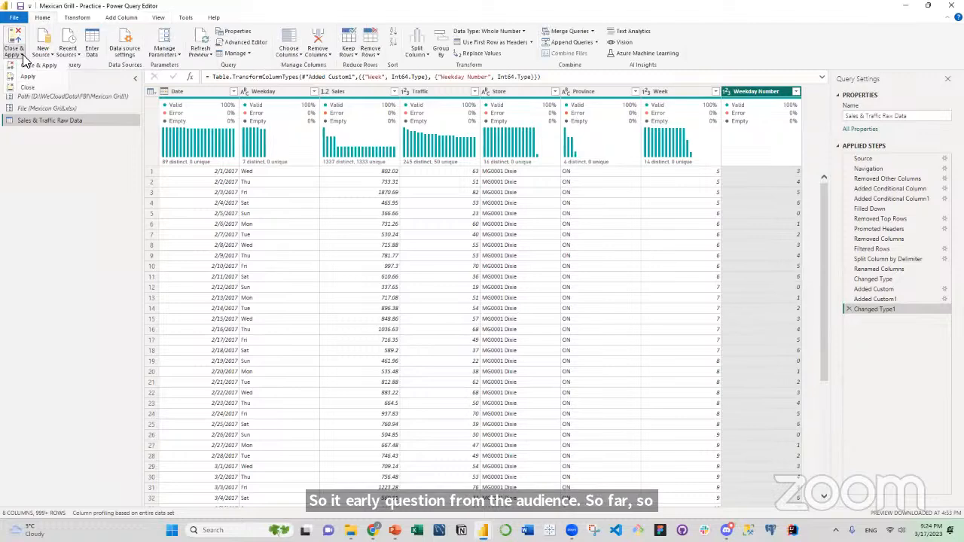
click(36, 67)
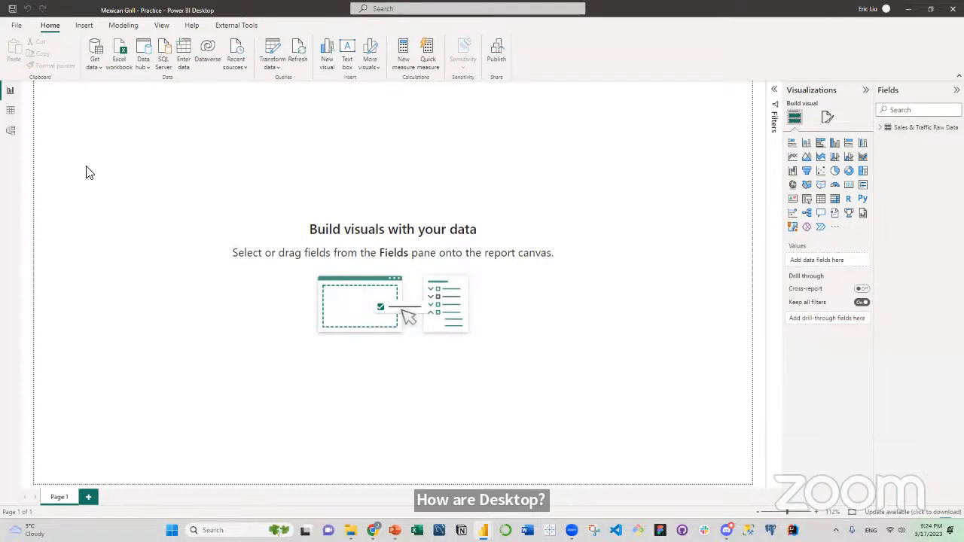
In the data view, format the Date column as 2001-03-14 (yyyy-mm-dd) and return to the report view.
click(11, 115)
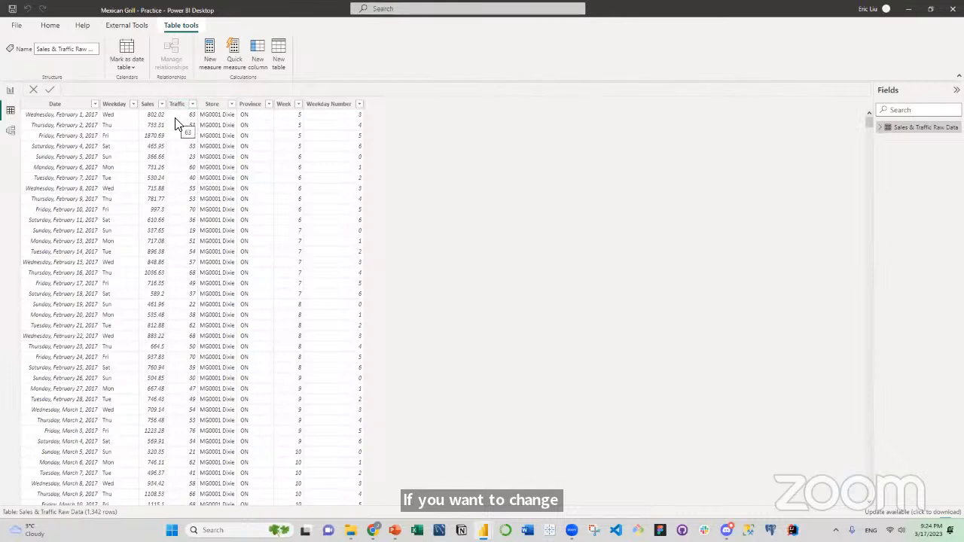
click(68, 107)
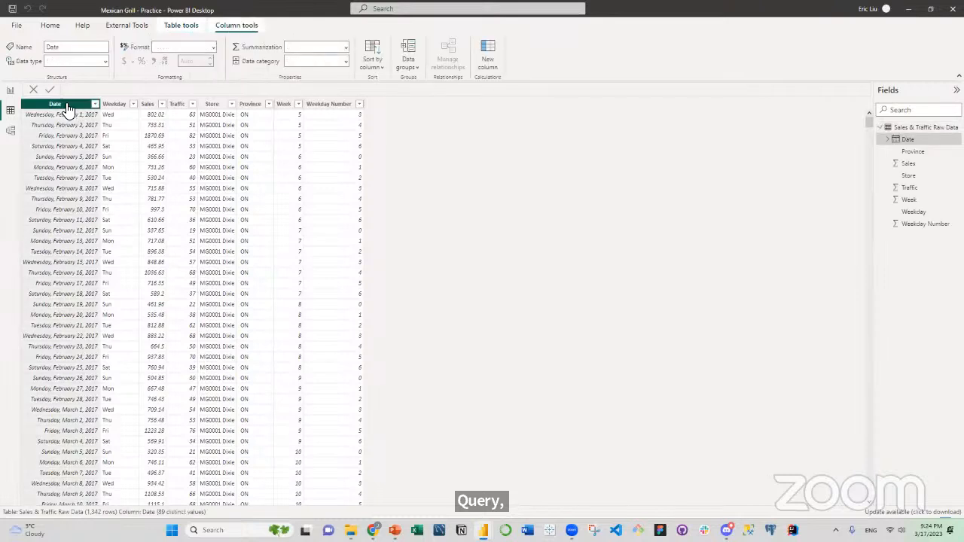
click(213, 48)
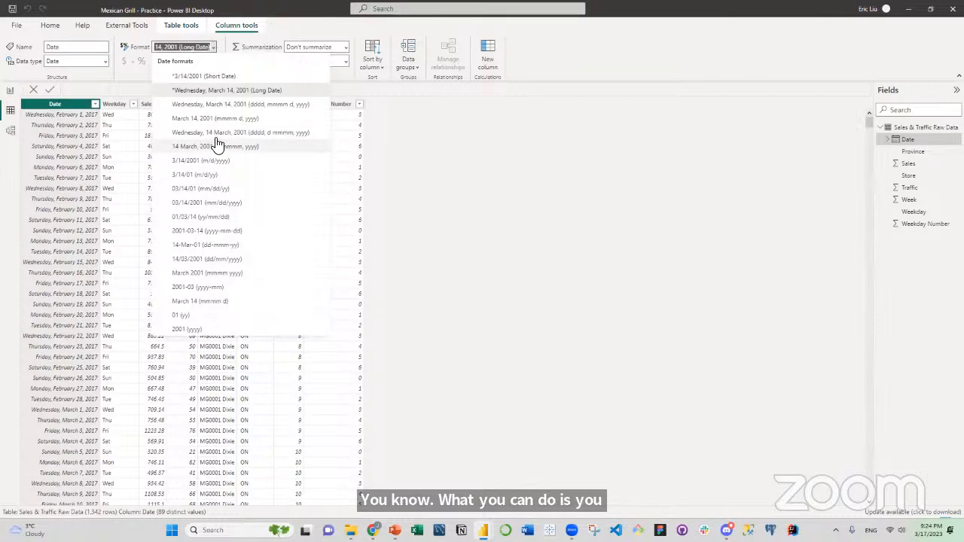
click(214, 231)
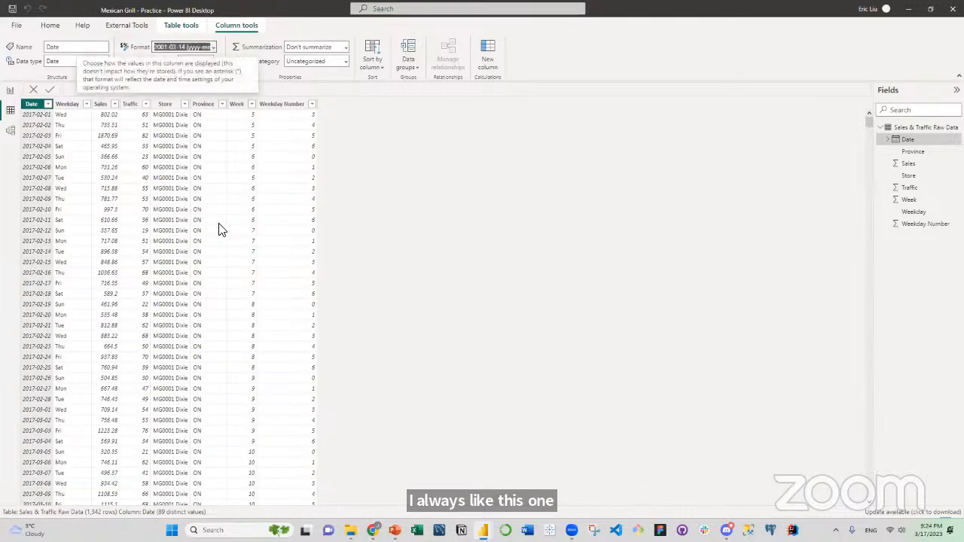
click(10, 90)
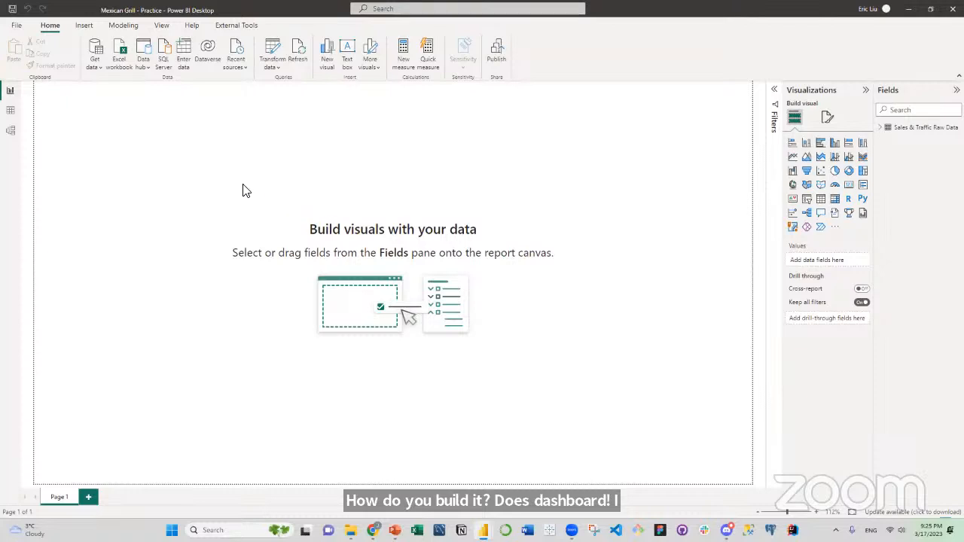
Turn on gridlines for the report canvas.
click(161, 29)
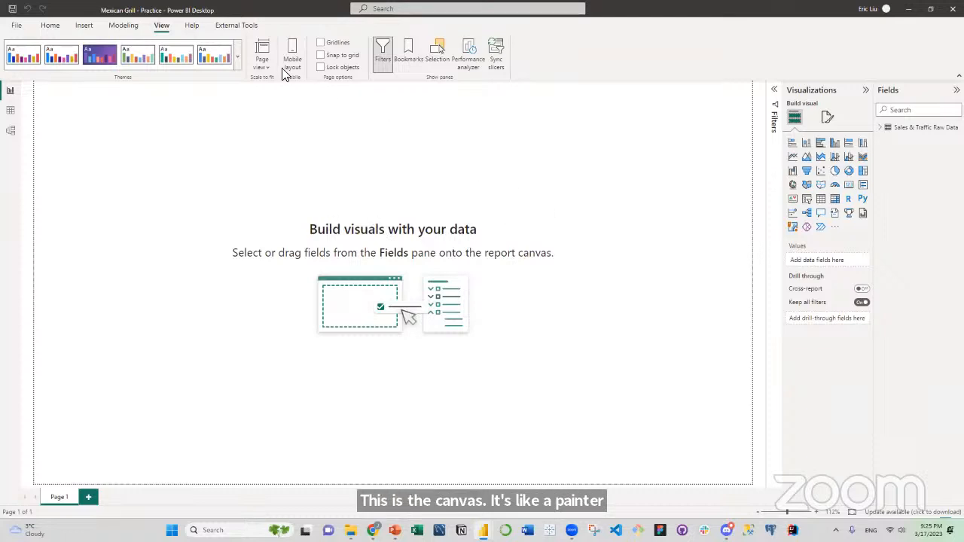
click(321, 43)
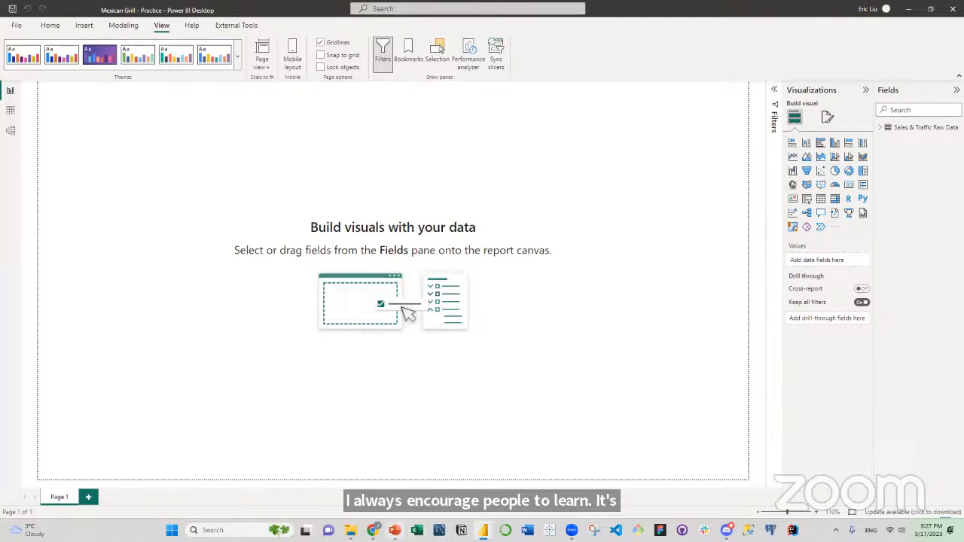
Switch to PowerPoint and examine the Mexican Grill background slide, selecting its restaurant logo.
click(395, 530)
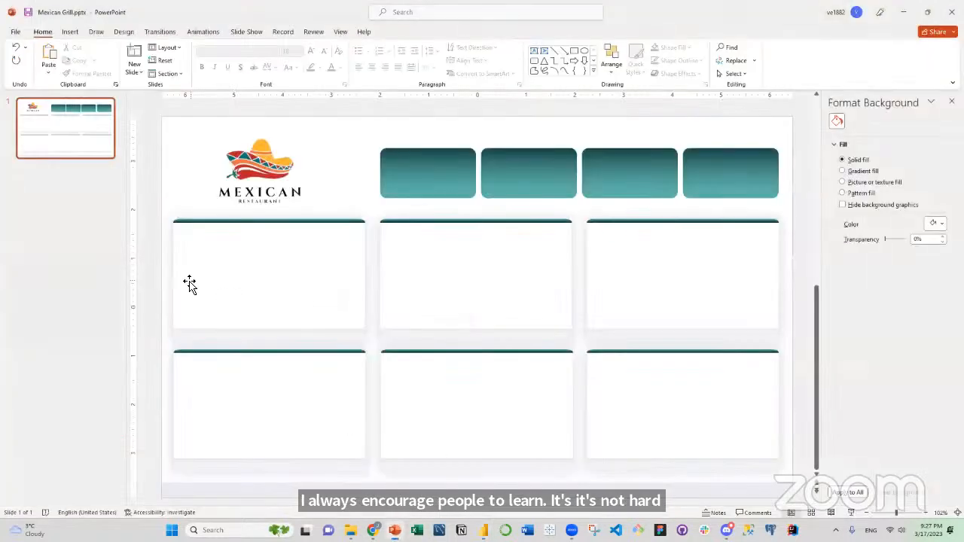
click(38, 283)
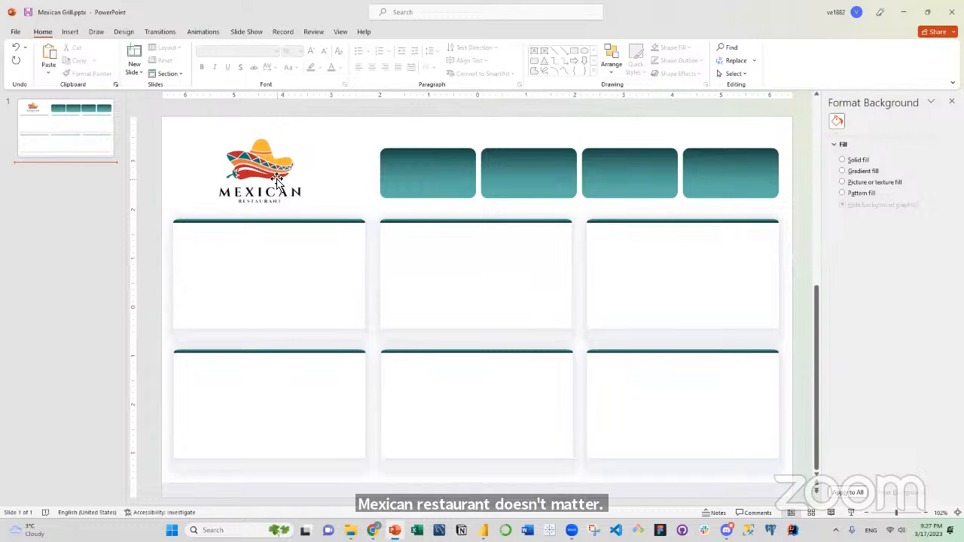
click(275, 178)
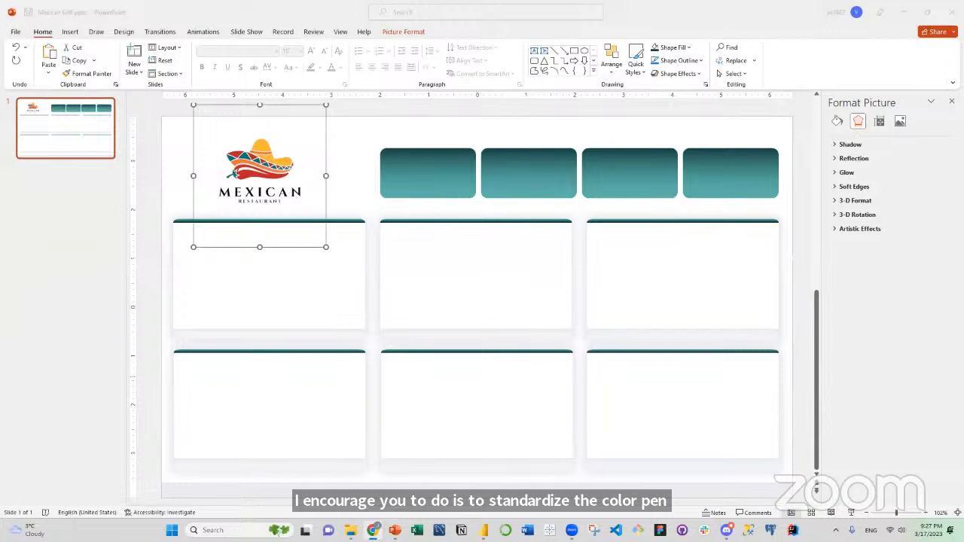
Switch to imagecolorpicker.com in Chrome and upload mexican-grill-logo.png to extract the logo's color palette.
key(alt+Tab)
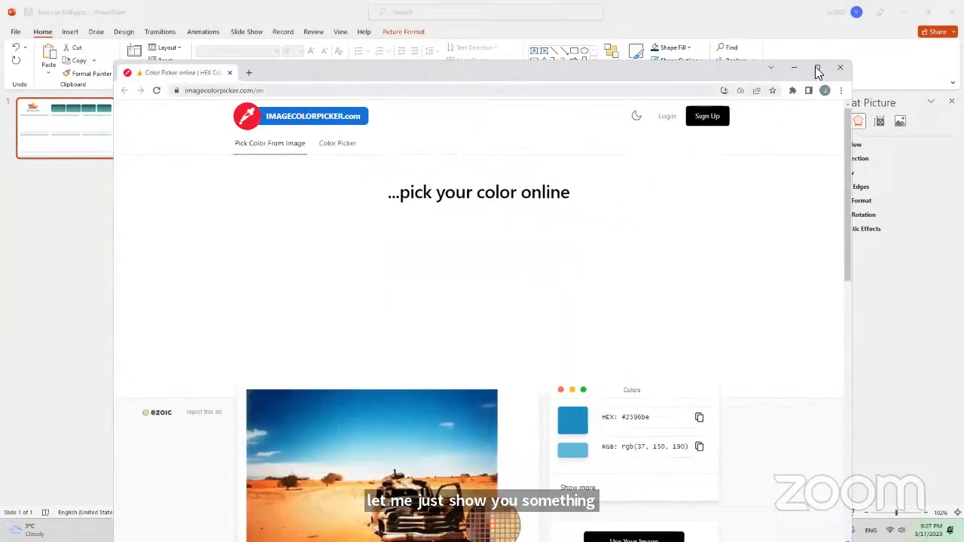
click(817, 69)
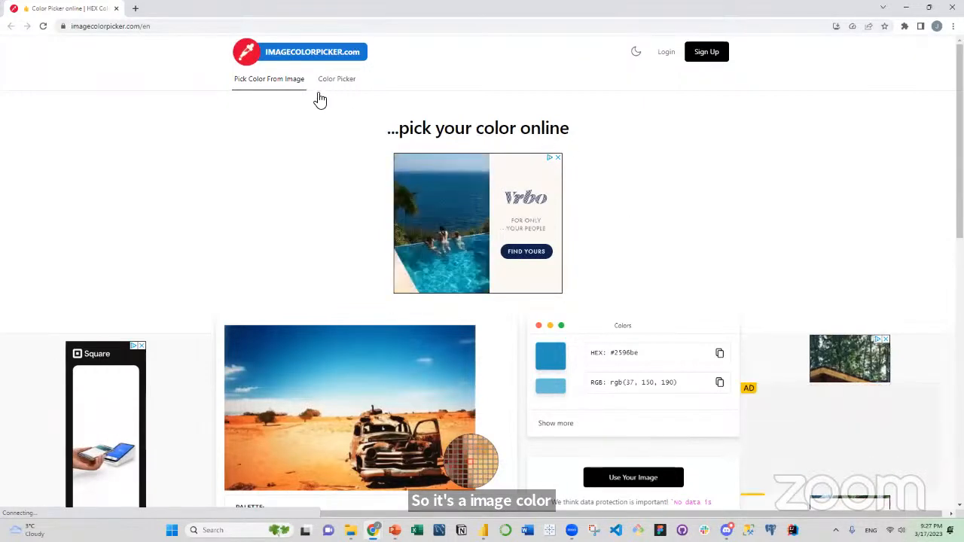
scroll(640, 306, down, 3)
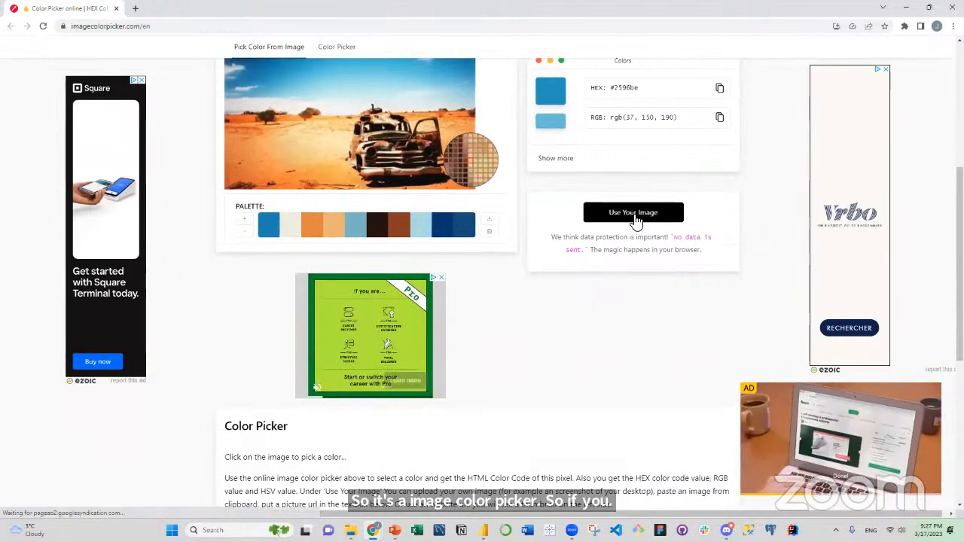
click(635, 214)
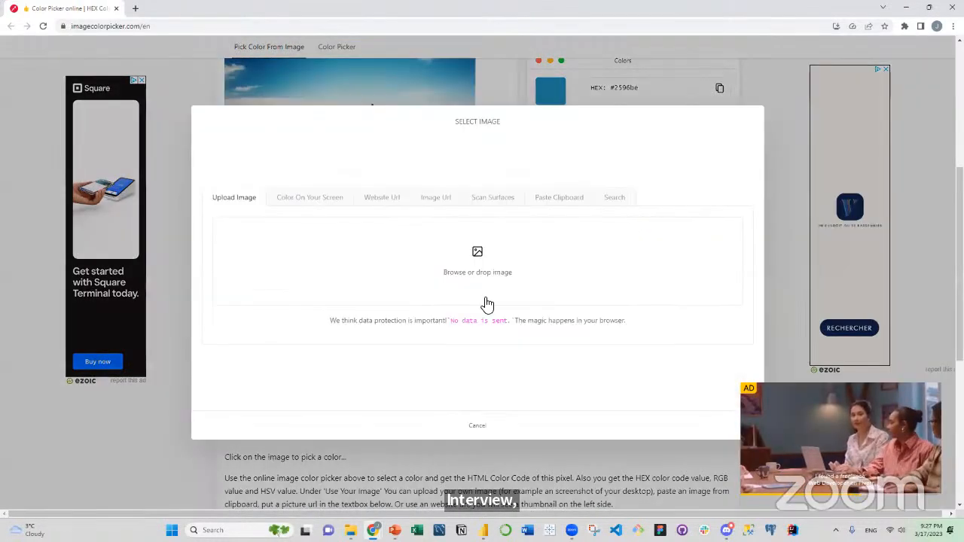
click(479, 257)
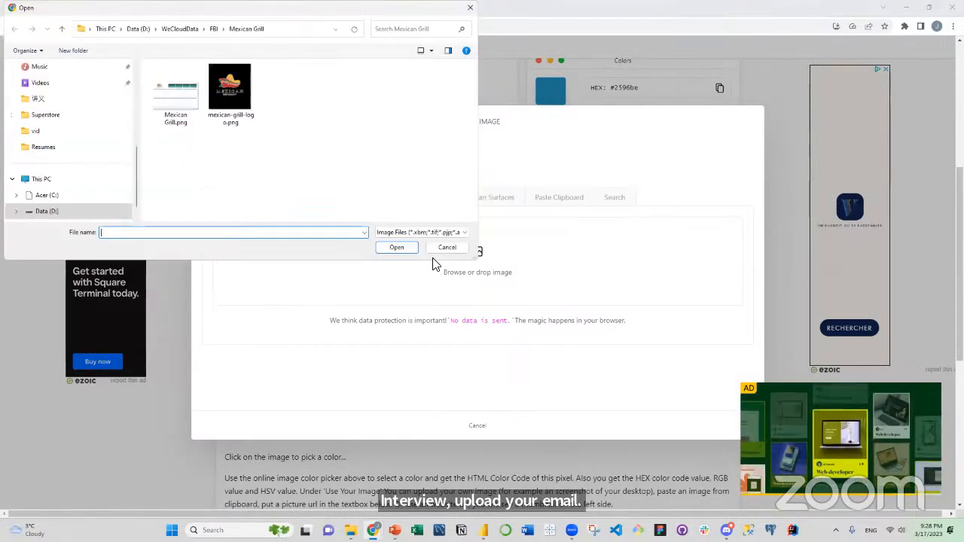
click(230, 94)
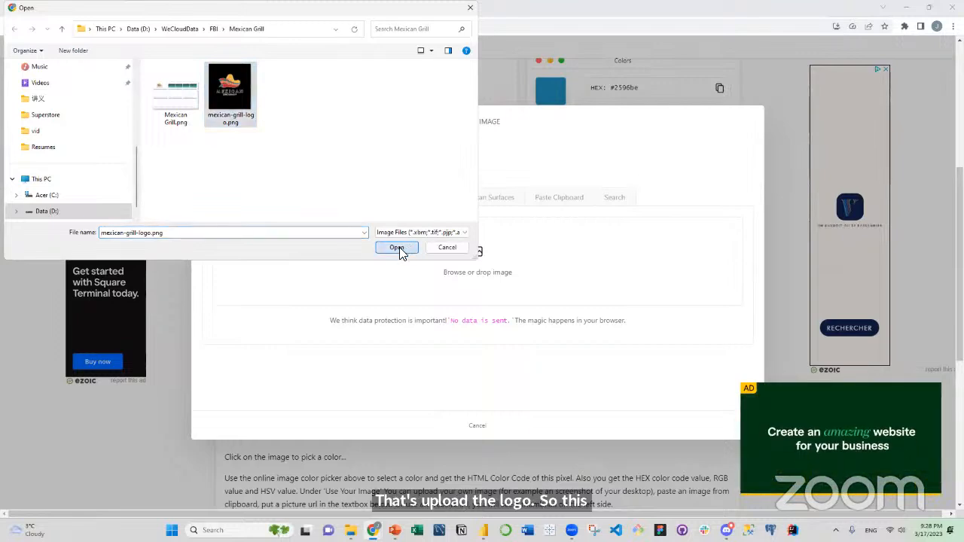
click(398, 248)
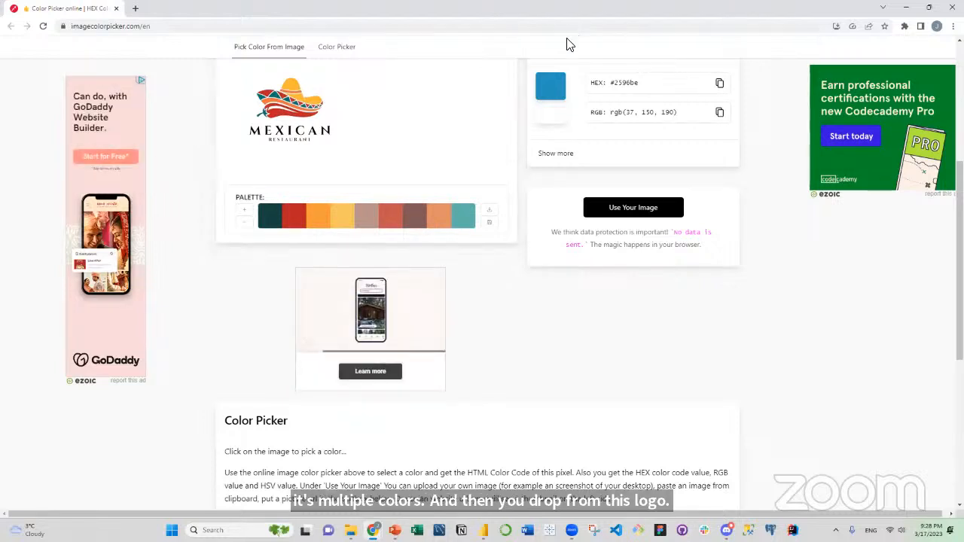
Move the color picker browser window off this screen and deselect the logo on the PowerPoint slide.
double_click(568, 11)
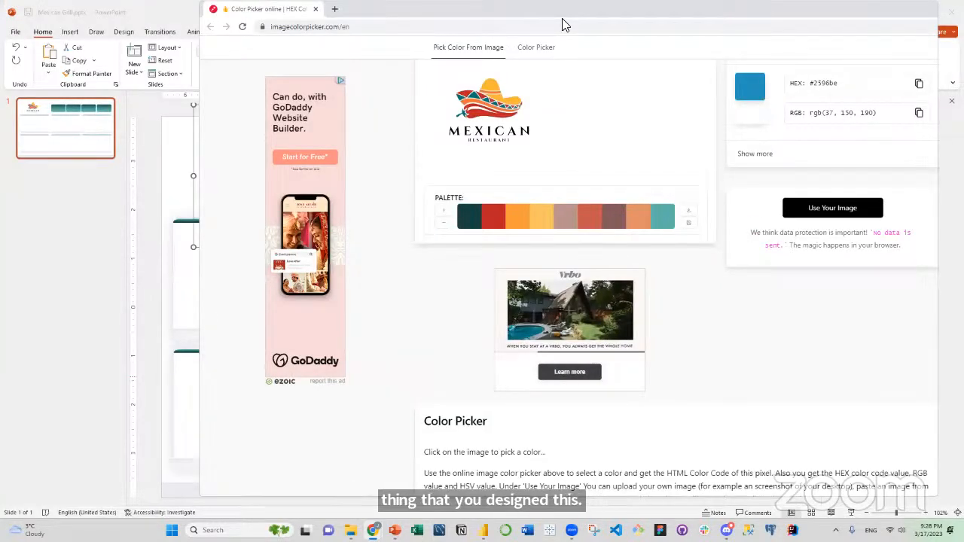
drag(563, 19, 0, 22)
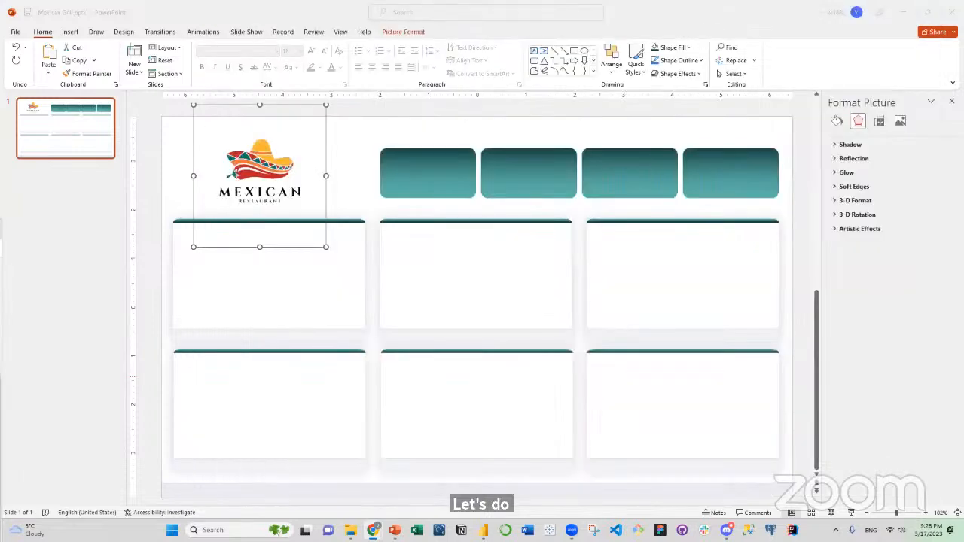
click(159, 260)
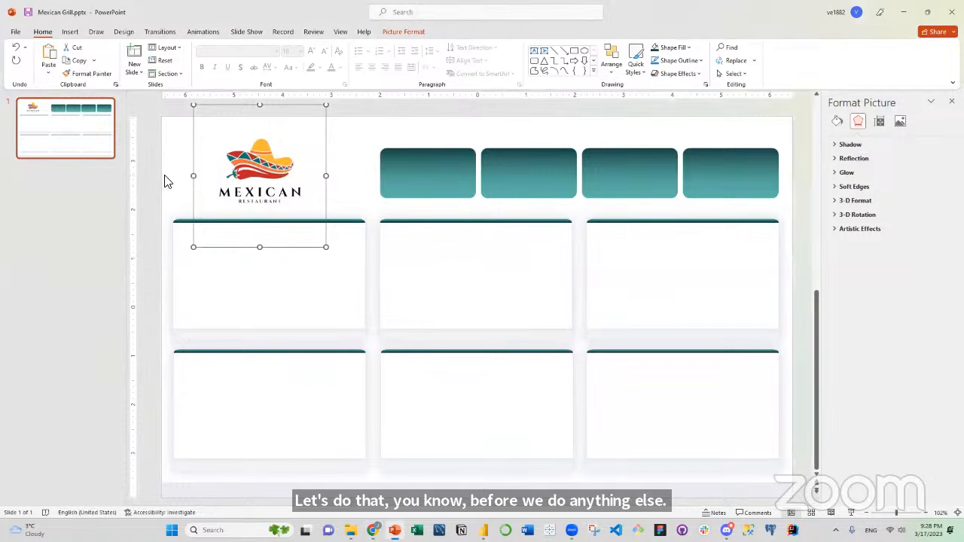
click(167, 182)
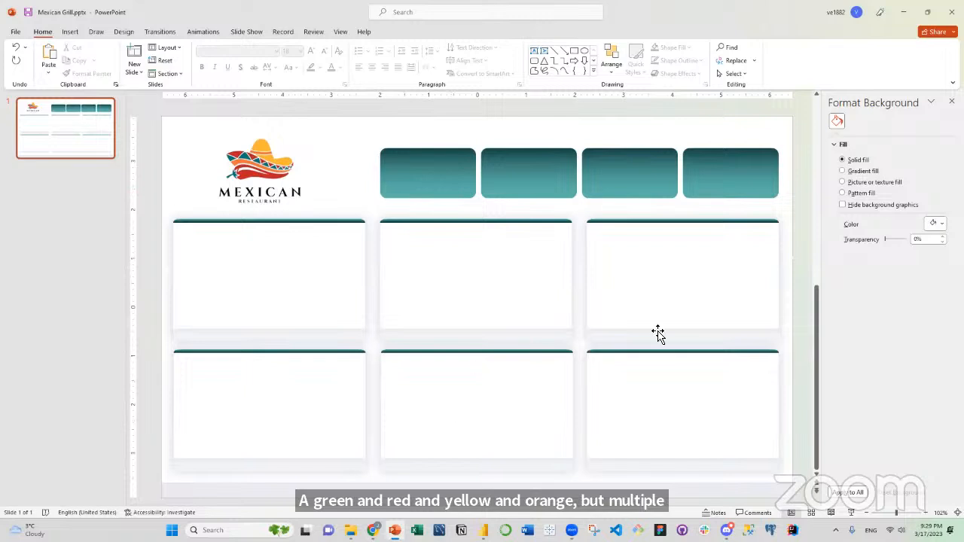
click(13, 33)
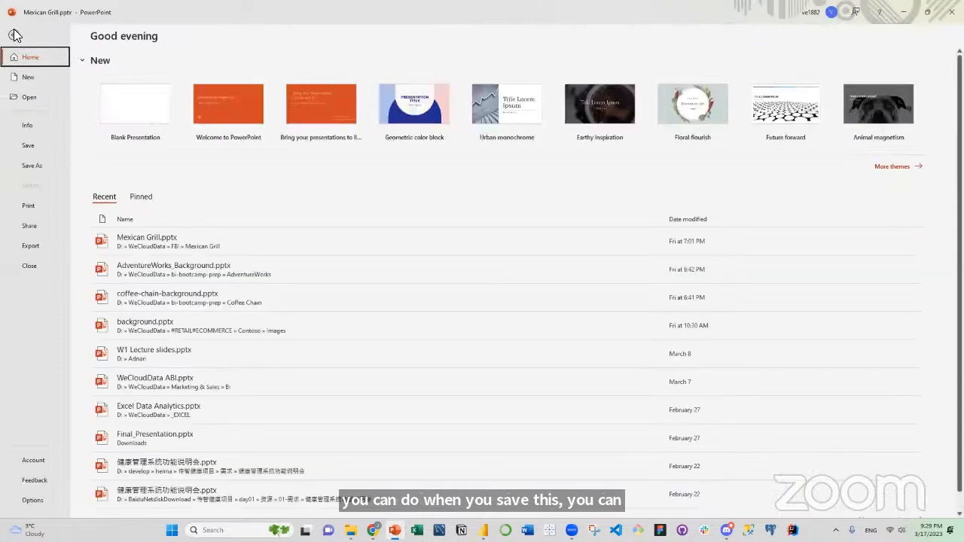
click(35, 166)
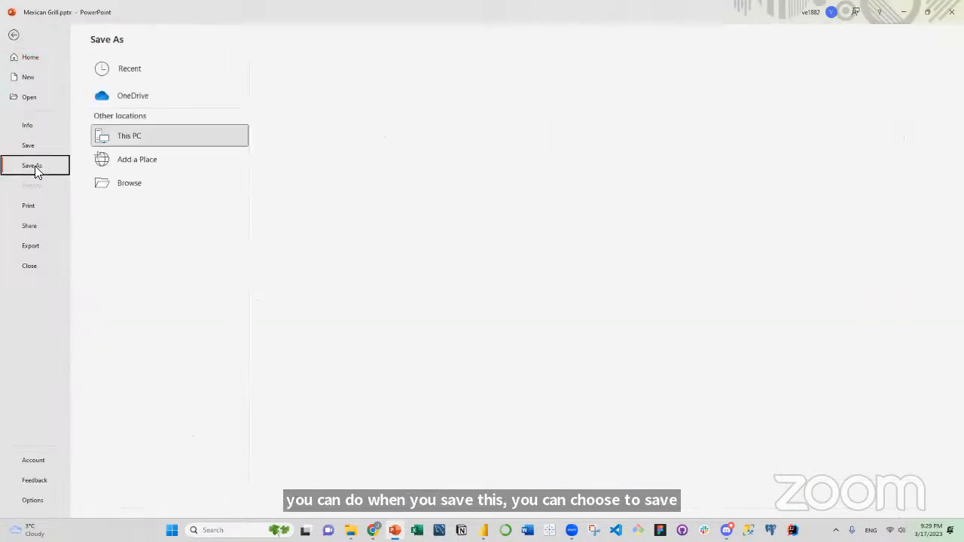
click(330, 119)
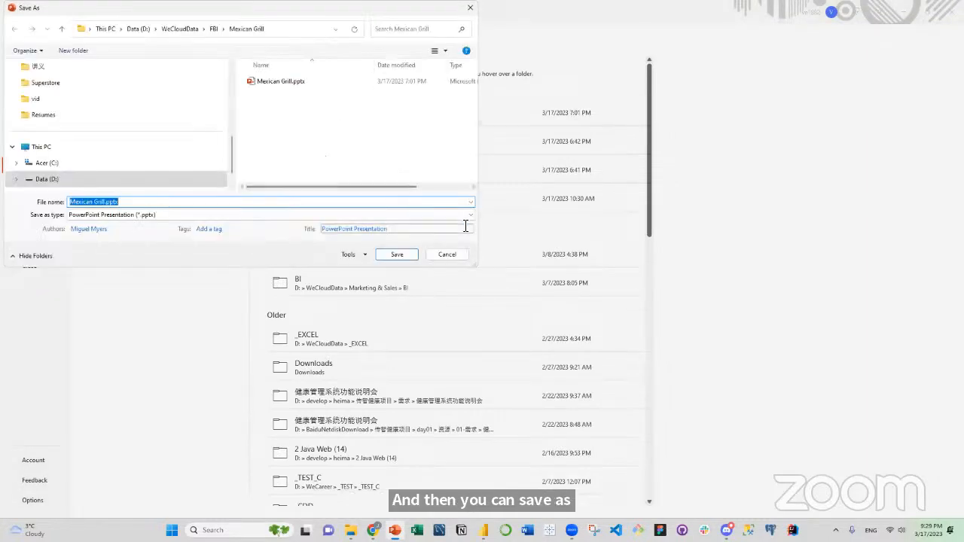
click(467, 216)
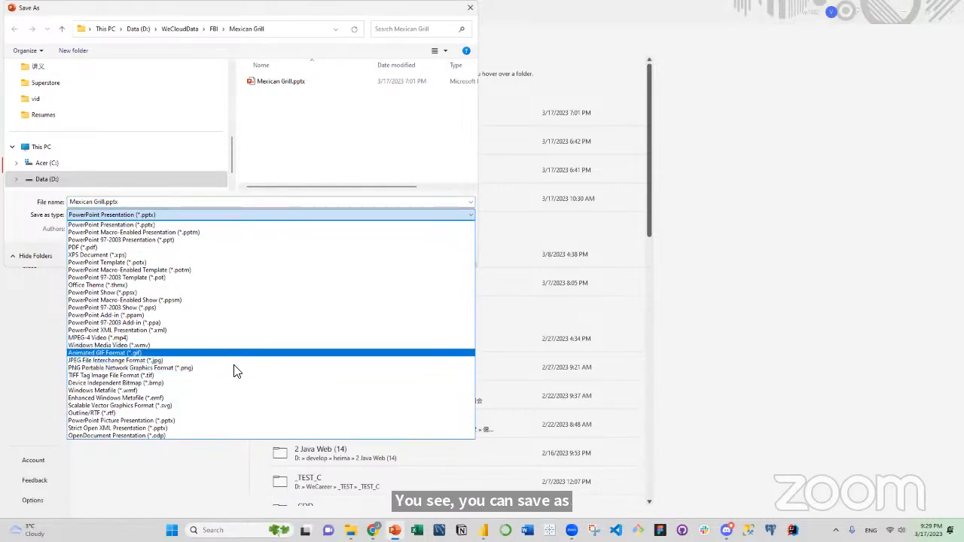
click(452, 163)
click(448, 255)
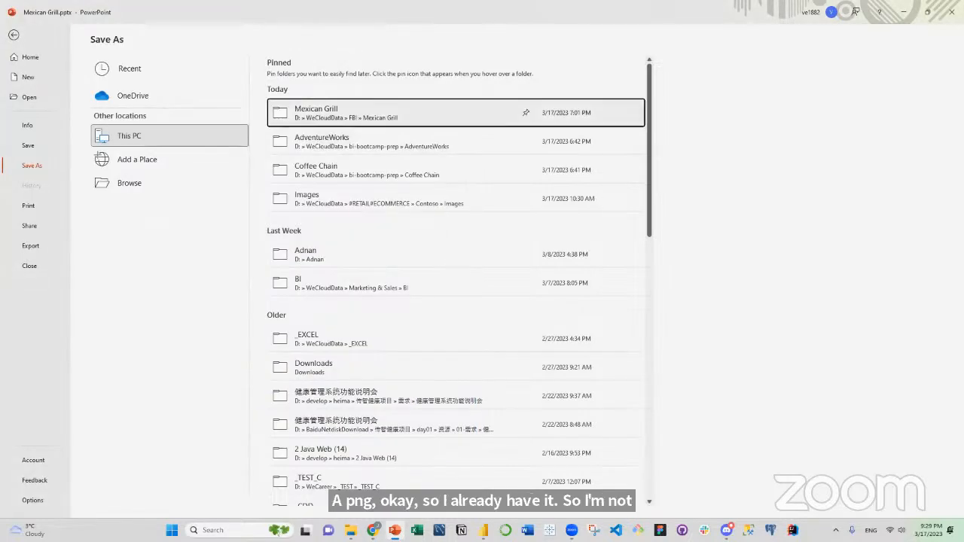
click(12, 35)
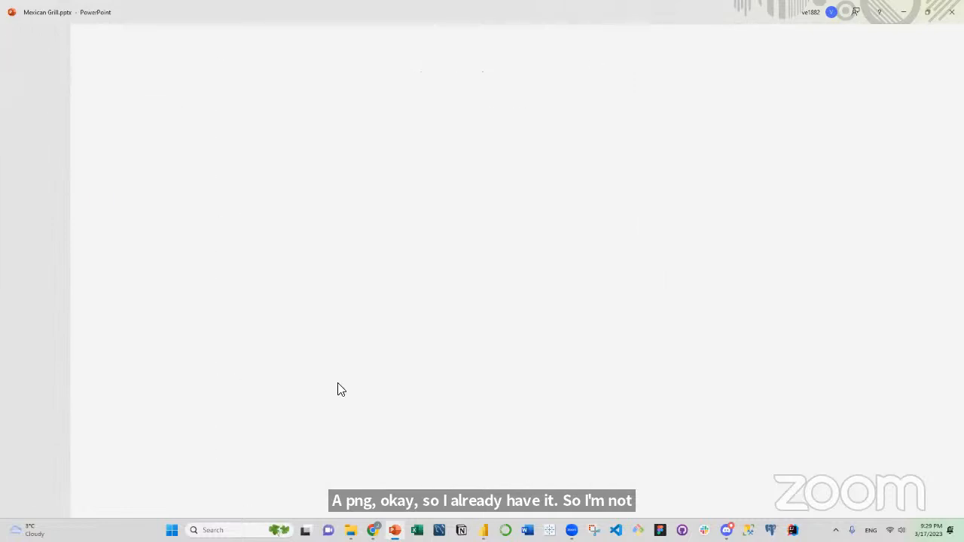
Switch to File Explorer and view the background image Mexican Grill.png, closing it when done.
click(351, 531)
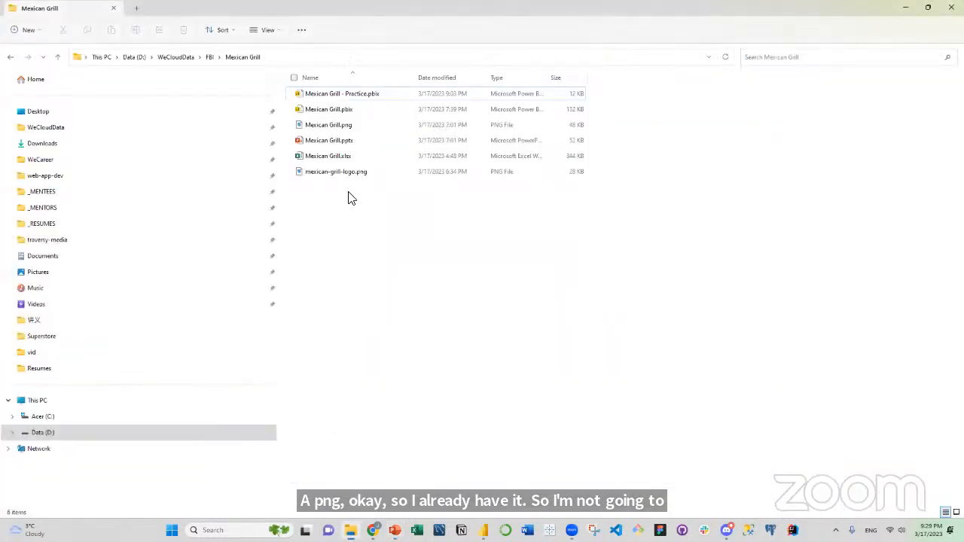
click(336, 130)
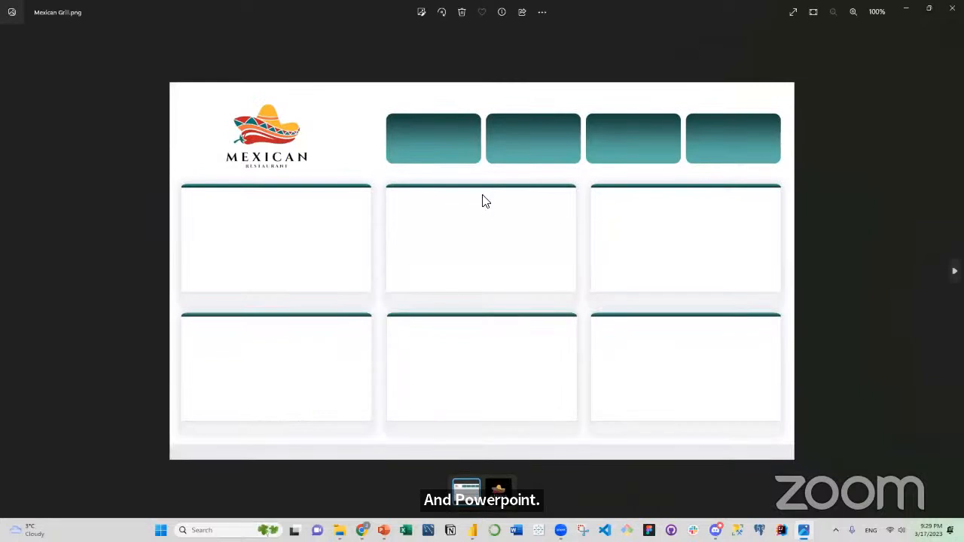
click(953, 9)
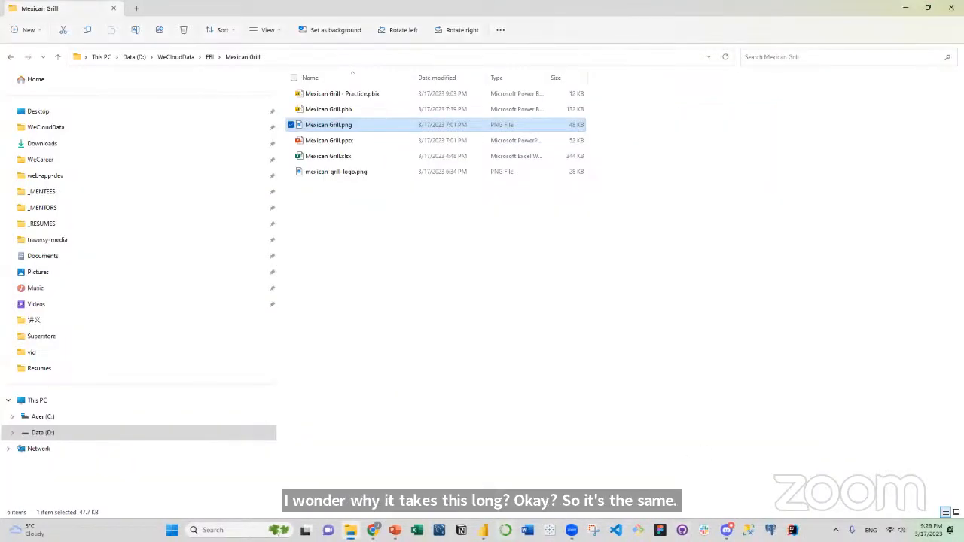
Switch to Power BI Desktop and rename the report page as Dashboard.
mouse_move(483, 531)
click(553, 466)
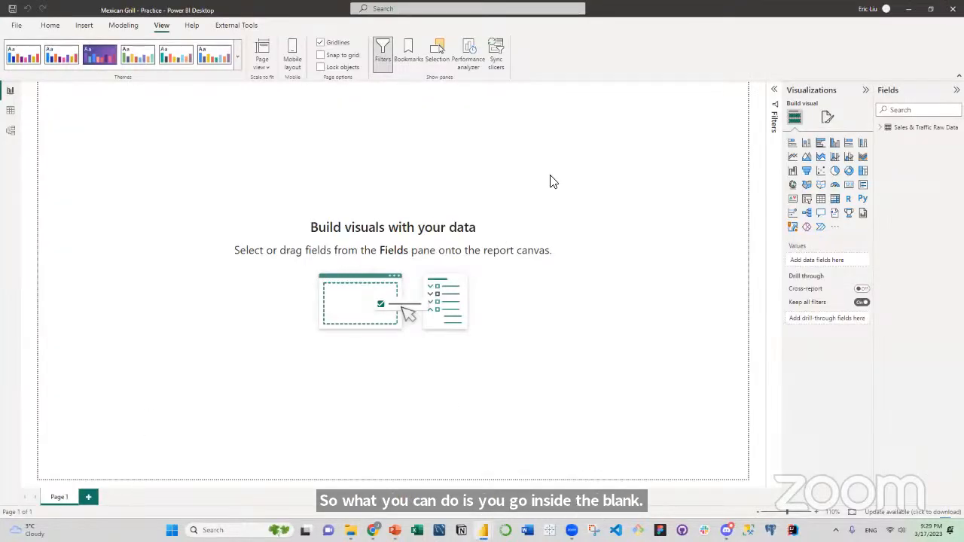
double_click(60, 497)
text(Da)
text(shboard)
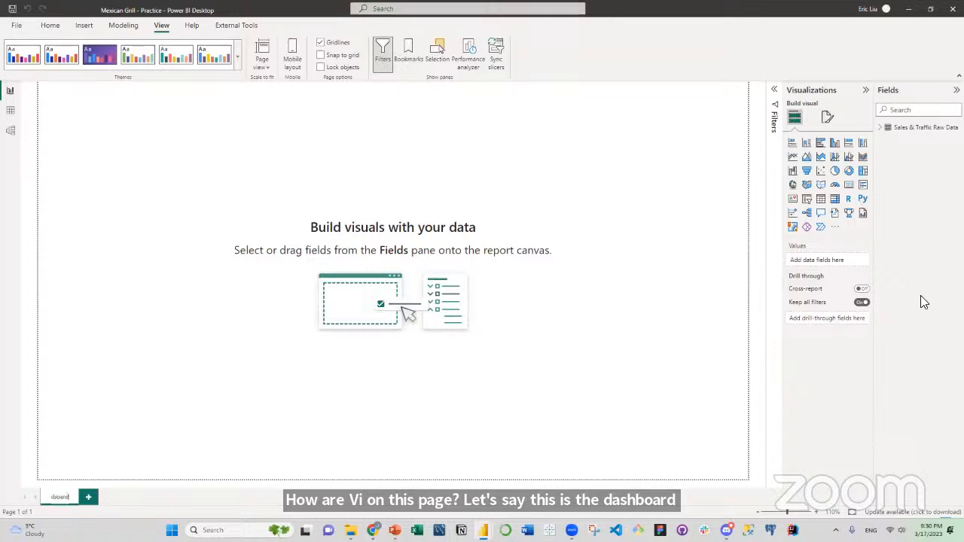
key(Return)
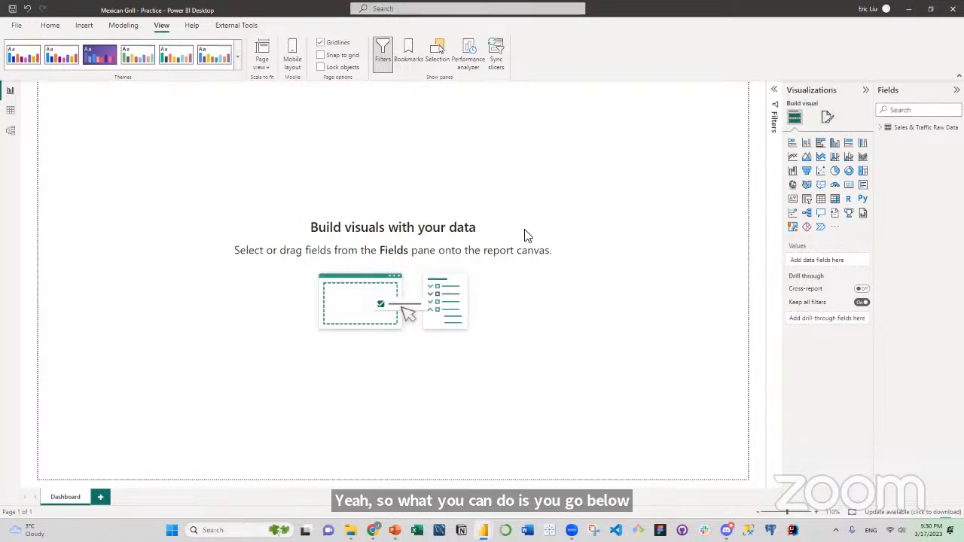
Set Mexican Grill.png as the Dashboard page's canvas background image and its transparency to 0%.
click(827, 119)
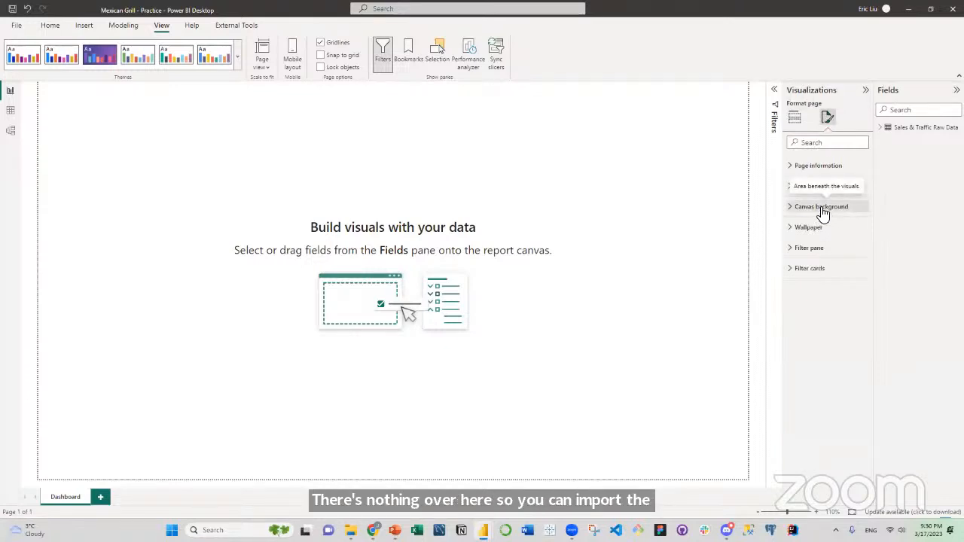
click(823, 208)
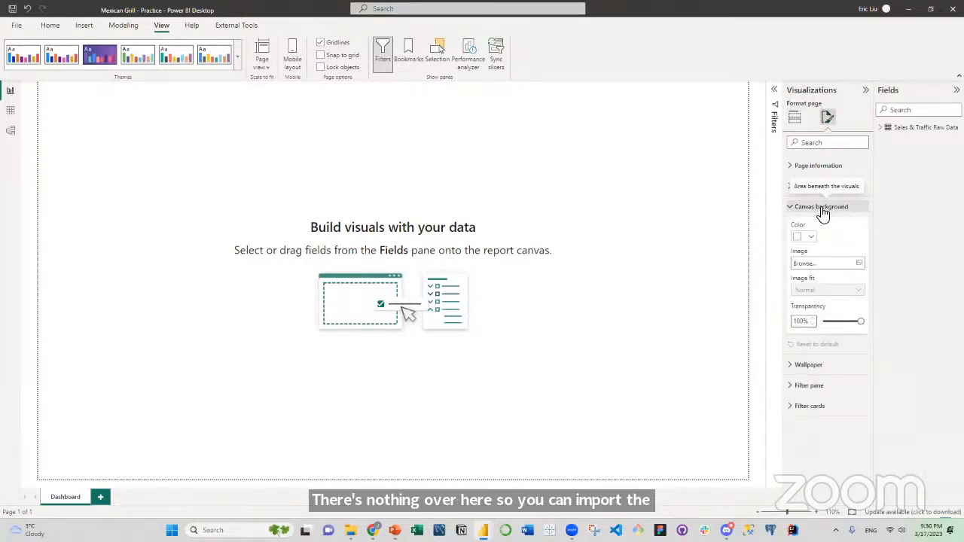
click(829, 263)
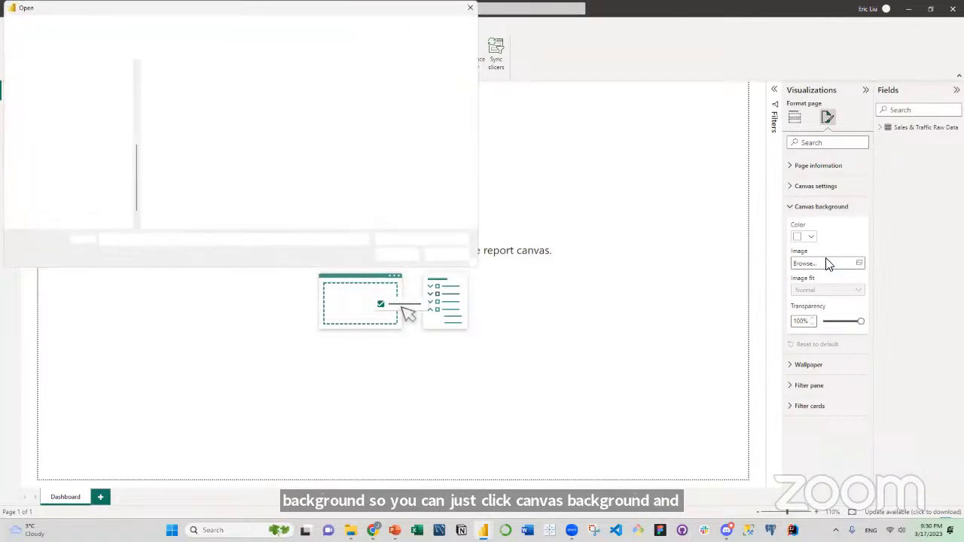
click(165, 97)
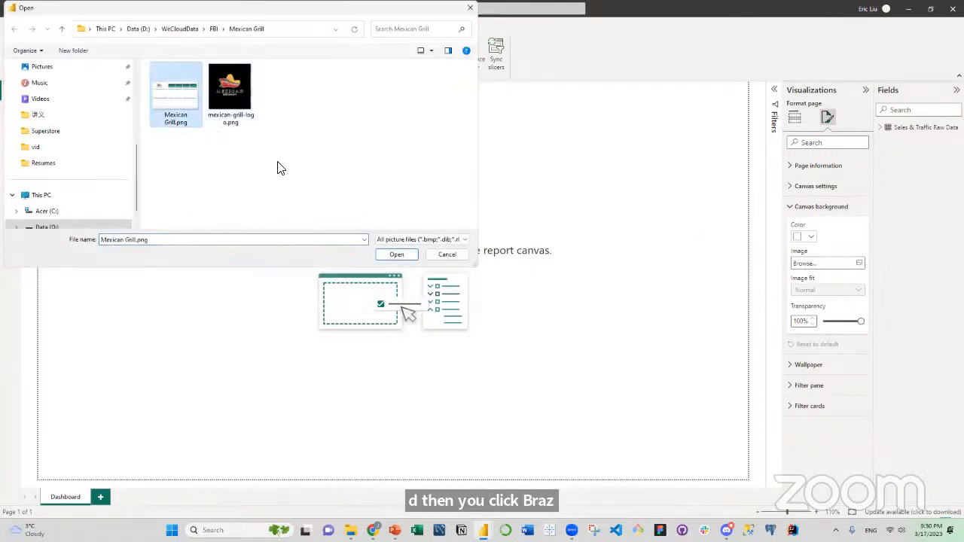
click(396, 254)
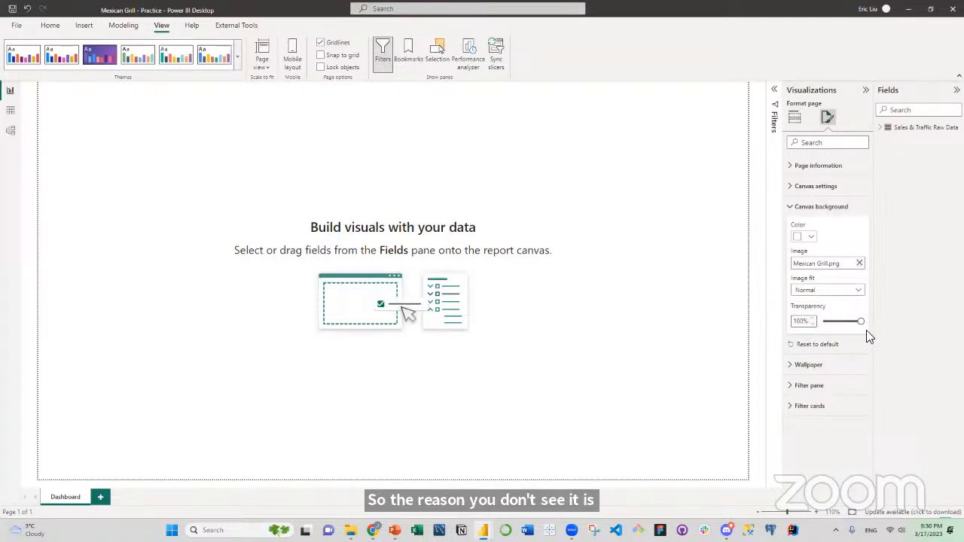
drag(861, 321, 824, 323)
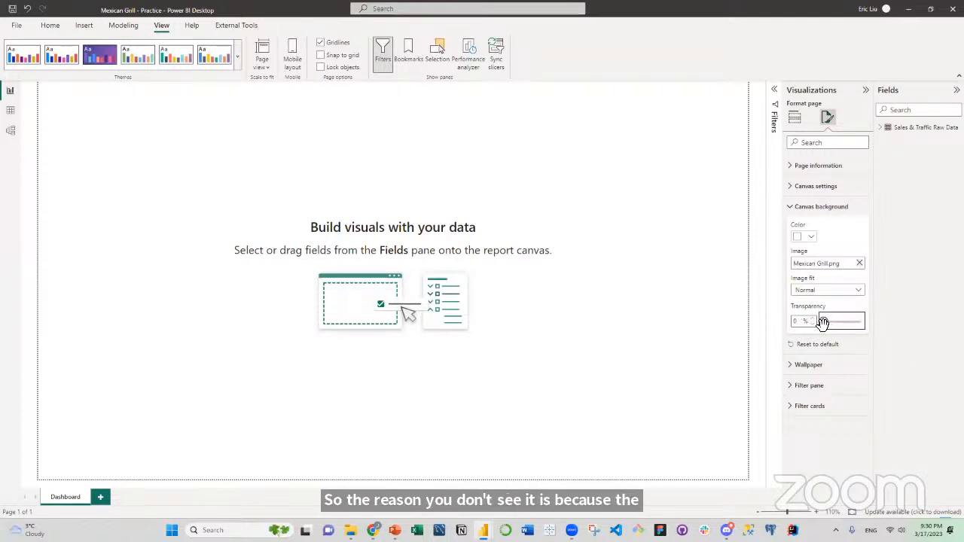
click(242, 148)
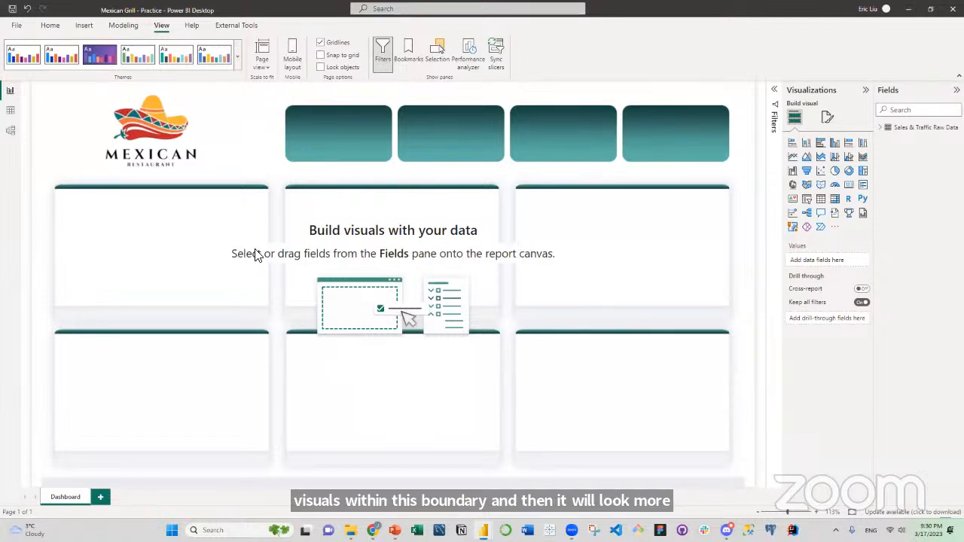
Customize the current report theme, setting Color 1 to the dark teal #144342.
click(238, 59)
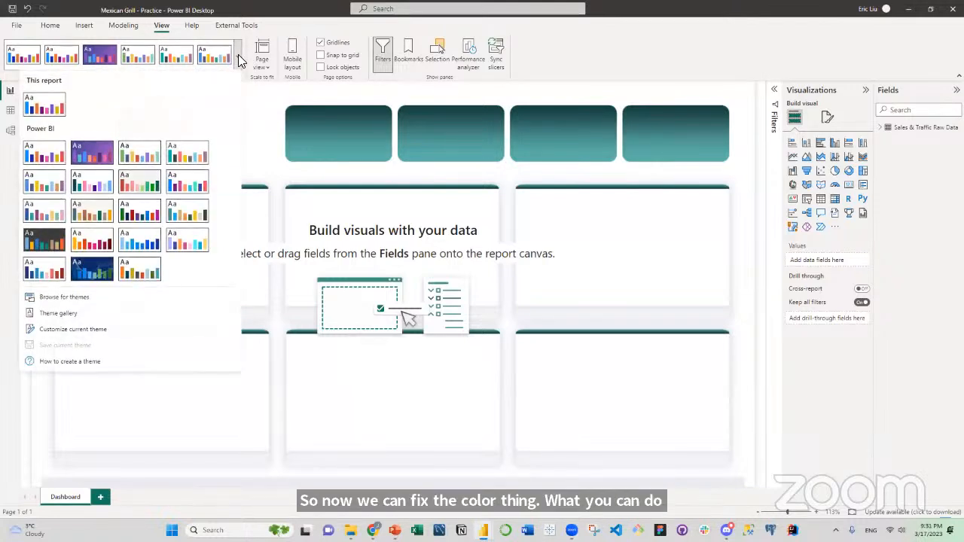
click(78, 334)
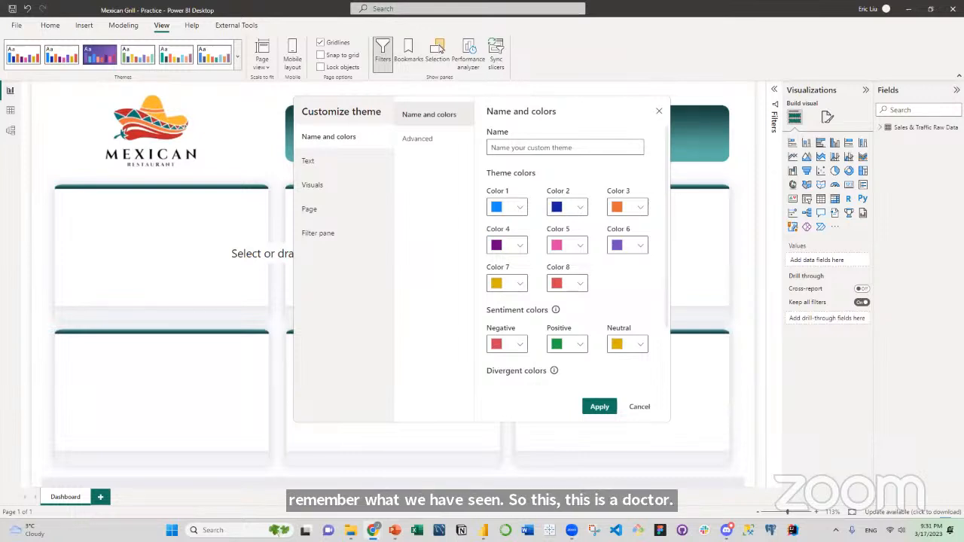
click(520, 211)
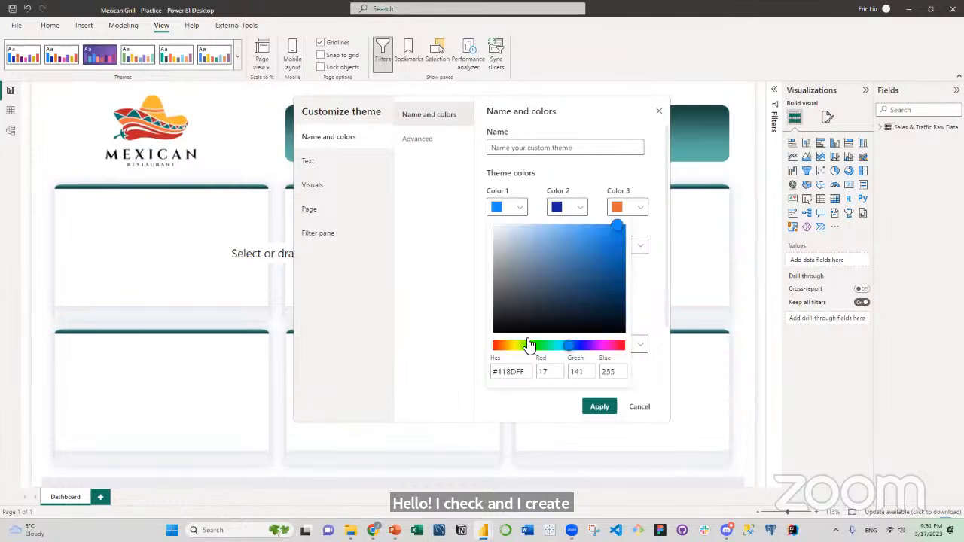
click(529, 374)
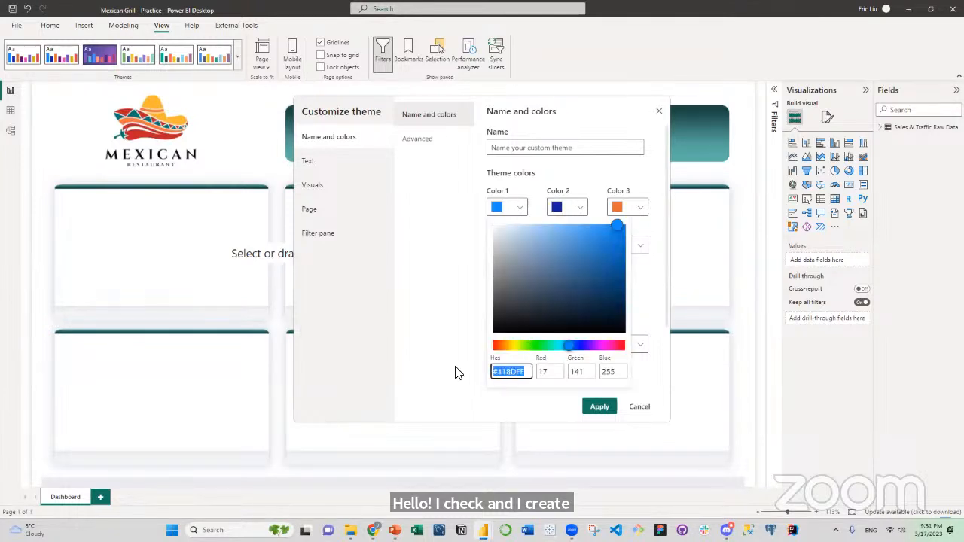
text(#144342)
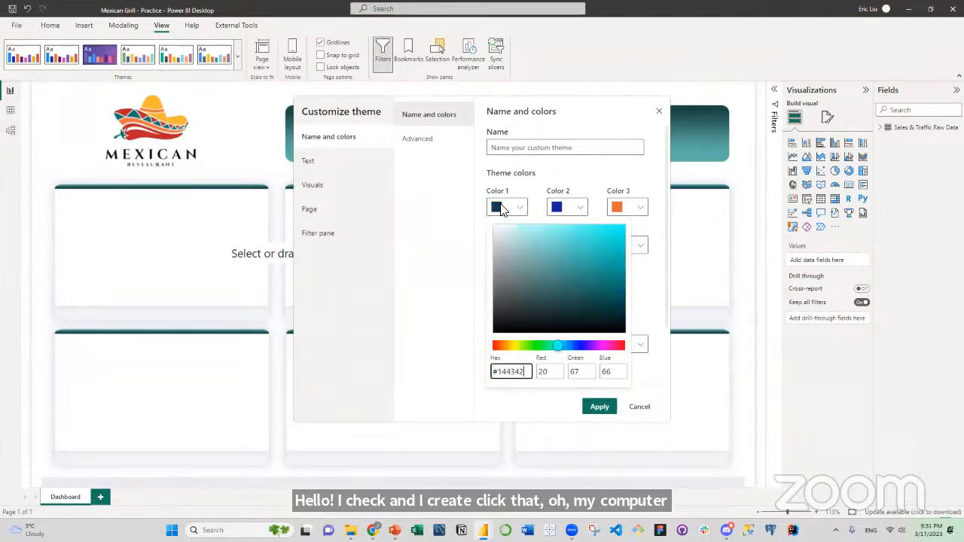
click(585, 209)
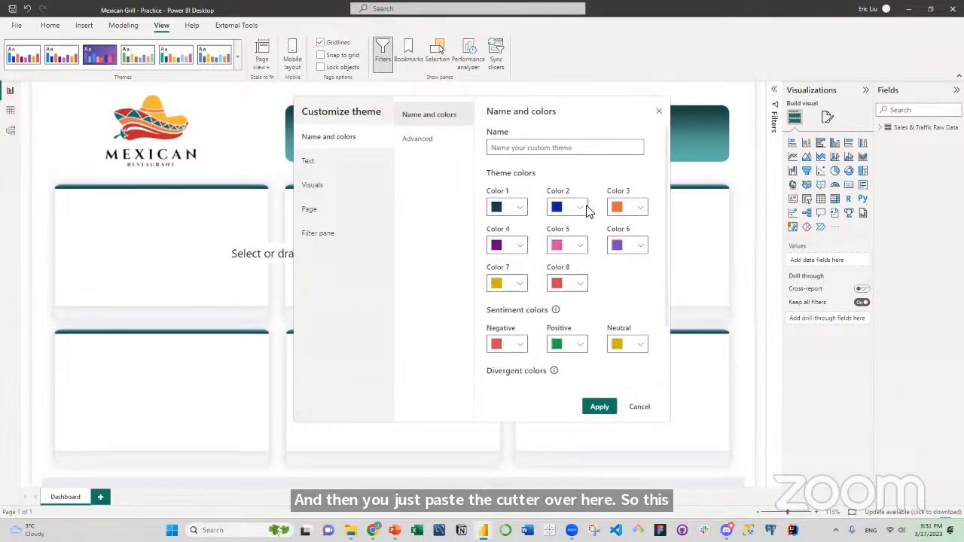
Set theme Color 2 to the red #BA2326 and Color 3 to the orange #F49C39.
click(580, 210)
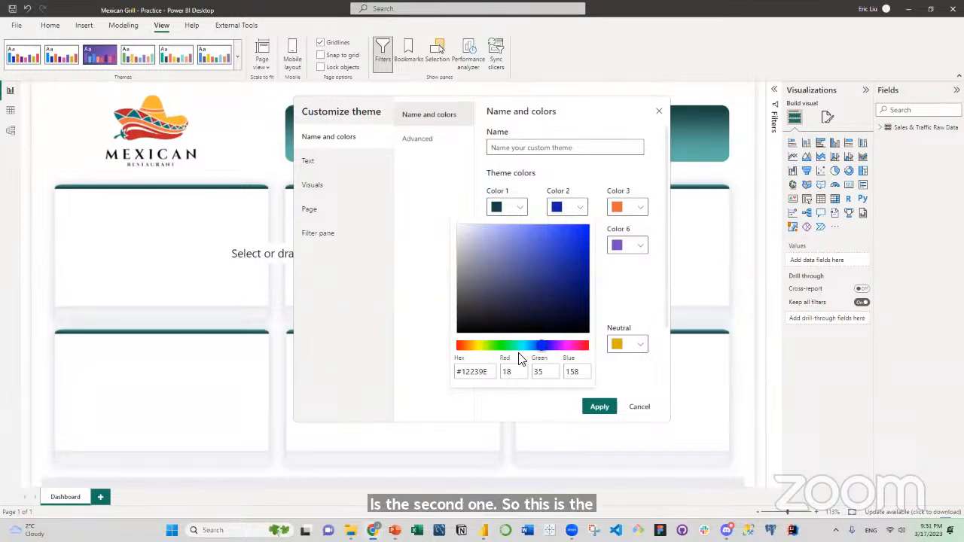
drag(490, 372, 451, 374)
key(ctrl+v)
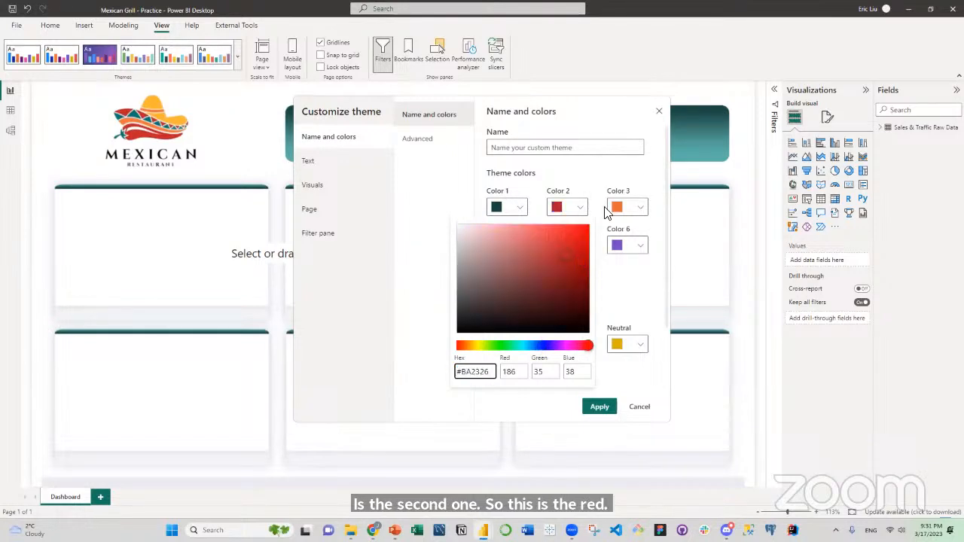
click(631, 209)
click(633, 209)
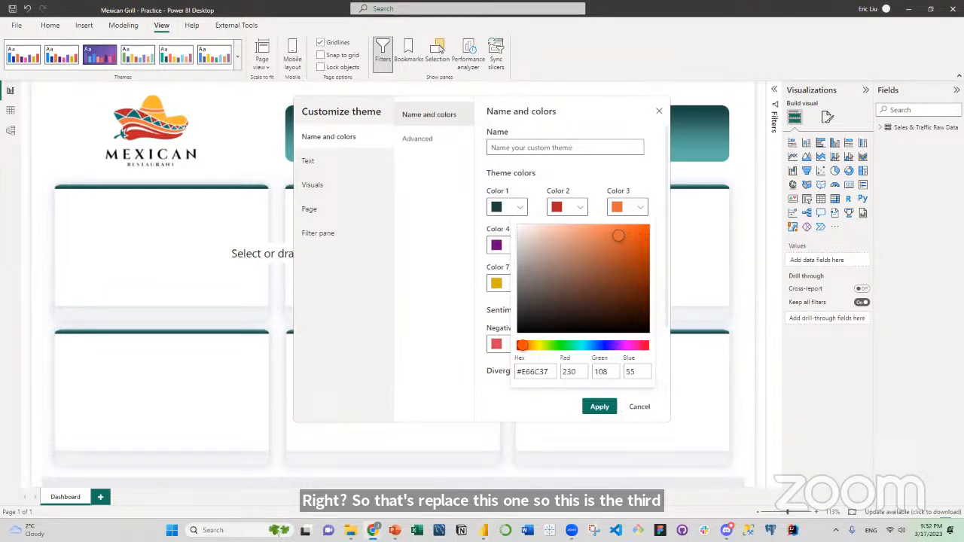
click(544, 376)
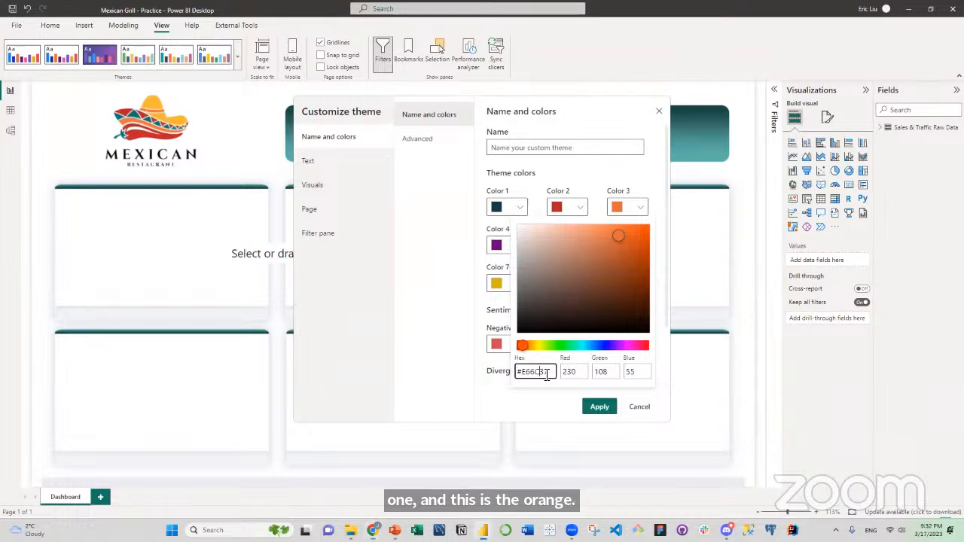
drag(543, 372, 508, 370)
text(#F49C39)
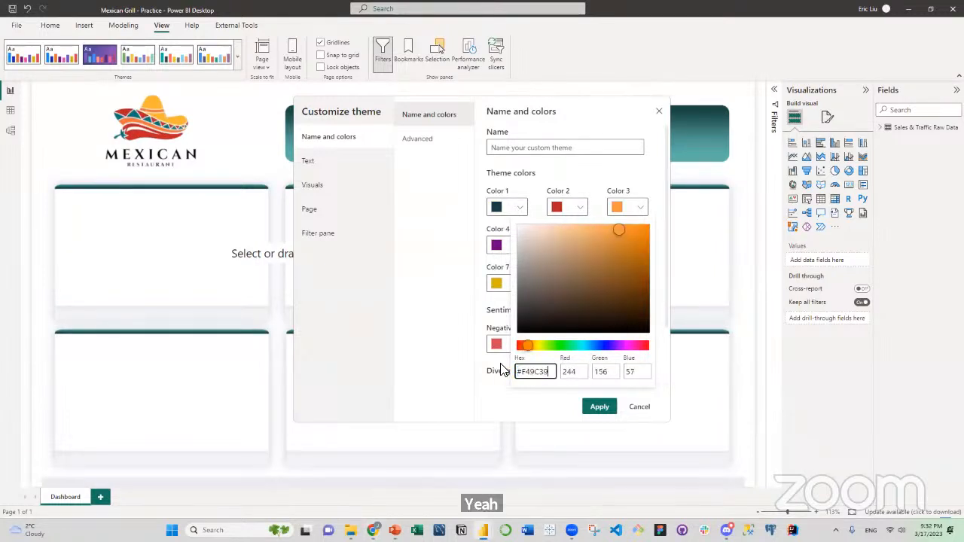
click(458, 257)
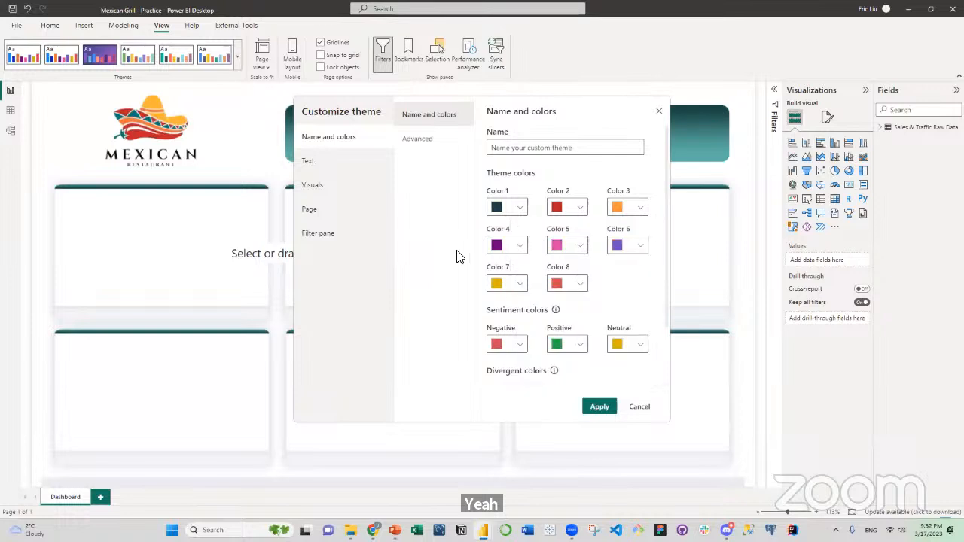
Set theme Color 4 to the light orange #F6C561 and paste the logo's muted red as Color 5.
click(524, 251)
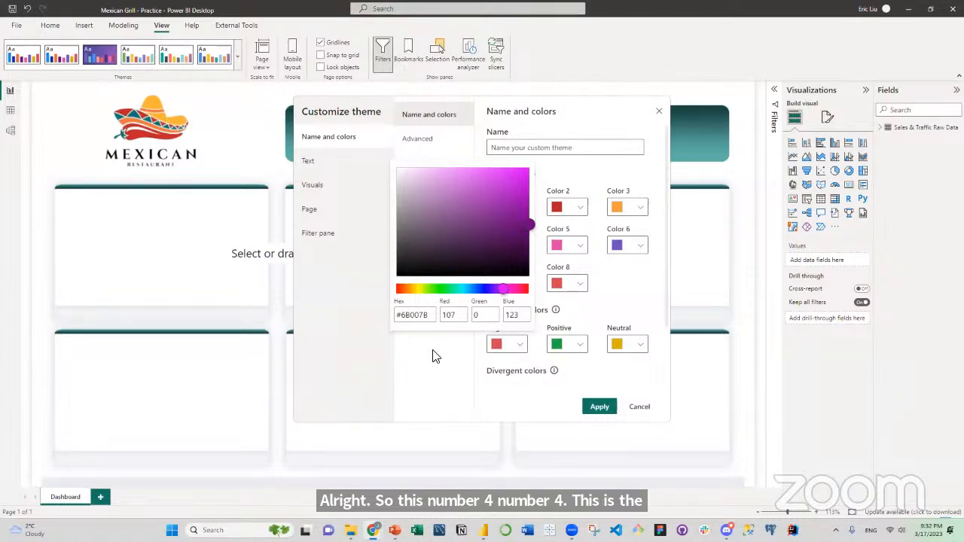
drag(433, 316, 337, 313)
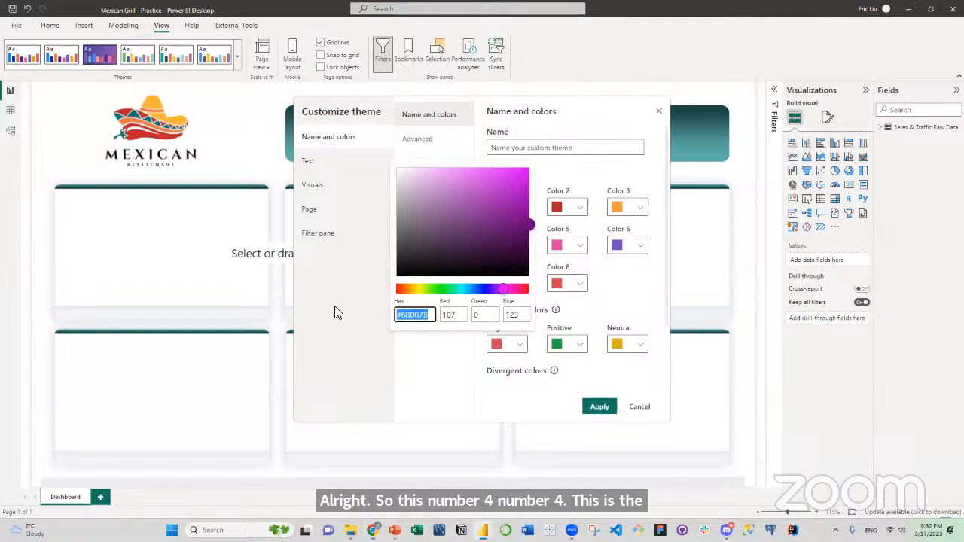
text(#F6C561)
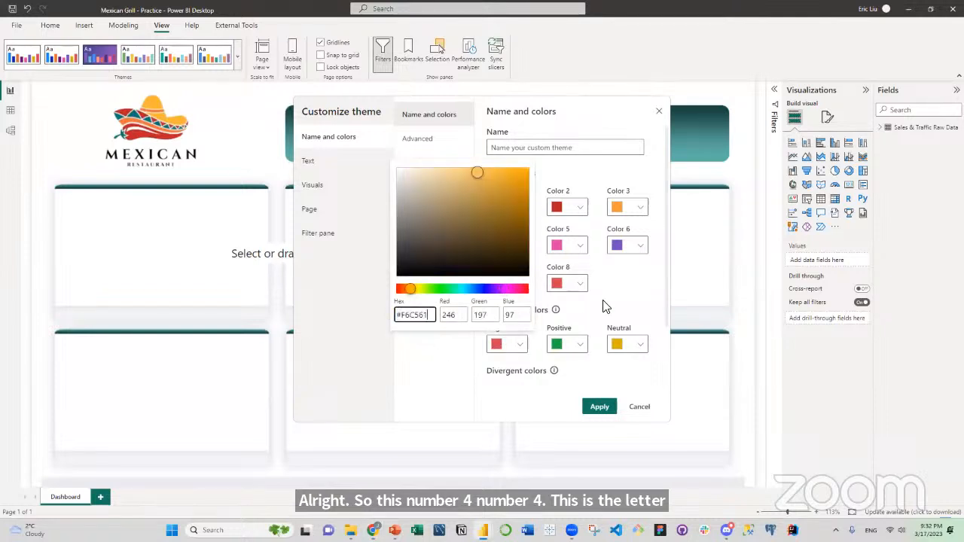
click(625, 284)
click(581, 249)
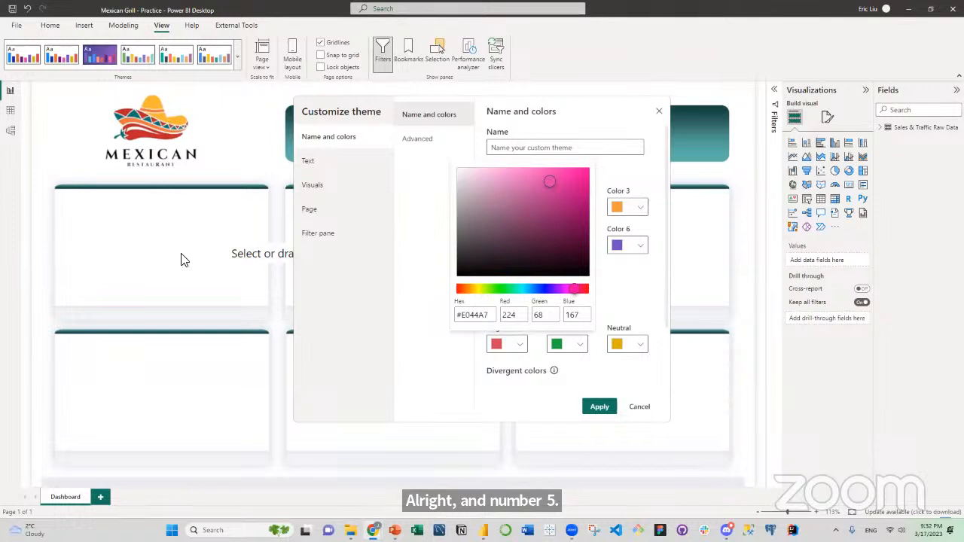
drag(489, 315, 455, 316)
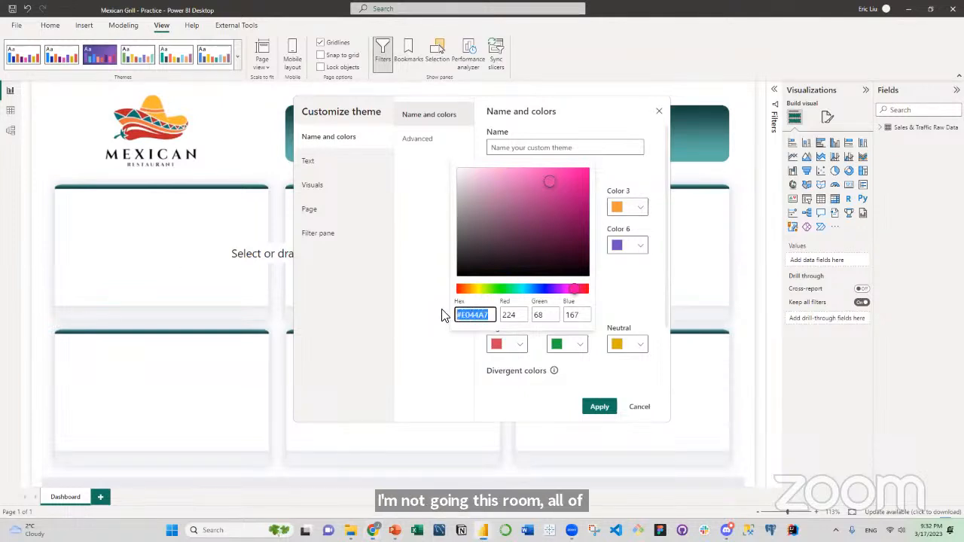
text(#C5574C)
click(619, 289)
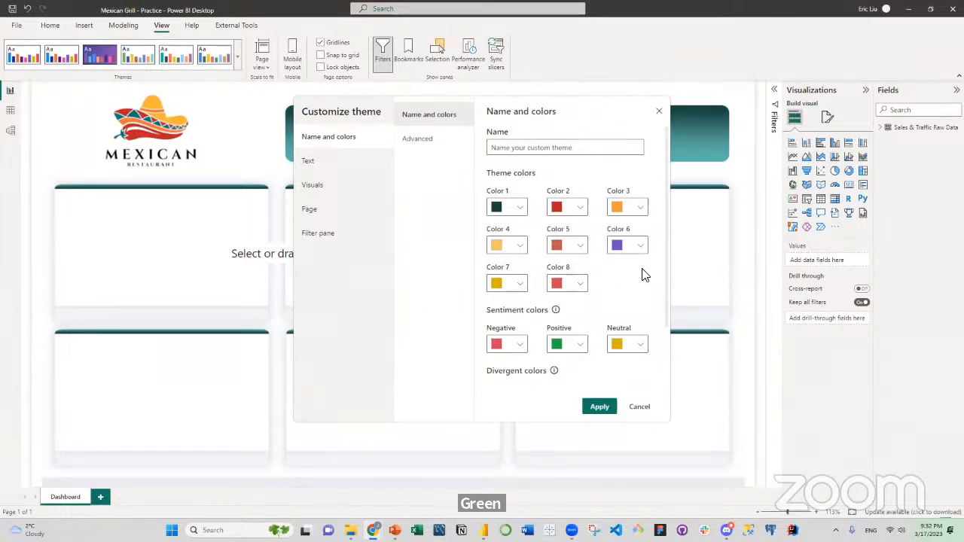
Set theme Color 6 to the light teal #5CB4AC.
click(639, 250)
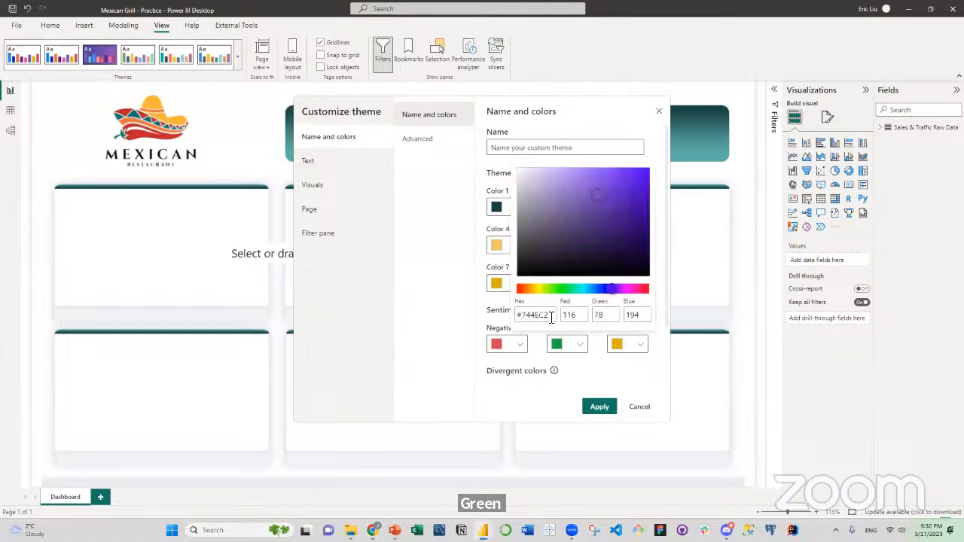
drag(551, 317, 464, 321)
text(#5CB4AC)
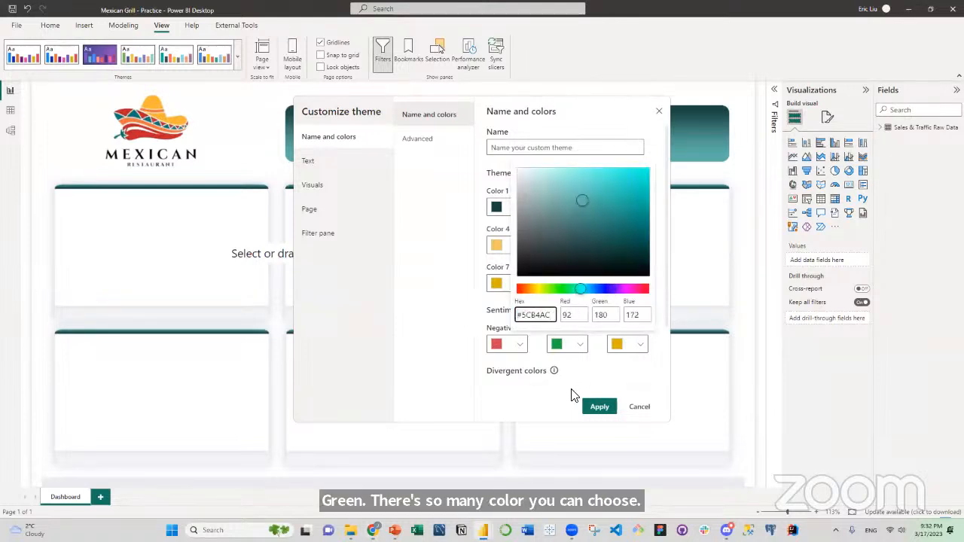
click(575, 373)
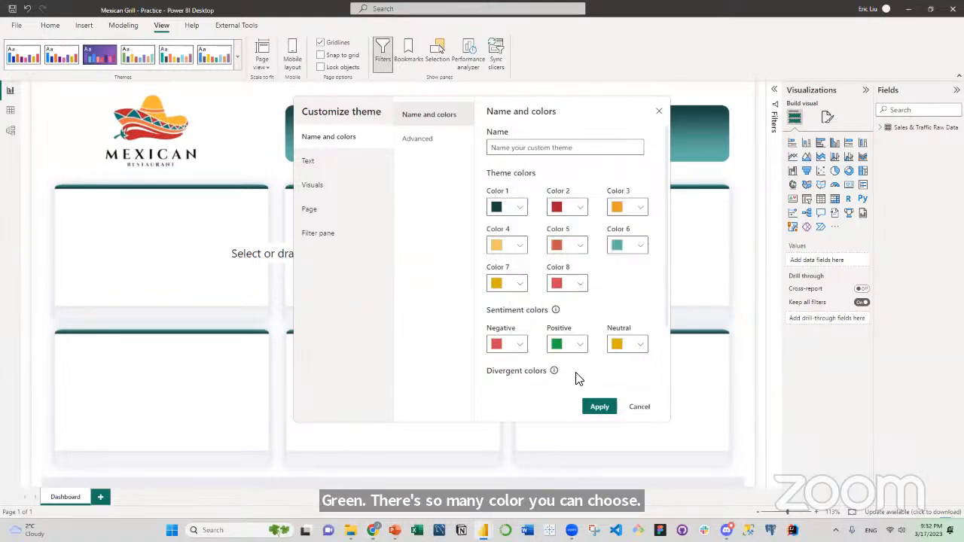
Apply the customized theme to the report and check it among the available themes.
click(601, 406)
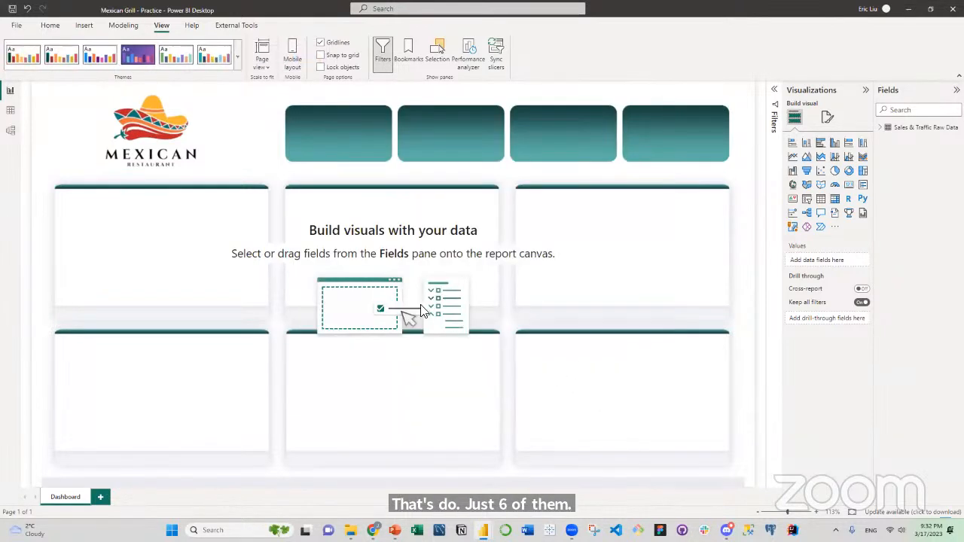
click(238, 57)
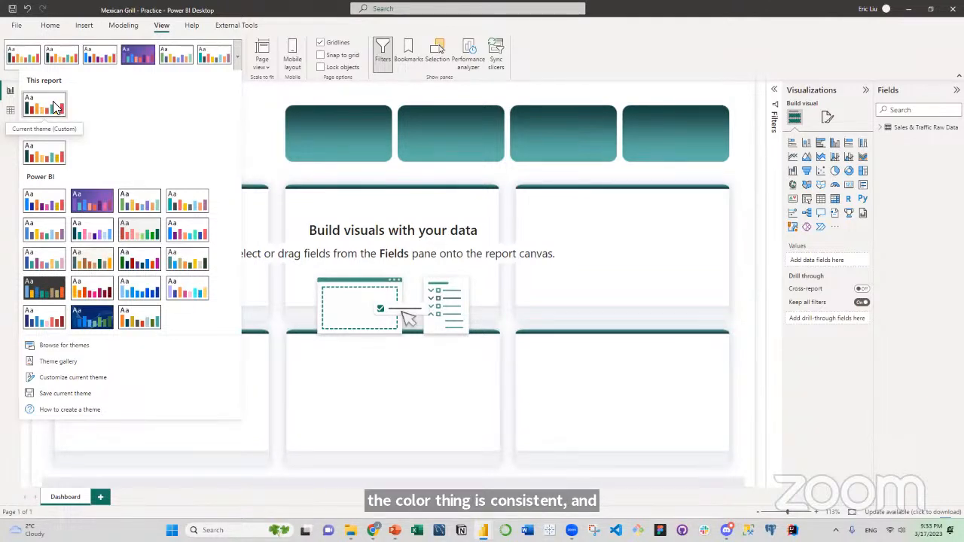
click(261, 148)
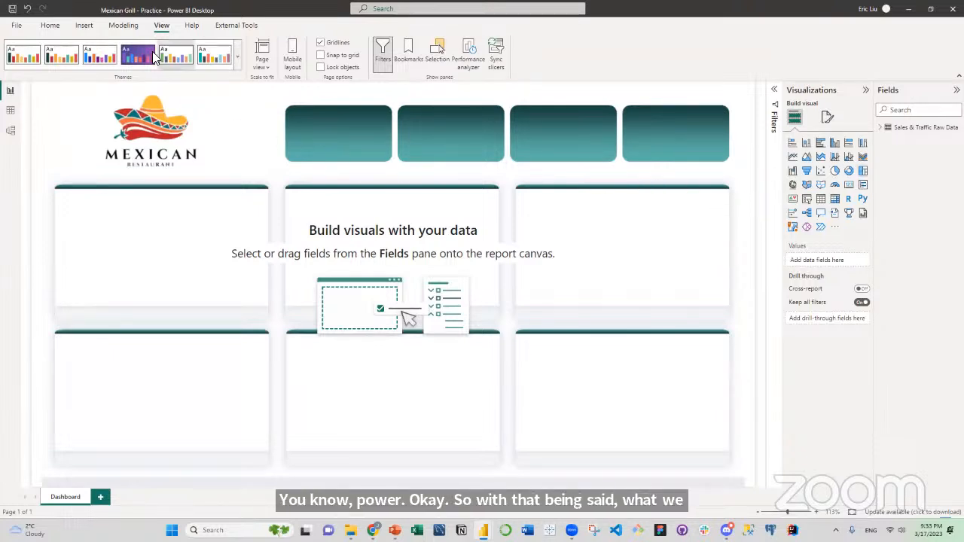
Create an empty manually entered table named Measure and load it into the model.
click(49, 25)
click(272, 66)
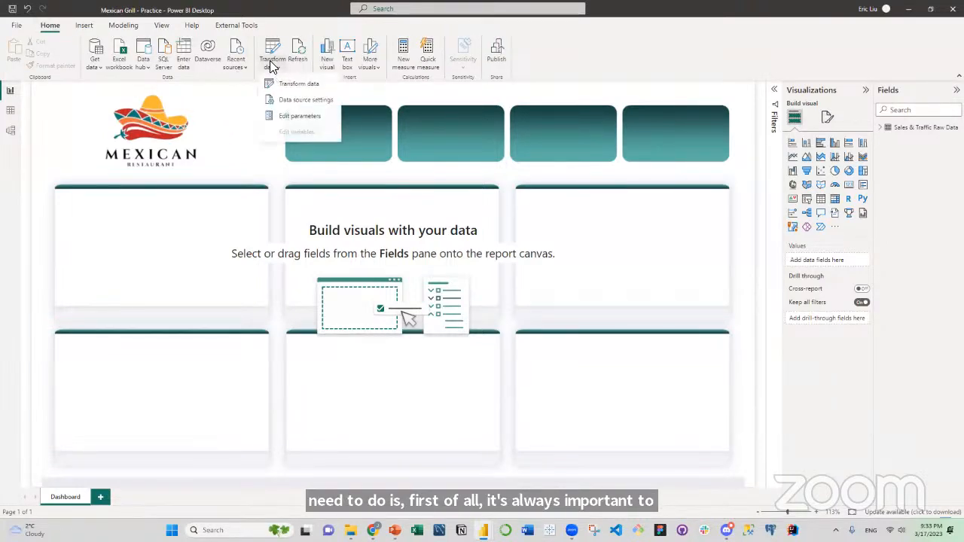
click(179, 53)
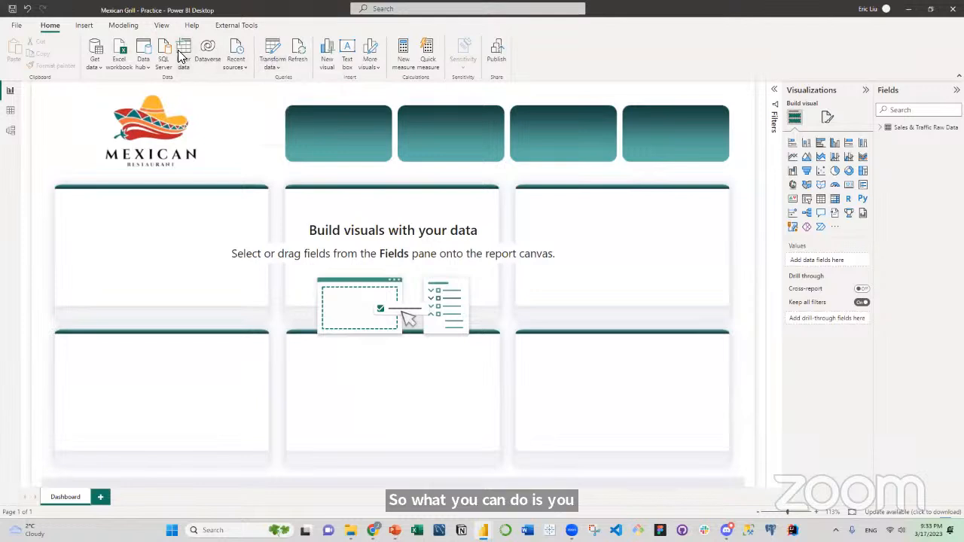
click(181, 54)
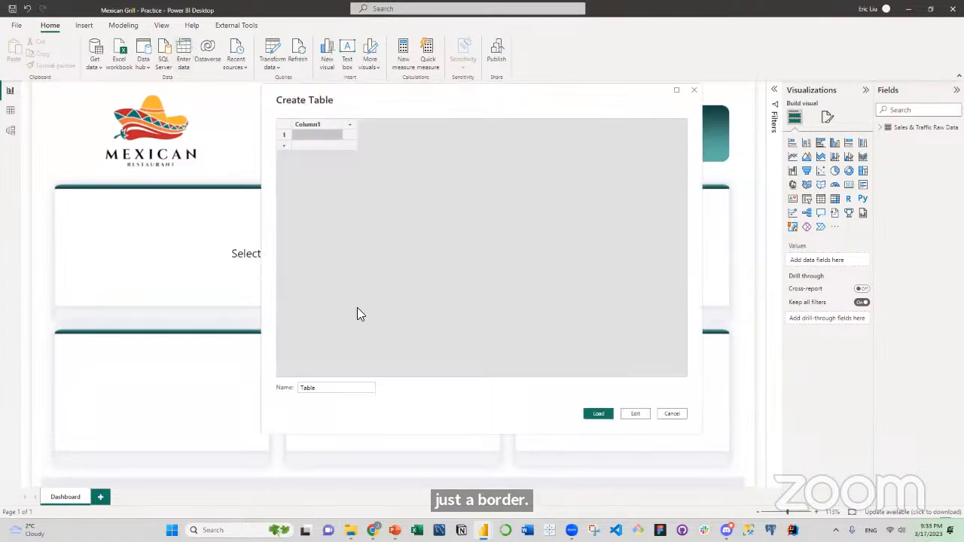
double_click(304, 387)
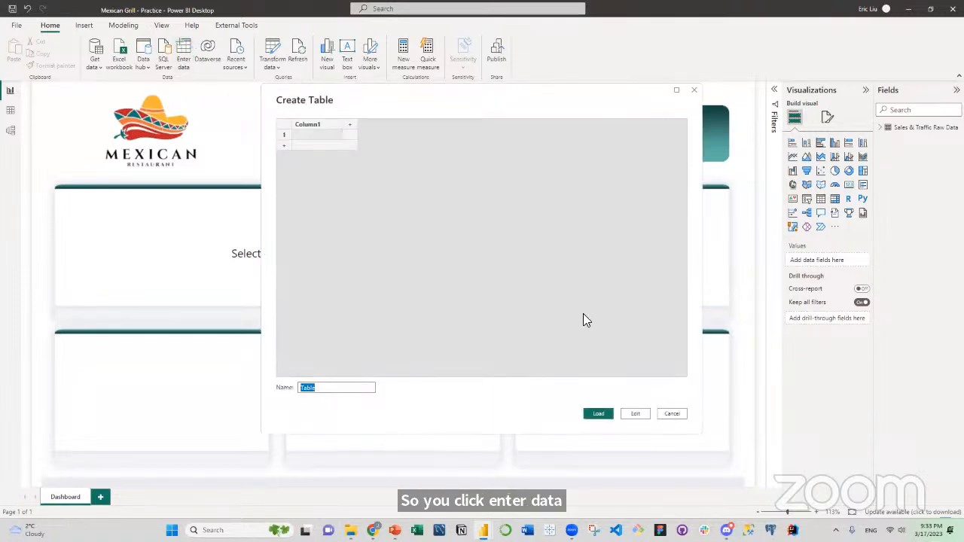
text(Measure)
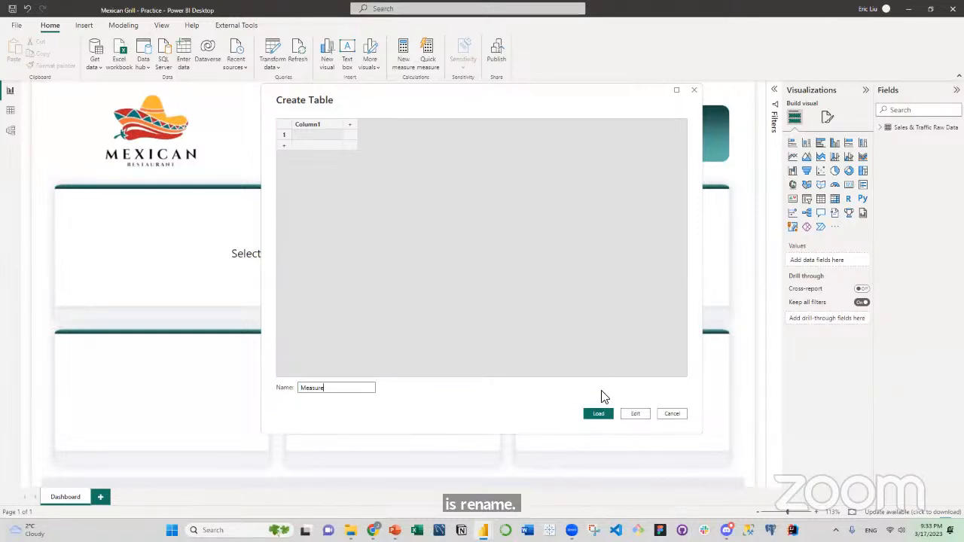
click(596, 416)
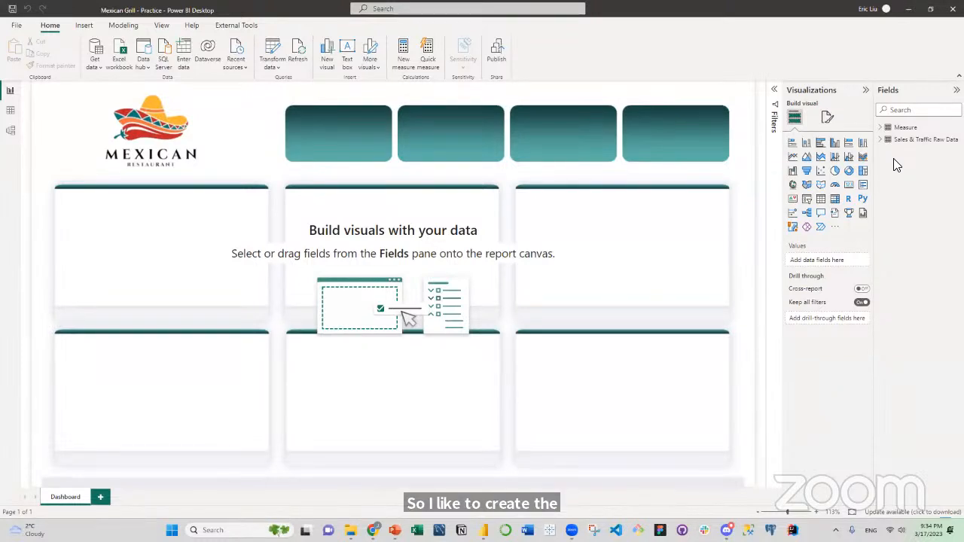
Add a new measure to the Measure table and name it $ Sales.
click(883, 140)
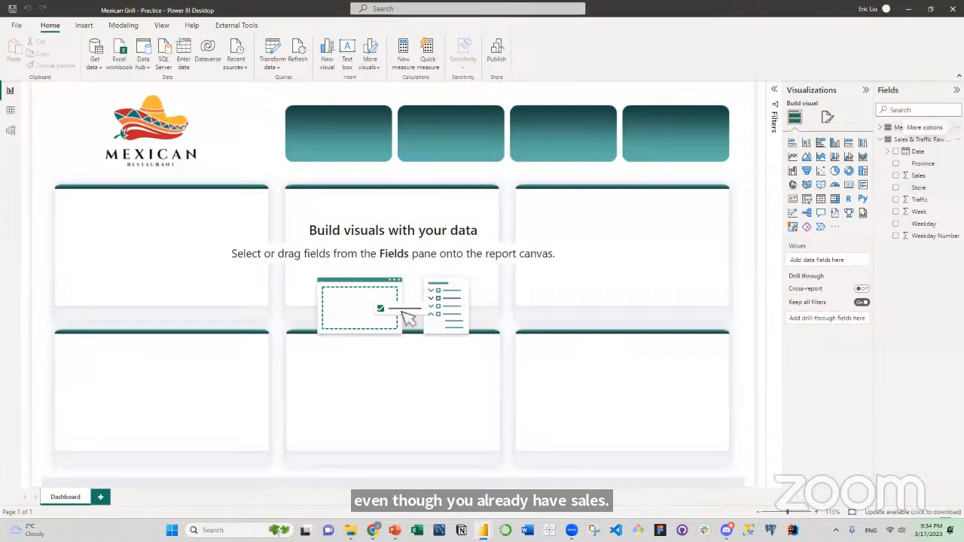
click(956, 127)
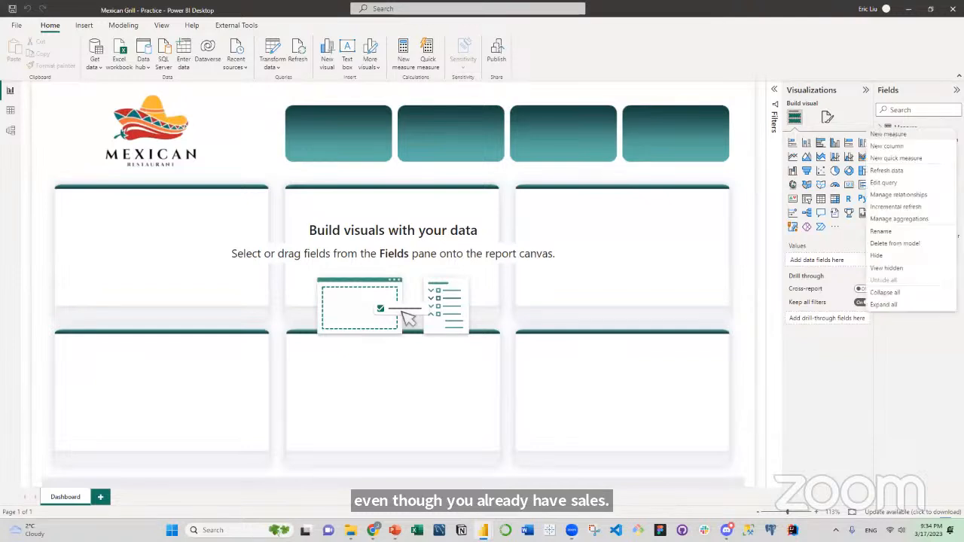
click(921, 135)
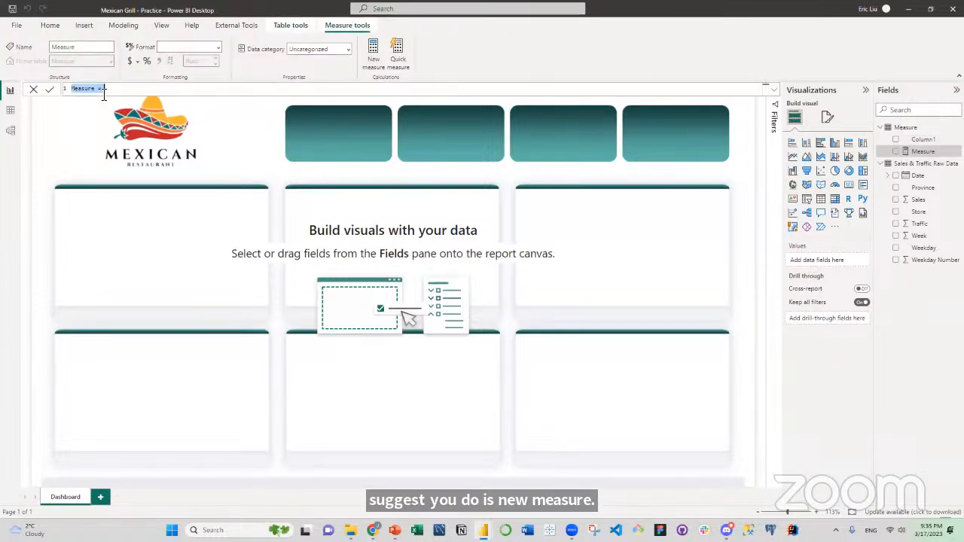
click(93, 90)
drag(96, 89, 65, 89)
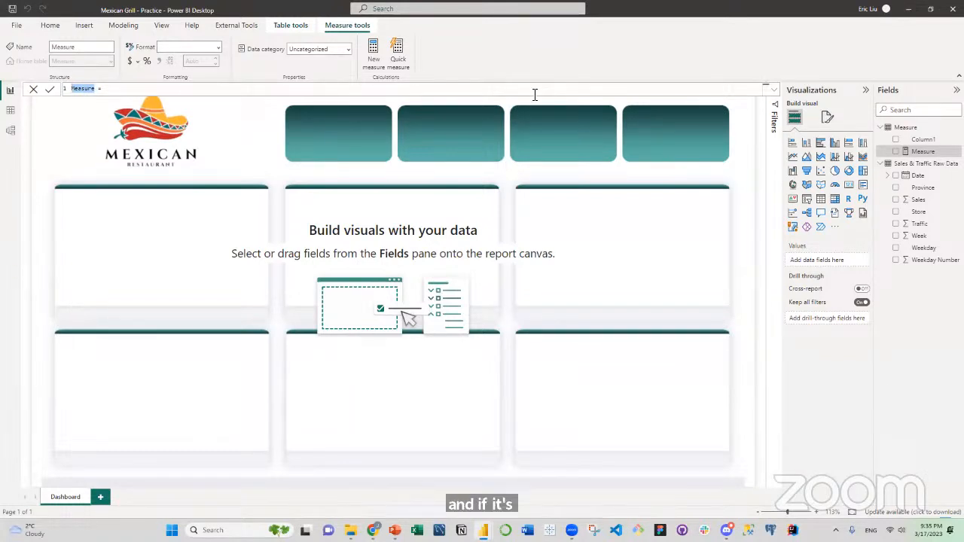
text(Sales)
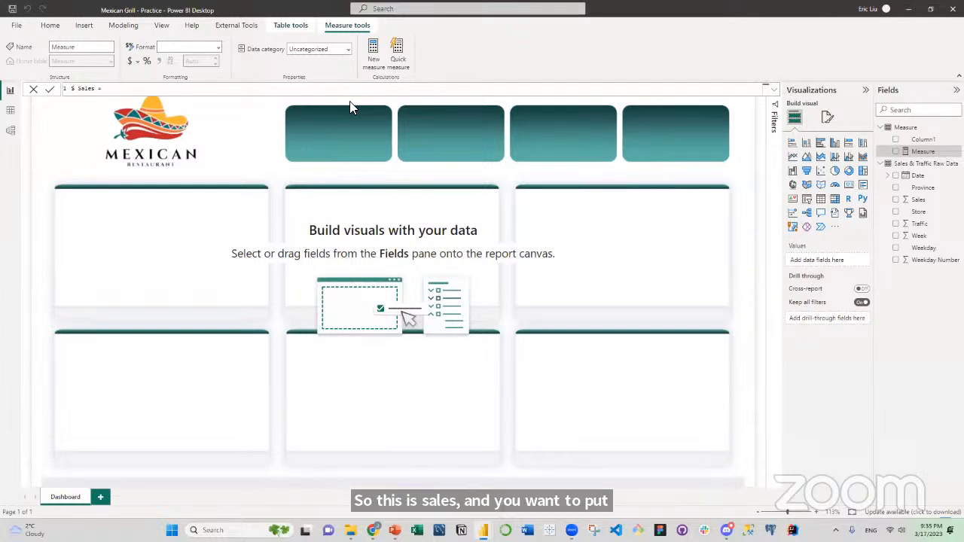
Define the $ Sales measure as SUM('Sales & Traffic Raw Data'[Sales]) and commit the formula.
text(SUM()
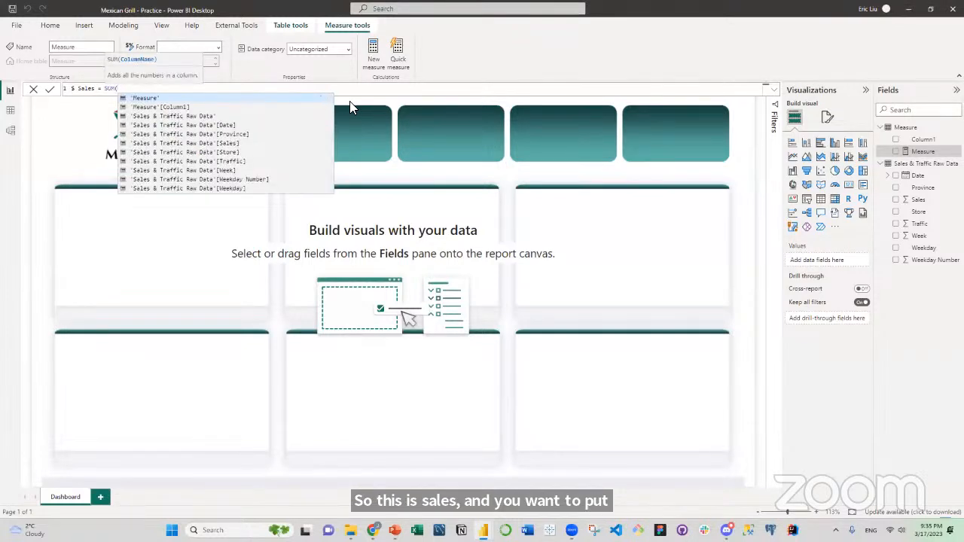
text(sale)
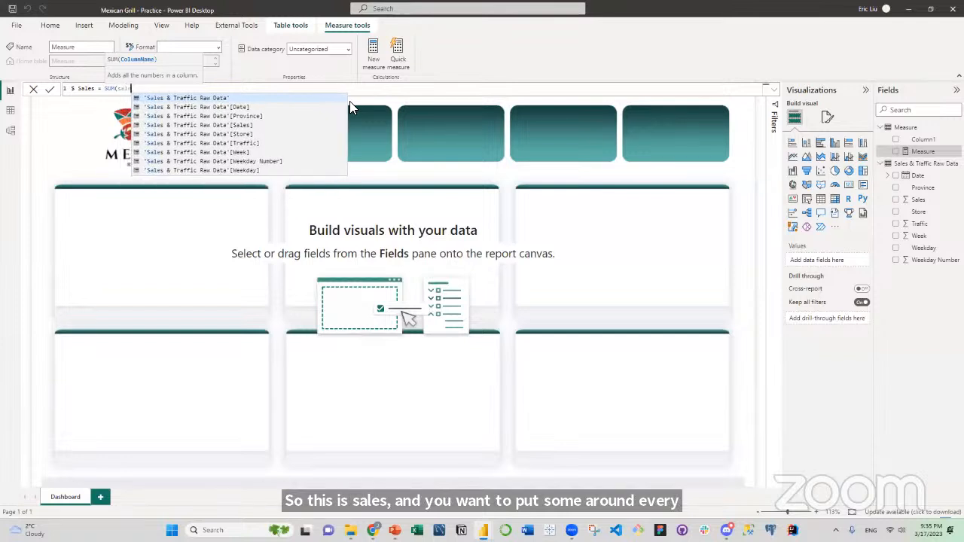
text(s)
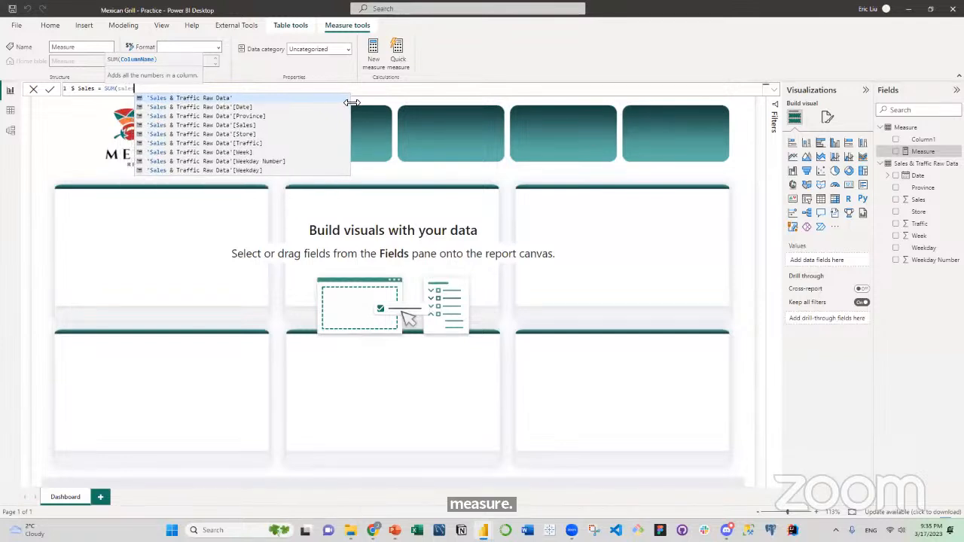
click(256, 125)
text())
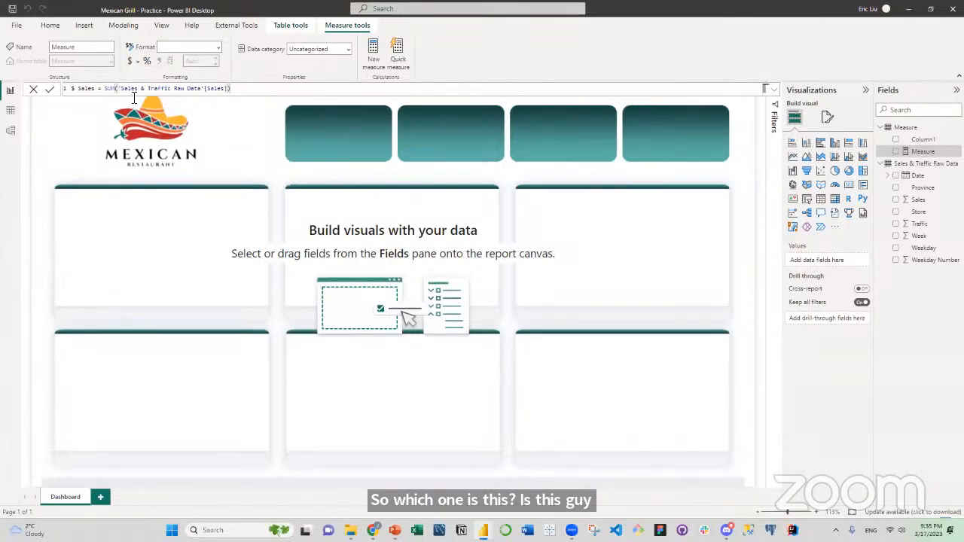
click(50, 92)
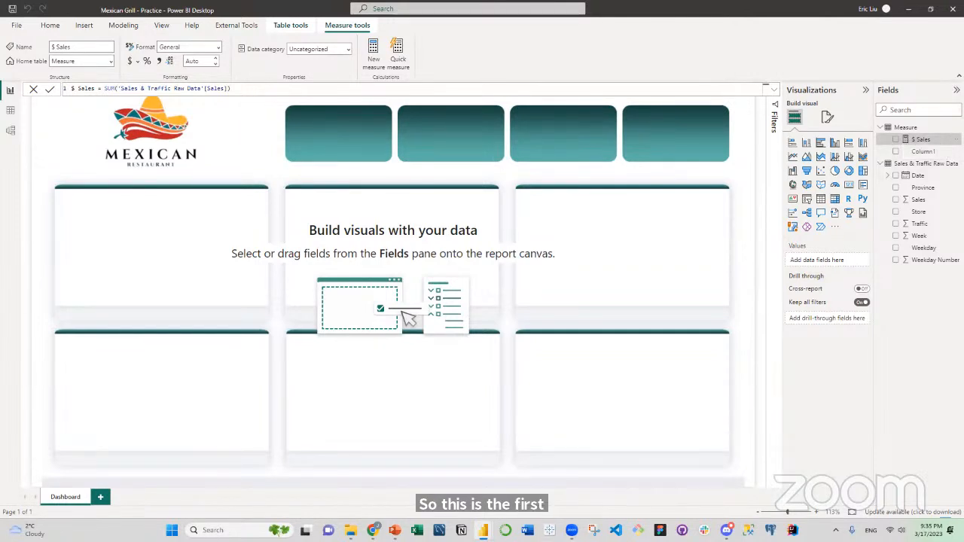
Delete the empty Column1 from the Measure table.
click(957, 151)
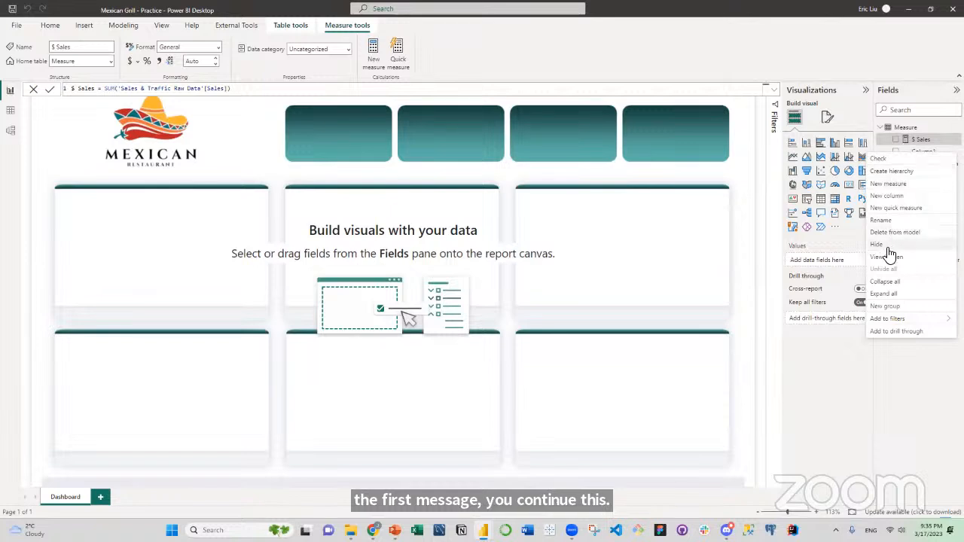
click(886, 232)
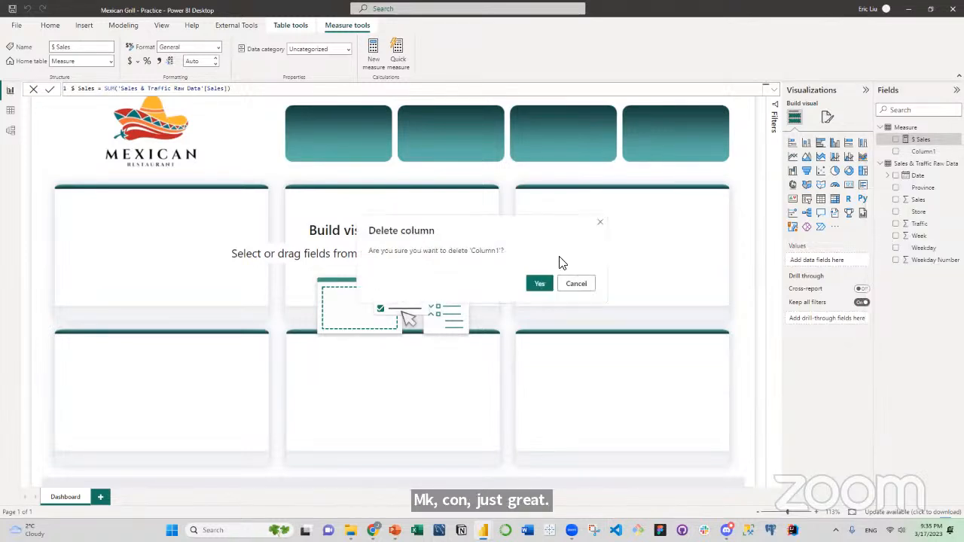
click(541, 284)
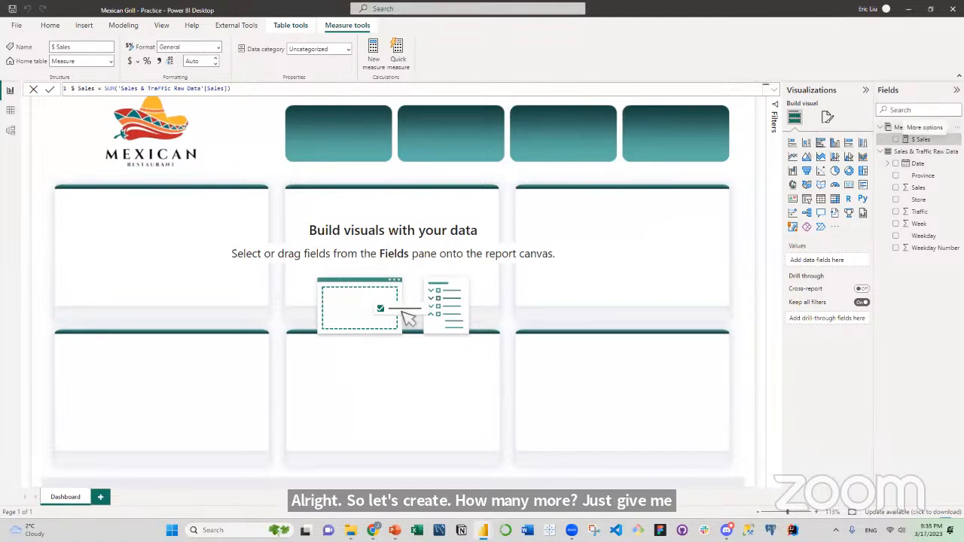
Add another measure to the Measure table and name it # orders, ready for its expression.
click(958, 127)
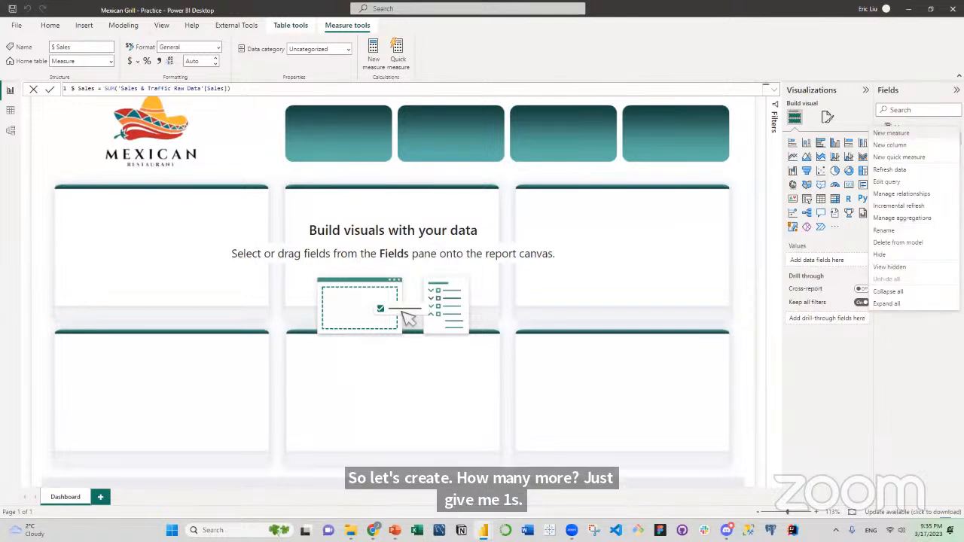
click(935, 141)
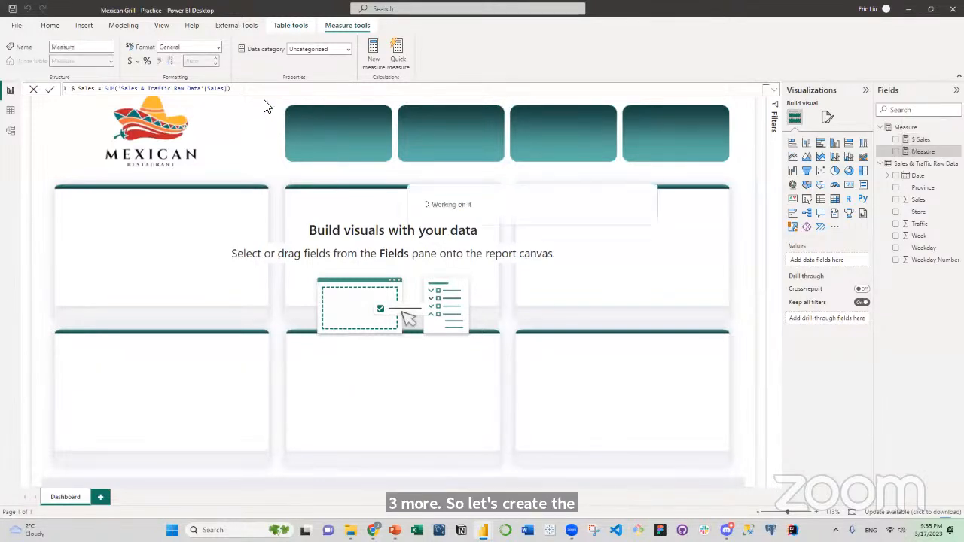
click(98, 89)
drag(96, 89, 53, 90)
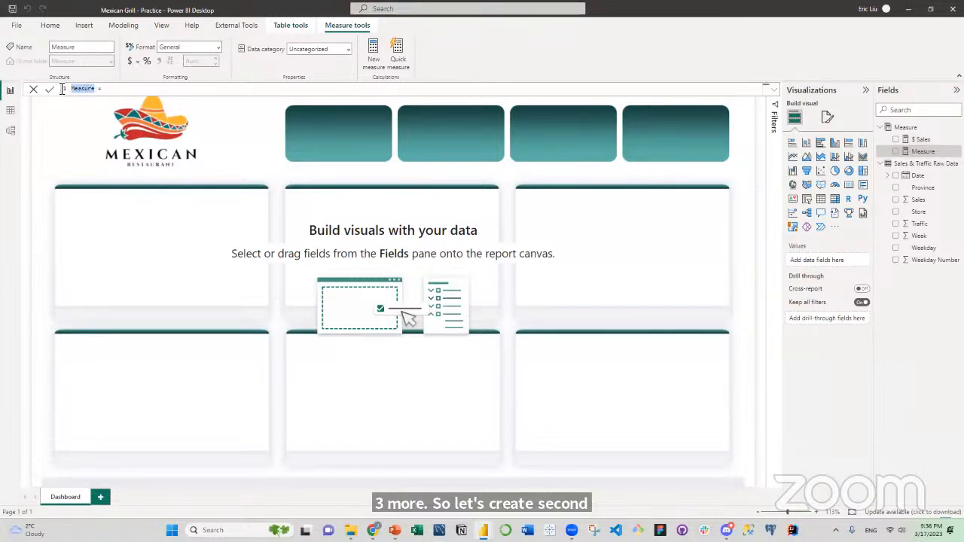
text(#)
text( orders)
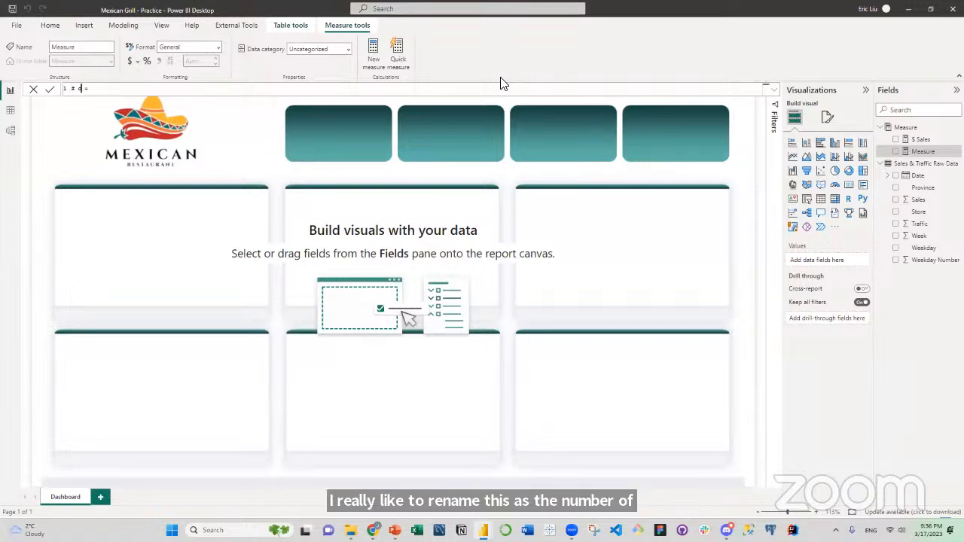
text(rders)
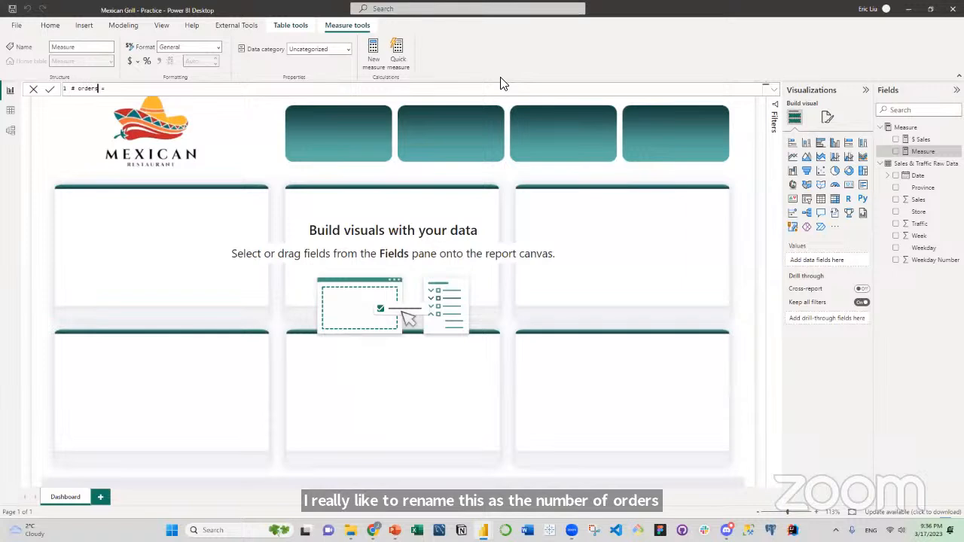
click(130, 89)
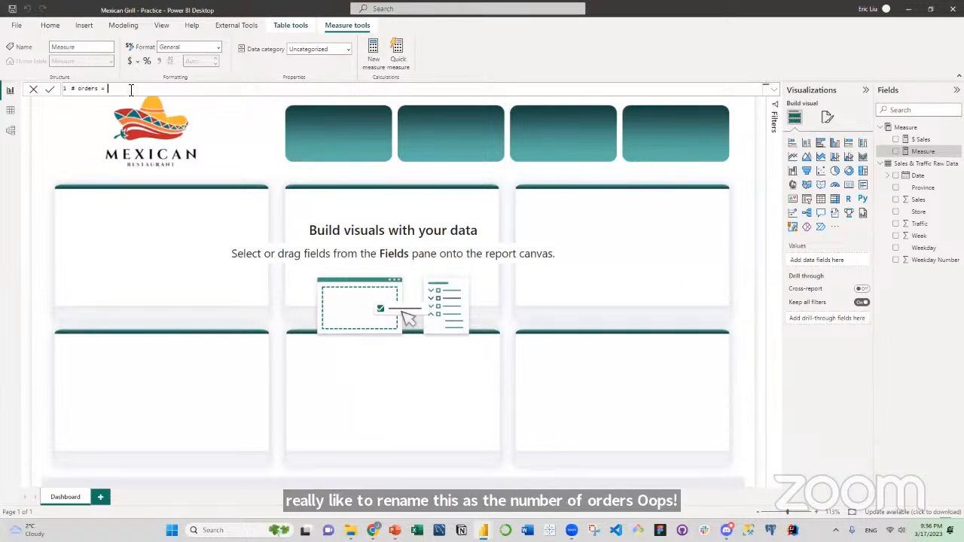
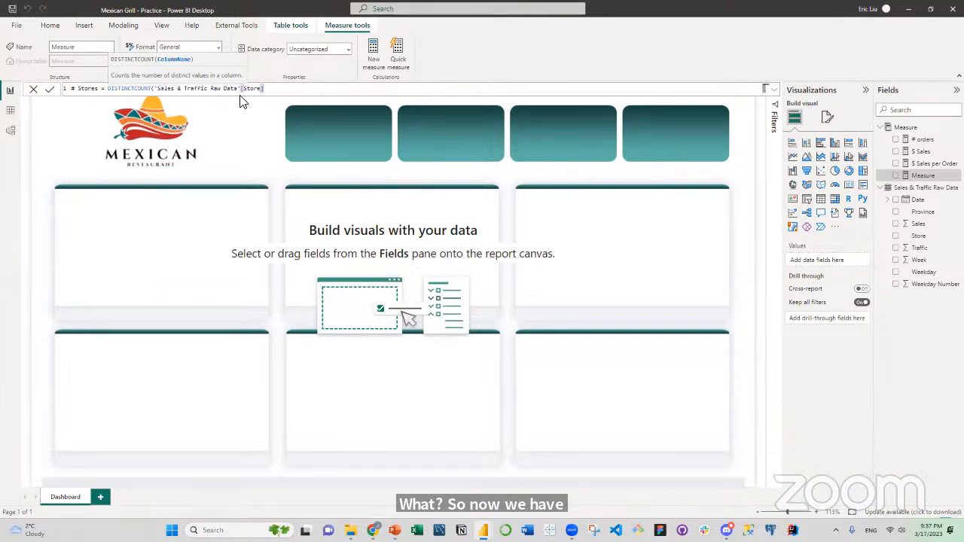
Complete the # Stores measure as DISTINCTCOUNT('Sales & Traffic Raw Data'[Store]) and commit the formula.
text())
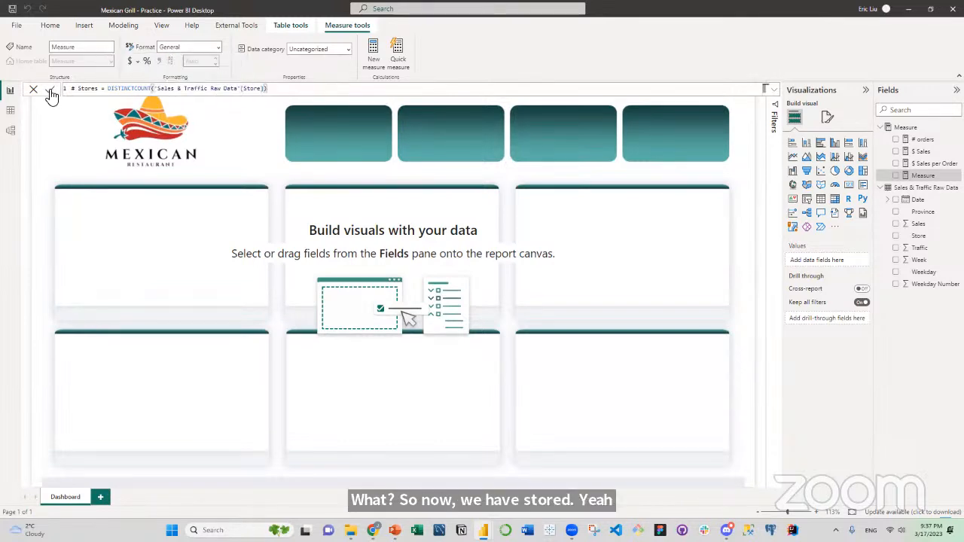
click(49, 89)
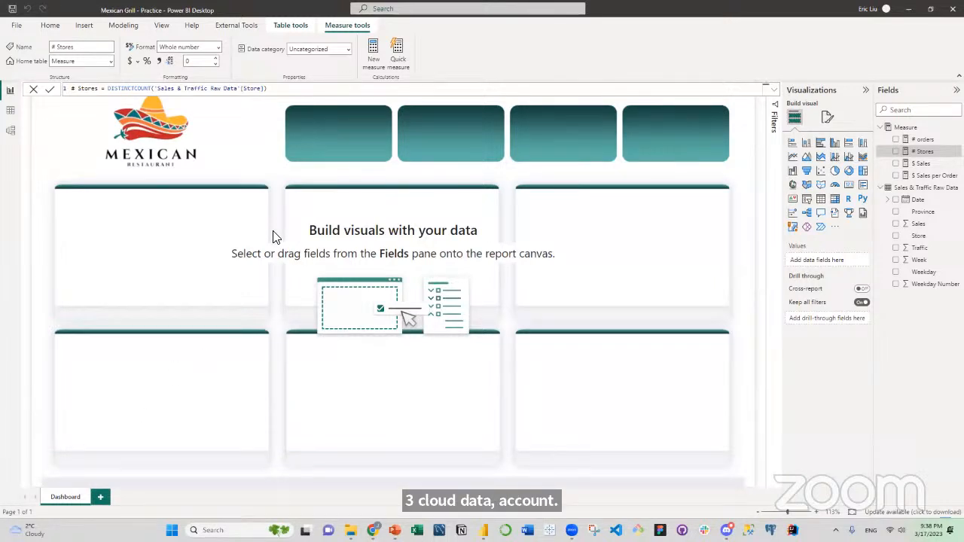
Format the # orders and # Stores measures with a thousands separator.
click(925, 140)
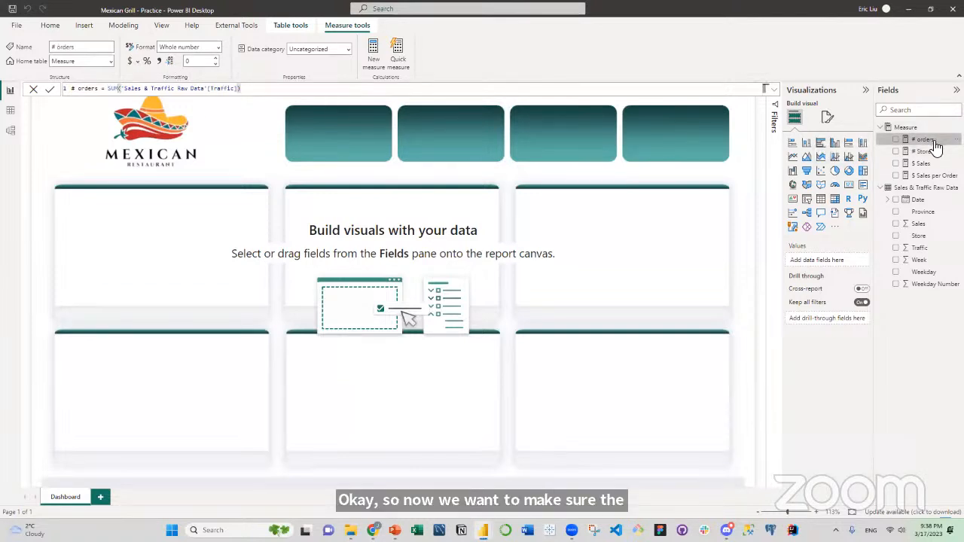
click(159, 64)
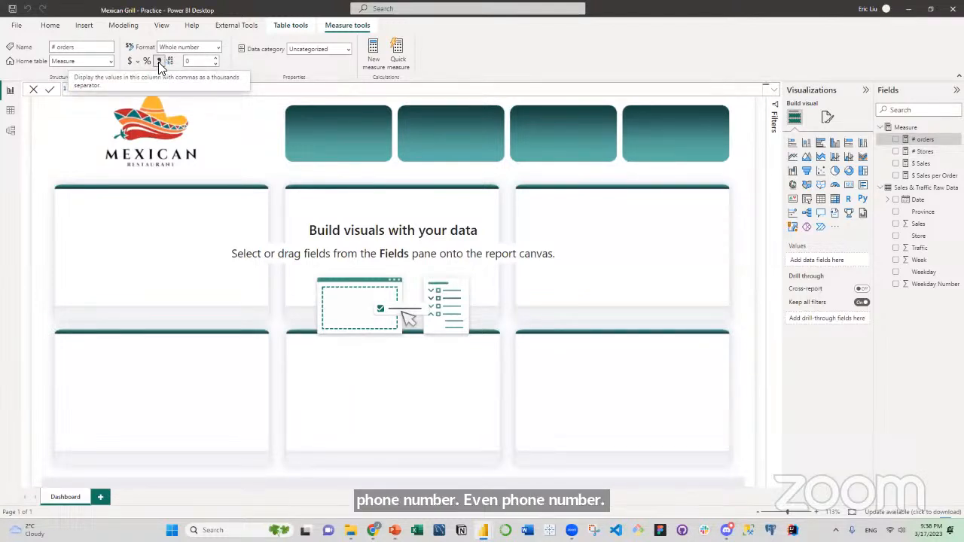
click(904, 151)
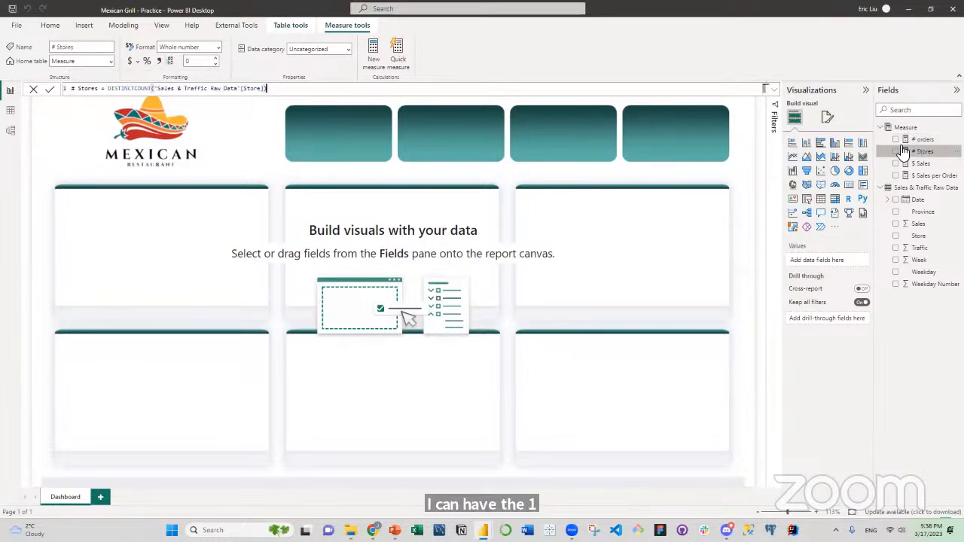
click(158, 61)
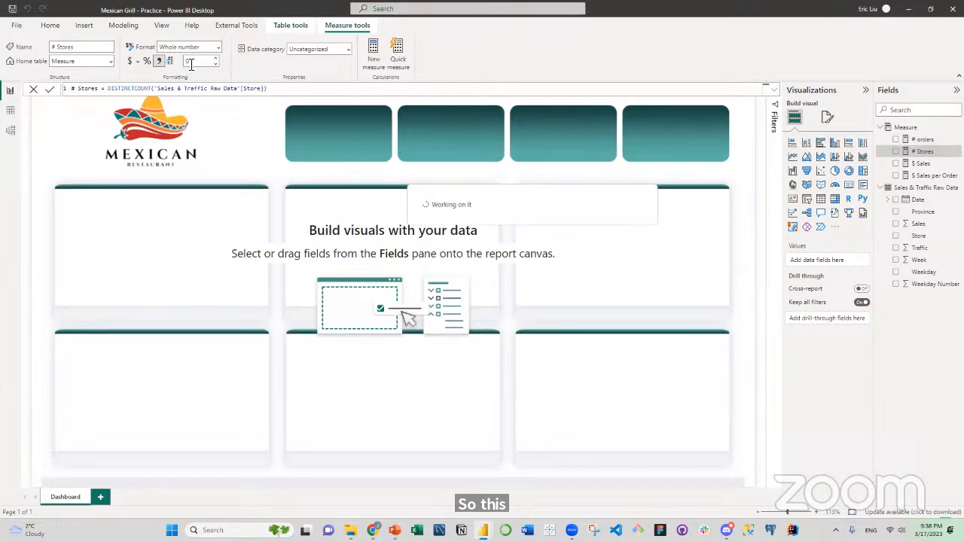
Format the $ Sales and $ Sales per Order measures as currency with 0 decimal places.
click(923, 163)
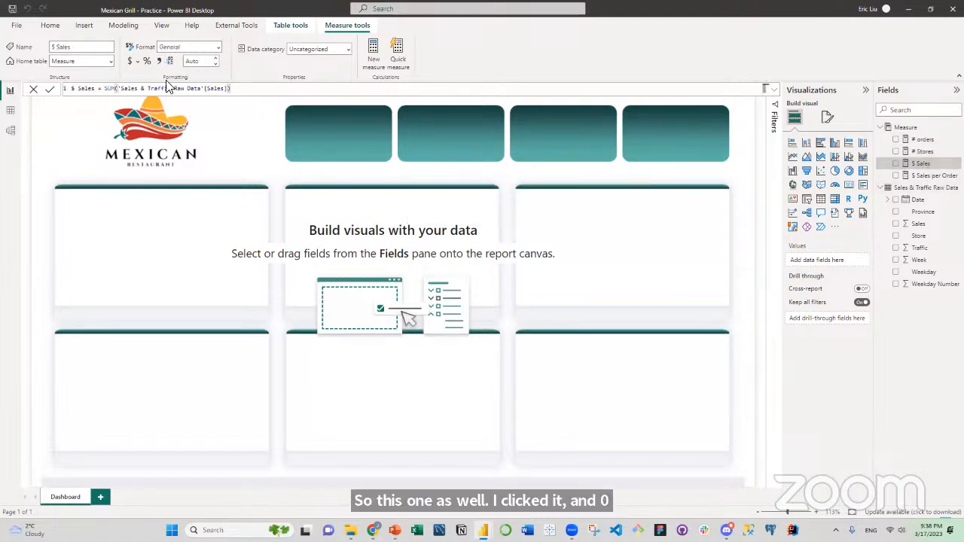
click(130, 64)
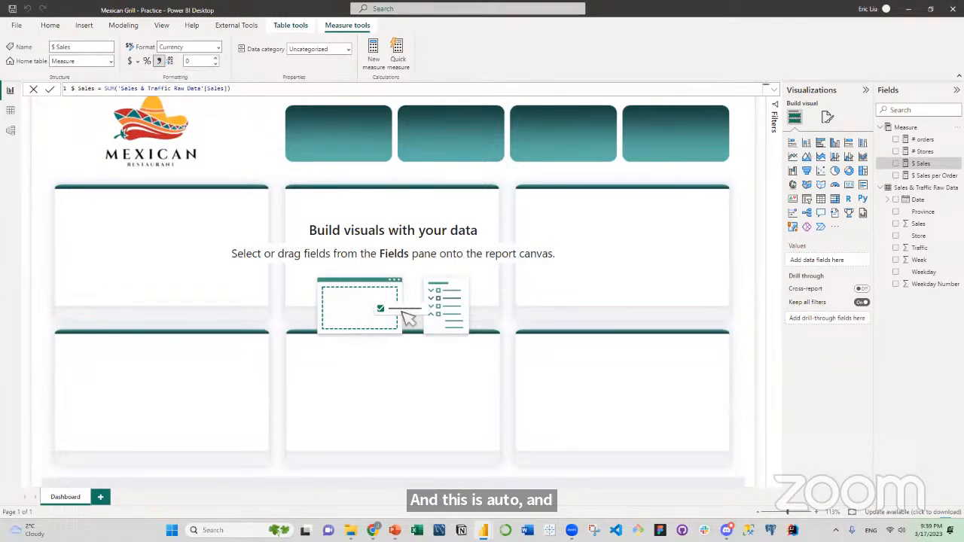
click(935, 176)
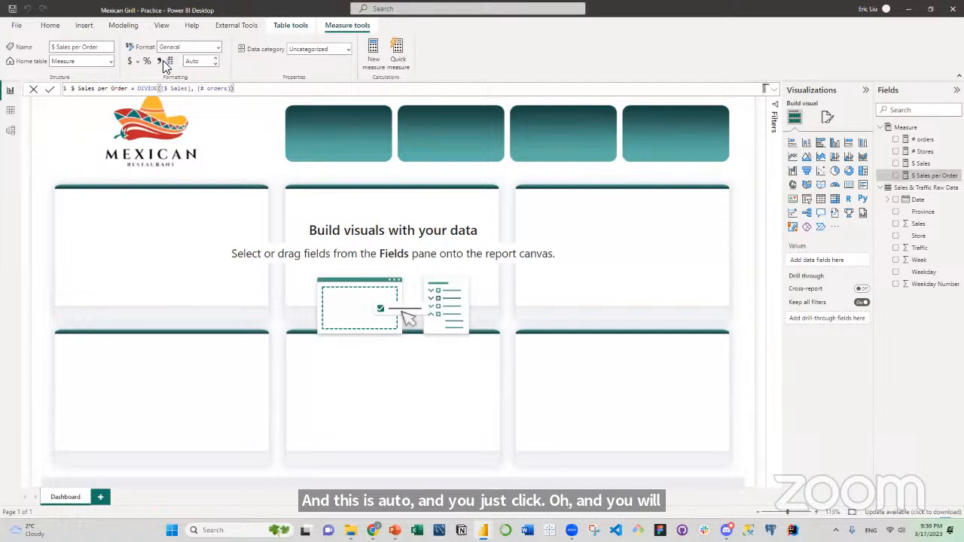
click(132, 63)
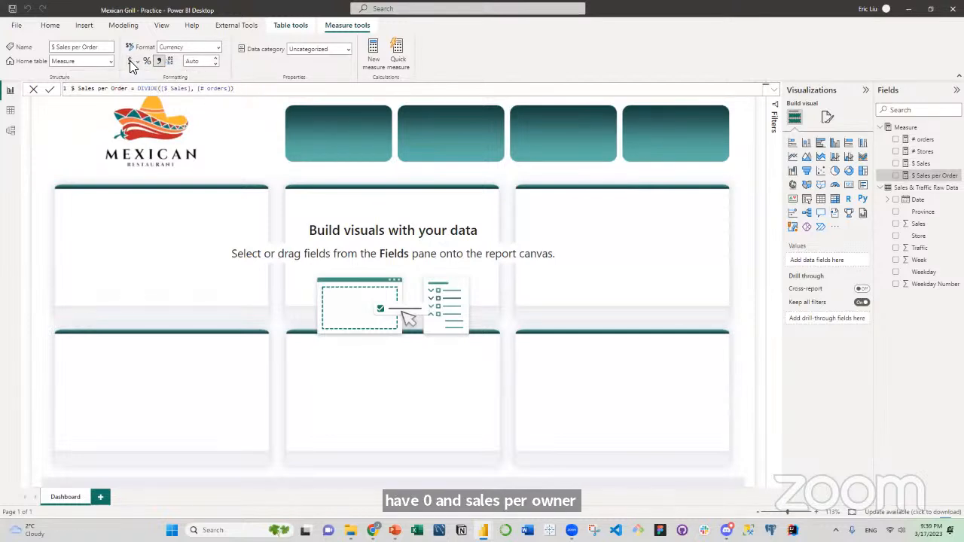
click(215, 64)
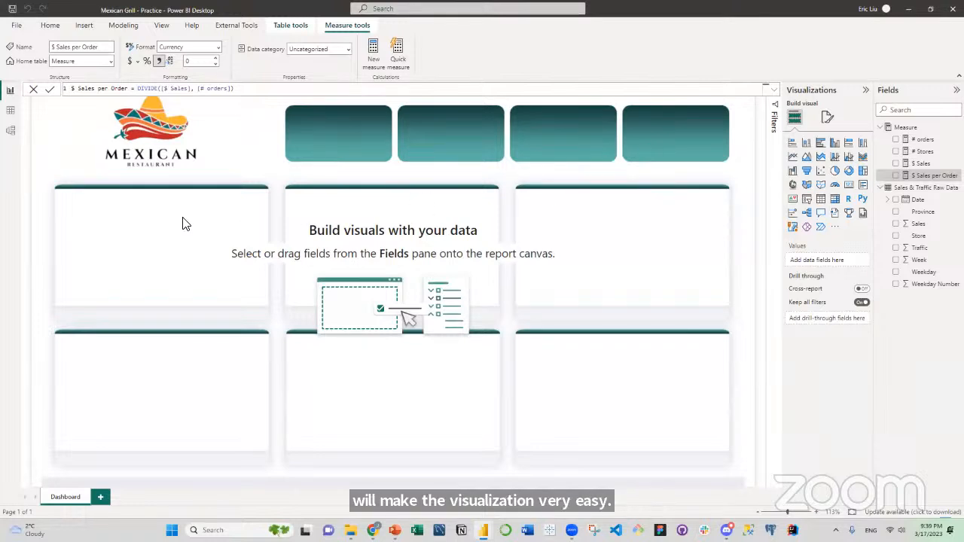
Add a card visual to the Dashboard page showing the # Stores measure.
click(227, 174)
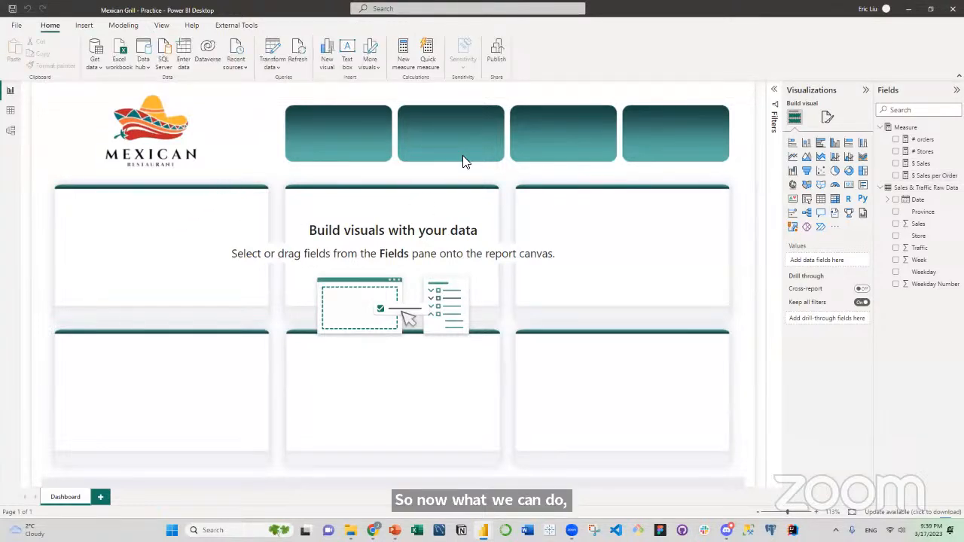
click(851, 188)
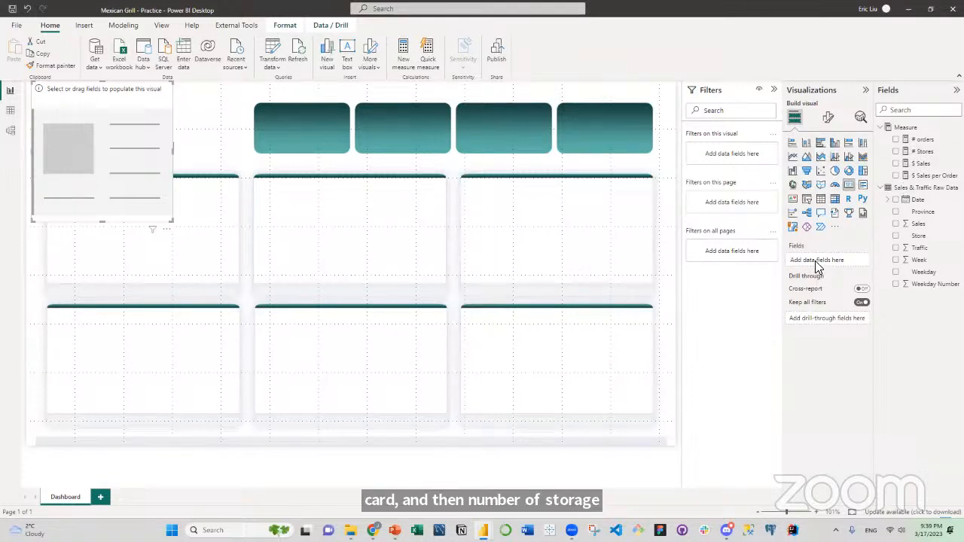
click(896, 151)
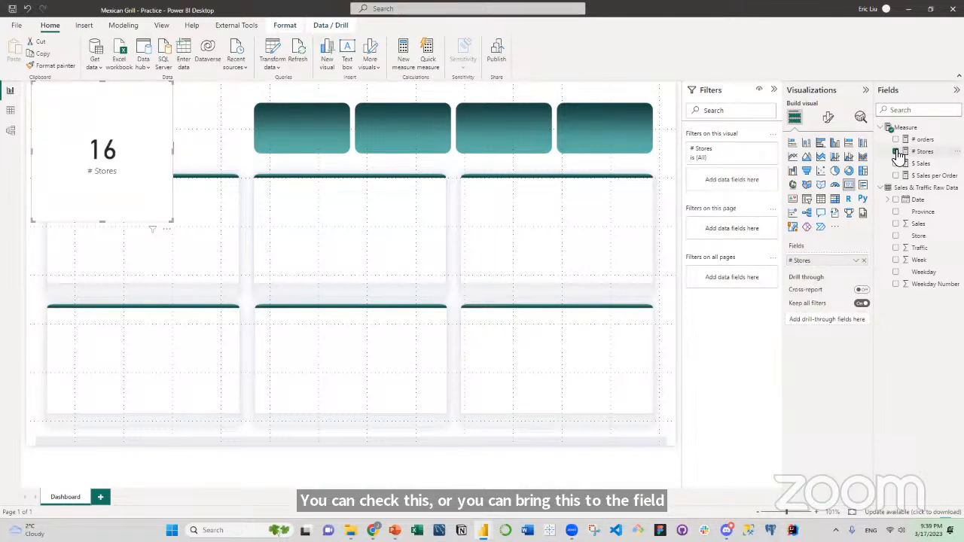
Shrink the # Stores card and place it over the first teal tile beside the logo.
drag(102, 220, 98, 143)
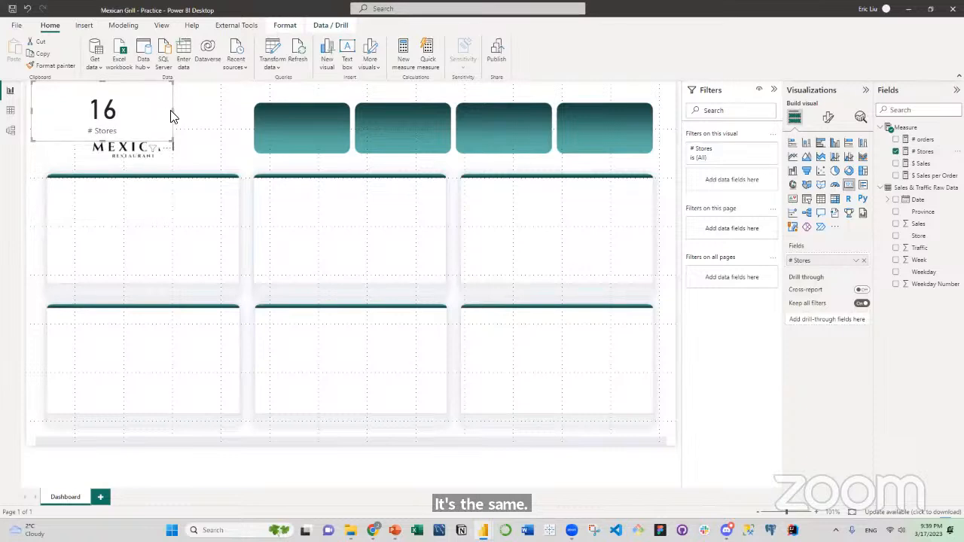
drag(174, 110, 319, 134)
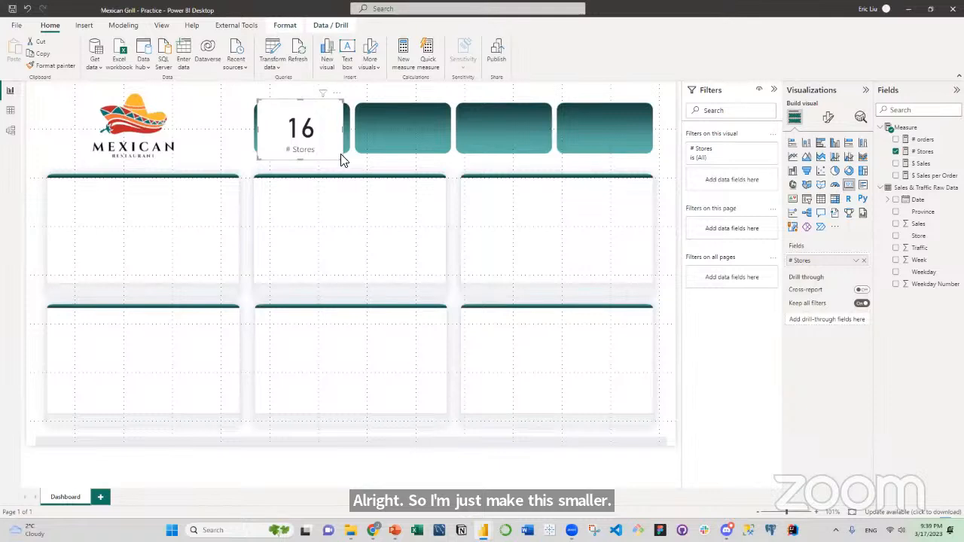
drag(343, 161, 338, 155)
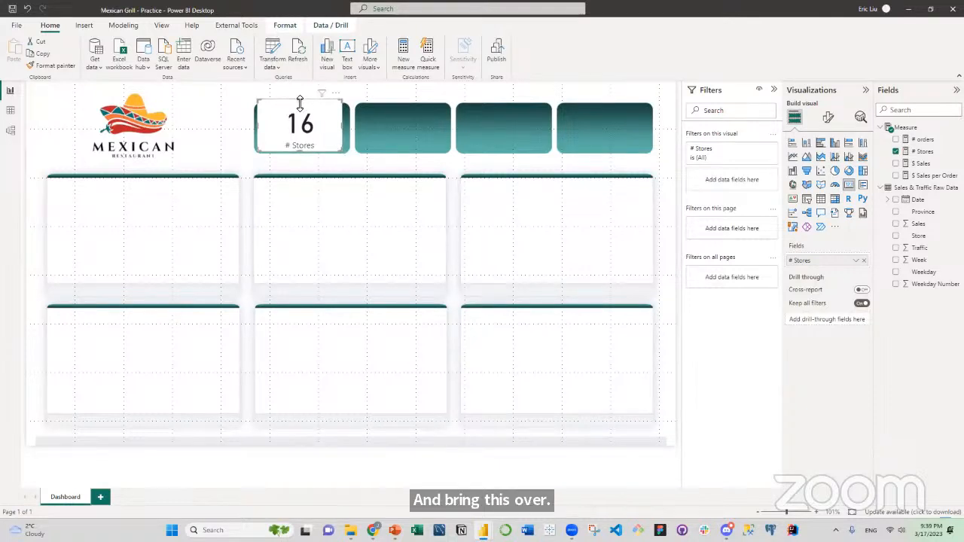
drag(299, 103, 301, 108)
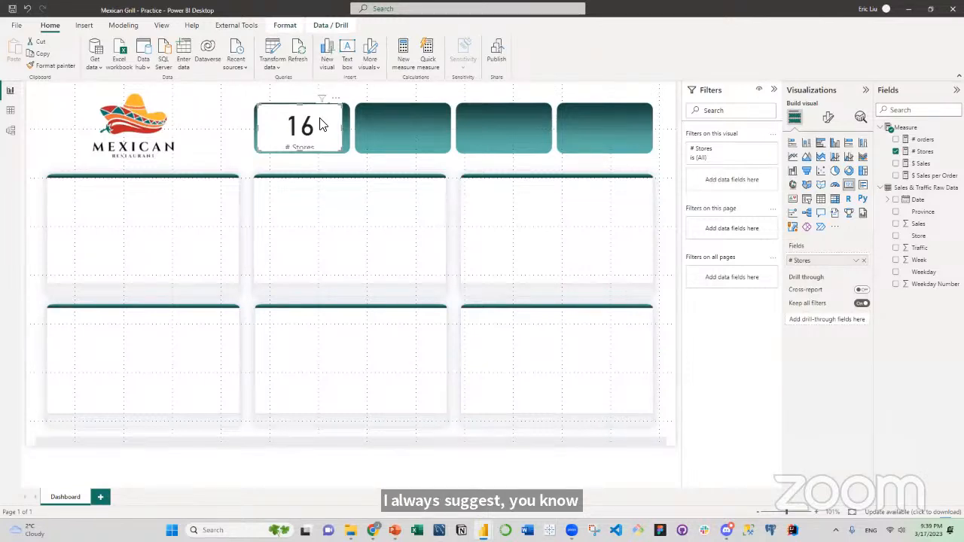
drag(303, 107, 303, 104)
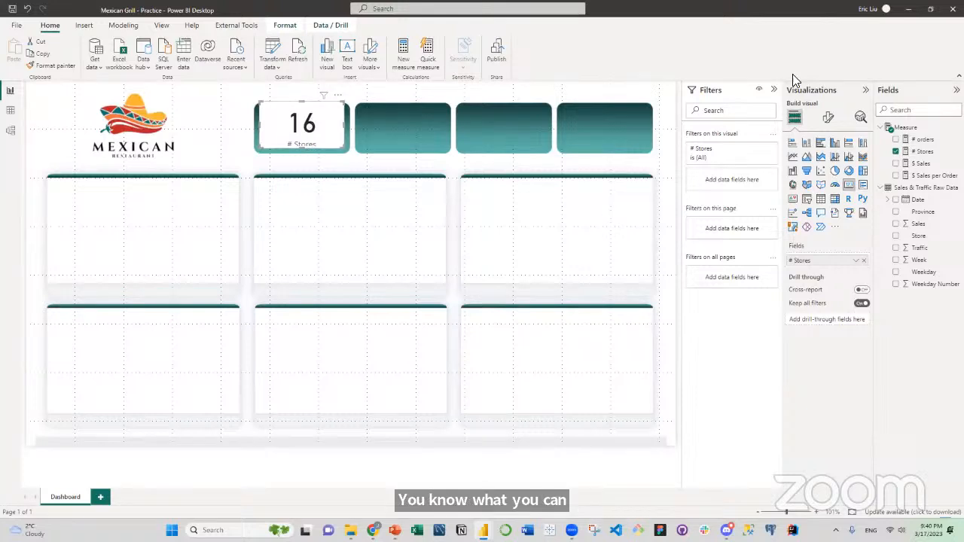
Turn off the # Stores card's background and make the card slightly taller so its label fits.
click(828, 119)
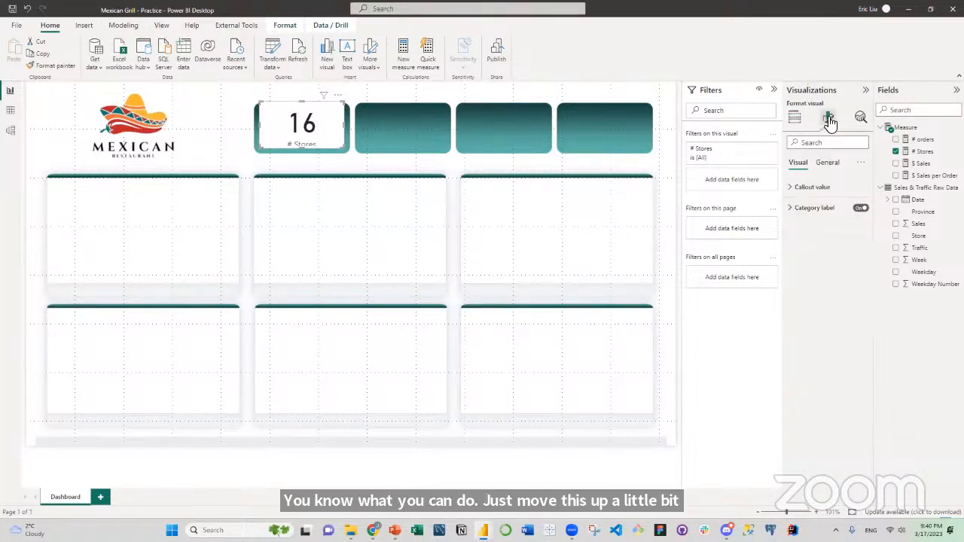
click(833, 172)
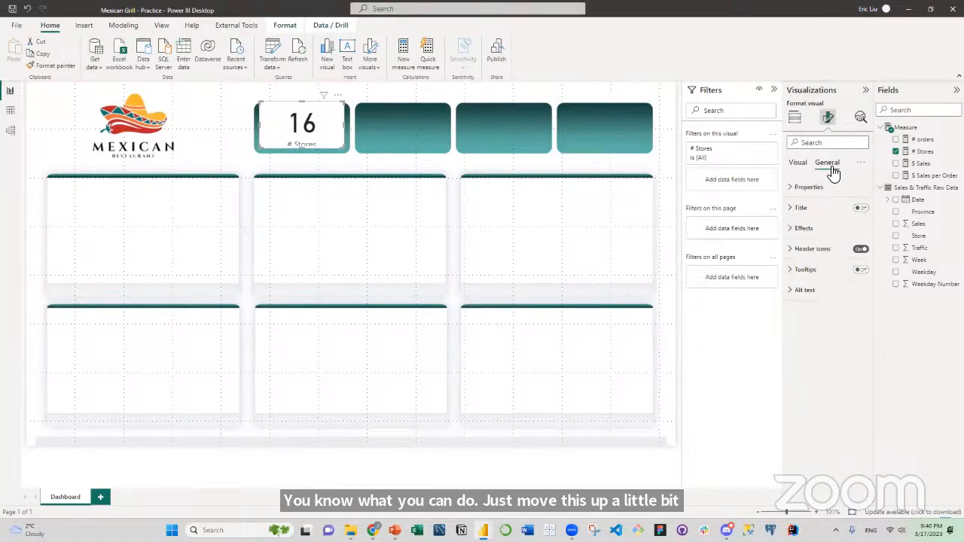
click(791, 229)
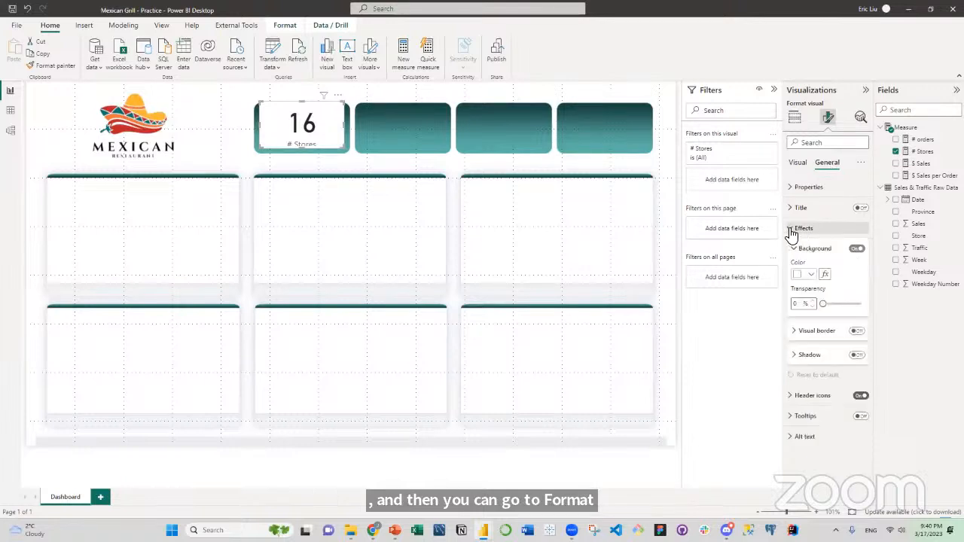
click(857, 249)
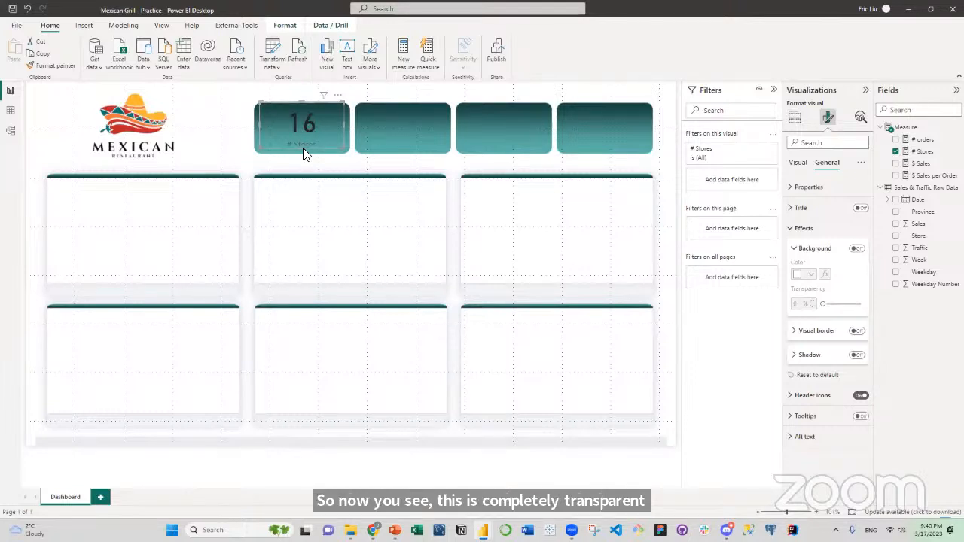
drag(303, 154, 303, 158)
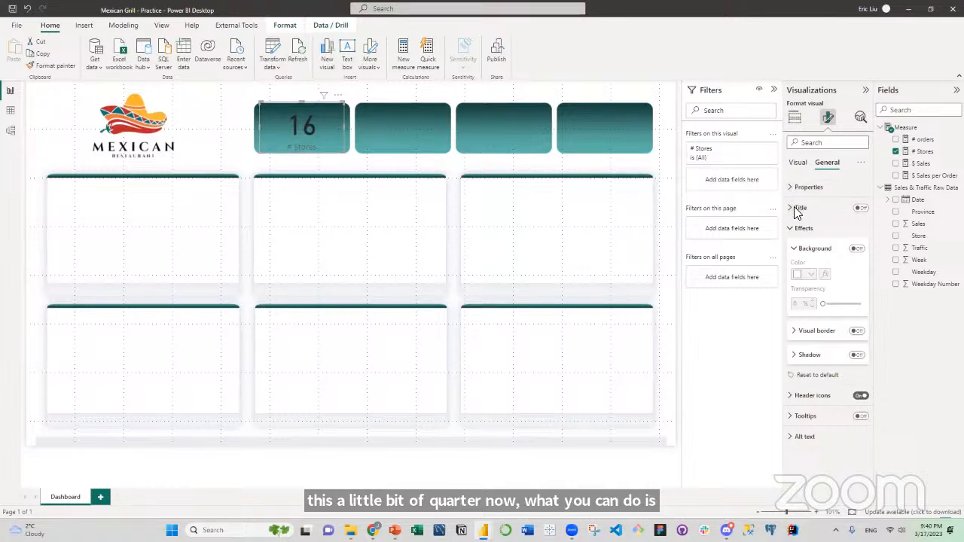
Color the # Stores card's callout value and category label with the theme orange.
click(799, 164)
click(793, 189)
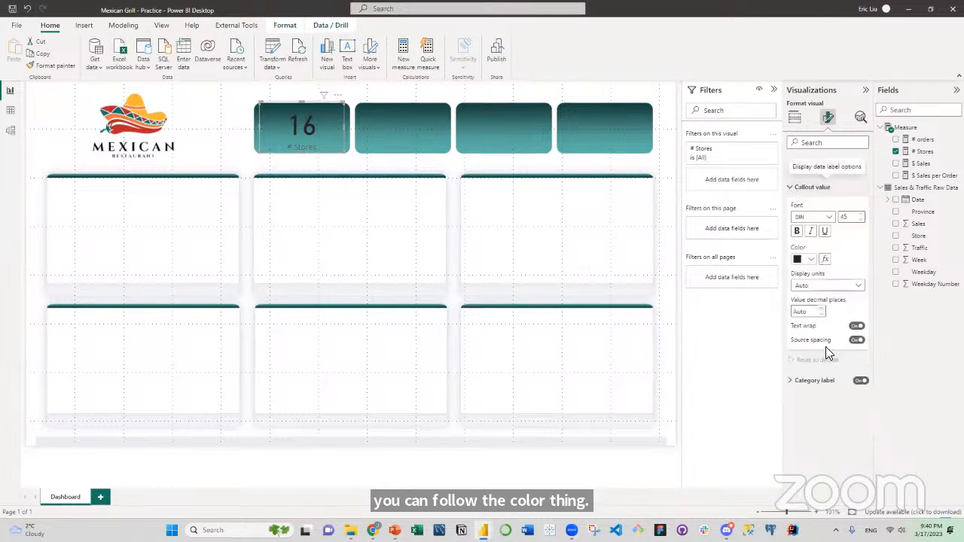
click(792, 383)
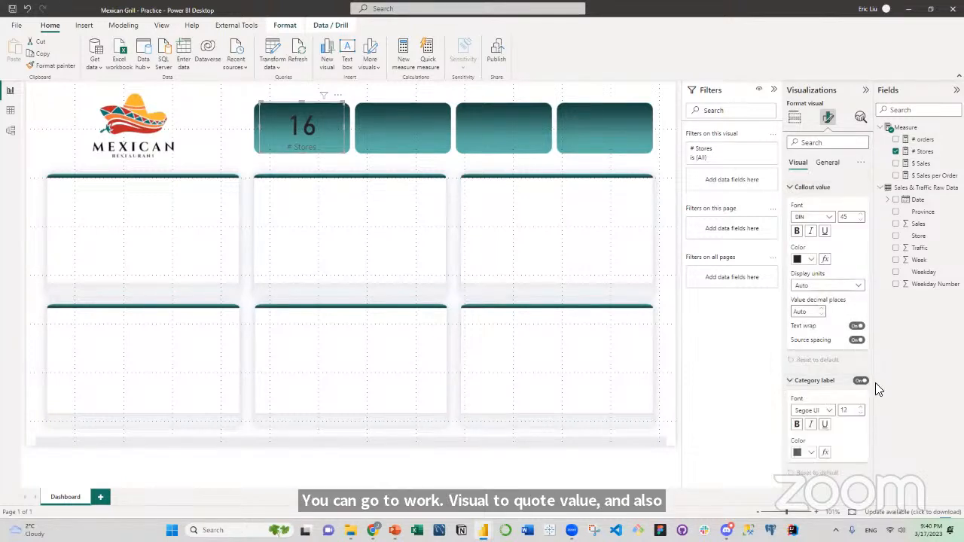
click(812, 259)
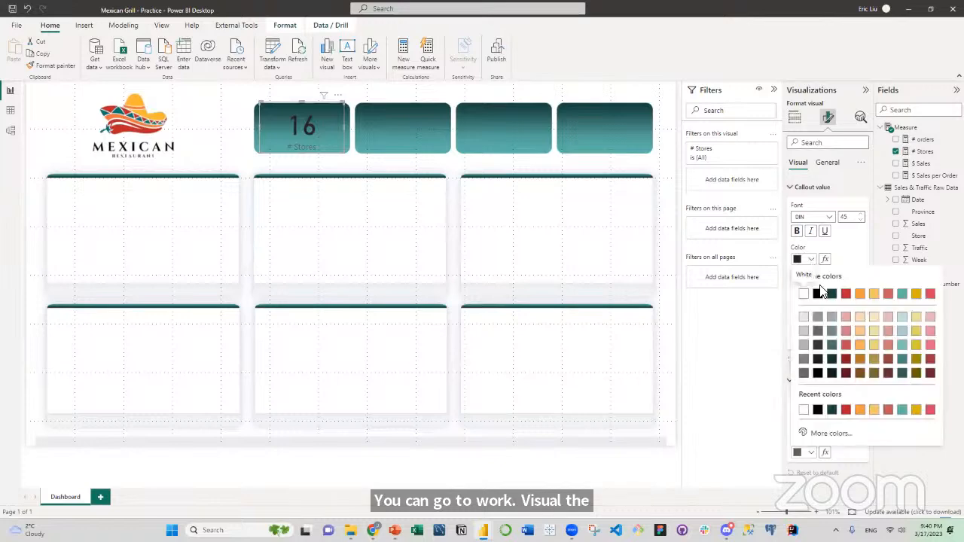
click(860, 295)
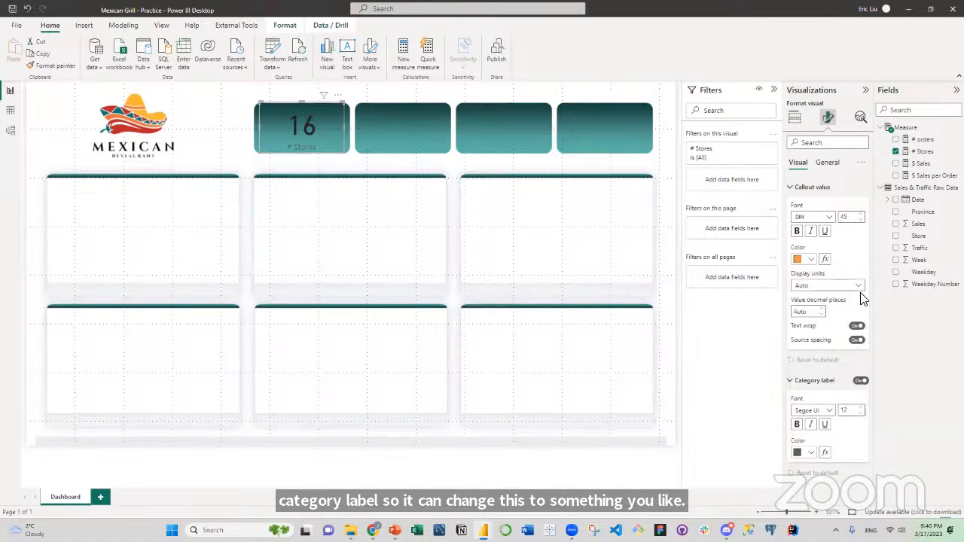
click(811, 452)
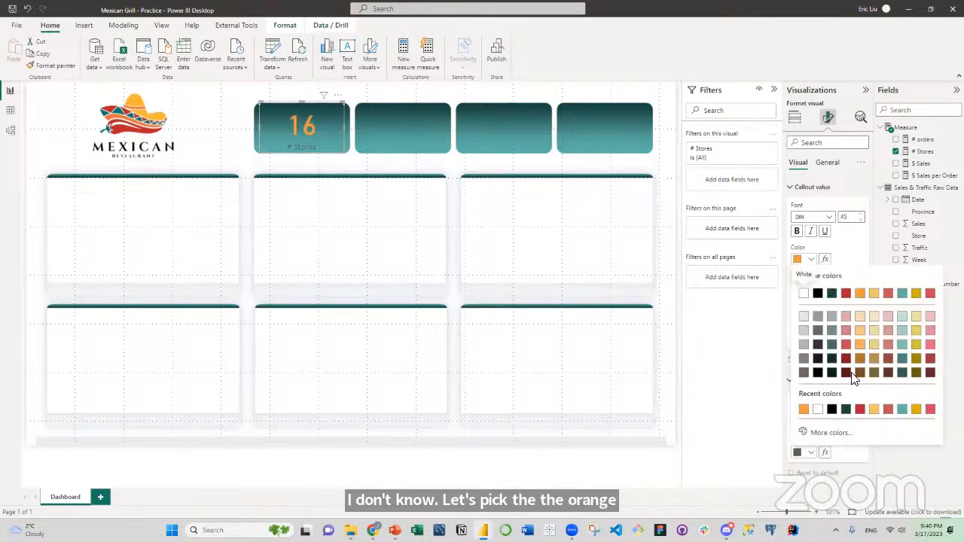
click(857, 296)
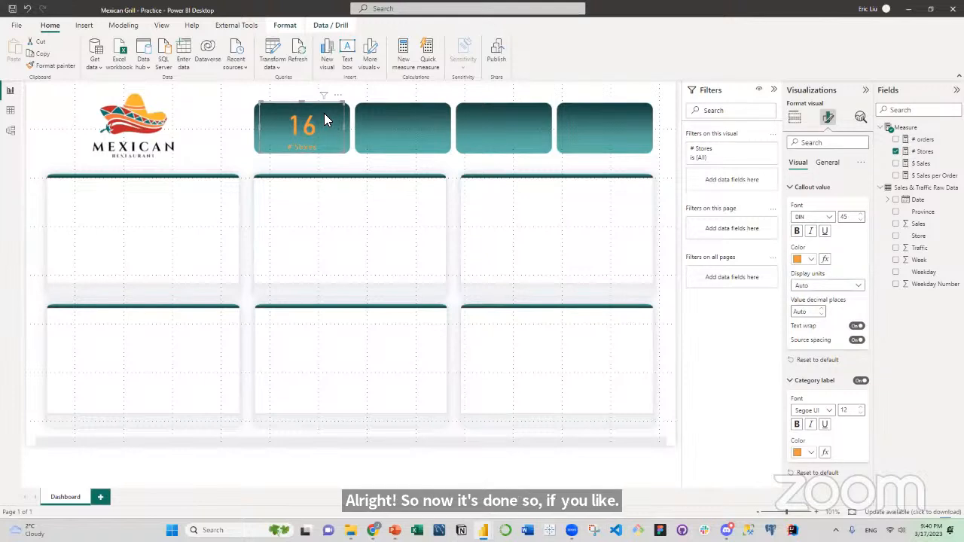
Hide the filters, show the page's layer order list, and duplicate the # Stores card twice.
click(779, 91)
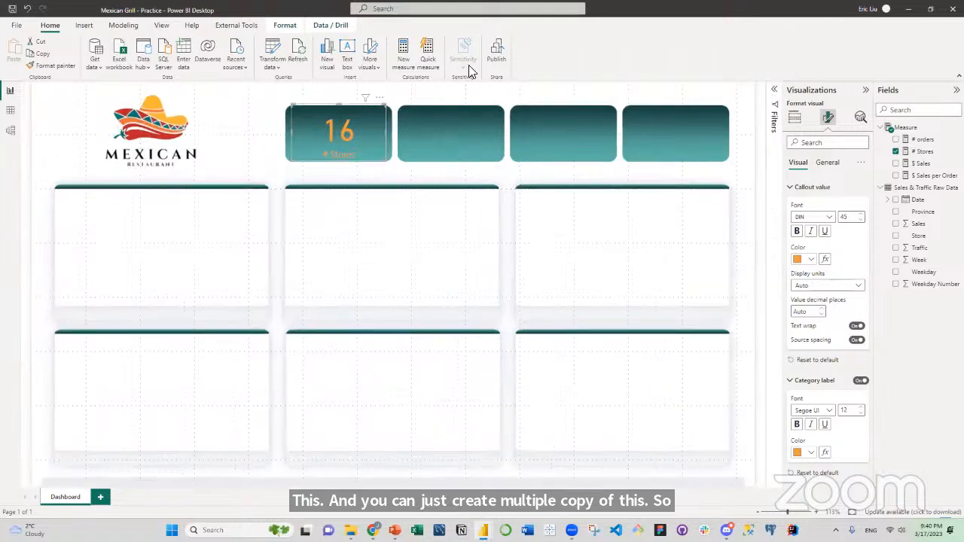
click(161, 27)
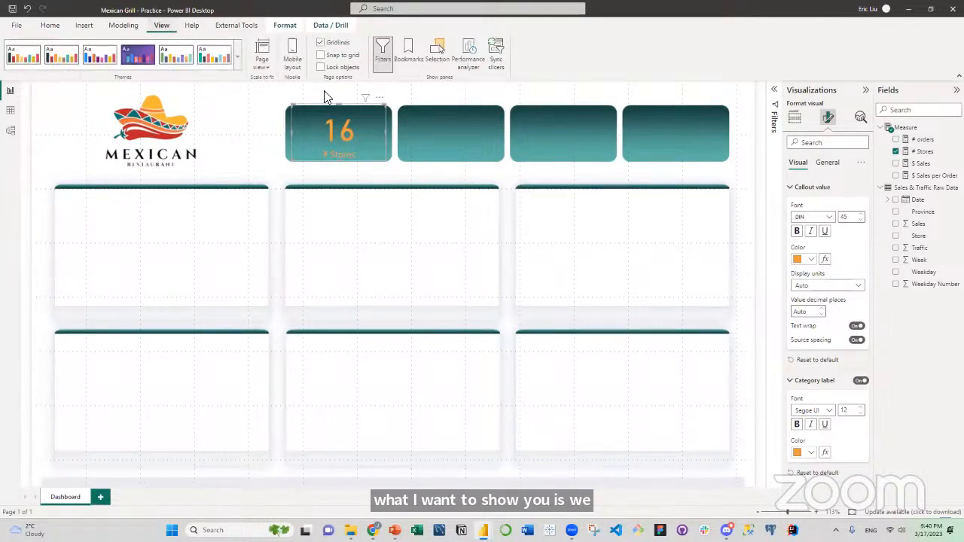
click(439, 58)
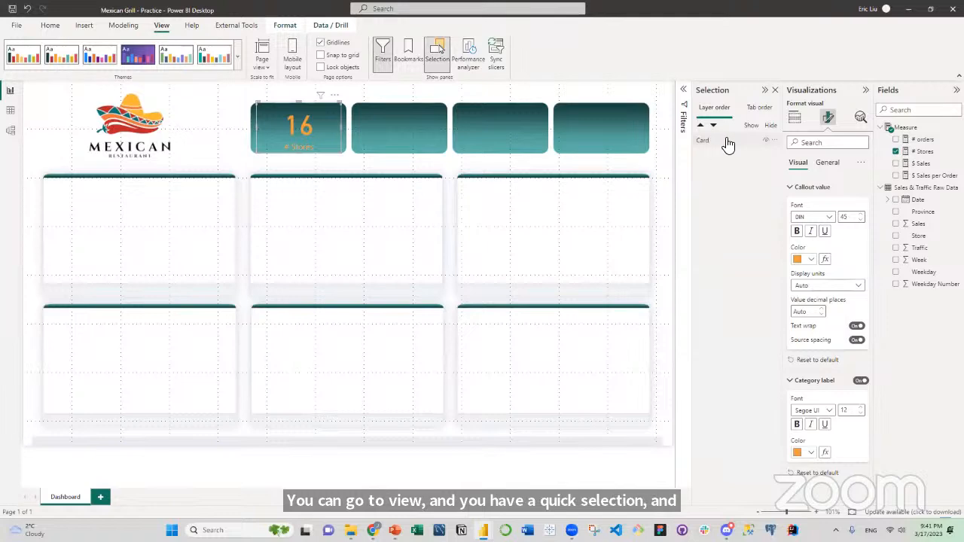
click(719, 146)
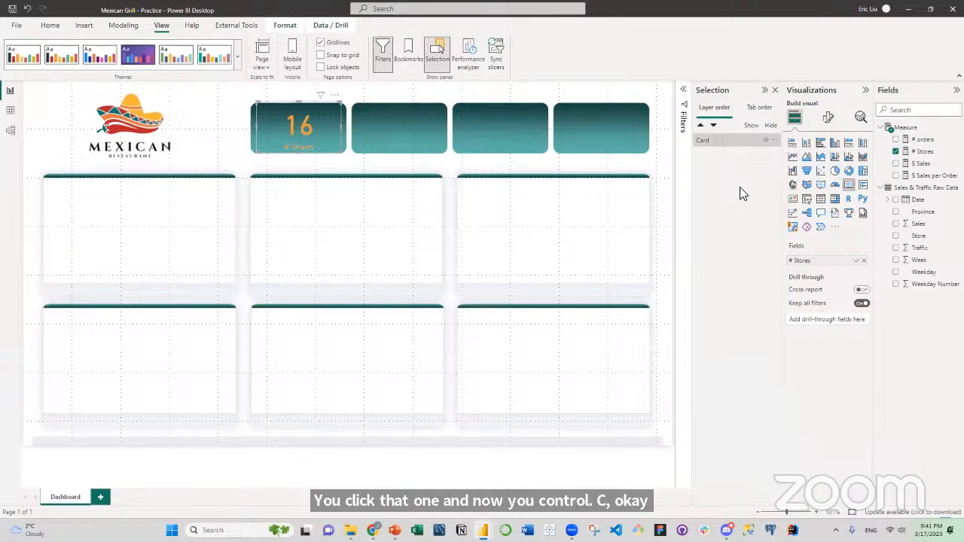
key(ctrl+v)
key(ctrl+v)
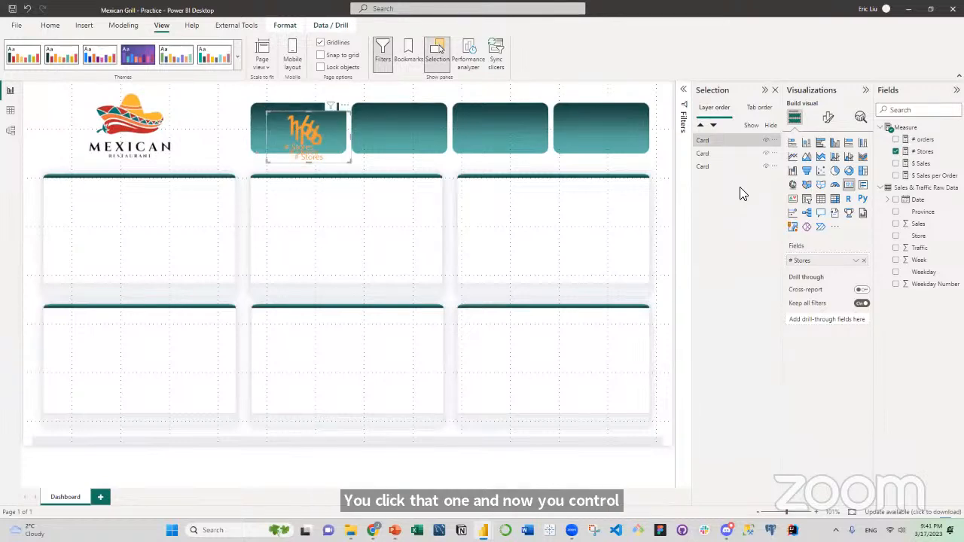
Add one more copy of the # Stores card to the page.
key(ctrl+v)
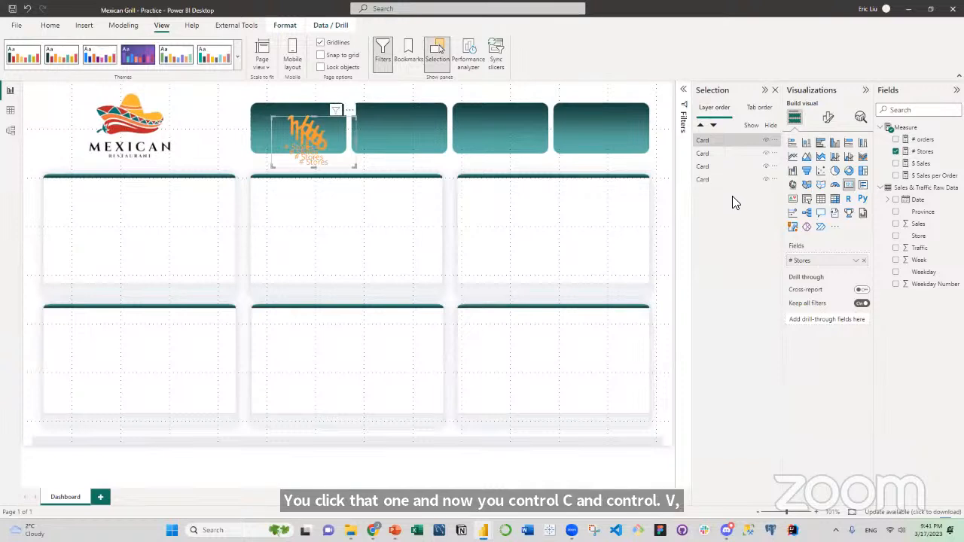
click(712, 182)
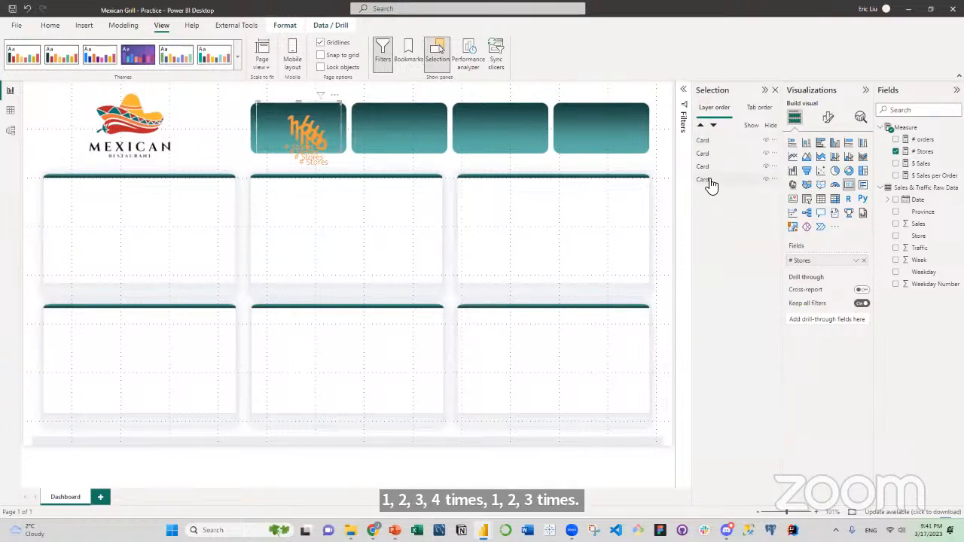
click(708, 140)
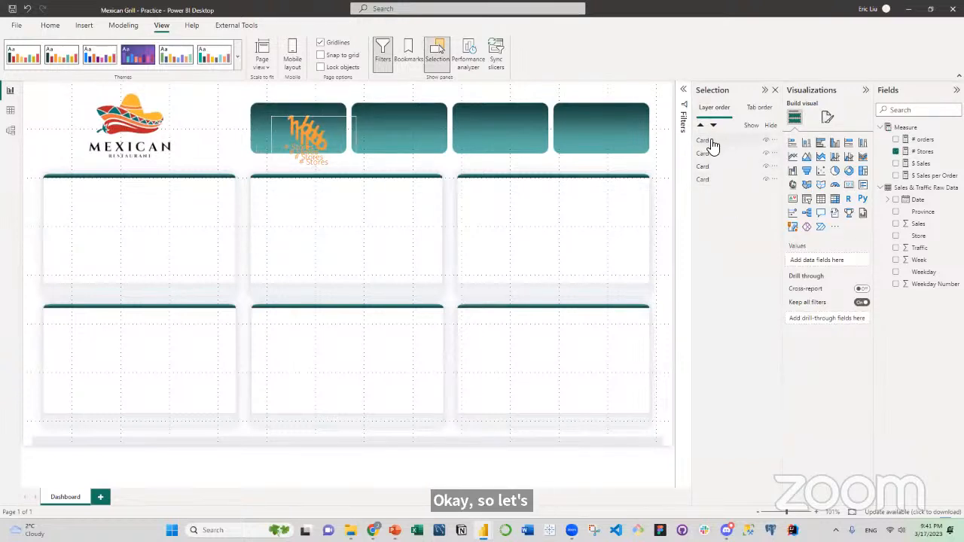
double_click(714, 141)
key(BackSpace)
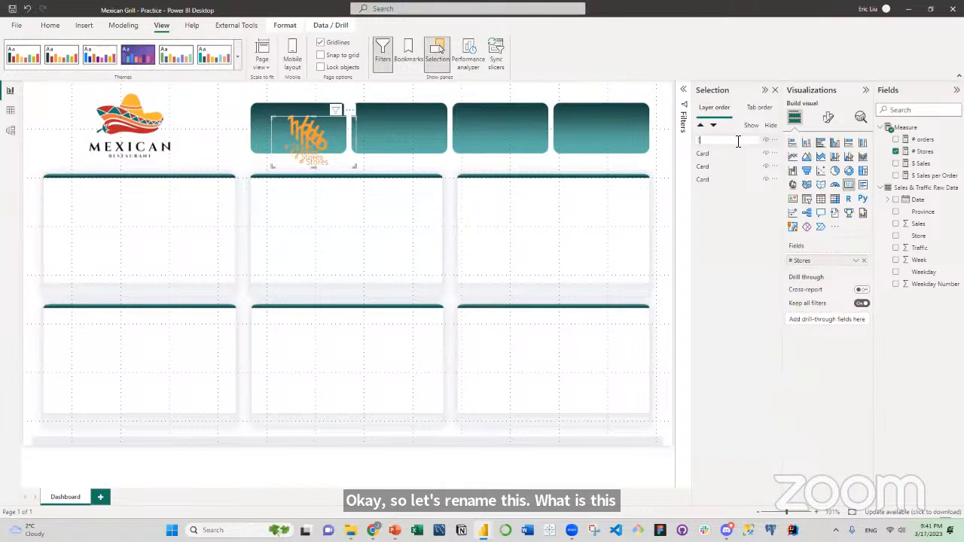
key(Escape)
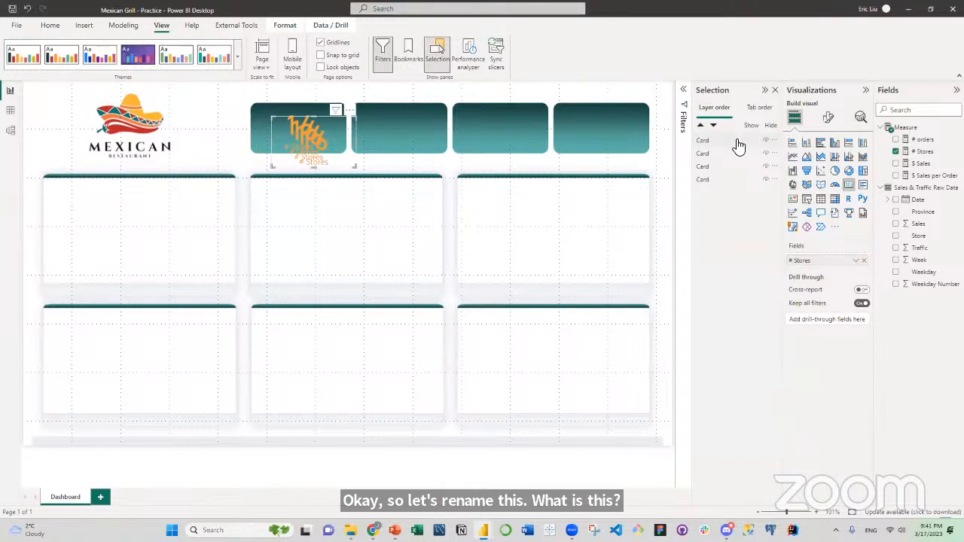
Rename the lowest card in the layer order as Stores and the one directly above it as Sales.
click(708, 181)
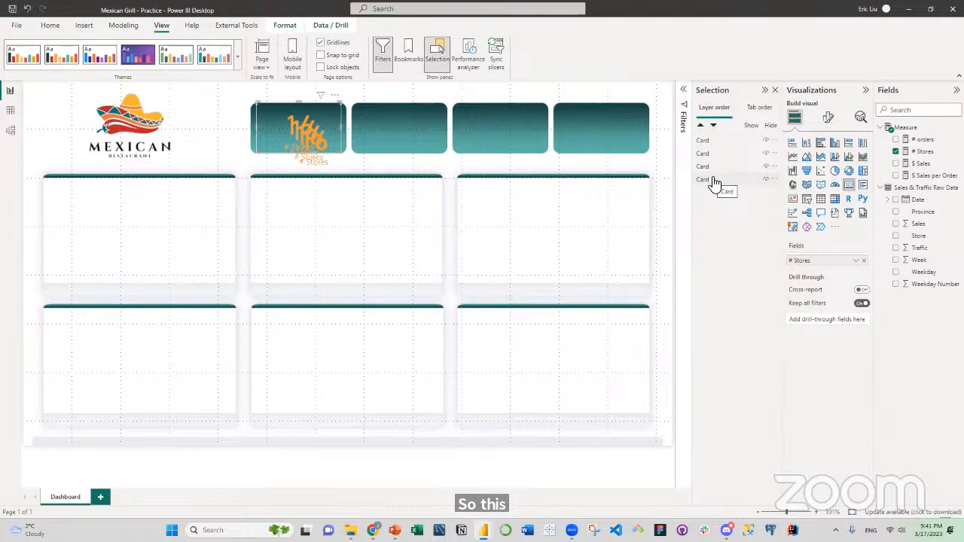
click(712, 179)
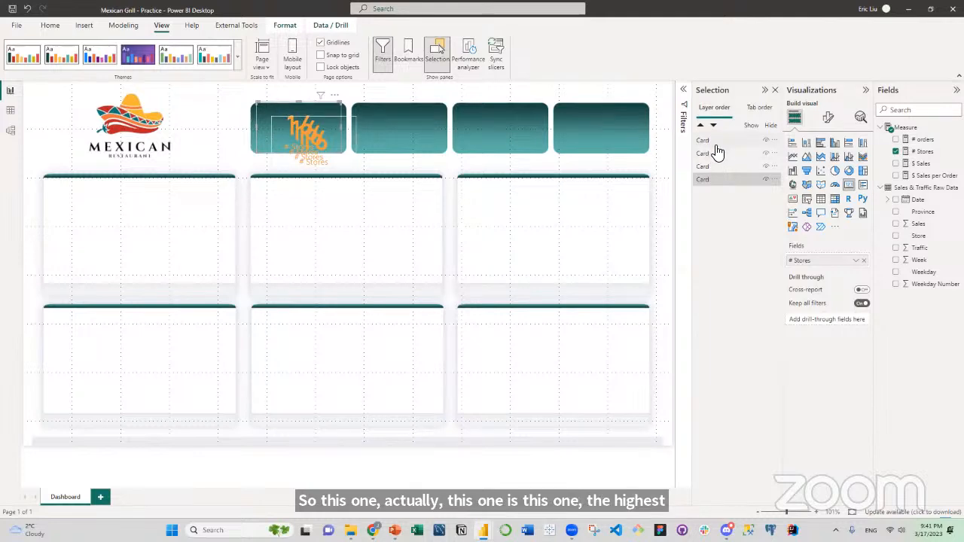
double_click(712, 180)
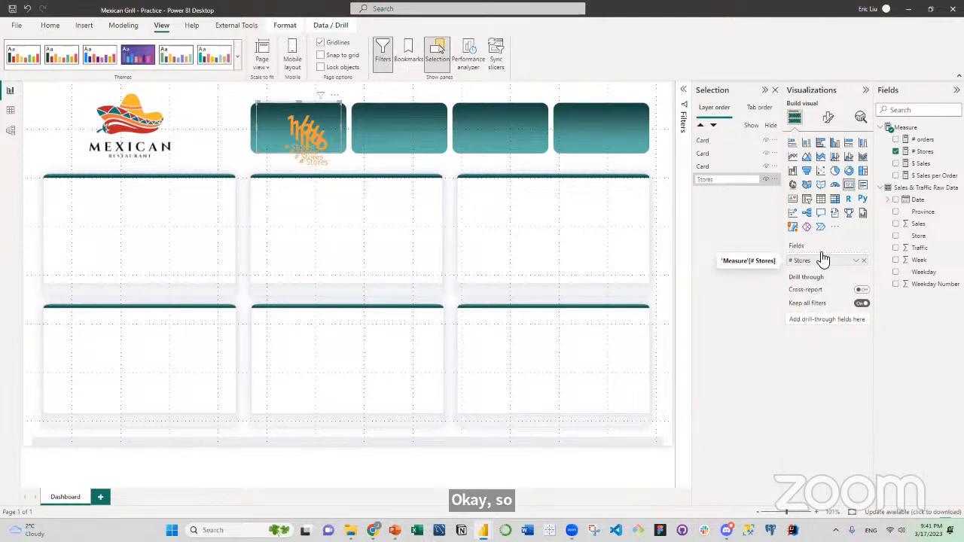
click(712, 172)
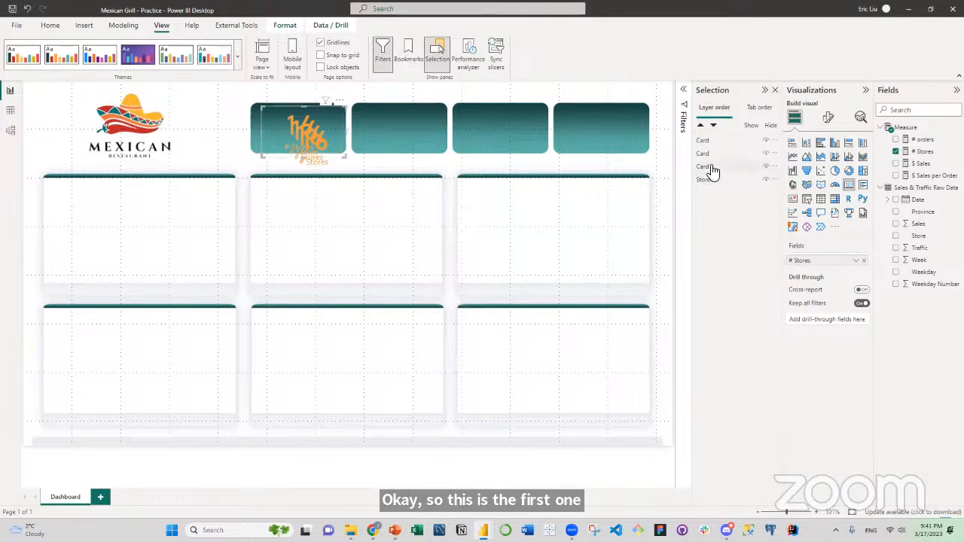
double_click(713, 166)
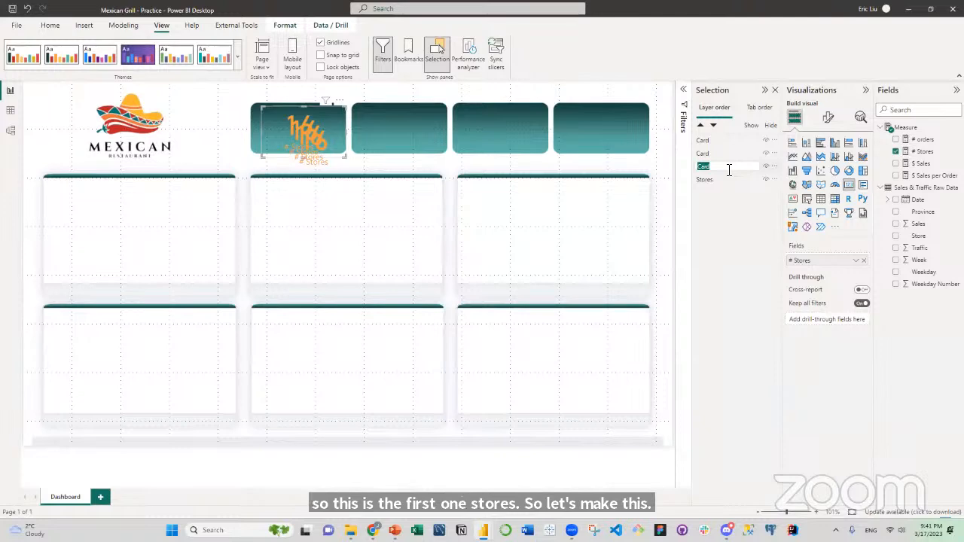
text(Sales)
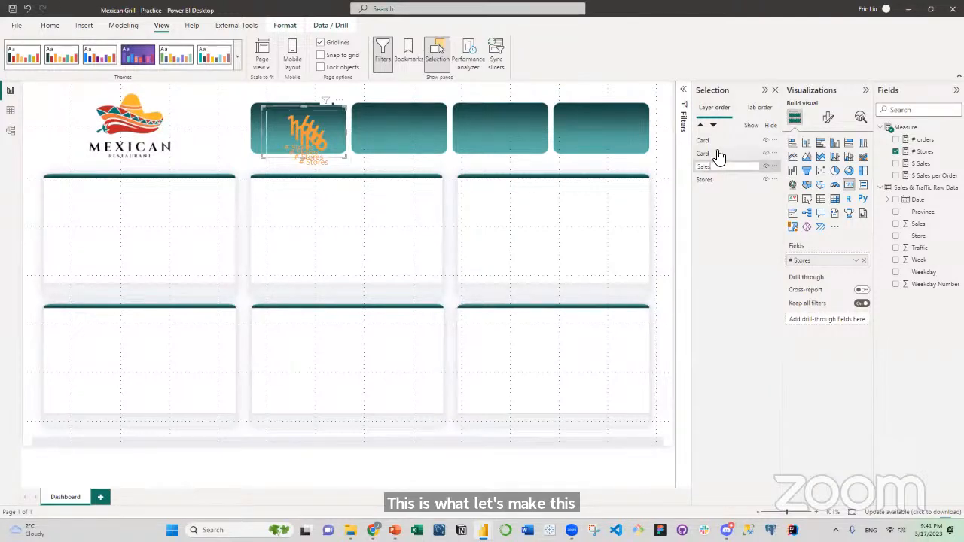
Rename the second card in the layer order as Orders and the topmost one as Sales per Order.
double_click(717, 154)
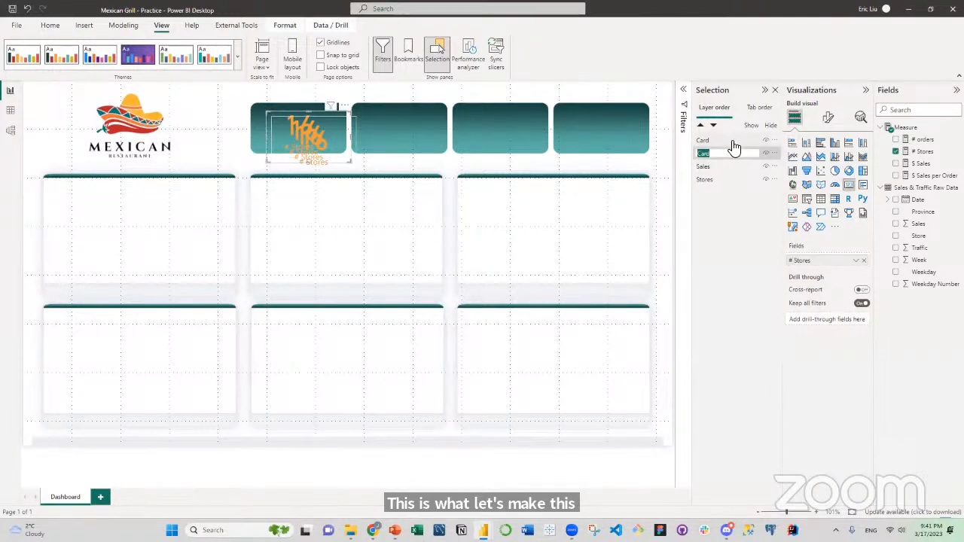
text(Orde)
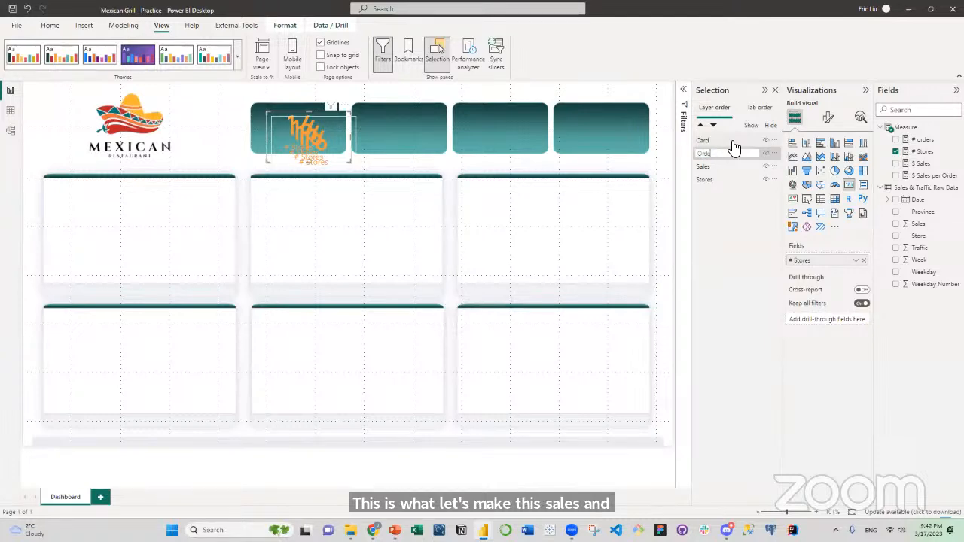
text(rs)
double_click(734, 141)
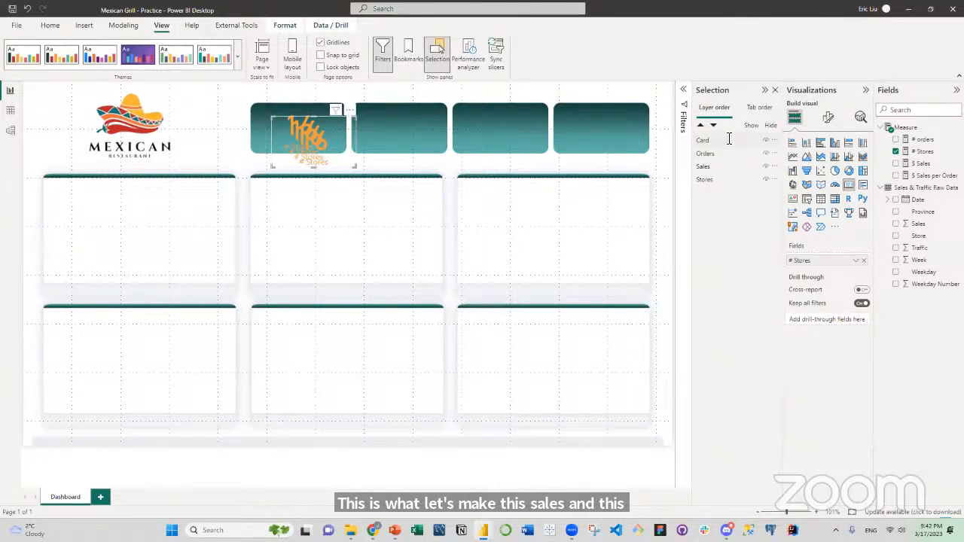
key(BackSpace)
text(Sales p)
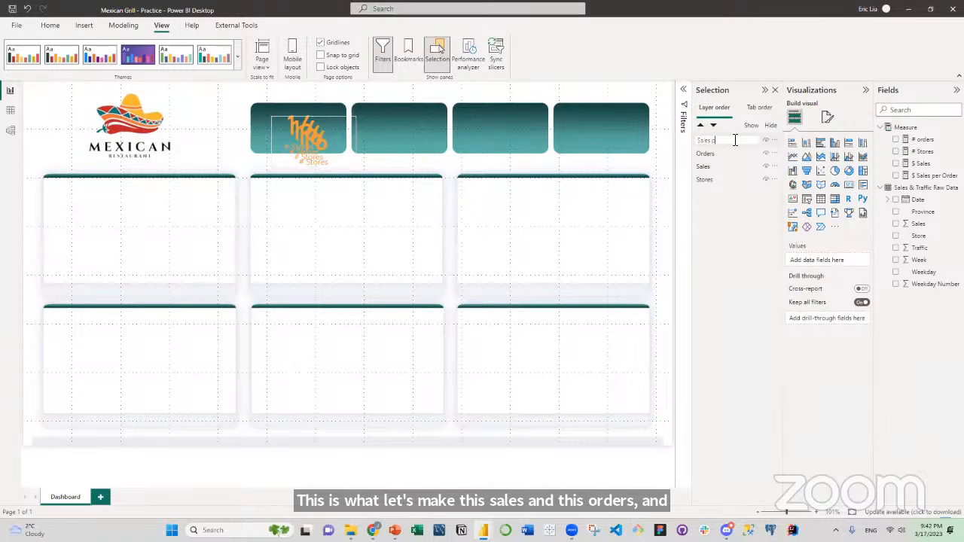
text(er Order)
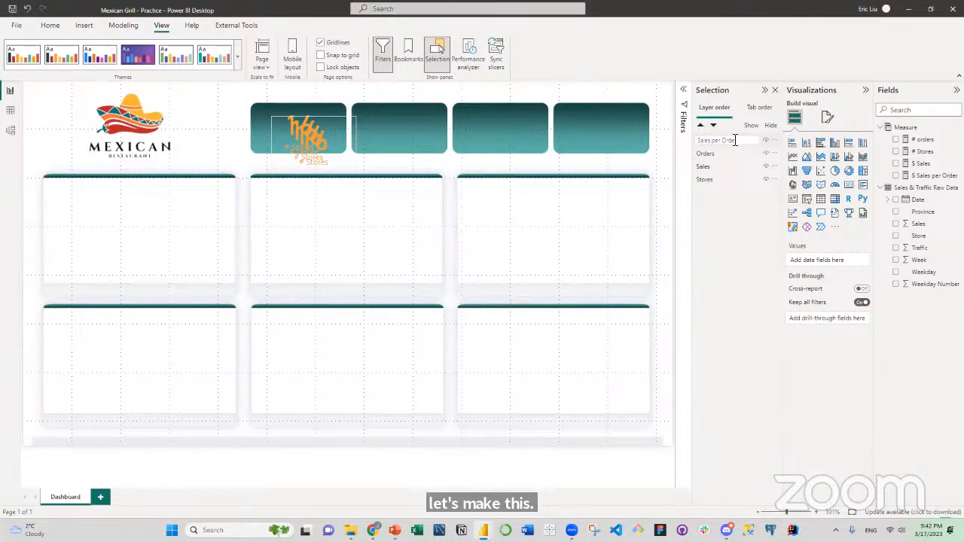
click(725, 207)
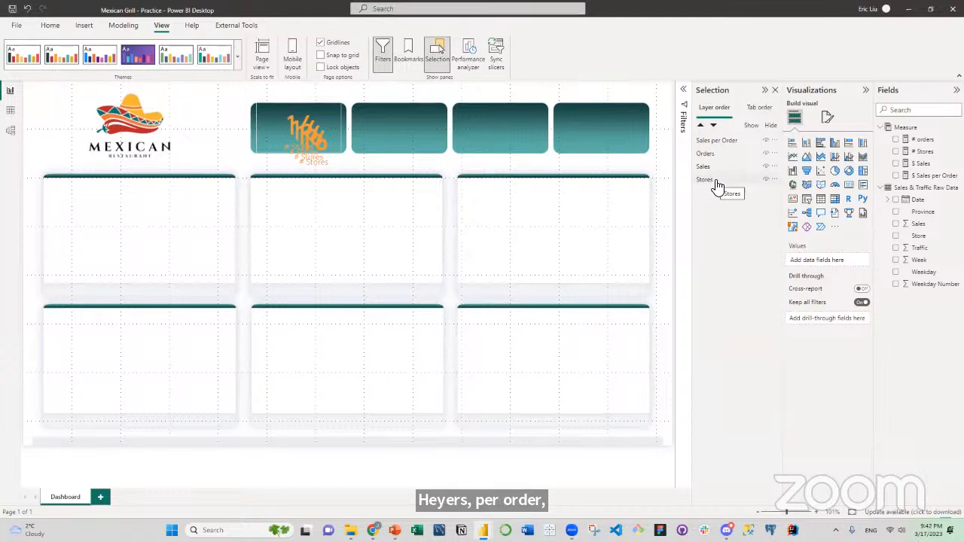
Reorder the card layers from the top as Stores, Sales, Orders, Sales per Order.
drag(718, 183, 714, 142)
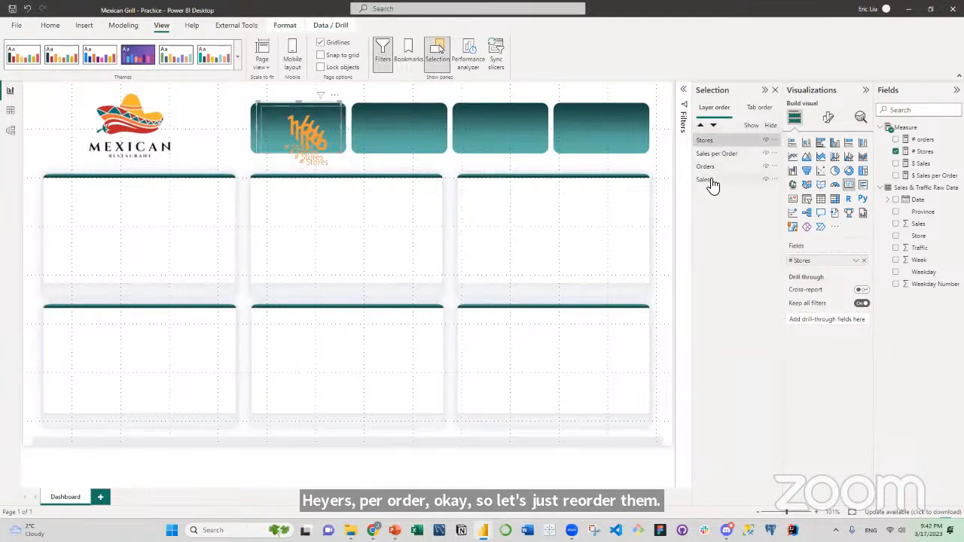
drag(713, 185, 718, 164)
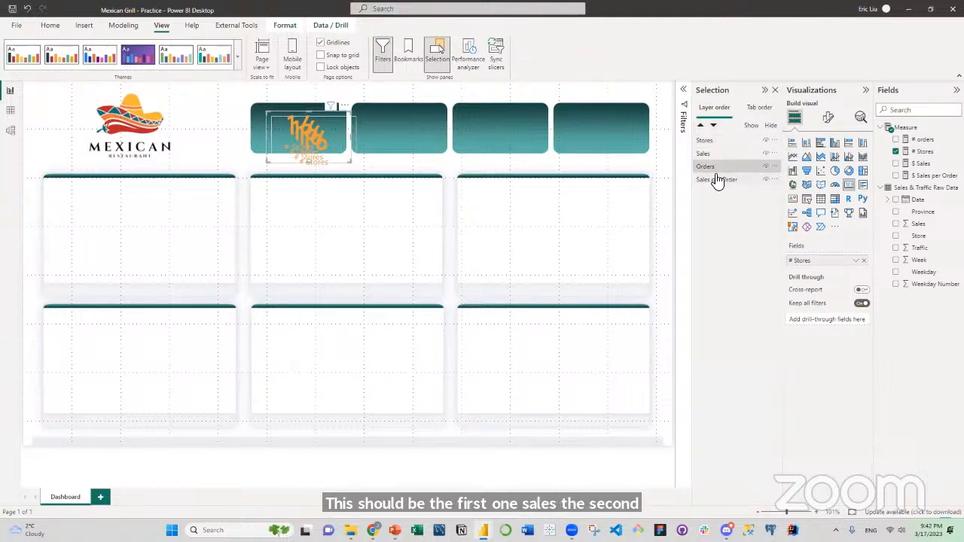
Try to spread the stacked cards by moving Sales to the fourth teal tile, Stores to the third and Orders to the second.
click(706, 154)
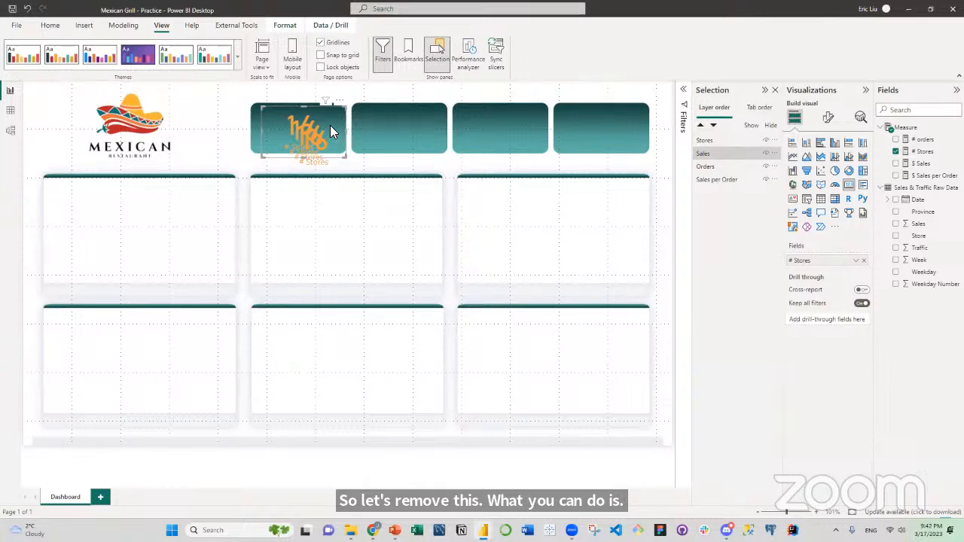
drag(266, 110, 571, 121)
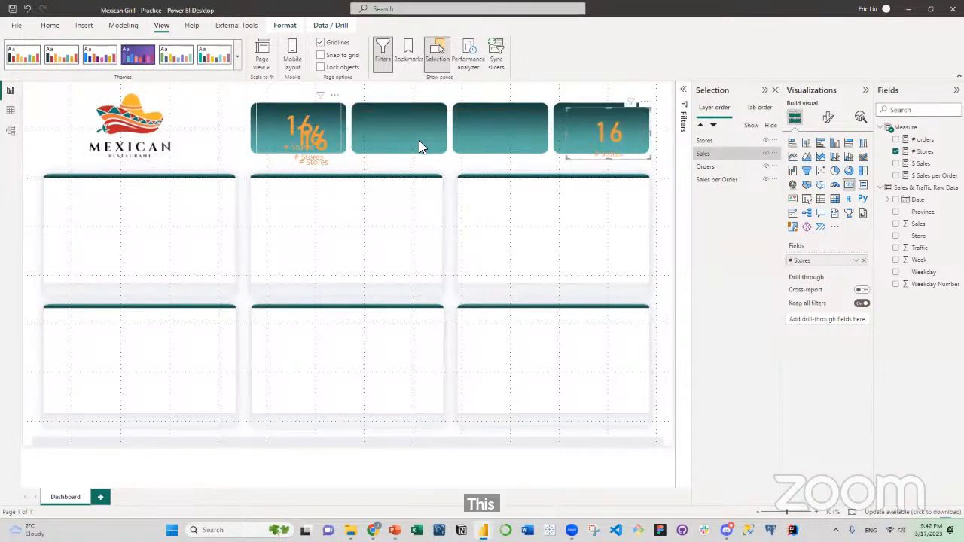
drag(419, 140, 530, 139)
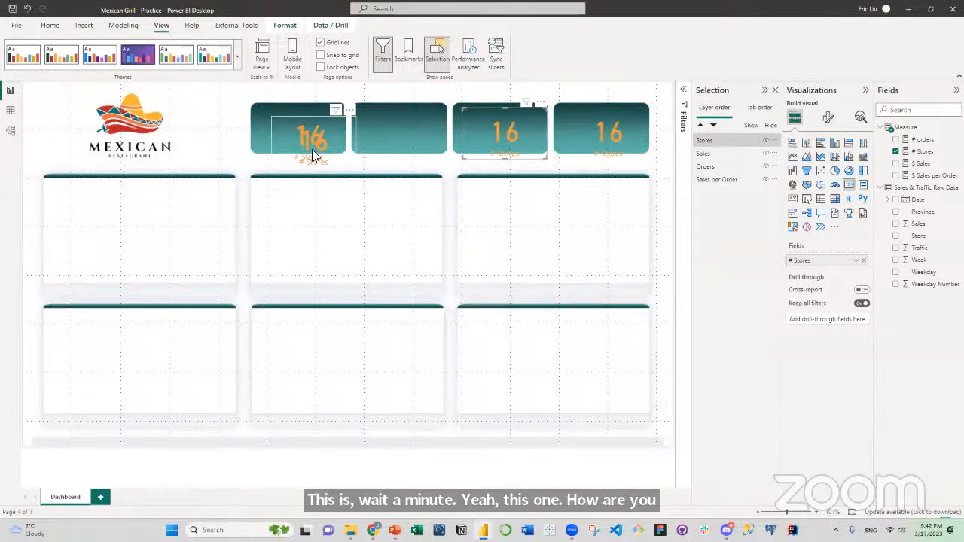
drag(314, 155, 404, 136)
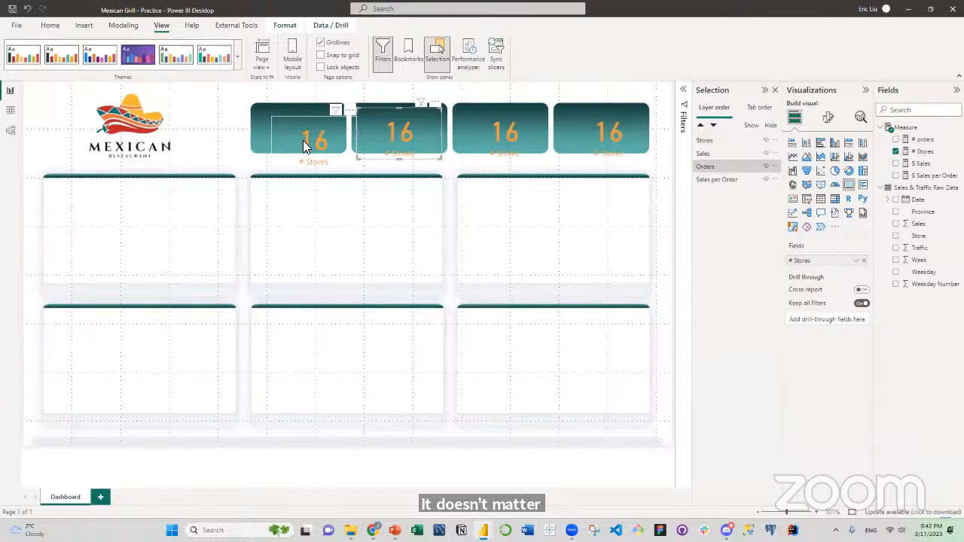
Undo the last three card moves.
click(28, 9)
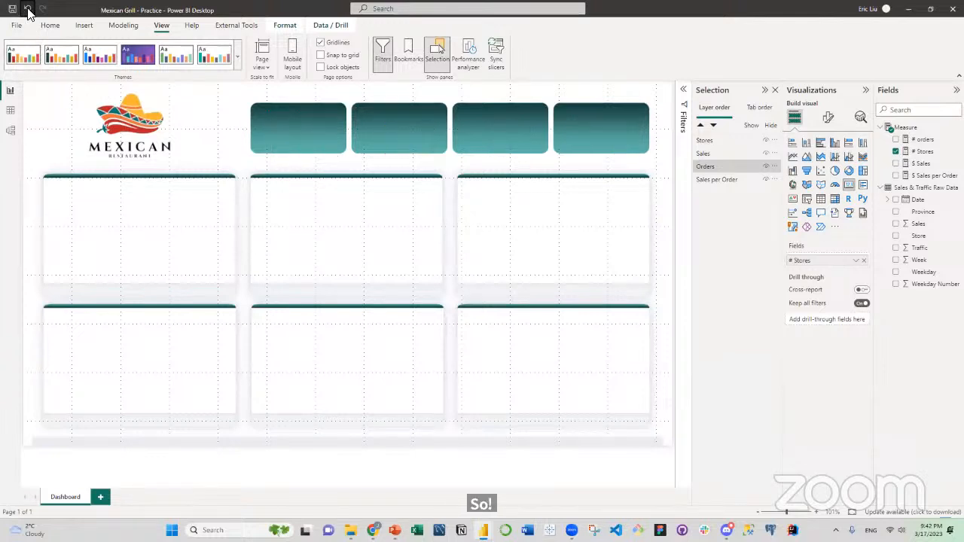
click(28, 10)
click(28, 13)
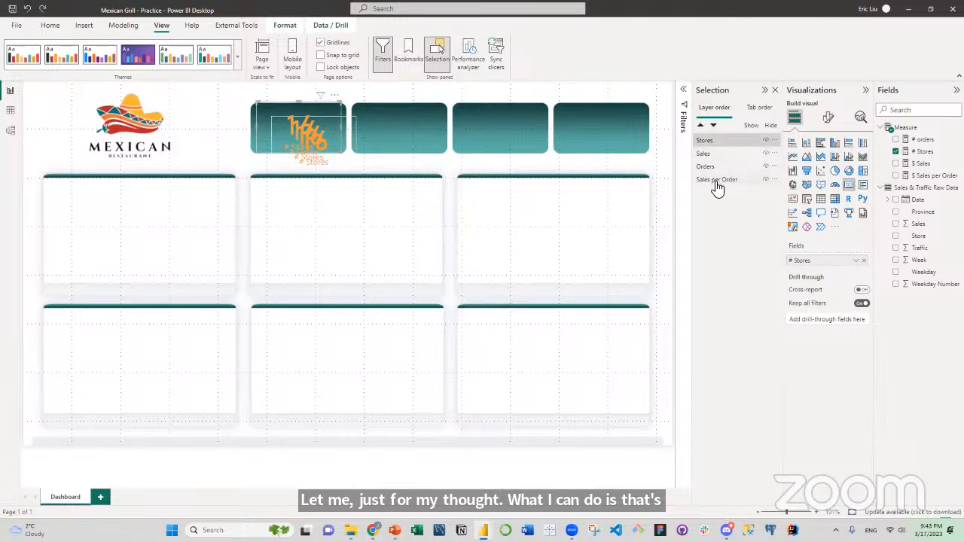
Replace the # Stores measure with $ Sales on the Sales card and with # orders on the Orders card.
click(715, 153)
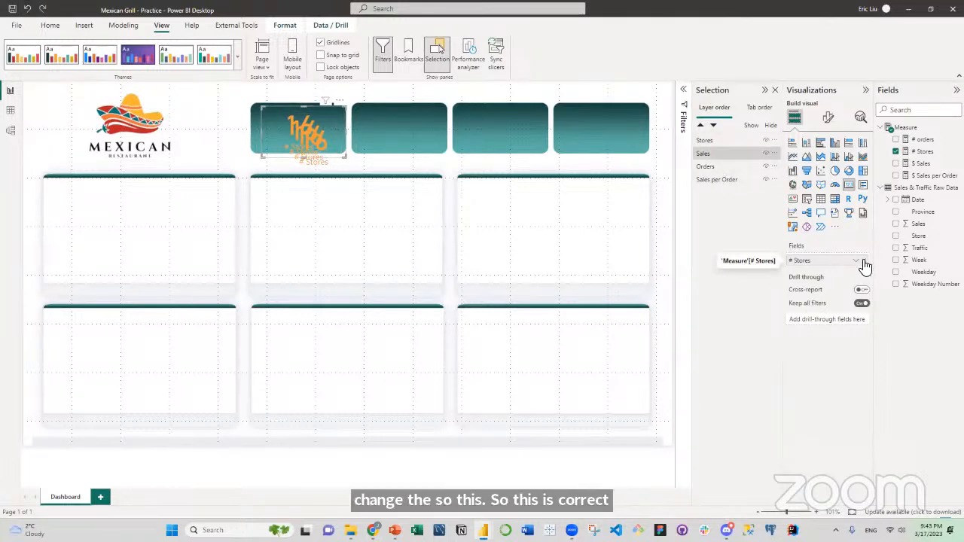
click(896, 151)
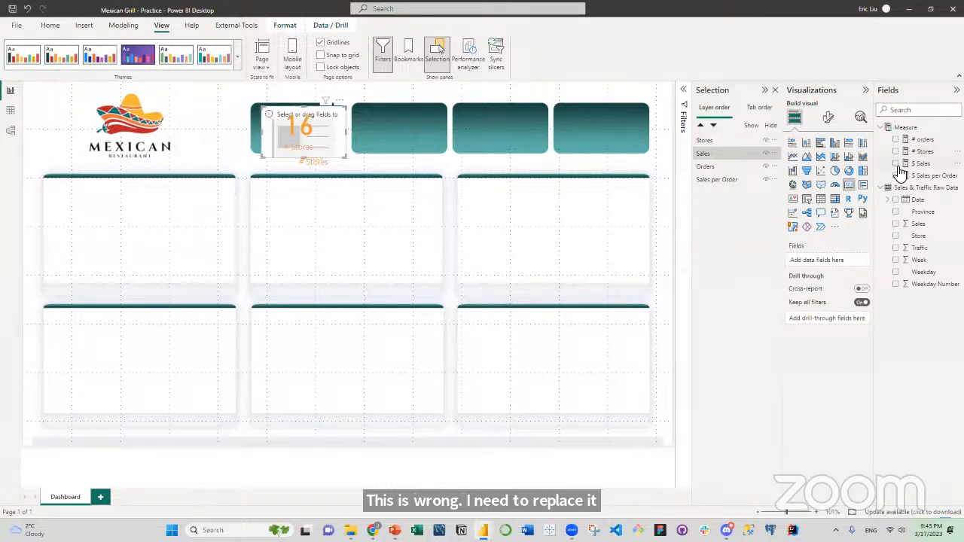
click(895, 164)
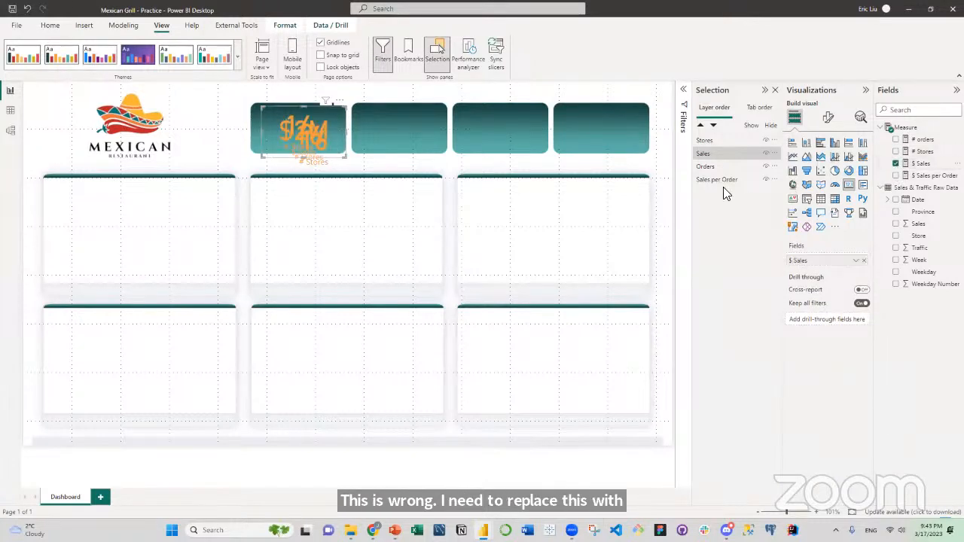
click(712, 167)
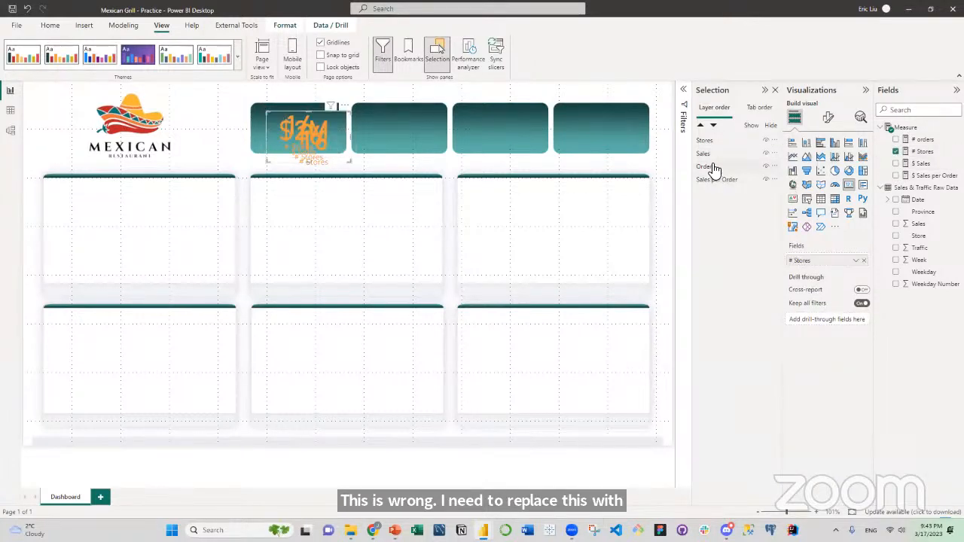
click(864, 260)
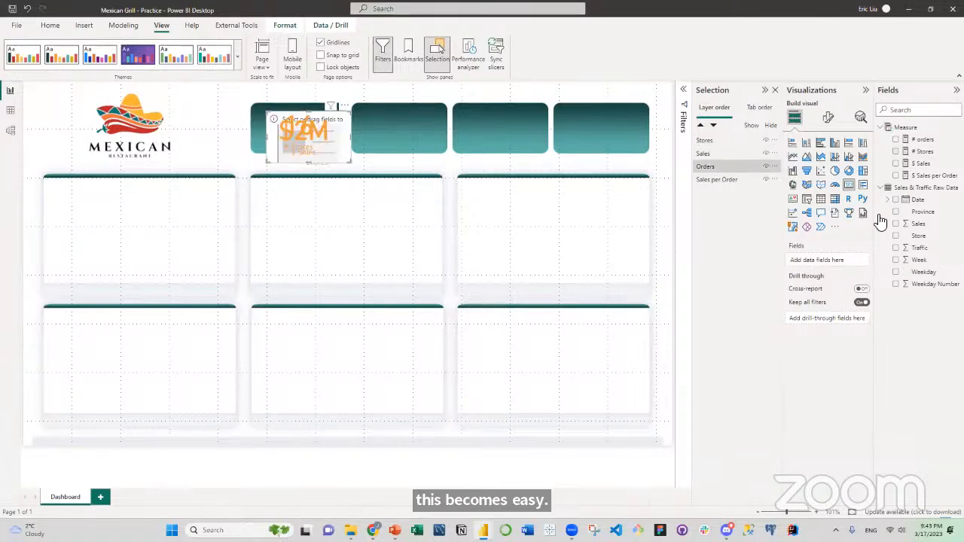
click(896, 140)
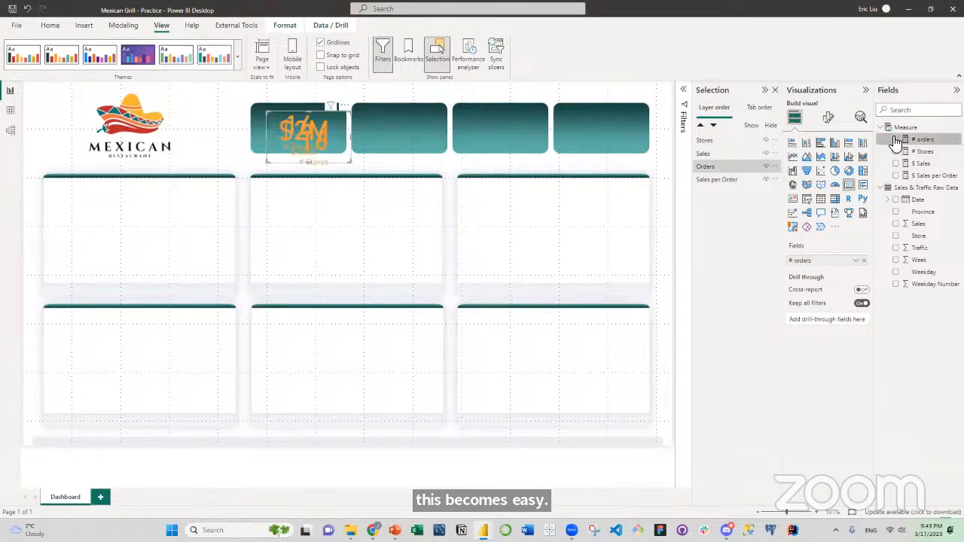
Replace the Sales per Order card's measure with $ Sales per Order and move the card onto the fourth teal tile.
click(716, 181)
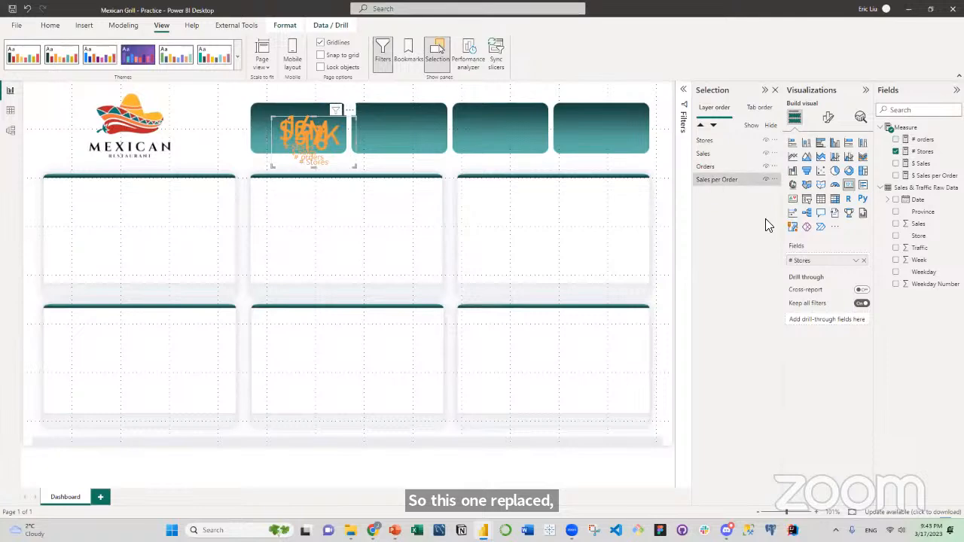
click(864, 261)
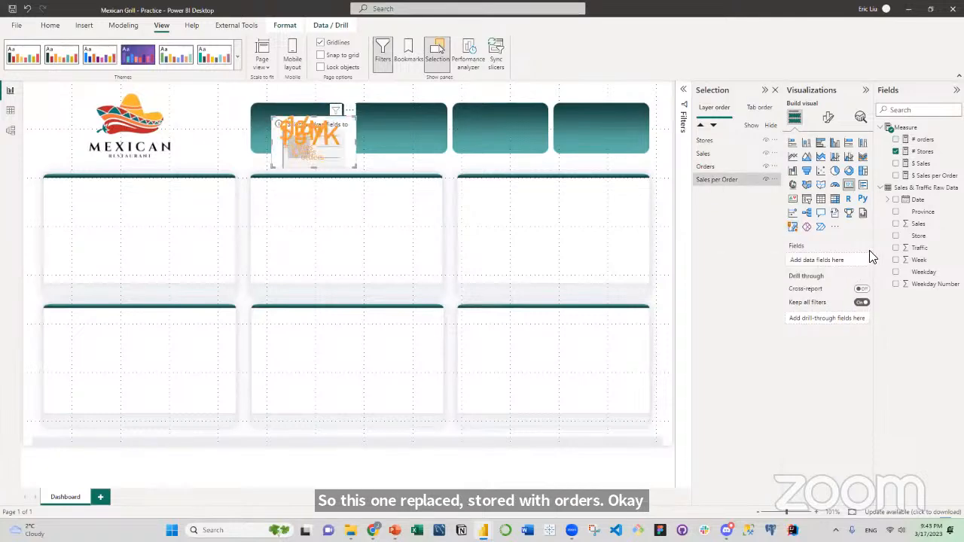
click(896, 175)
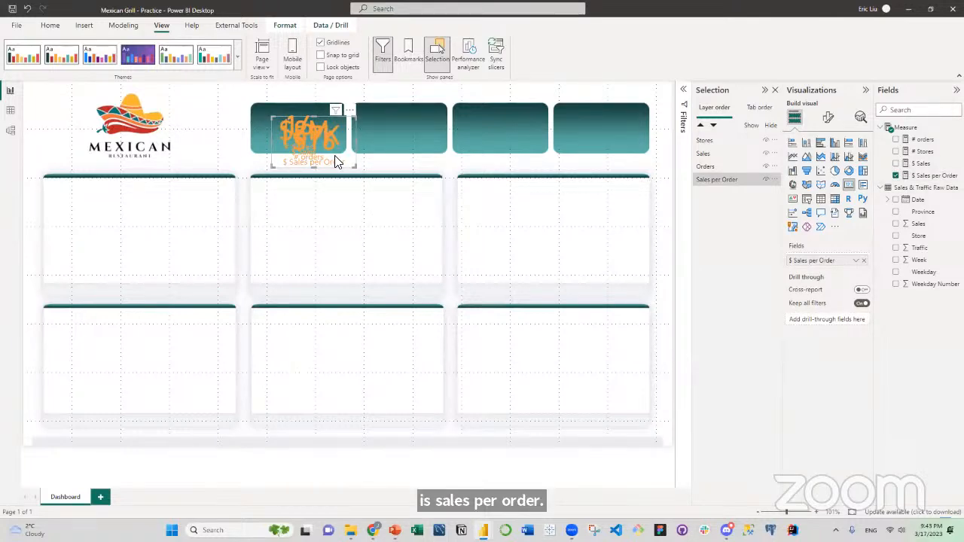
drag(337, 162, 618, 144)
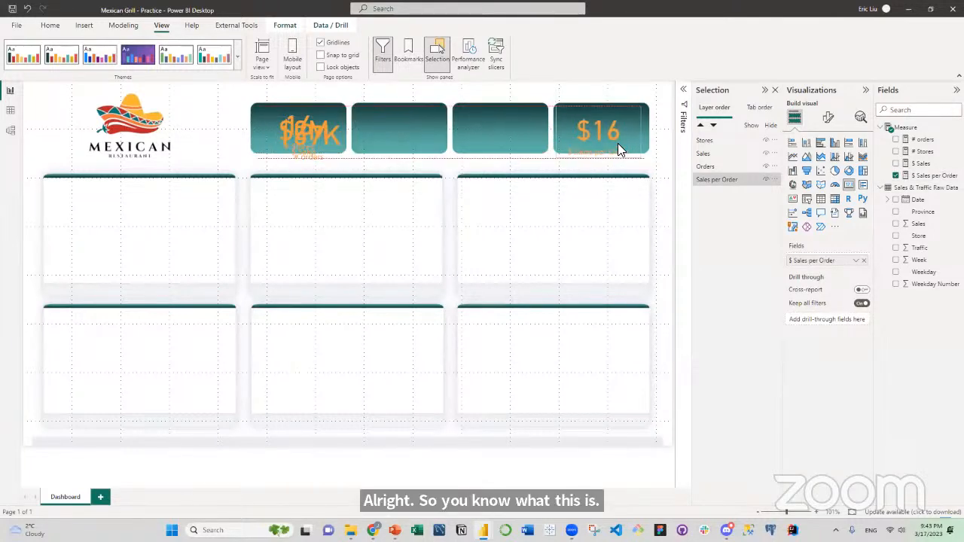
Spread the stacked KPI cards over the teal header tiles, placing Stores on the first, Sales on the second and Orders on the third.
drag(300, 149, 224, 145)
drag(346, 134, 385, 136)
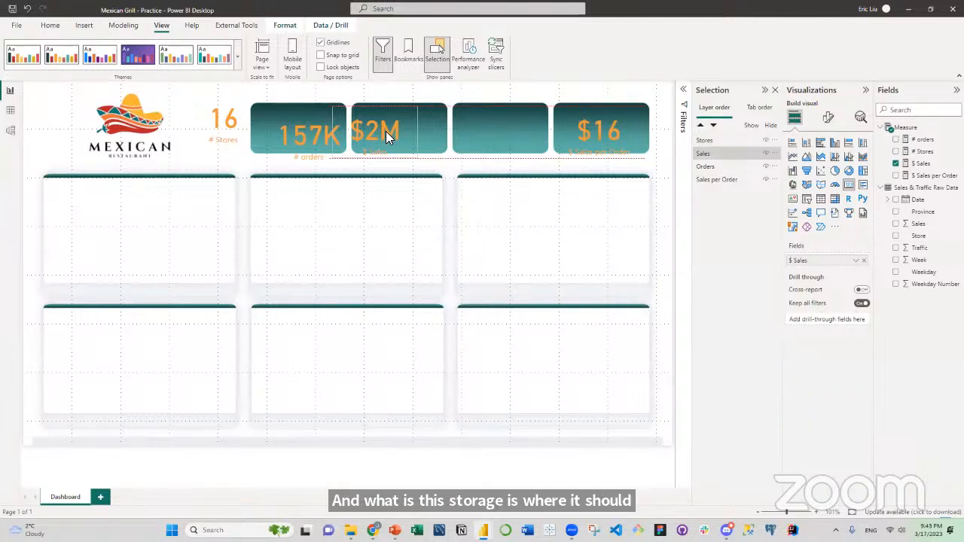
drag(386, 131, 495, 145)
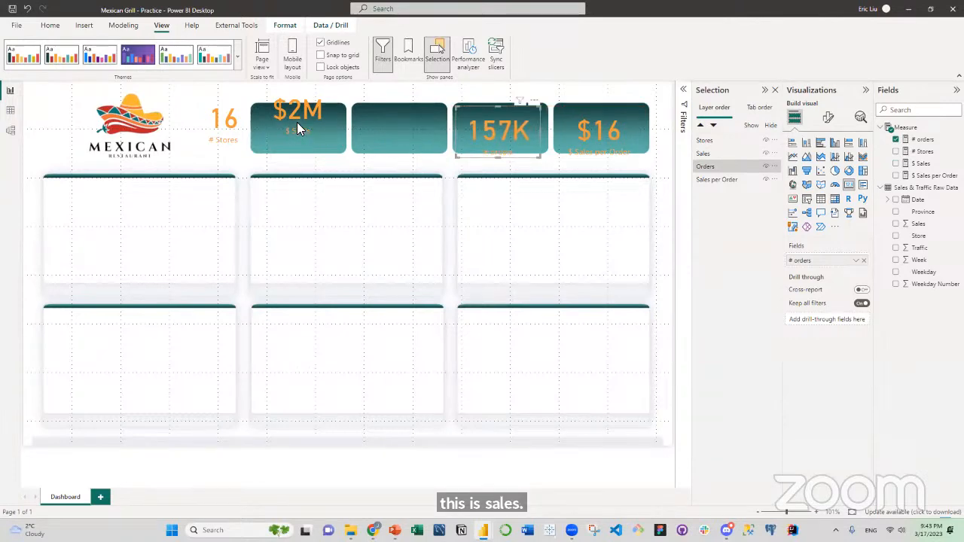
drag(299, 130, 402, 149)
click(202, 138)
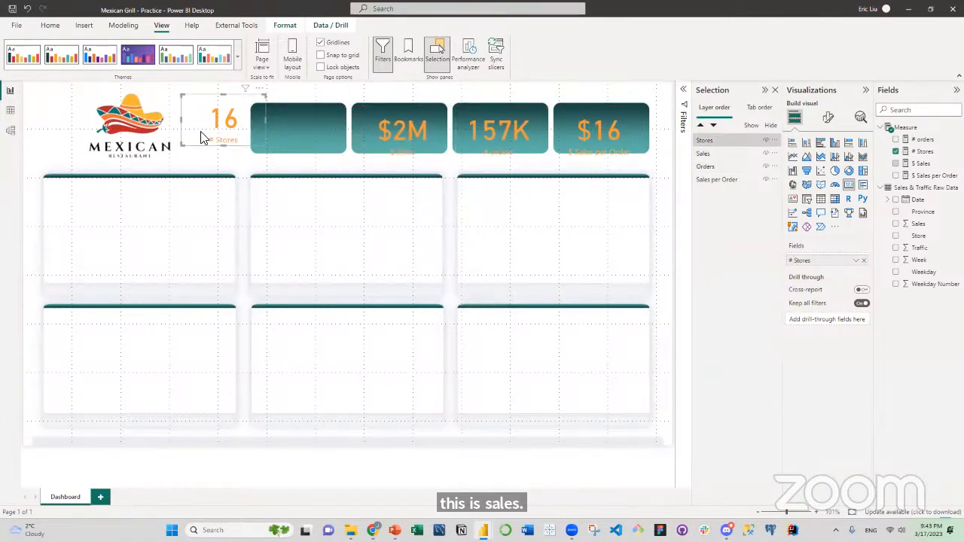
drag(201, 138, 286, 135)
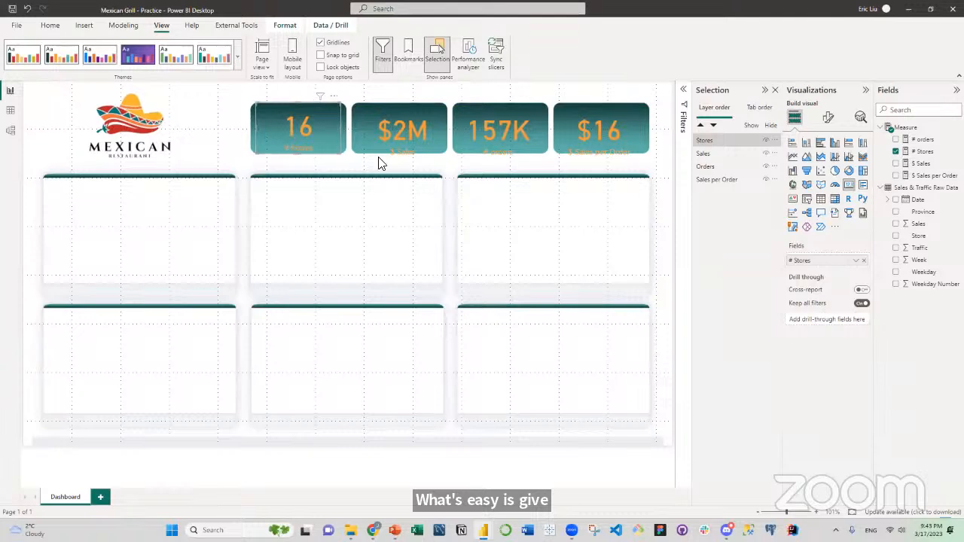
Shift the Sales, Orders and Sales per Order cards slightly lower than the Stores card on their tiles.
click(400, 126)
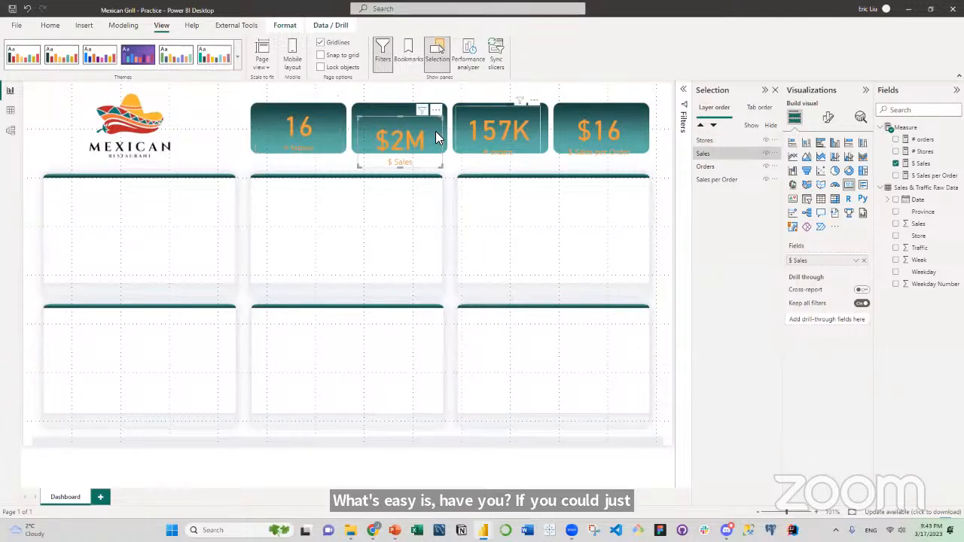
click(502, 138)
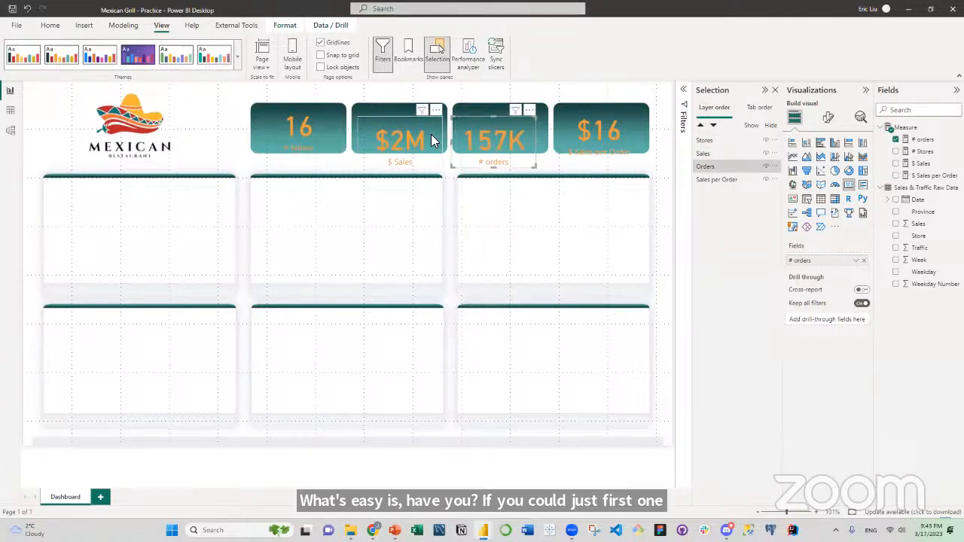
click(593, 128)
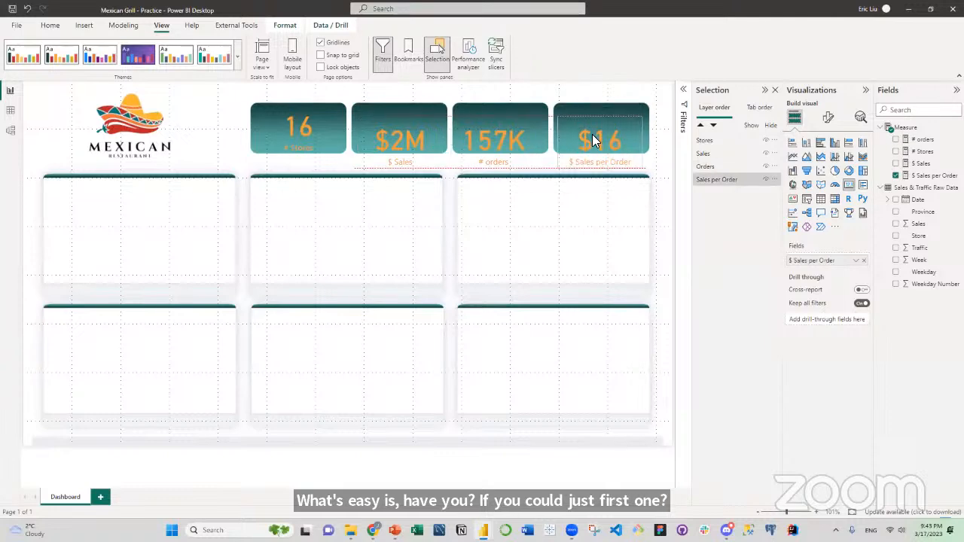
click(313, 121)
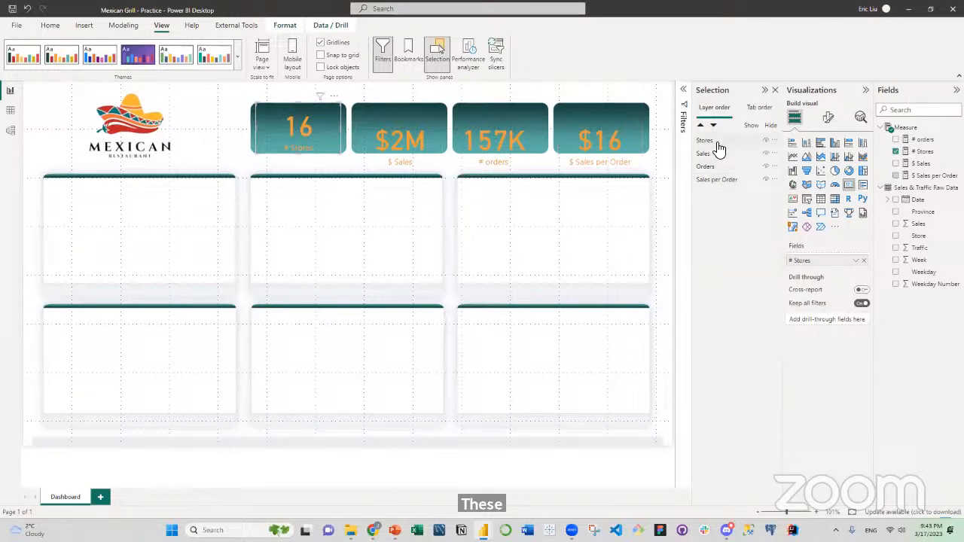
click(619, 146)
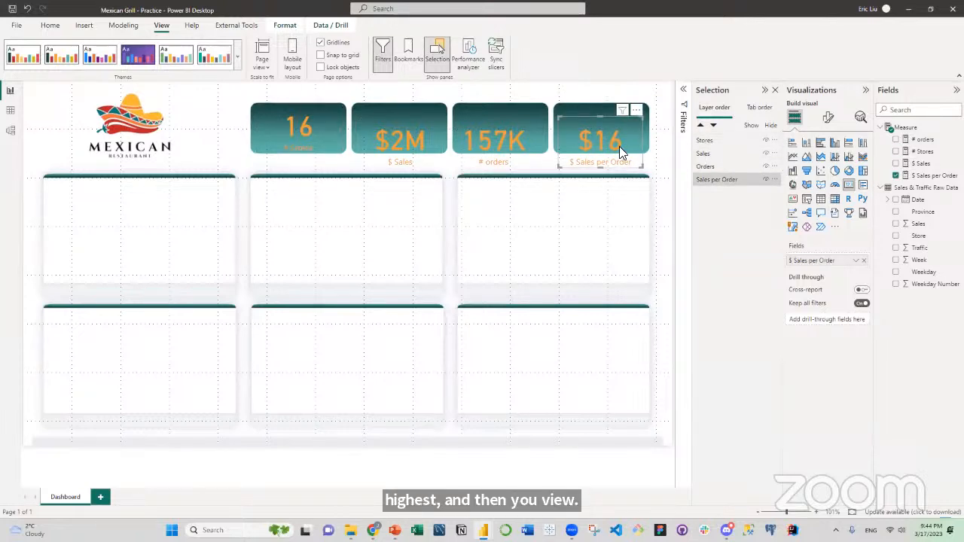
Align the tops of the Stores, Sales, Orders and Sales per Order cards and distribute them horizontally.
click(725, 143)
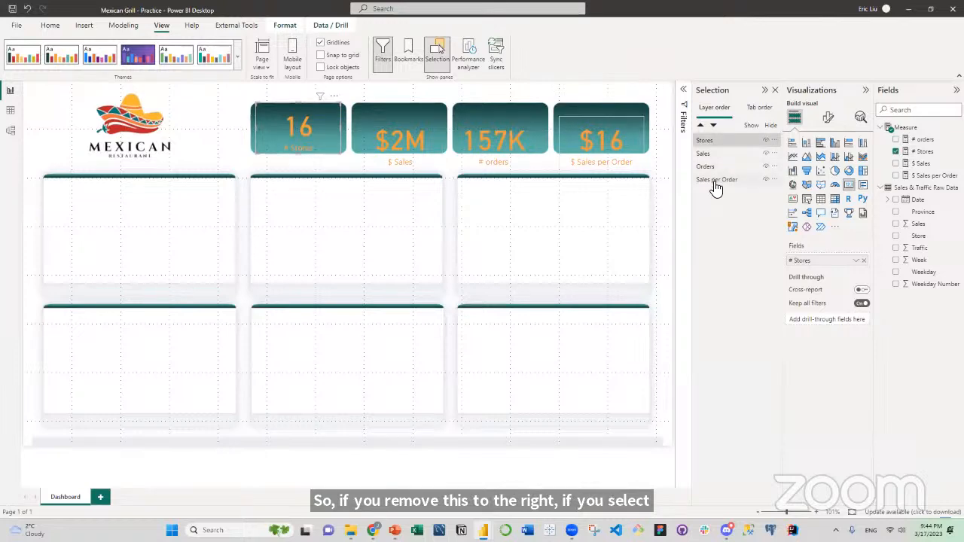
shift+click(716, 181)
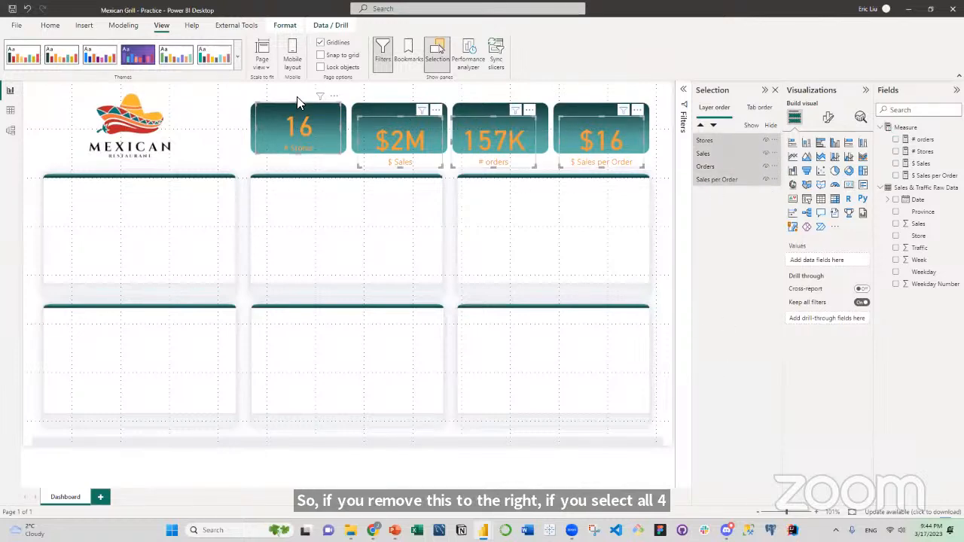
click(285, 26)
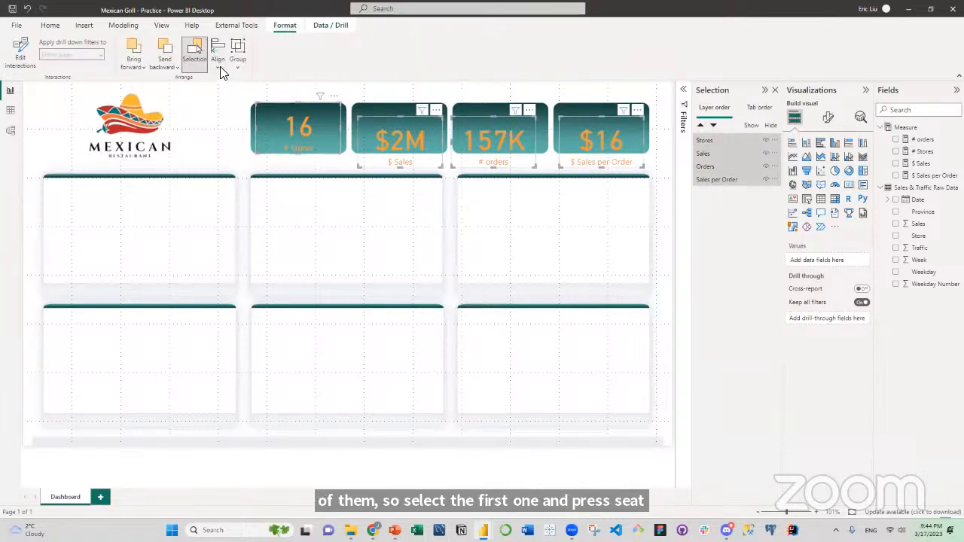
click(218, 64)
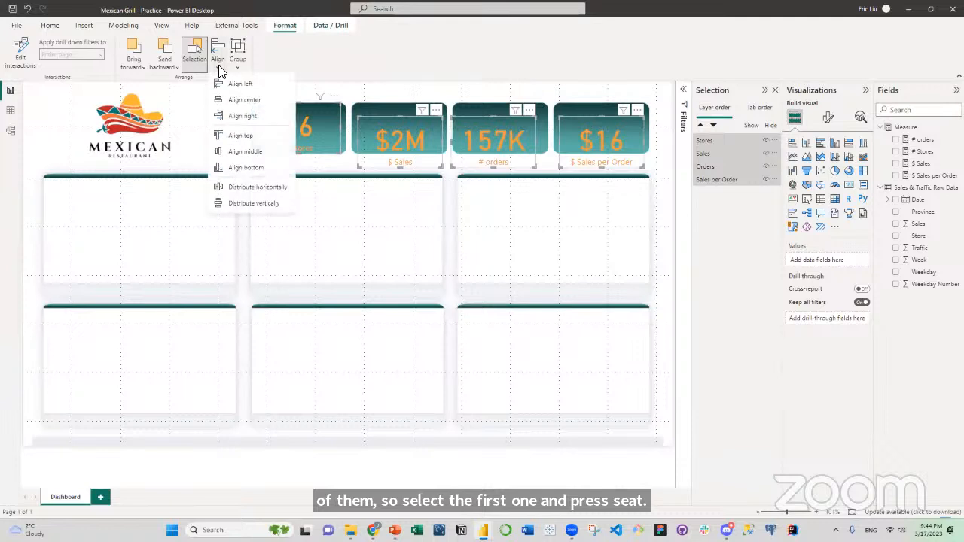
click(244, 139)
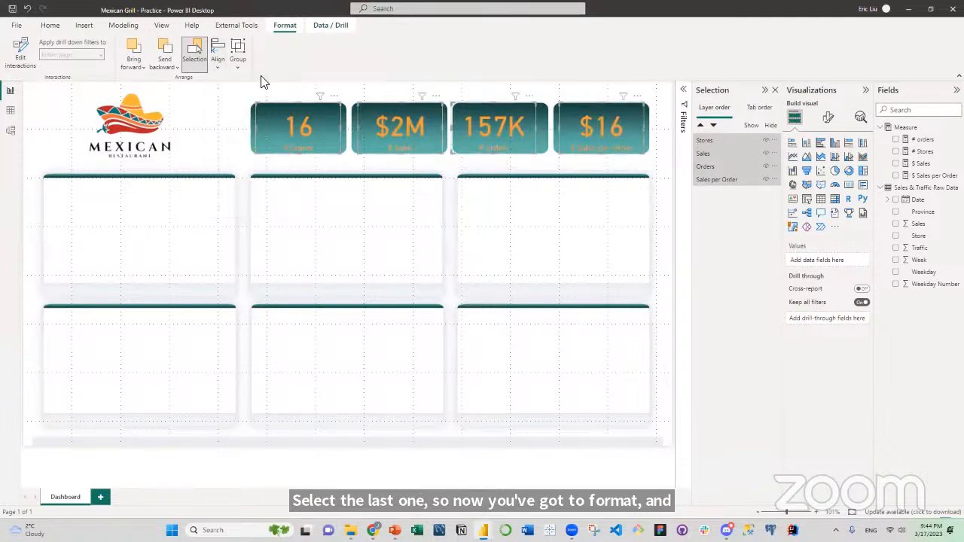
click(217, 64)
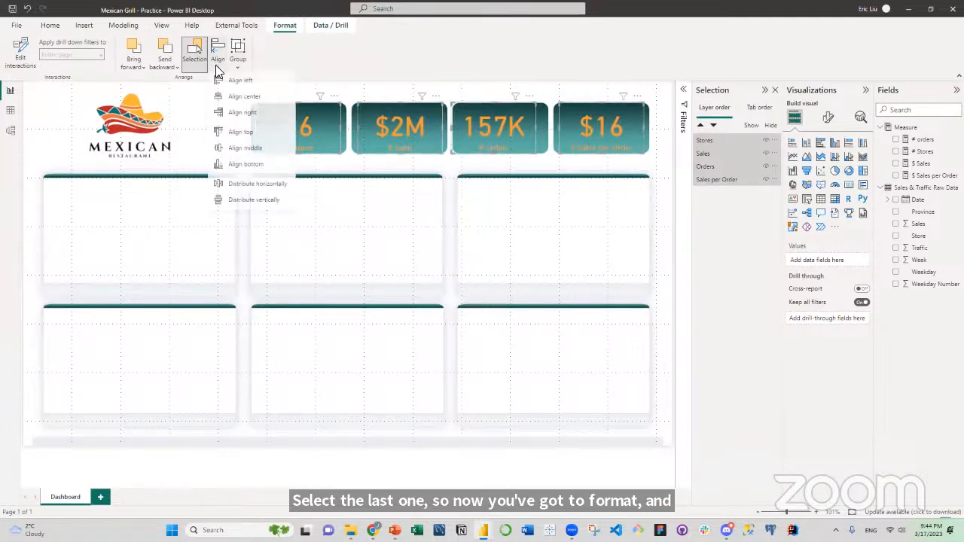
click(249, 188)
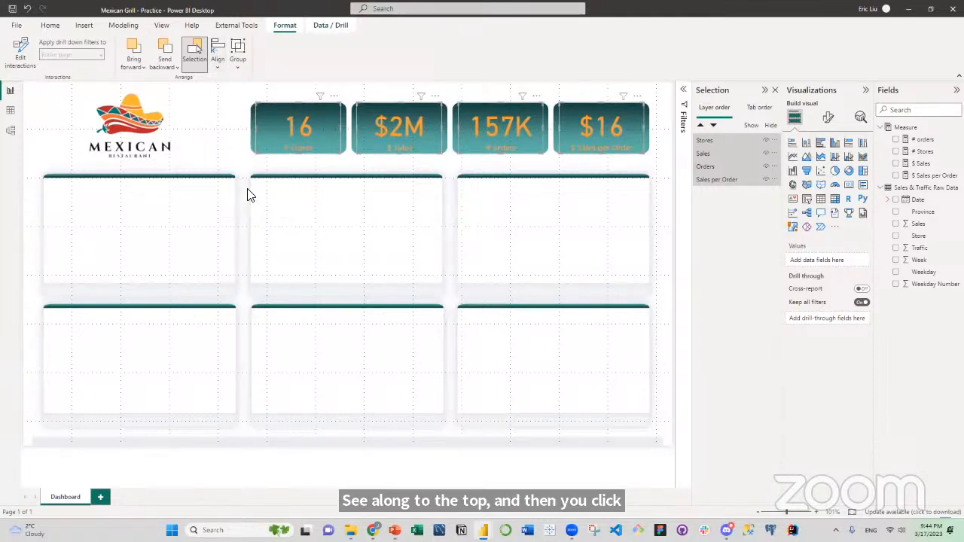
click(421, 165)
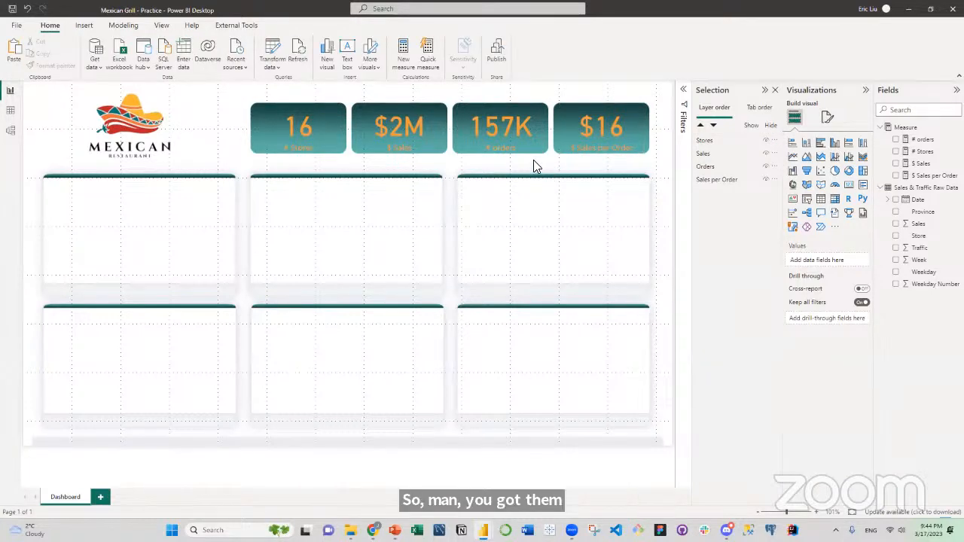
click(703, 142)
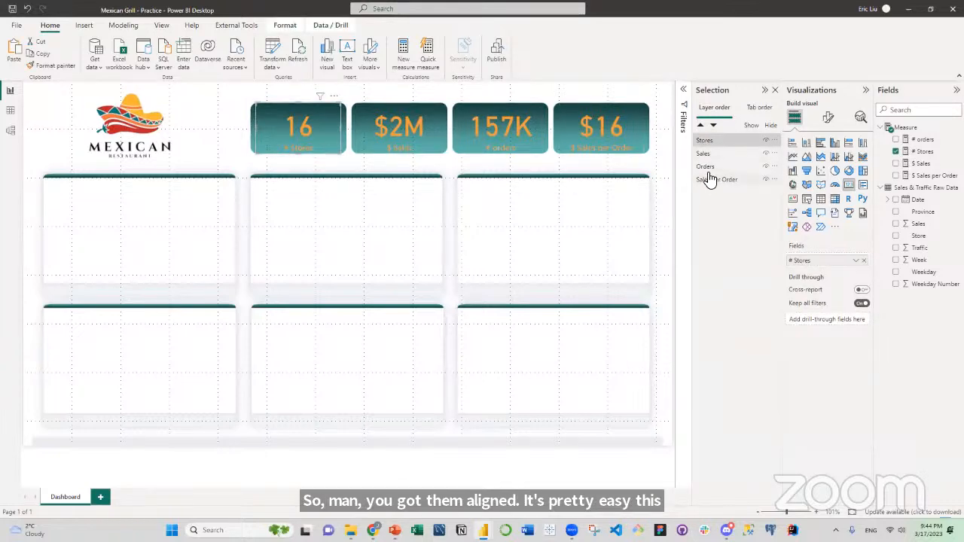
shift+click(711, 182)
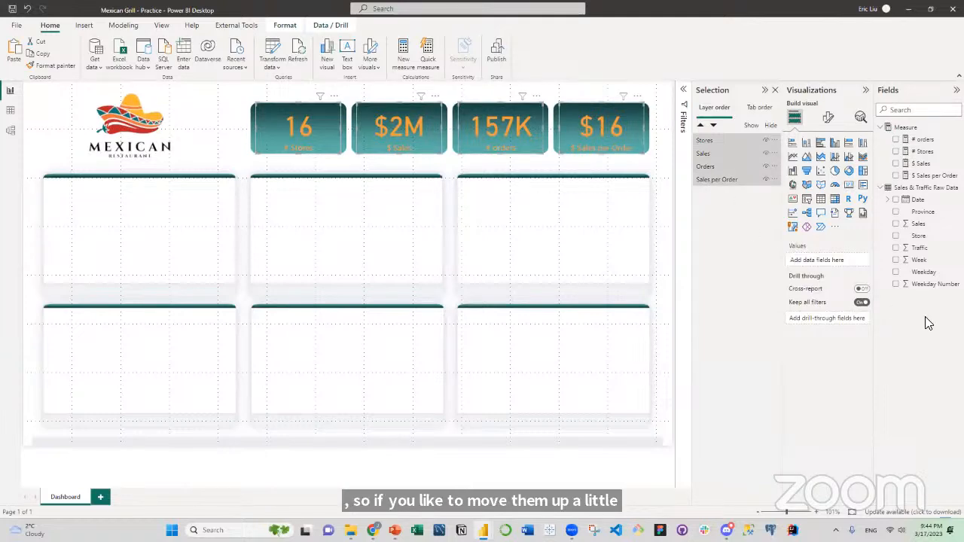
click(323, 116)
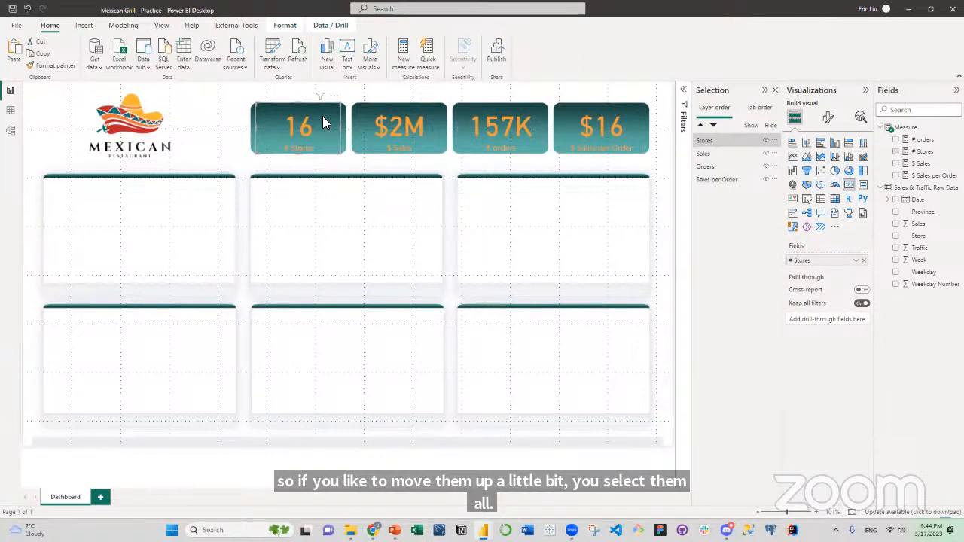
click(208, 129)
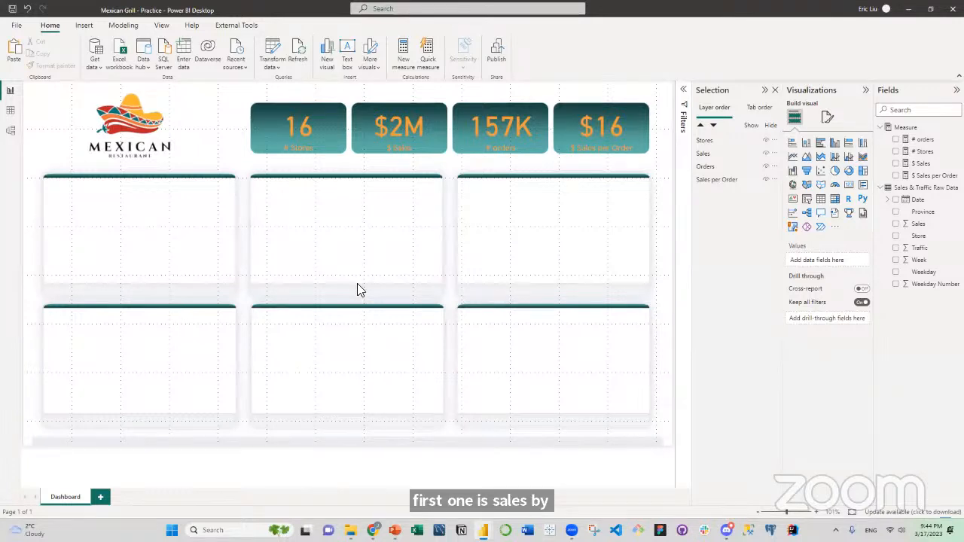
Add a stacked bar chart of $ Sales by Store, sized to fill the first white panel of the upper row.
click(793, 144)
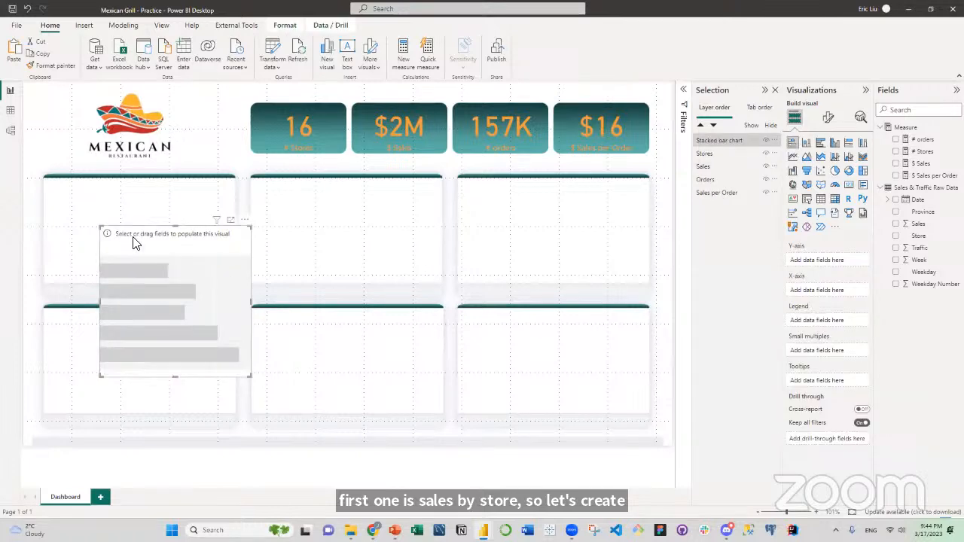
drag(133, 240, 129, 219)
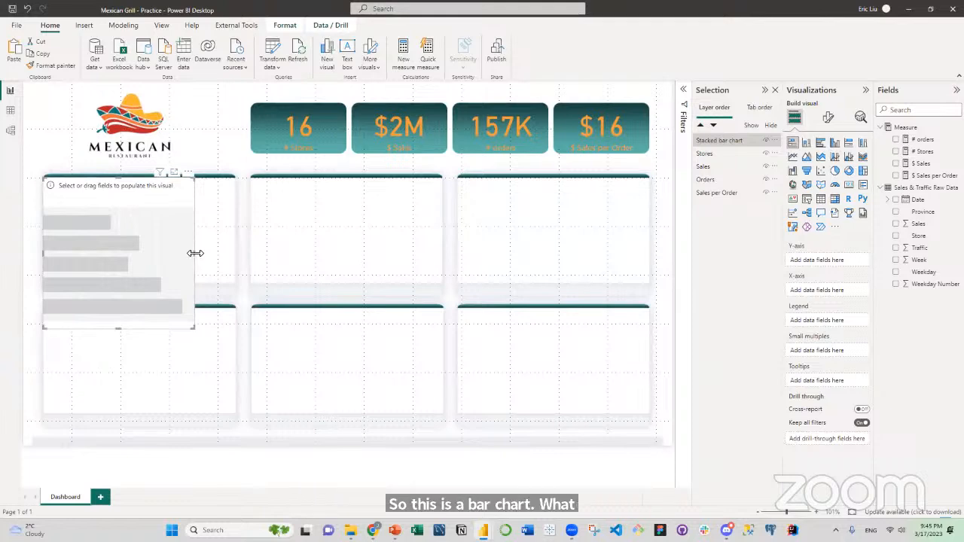
drag(196, 253, 234, 258)
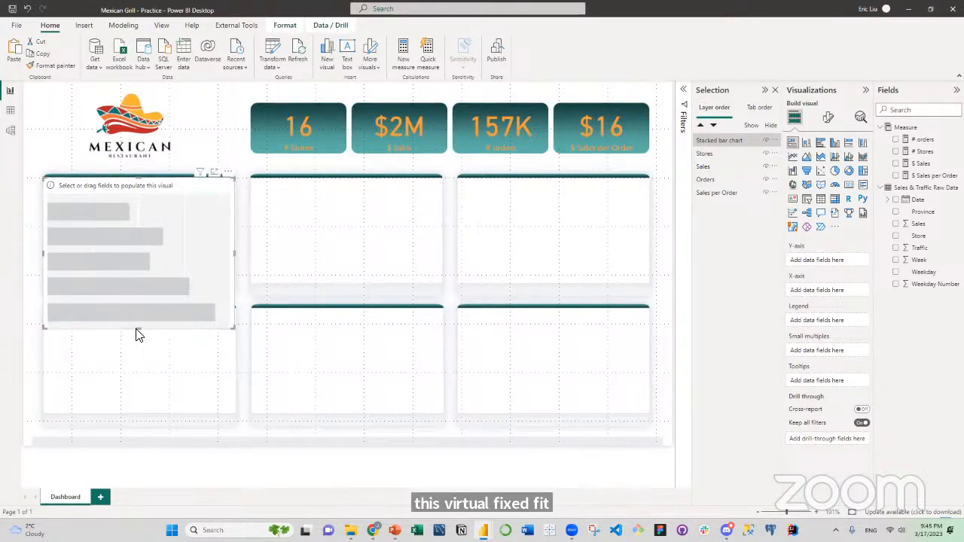
drag(137, 334, 137, 282)
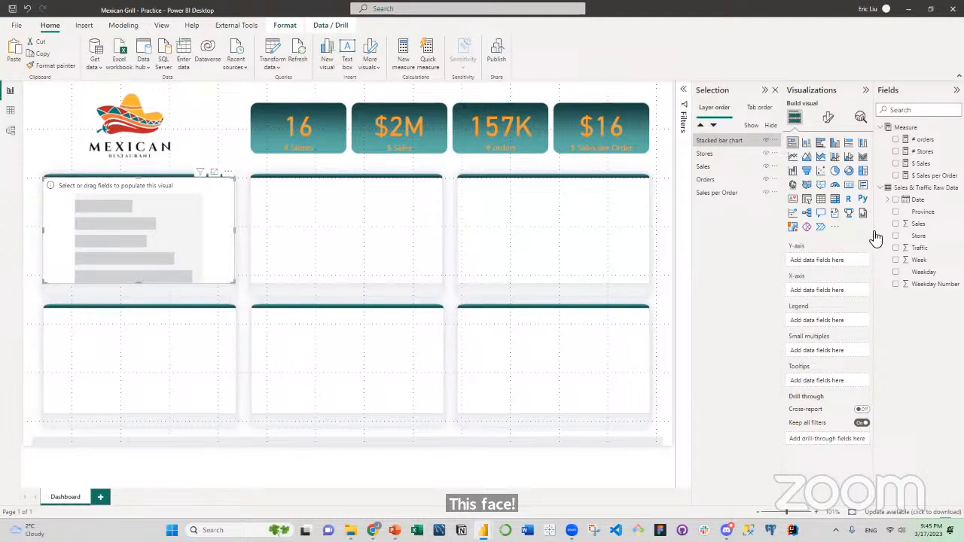
click(899, 165)
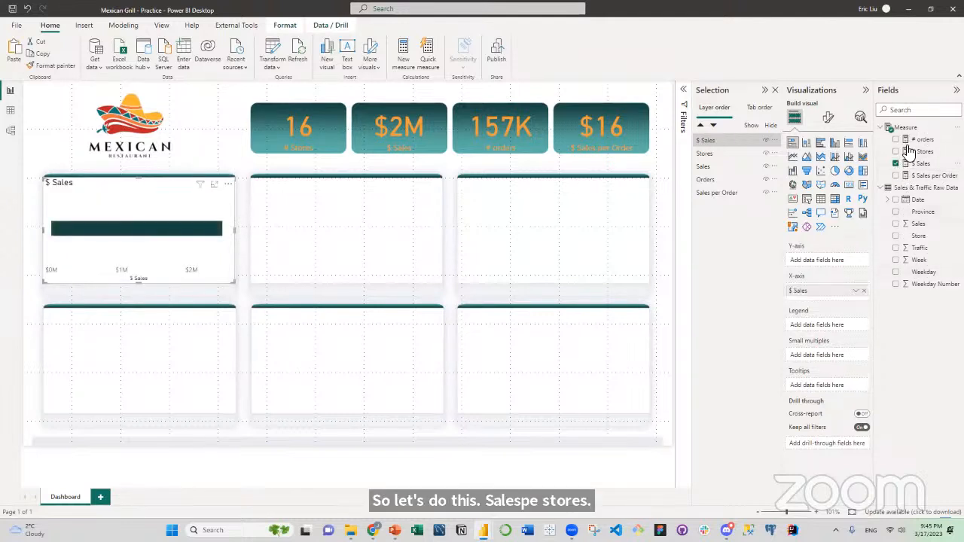
click(897, 237)
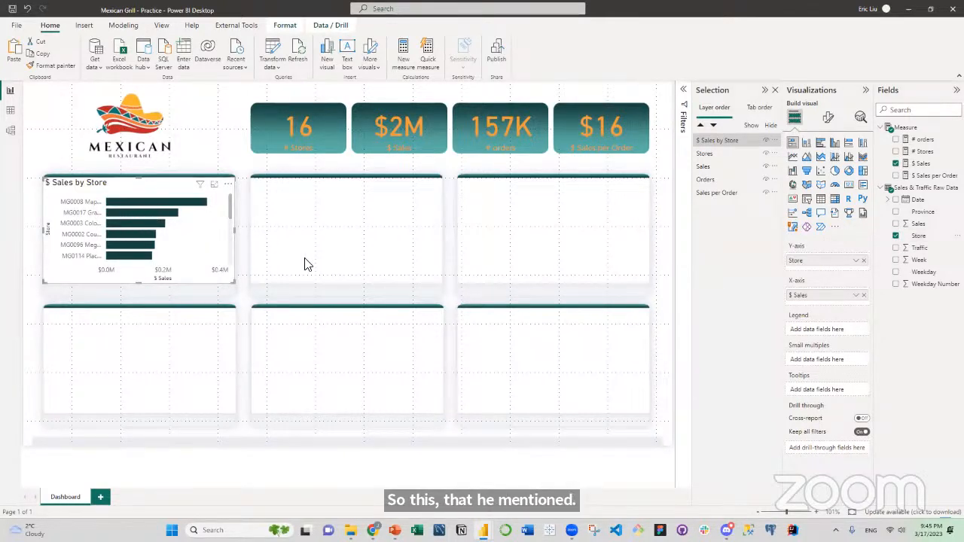
Set the default bar color of the $ Sales by Store chart to the recently used orange.
click(828, 117)
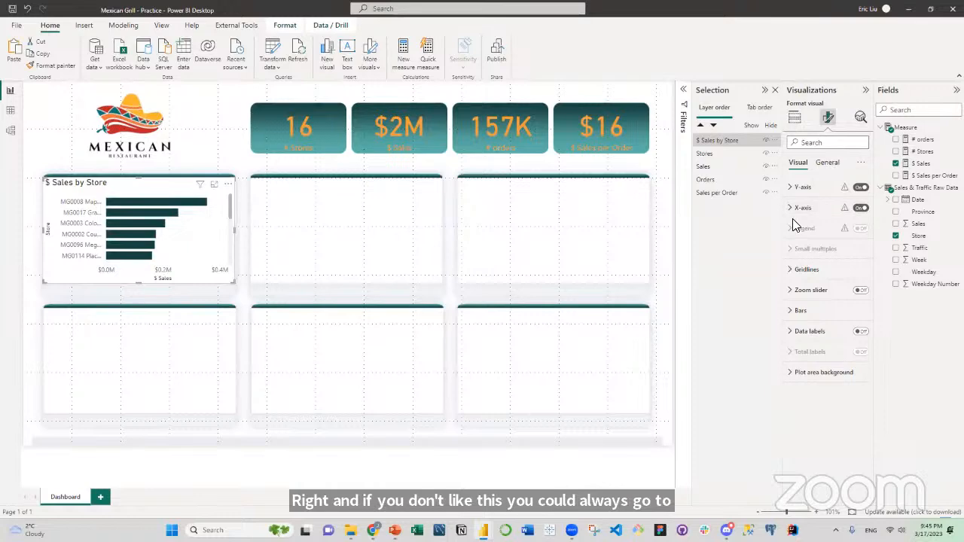
click(793, 312)
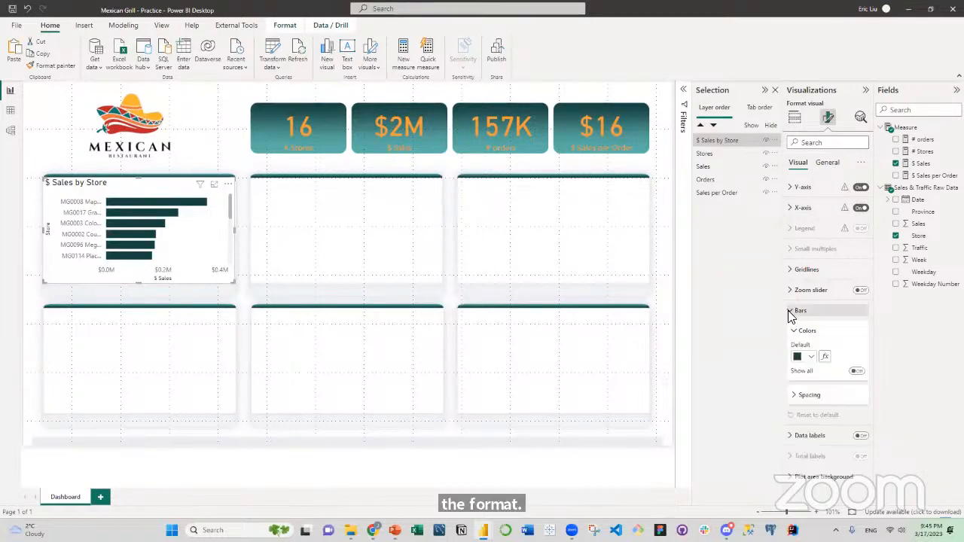
click(812, 357)
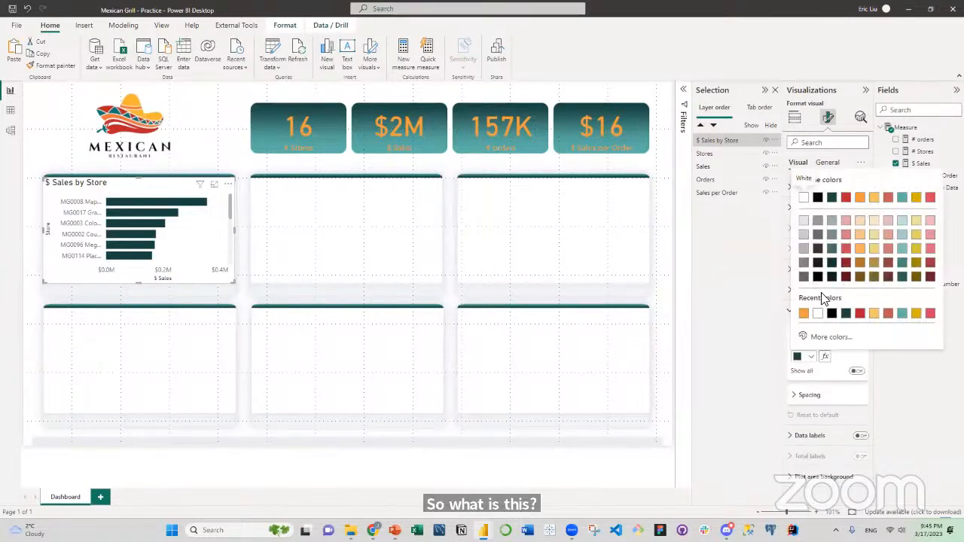
click(803, 316)
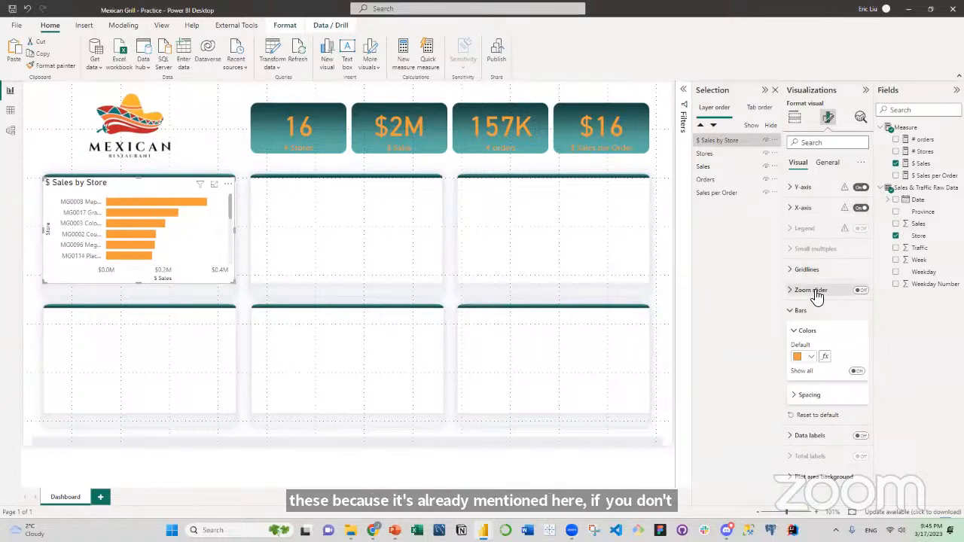
Turn off the Y-axis title and the X-axis title of the $ Sales by Store chart.
click(794, 188)
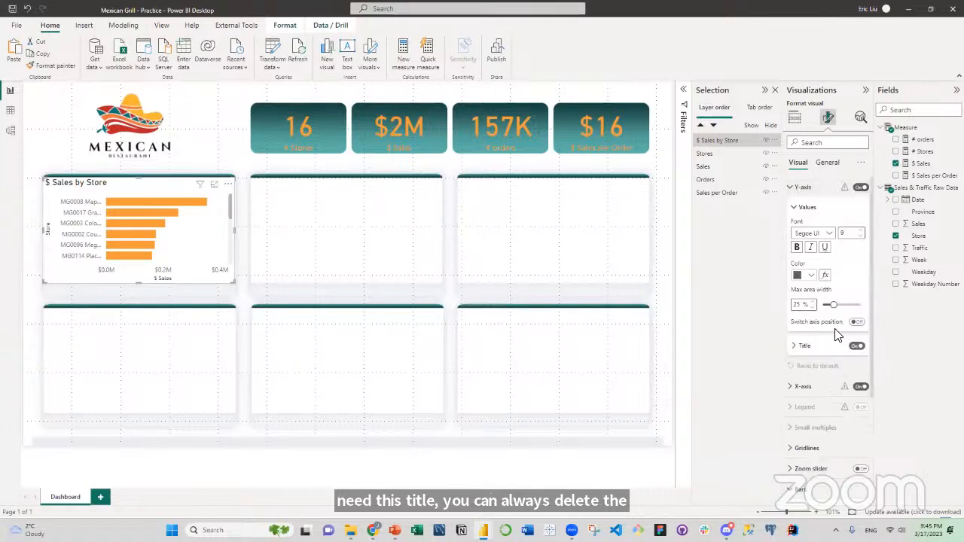
click(858, 346)
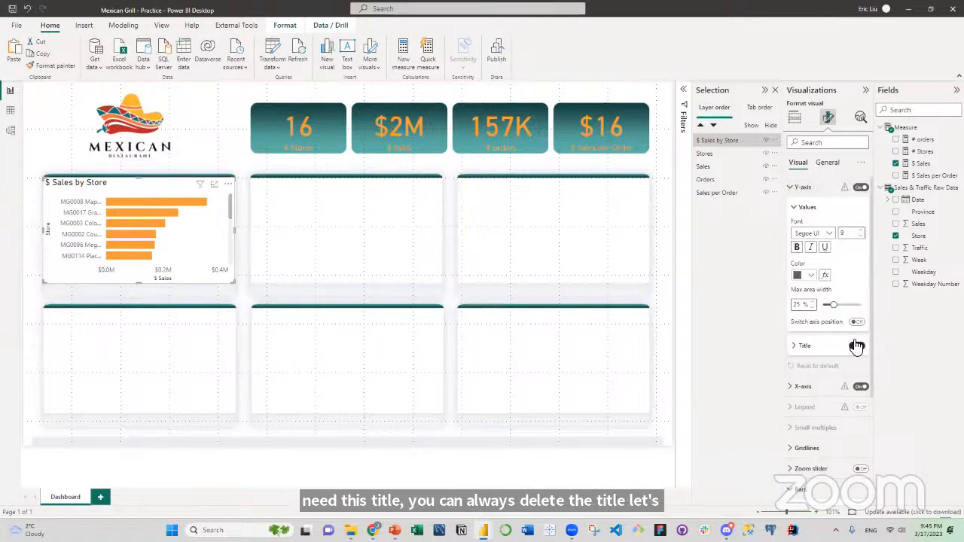
click(794, 188)
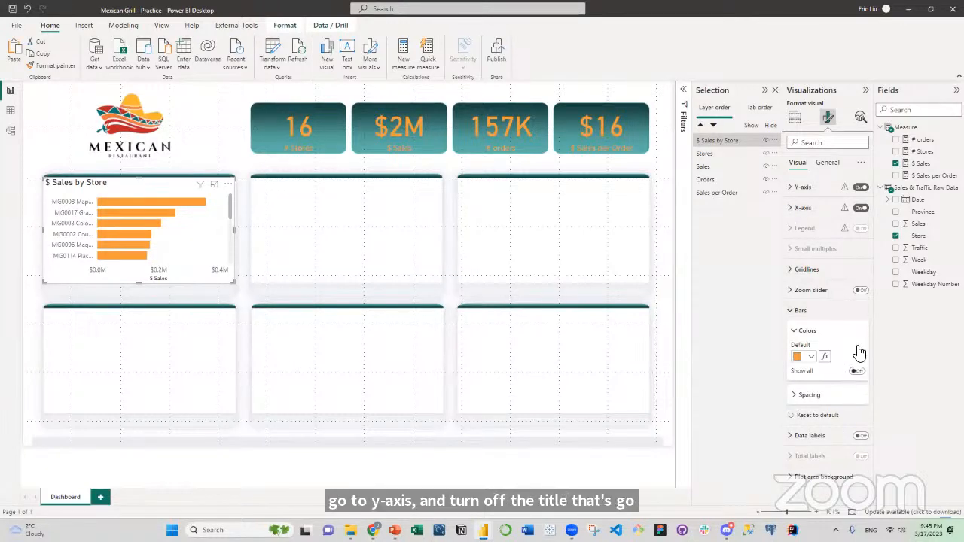
click(791, 213)
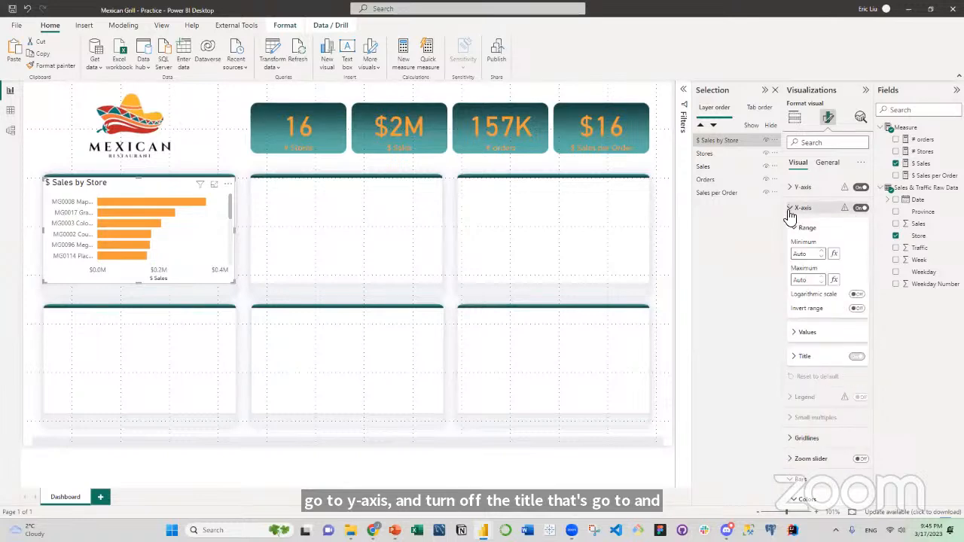
click(856, 357)
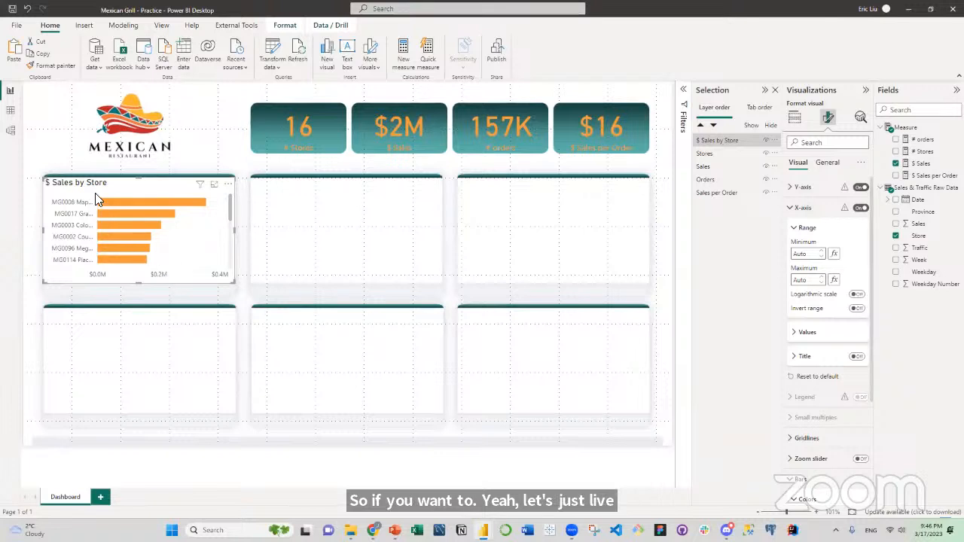
mouse_move(152, 213)
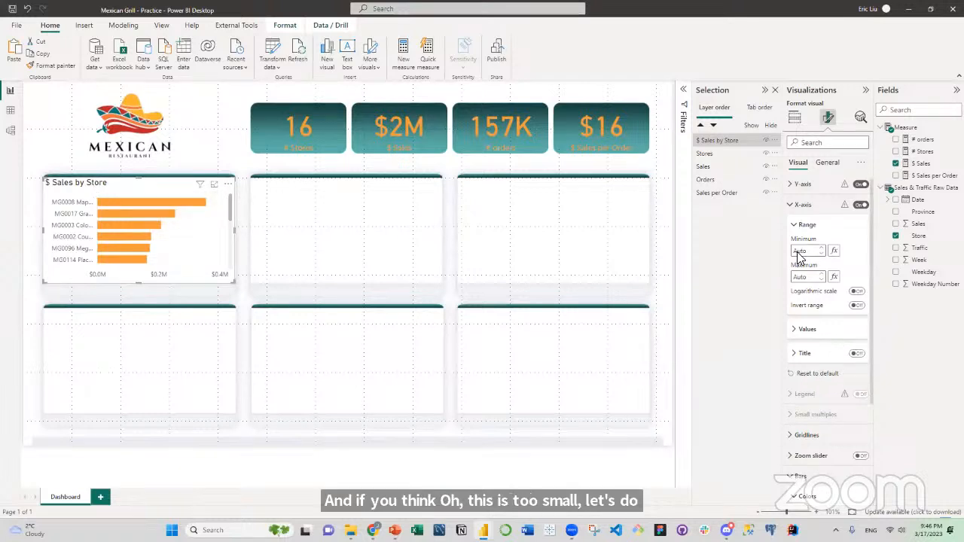
scroll(793, 238, down, 1)
scroll(799, 248, up, 1)
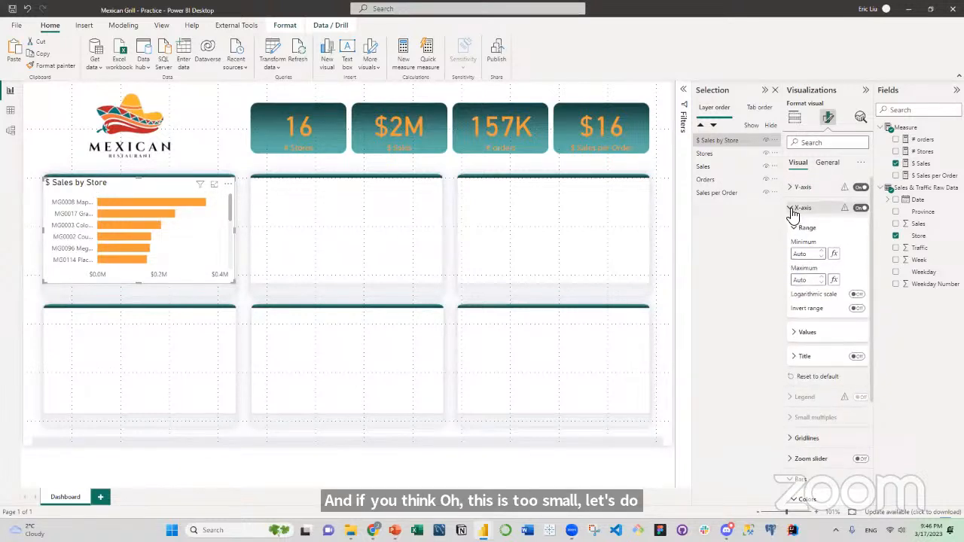
click(793, 209)
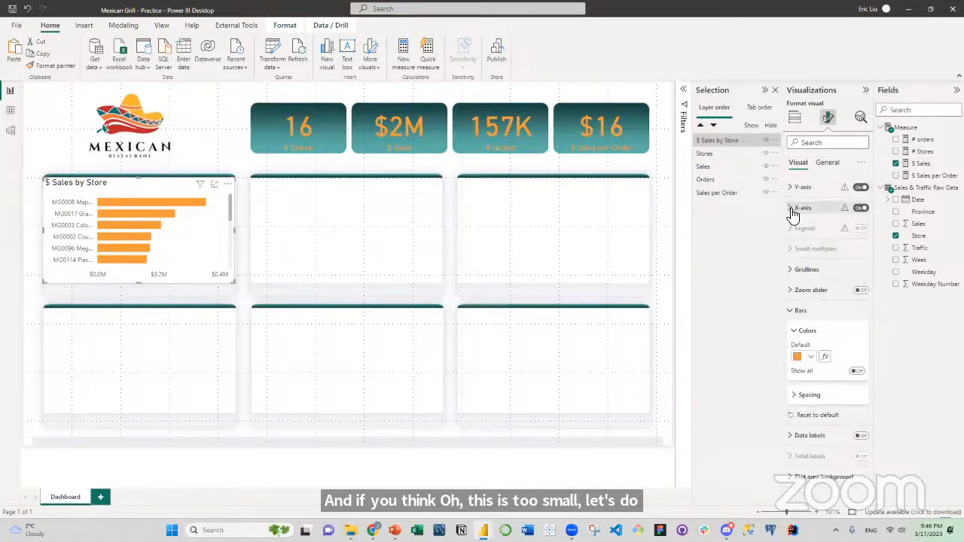
Center the title of the $ Sales by Store chart horizontally.
click(793, 313)
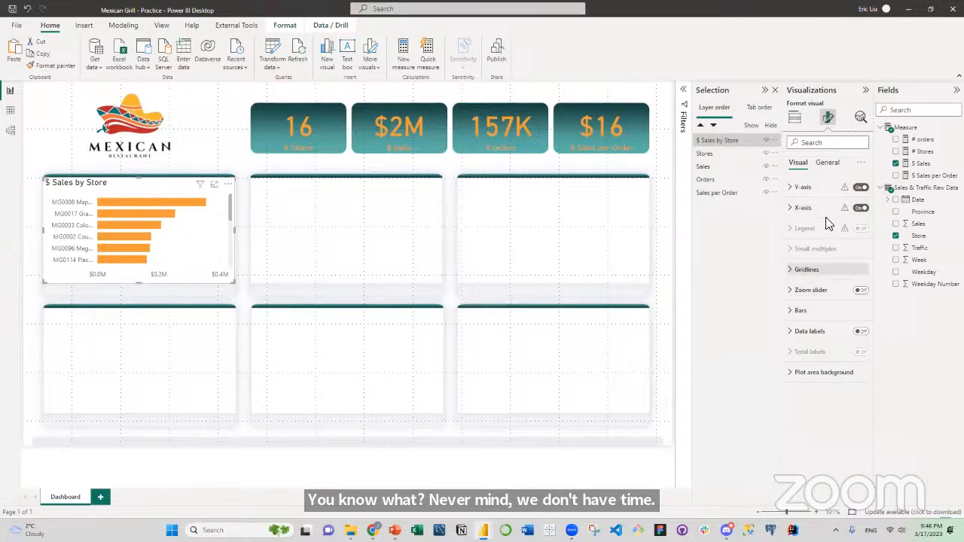
click(828, 163)
click(798, 208)
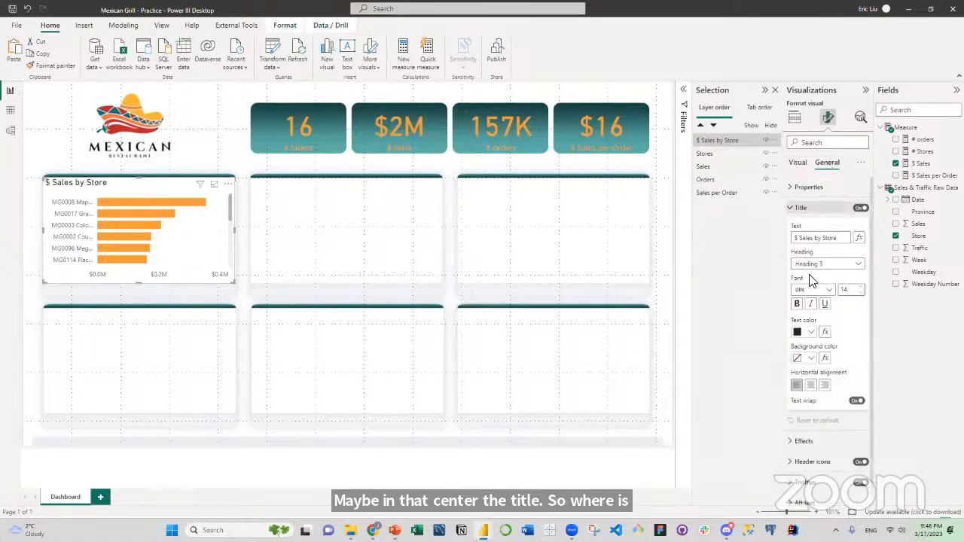
click(811, 385)
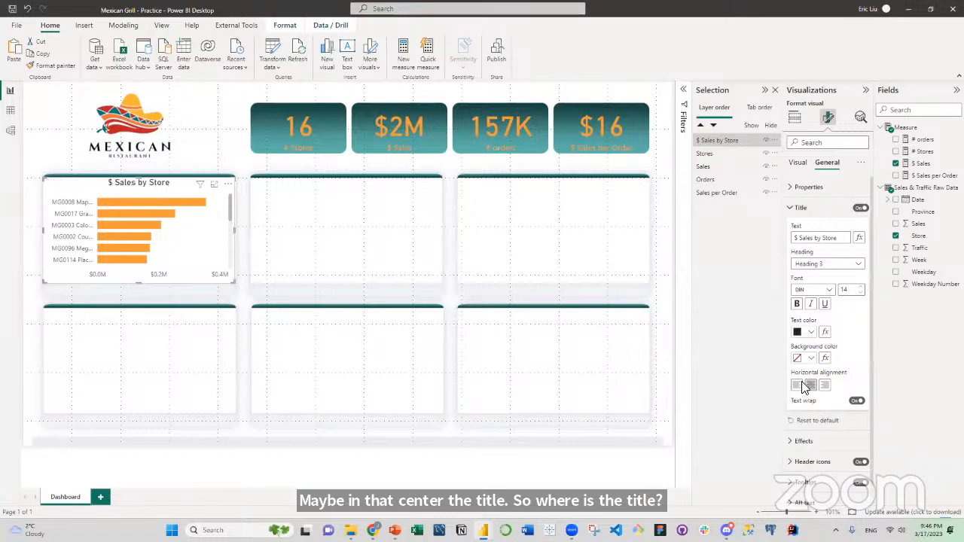
click(202, 164)
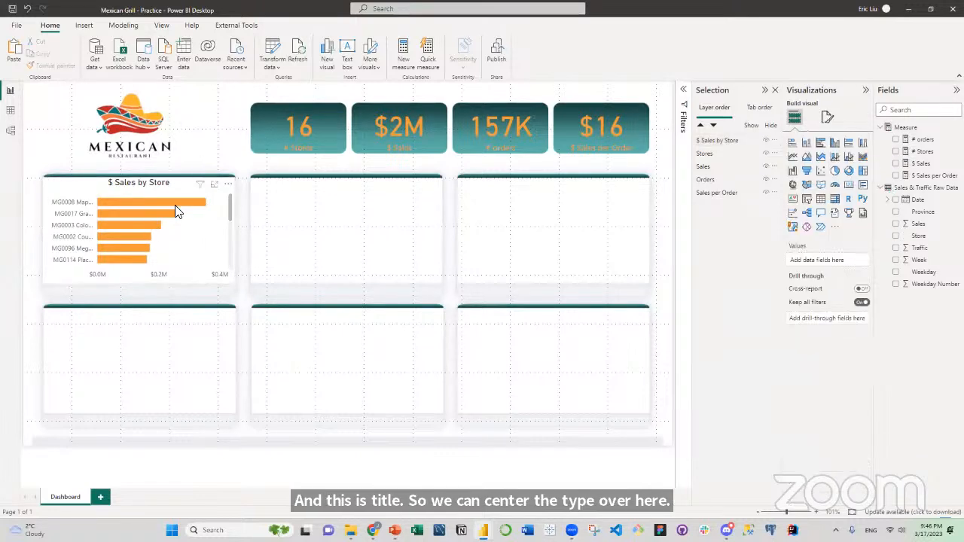
click(190, 230)
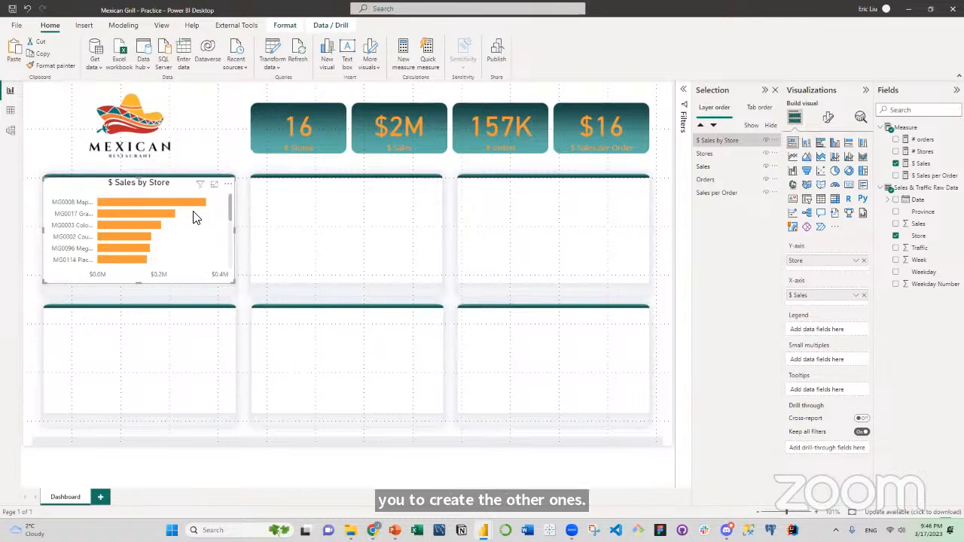
Group the Stores, Sales, Orders and Sales per Order cards and name the group Cards.
click(712, 154)
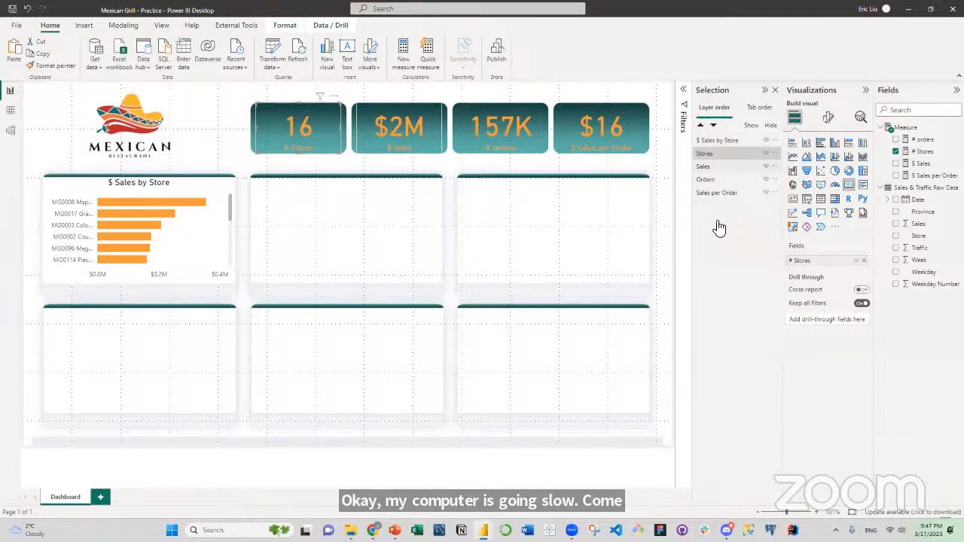
click(385, 212)
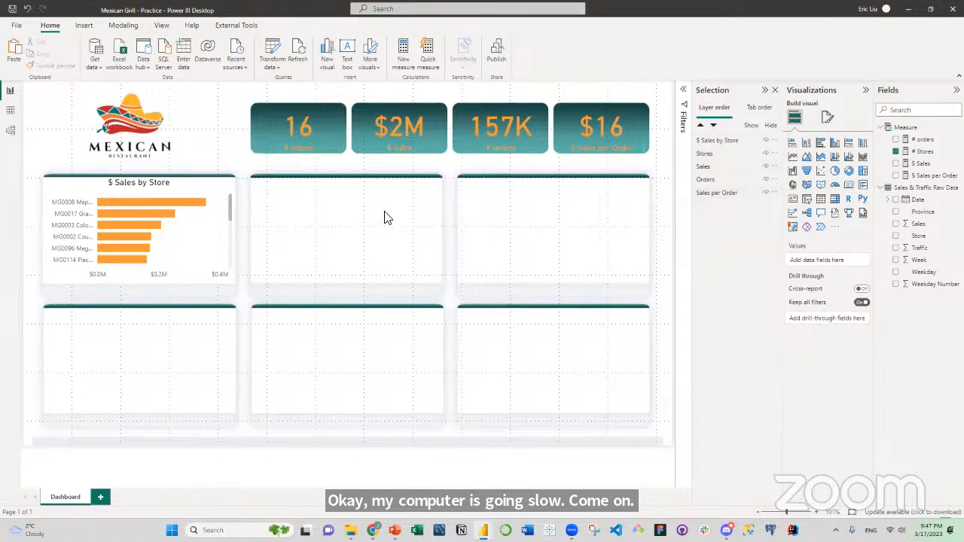
click(713, 155)
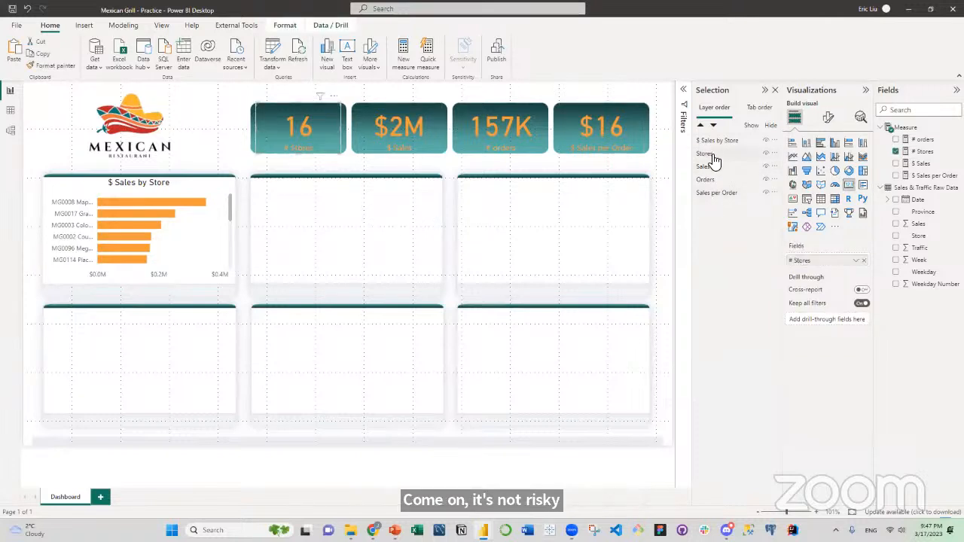
ctrl+click(712, 166)
ctrl+click(714, 179)
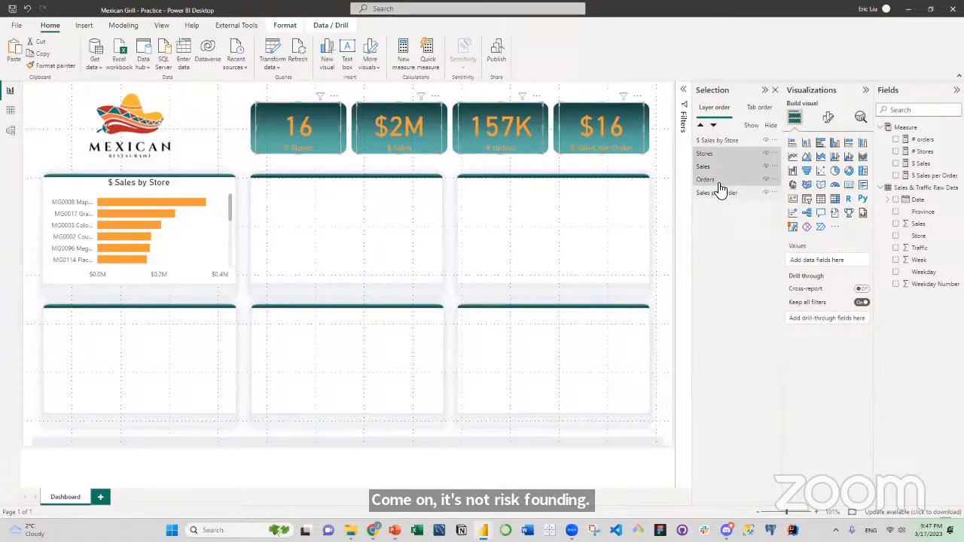
ctrl+click(718, 193)
right_click(719, 181)
mouse_move(741, 185)
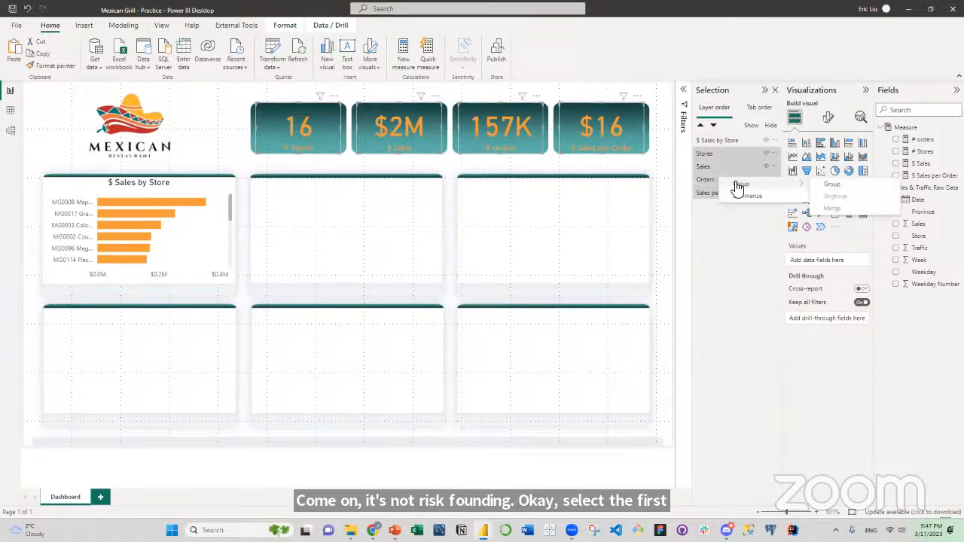
click(829, 185)
double_click(712, 140)
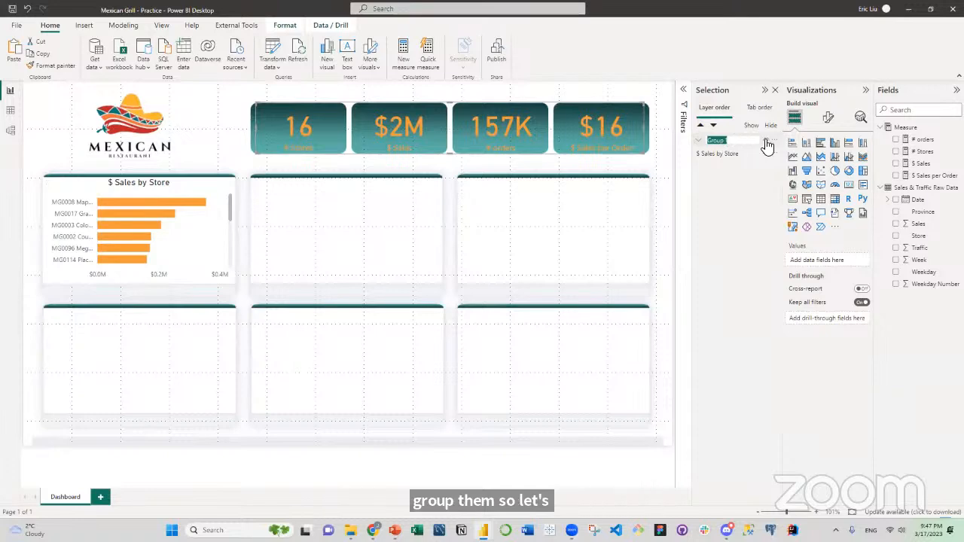
text(Cards)
key(Return)
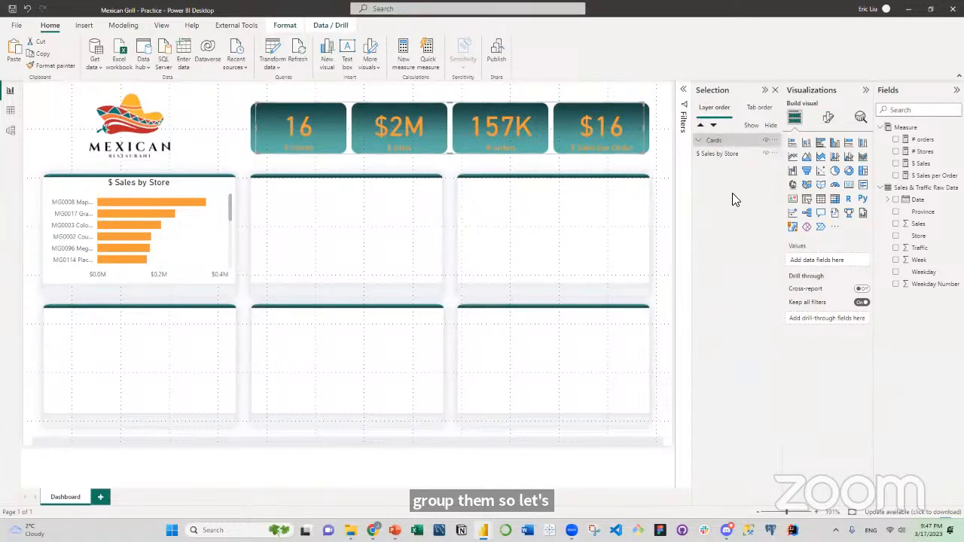
Duplicate the $ Sales by Store chart, rename the copy # Orders by Store and place it last in the layer order.
click(725, 156)
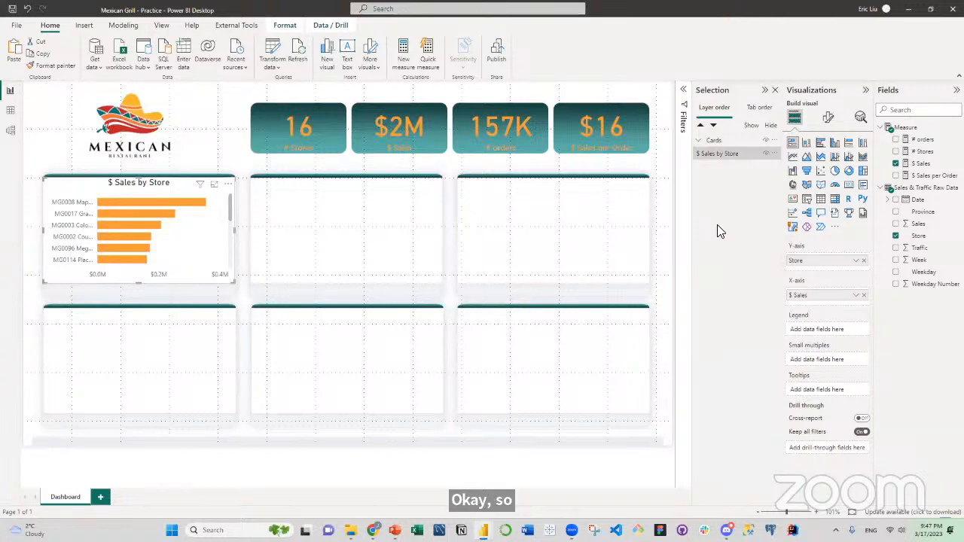
key(ctrl+v)
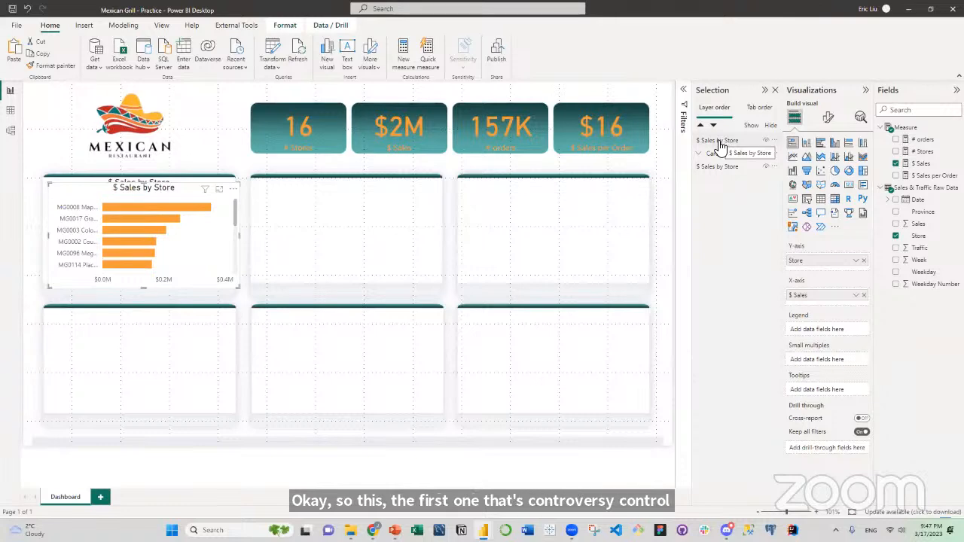
key(Escape)
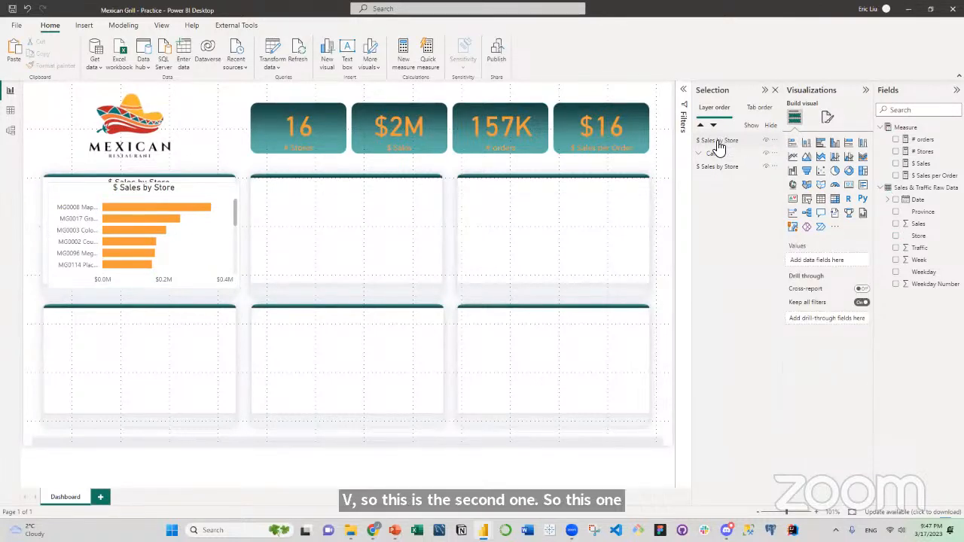
click(720, 142)
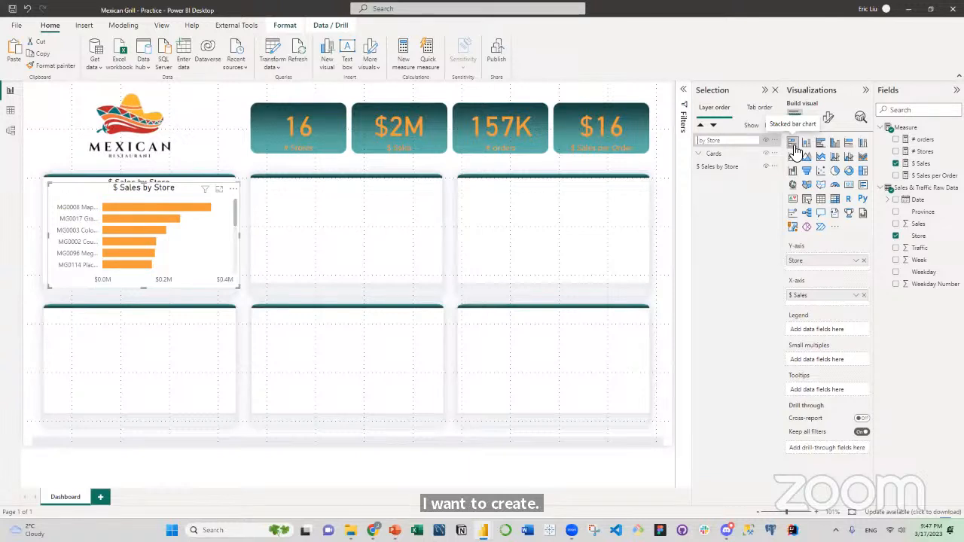
text(ders)
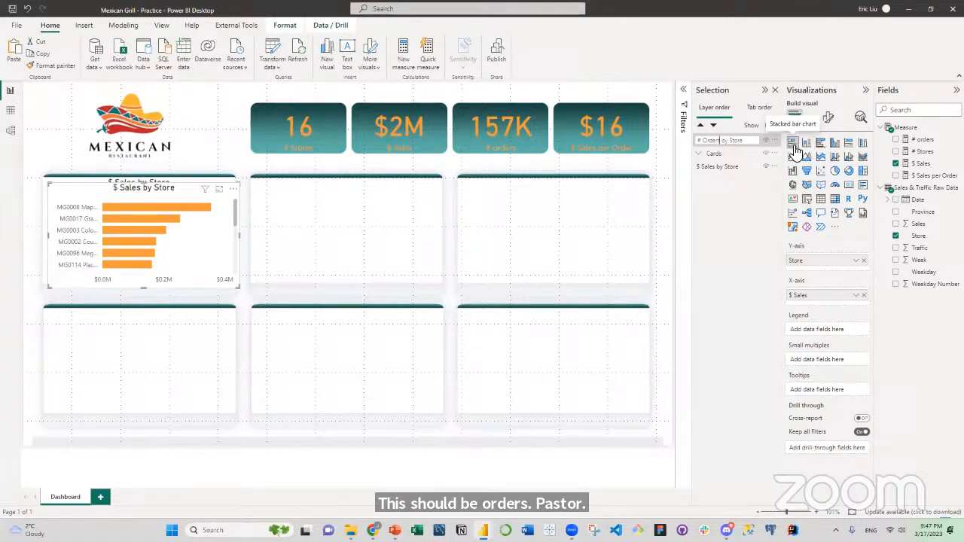
click(713, 183)
drag(711, 145, 722, 167)
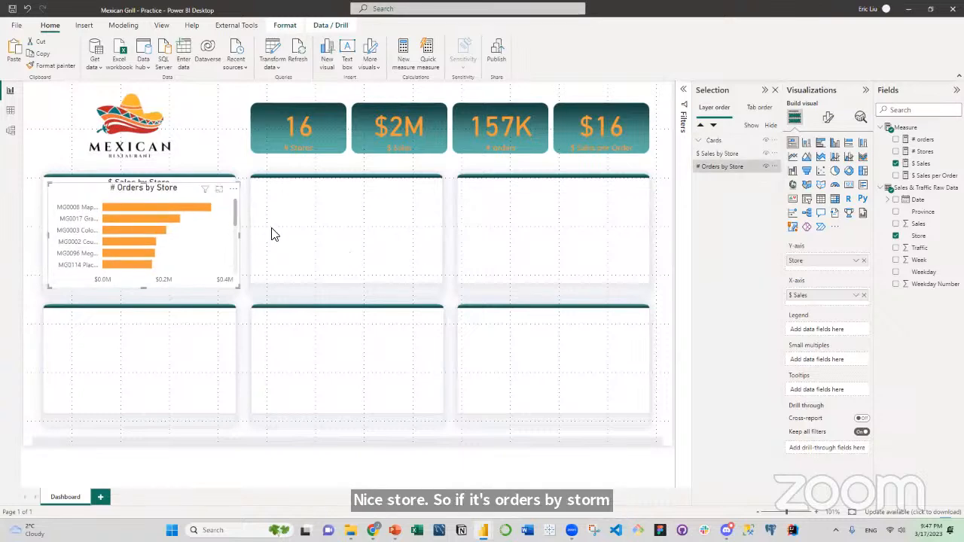
Move the # Orders by Store chart onto the first panel of the lower row and replace its $ Sales measure with # orders.
drag(170, 269, 173, 315)
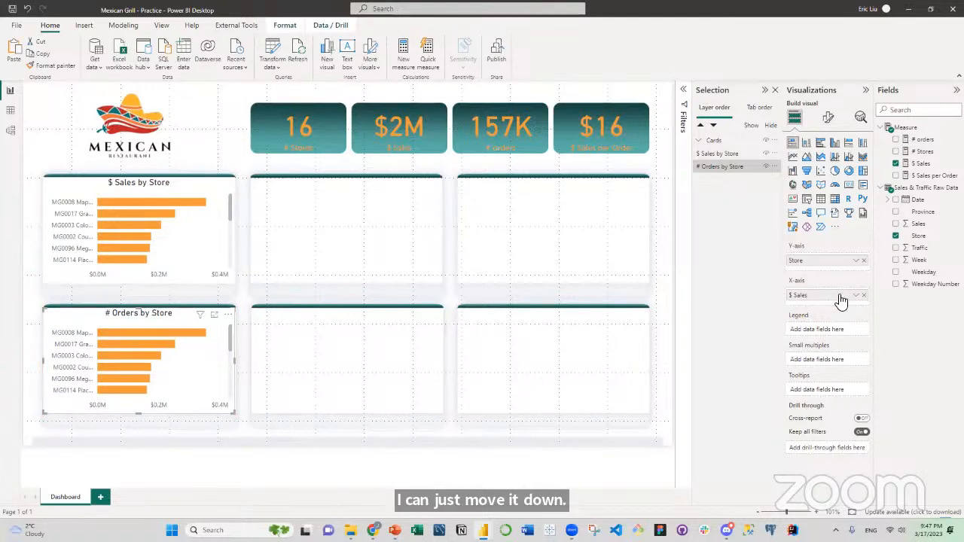
click(896, 163)
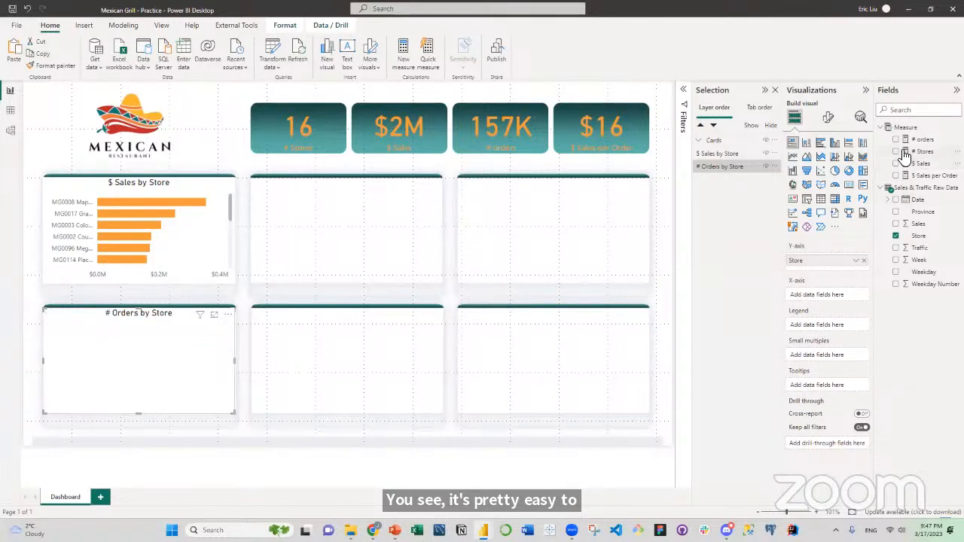
click(897, 141)
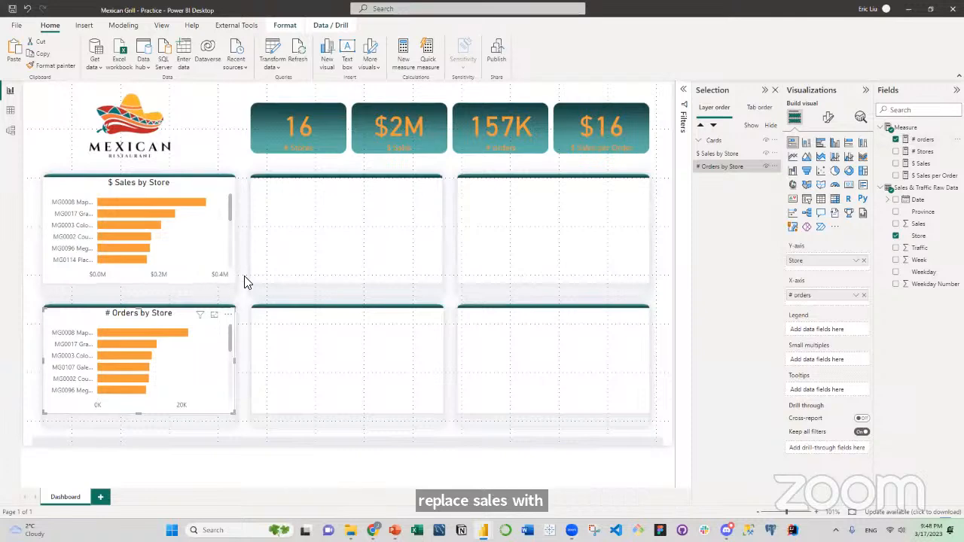
Duplicate the $ Sales by Store chart and place the copy on the second panel of the upper row.
click(292, 228)
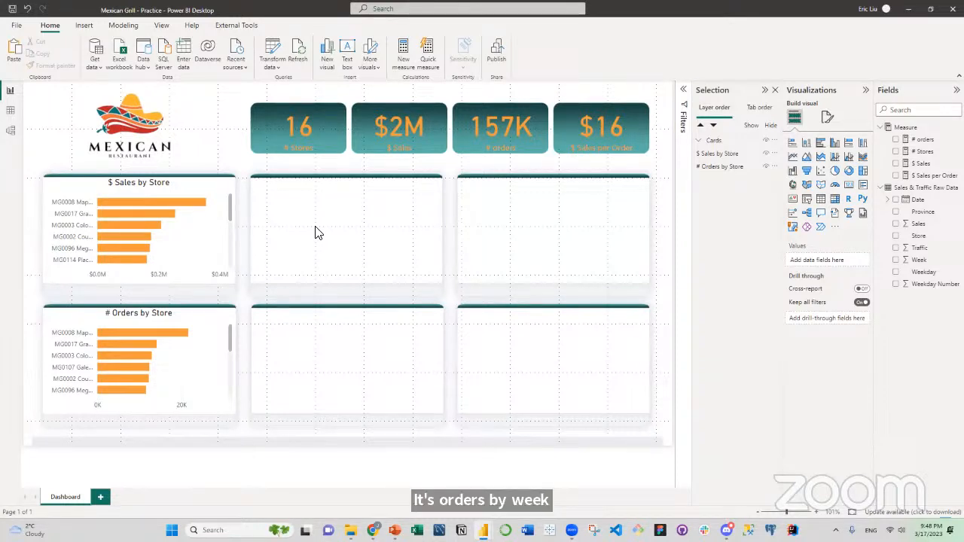
click(219, 236)
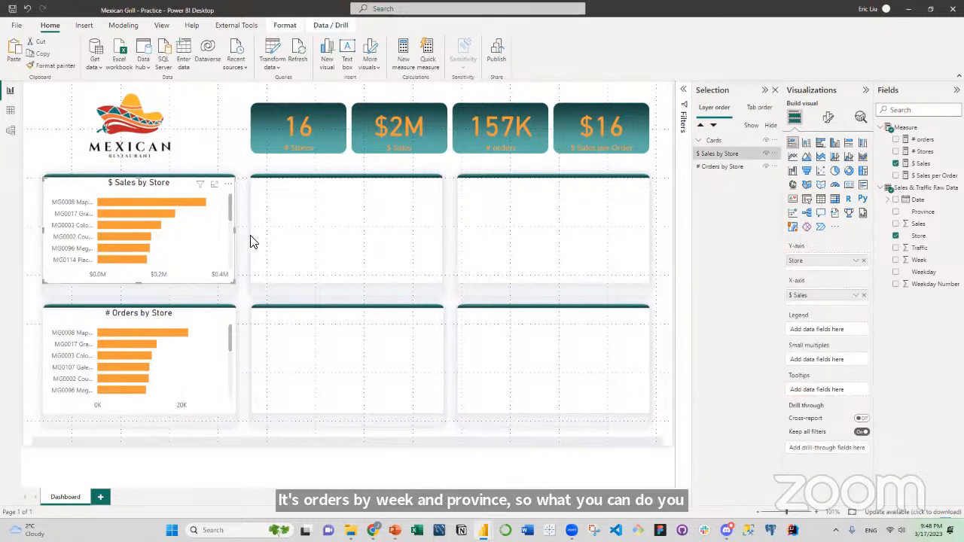
key(ctrl+c)
key(ctrl+v)
drag(315, 243, 410, 235)
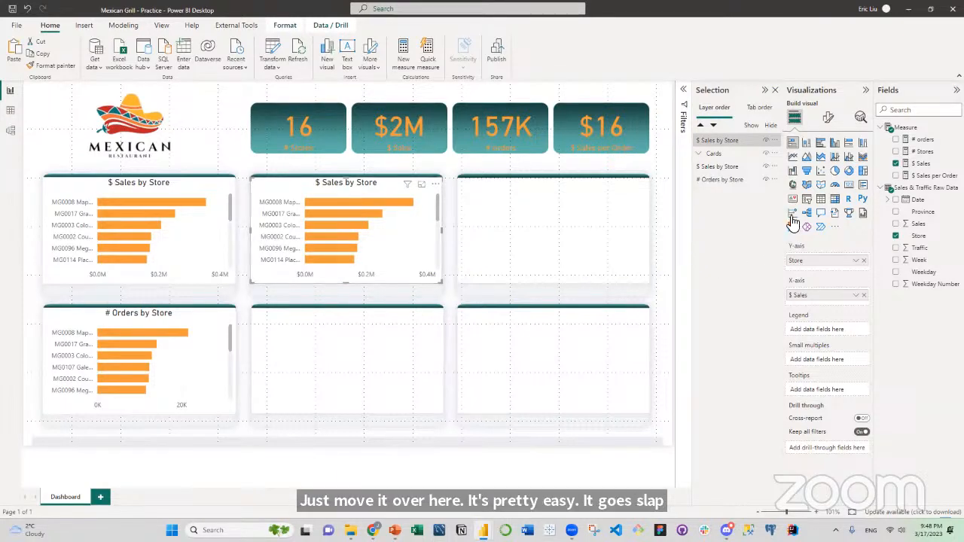
Convert the copied chart on the second upper panel to a line chart and replace its $ Sales measure with # orders.
click(795, 159)
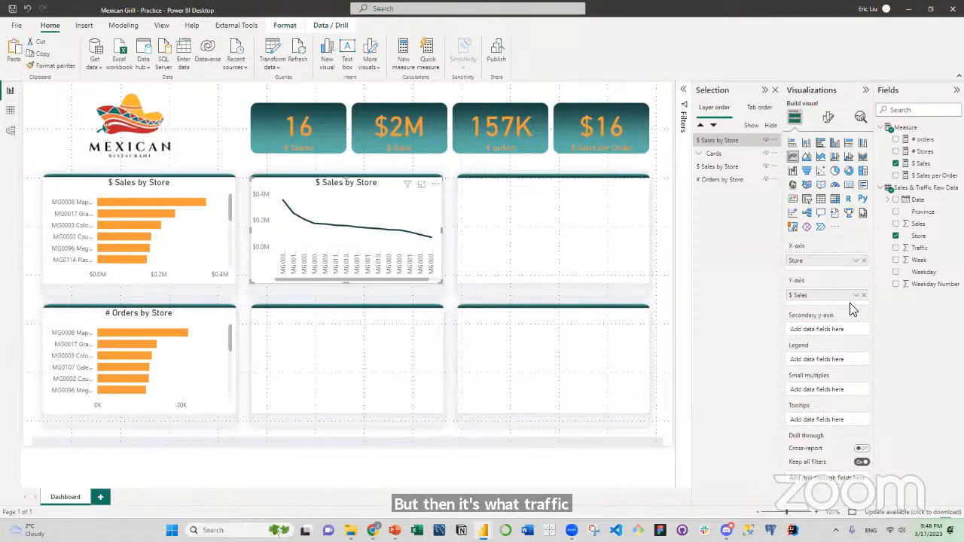
click(897, 164)
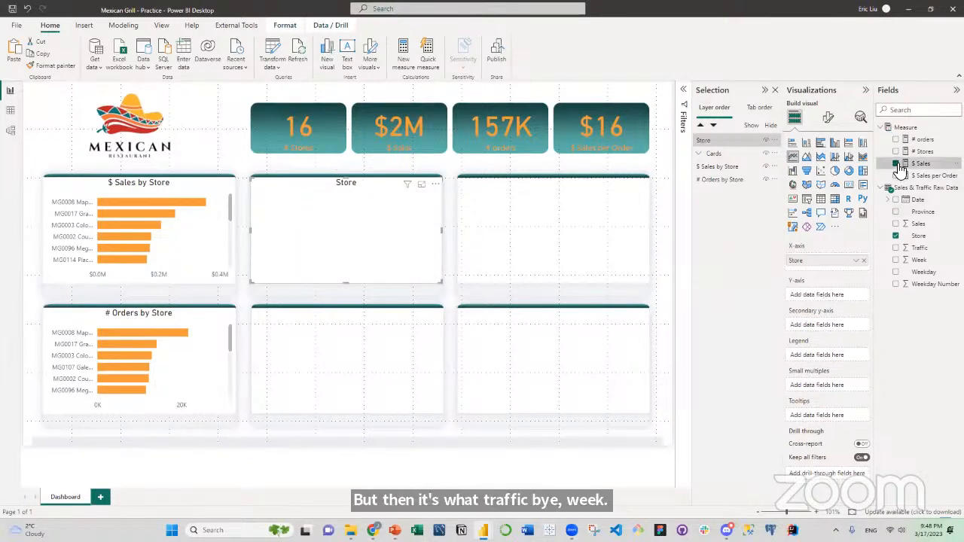
click(897, 140)
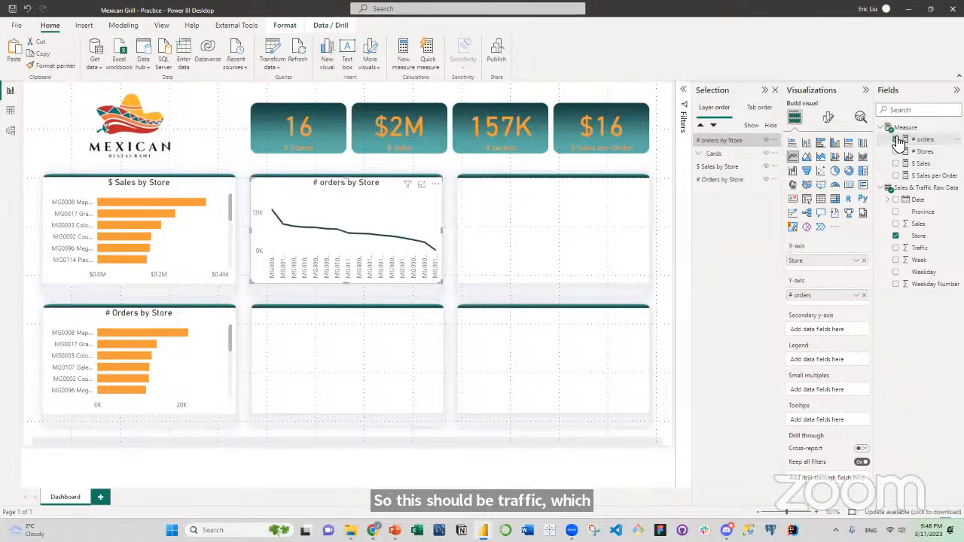
Replace Store with Week on the # orders line chart's X-axis and add Province as its legend.
click(896, 236)
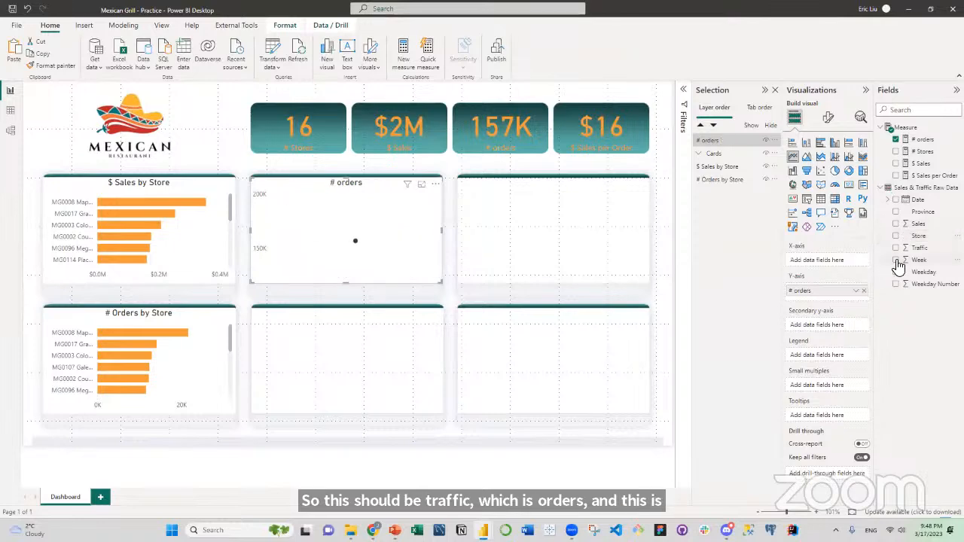
click(896, 260)
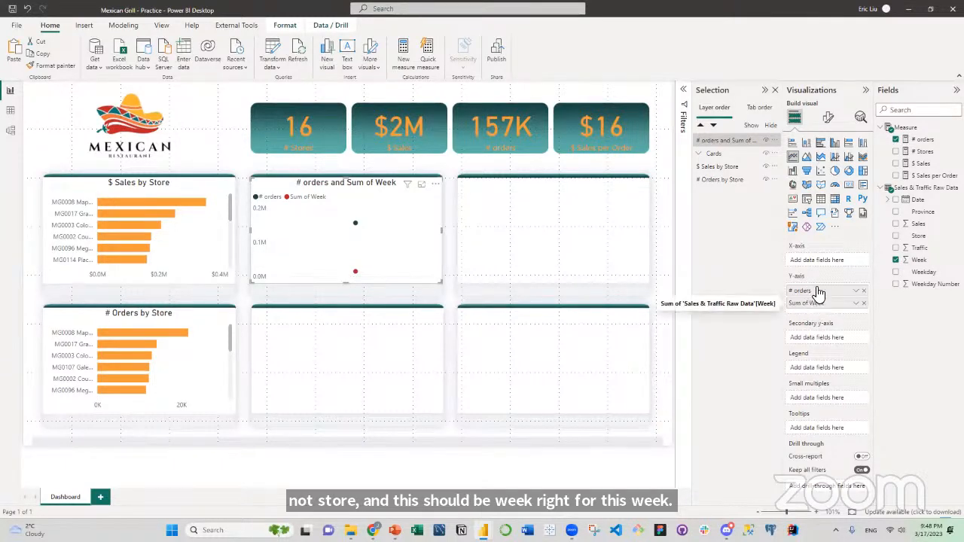
drag(813, 302, 814, 262)
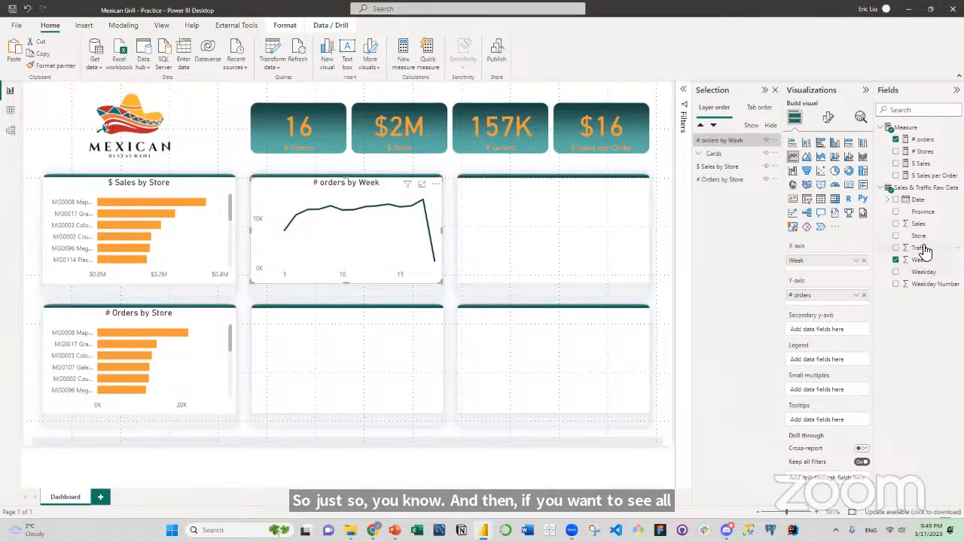
drag(925, 214, 831, 359)
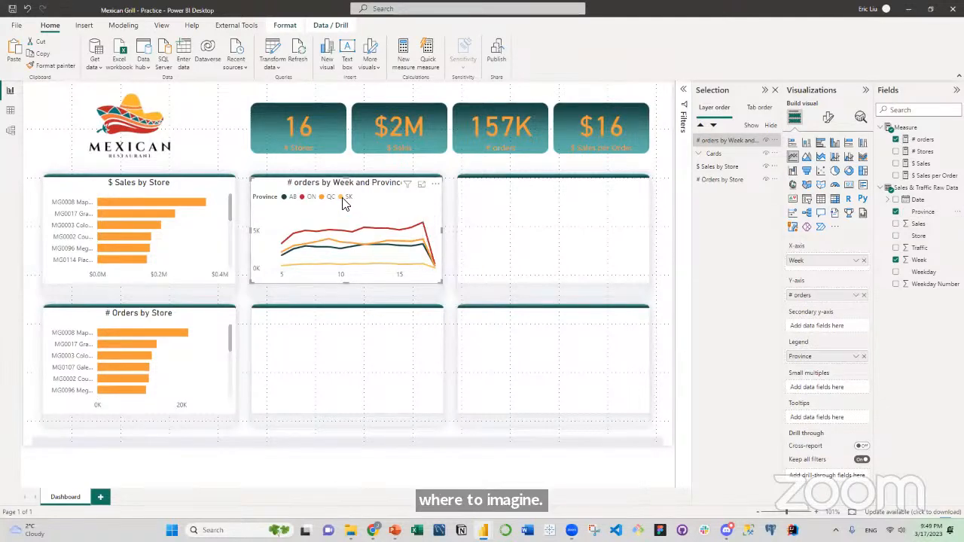
mouse_move(426, 265)
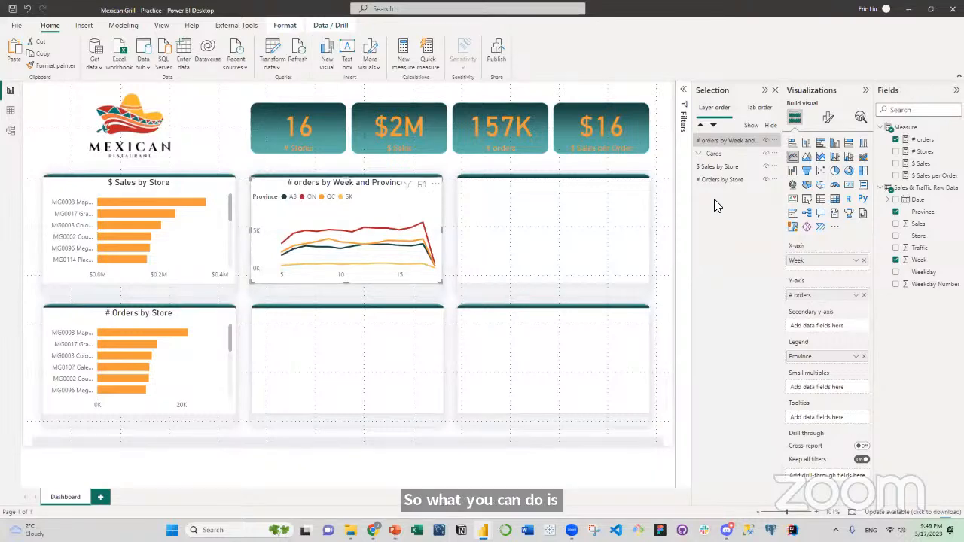
Duplicate the weekly line chart onto the second lower panel and replace # orders with $ Sales in the upper one.
key(ctrl+v)
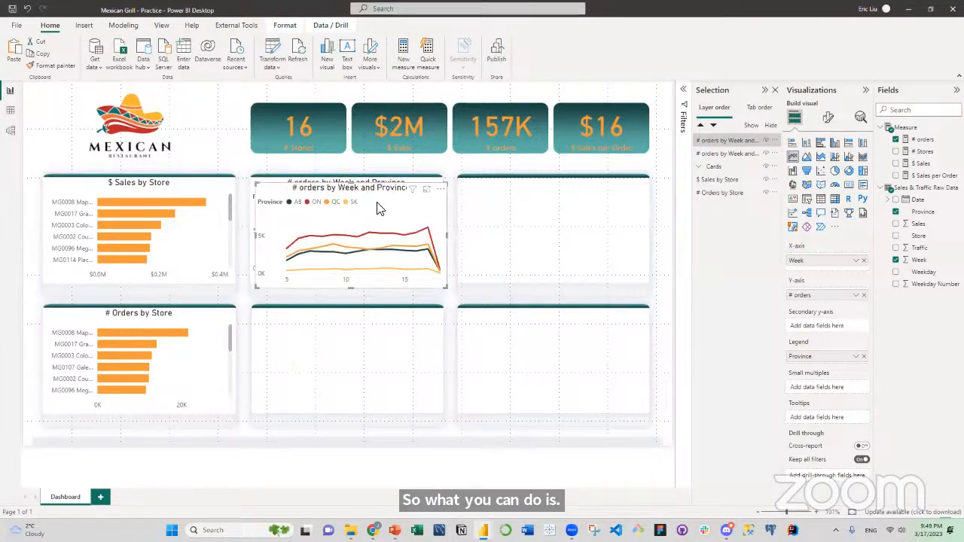
drag(379, 209, 374, 327)
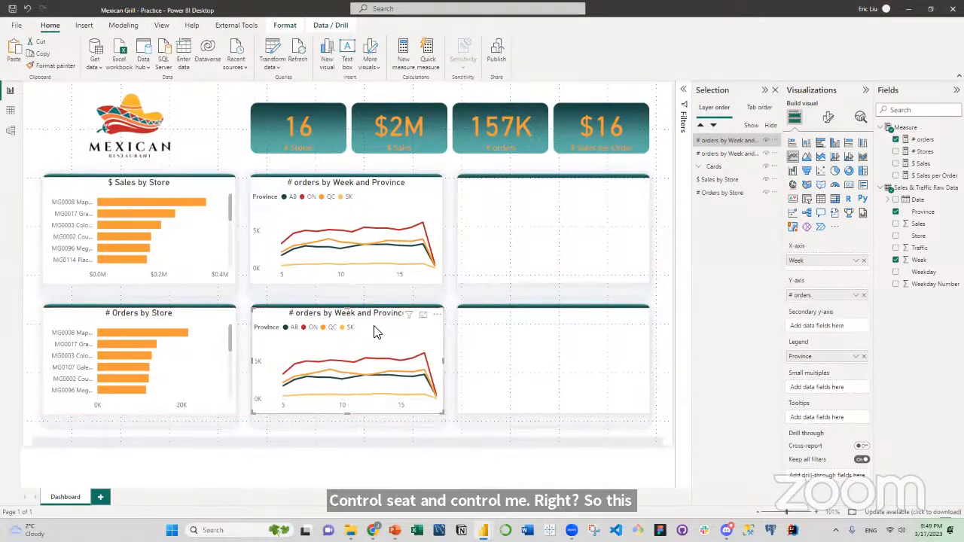
click(392, 205)
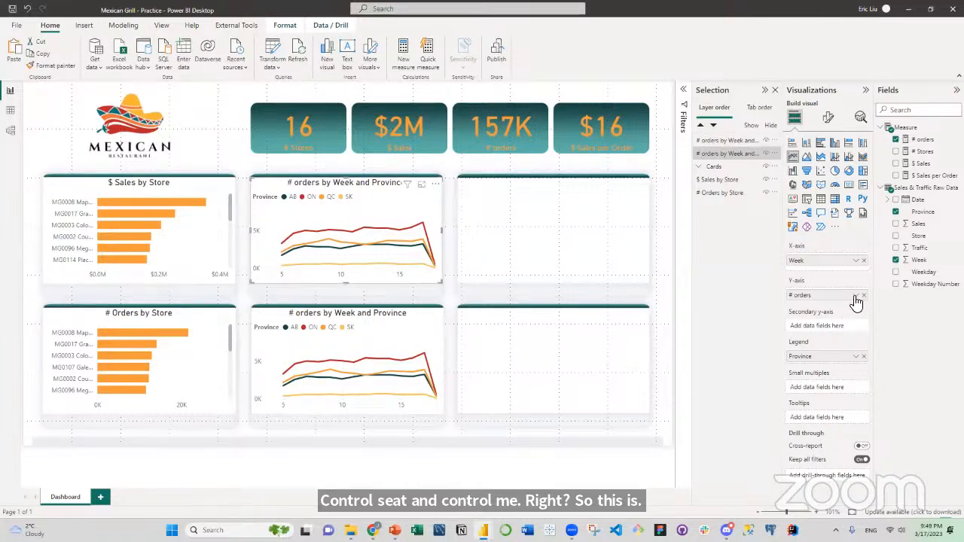
click(896, 141)
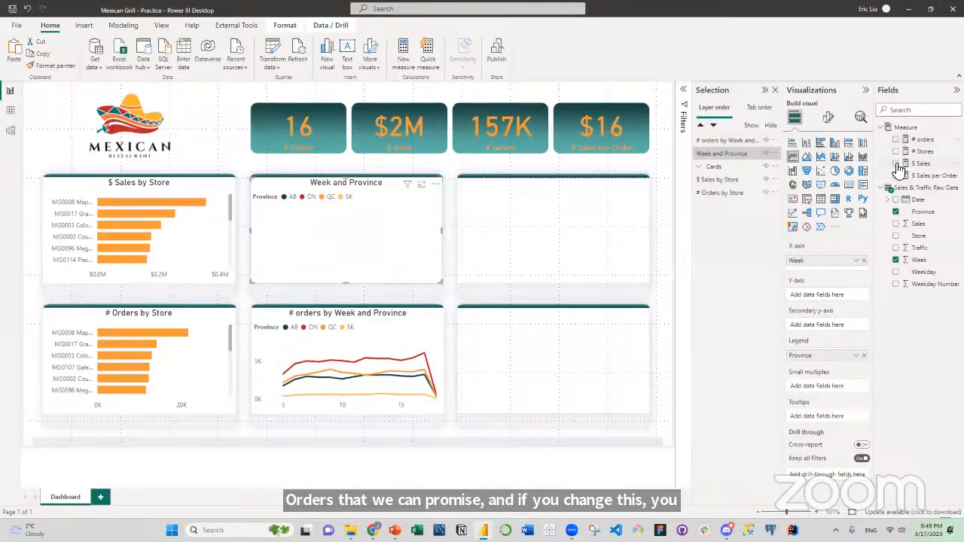
click(896, 163)
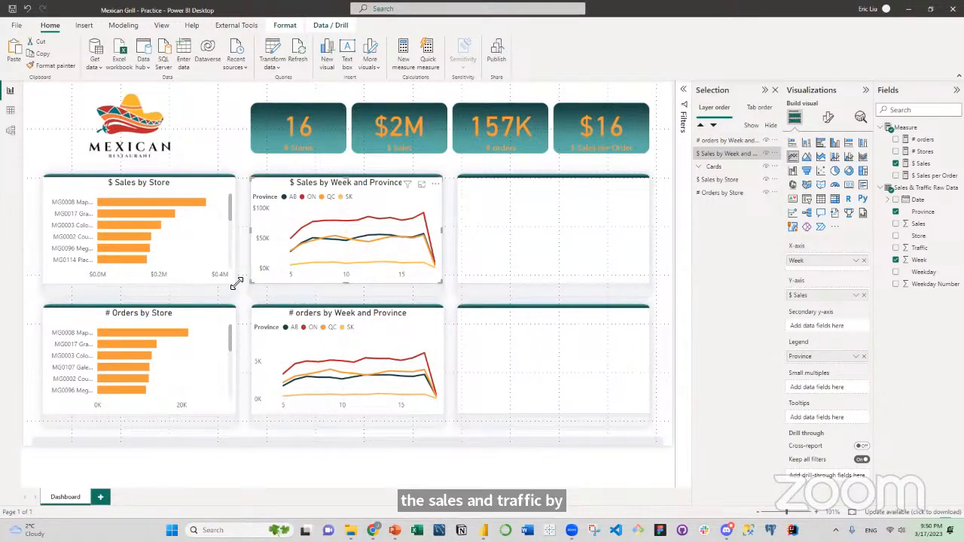
click(608, 232)
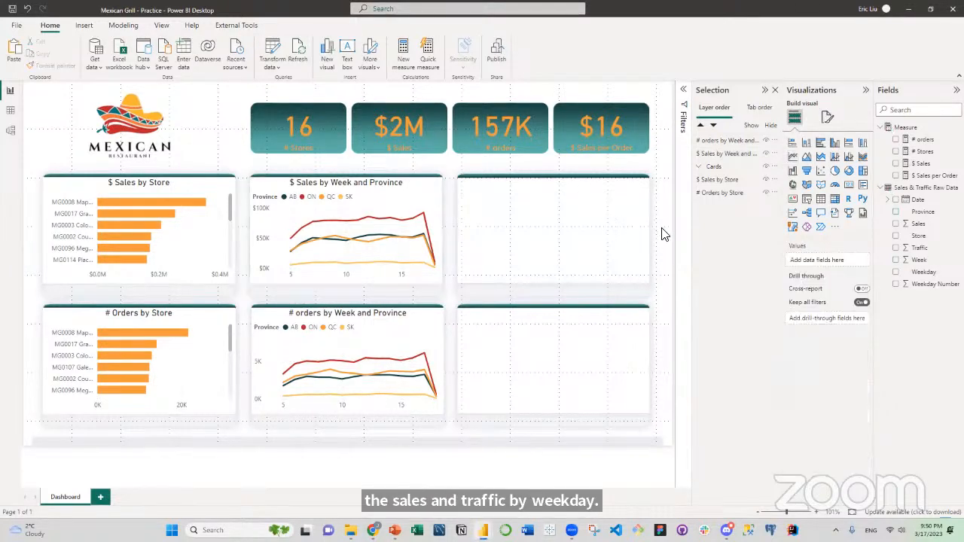
Duplicate the $ Sales by Store chart onto the third upper panel and convert the copy to a stacked column chart.
click(208, 239)
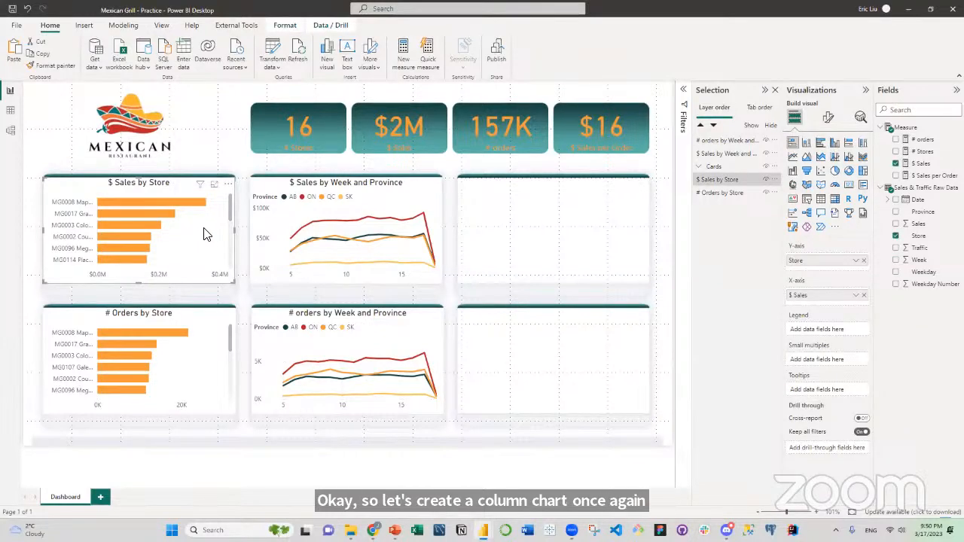
key(ctrl+v)
drag(204, 228, 616, 228)
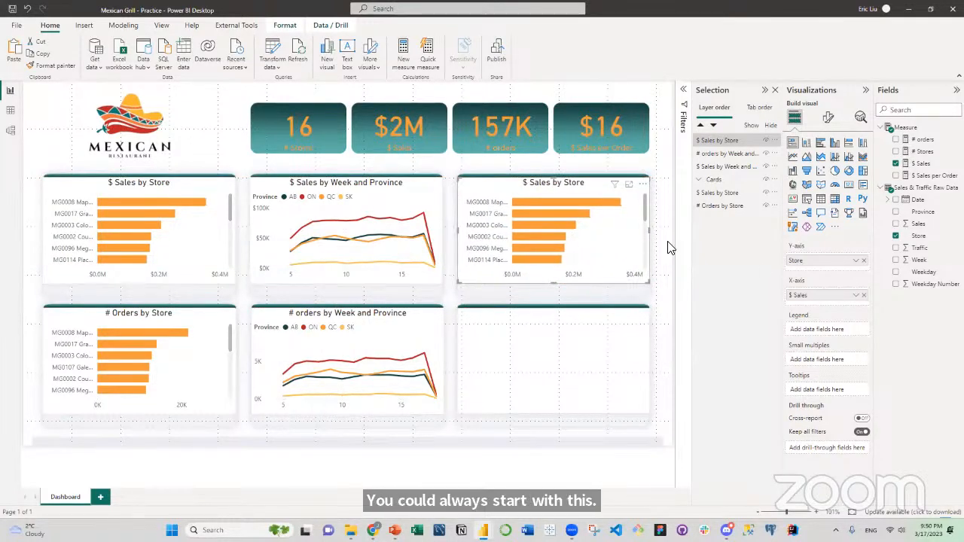
click(808, 144)
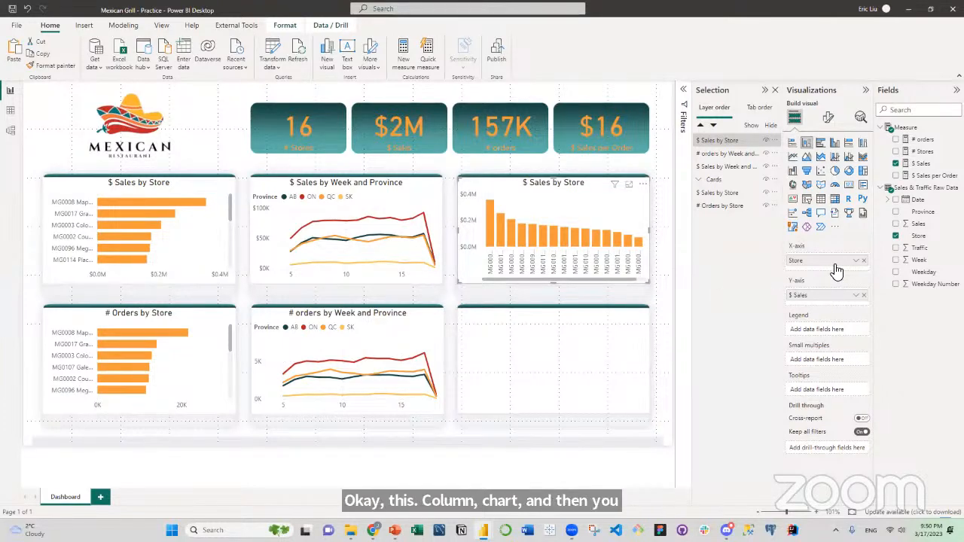
Replace Store with Weekday on the X-axis of the new $ Sales column chart.
click(896, 236)
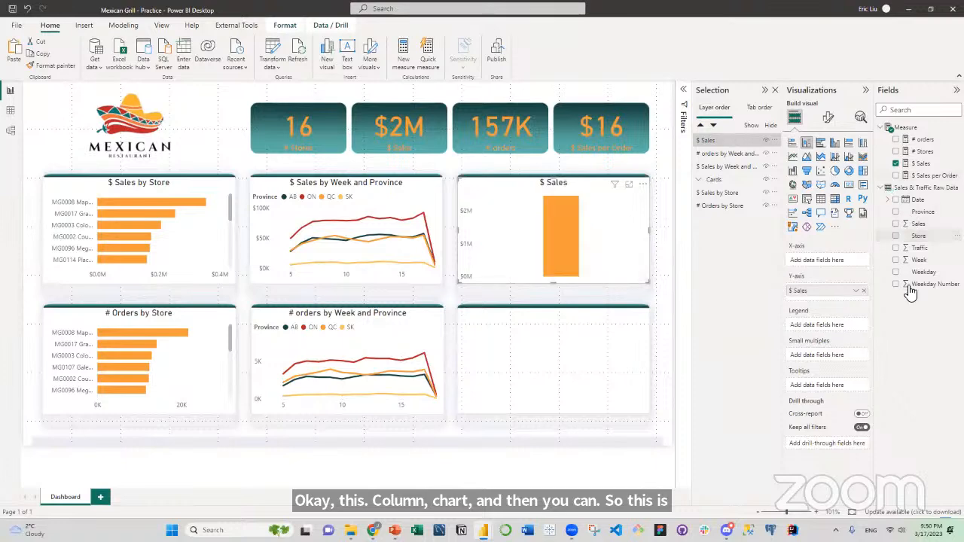
click(896, 273)
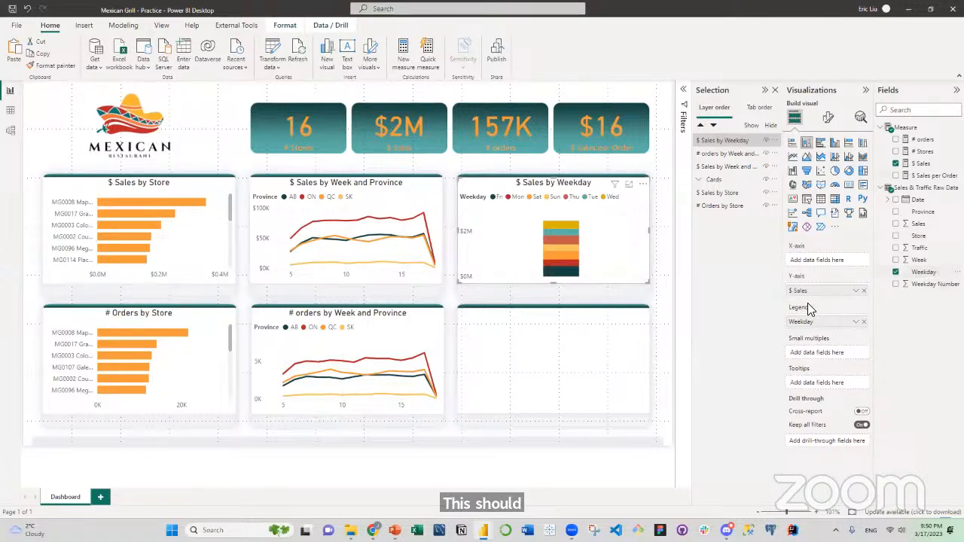
drag(814, 325, 815, 275)
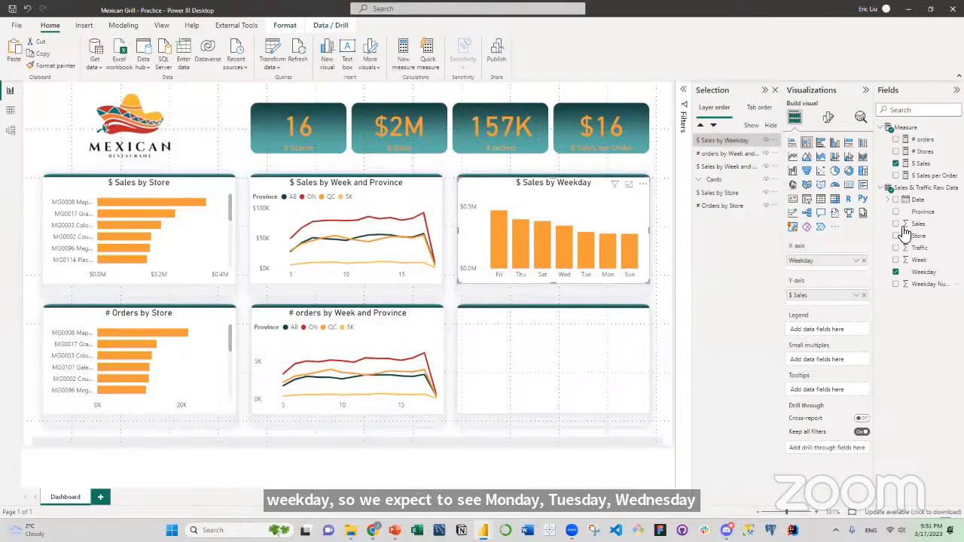
Set the Weekday field to sort by the Weekday Number column.
click(923, 272)
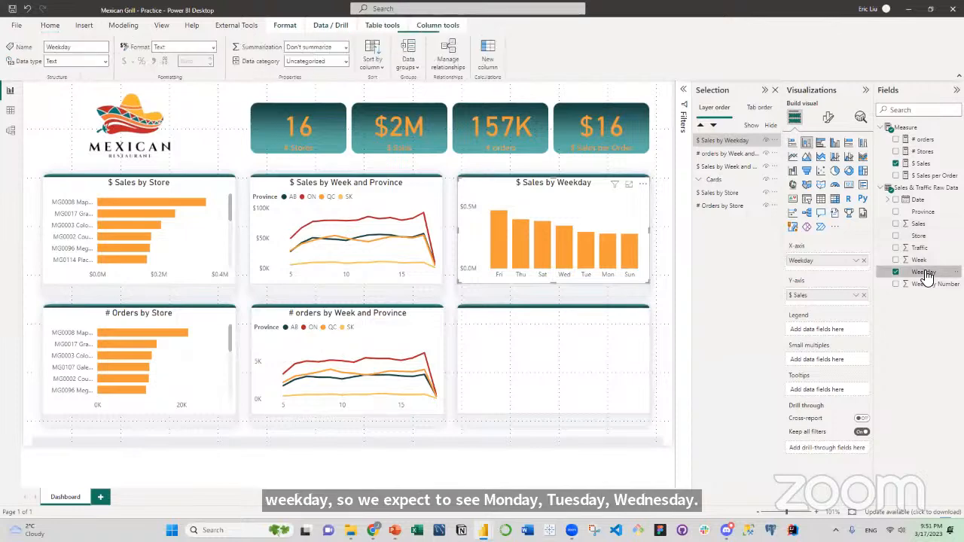
click(377, 64)
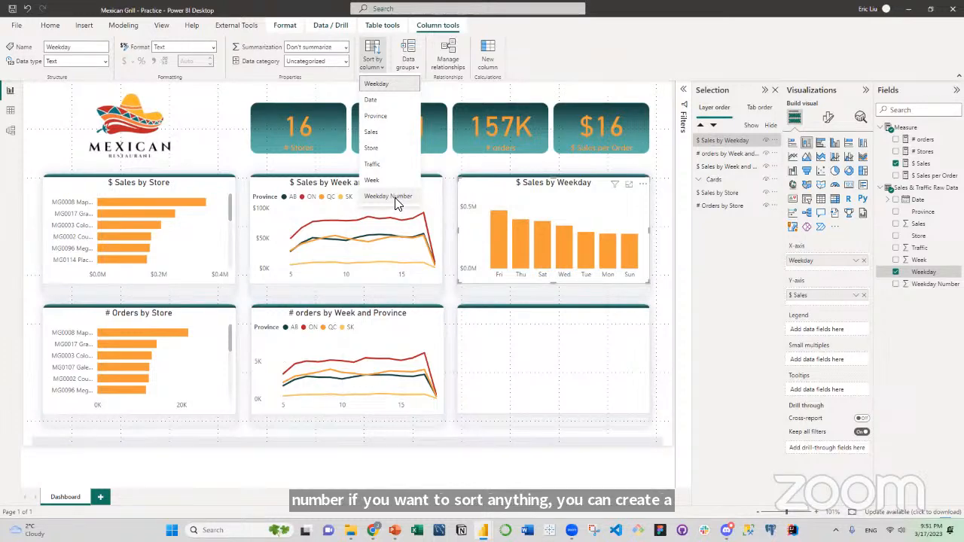
click(397, 203)
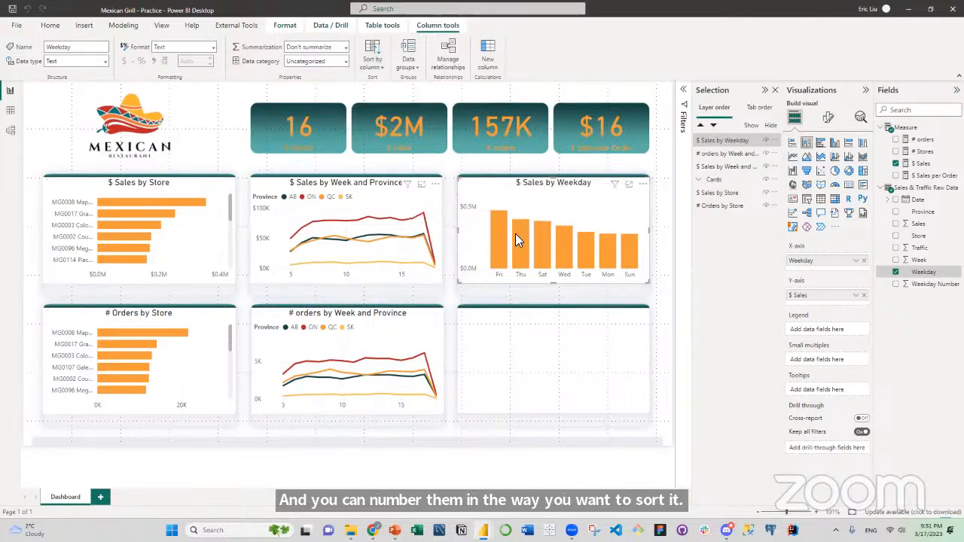
Sort the $ Sales by Weekday chart's axis by Weekday in ascending order.
click(644, 184)
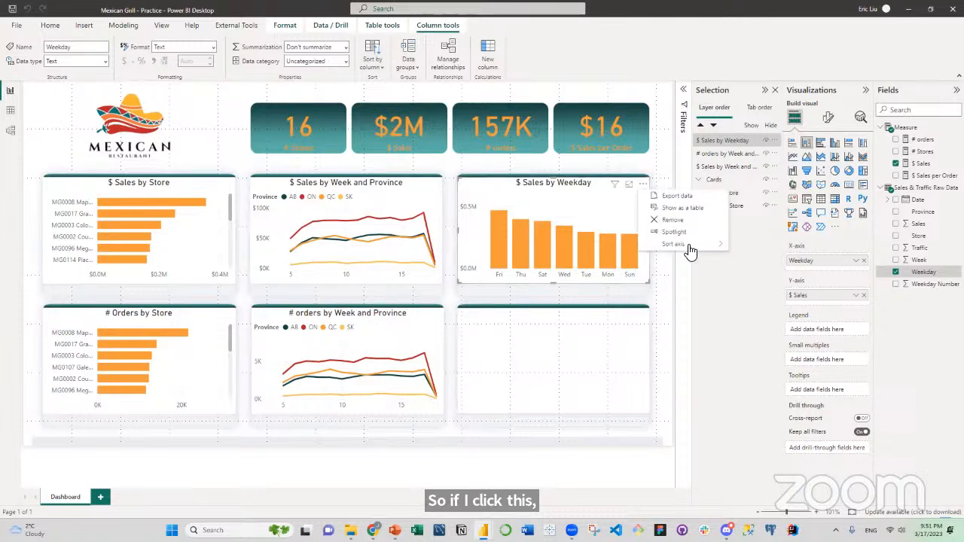
mouse_move(687, 249)
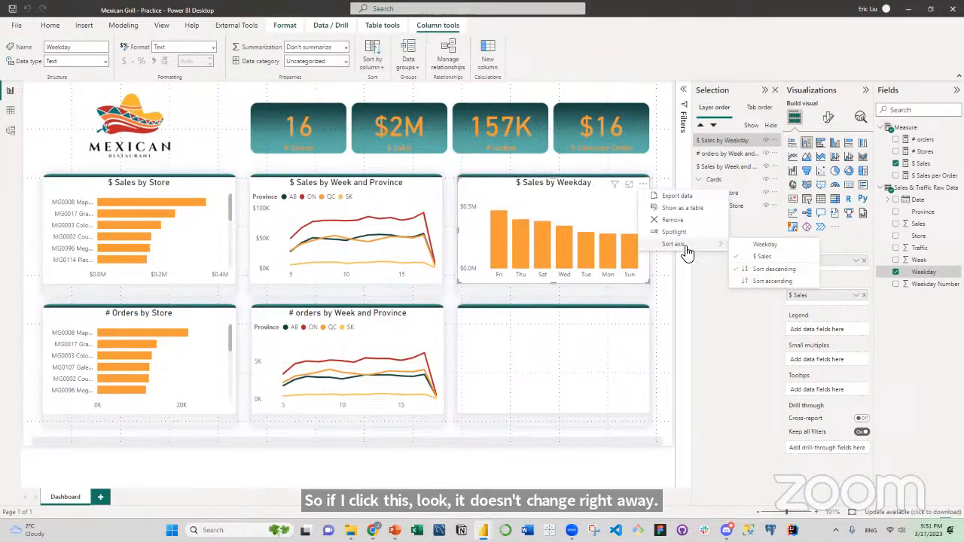
click(757, 246)
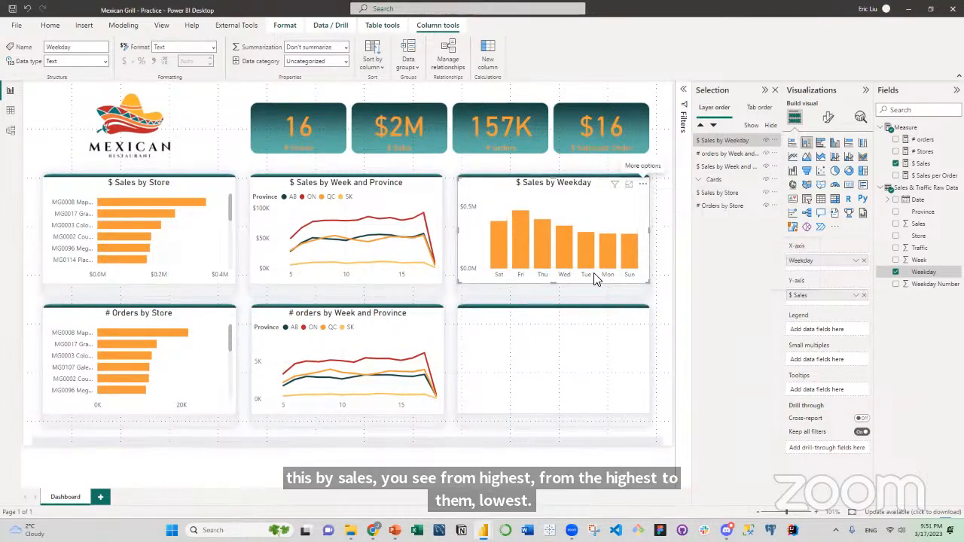
click(643, 186)
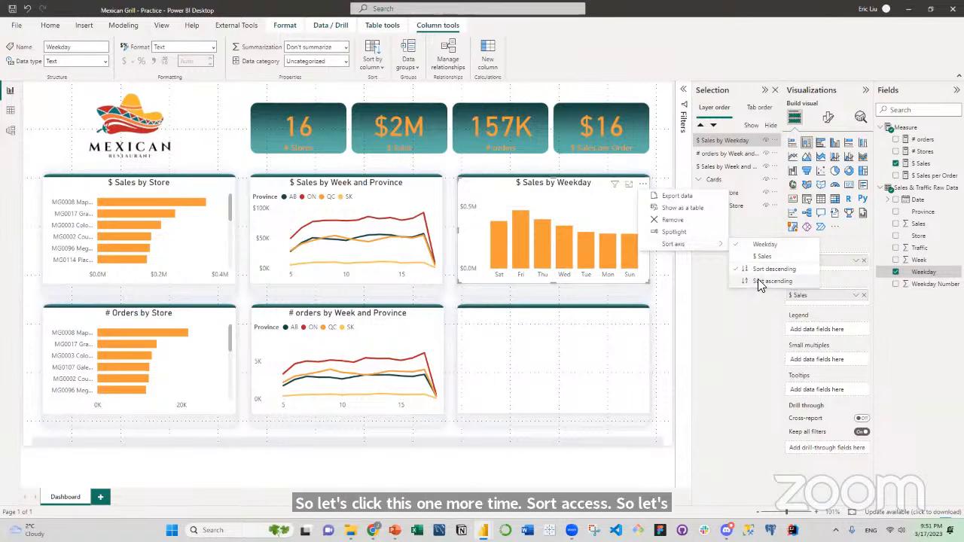
click(758, 281)
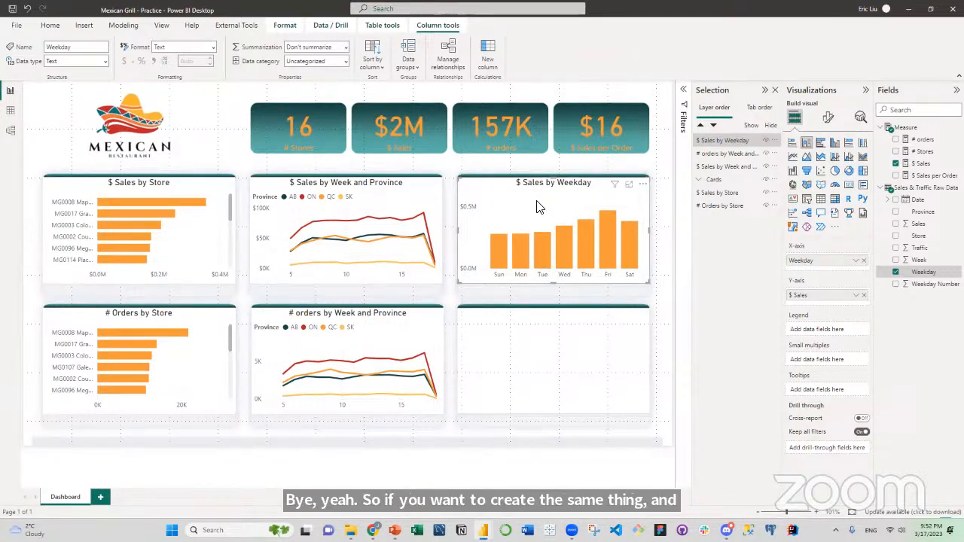
Duplicate the $ Sales by Weekday chart onto the third lower panel and replace its $ Sales measure with # orders.
key(ctrl+v)
drag(538, 203, 535, 333)
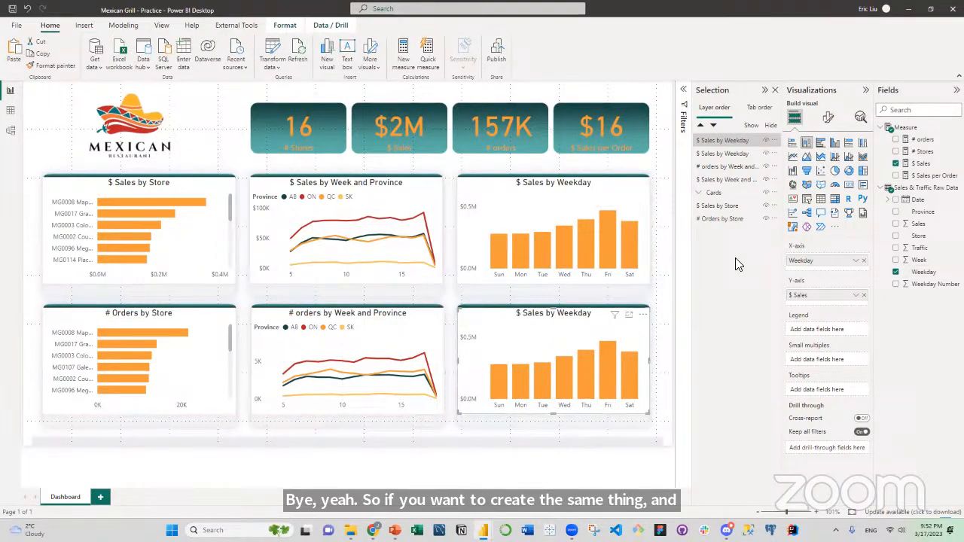
click(896, 163)
click(896, 139)
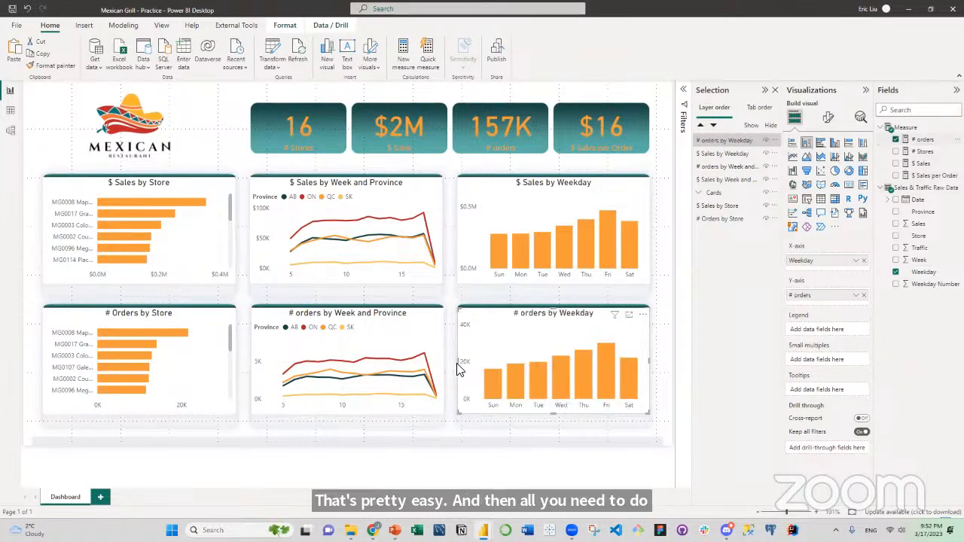
click(443, 431)
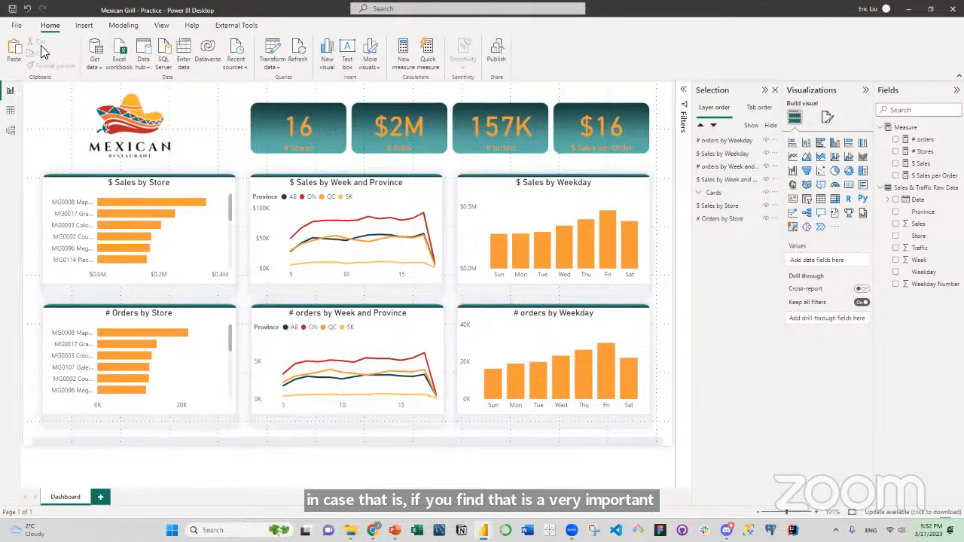
Save the report and turn off the page gridlines.
click(12, 10)
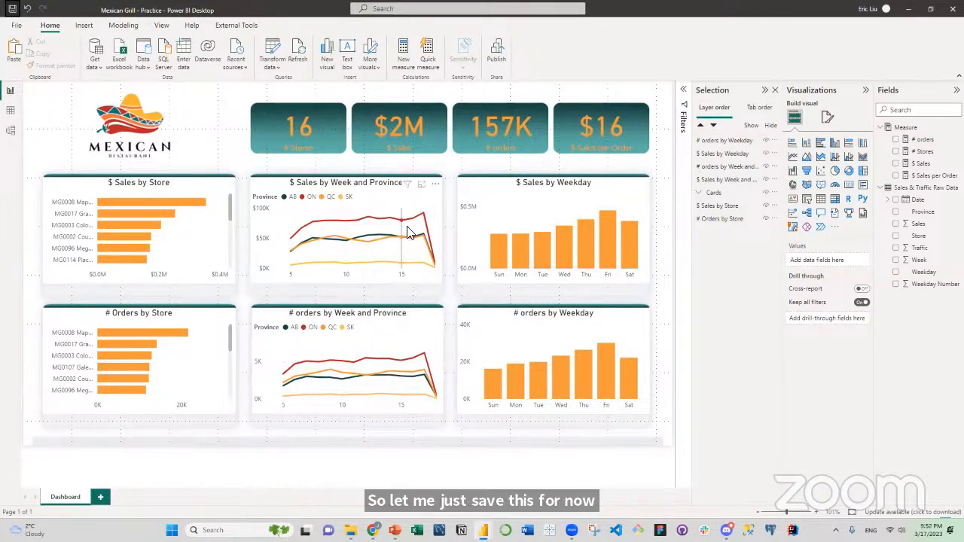
key(ctrl+s)
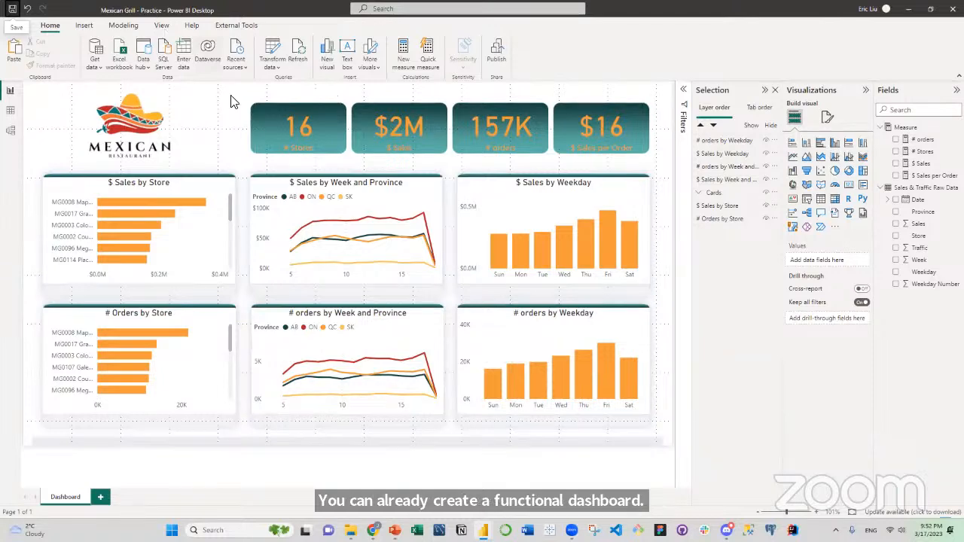
click(161, 25)
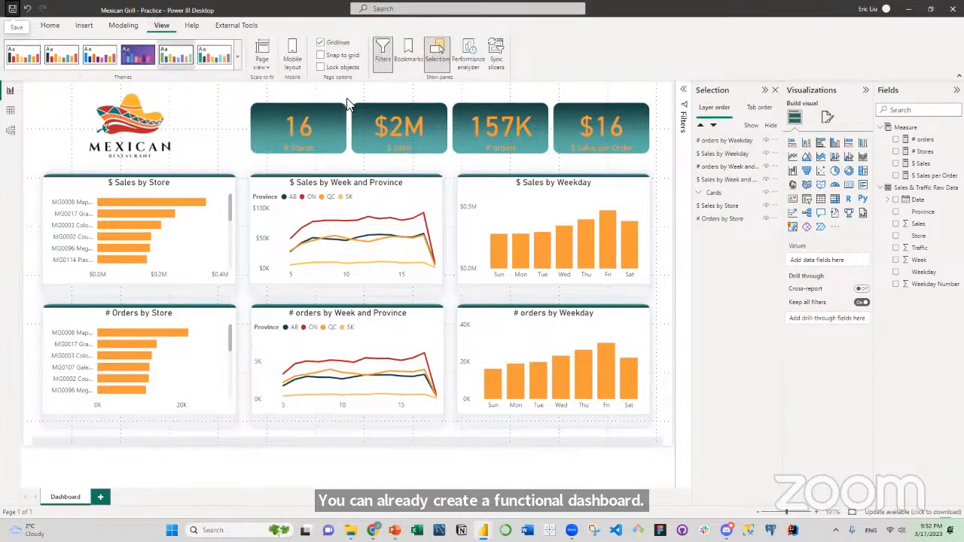
click(320, 43)
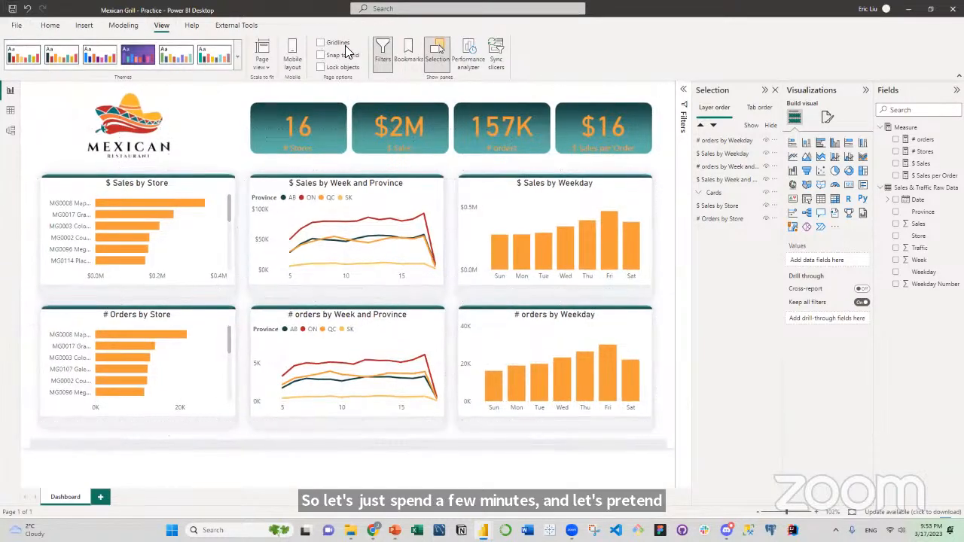
Collapse the Selection, Visualizations and Fields panes to enlarge the dashboard view.
click(765, 91)
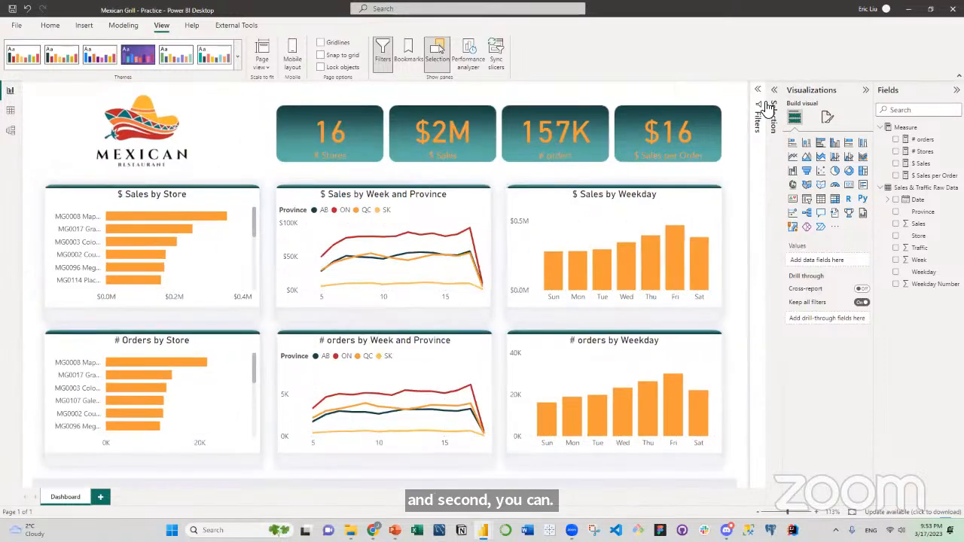
click(866, 90)
click(957, 90)
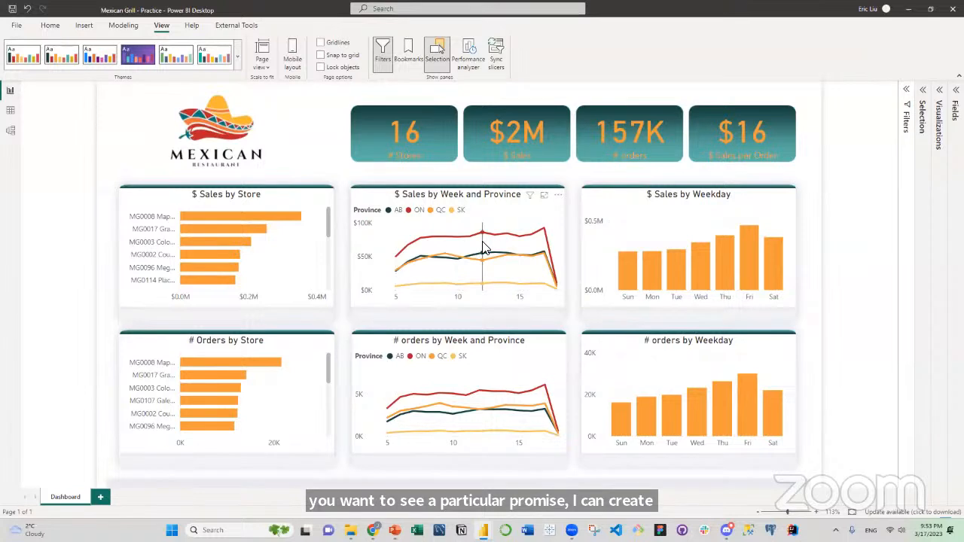
mouse_move(469, 244)
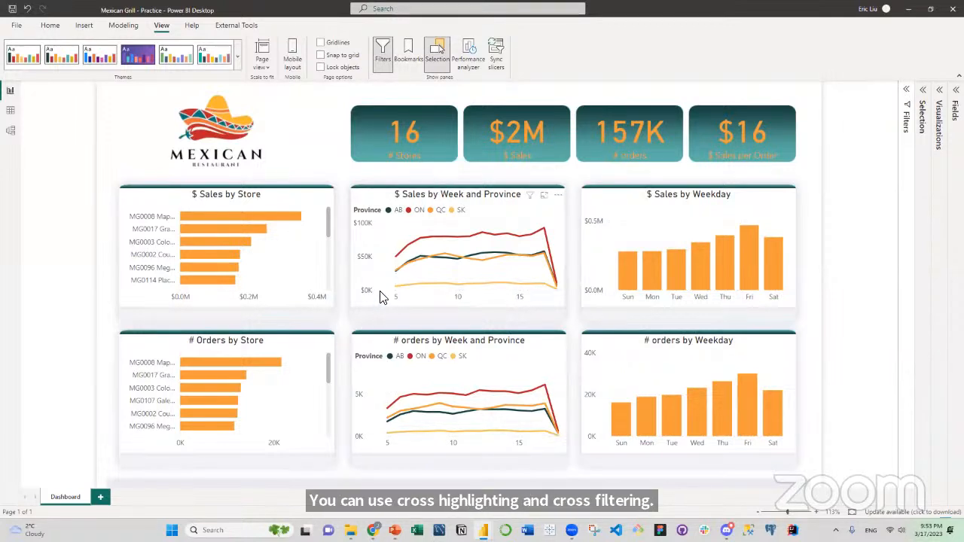
Highlight provinces AB and QC together in the $ Sales by Week and Province chart, show QC alone, and clear the highlighting.
click(390, 211)
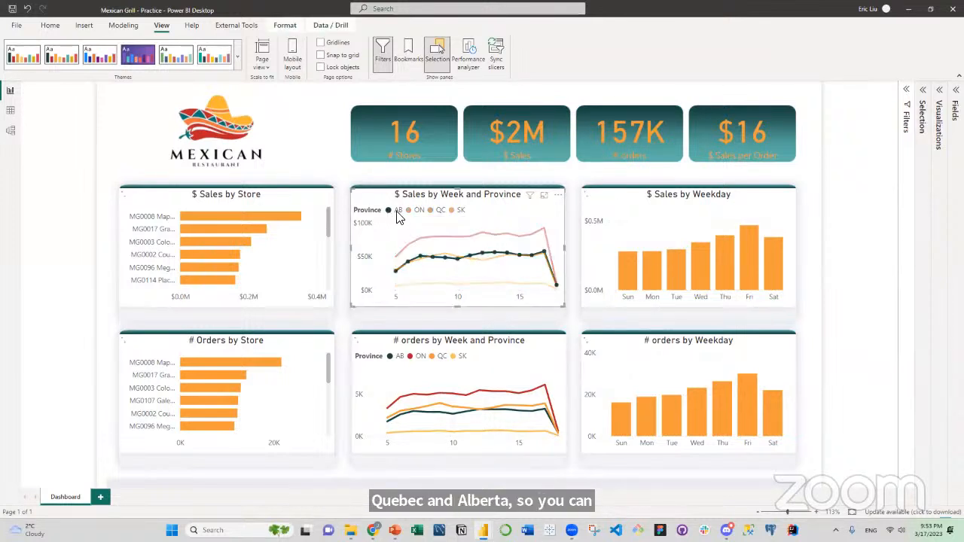
ctrl+click(438, 212)
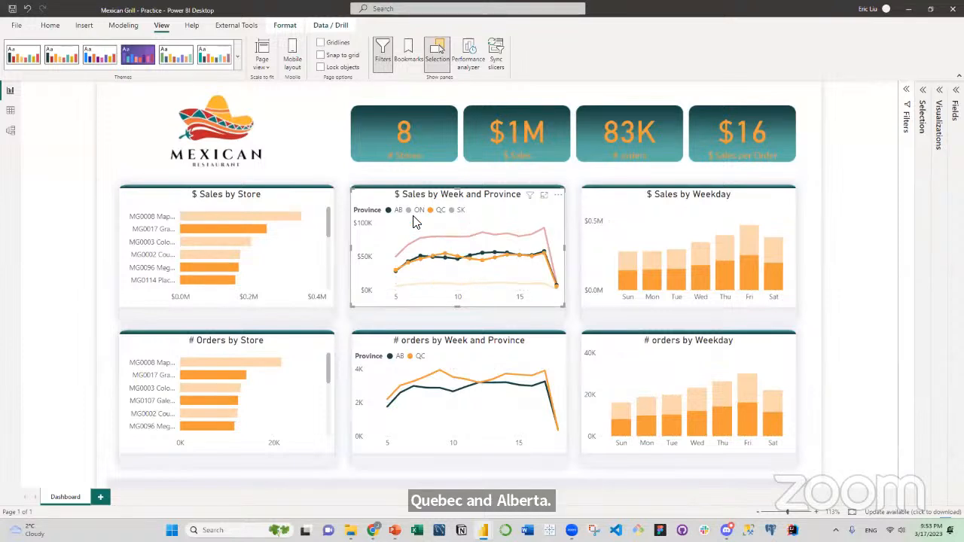
mouse_move(533, 274)
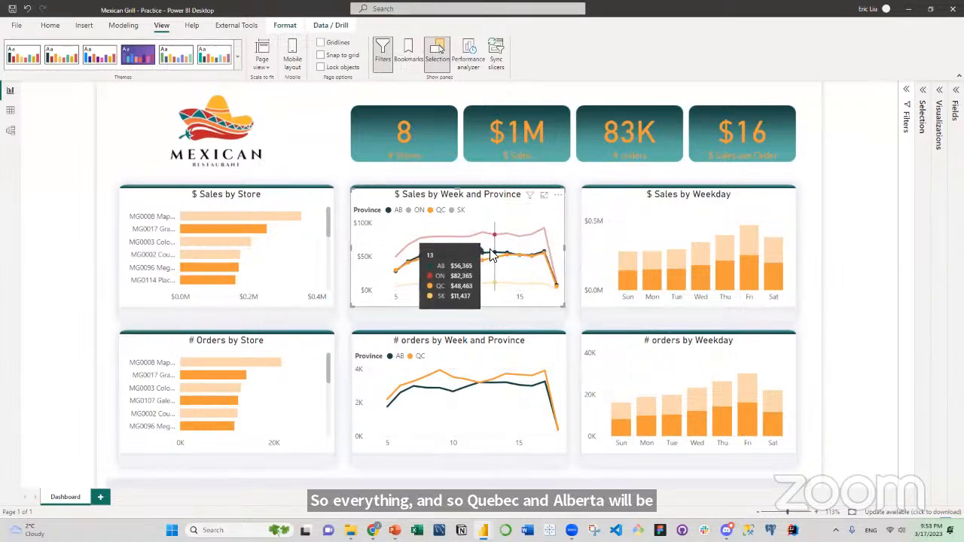
click(429, 211)
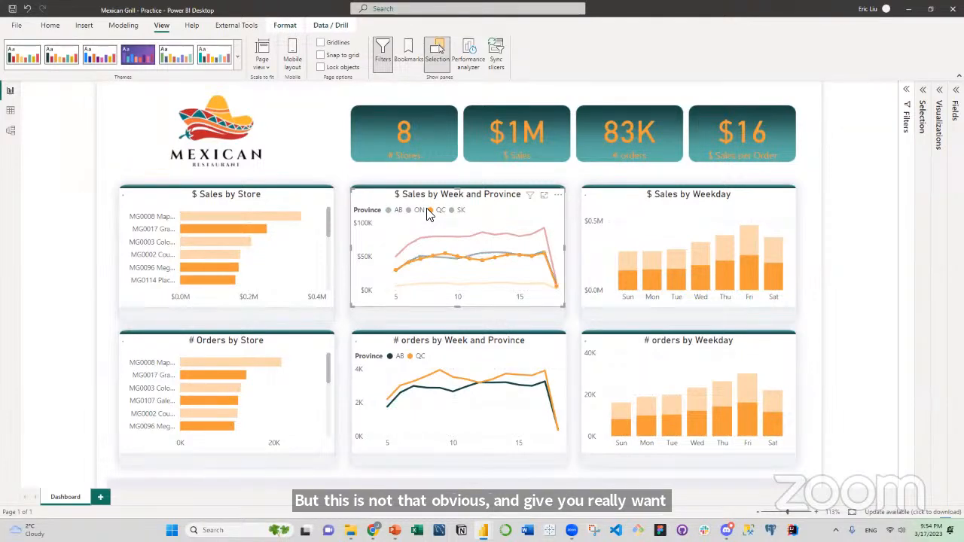
click(470, 260)
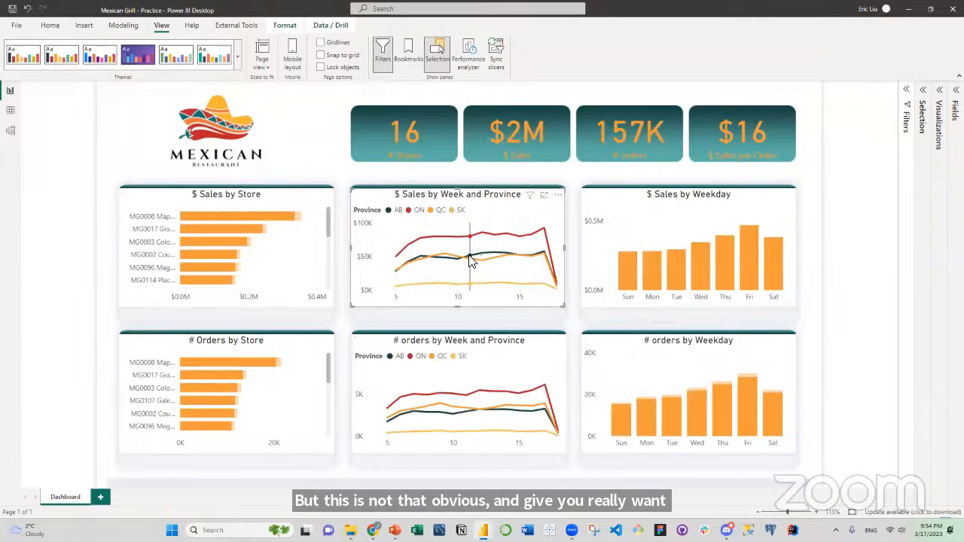
click(314, 142)
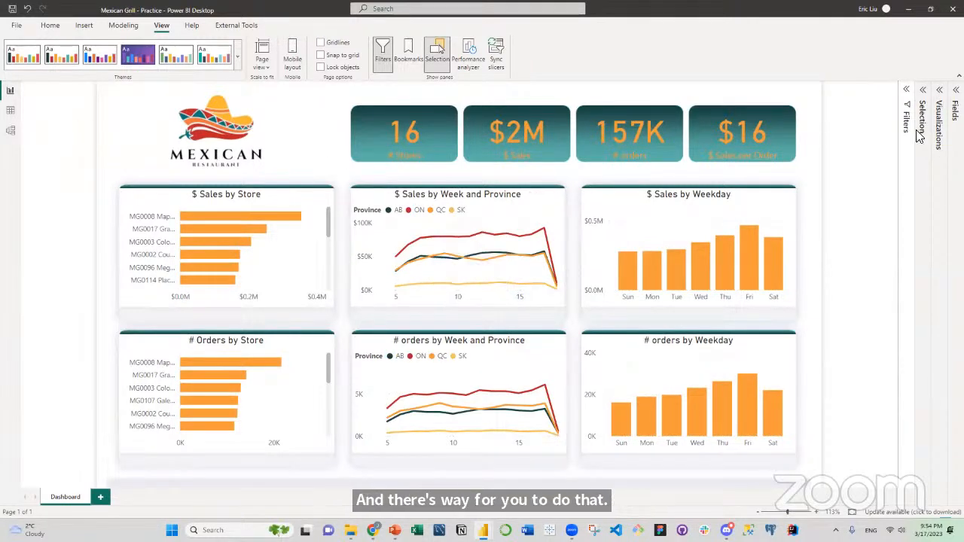
Add a slicer over the KPI cards and populate it with the Province field from Sales & Traffic Raw Data.
click(939, 121)
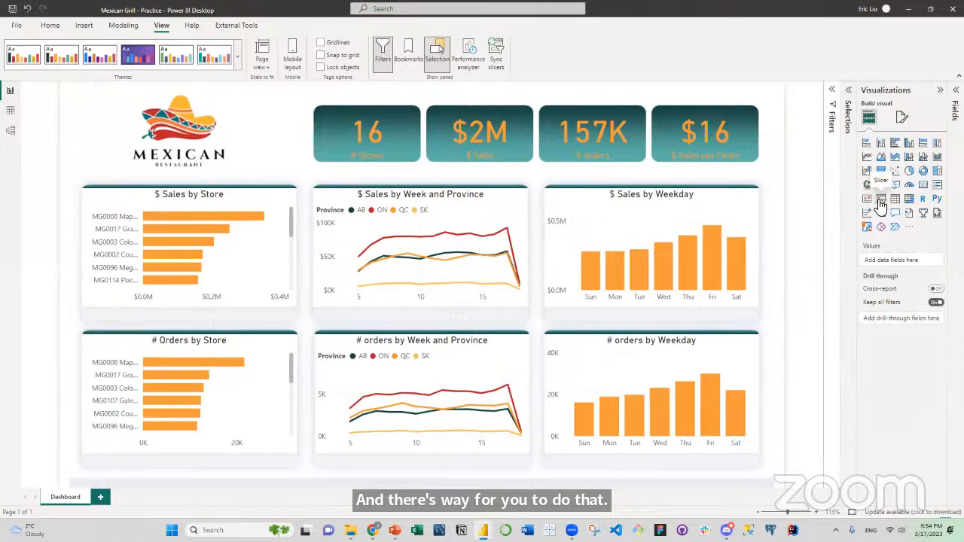
click(870, 201)
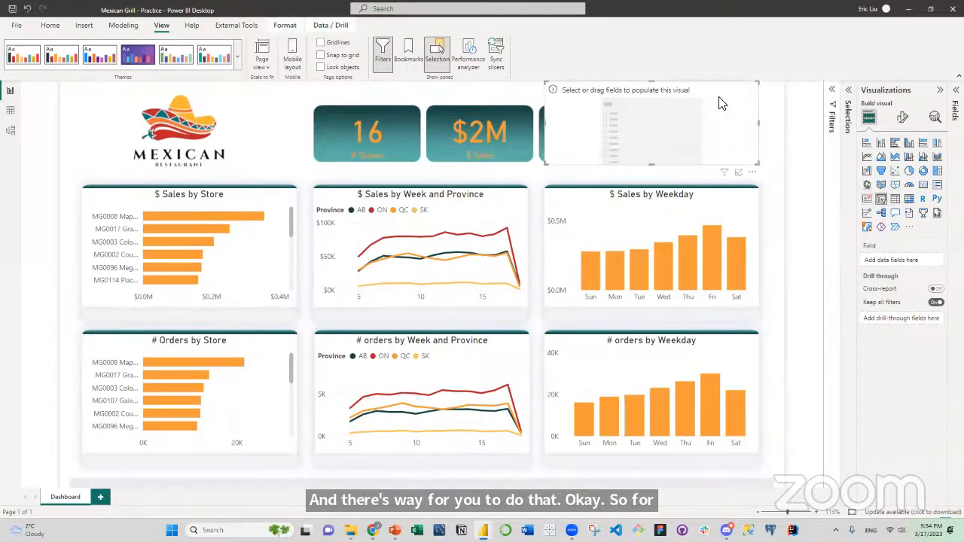
drag(707, 115, 700, 114)
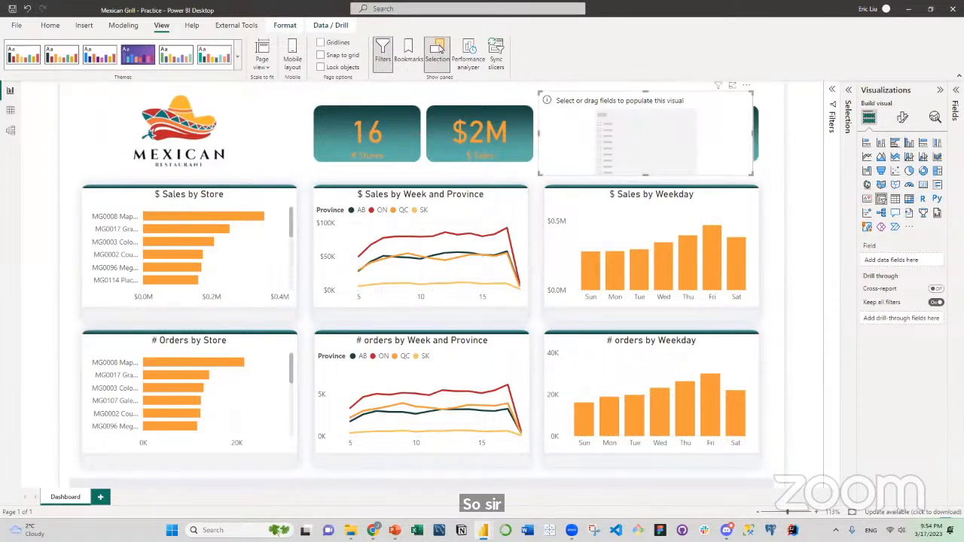
click(956, 91)
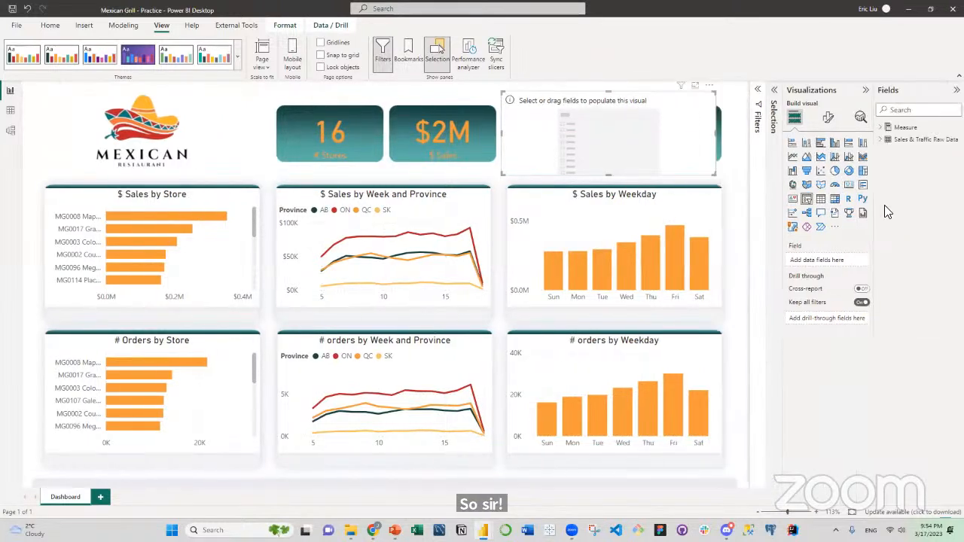
click(881, 139)
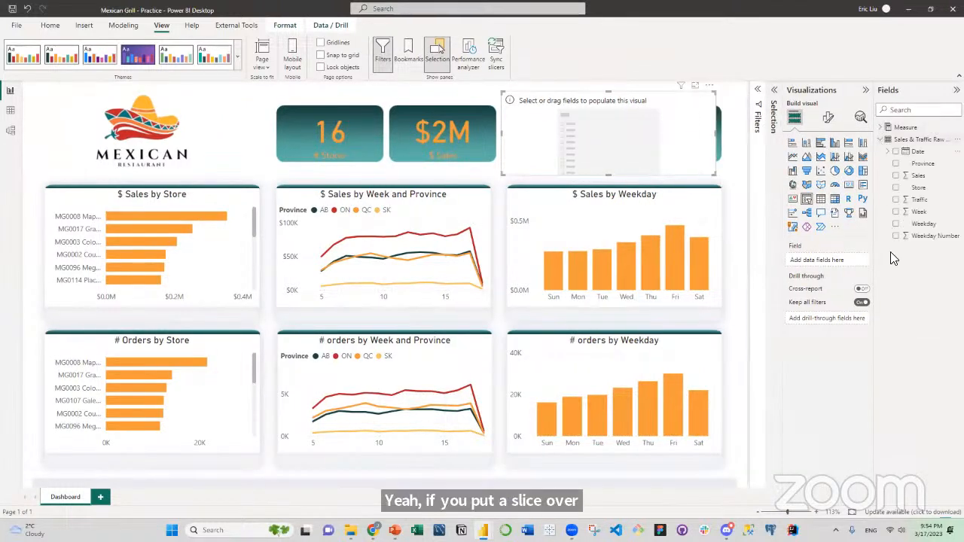
click(897, 164)
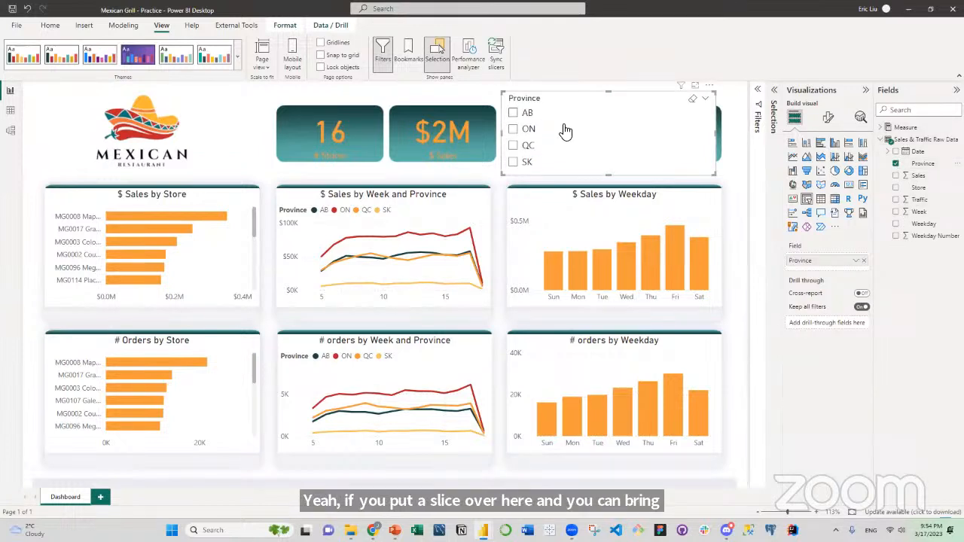
Set the Province slicer's orientation to Horizontal and reduce its height so the four provinces form one row.
click(829, 119)
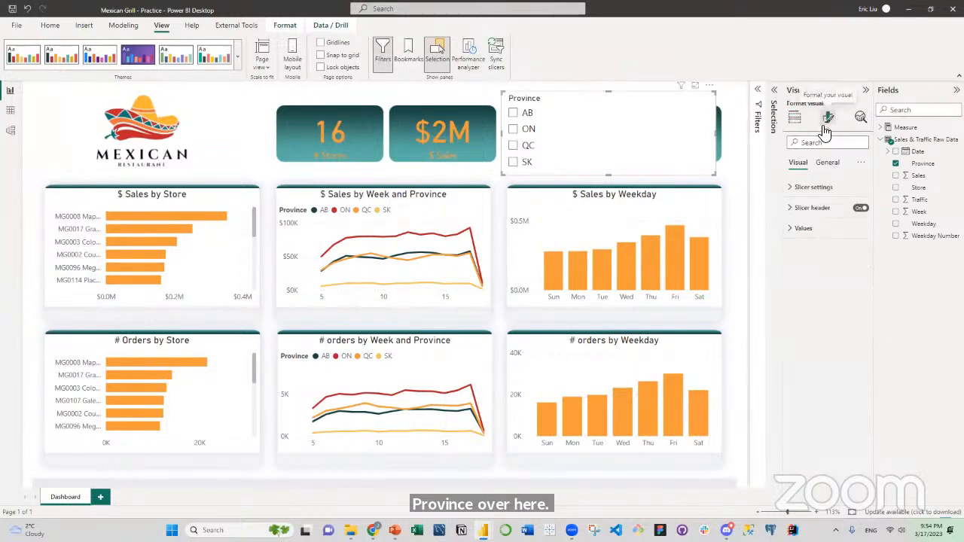
click(798, 188)
click(821, 236)
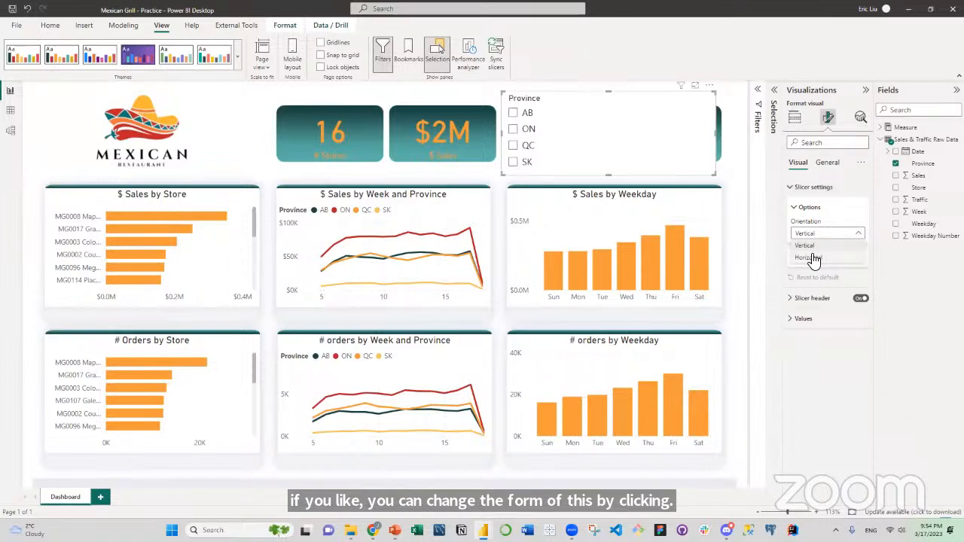
click(812, 258)
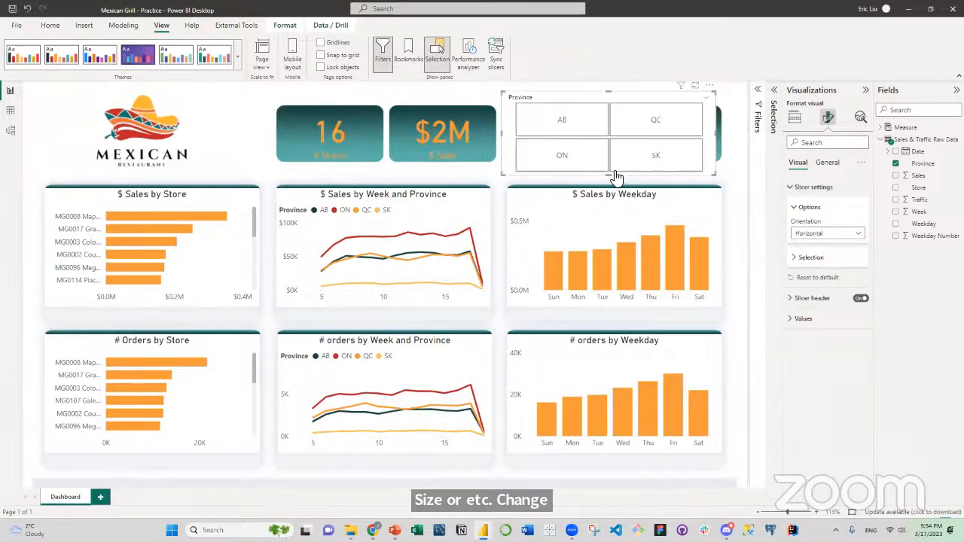
drag(608, 175, 619, 119)
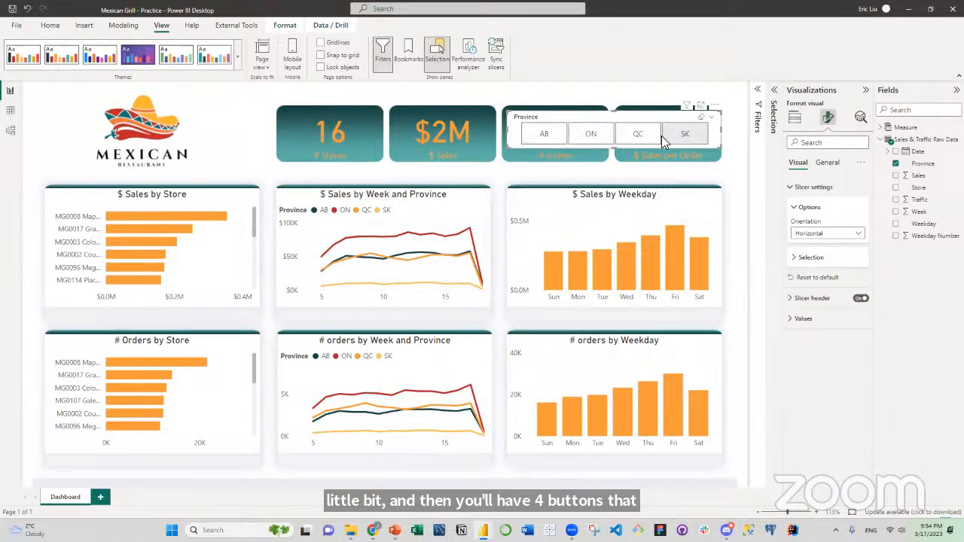
Filter the dashboard to AB and QC with the Province slicer, move the slicer over the logo, and filter to ON only.
click(550, 133)
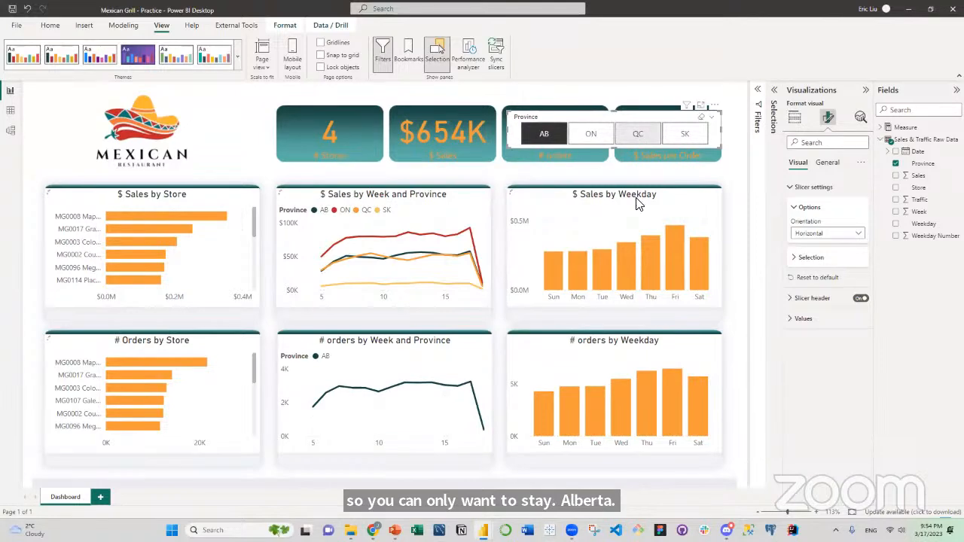
ctrl+click(639, 134)
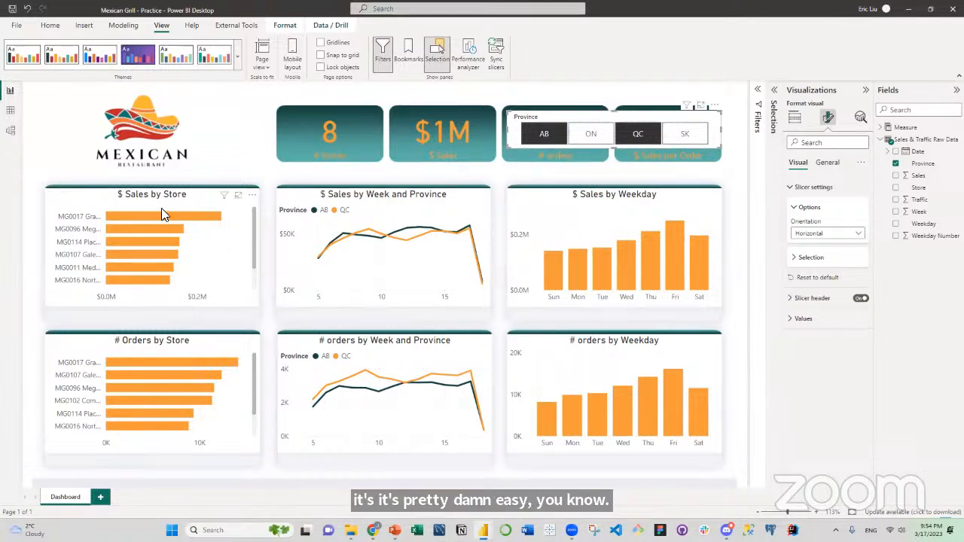
ctrl+click(634, 135)
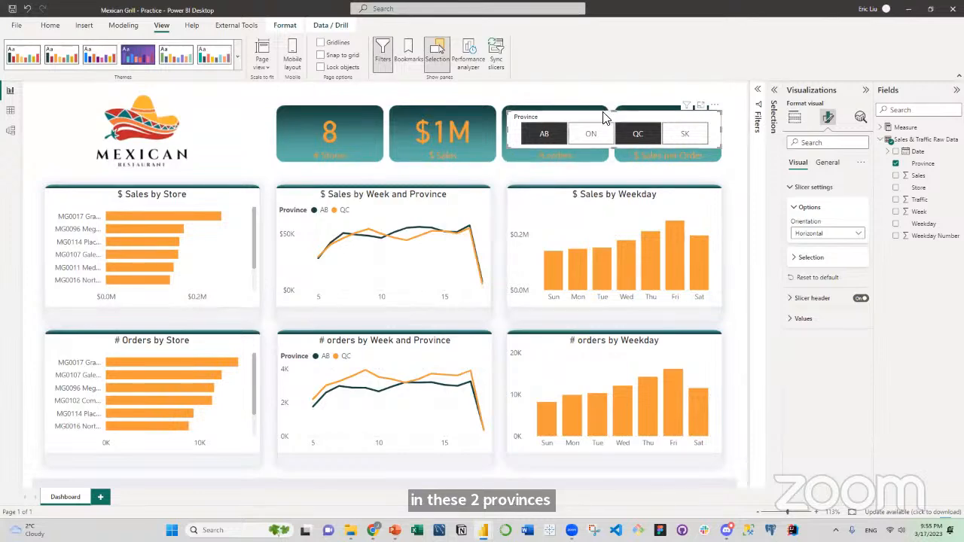
drag(602, 118, 145, 120)
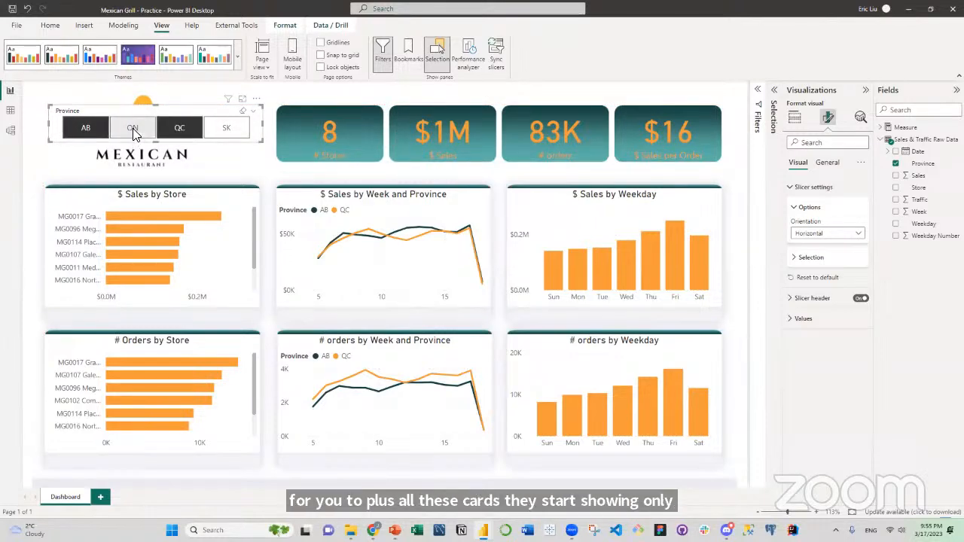
click(133, 129)
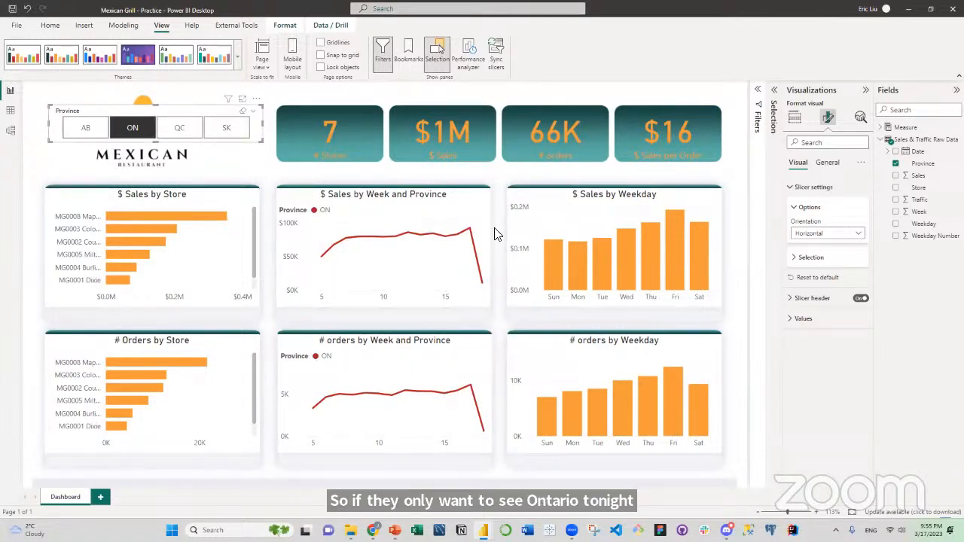
Remove the Province slicer from the dashboard page.
click(256, 99)
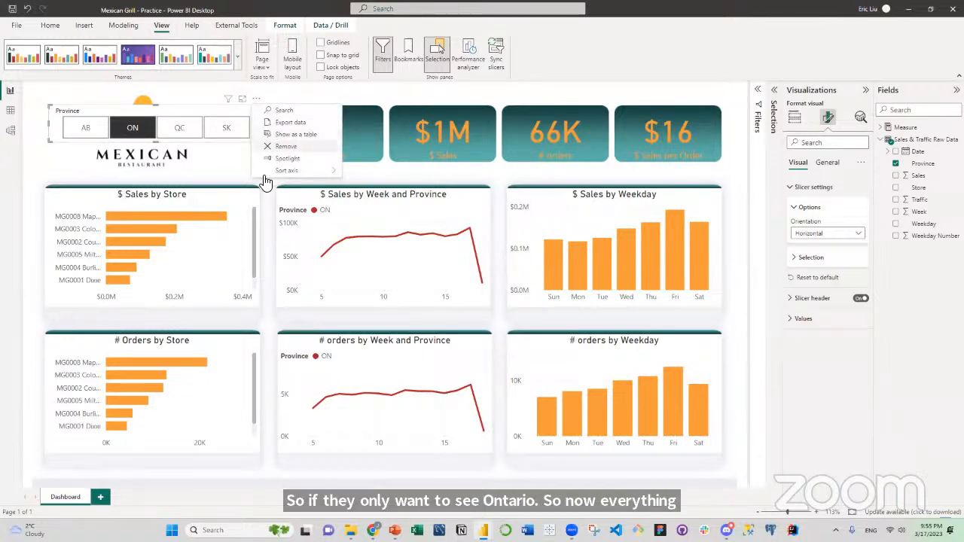
click(284, 148)
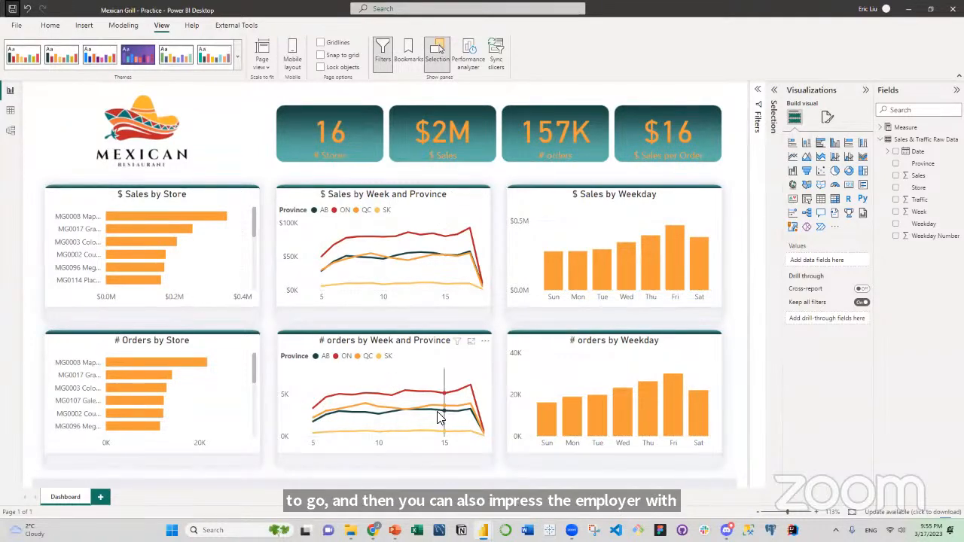
Switch to Mexican Grill.pptx in PowerPoint, examine the first chart panel and its gradient header strip, and return to the Mexican Grill - Practice report.
click(395, 530)
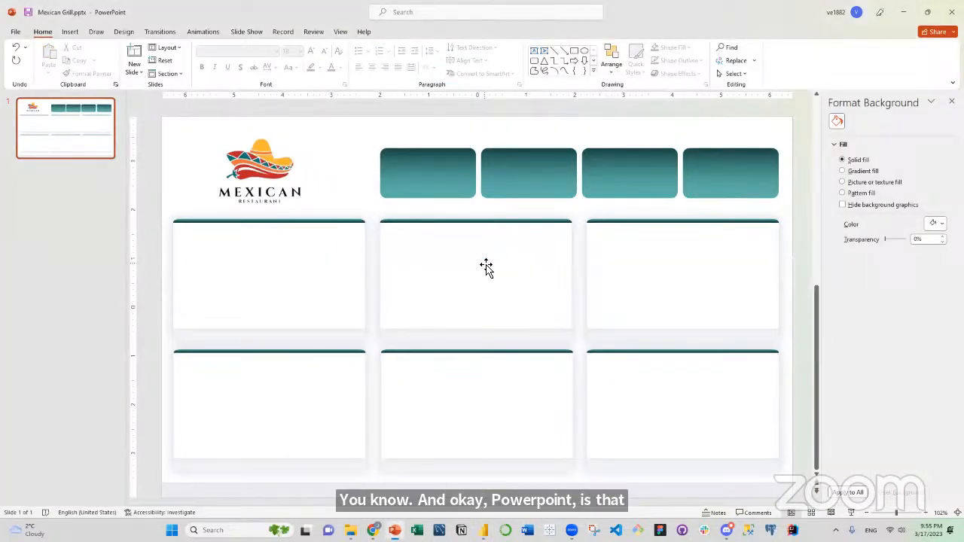
click(310, 280)
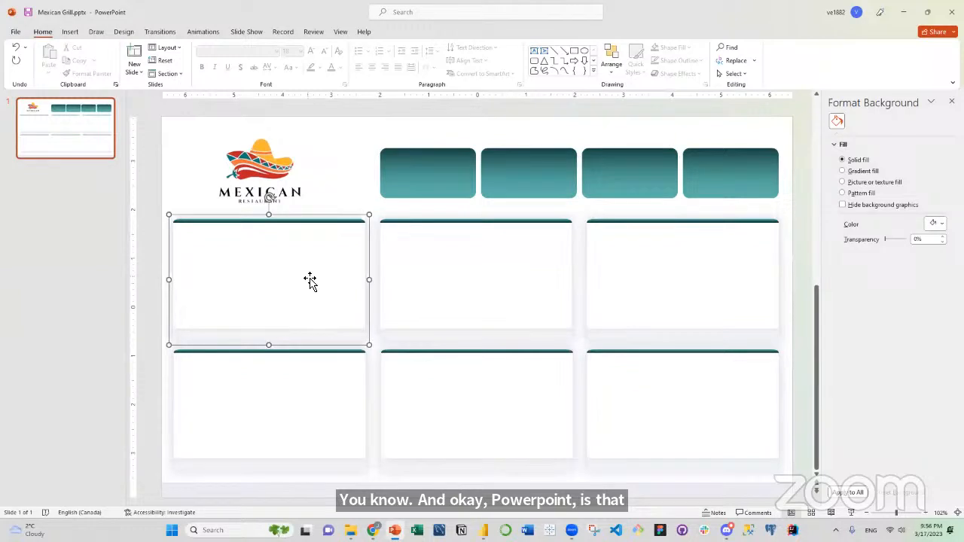
click(315, 223)
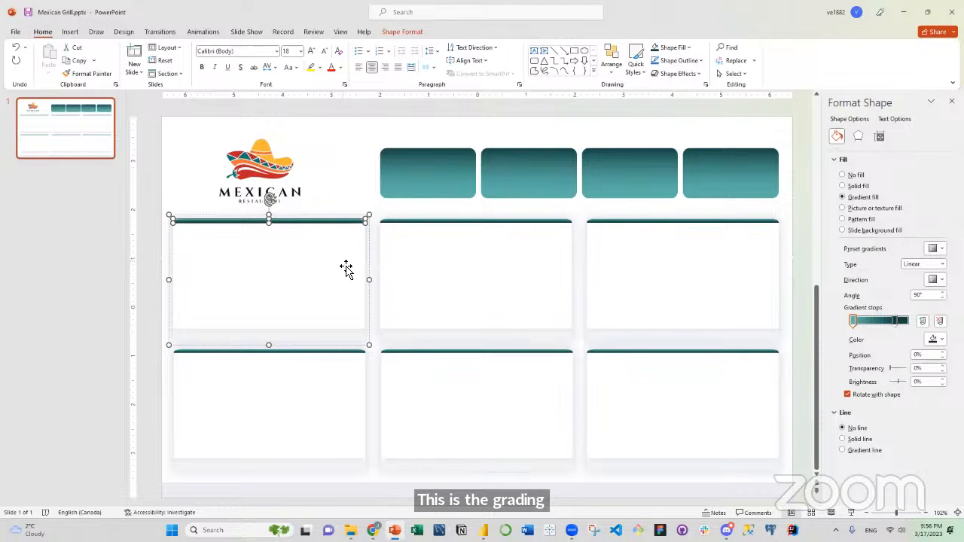
click(65, 286)
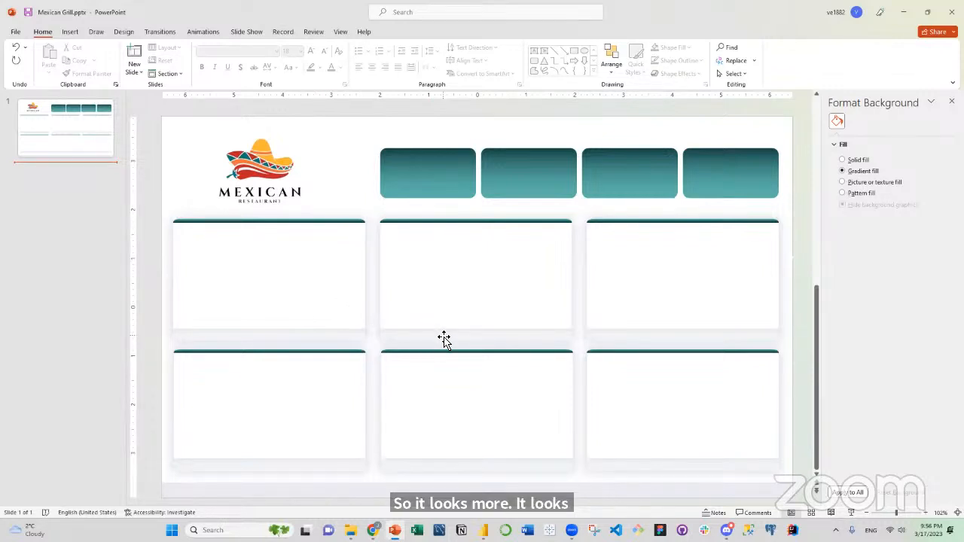
mouse_move(483, 530)
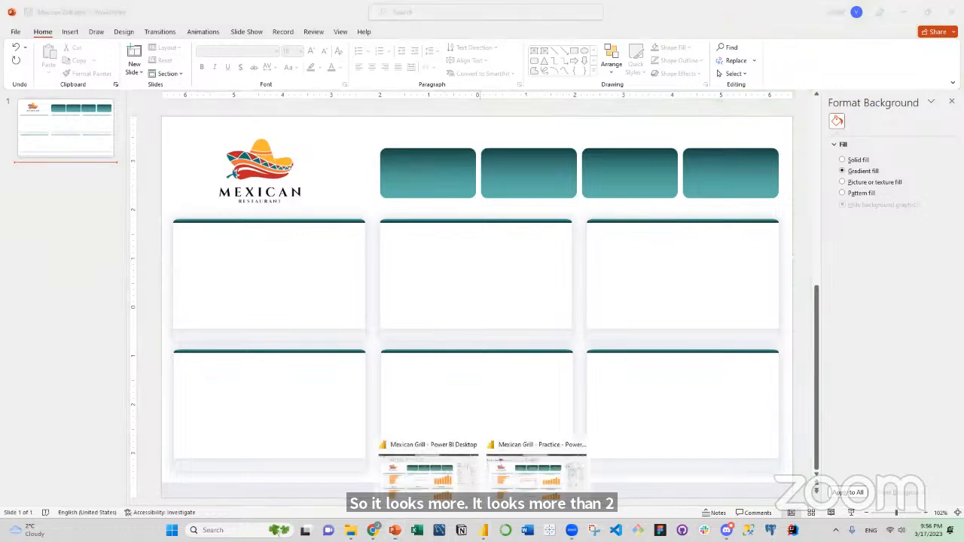
click(519, 497)
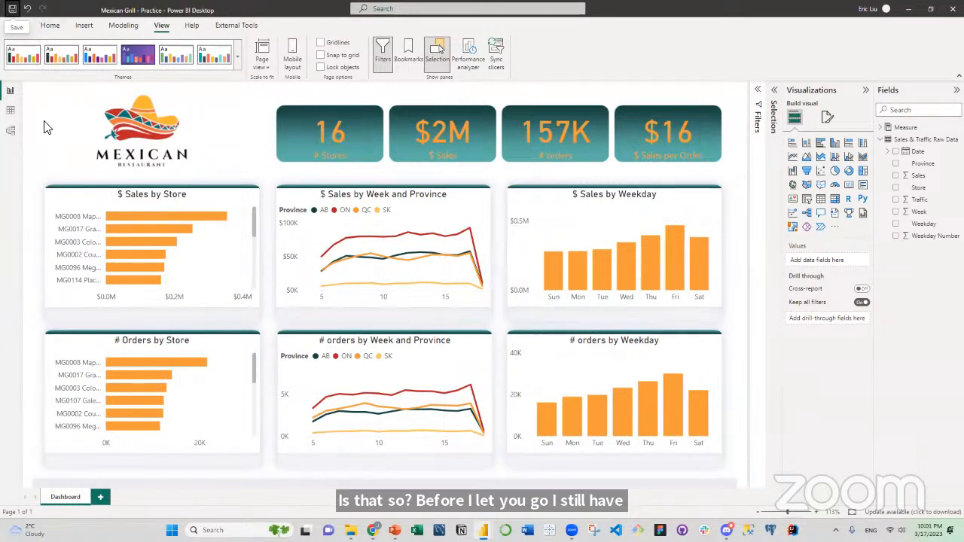
Open the recent report Contoso 2023-01-11.pbix and collapse its Filters, Visualizations and Fields panes.
click(15, 29)
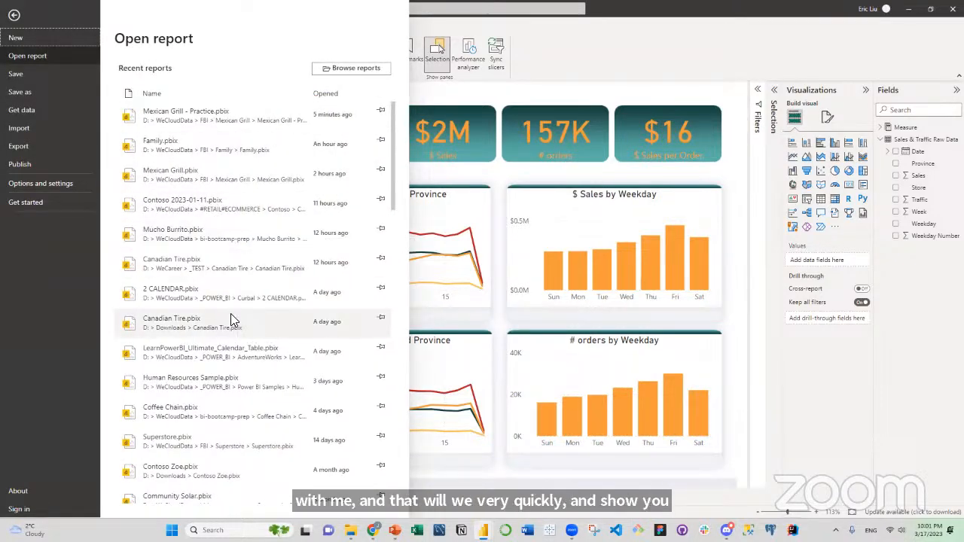
click(231, 200)
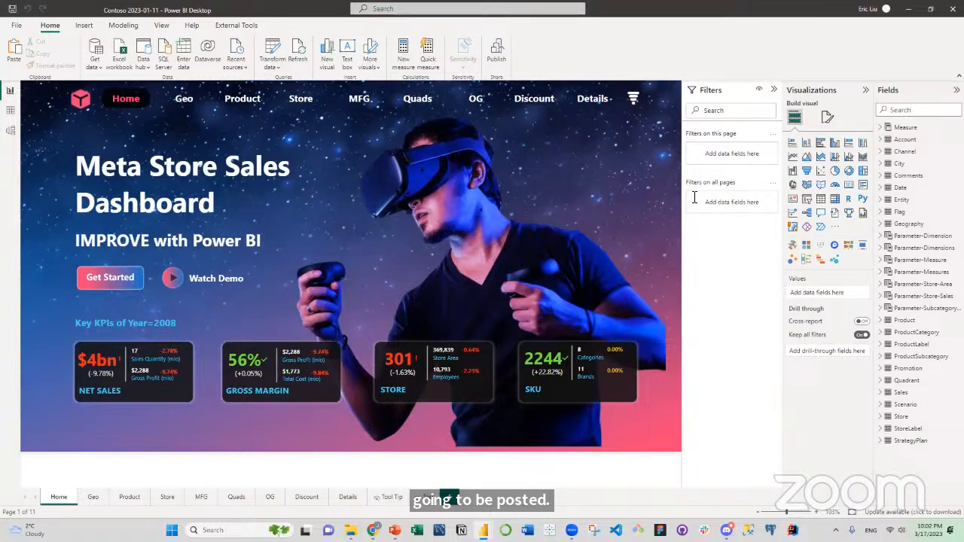
click(774, 90)
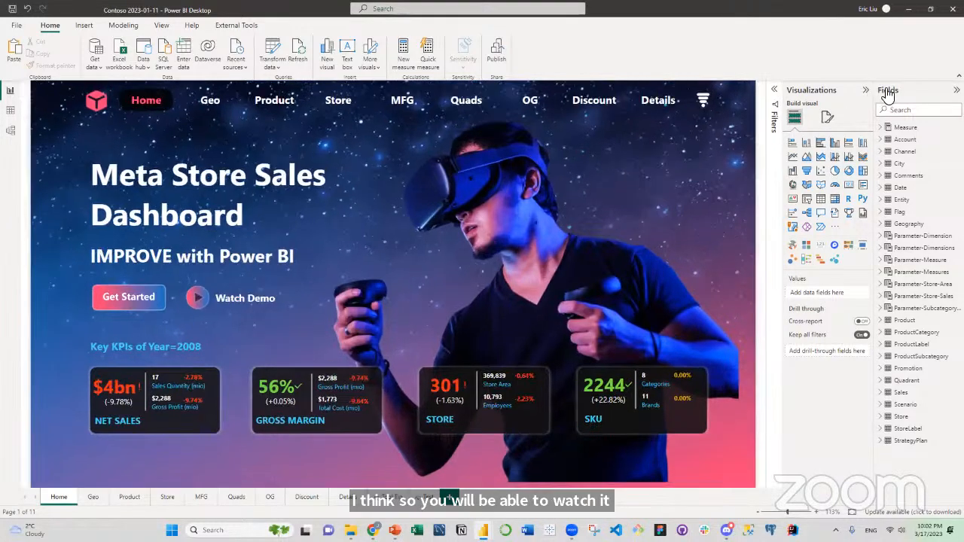
click(866, 90)
click(957, 91)
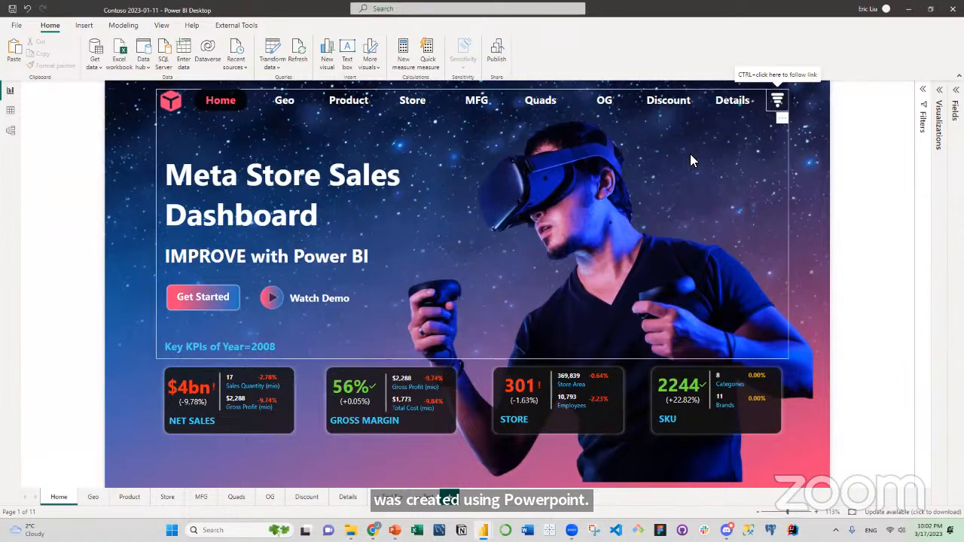
Filter the Home page to Year 2009 only in its pop-out Filter panel and view the Product Category choices before closing the panel.
ctrl+click(779, 103)
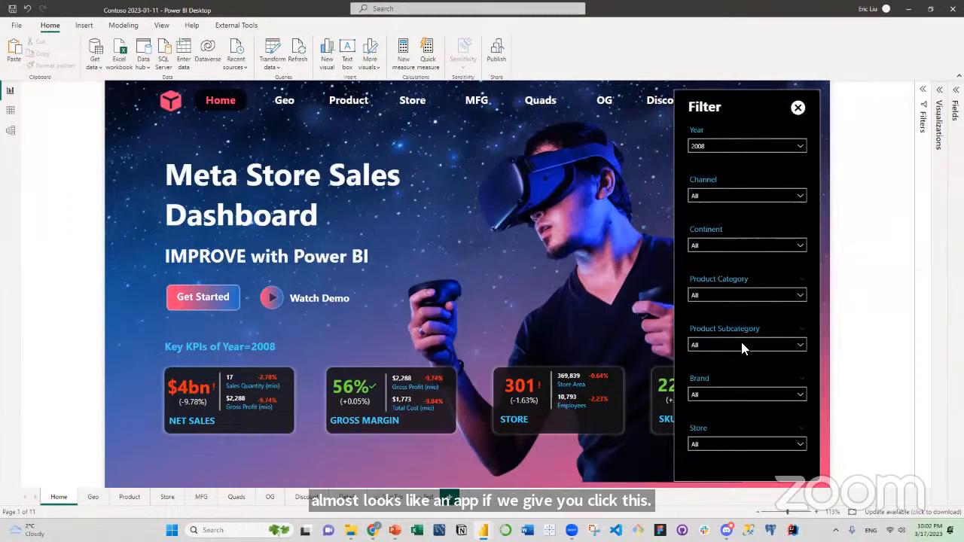
click(714, 150)
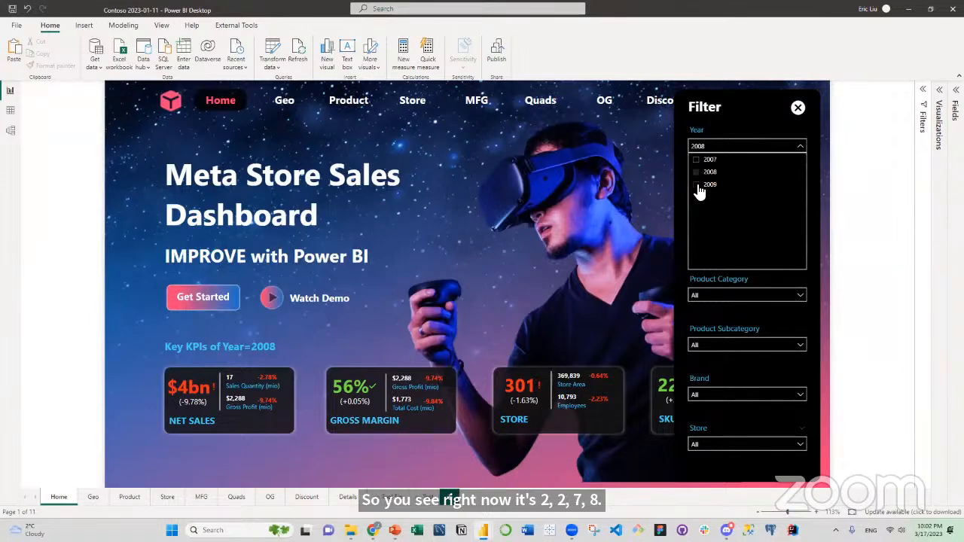
ctrl+click(698, 185)
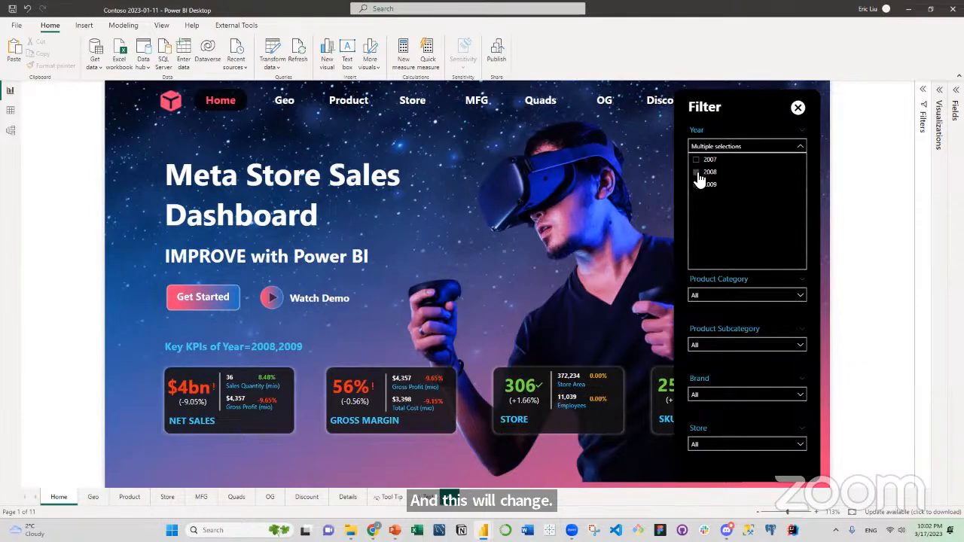
ctrl+click(698, 173)
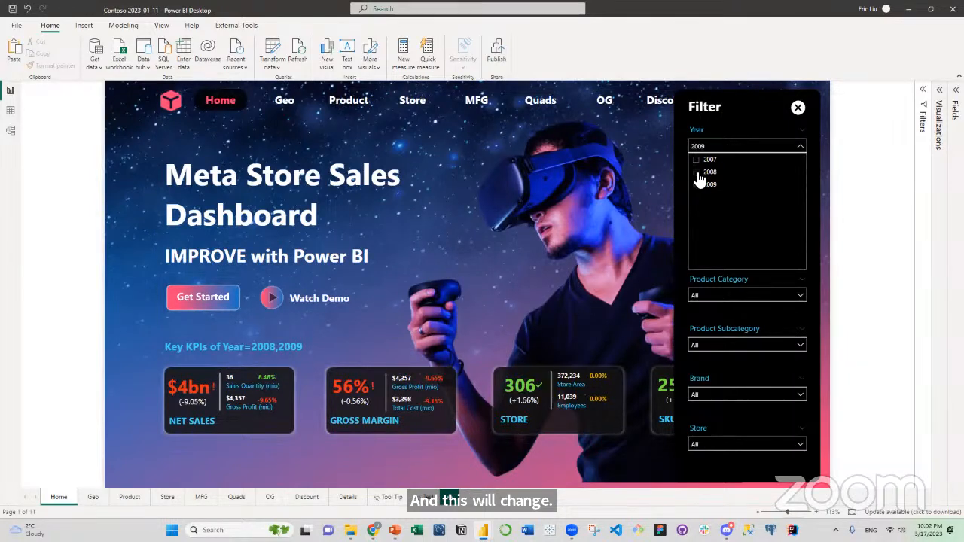
click(681, 276)
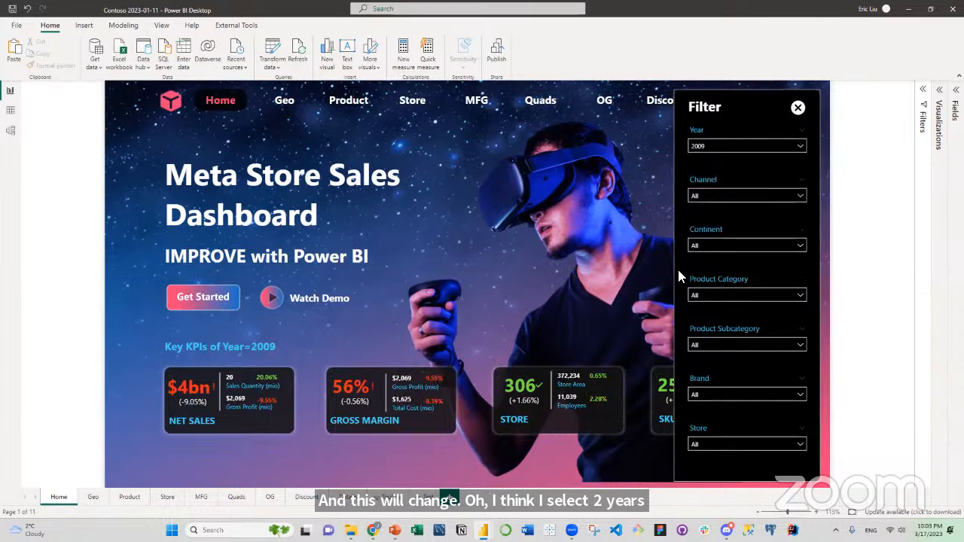
click(716, 287)
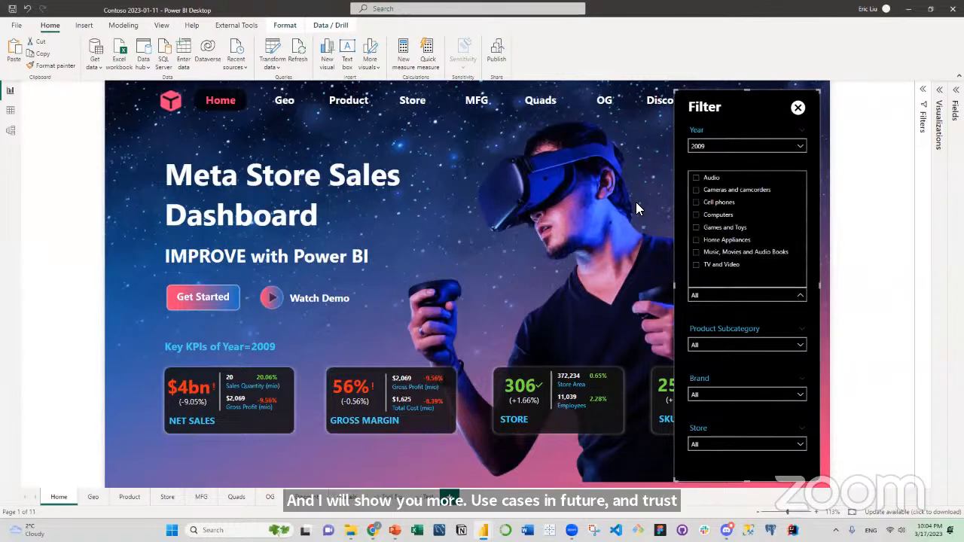
ctrl+click(798, 109)
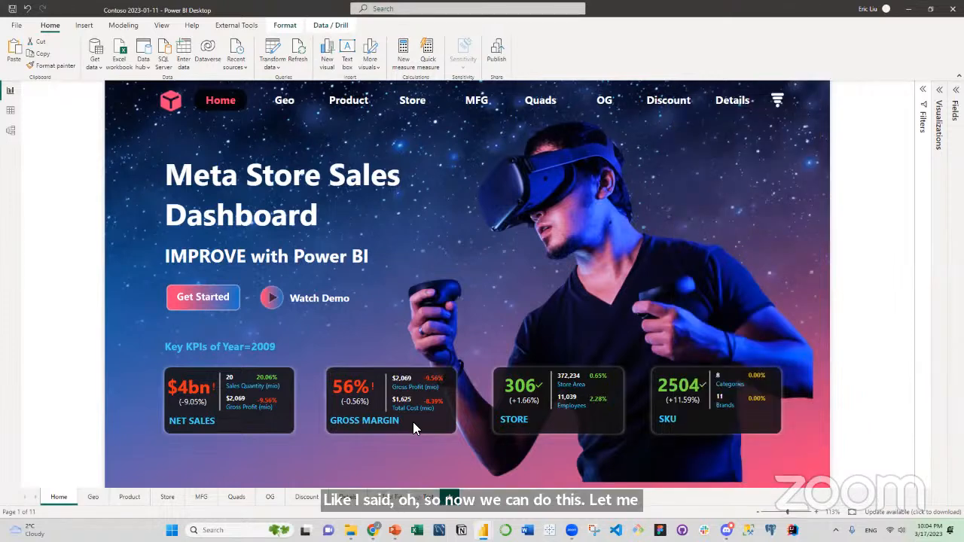
On the Geo page, cross-filter the visuals to Asia, inspect Australia's tooltip on the globe, and clear the Asia selection.
click(94, 498)
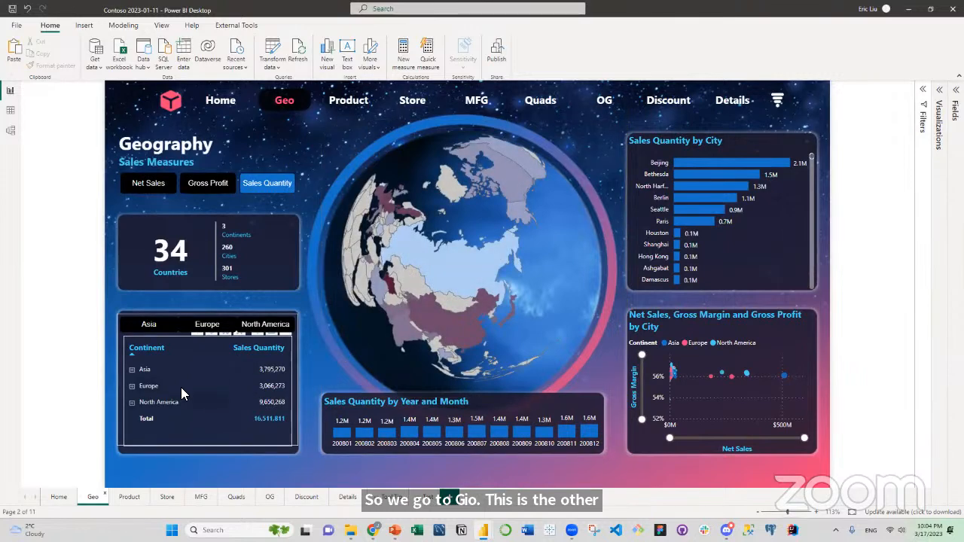
click(144, 371)
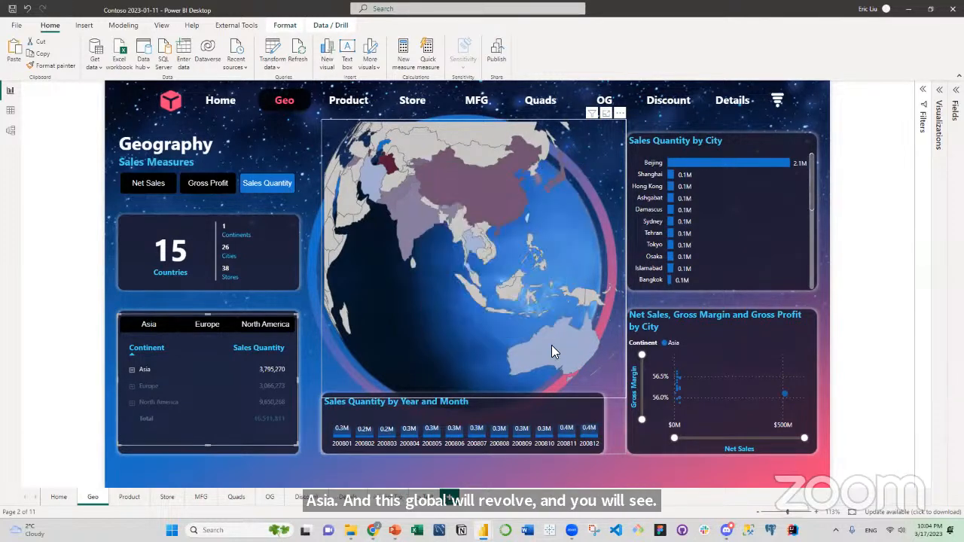
mouse_move(552, 342)
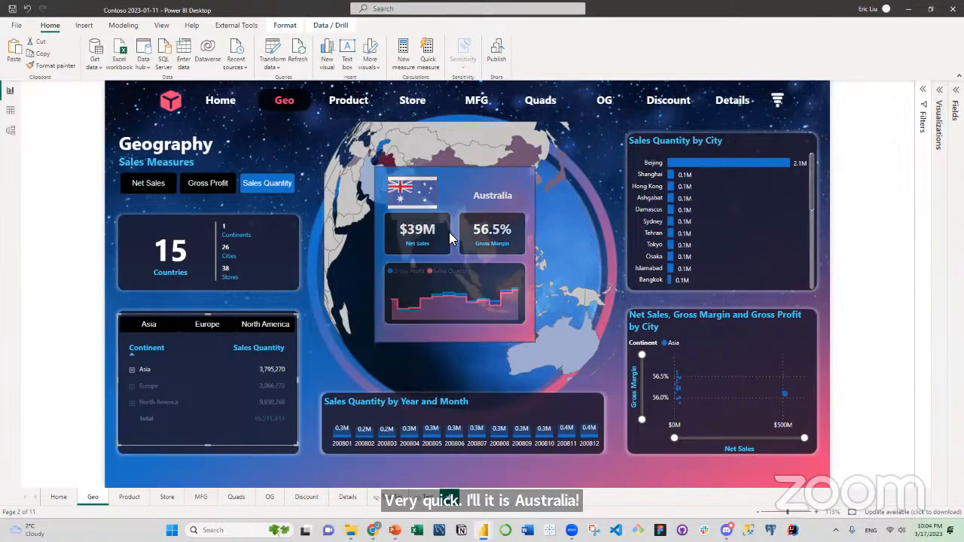
click(146, 369)
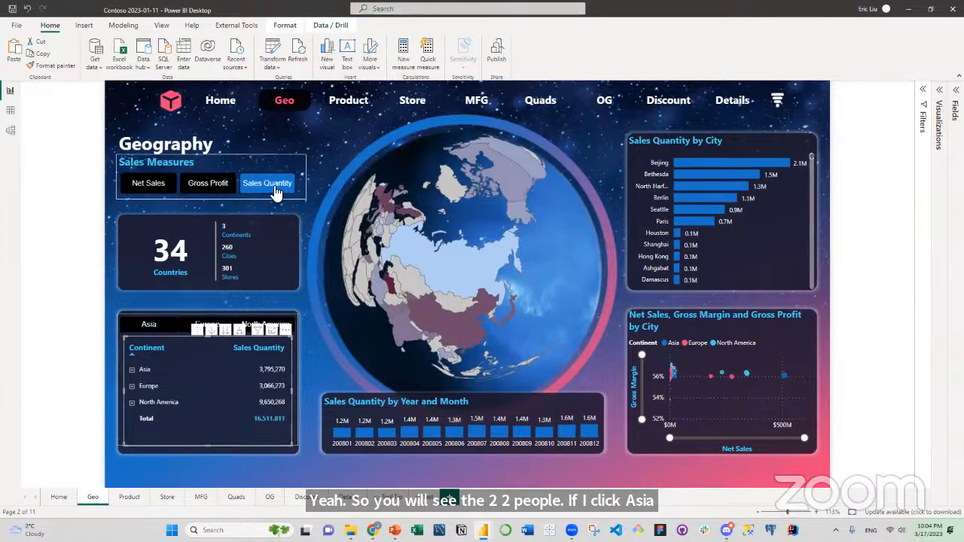
On the Product page, show the Pareto chart by ProductCategory and examine the Product Network diagram up close around its root node.
click(129, 498)
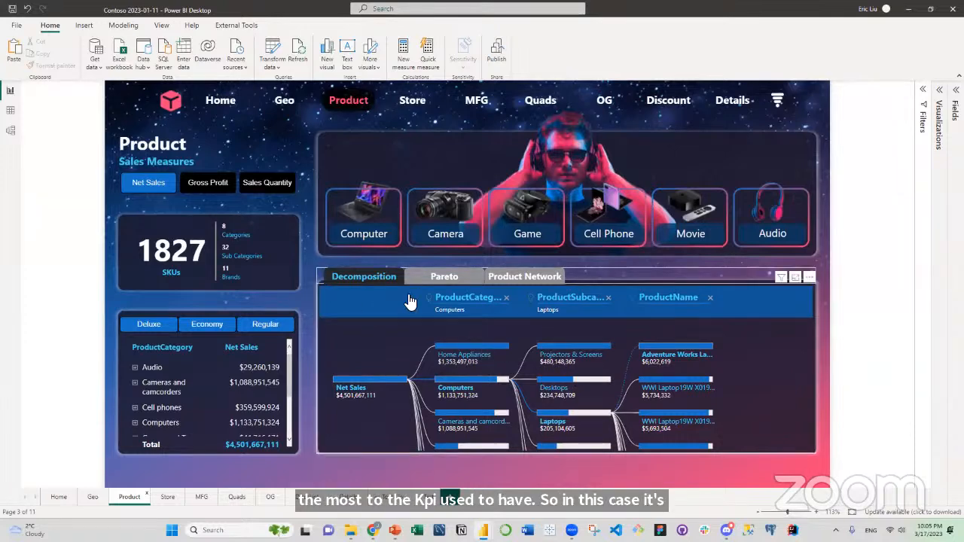
click(452, 278)
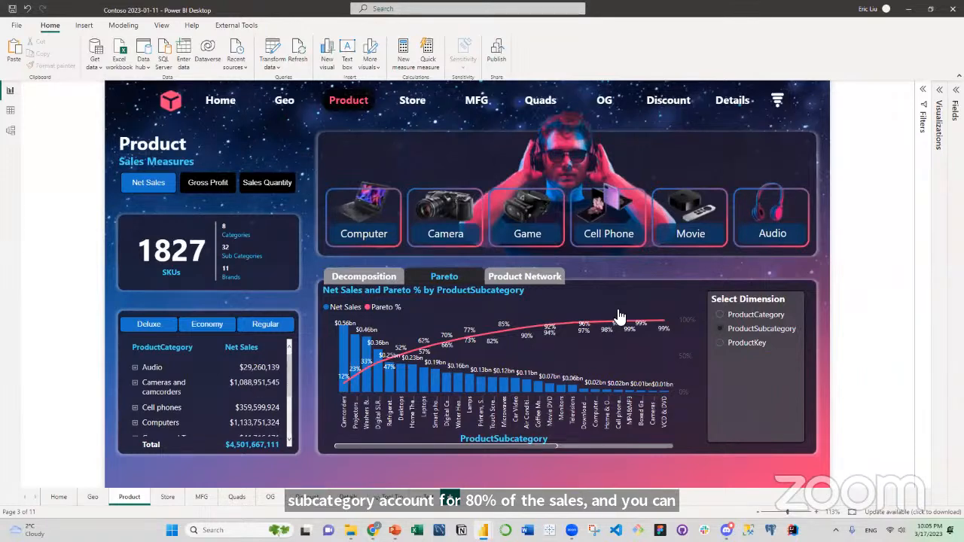
click(723, 320)
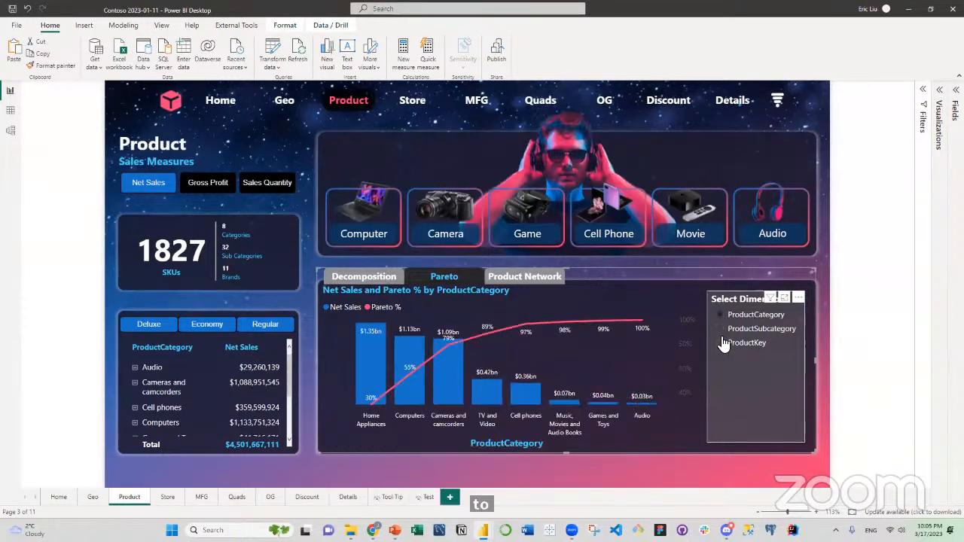
click(527, 276)
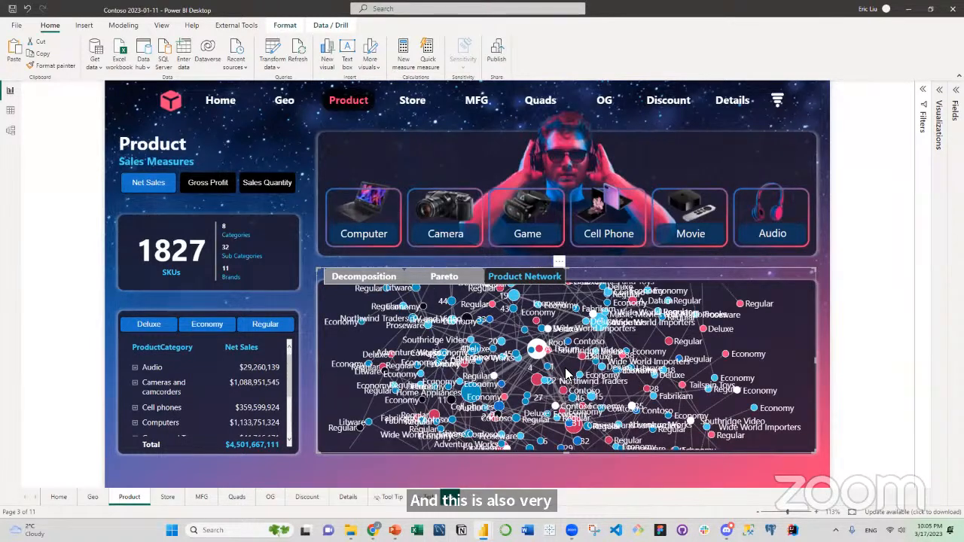
scroll(542, 369, up, 3)
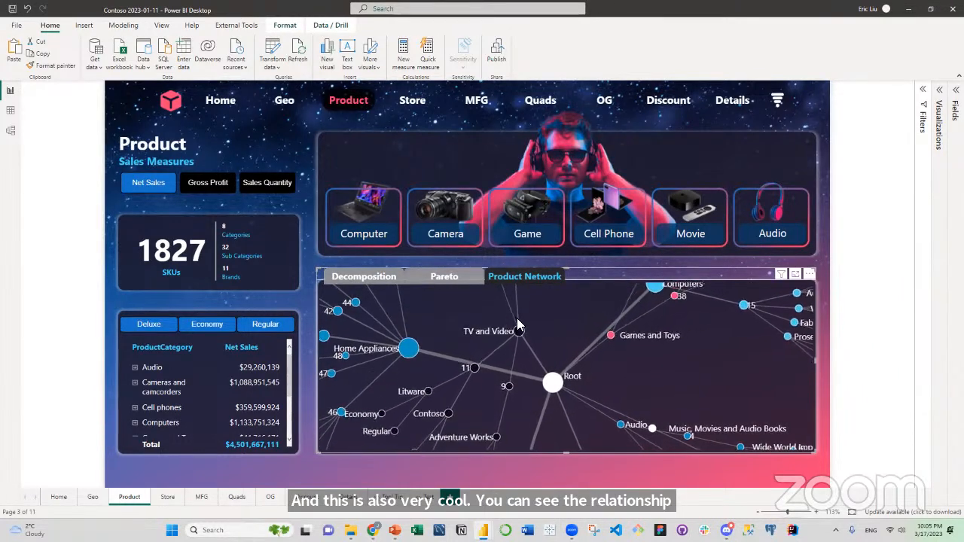
Examine the report's Store, MFG, Quads, OG and Discount pages in turn, ending on the Details page.
ctrl+click(412, 104)
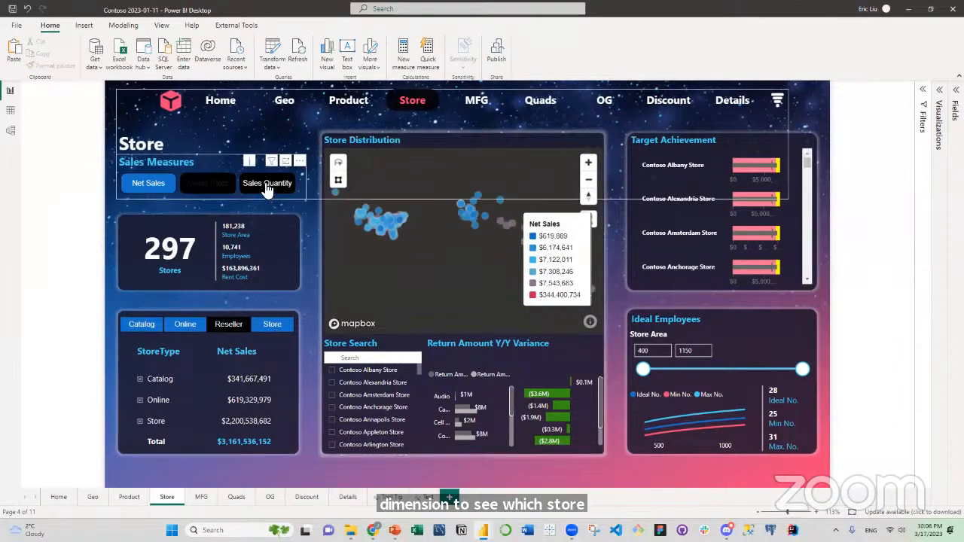
click(485, 103)
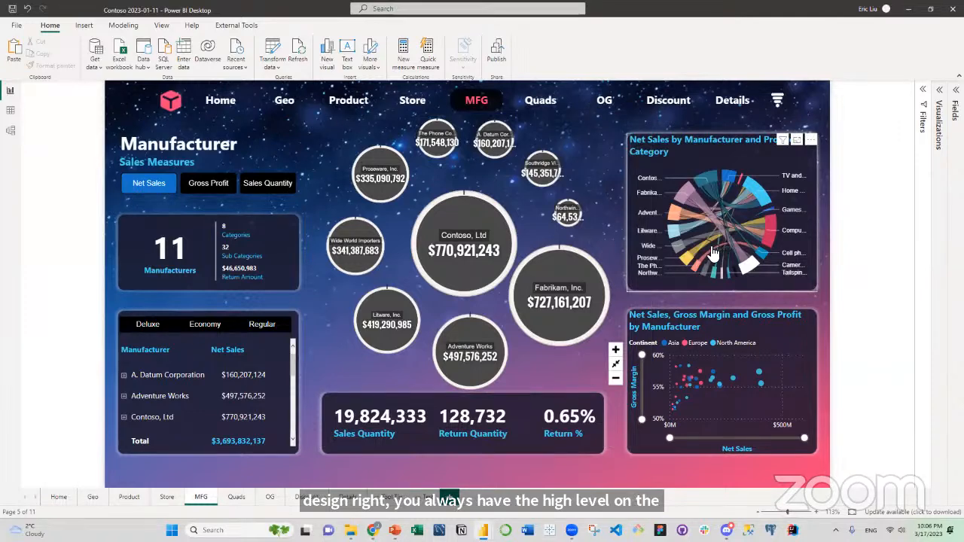
click(536, 103)
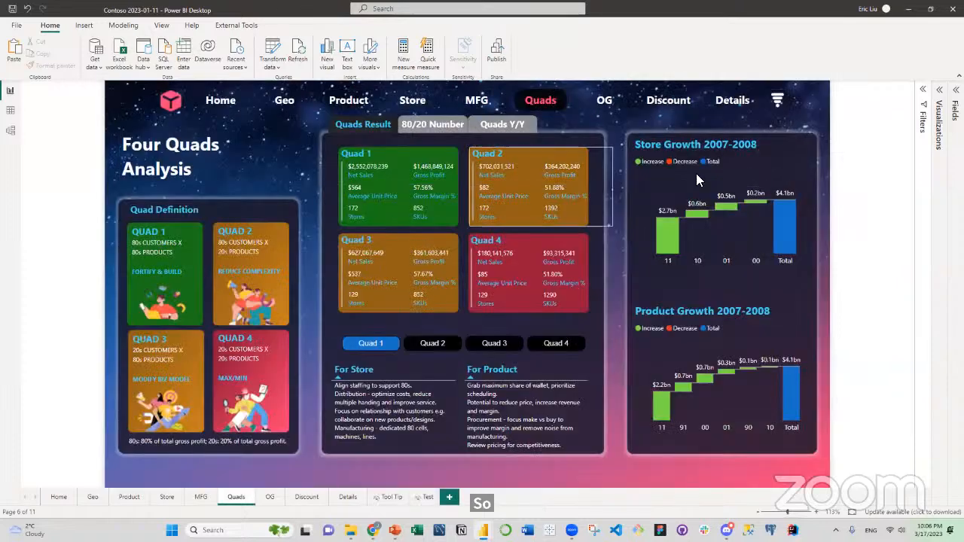
click(607, 105)
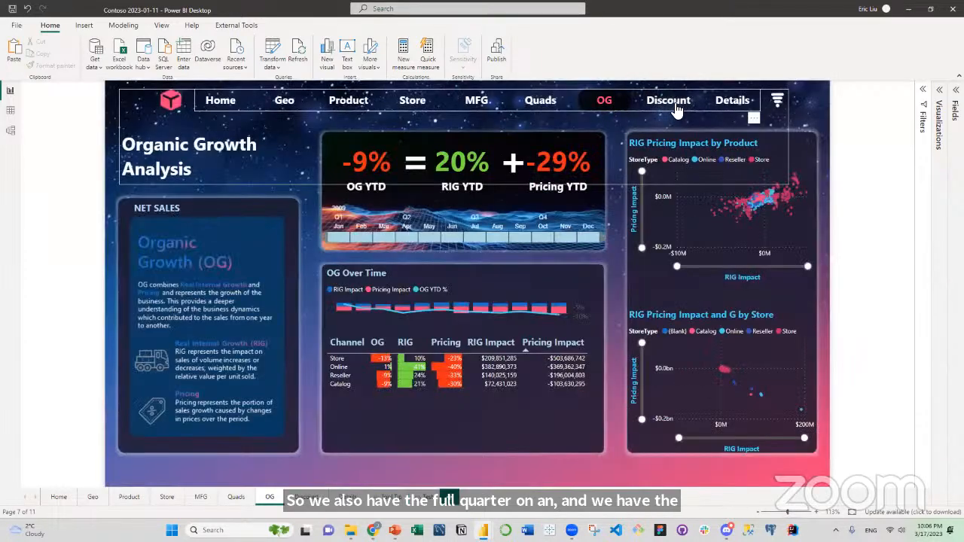
click(670, 105)
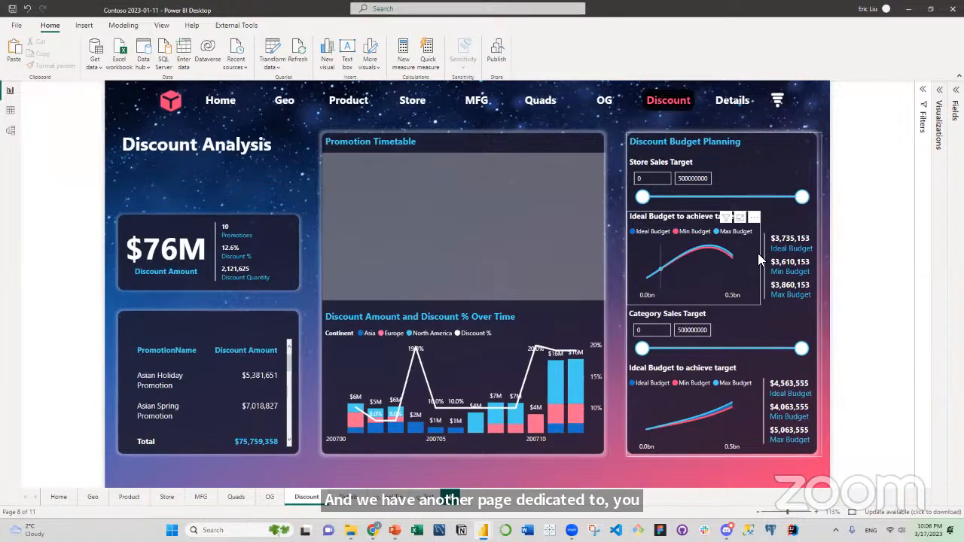
click(731, 102)
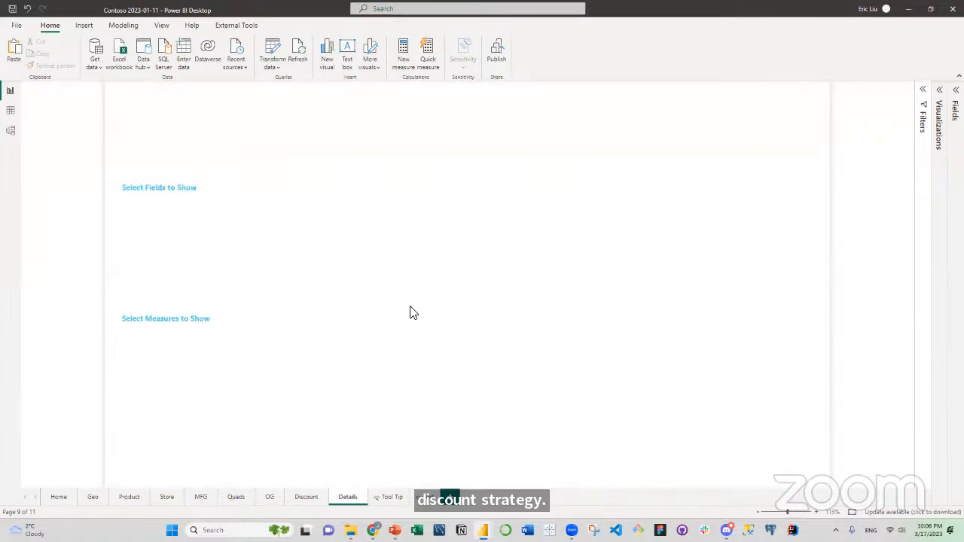